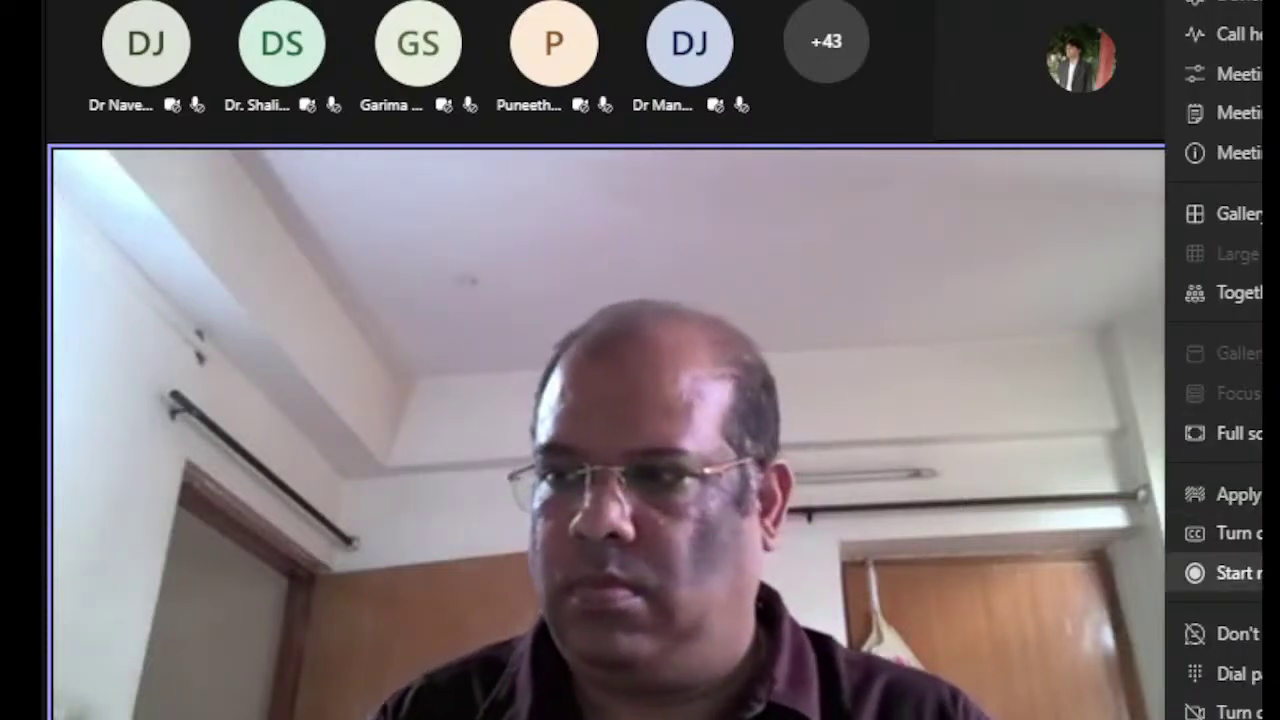
# Step: Close the Teams meeting options side menu so the video stage widens
pyautogui.click(1149, 409)
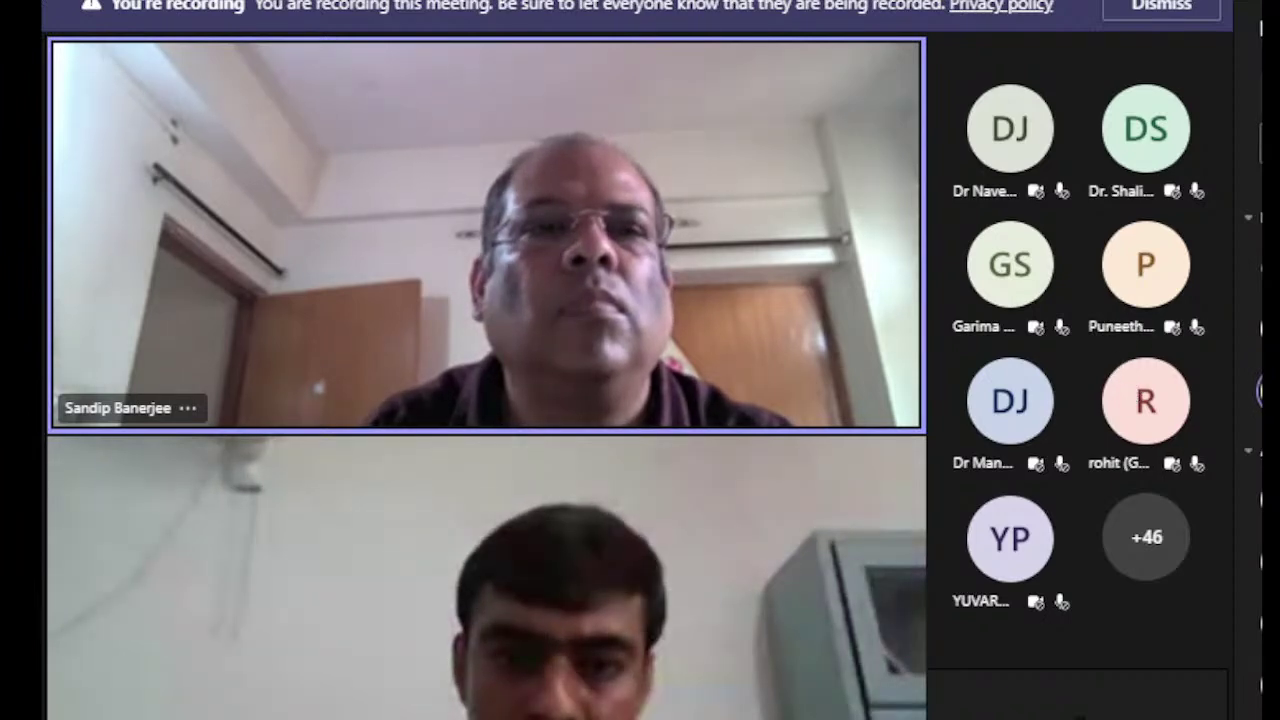
# Step: Dismiss the recording notice and close More actions to reveal the shared Excel worksheet
pyautogui.click(1170, 8)
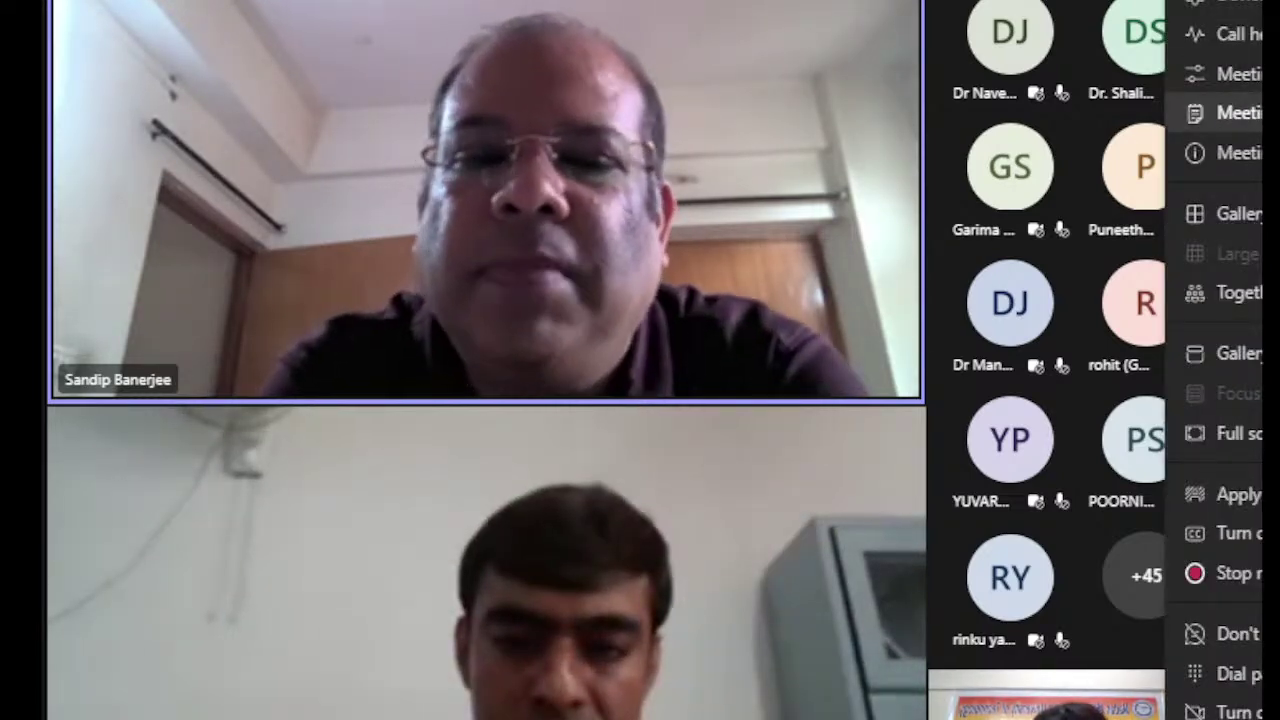
pyautogui.press('Escape')
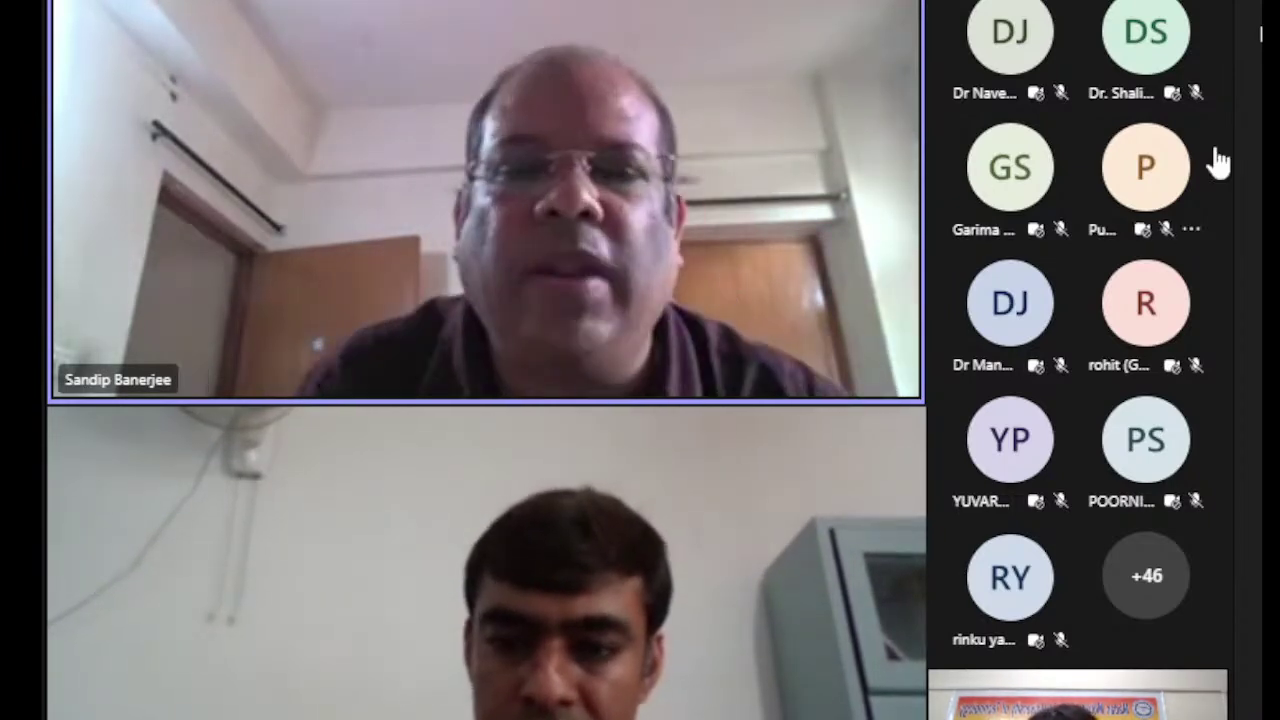
pyautogui.moveTo(952, 113)
pyautogui.moveTo(766, 112)
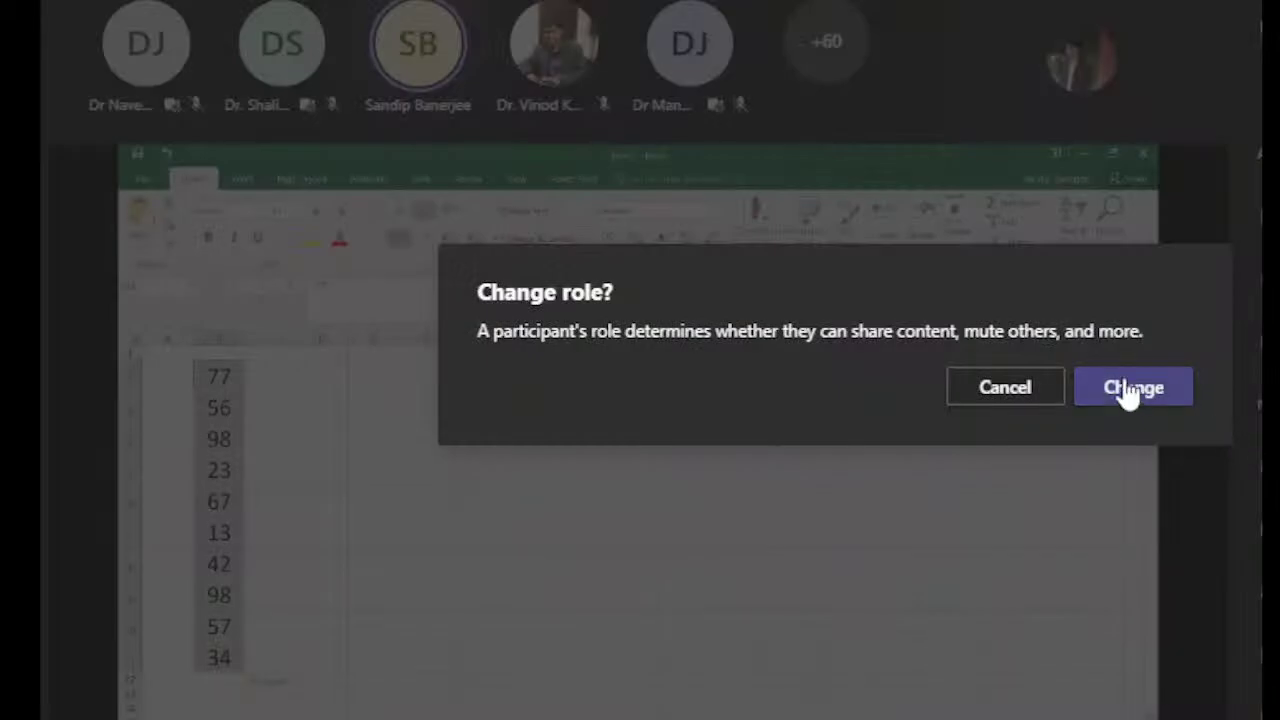
# Step: Confirm the Teams role change and start a formula in cell B12 of Book1
pyautogui.click(1128, 388)
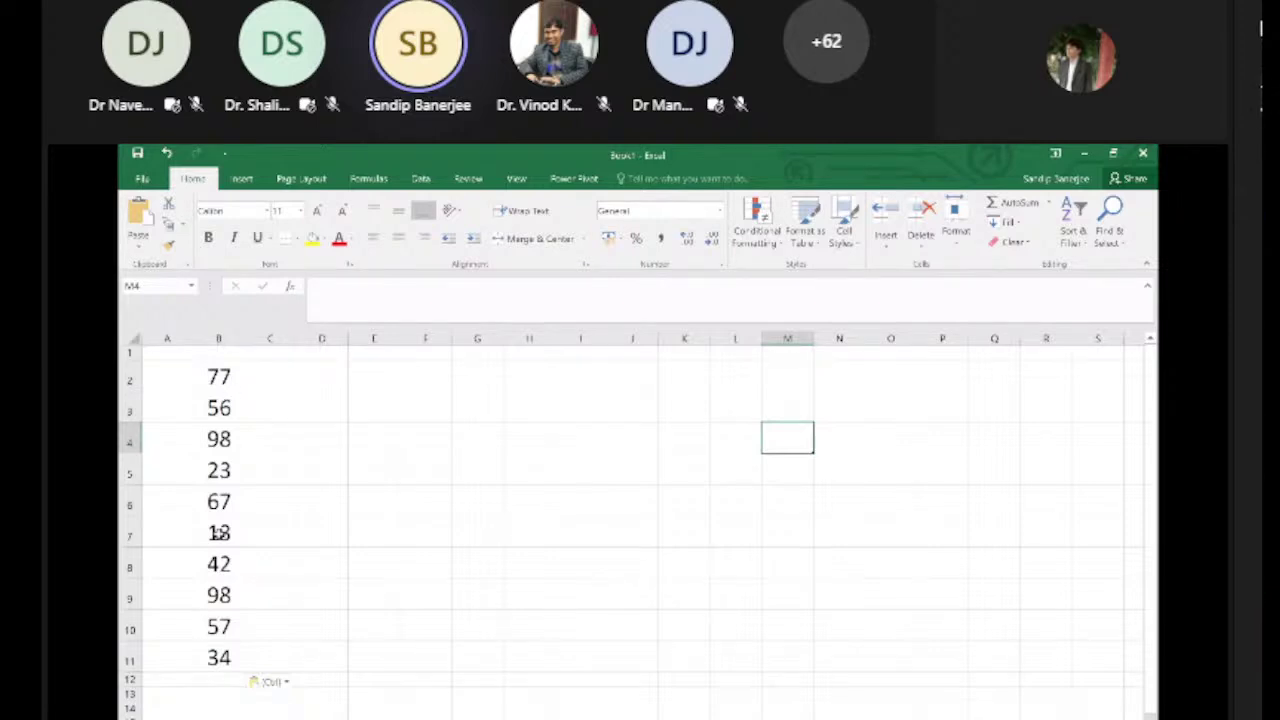
pyautogui.click(222, 681)
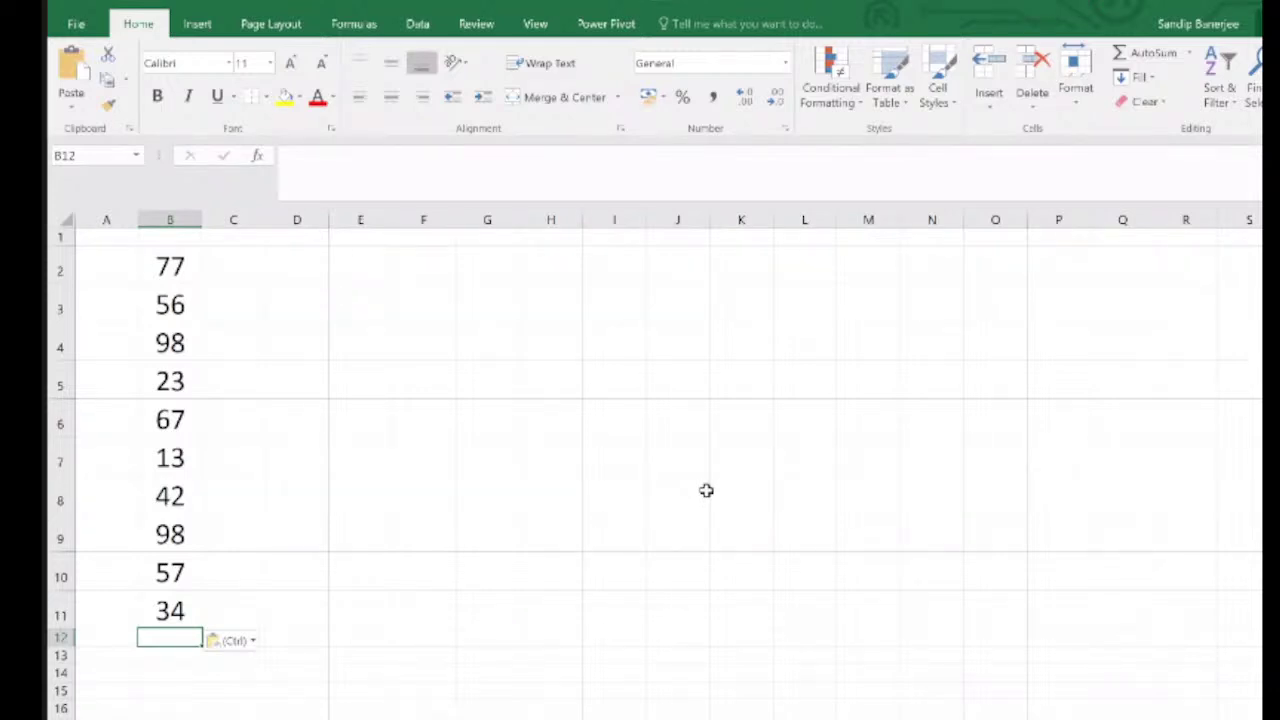
pyautogui.write('=')
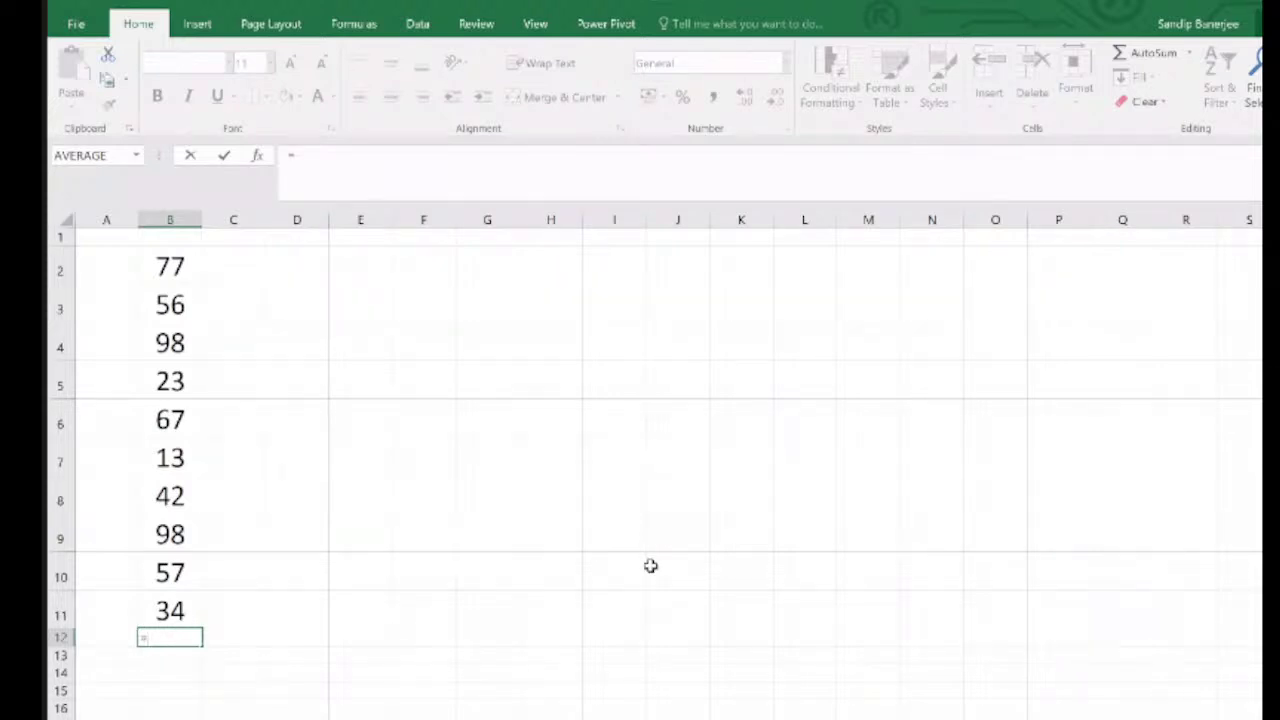
# Step: Insert =SUM(B2:B11) in B12 through Insert Function, giving the total 565
pyautogui.click(258, 158)
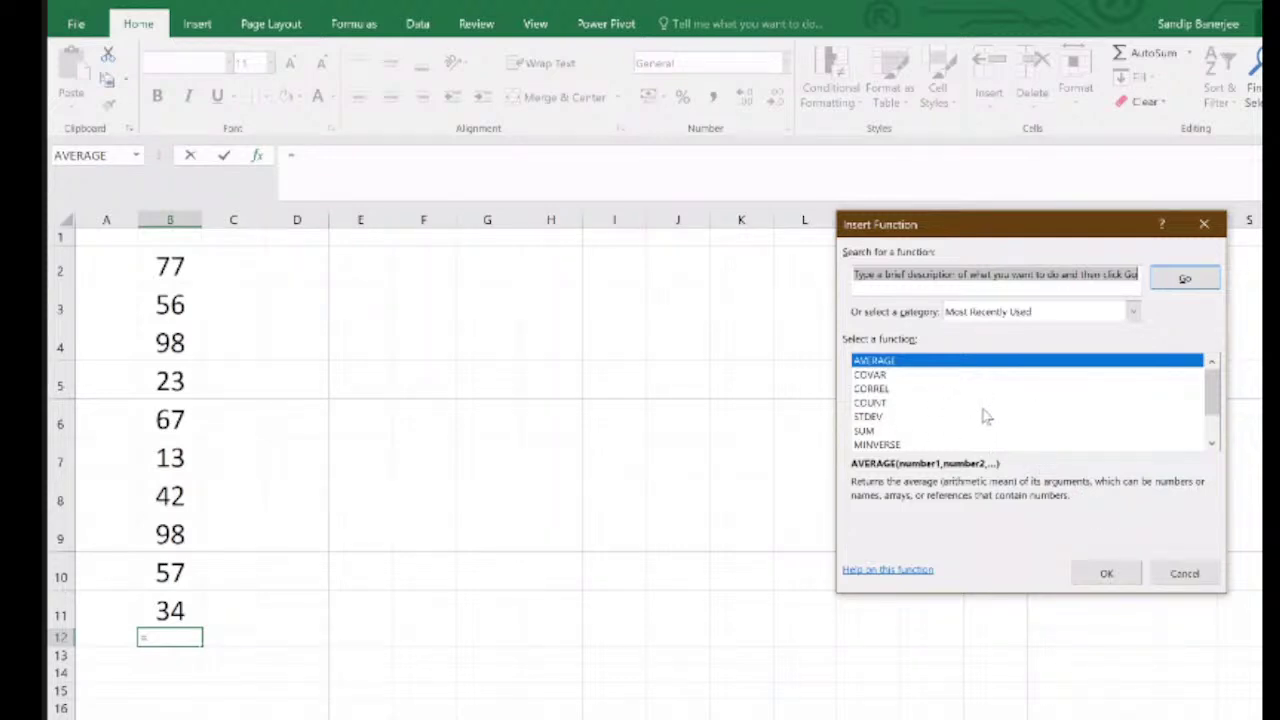
pyautogui.click(871, 276)
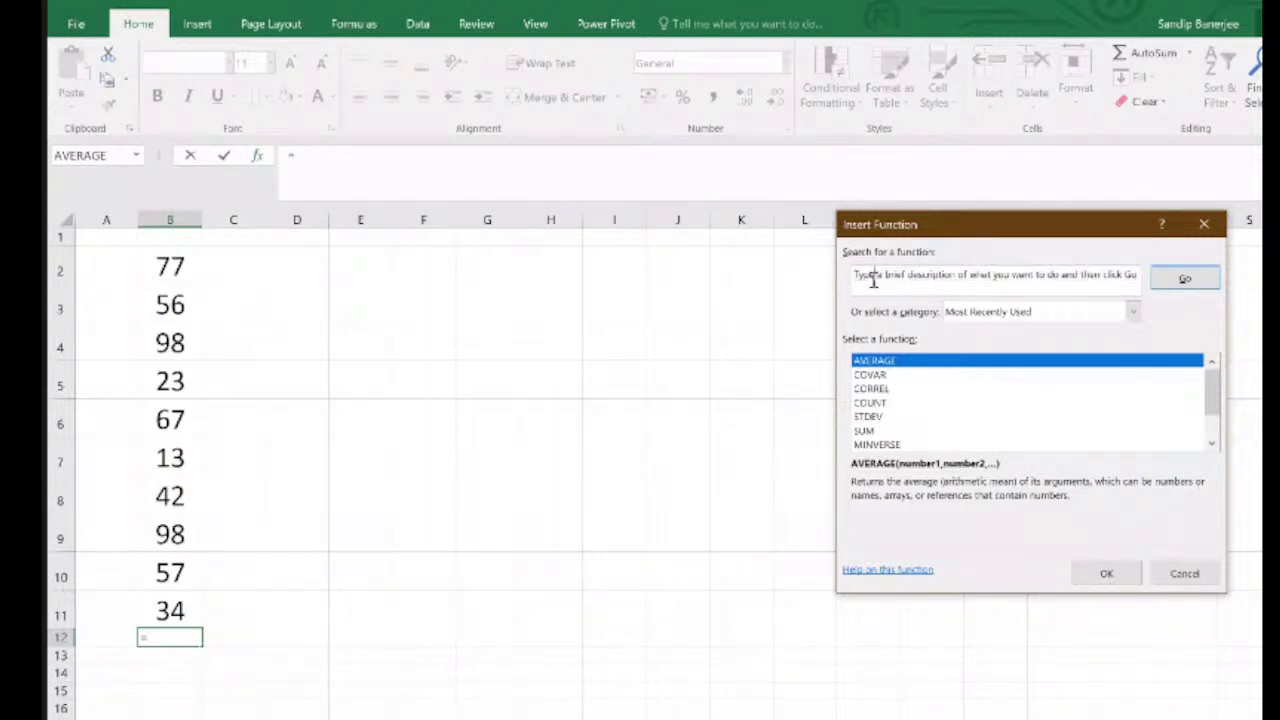
pyautogui.click(866, 432)
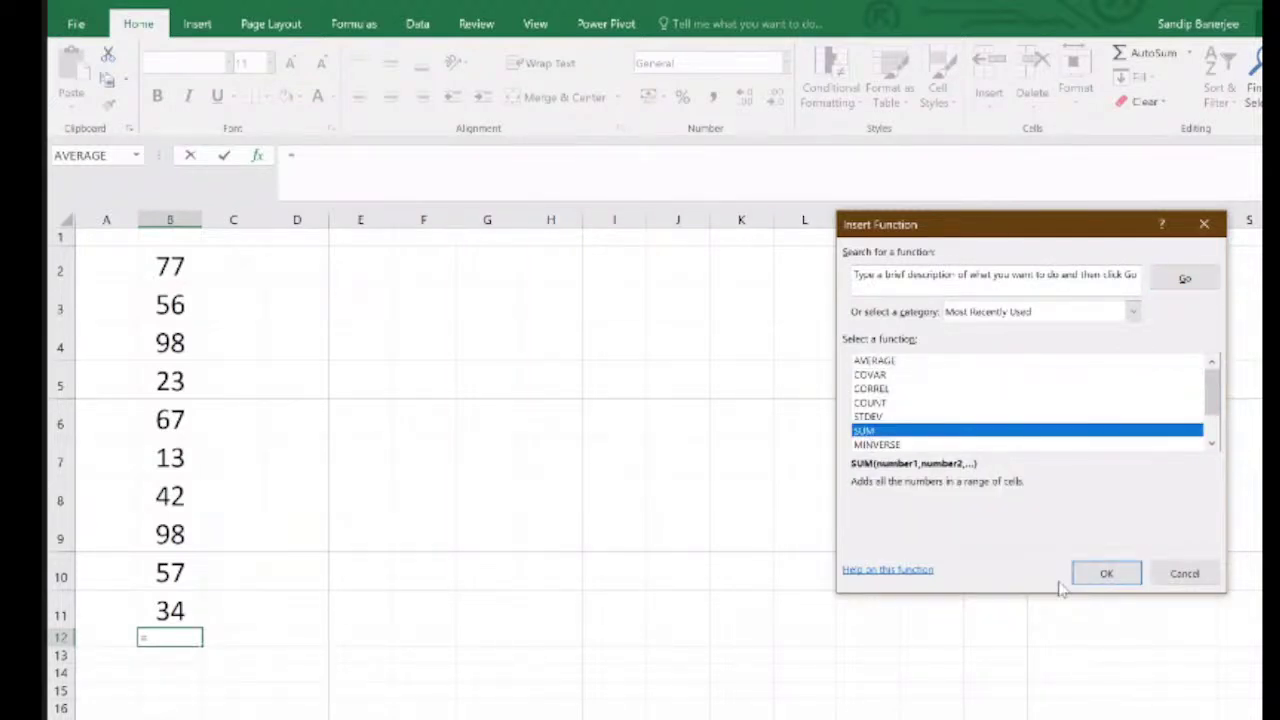
pyautogui.click(1091, 578)
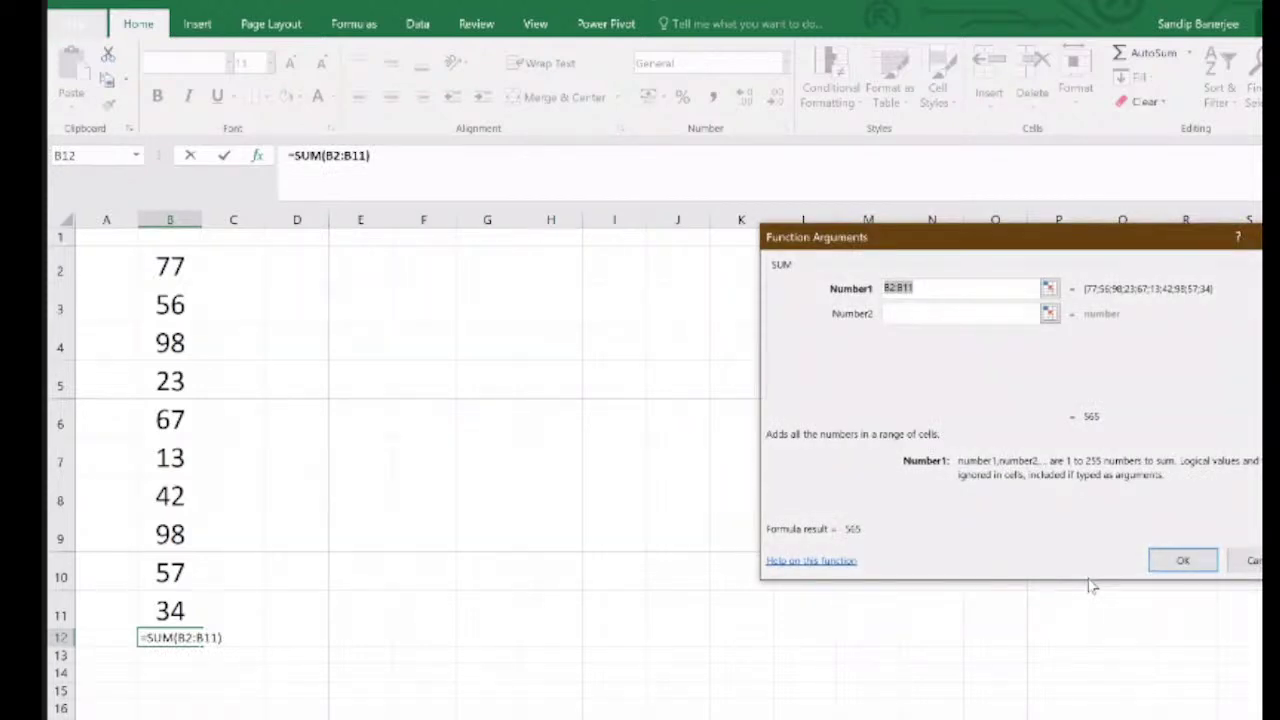
pyautogui.click(172, 277)
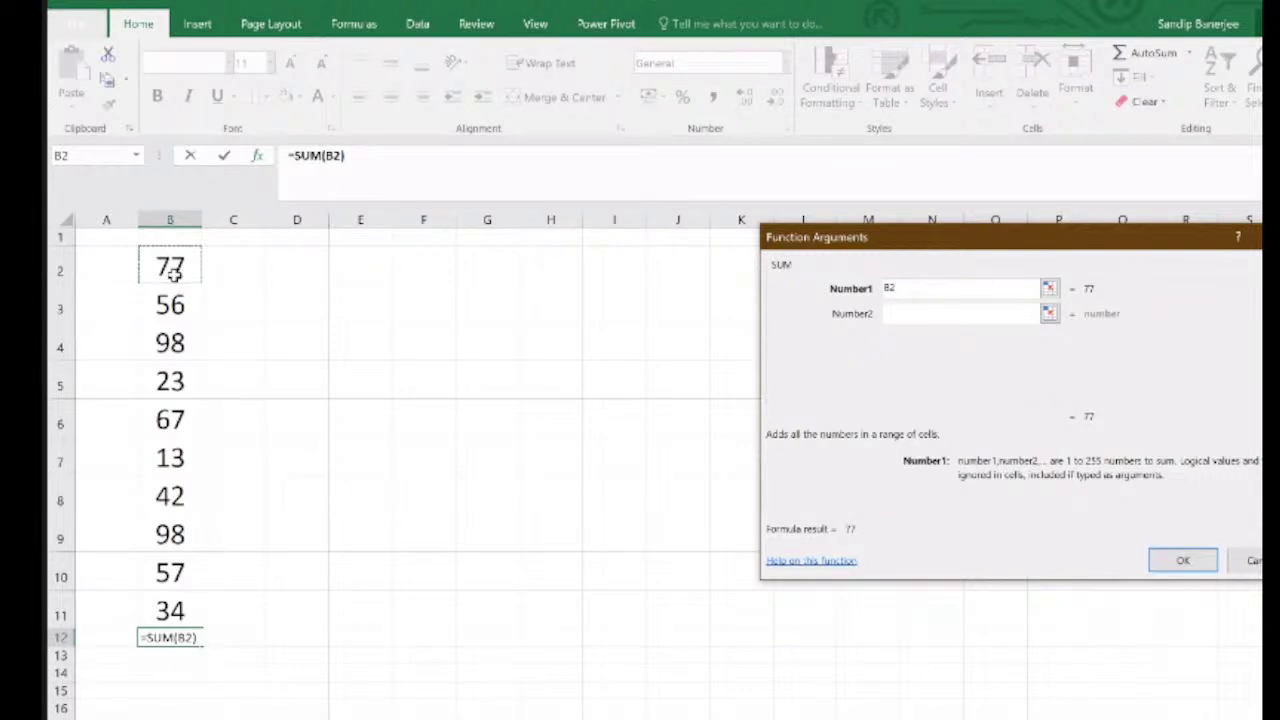
pyautogui.click(177, 315)
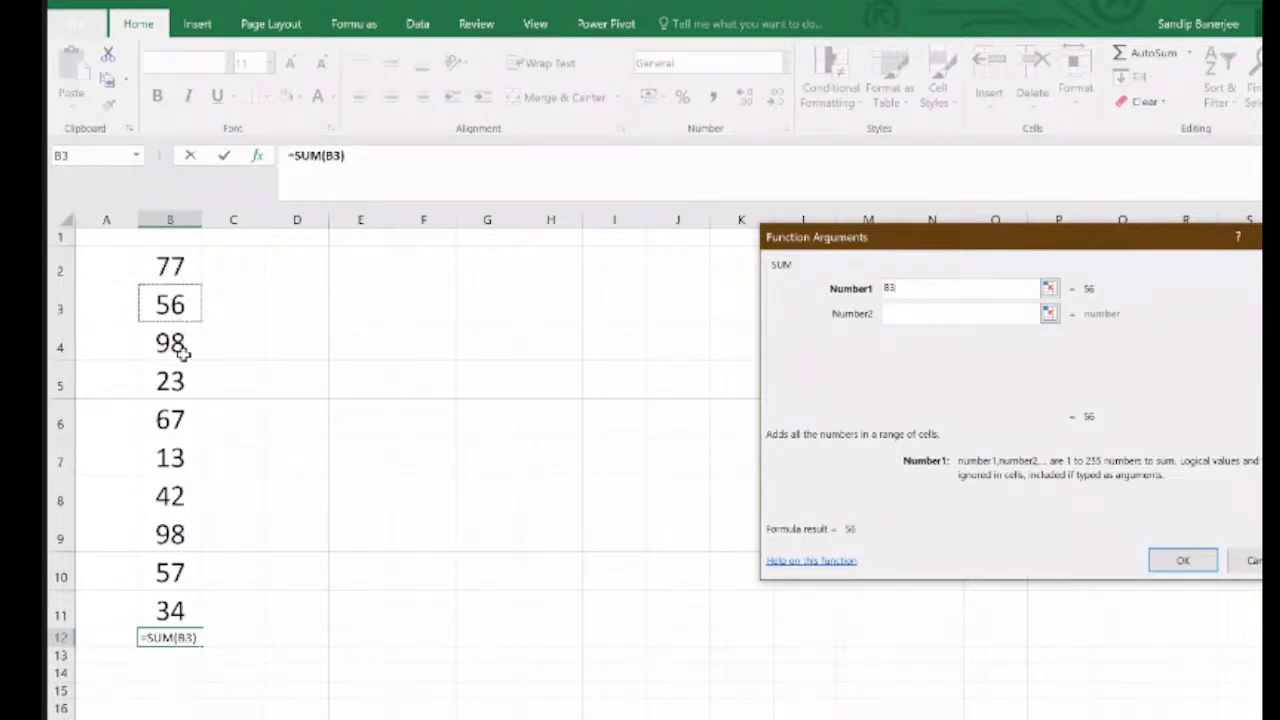
pyautogui.click(180, 348)
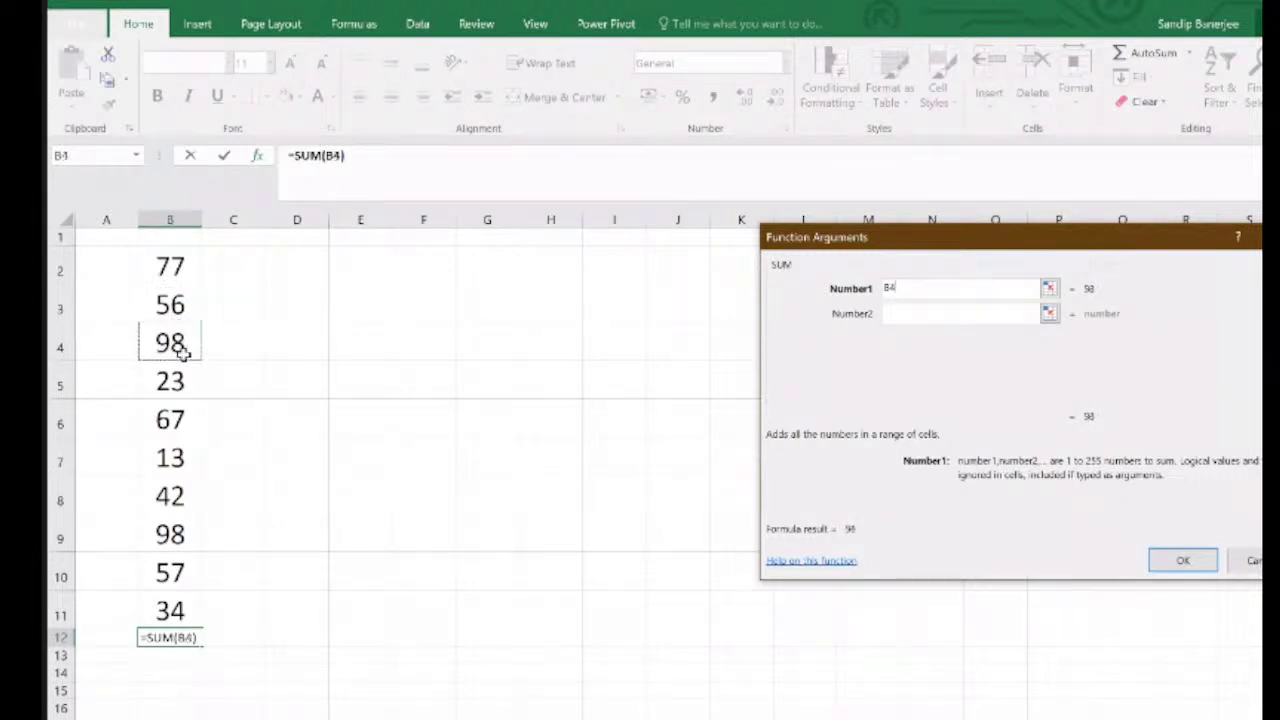
pyautogui.click(175, 265)
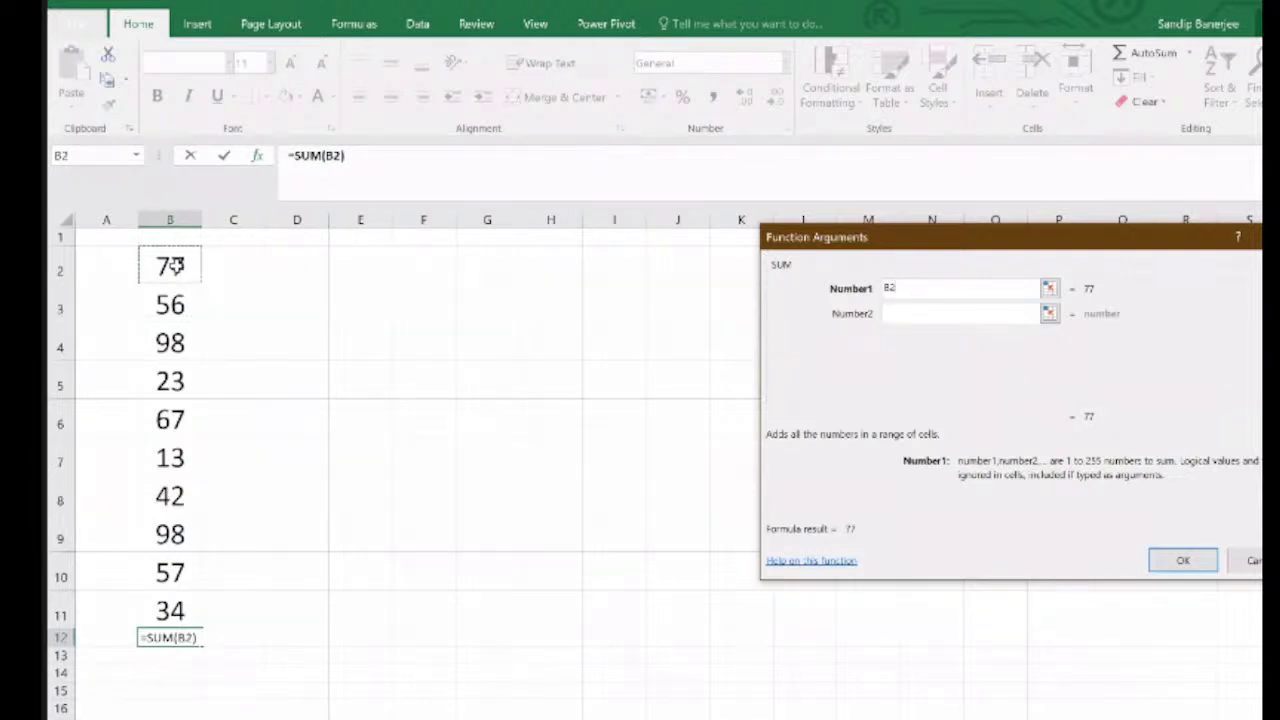
pyautogui.hotkey('shift', 'Down')
pyautogui.hotkey('shift', 'Down')
pyautogui.hotkey('shift', 'Down')
pyautogui.hotkey('shift', 'Down')
pyautogui.hotkey('shift', 'Down')
pyautogui.hotkey('shift', 'Down')
pyautogui.hotkey('shift', 'Down')
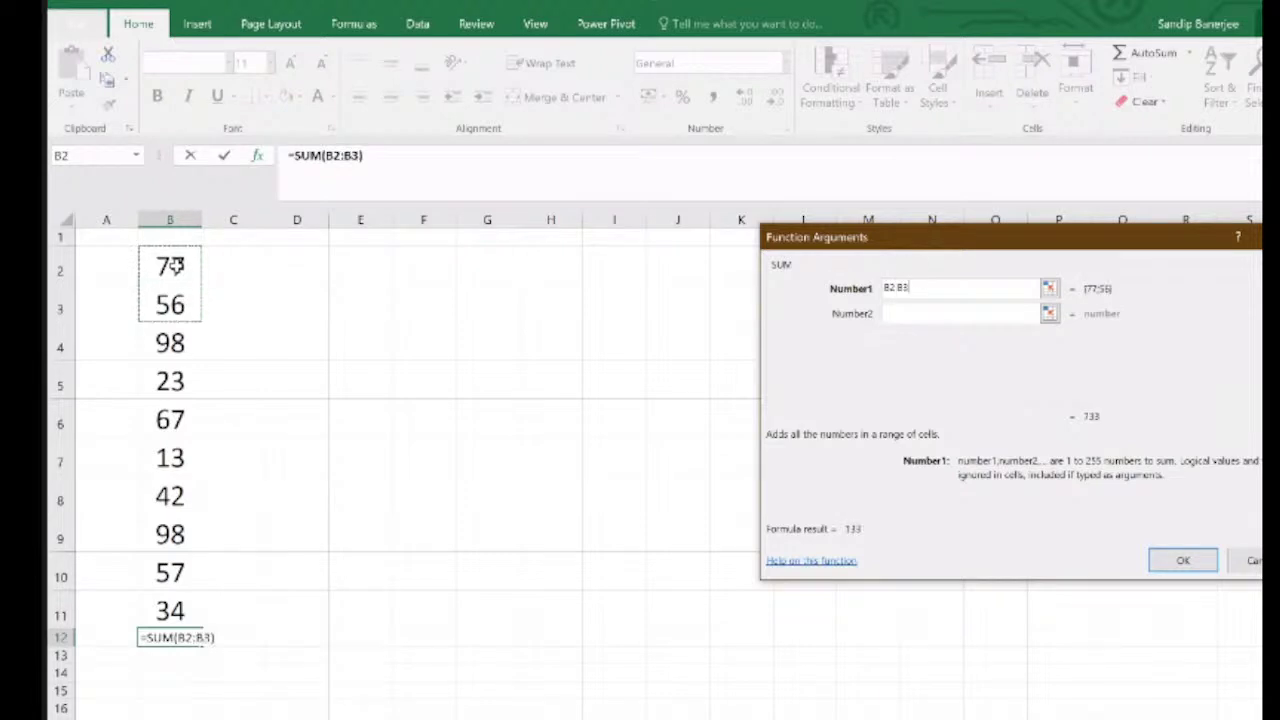
pyautogui.hotkey('shift', 'Down')
pyautogui.hotkey('shift', 'Down')
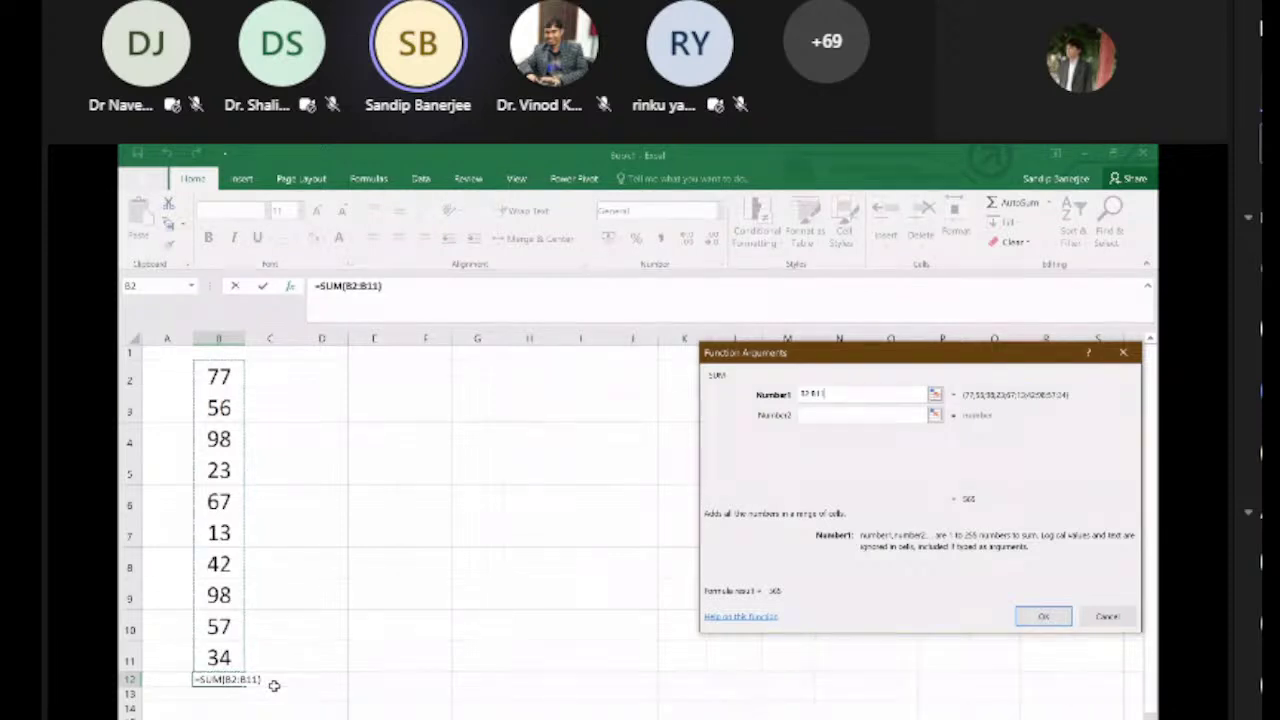
pyautogui.press('Return')
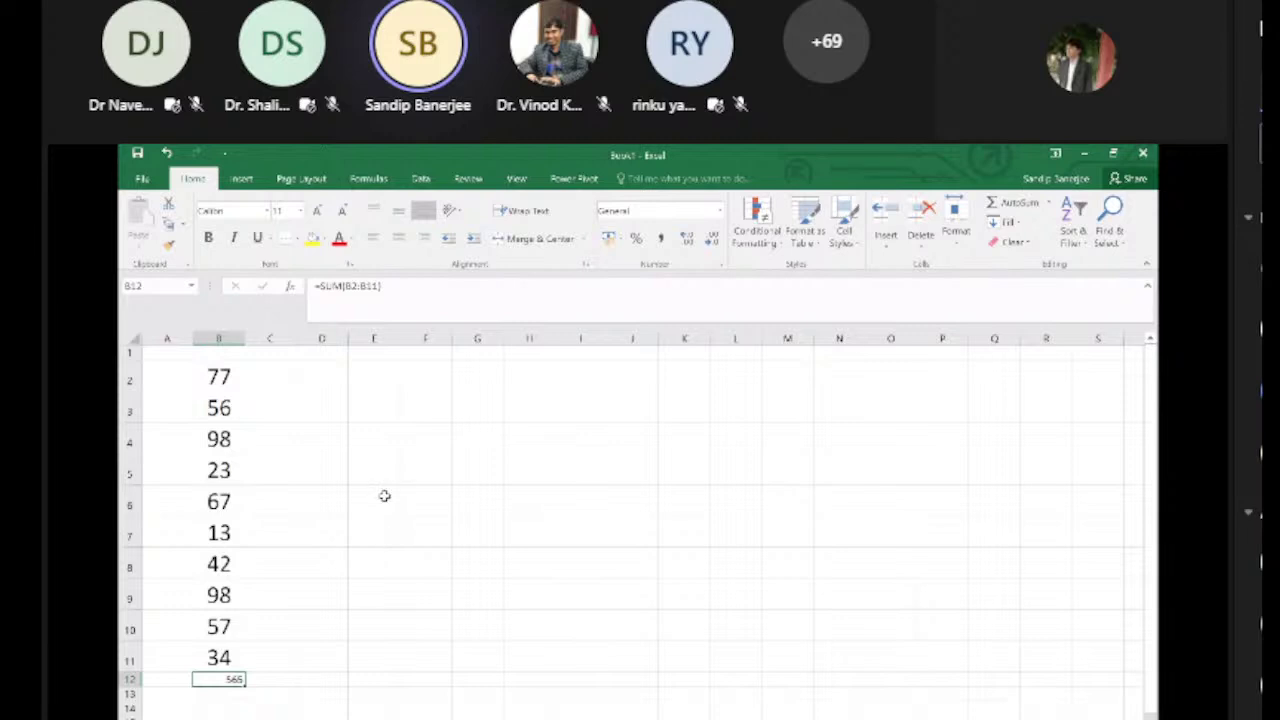
# Step: Centre the 565 total in B12, then select B2 and move to C12
pyautogui.click(399, 240)
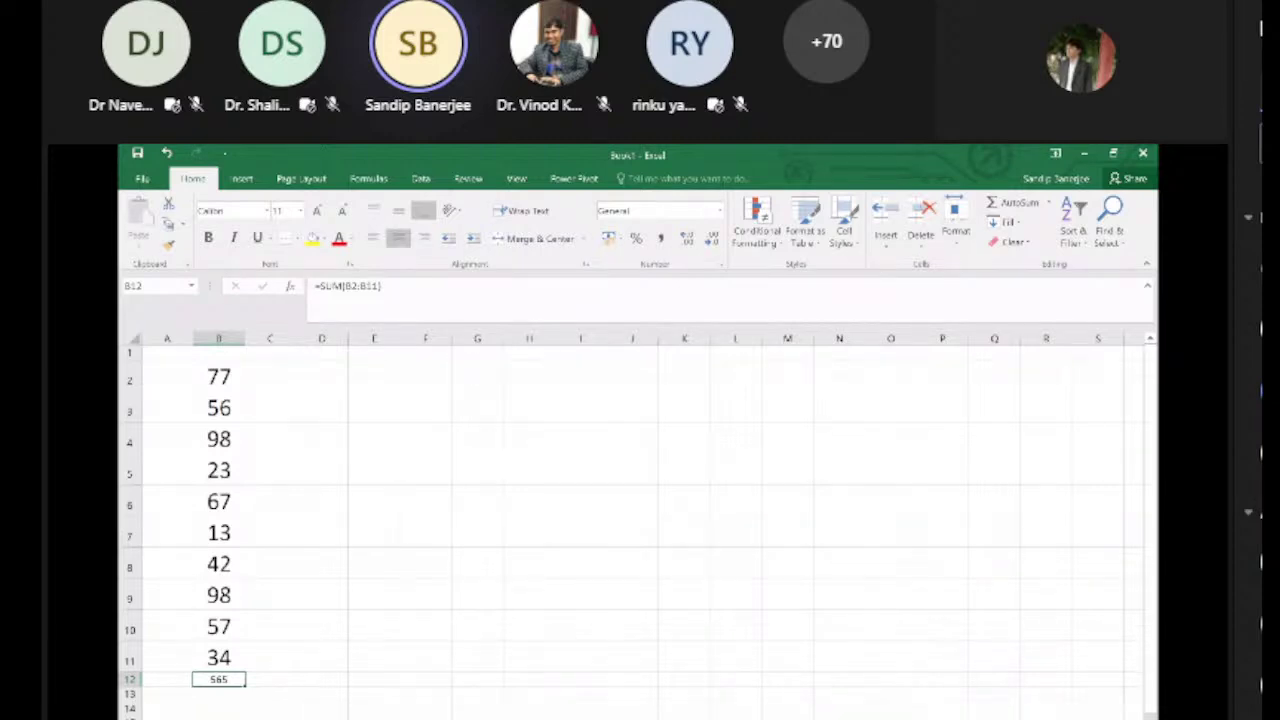
pyautogui.scroll(1, 640, 530)
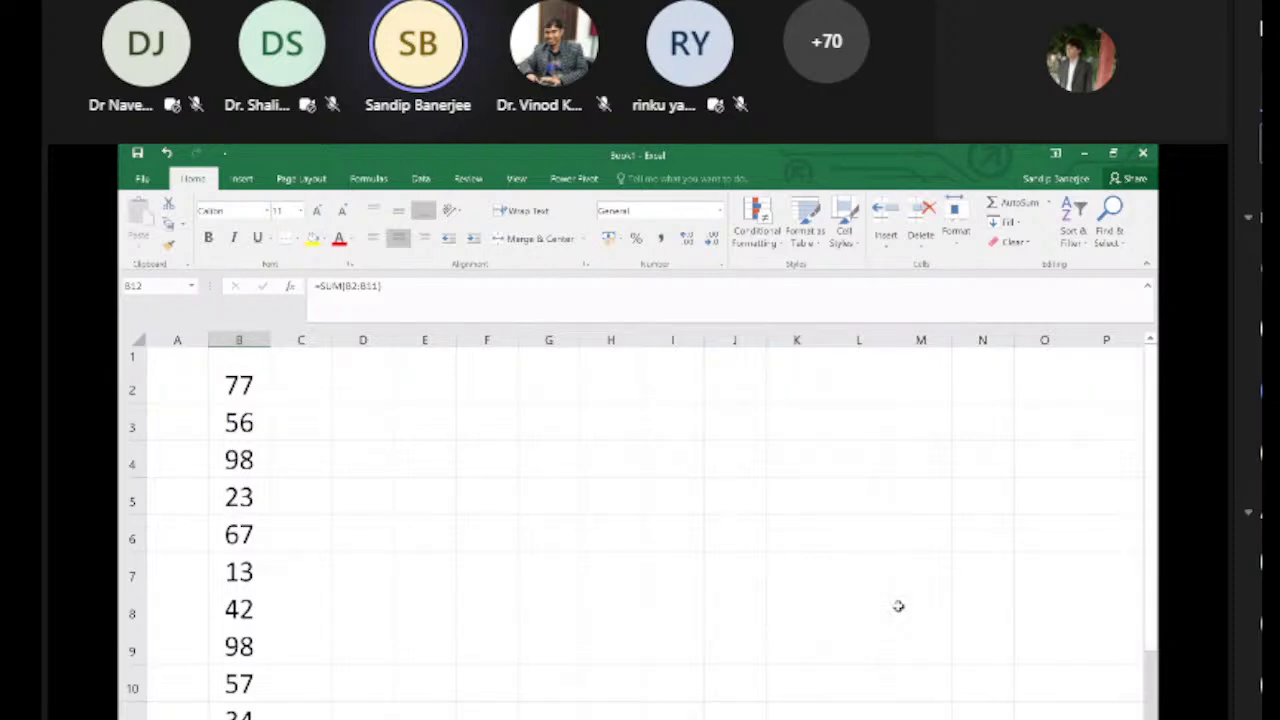
pyautogui.click(248, 386)
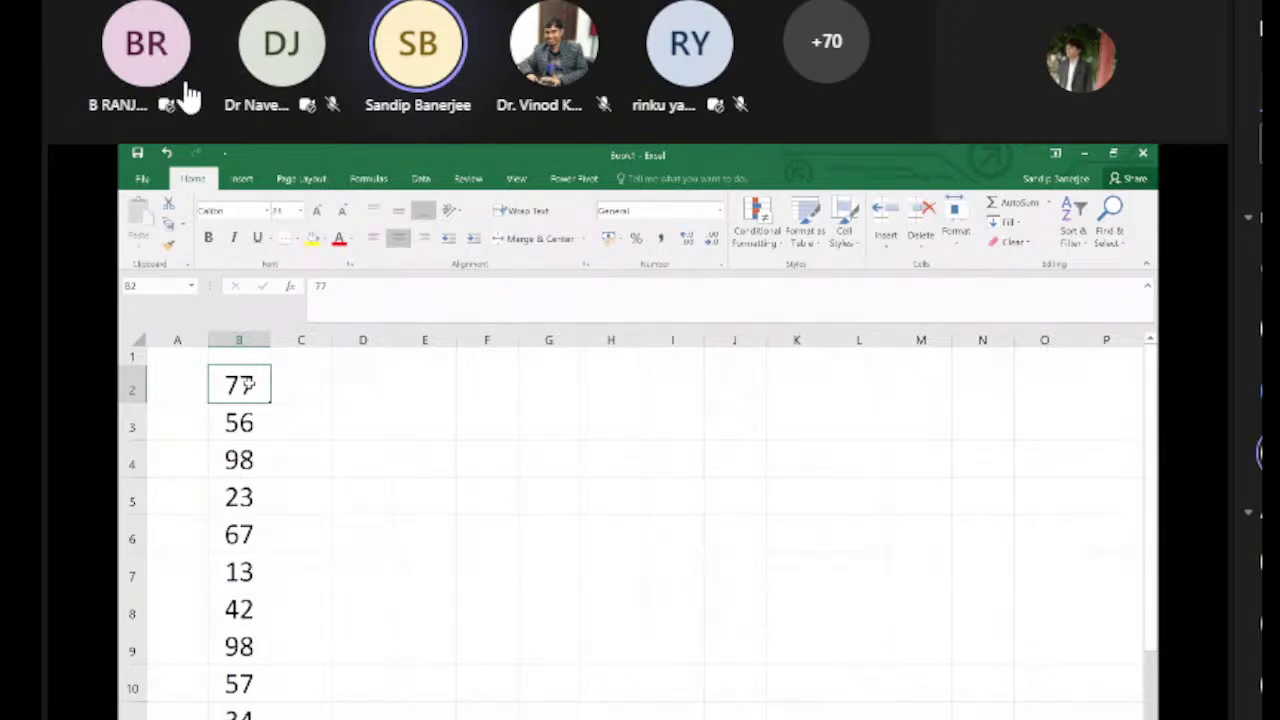
pyautogui.click(193, 105)
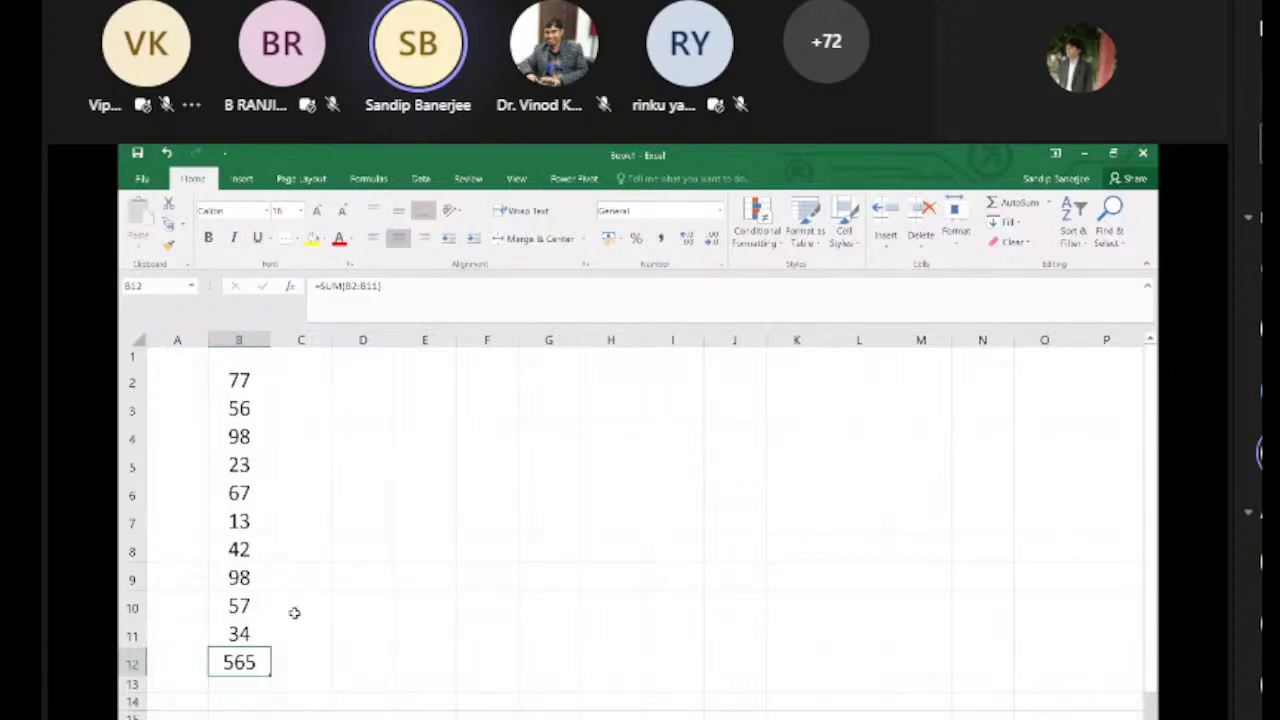
pyautogui.click(311, 662)
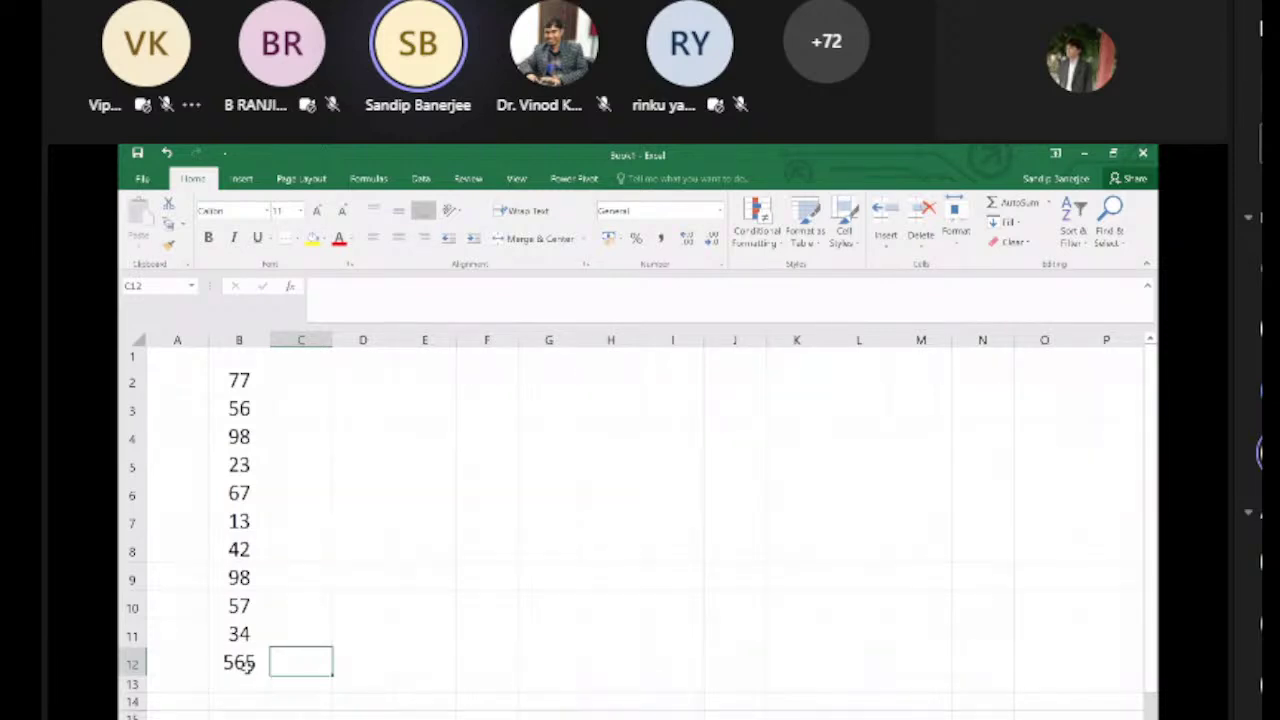
# Step: Start a SUM formula in cell C6 and open its Function Arguments
pyautogui.click(304, 497)
pyautogui.write('=')
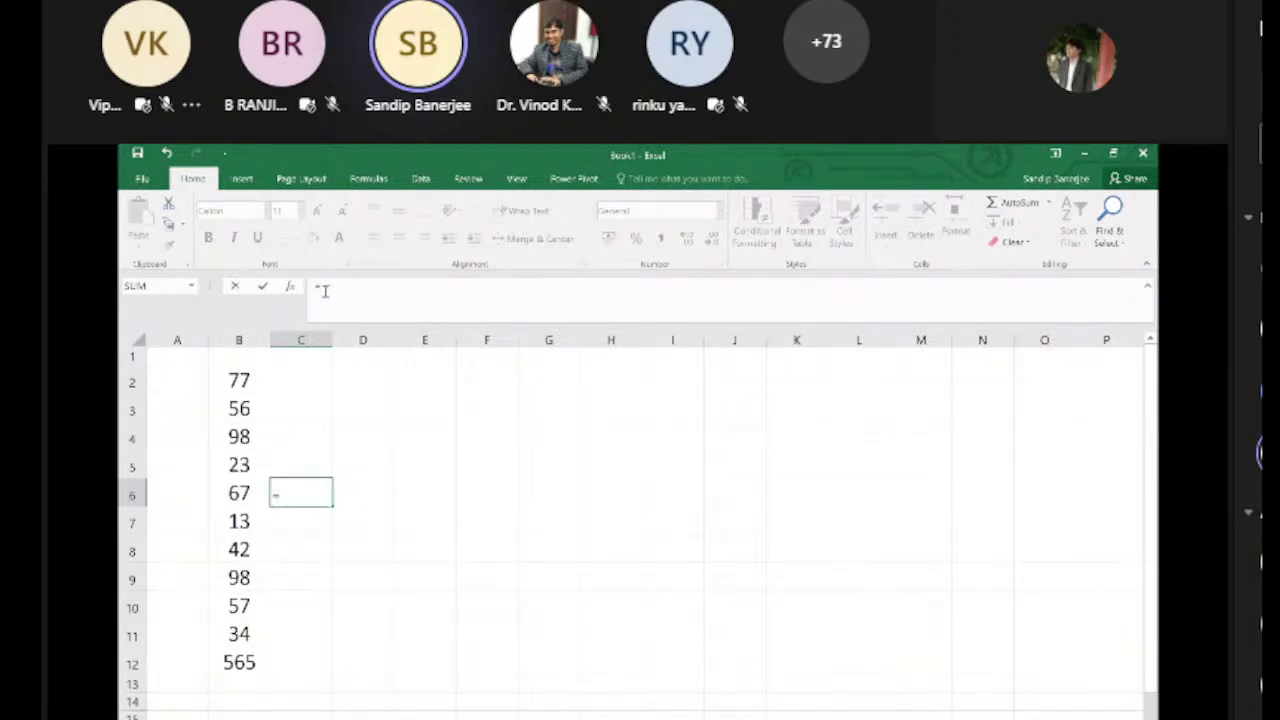
pyautogui.click(290, 287)
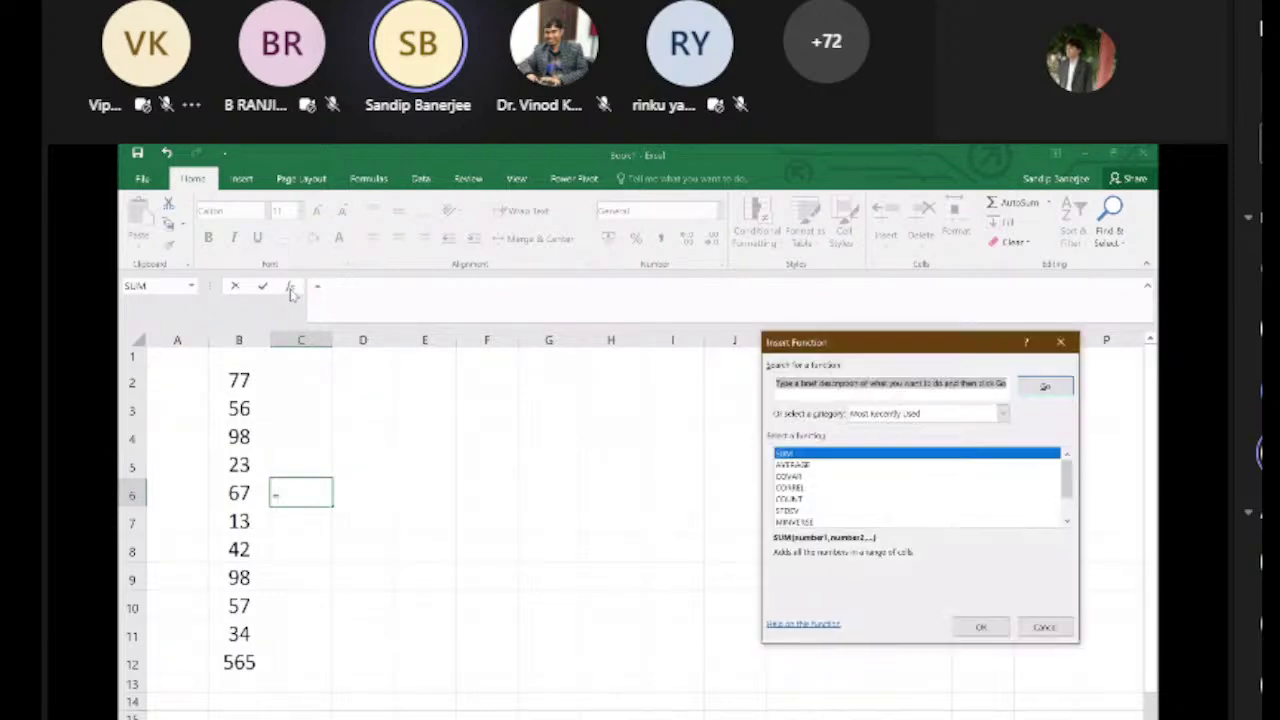
pyautogui.click(790, 457)
pyautogui.doubleClick(788, 455)
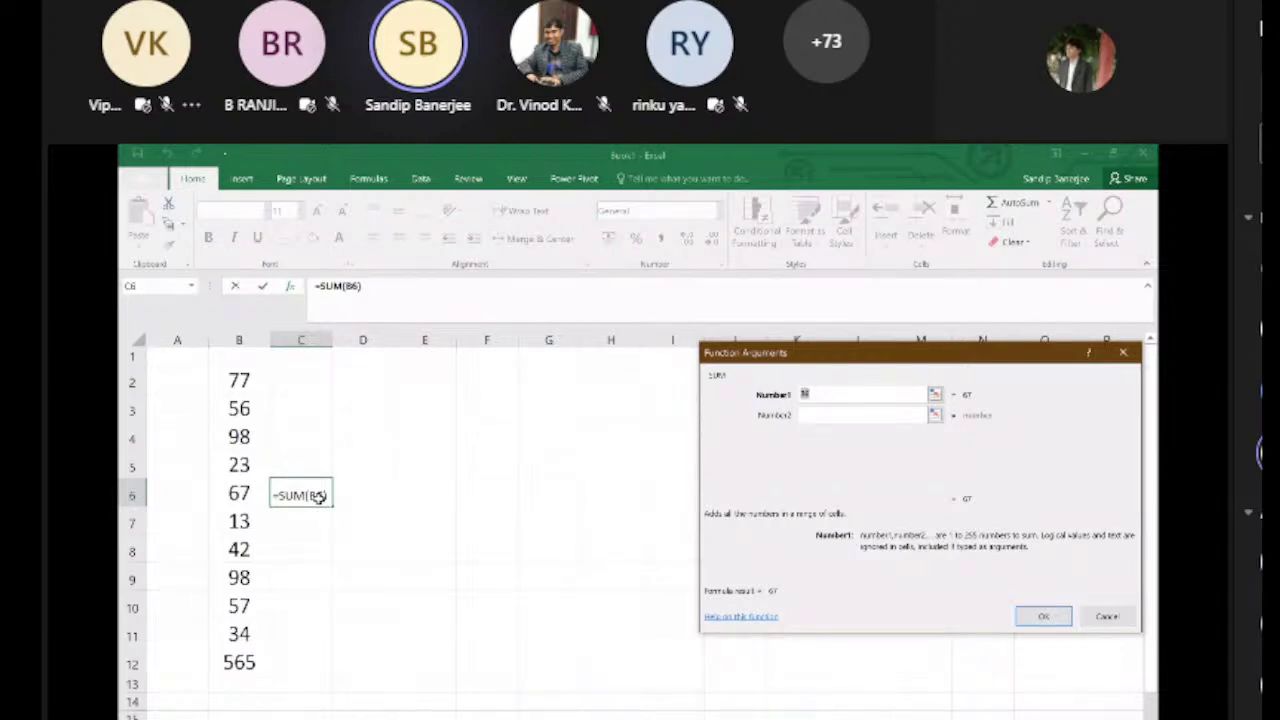
# Step: Correct the C6 formula to =SUM(B2:B11) and commit it, showing 565
pyautogui.click(356, 287)
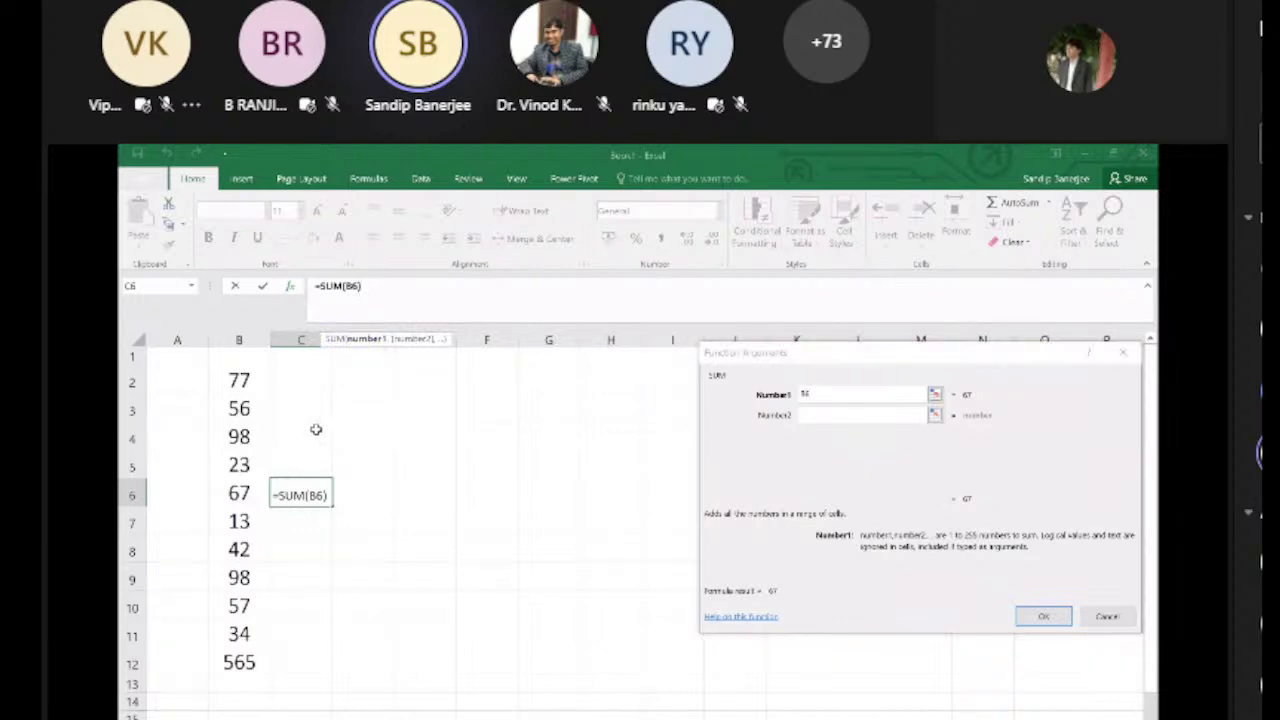
pyautogui.write('+')
pyautogui.click(250, 382)
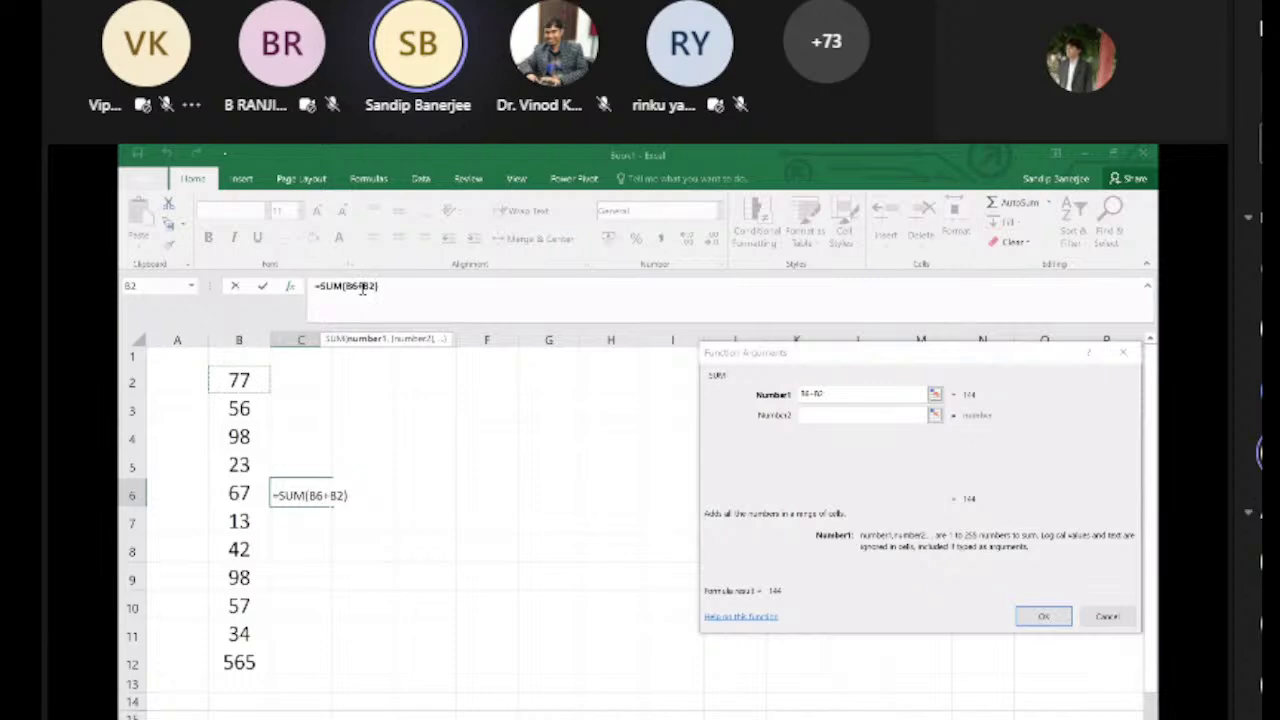
pyautogui.click(362, 288)
pyautogui.press('BackSpace')
pyautogui.press('BackSpace')
pyautogui.press('BackSpace')
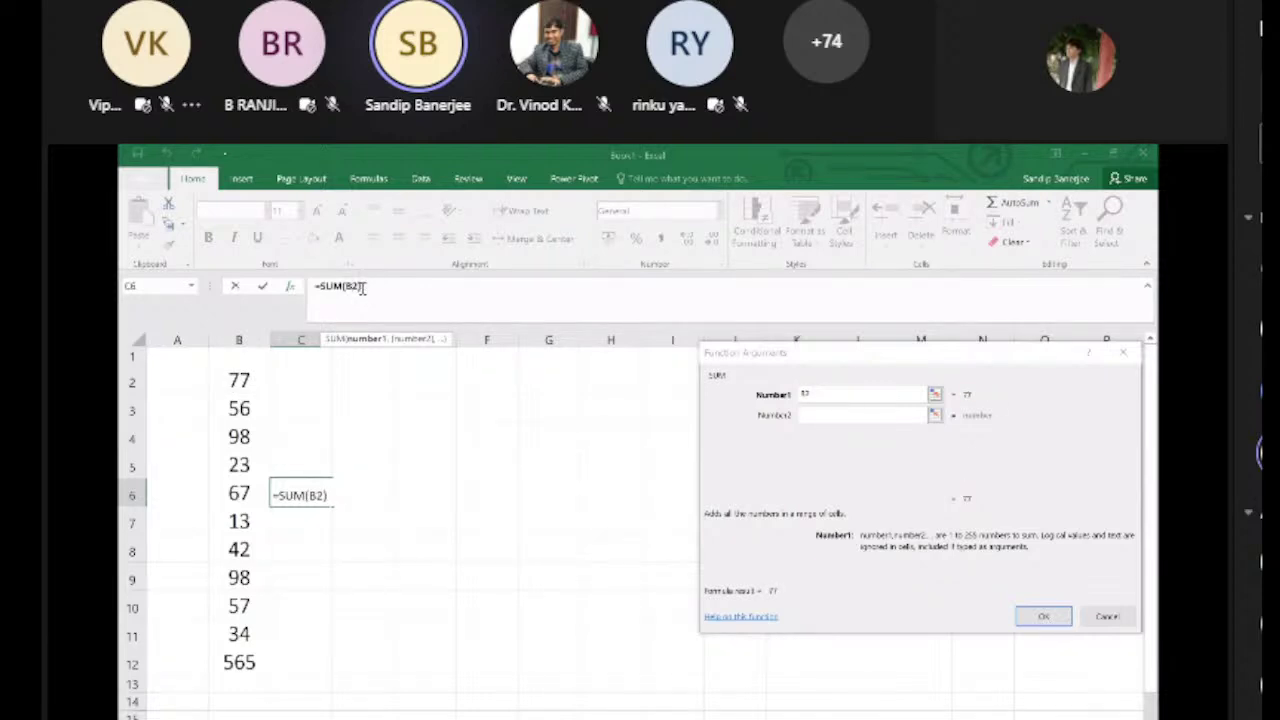
pyautogui.write(':')
pyautogui.click(250, 380)
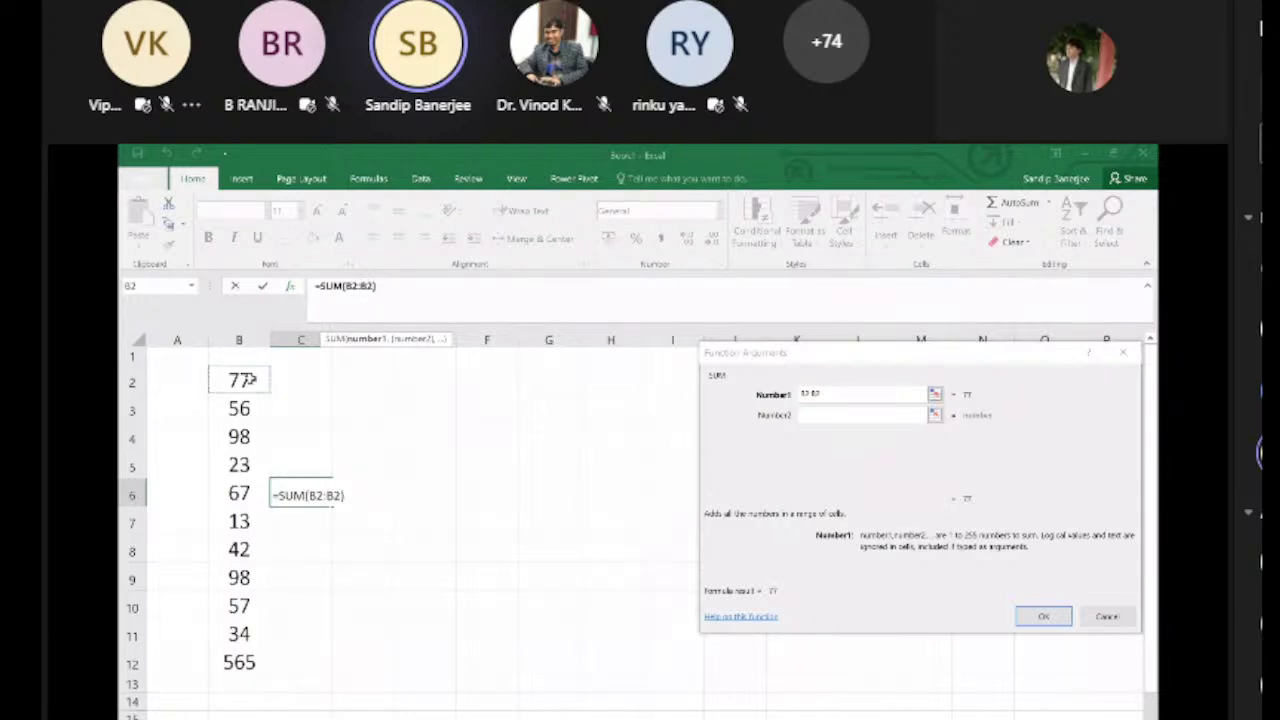
pyautogui.hotkey('shift', 'Down')
pyautogui.hotkey('shift', 'Down')
pyautogui.hotkey('shift', 'Down')
pyautogui.hotkey('shift', 'Down')
pyautogui.hotkey('shift', 'Down')
pyautogui.hotkey('shift', 'Down')
pyautogui.hotkey('shift', 'Down')
pyautogui.hotkey('shift', 'Down')
pyautogui.hotkey('shift', 'Down')
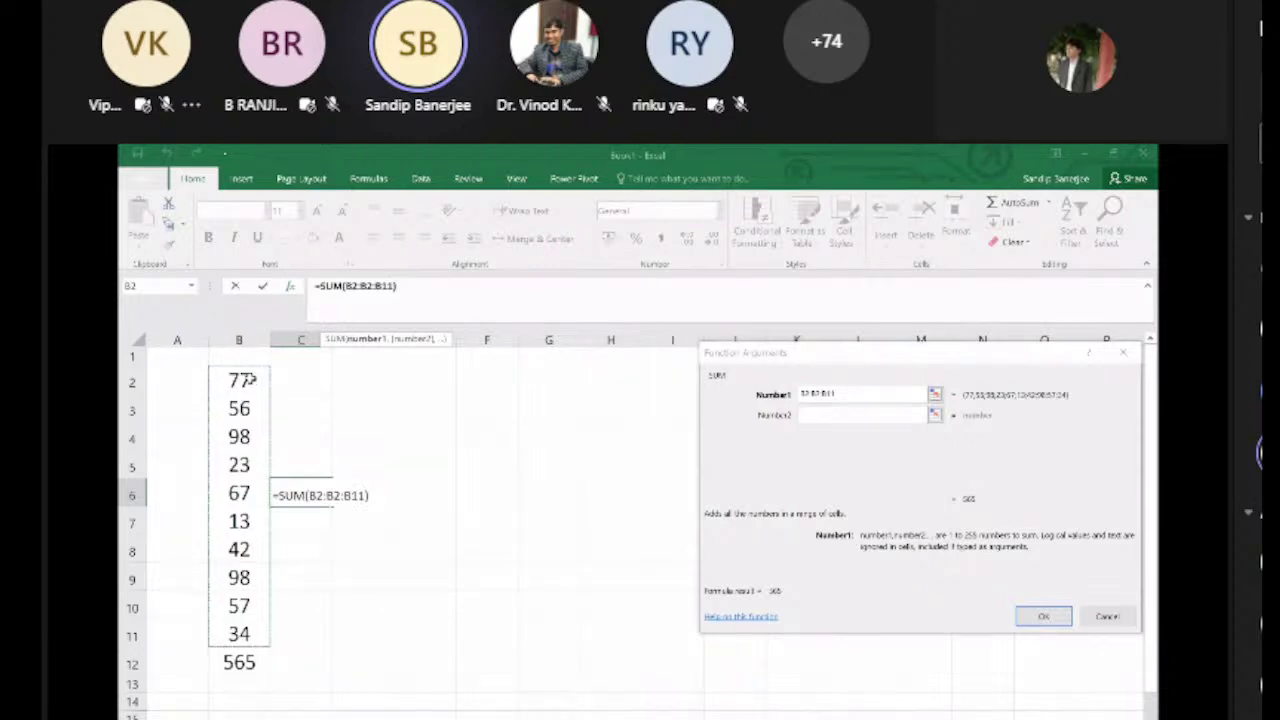
pyautogui.click(360, 288)
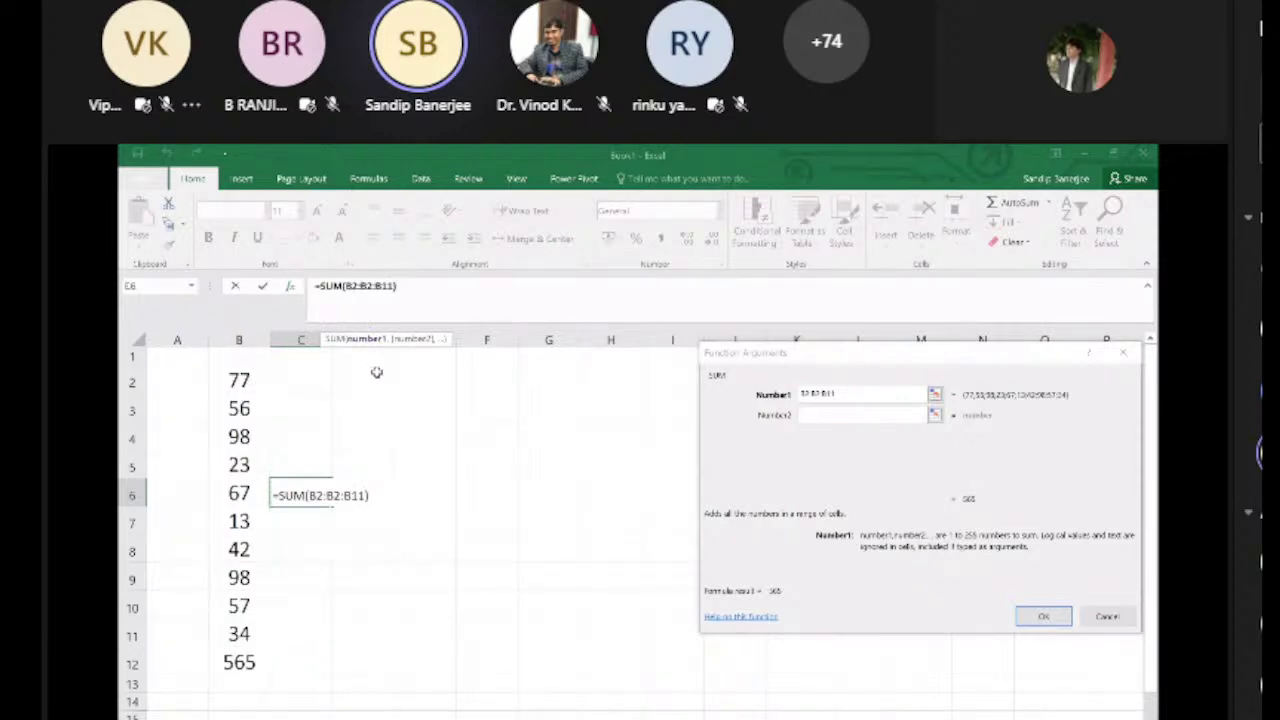
pyautogui.press('BackSpace')
pyautogui.press('BackSpace')
pyautogui.press('BackSpace')
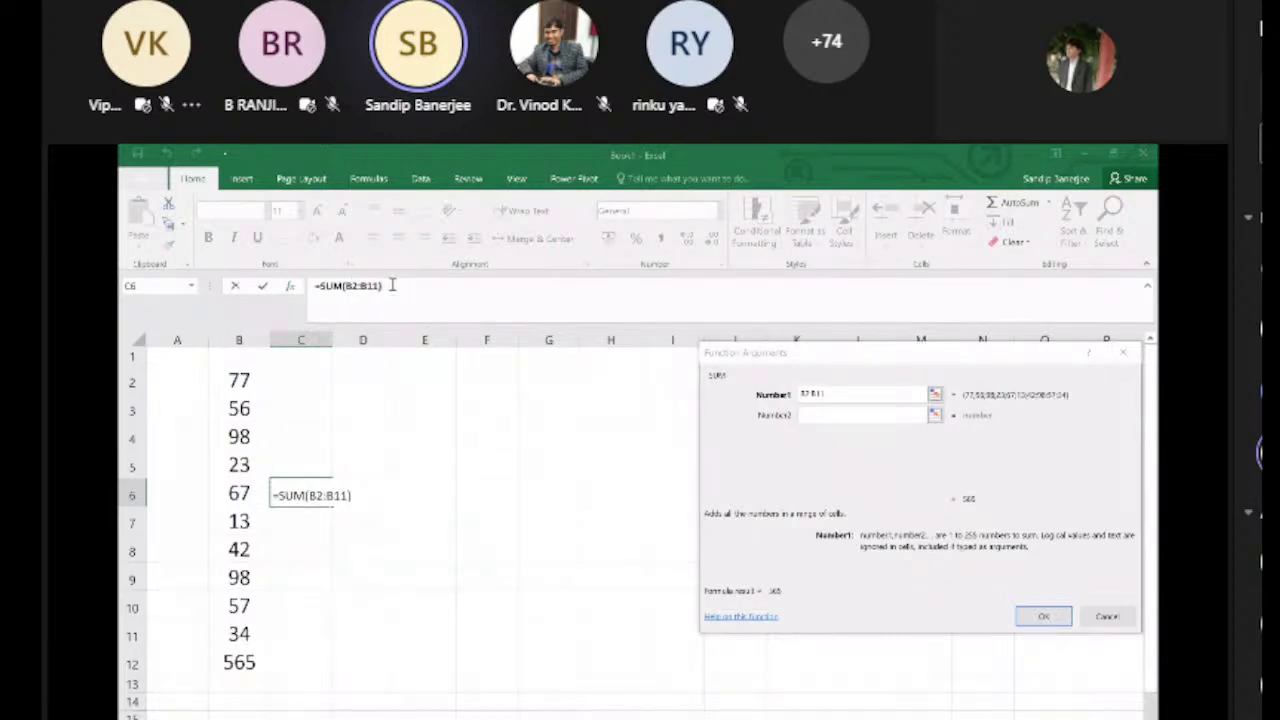
pyautogui.press('Return')
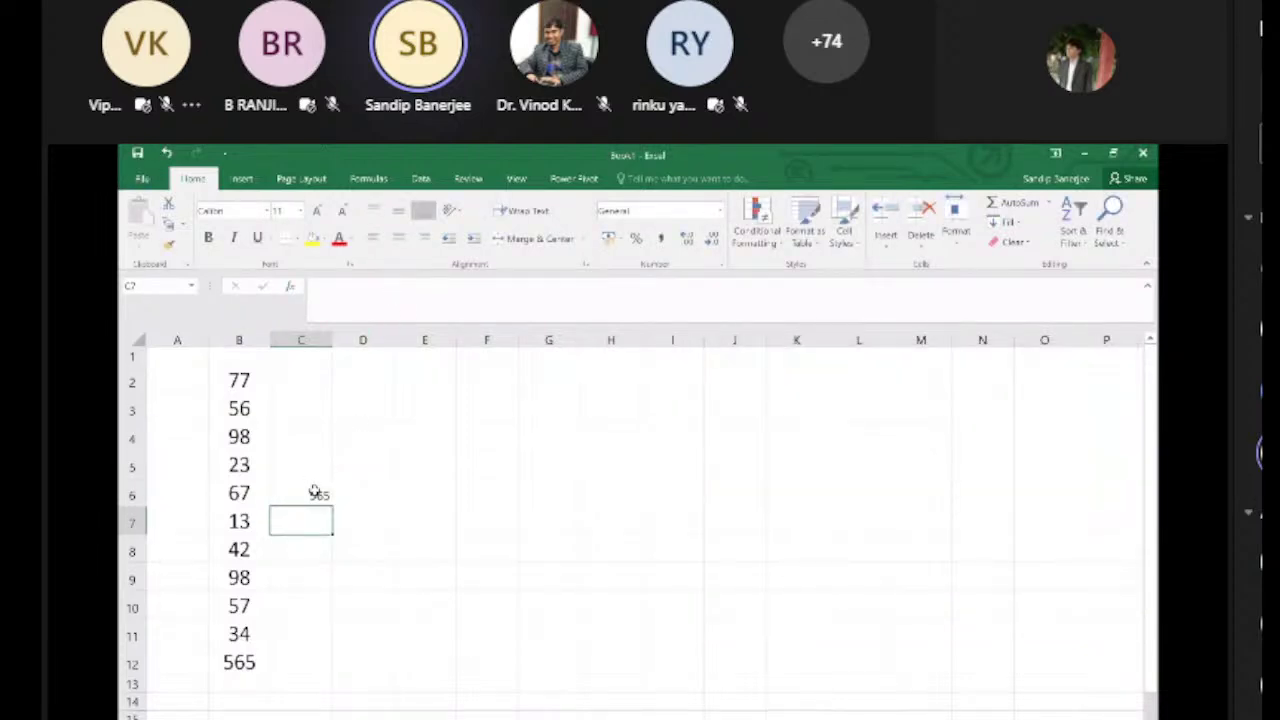
# Step: Check the formula behind 565 in C6, then start a new formula in C8
pyautogui.click(315, 493)
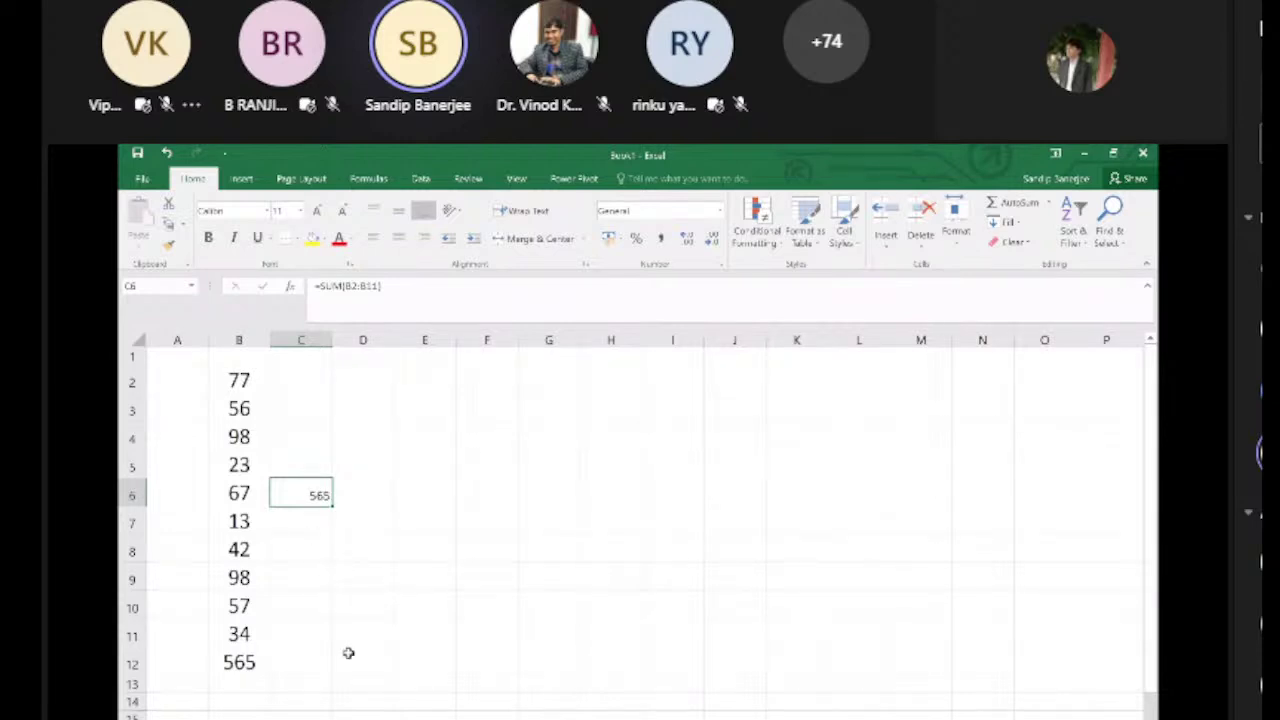
pyautogui.click(308, 552)
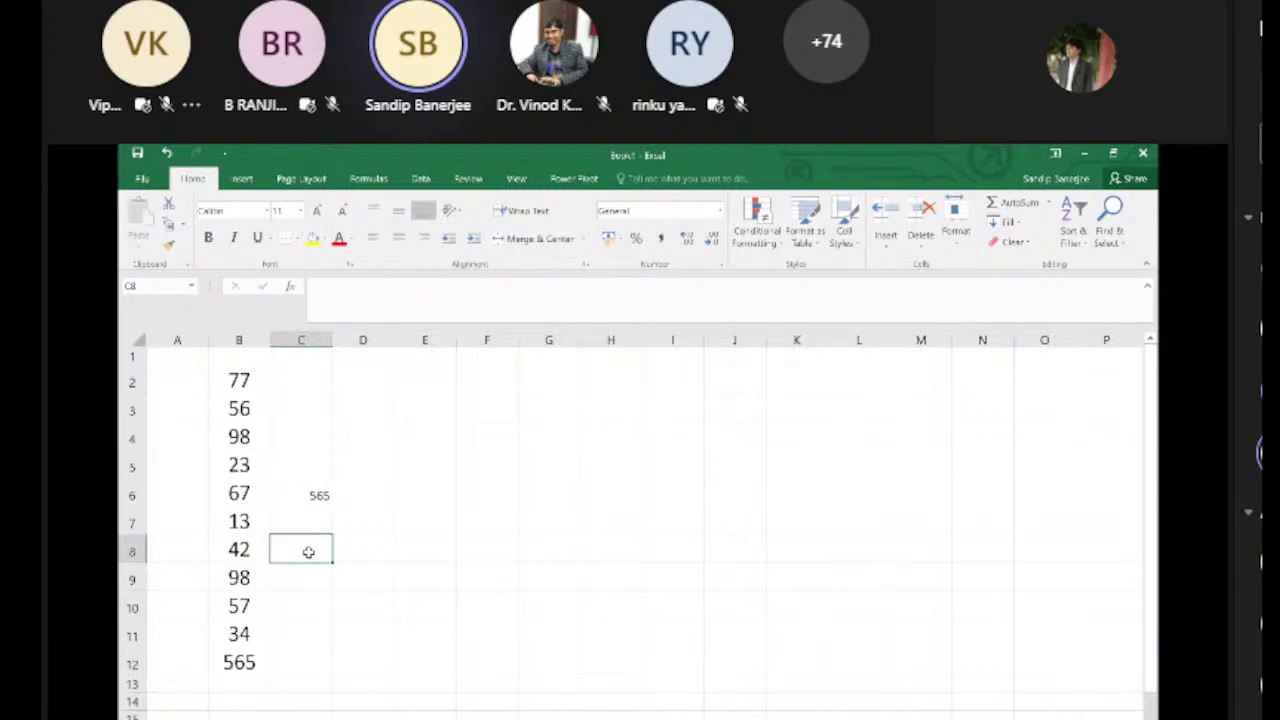
pyautogui.write('=')
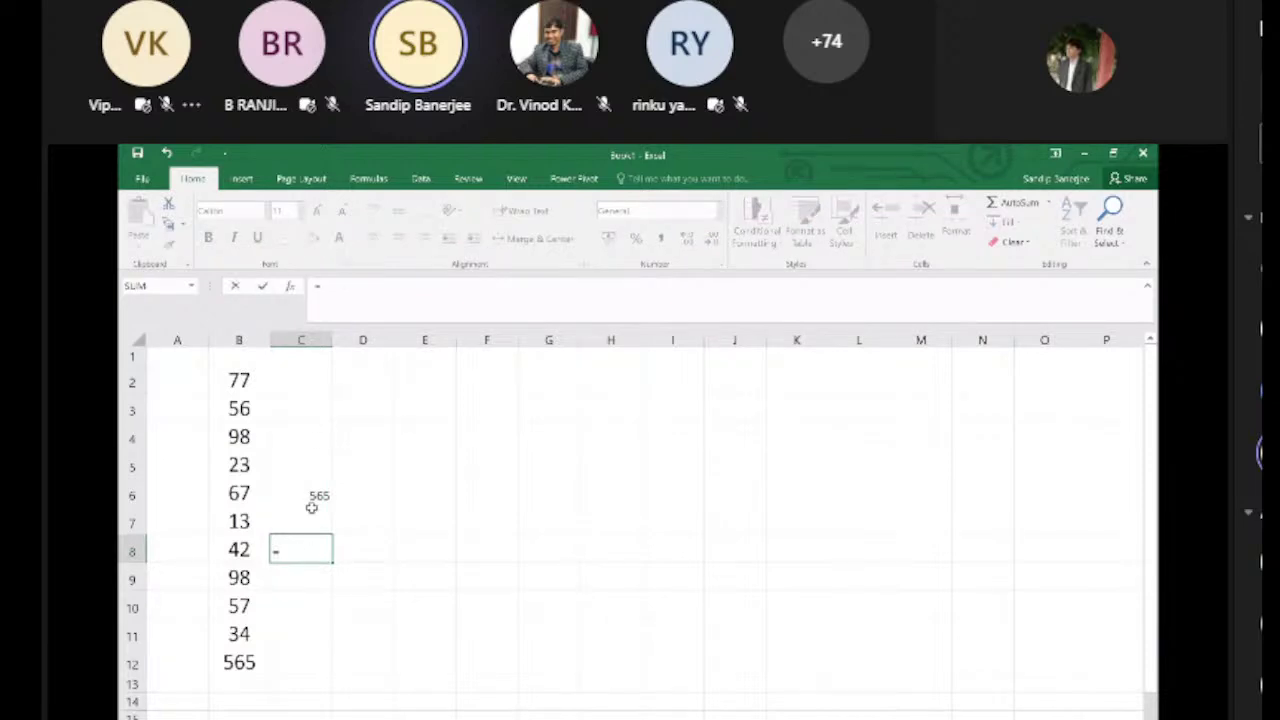
# Step: Search Insert Function for 'mean' and insert AVERAGE into cell C8
pyautogui.click(290, 286)
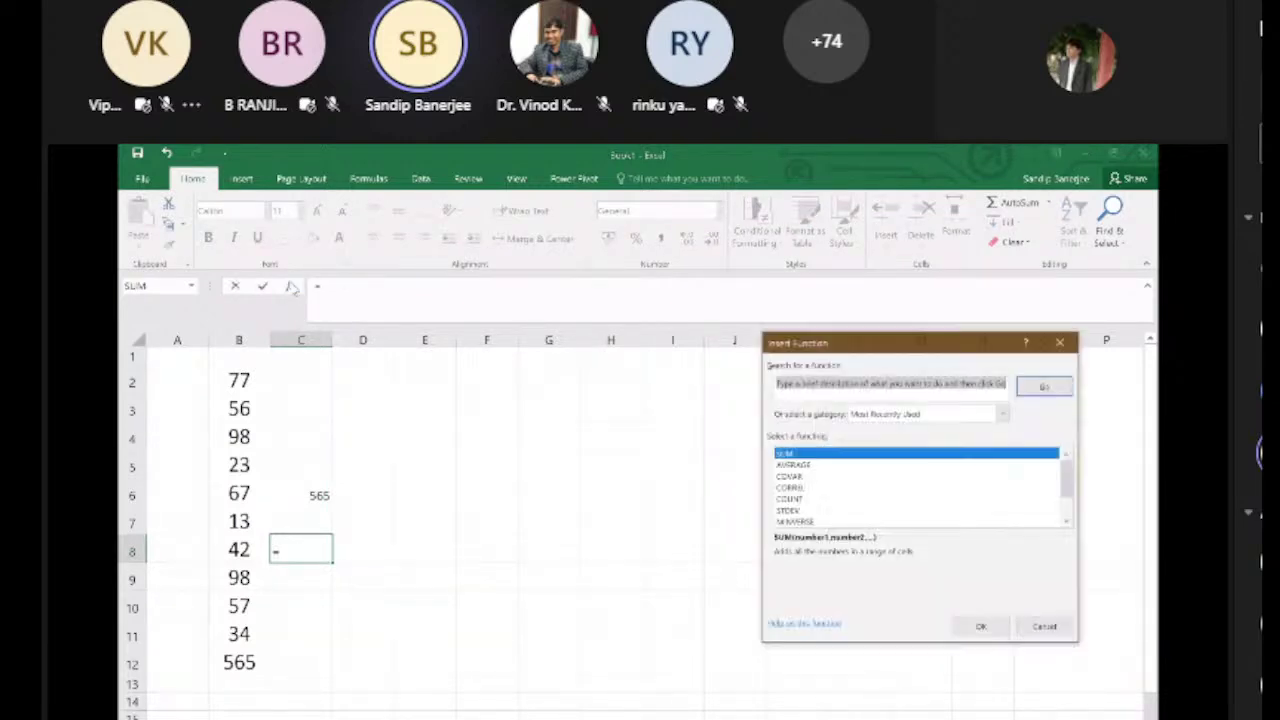
pyautogui.click(795, 385)
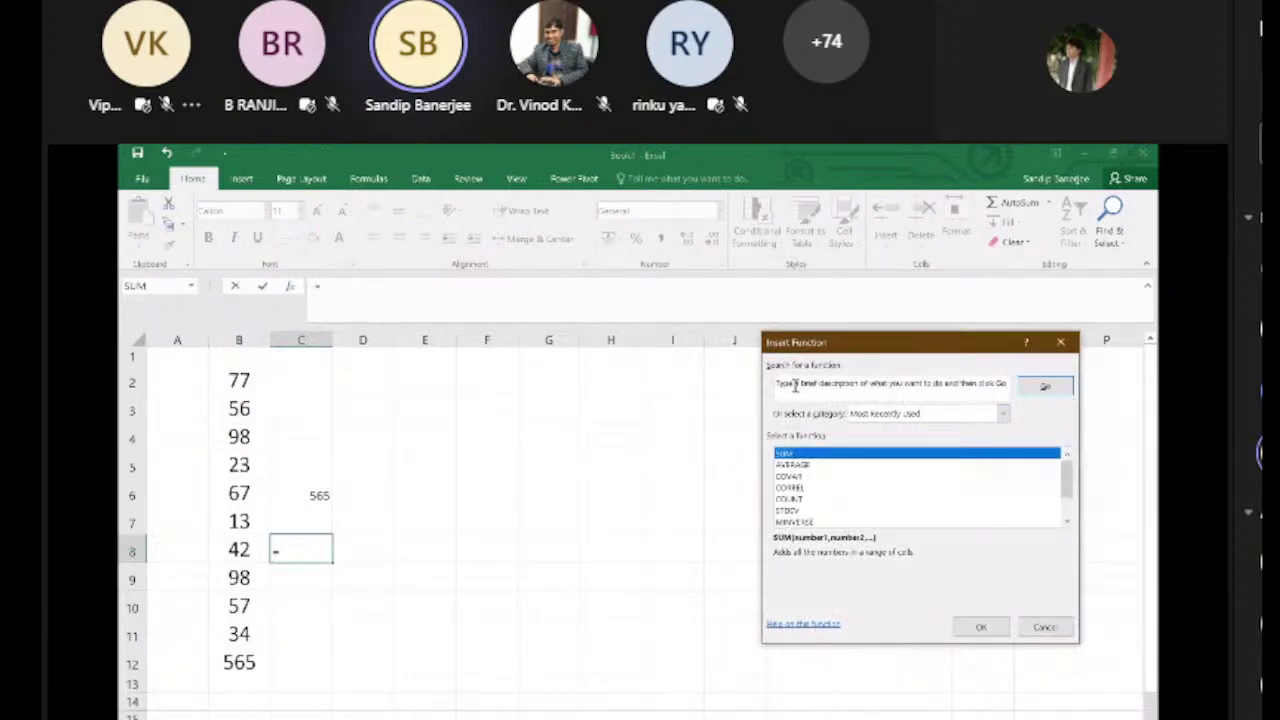
pyautogui.moveTo(776, 385); pyautogui.dragTo(793, 385)
pyautogui.press('Delete')
pyautogui.press('Delete')
pyautogui.press('Delete')
pyautogui.press('Delete')
pyautogui.press('Delete')
pyautogui.press('Delete')
pyautogui.press('Delete')
pyautogui.press('Delete')
pyautogui.press('Delete')
pyautogui.press('Delete')
pyautogui.press('Delete')
pyautogui.press('Delete')
pyautogui.press('Delete')
pyautogui.press('Delete')
pyautogui.press('Delete')
pyautogui.press('Delete')
pyautogui.press('Delete')
pyautogui.press('Delete')
pyautogui.press('Delete')
pyautogui.press('Delete')
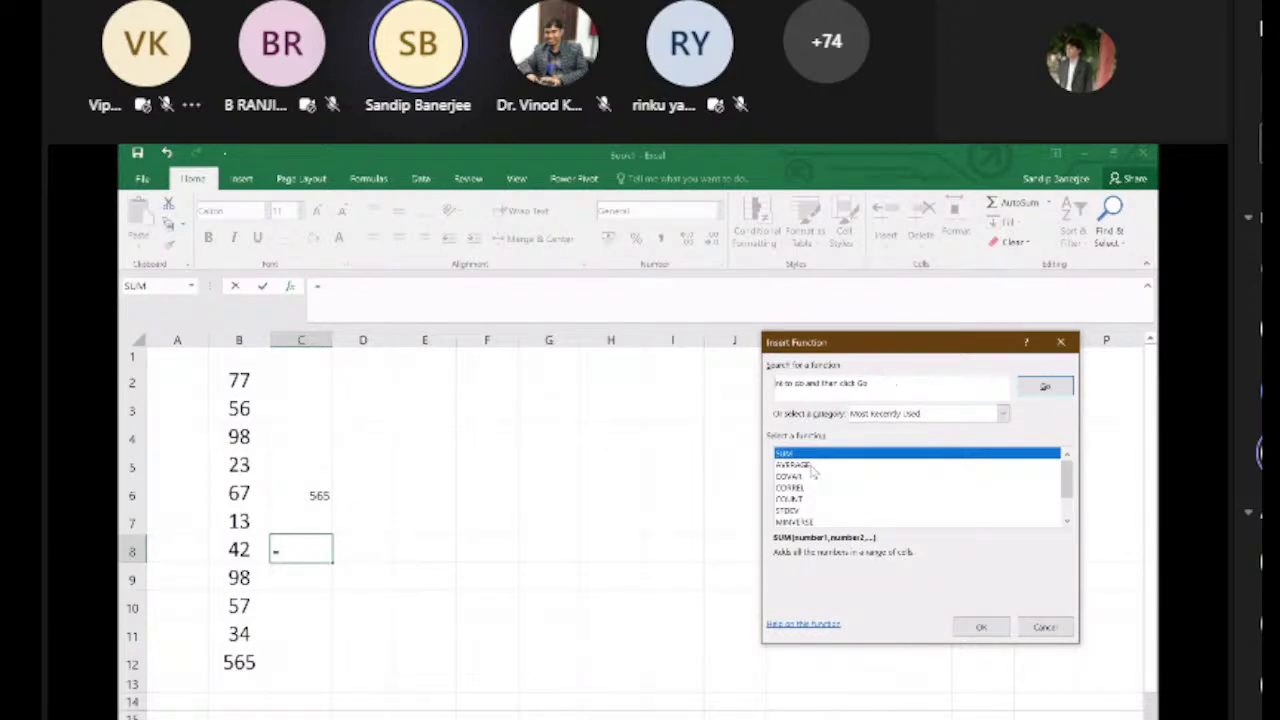
pyautogui.press('Delete')
pyautogui.press('Delete')
pyautogui.press('Delete')
pyautogui.press('Delete')
pyautogui.press('Delete')
pyautogui.press('Delete')
pyautogui.press('Delete')
pyautogui.press('Delete')
pyautogui.press('Delete')
pyautogui.press('Delete')
pyautogui.press('Delete')
pyautogui.press('Delete')
pyautogui.press('Delete')
pyautogui.press('Delete')
pyautogui.press('Delete')
pyautogui.press('Delete')
pyautogui.press('Delete')
pyautogui.press('Delete')
pyautogui.press('Delete')
pyautogui.press('Delete')
pyautogui.write('mean')
pyautogui.click(1045, 387)
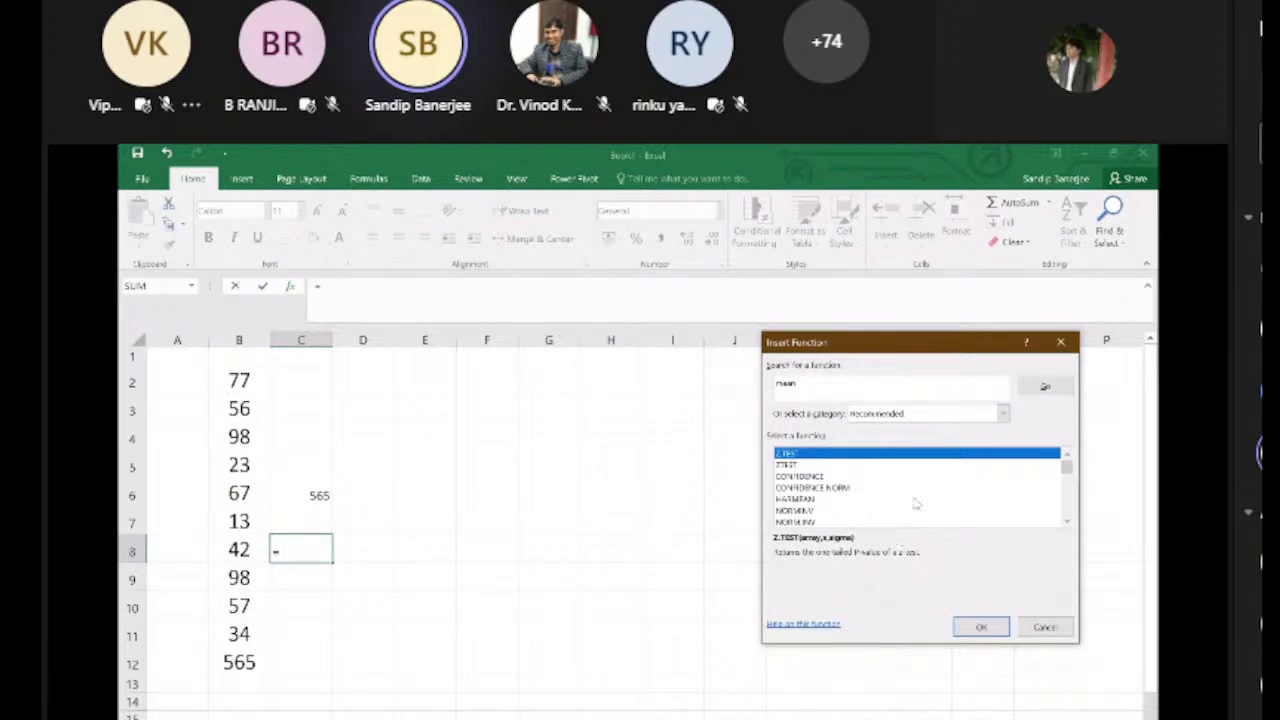
pyautogui.click(814, 383)
pyautogui.moveTo(1067, 468); pyautogui.dragTo(1065, 487)
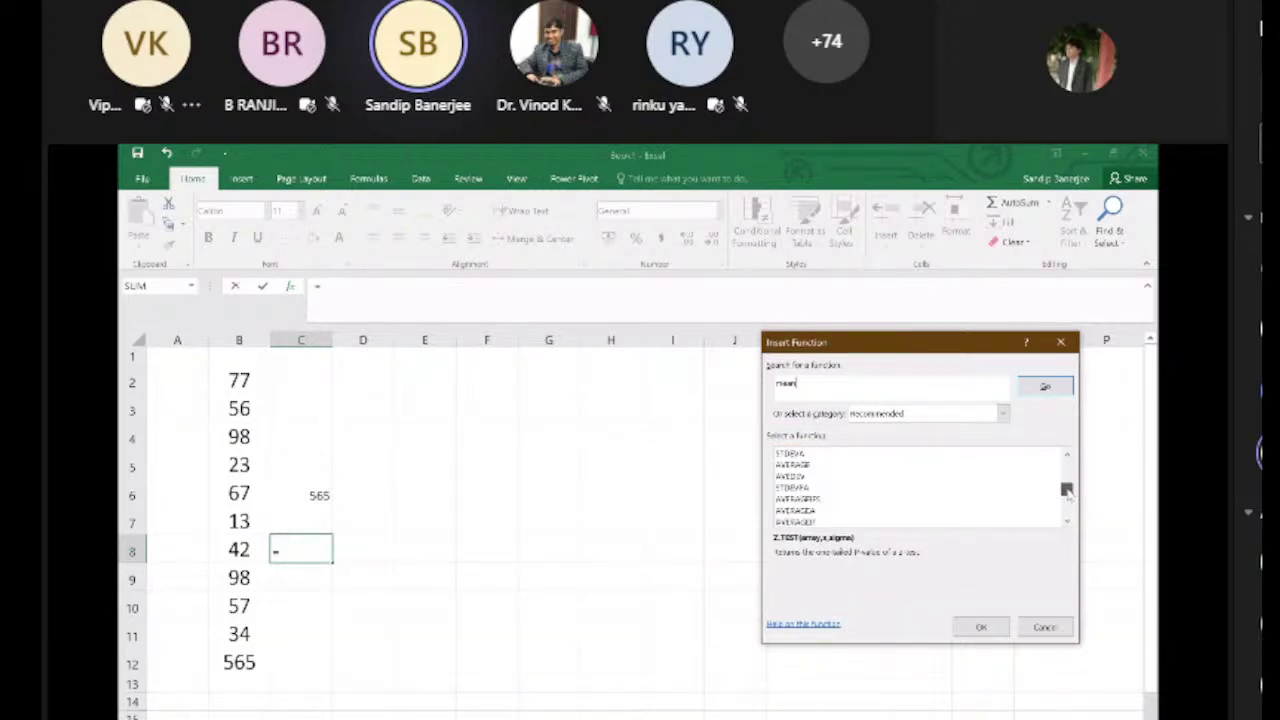
pyautogui.click(796, 466)
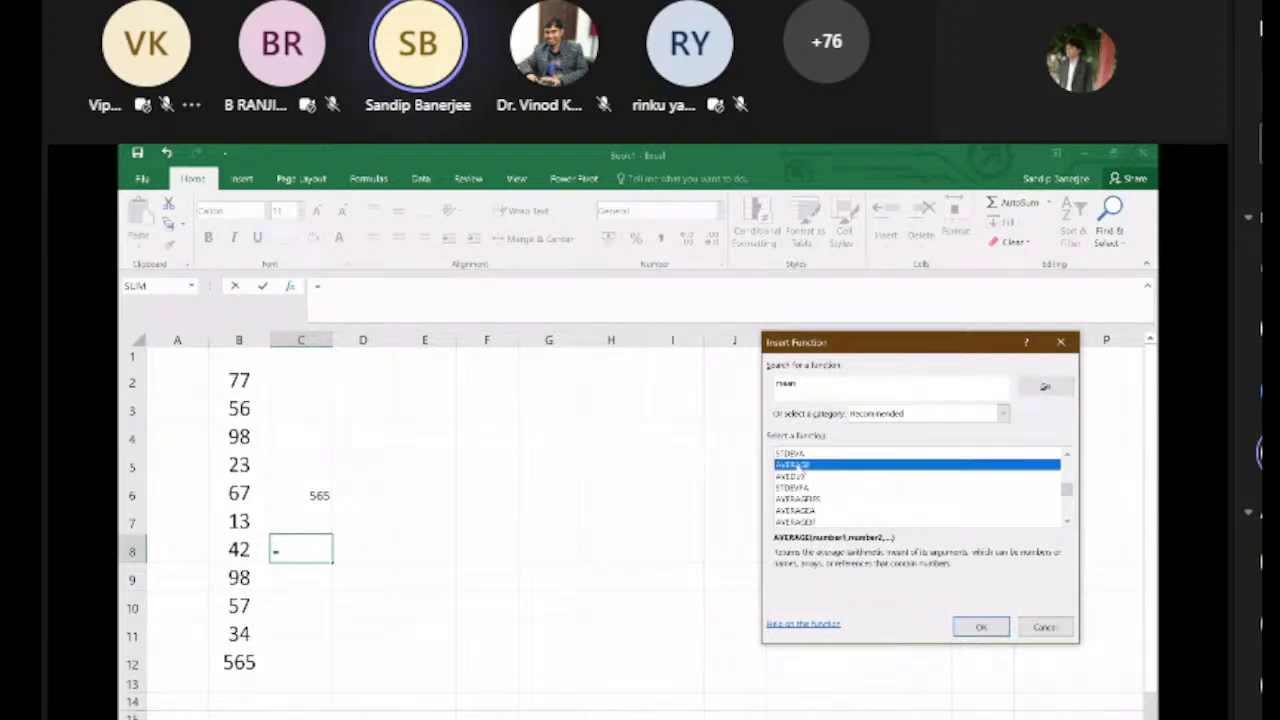
pyautogui.click(980, 627)
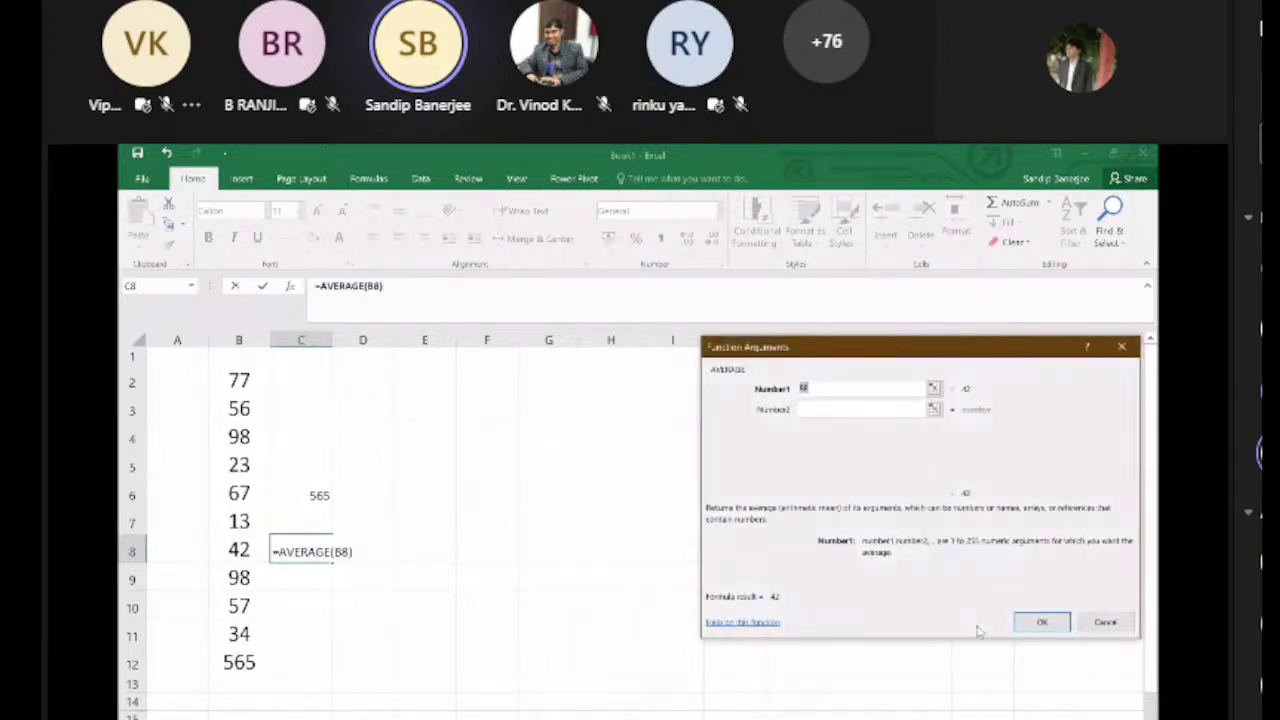
# Step: Give AVERAGE the range B2:B11 in C8, showing the mean 56.5
pyautogui.click(237, 380)
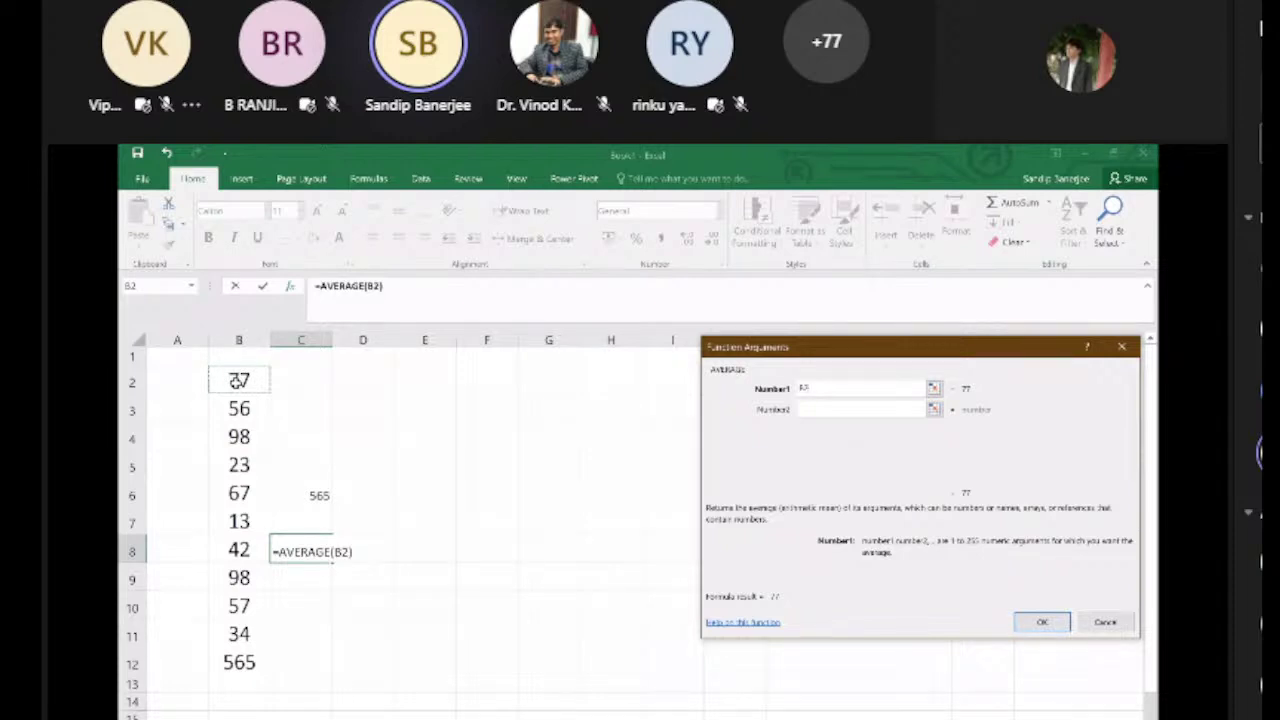
pyautogui.hotkey('shift', 'Down')
pyautogui.hotkey('shift', 'Down')
pyautogui.hotkey('shift', 'Down')
pyautogui.hotkey('shift', 'Down')
pyautogui.hotkey('shift', 'Down')
pyautogui.hotkey('shift', 'Down')
pyautogui.hotkey('shift', 'Down')
pyautogui.hotkey('shift', 'Down')
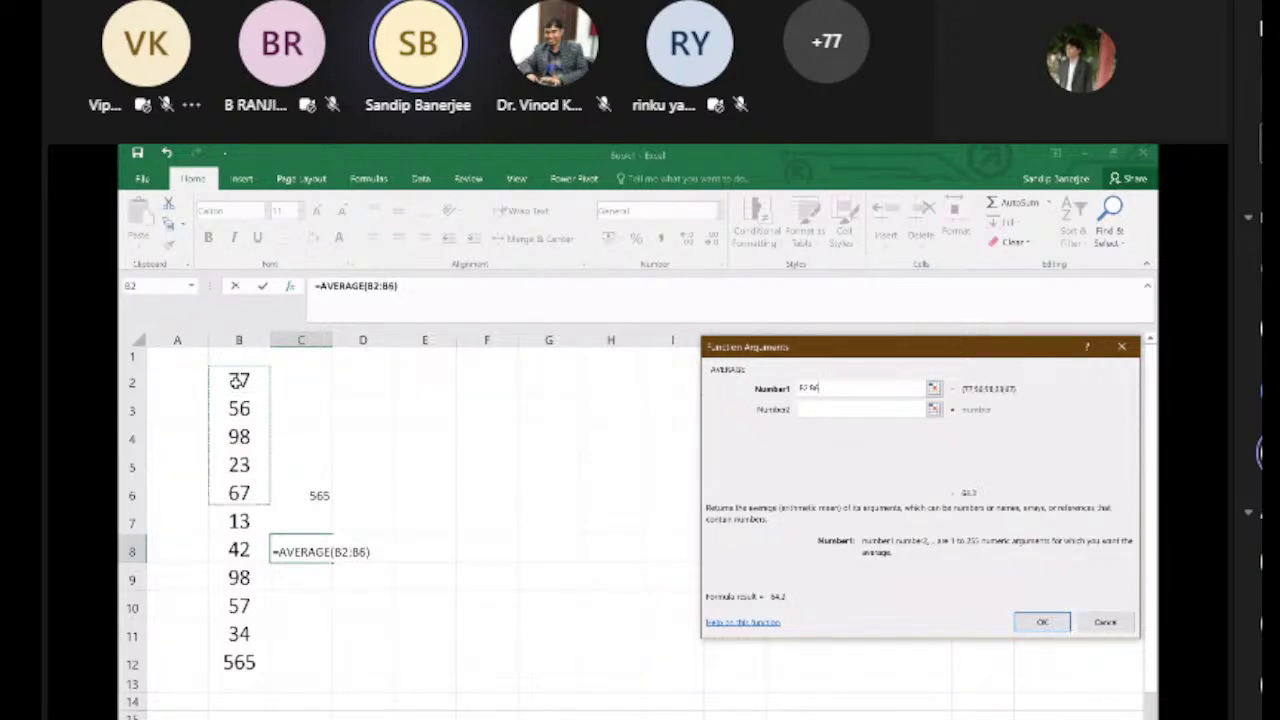
pyautogui.hotkey('shift', 'Down')
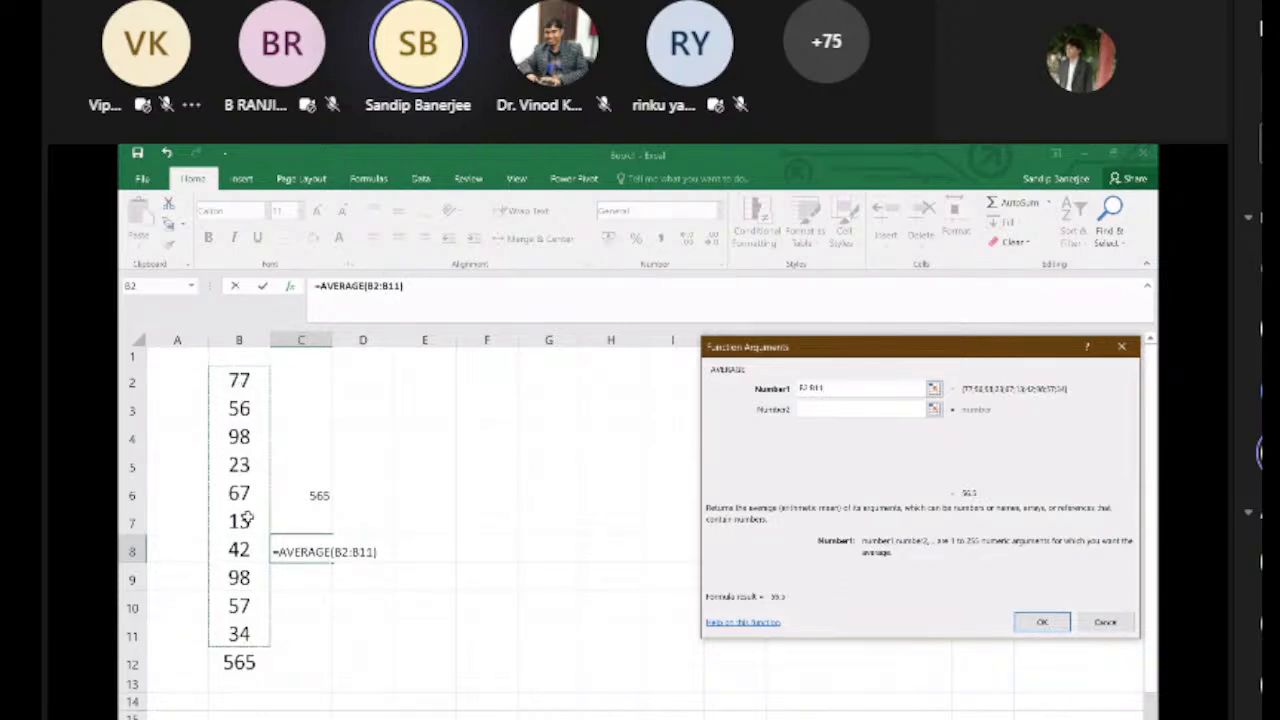
pyautogui.click(432, 285)
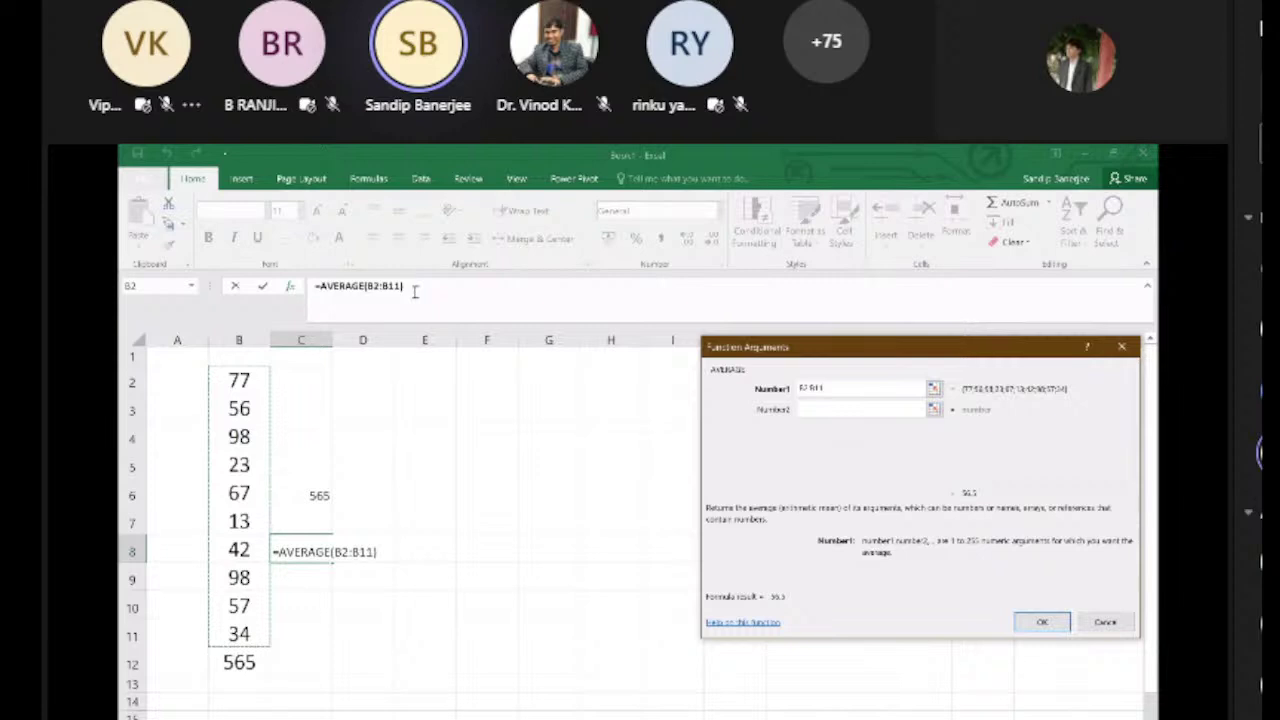
pyautogui.click(414, 290)
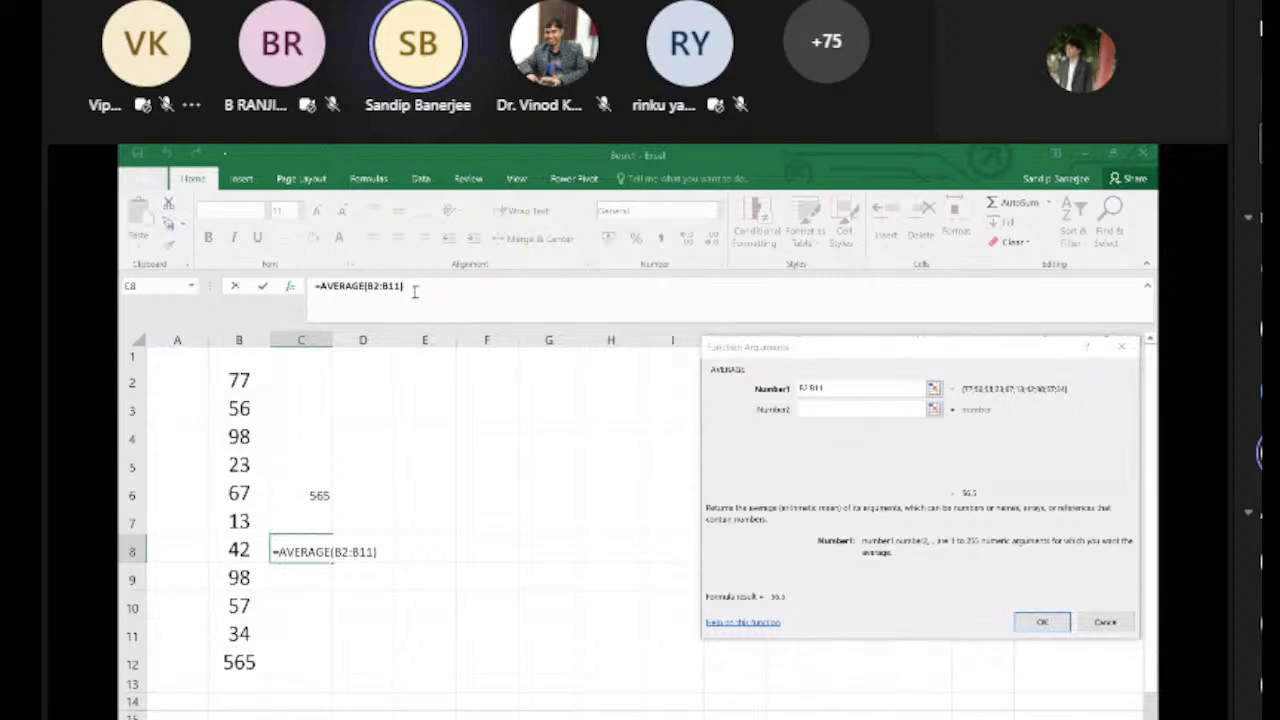
pyautogui.press('Return')
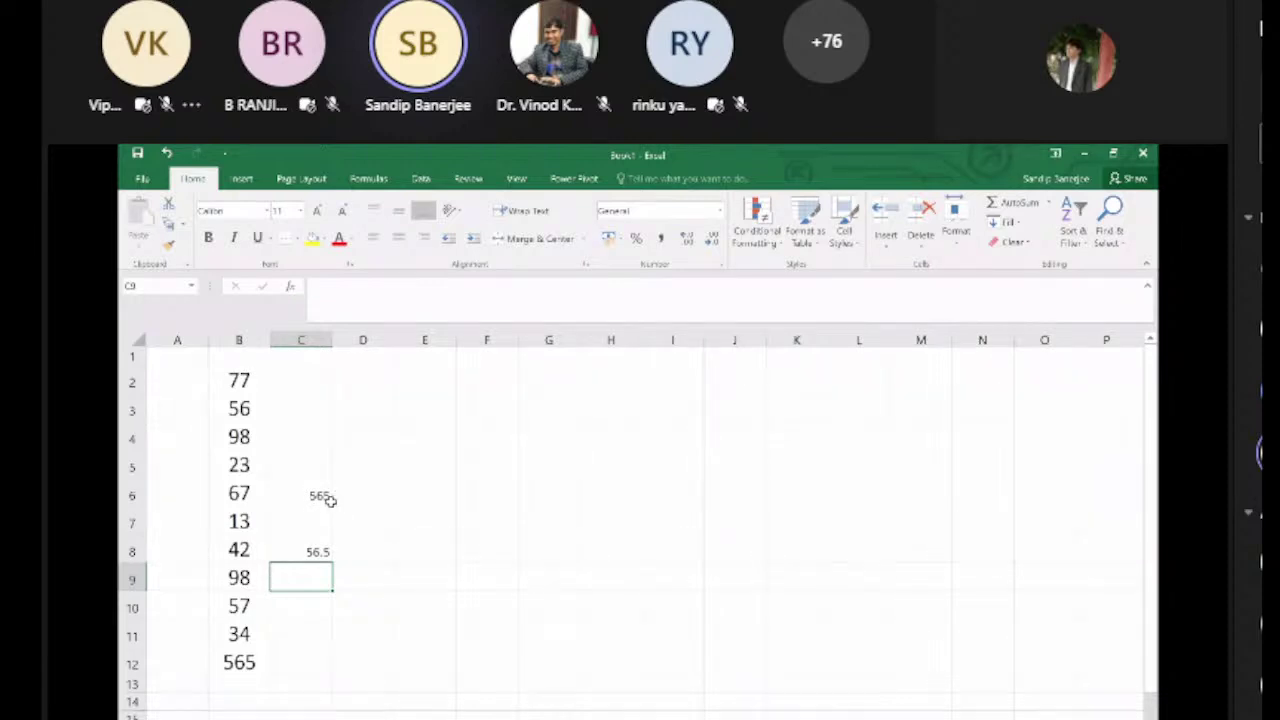
# Step: Check the formula behind 56.5 in C8, then begin a new formula in C10
pyautogui.click(318, 552)
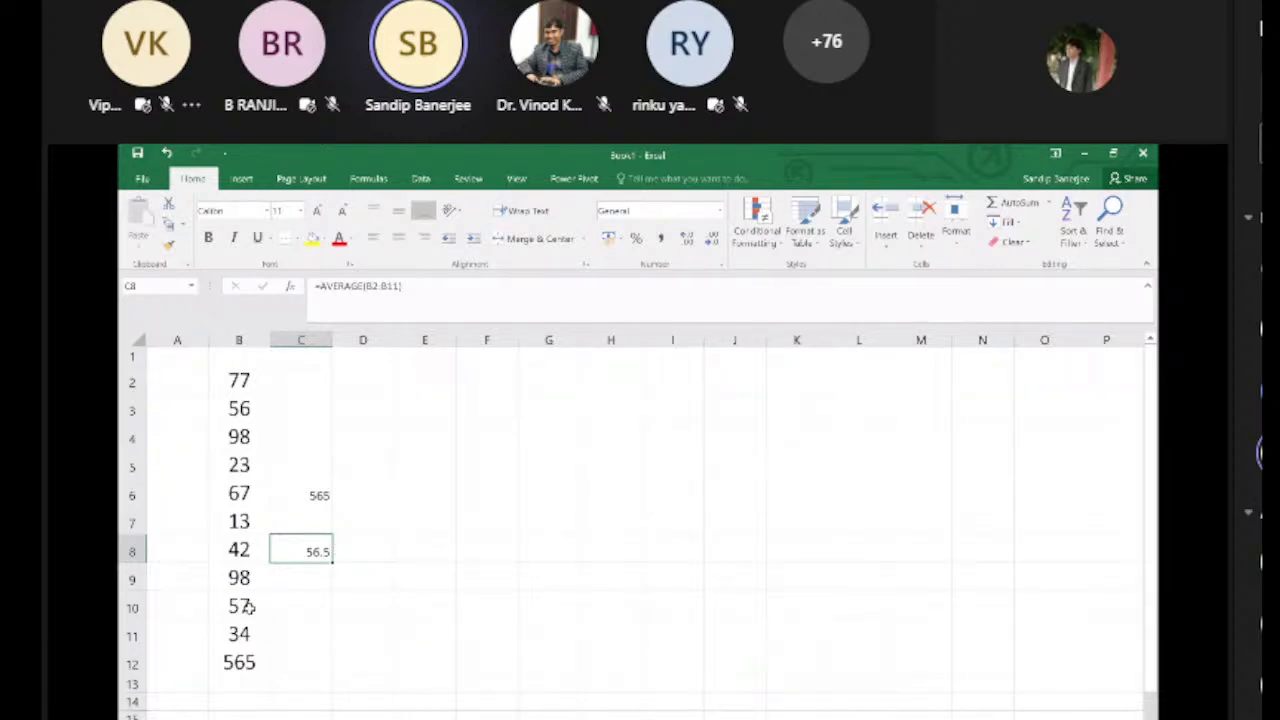
pyautogui.click(321, 568)
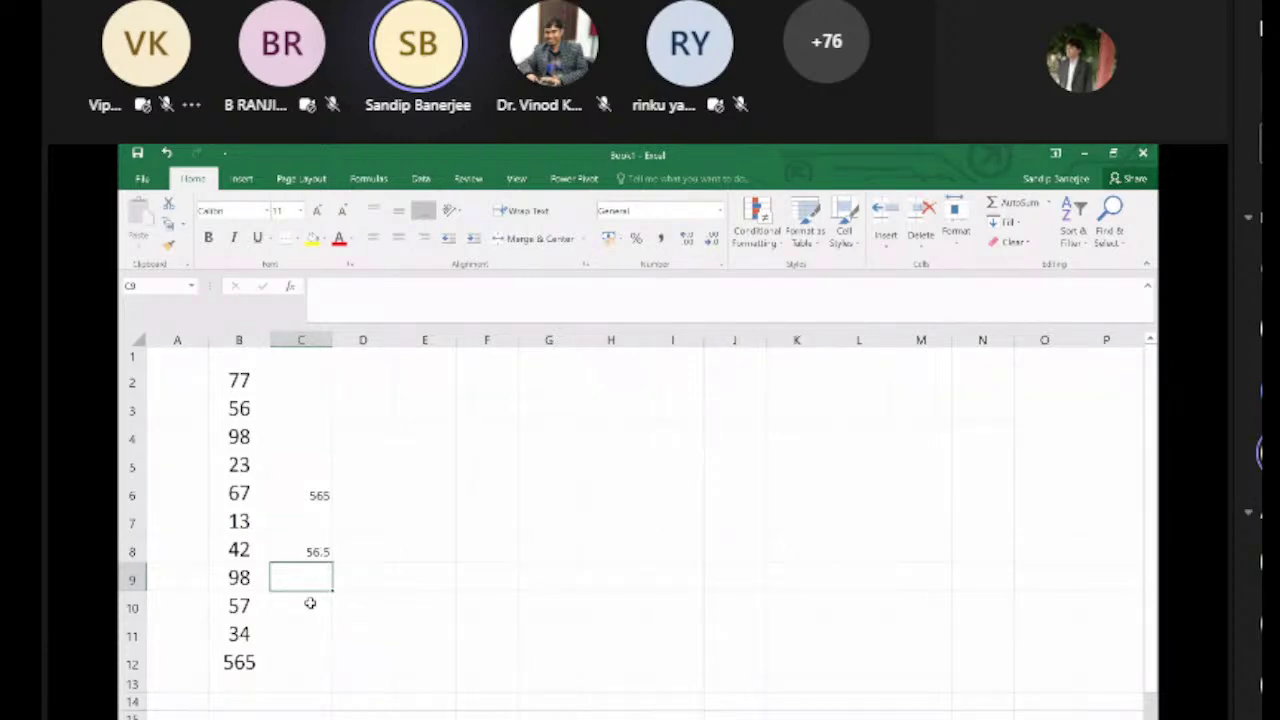
pyautogui.click(310, 605)
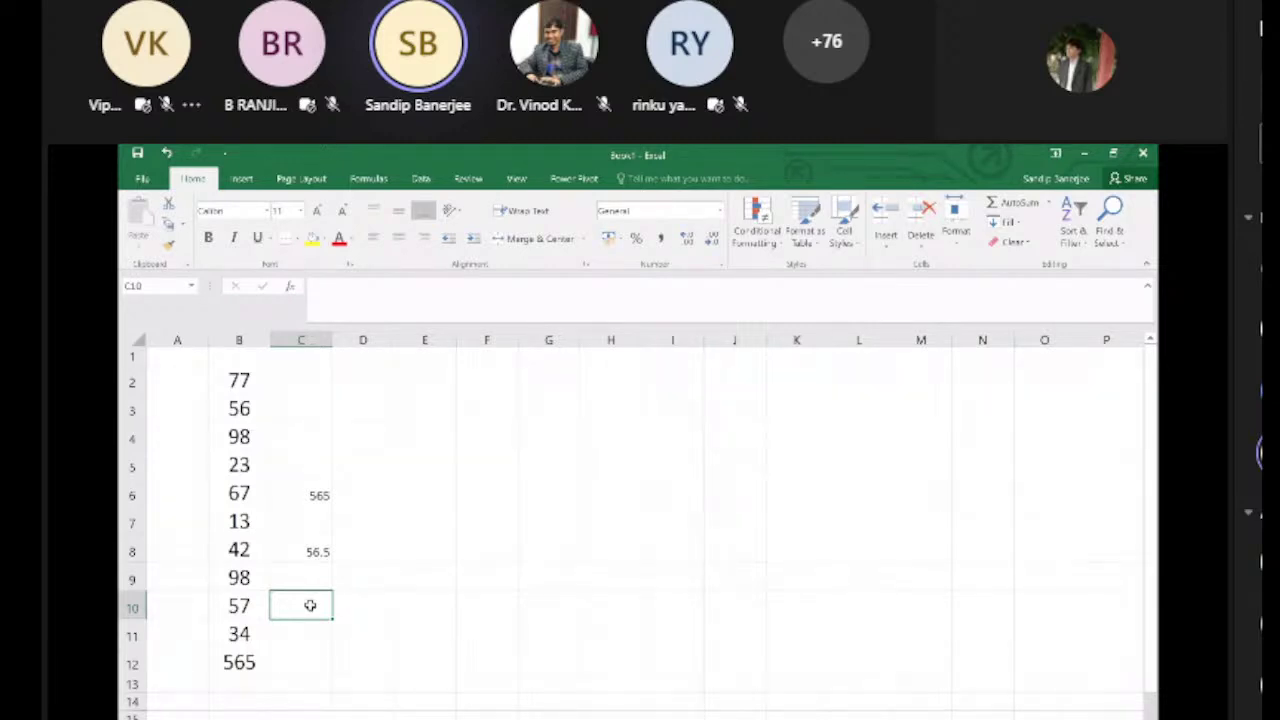
pyautogui.write('=')
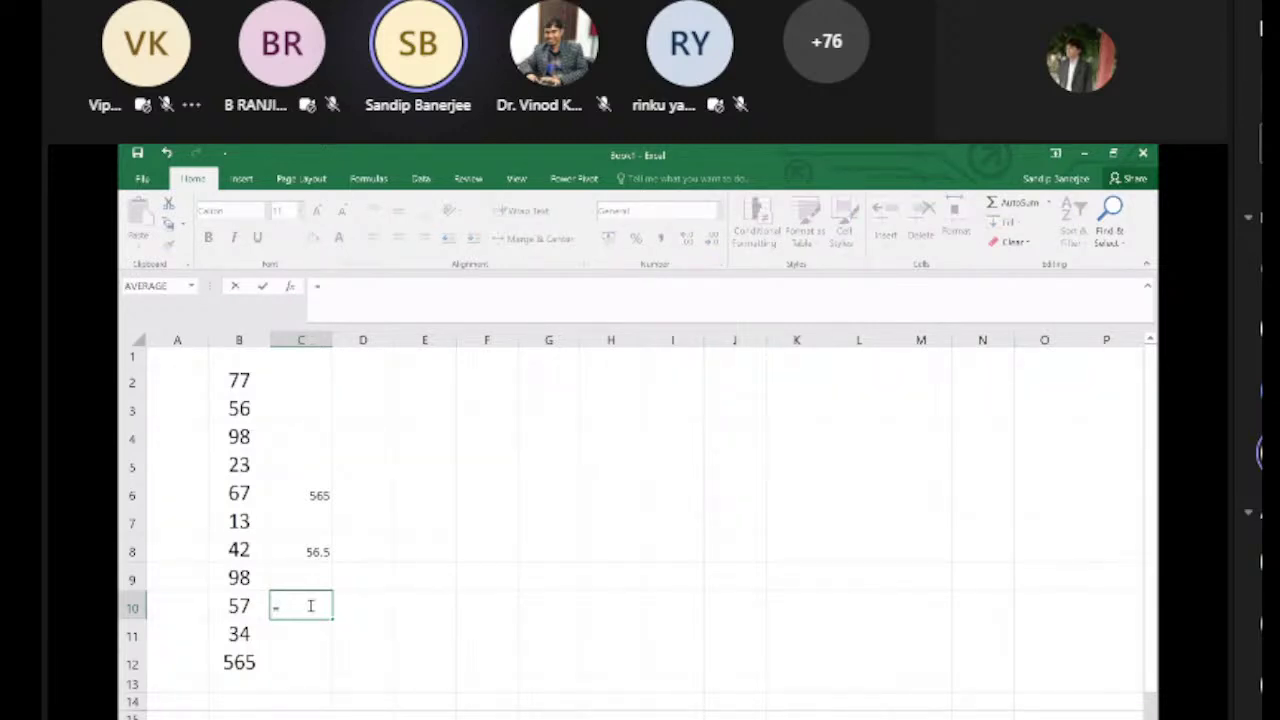
# Step: Start a STDEV formula in C10 from the Insert Function dialog
pyautogui.click(290, 287)
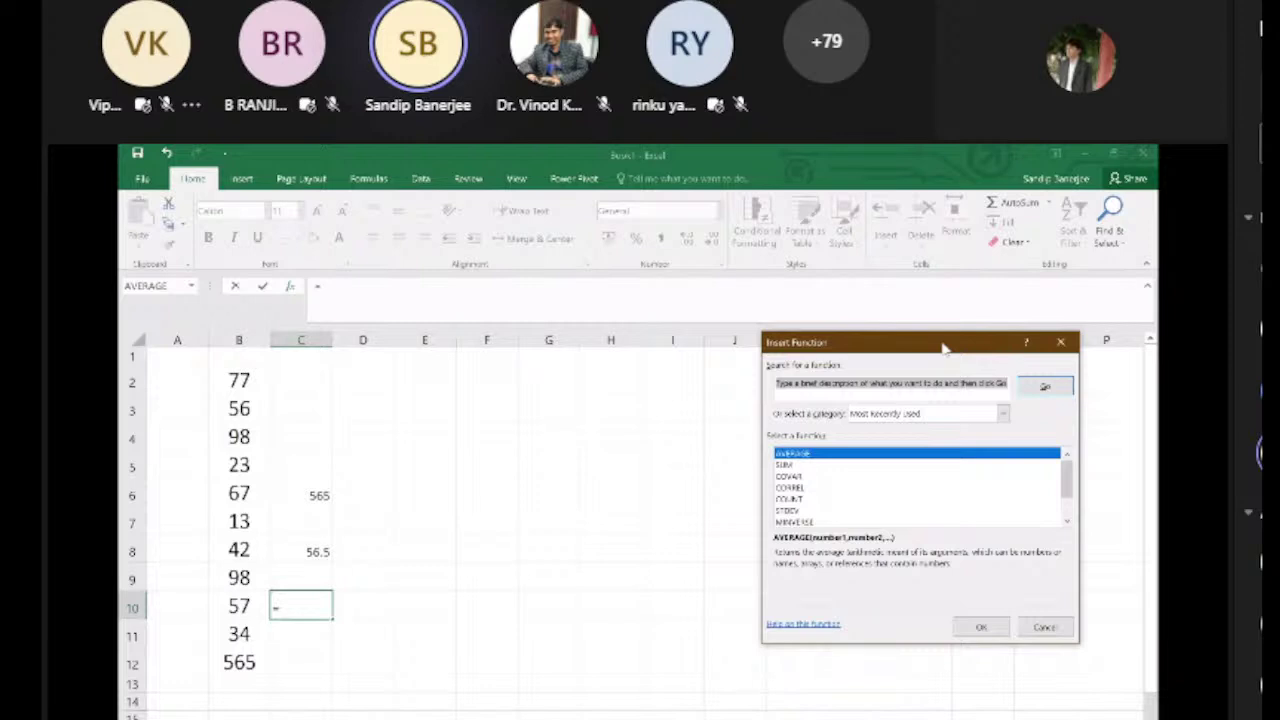
pyautogui.click(795, 511)
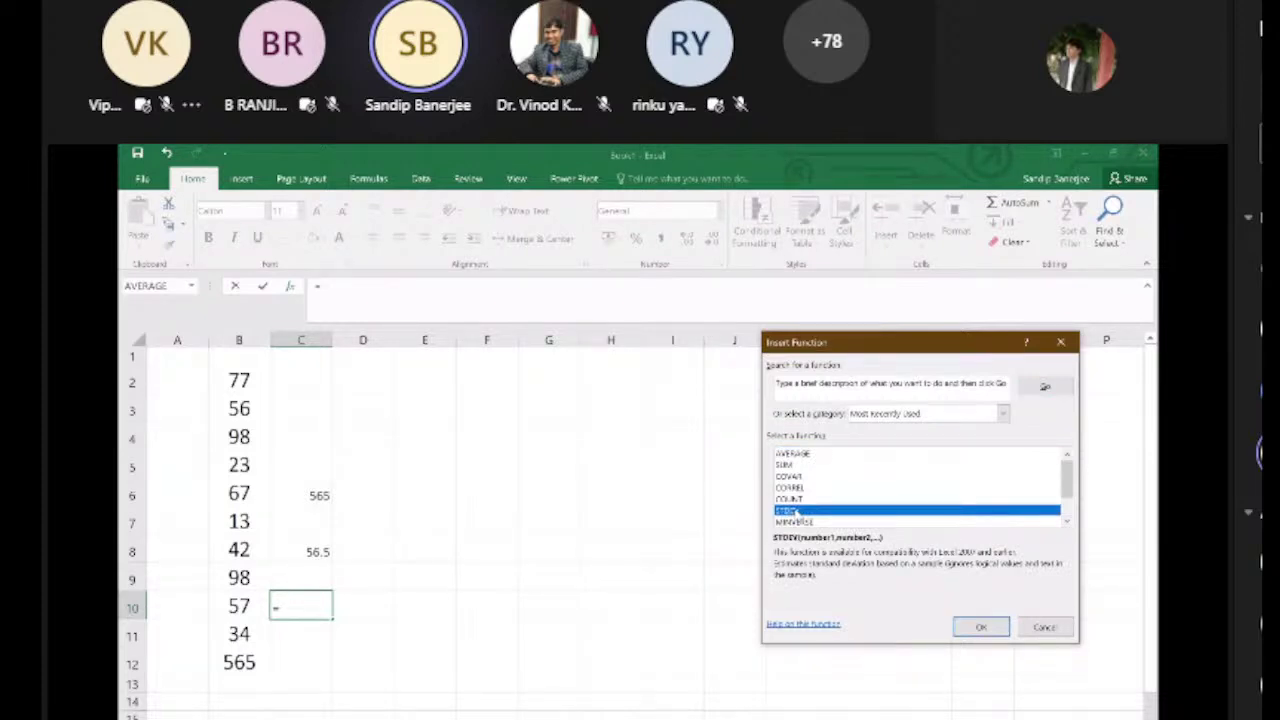
pyautogui.click(980, 627)
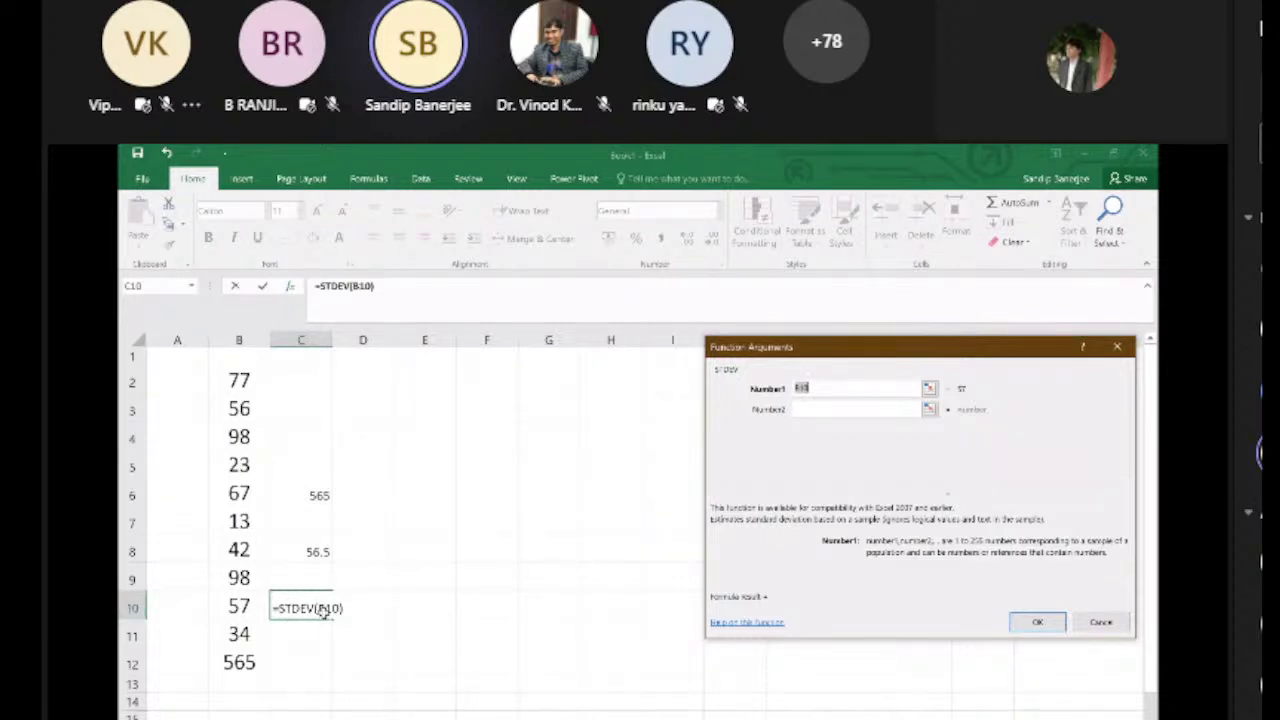
# Step: Give the C10 STDEV formula the range B2:B11, showing 29.26222
pyautogui.click(249, 384)
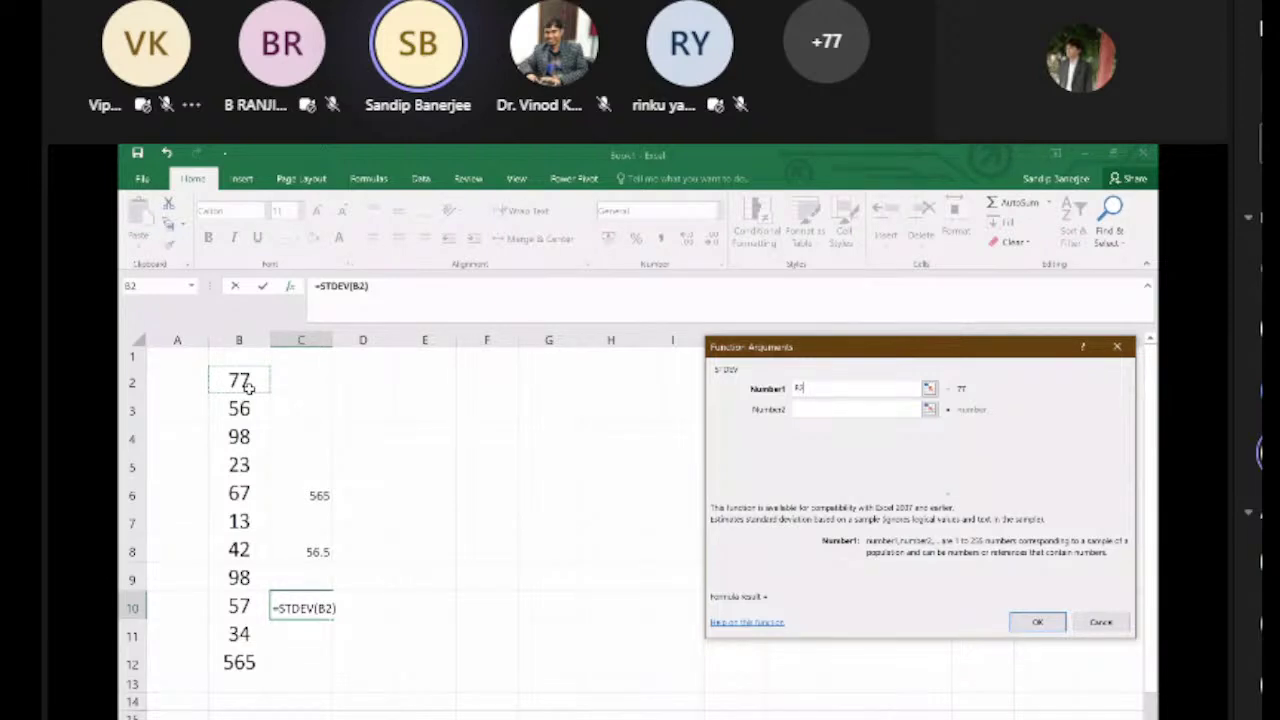
pyautogui.hotkey('shift', 'Down')
pyautogui.hotkey('shift', 'Down')
pyautogui.hotkey('shift', 'Down')
pyautogui.hotkey('shift', 'Down')
pyautogui.hotkey('shift', 'Down')
pyautogui.hotkey('shift', 'Down')
pyautogui.hotkey('shift', 'Down')
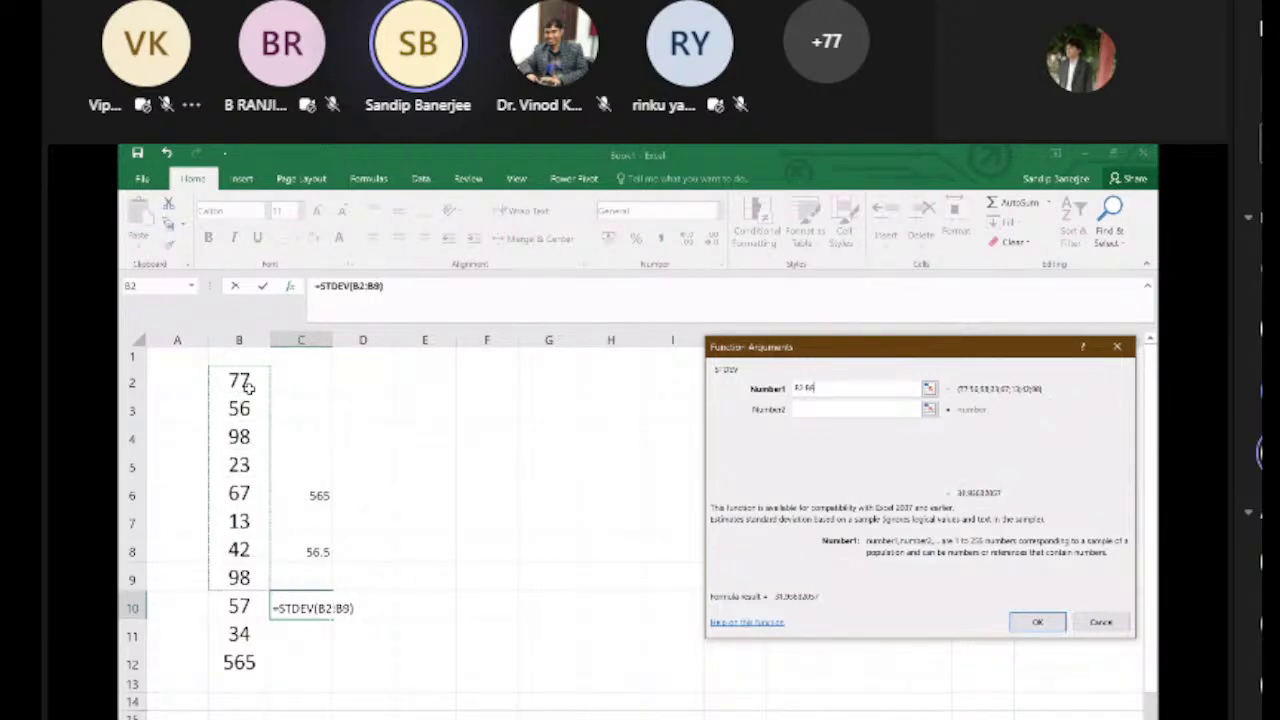
pyautogui.hotkey('shift', 'Down')
pyautogui.hotkey('shift', 'Down')
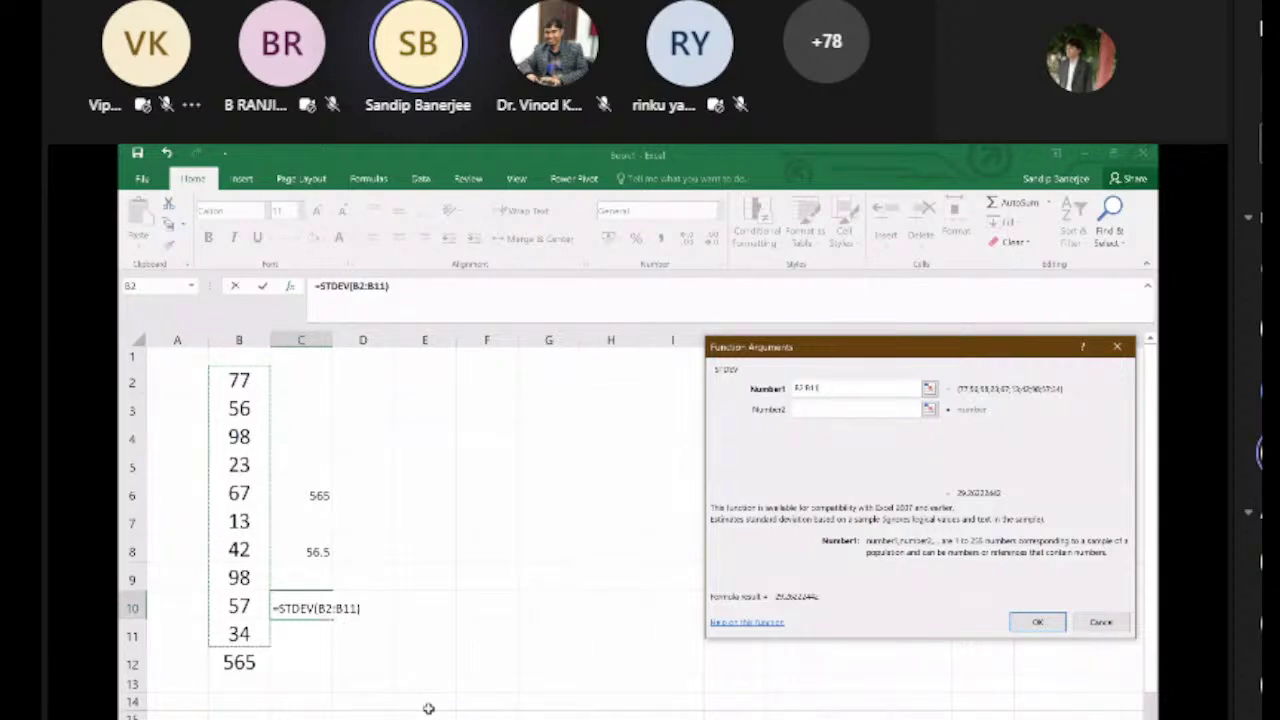
pyautogui.press('Return')
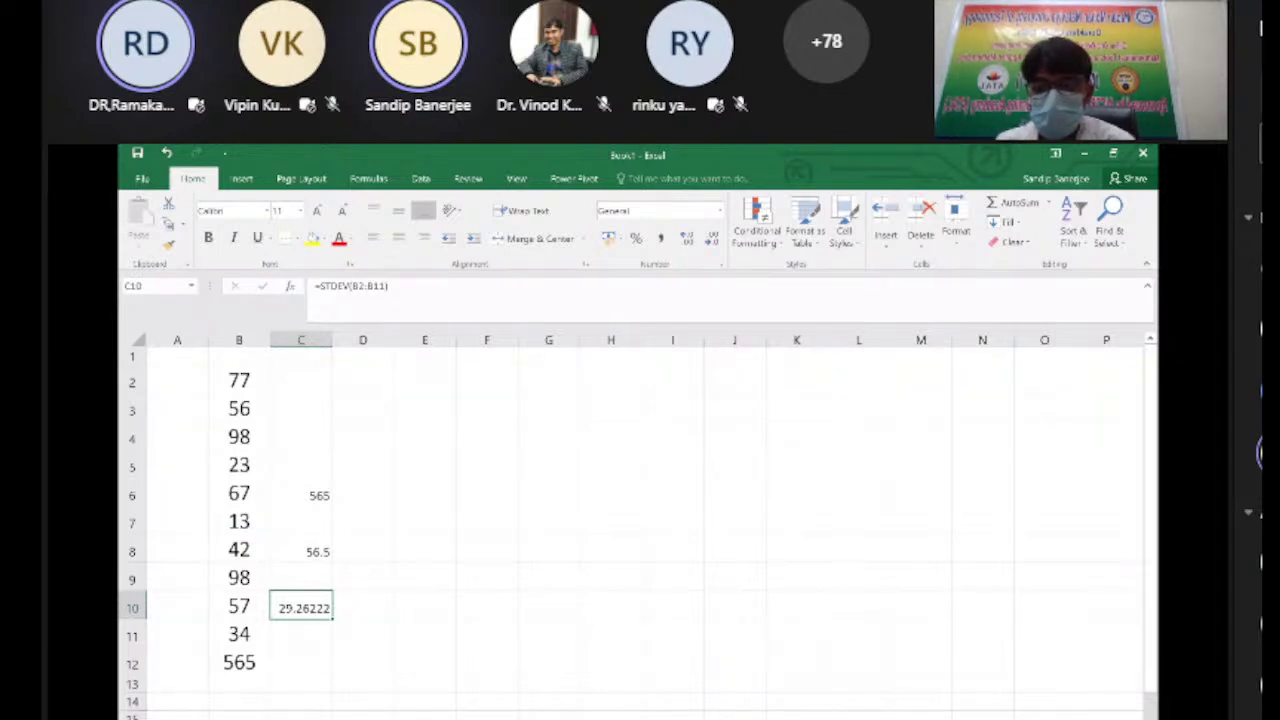
# Step: Copy the X values and Y values table G3:H9 from the estimation in Excel workbook into Book1
pyautogui.moveTo(695, 718)
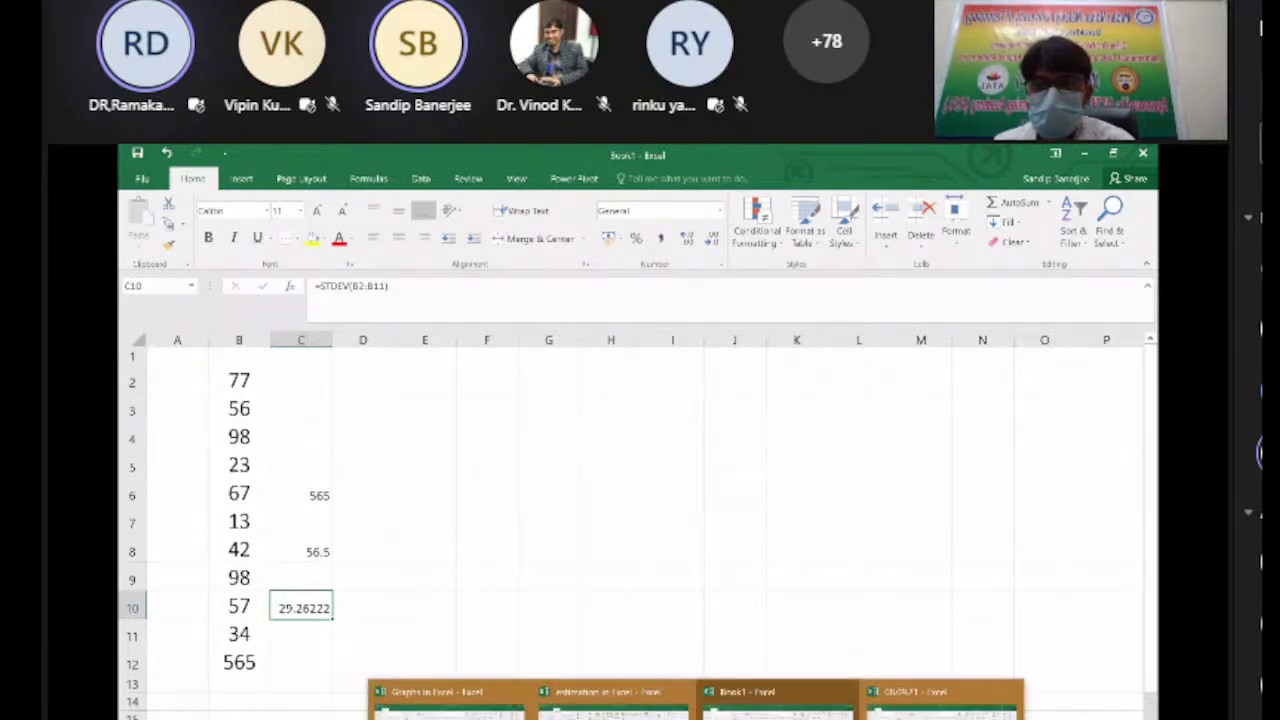
pyautogui.click(653, 712)
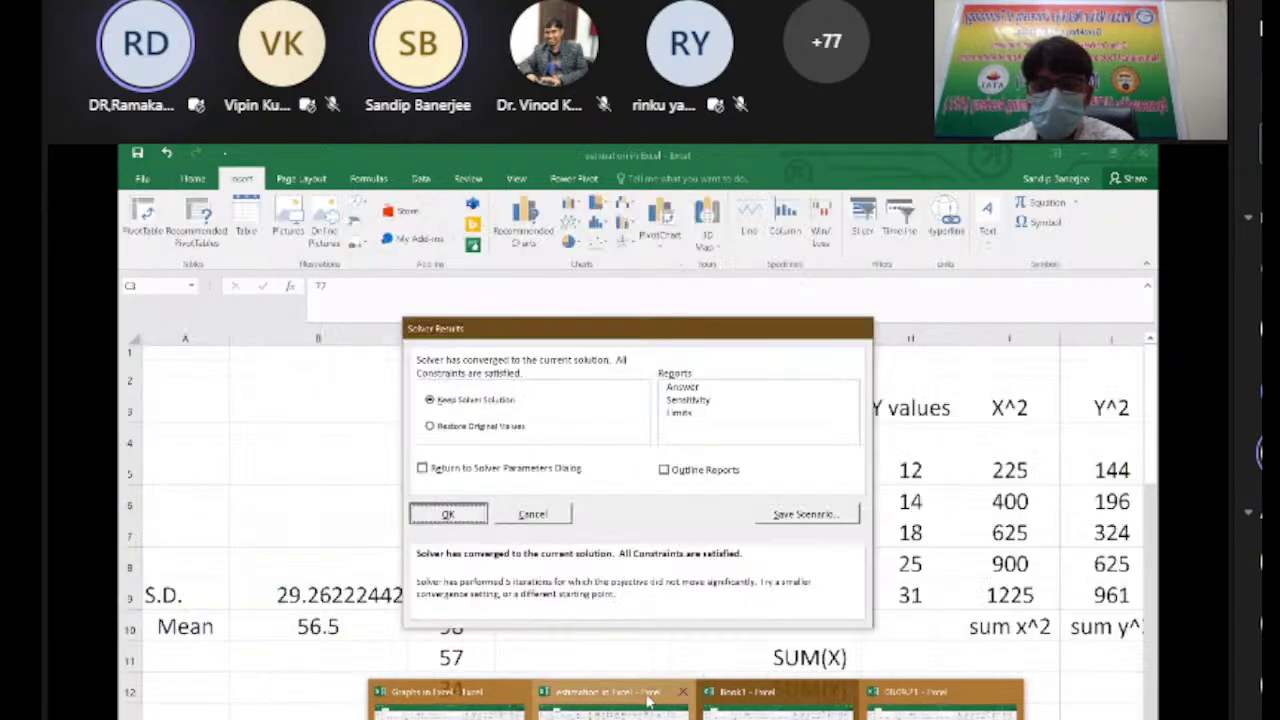
pyautogui.hscroll(3, 641, 549)
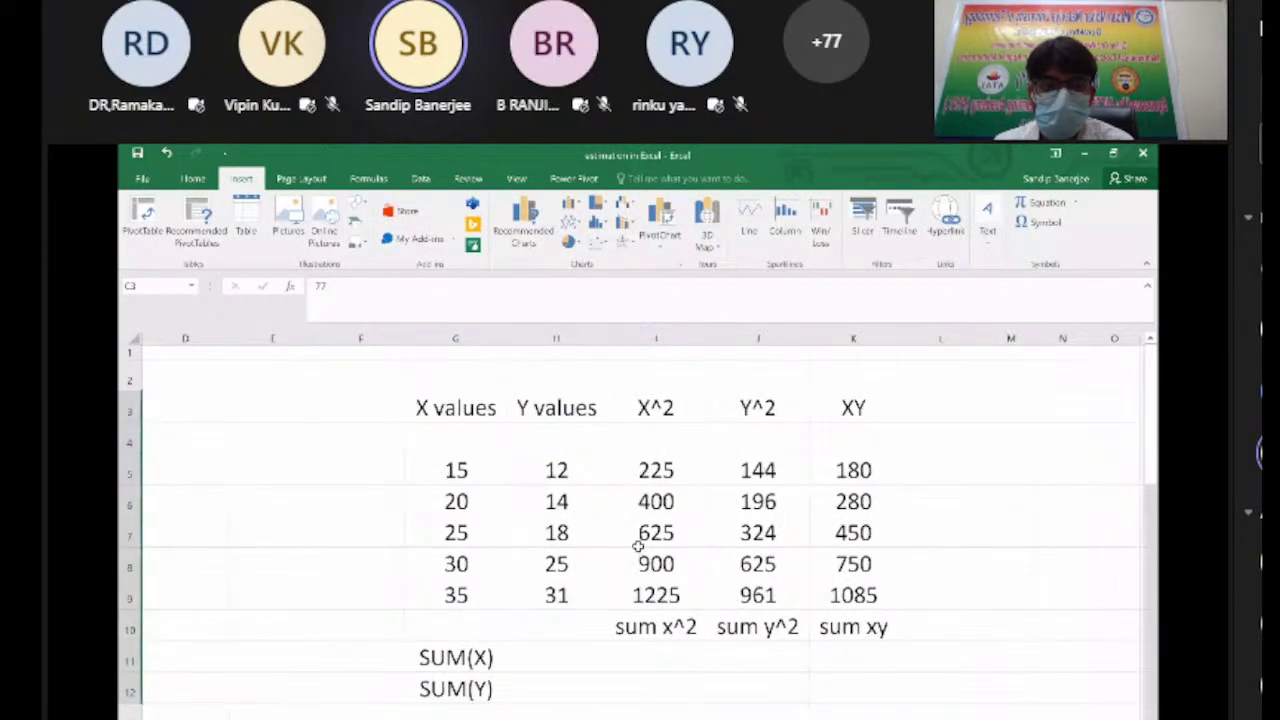
pyautogui.moveTo(450, 414); pyautogui.dragTo(553, 593)
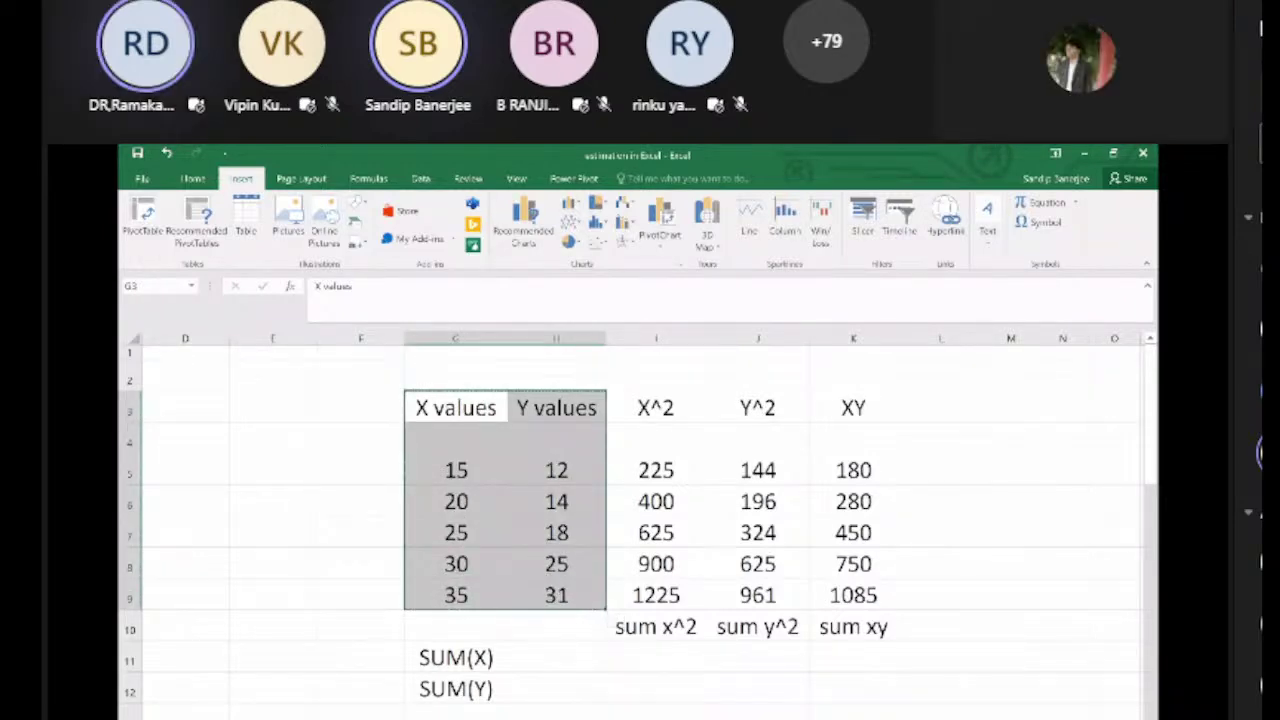
pyautogui.click(778, 700)
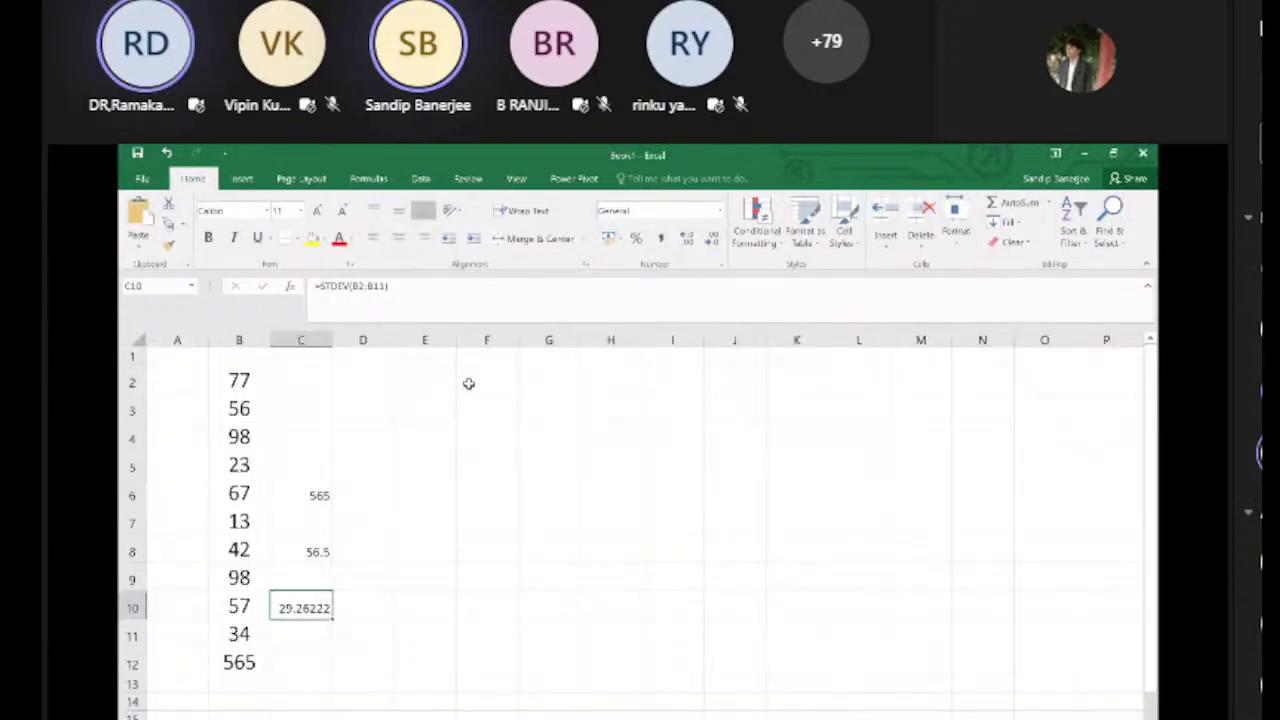
# Step: Paste the X and Y values table at F2 and set it to font size 16
pyautogui.click(468, 384)
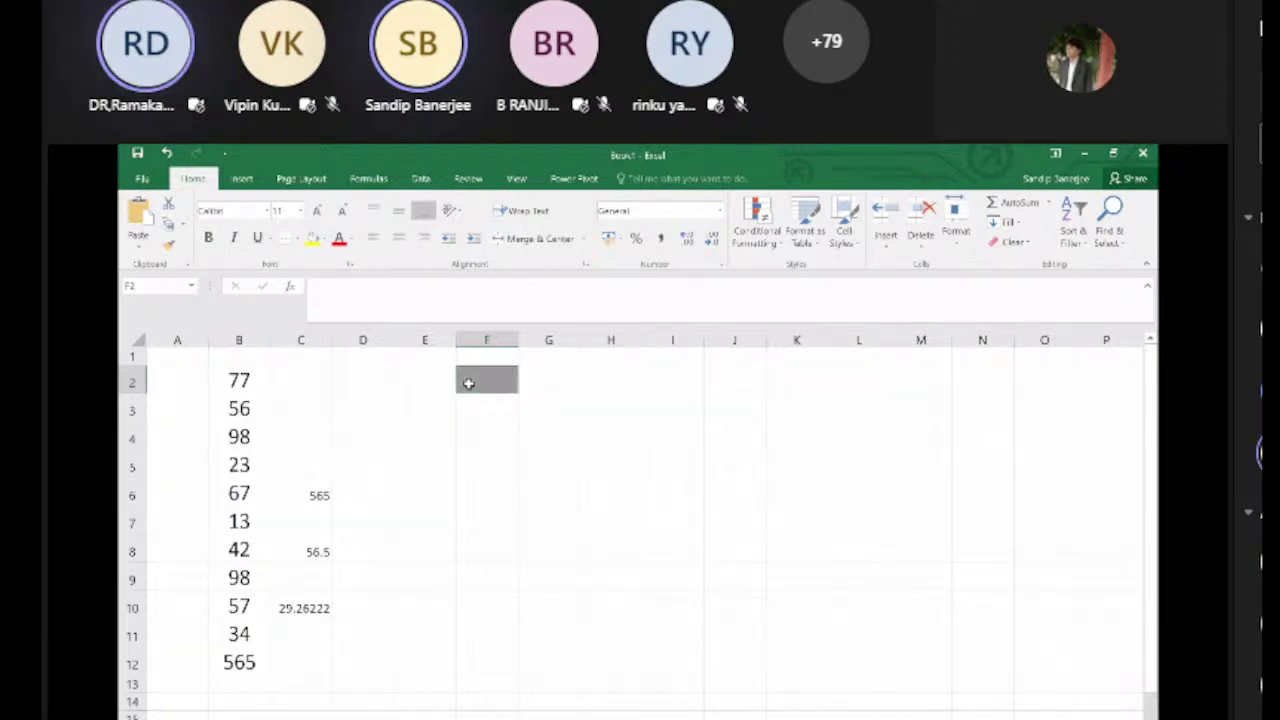
pyautogui.hotkey('ctrl', 'v')
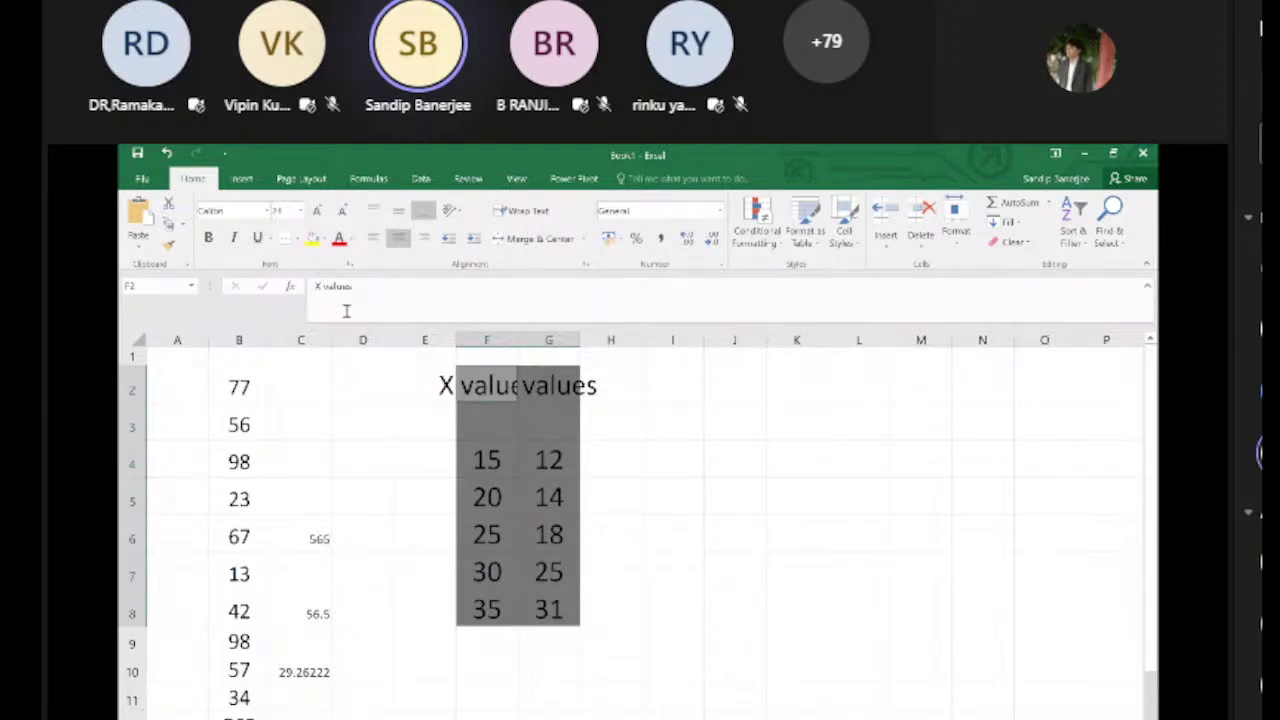
pyautogui.click(300, 211)
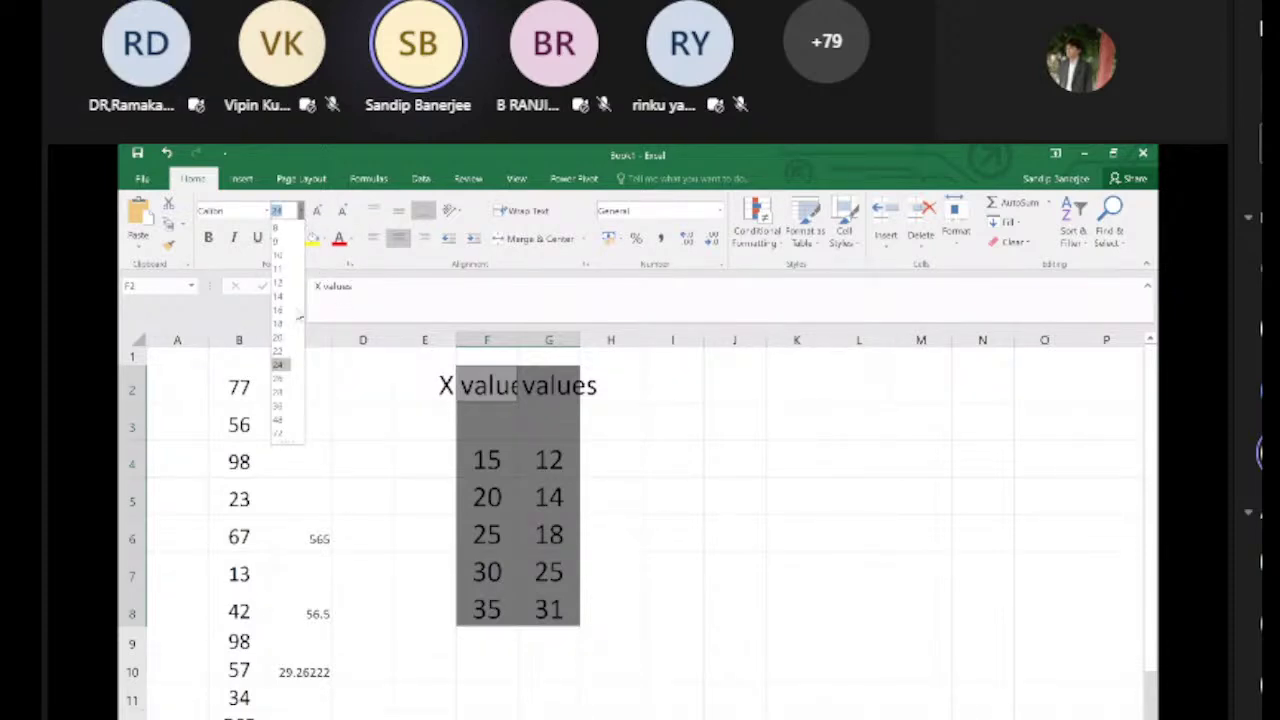
pyautogui.click(279, 310)
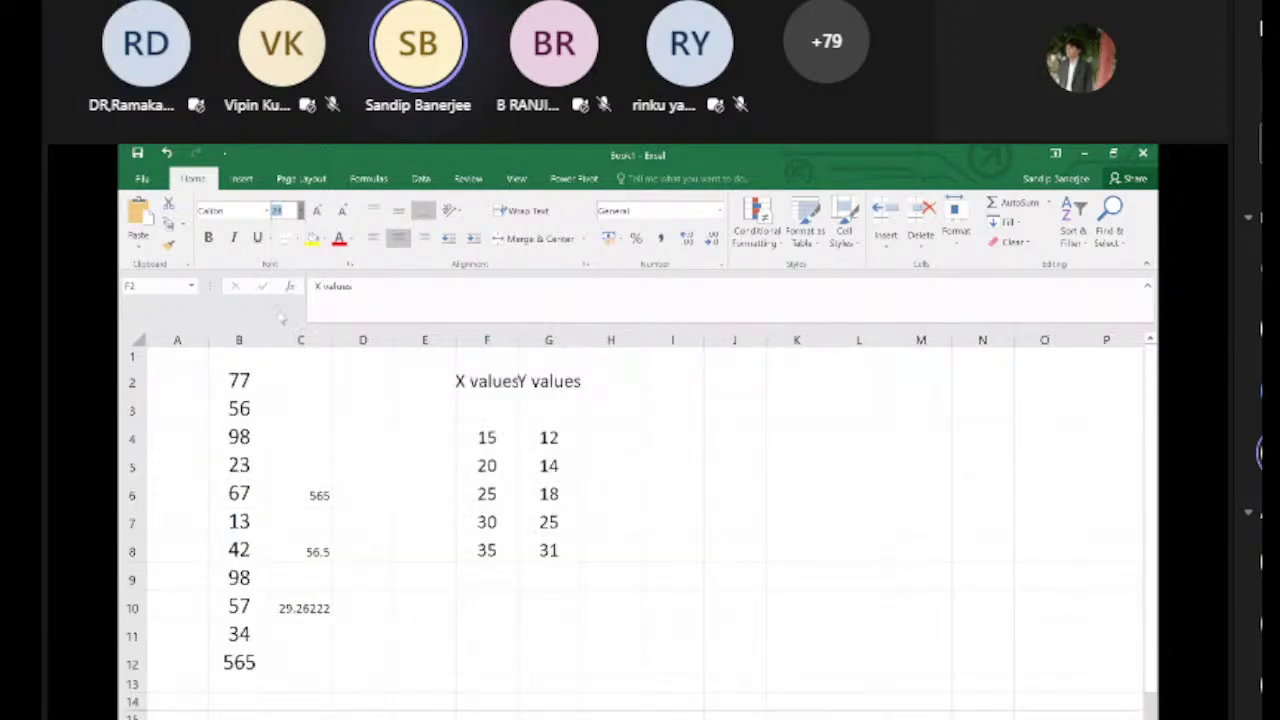
pyautogui.click(692, 492)
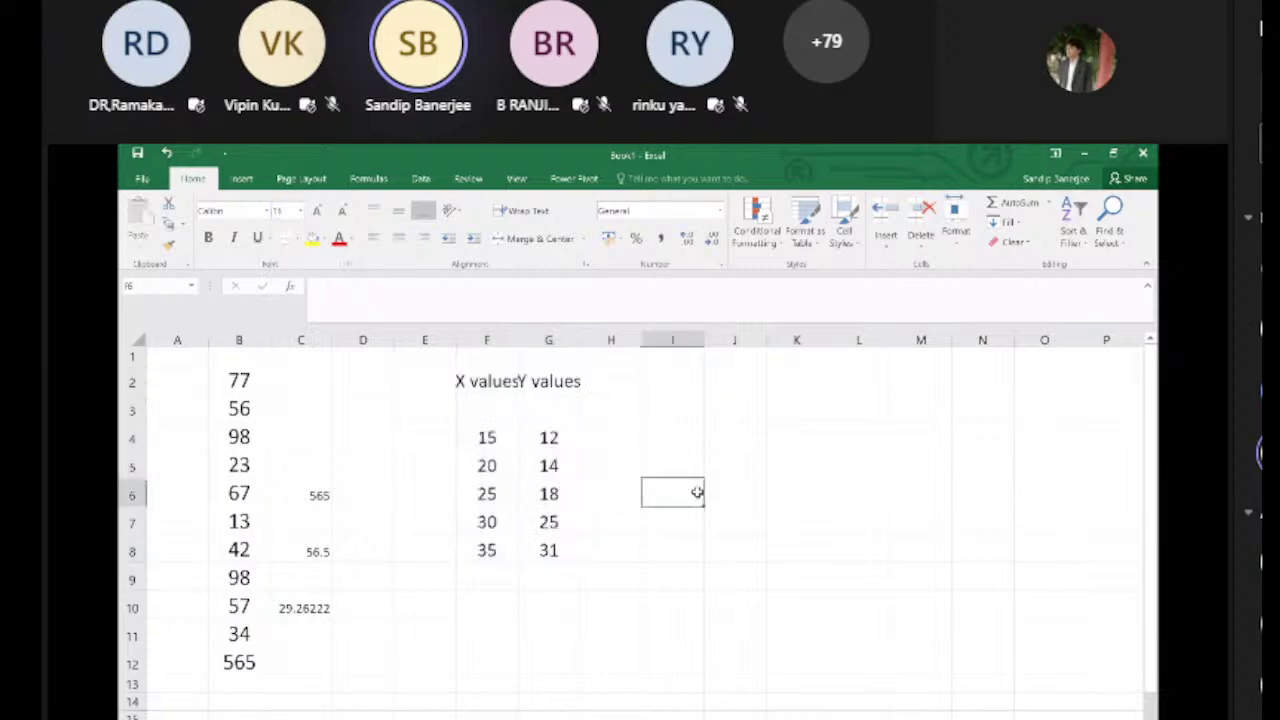
# Step: Widen columns F and G to fit the X values and Y values headings
pyautogui.doubleClick(518, 340)
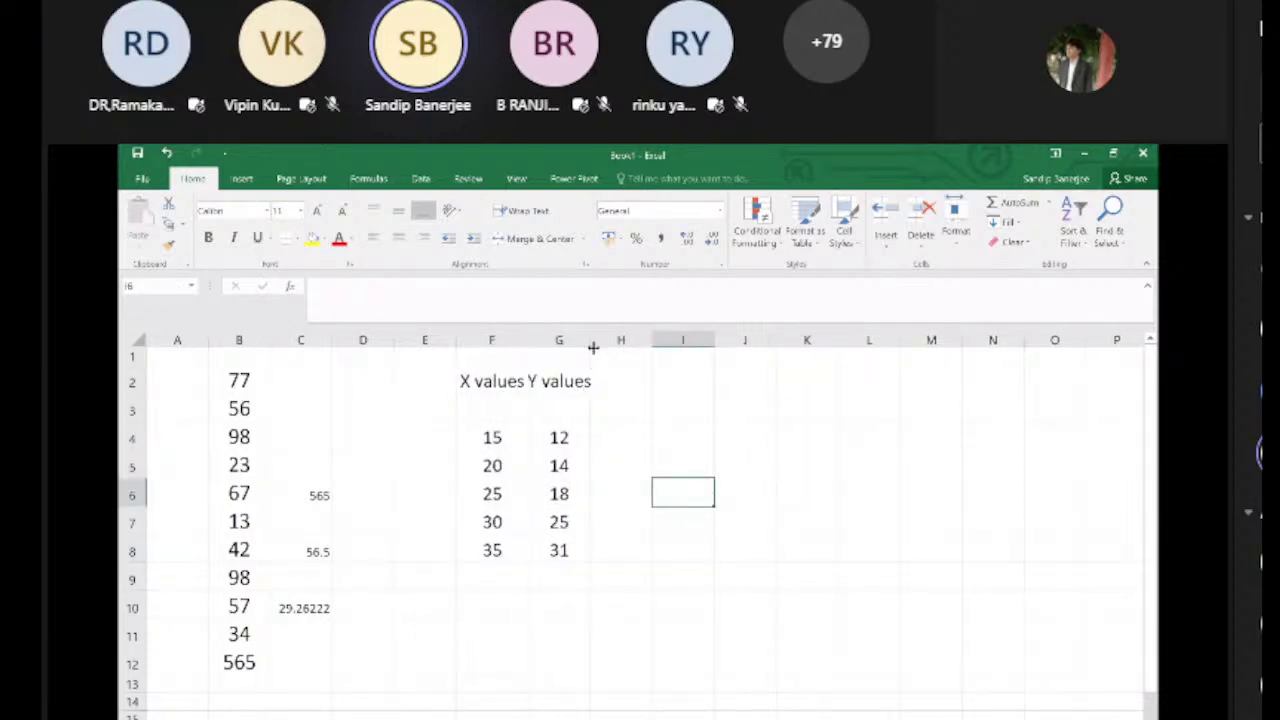
pyautogui.moveTo(590, 342); pyautogui.dragTo(604, 346)
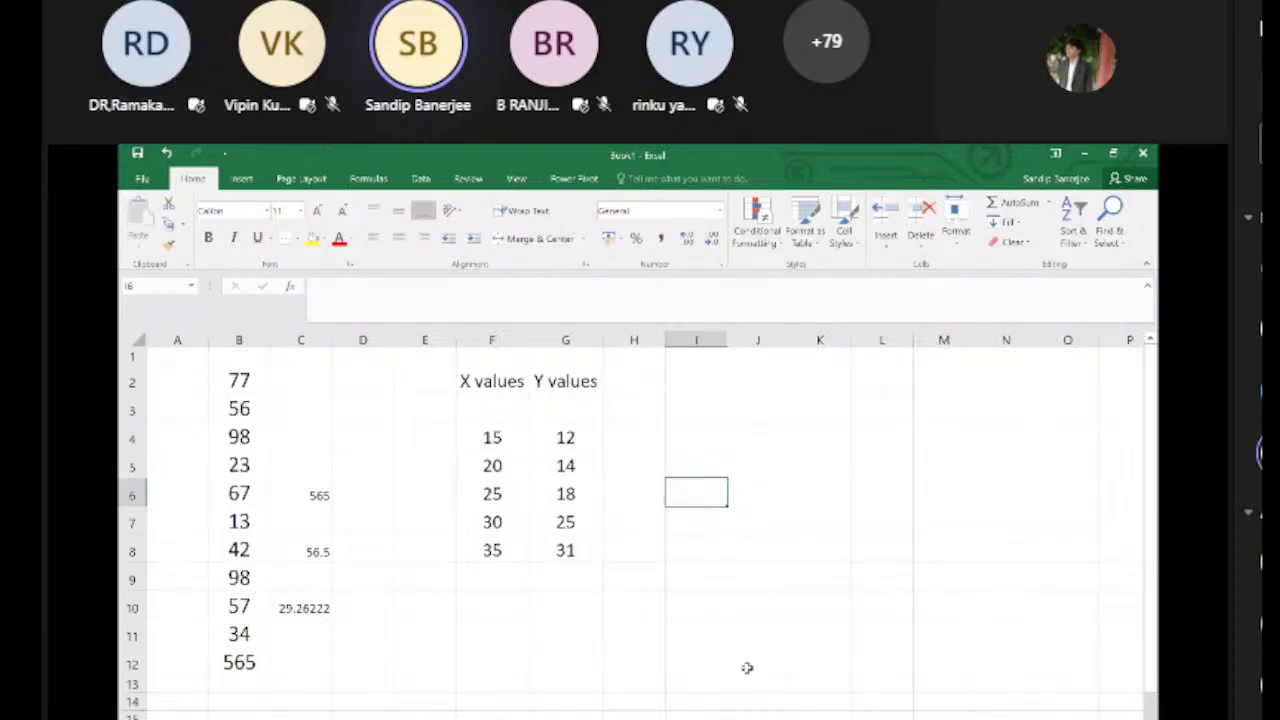
pyautogui.click(305, 607)
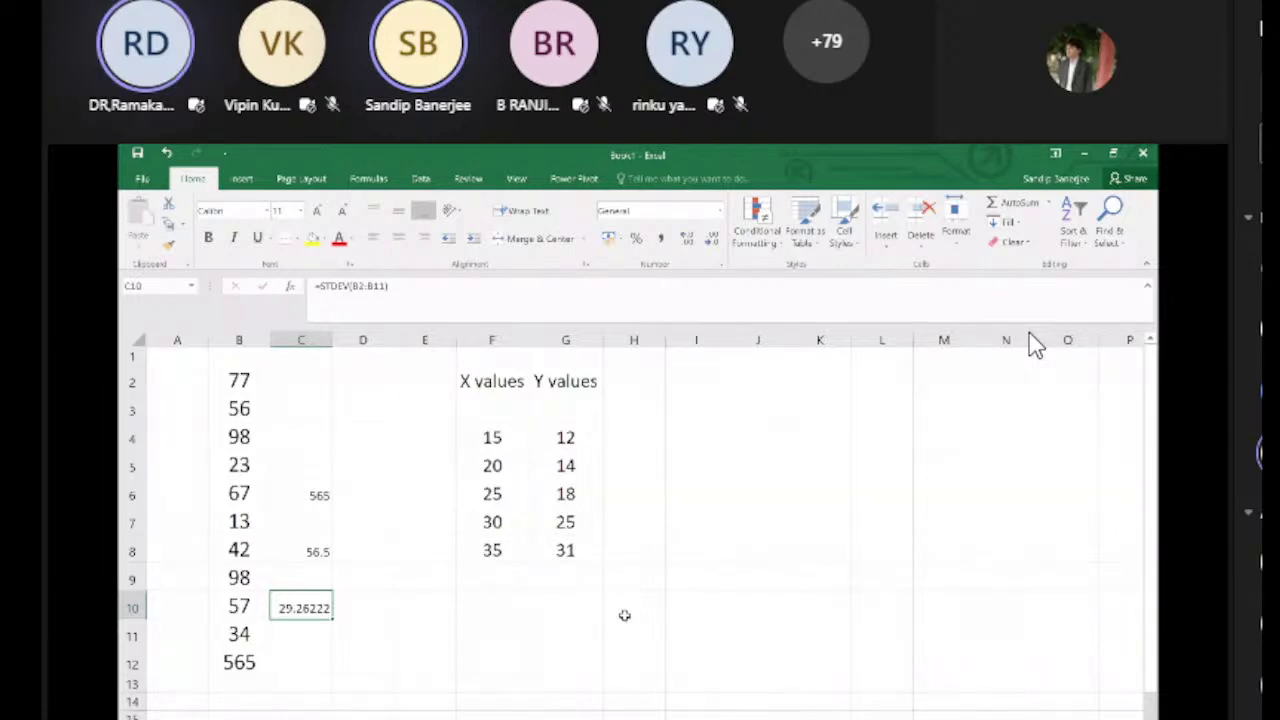
# Step: Add centred headings X^2, Y^2 and XY in H2:J2
pyautogui.click(644, 381)
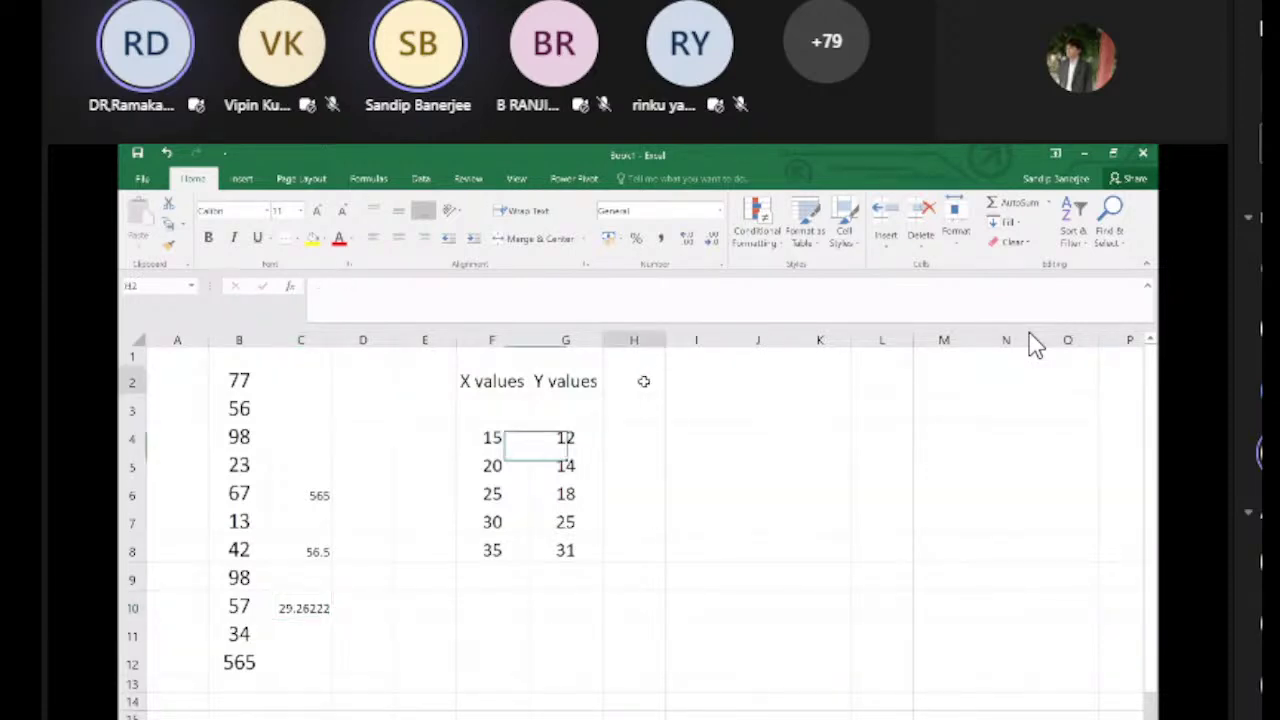
pyautogui.write('x^2')
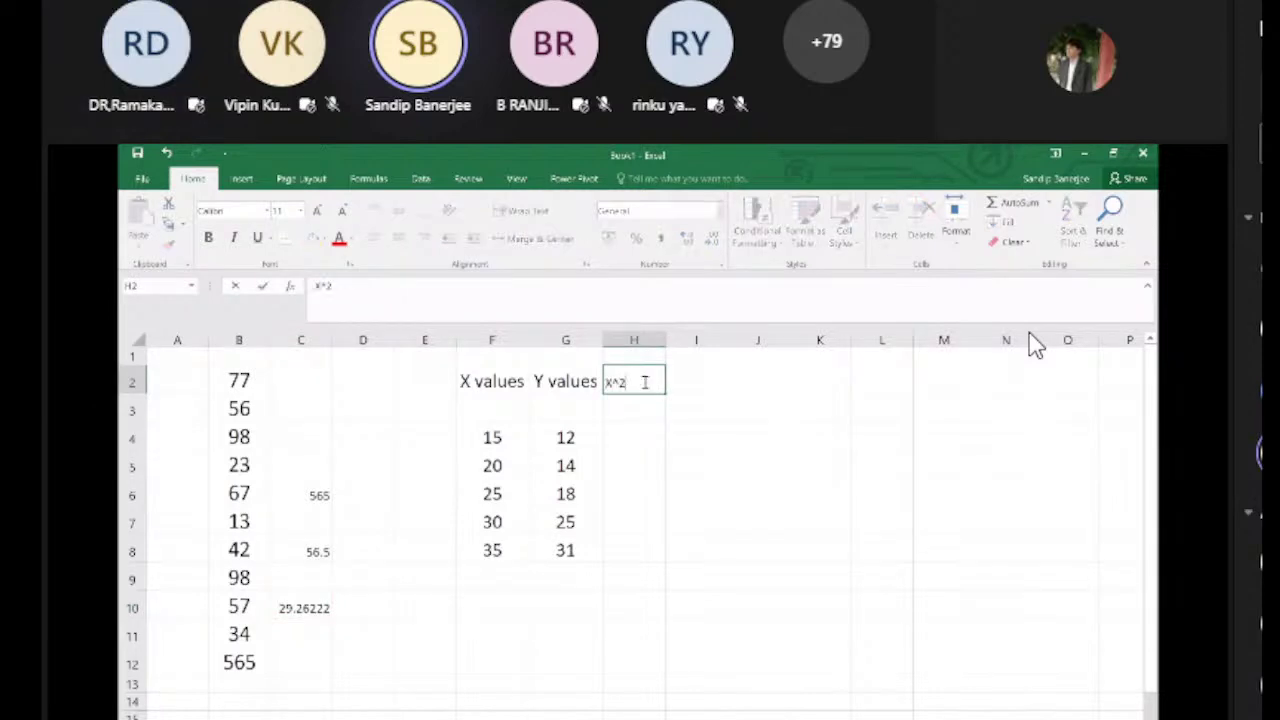
pyautogui.click(707, 383)
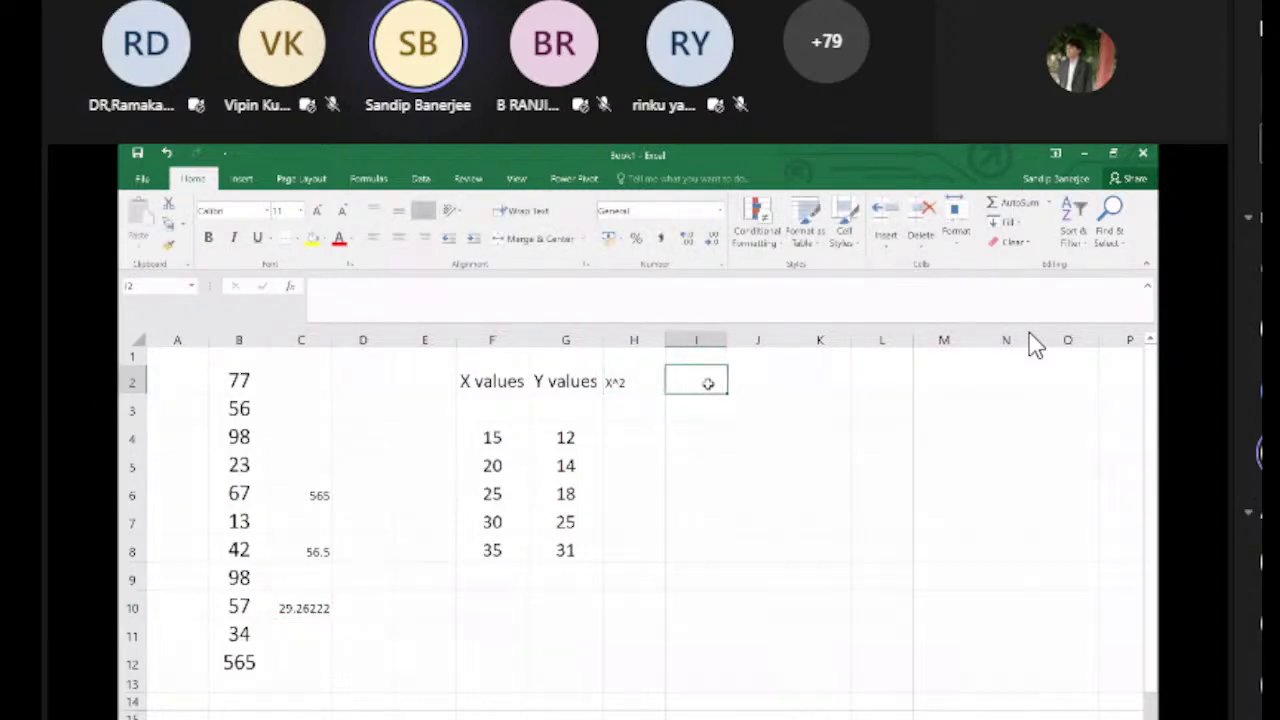
pyautogui.write('Y^2')
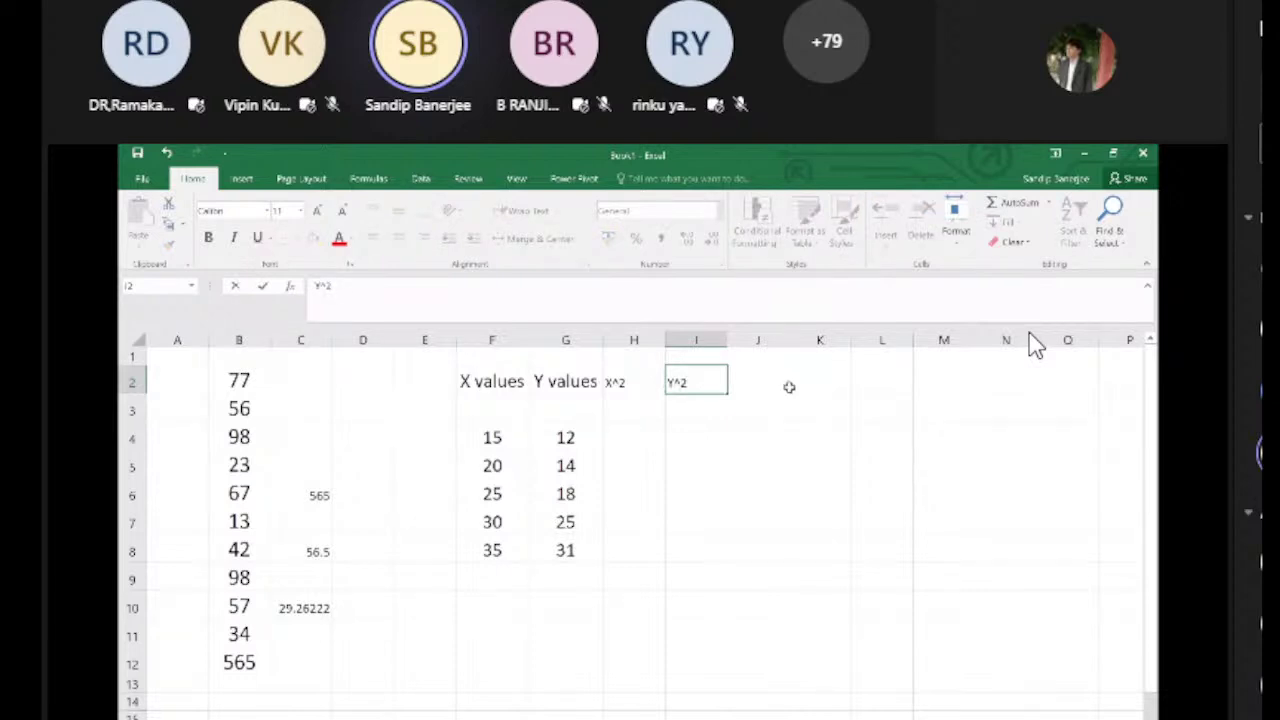
pyautogui.click(759, 385)
pyautogui.write('XY')
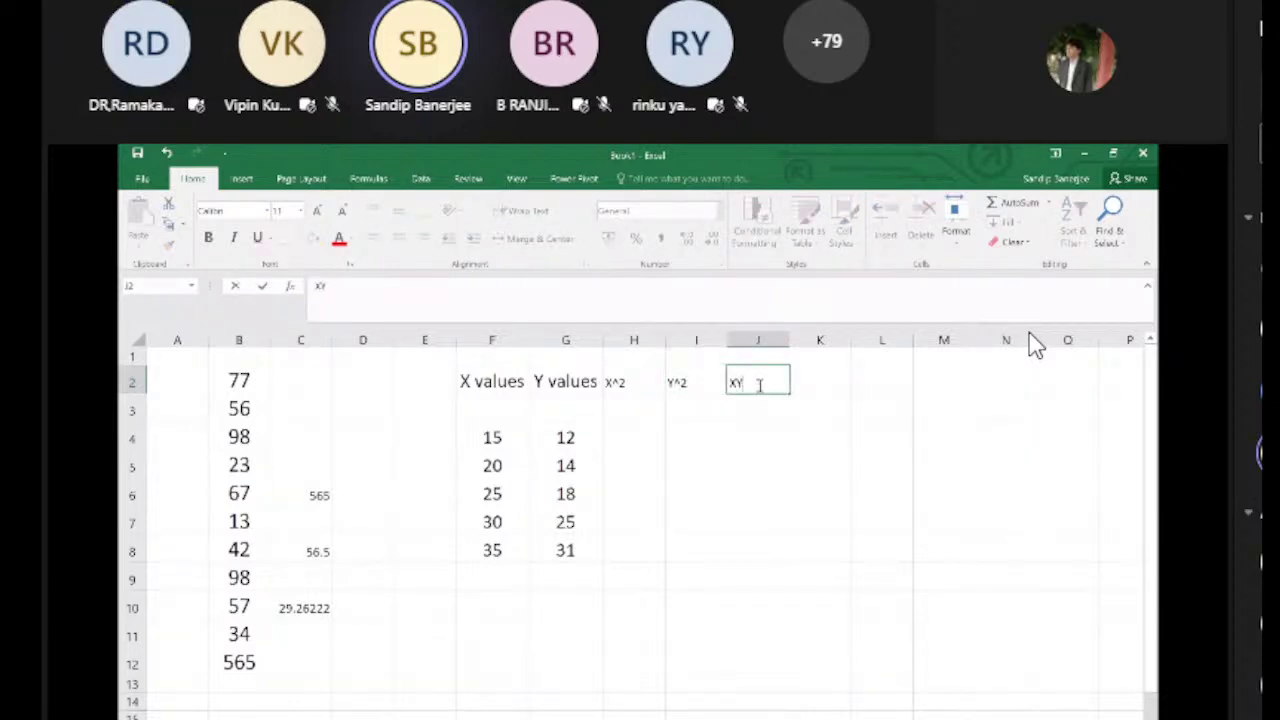
pyautogui.click(829, 531)
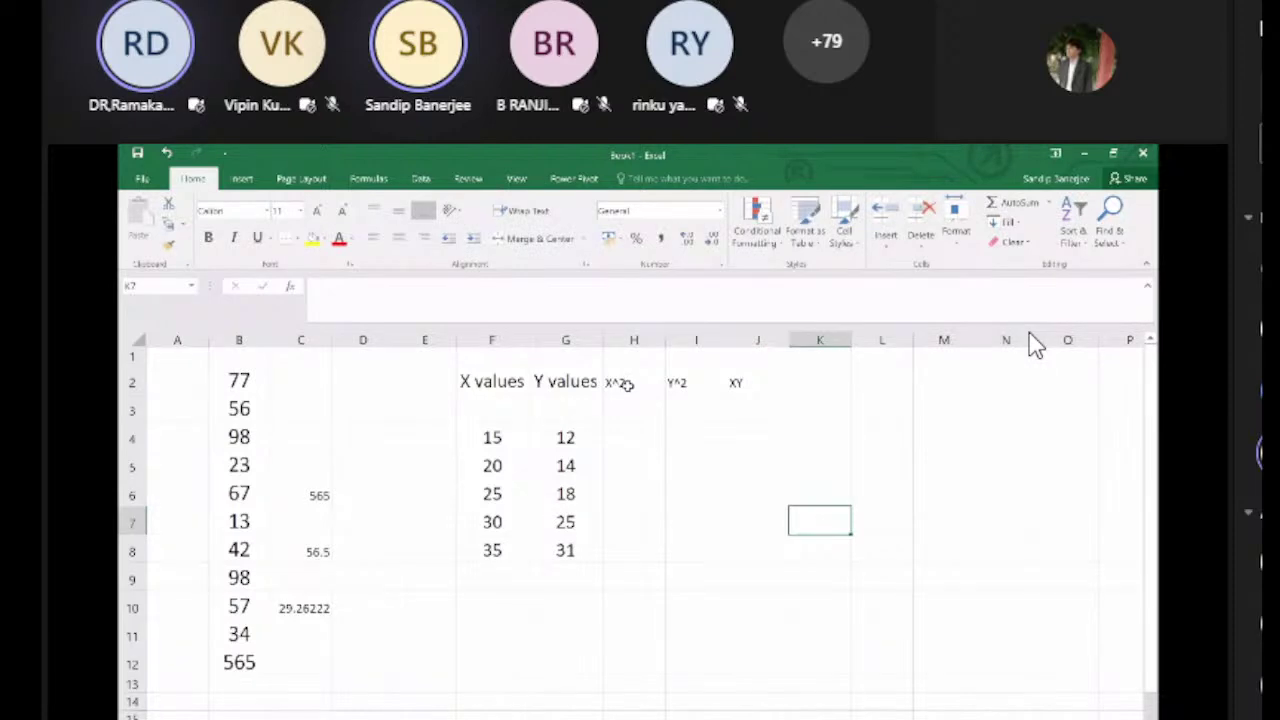
pyautogui.moveTo(628, 389); pyautogui.dragTo(748, 382)
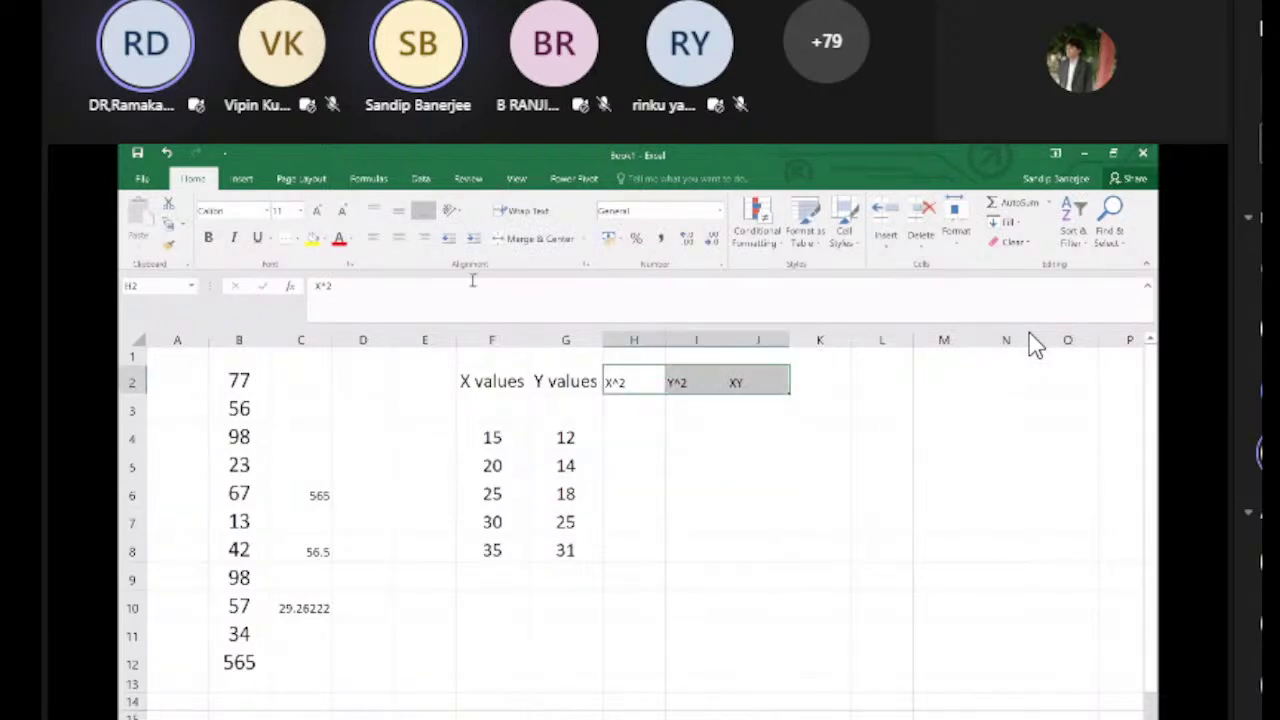
pyautogui.click(797, 596)
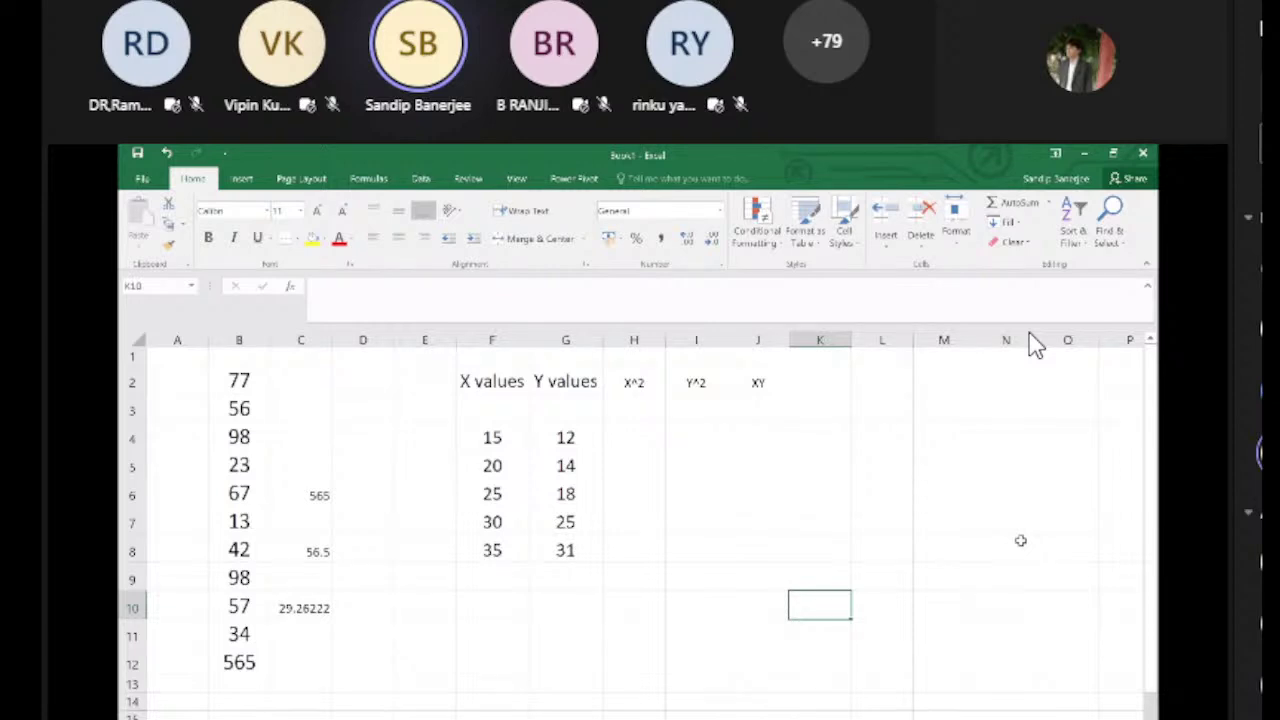
pyautogui.click(555, 383)
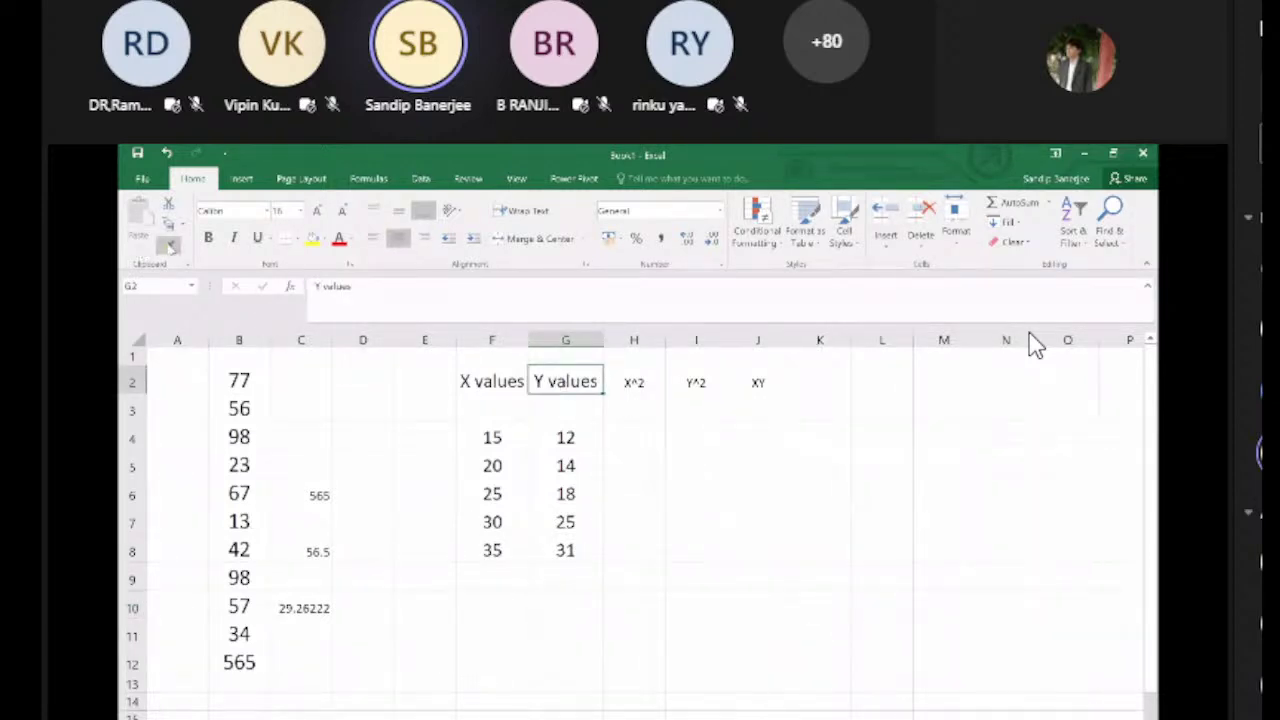
pyautogui.moveTo(640, 381); pyautogui.dragTo(765, 381)
pyautogui.click(850, 524)
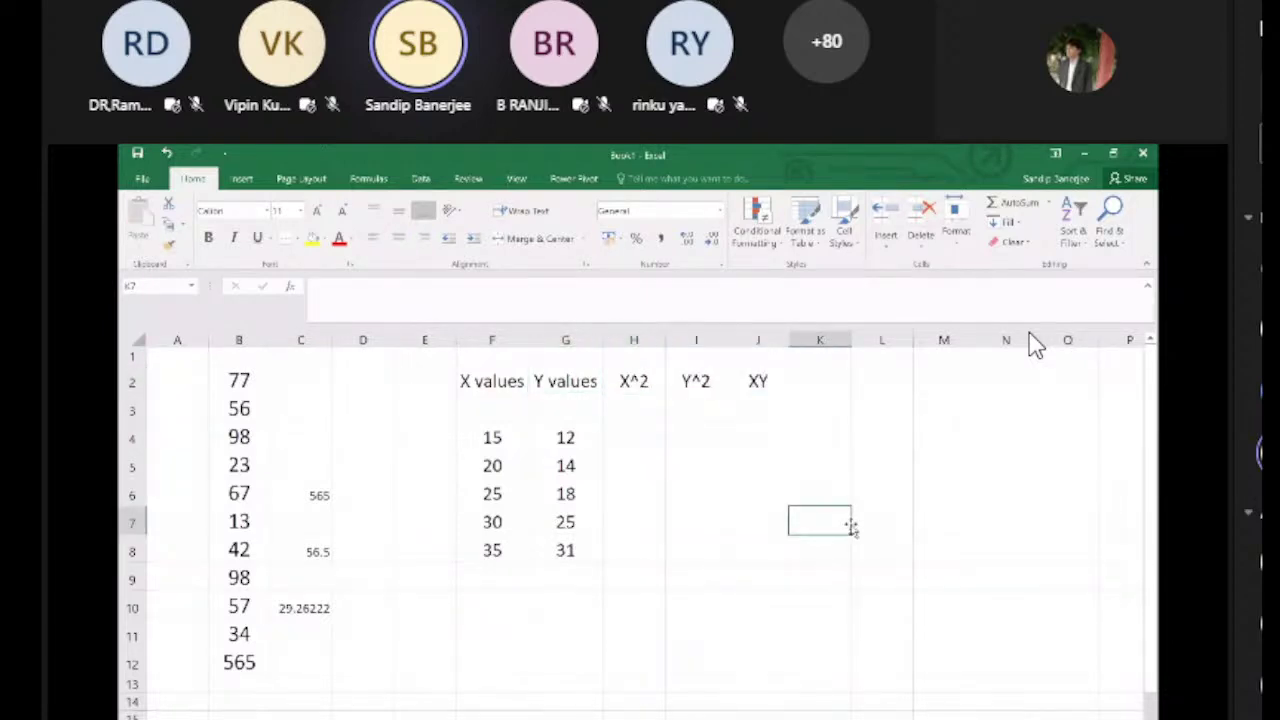
pyautogui.click(640, 440)
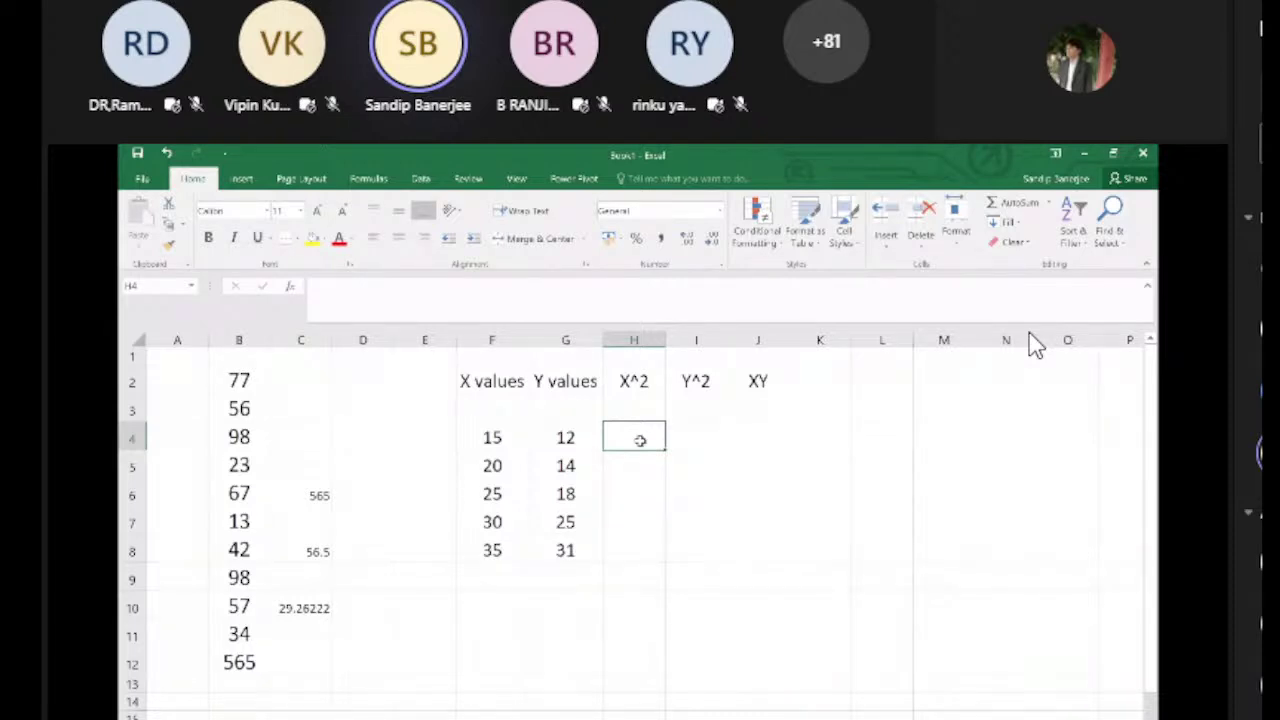
# Step: Enter =F4^2 in H4 to square the first X value
pyautogui.write('=')
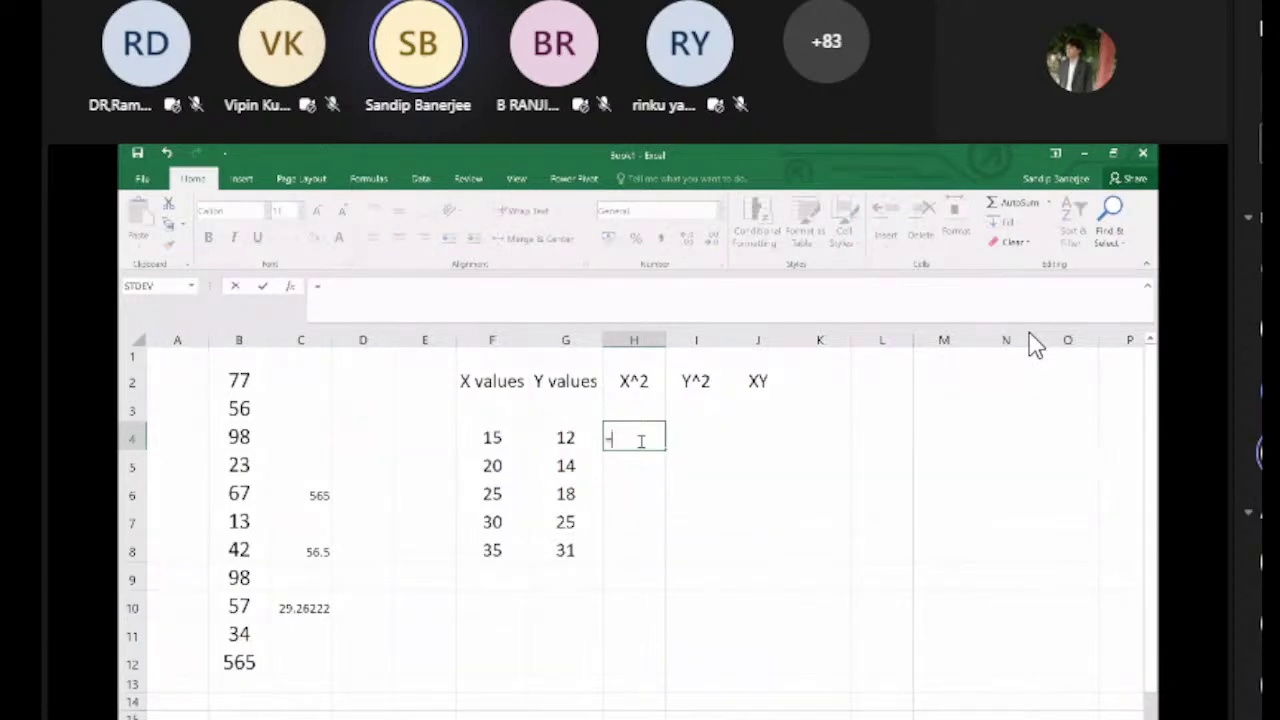
pyautogui.click(493, 437)
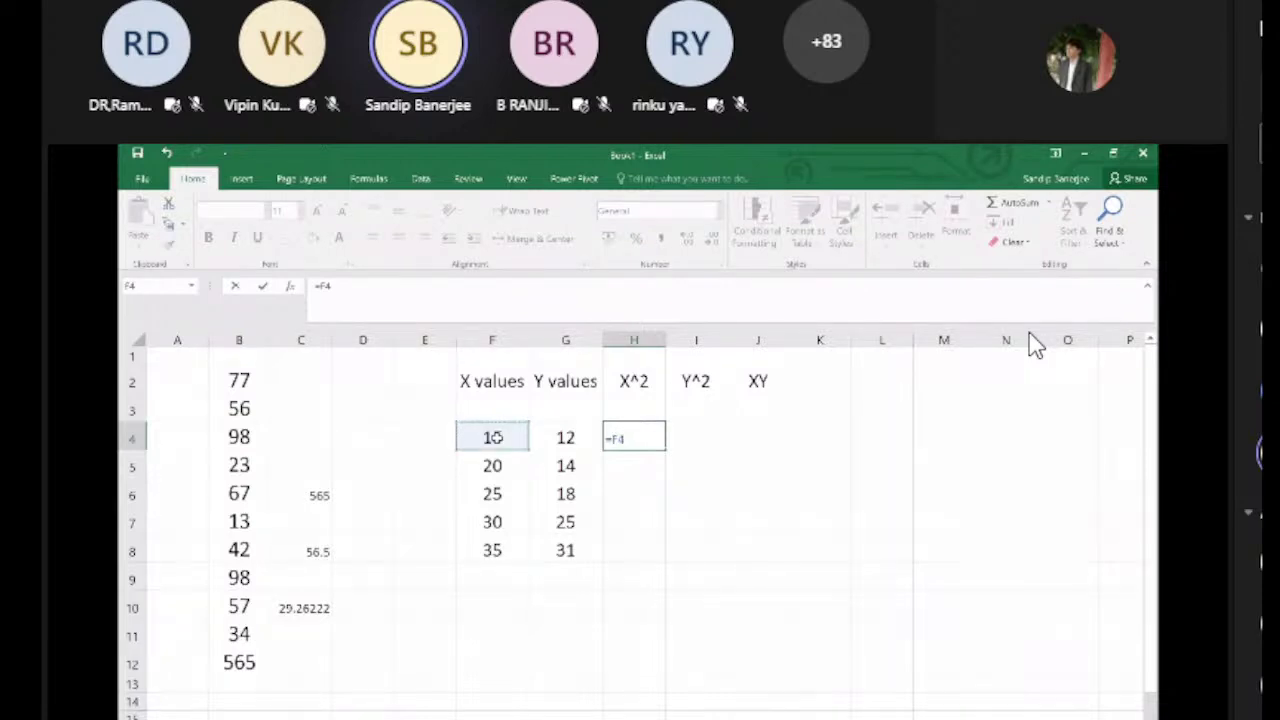
pyautogui.write('^2')
pyautogui.press('Return')
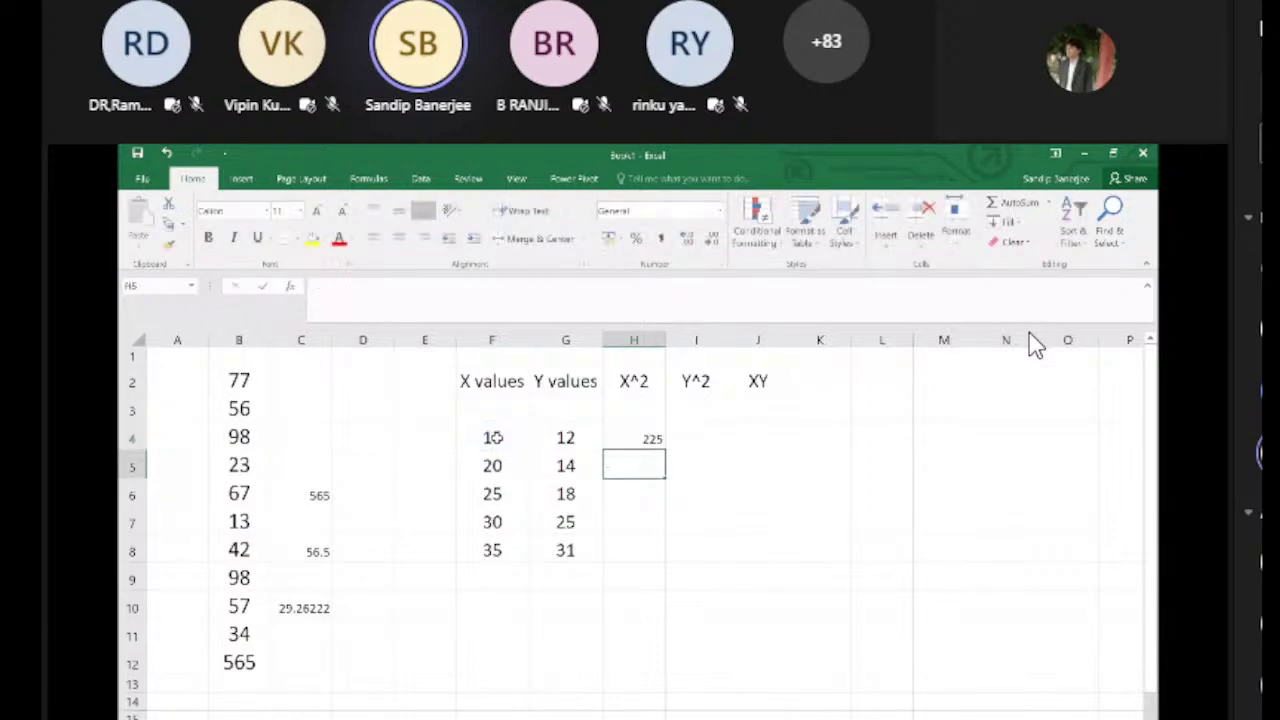
pyautogui.click(657, 440)
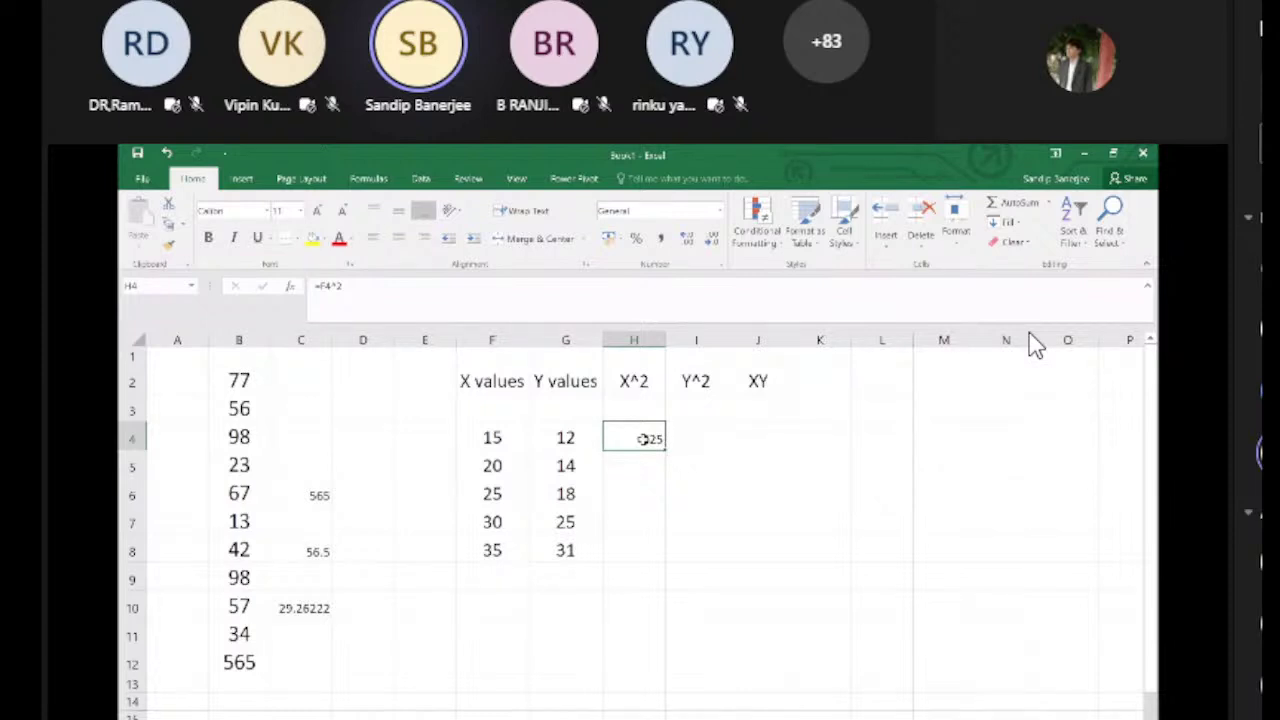
pyautogui.write('=')
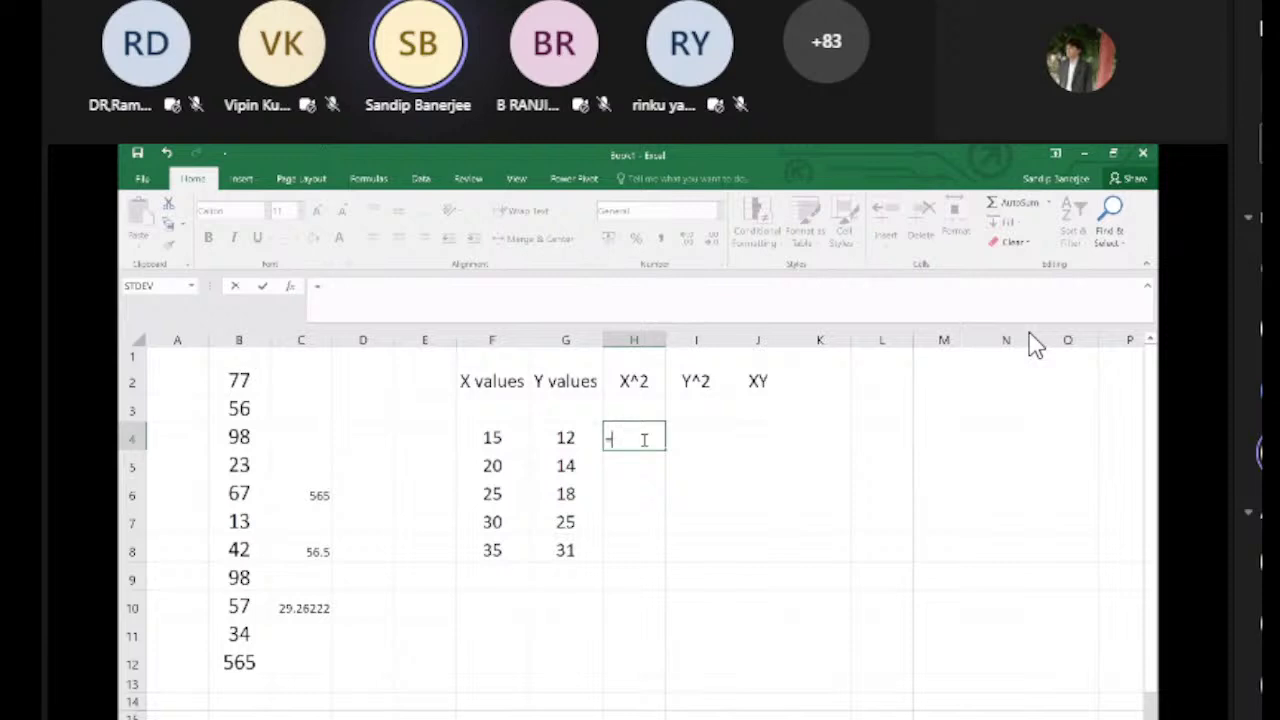
pyautogui.click(496, 441)
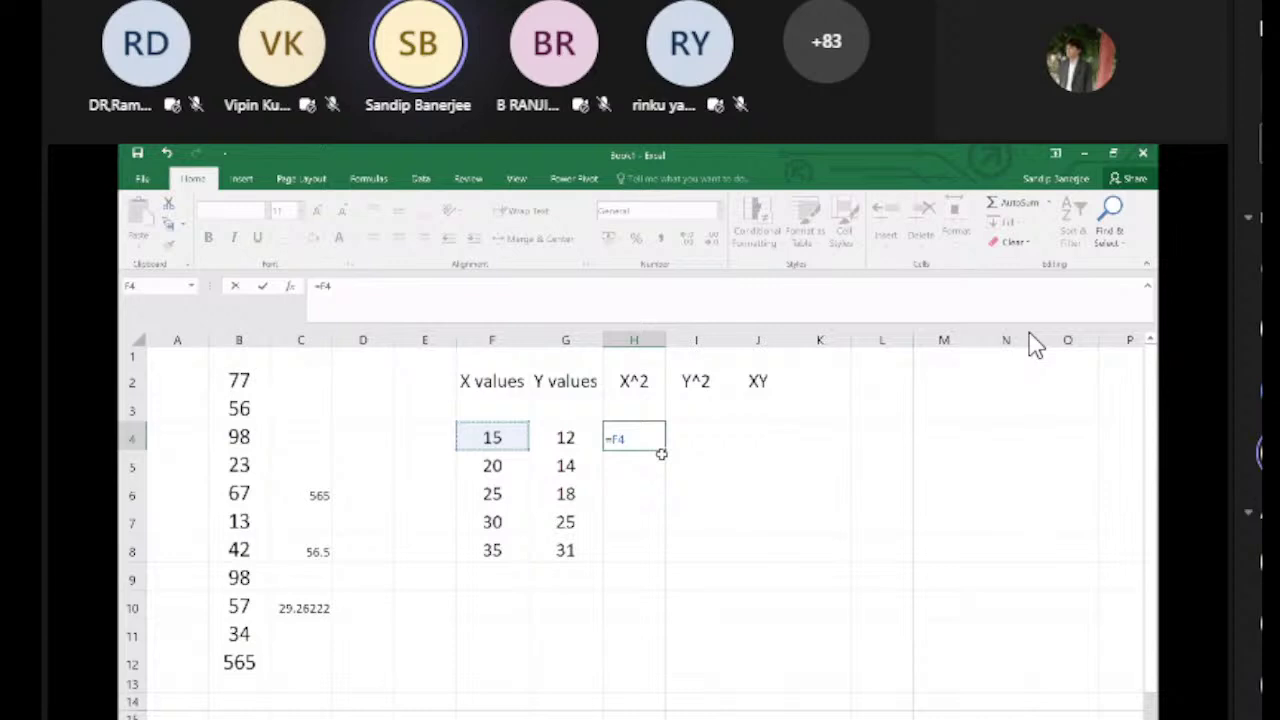
pyautogui.write('^2')
pyautogui.press('Return')
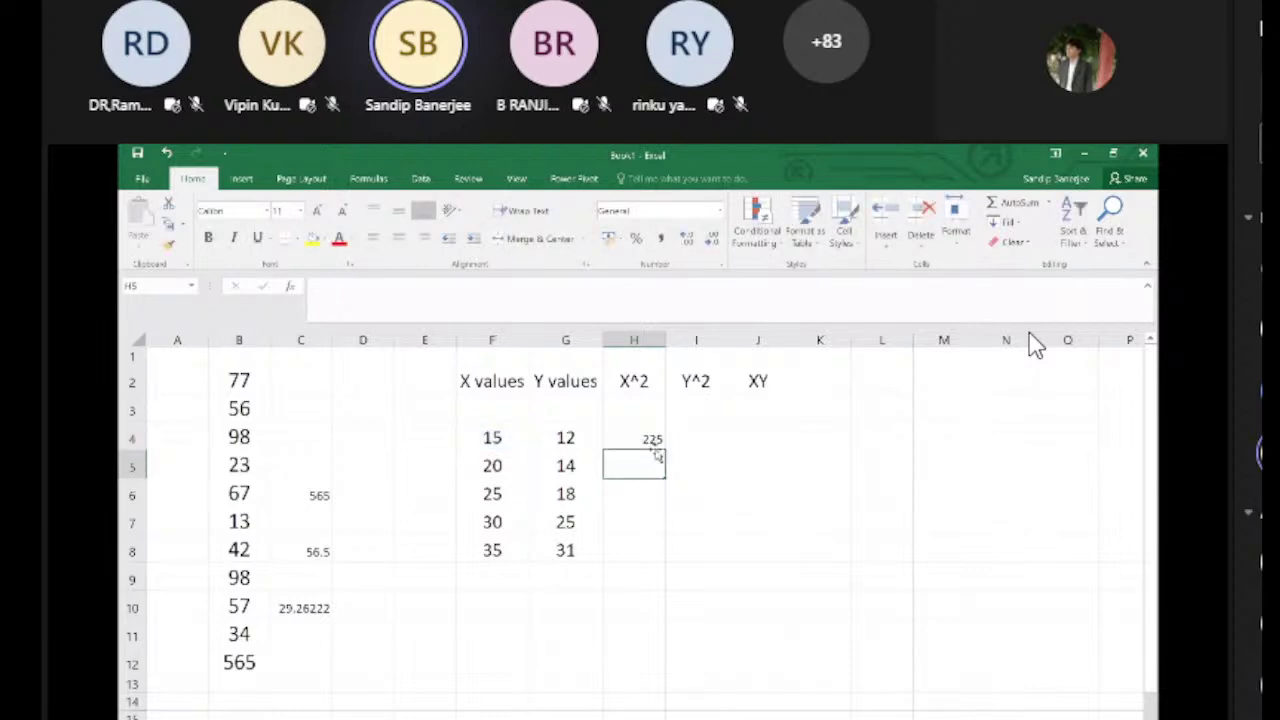
pyautogui.click(647, 437)
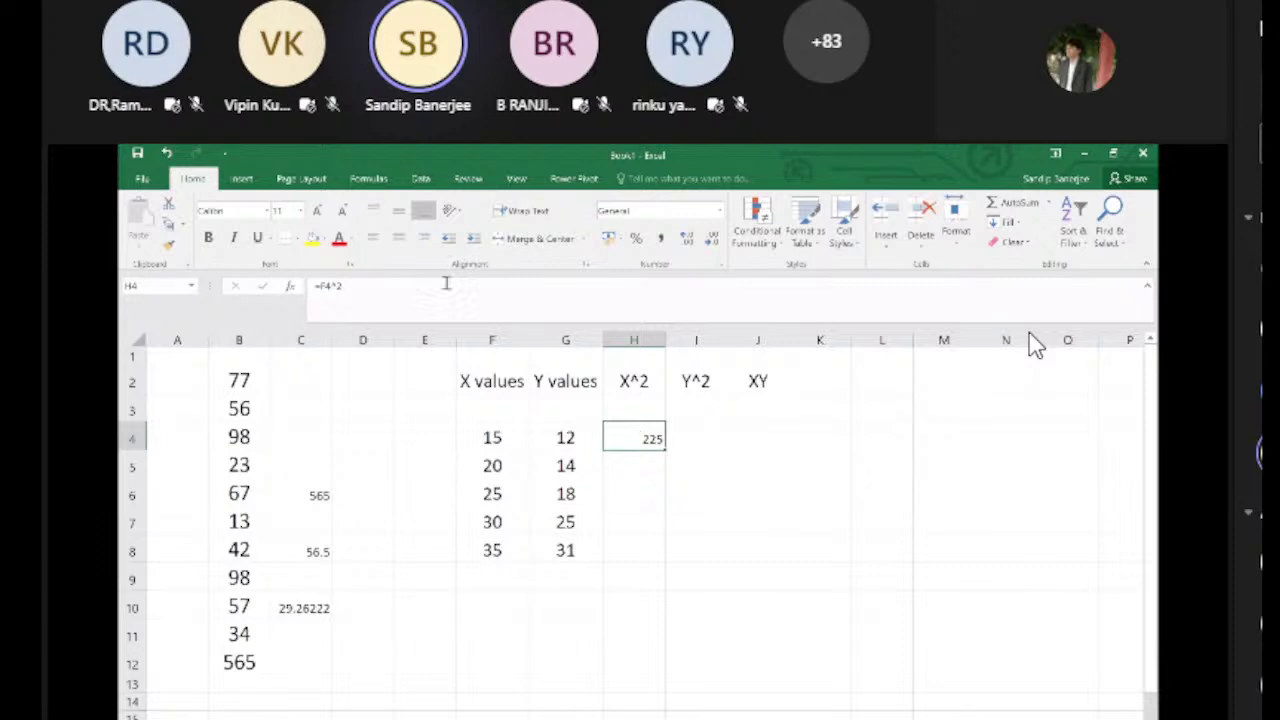
pyautogui.click(830, 575)
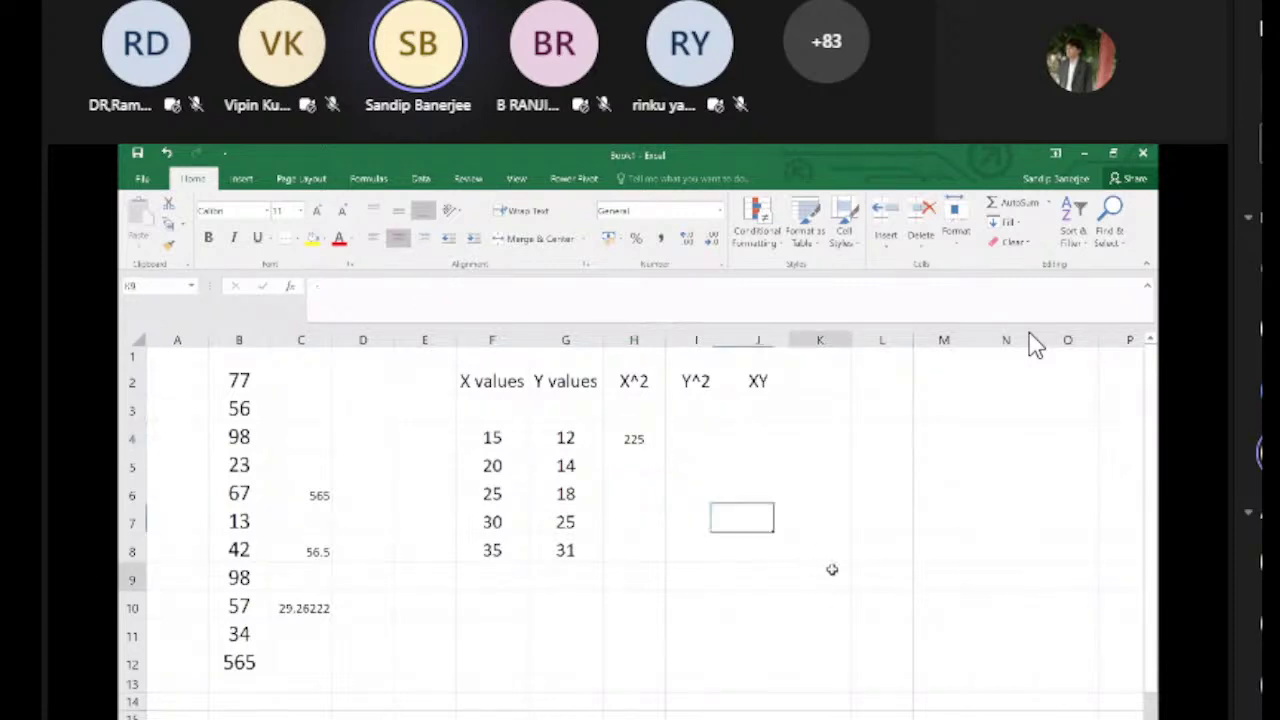
# Step: Fill the X^2 formula down to H8, giving 225, 400, 625, 900 and 1225
pyautogui.click(640, 441)
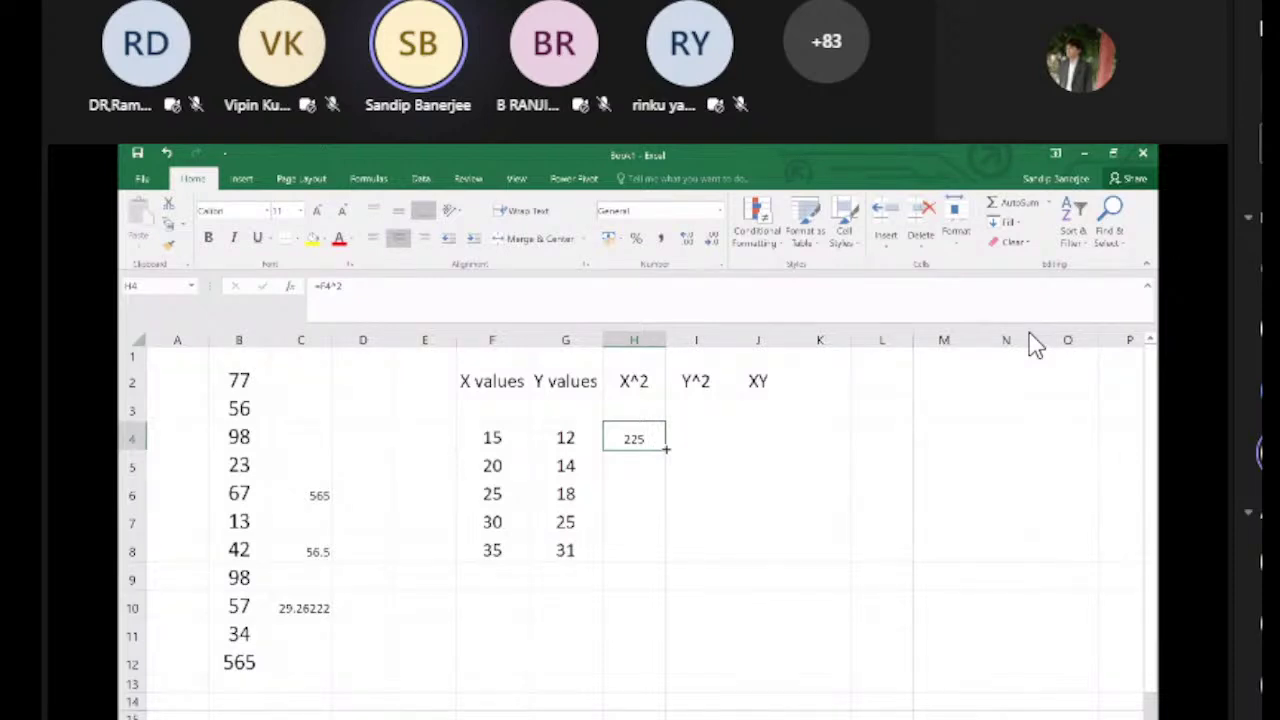
pyautogui.moveTo(665, 449); pyautogui.dragTo(665, 560)
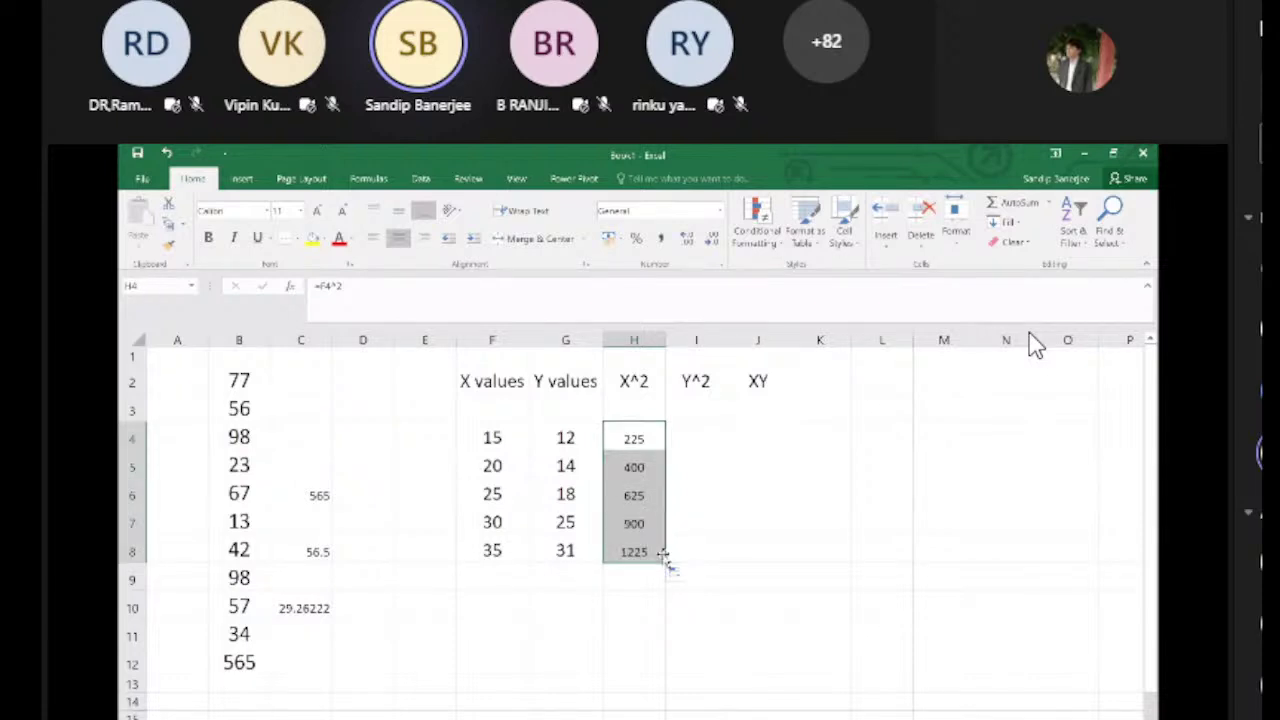
pyautogui.click(765, 644)
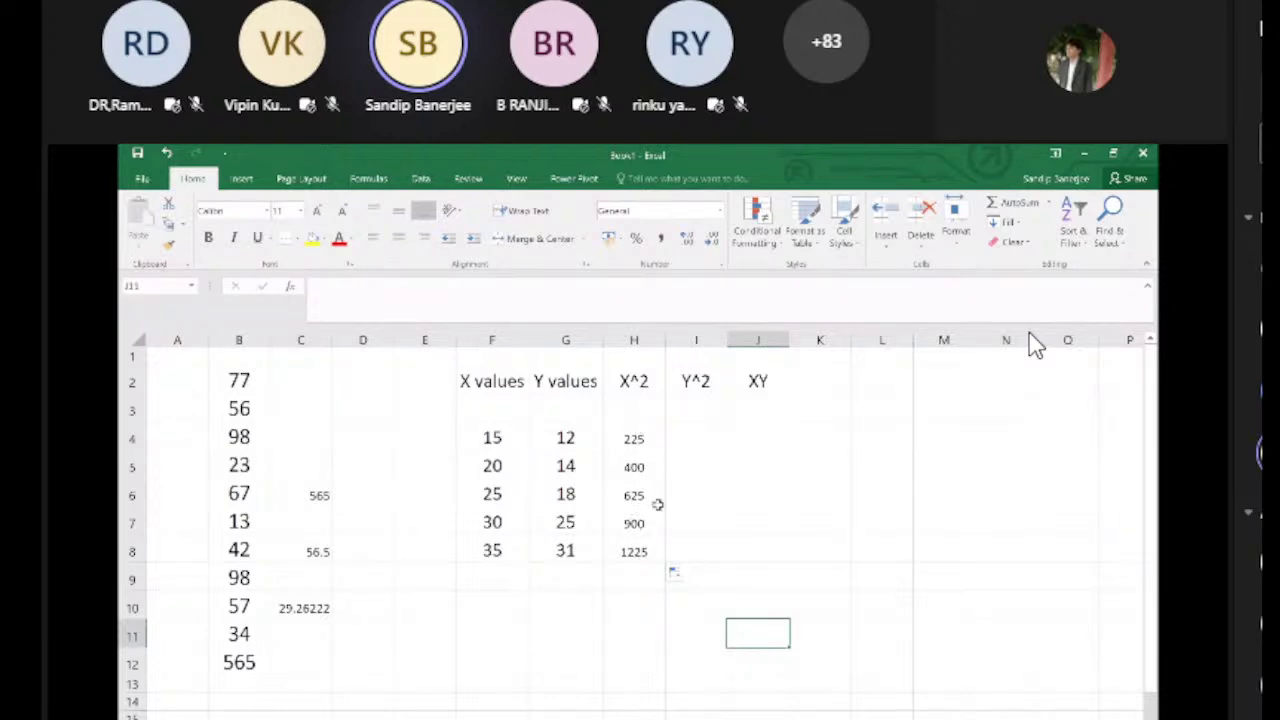
# Step: Enter =F4*G4 in J4 for the first X times Y product
pyautogui.click(750, 439)
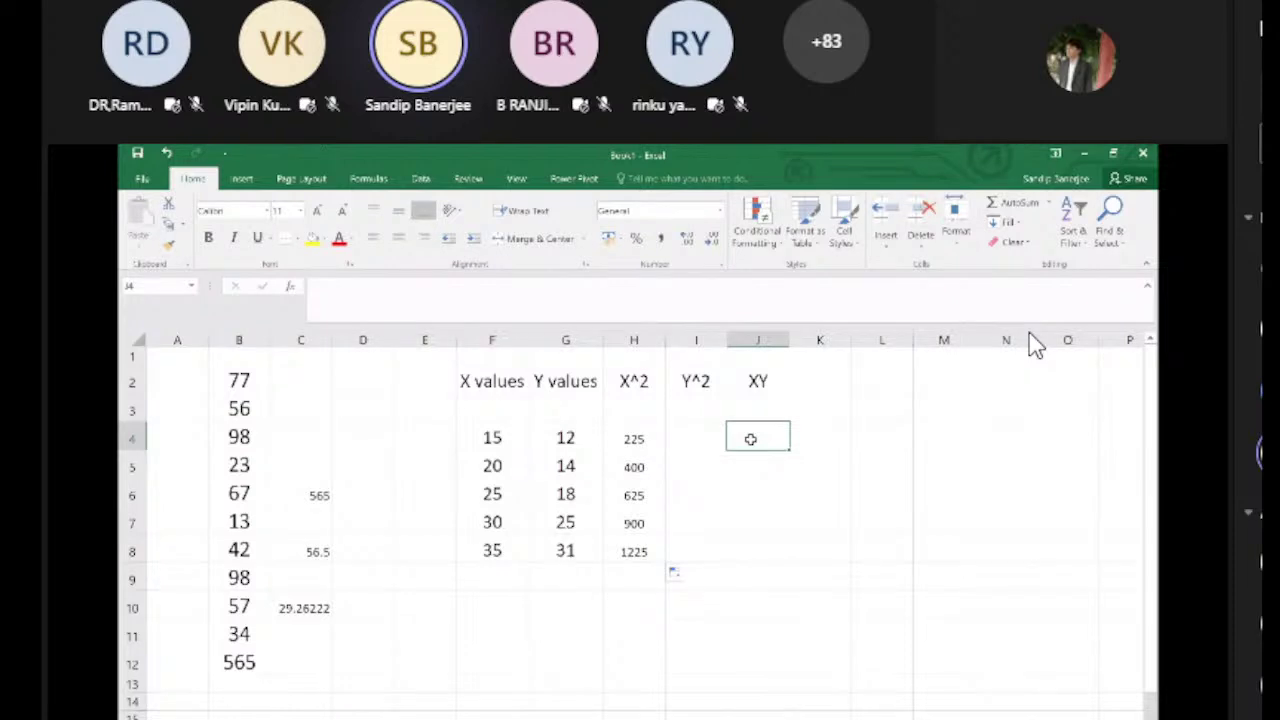
pyautogui.write('=')
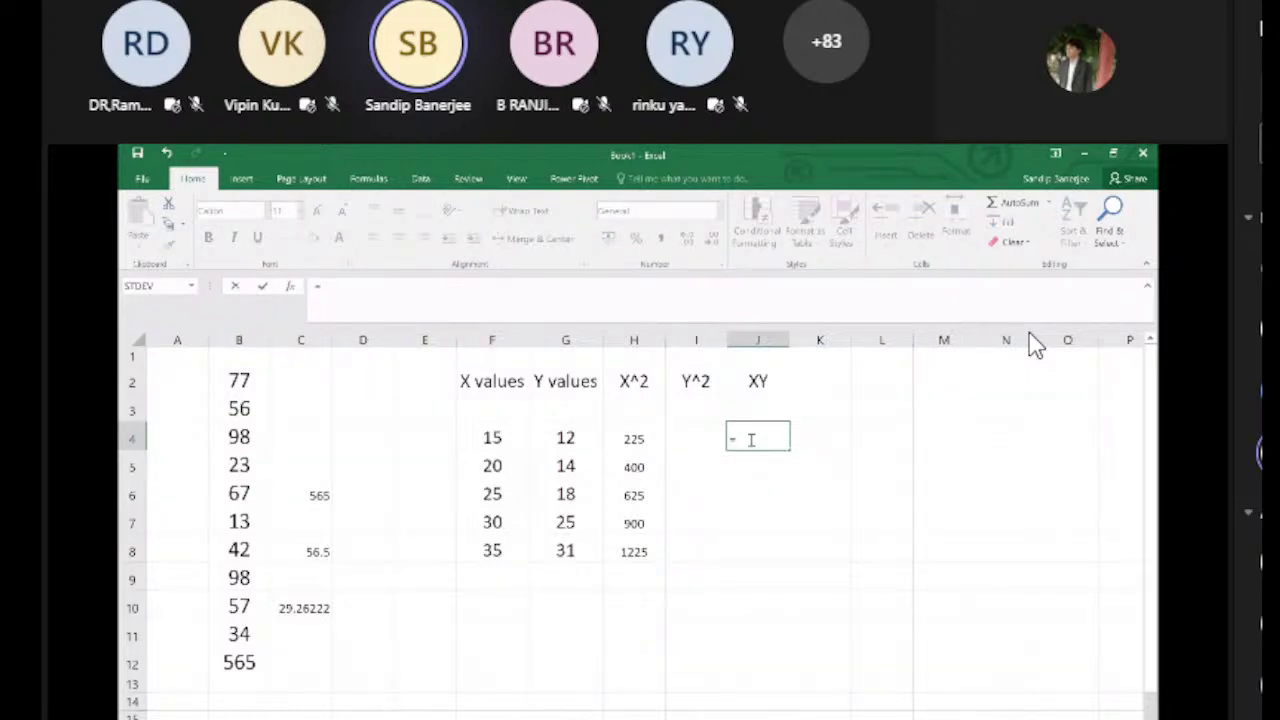
pyautogui.click(505, 437)
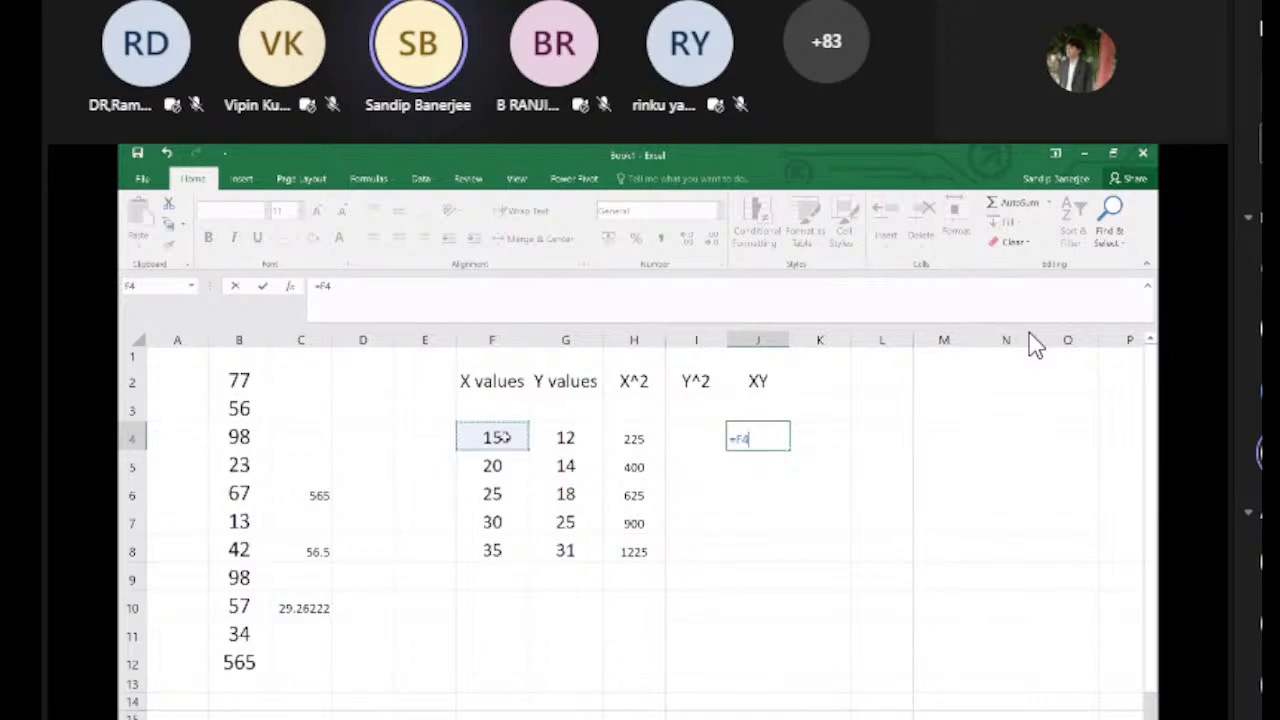
pyautogui.write('*')
pyautogui.click(575, 440)
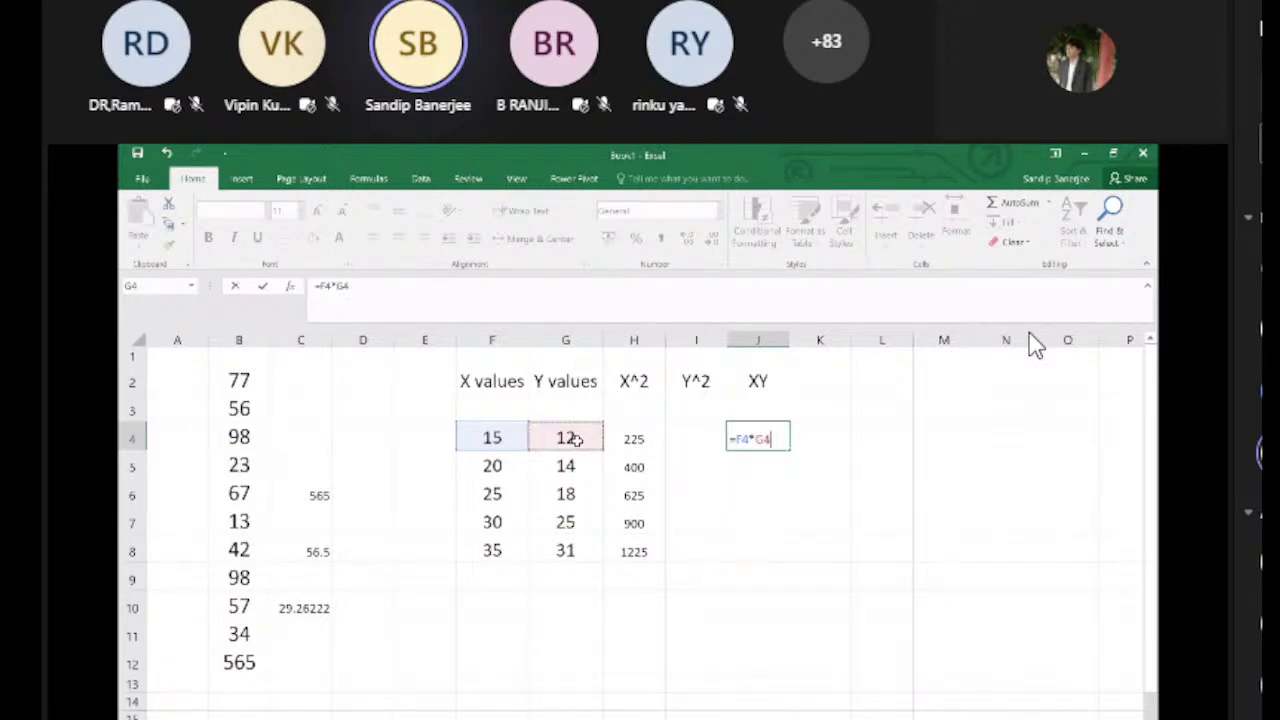
pyautogui.press('Return')
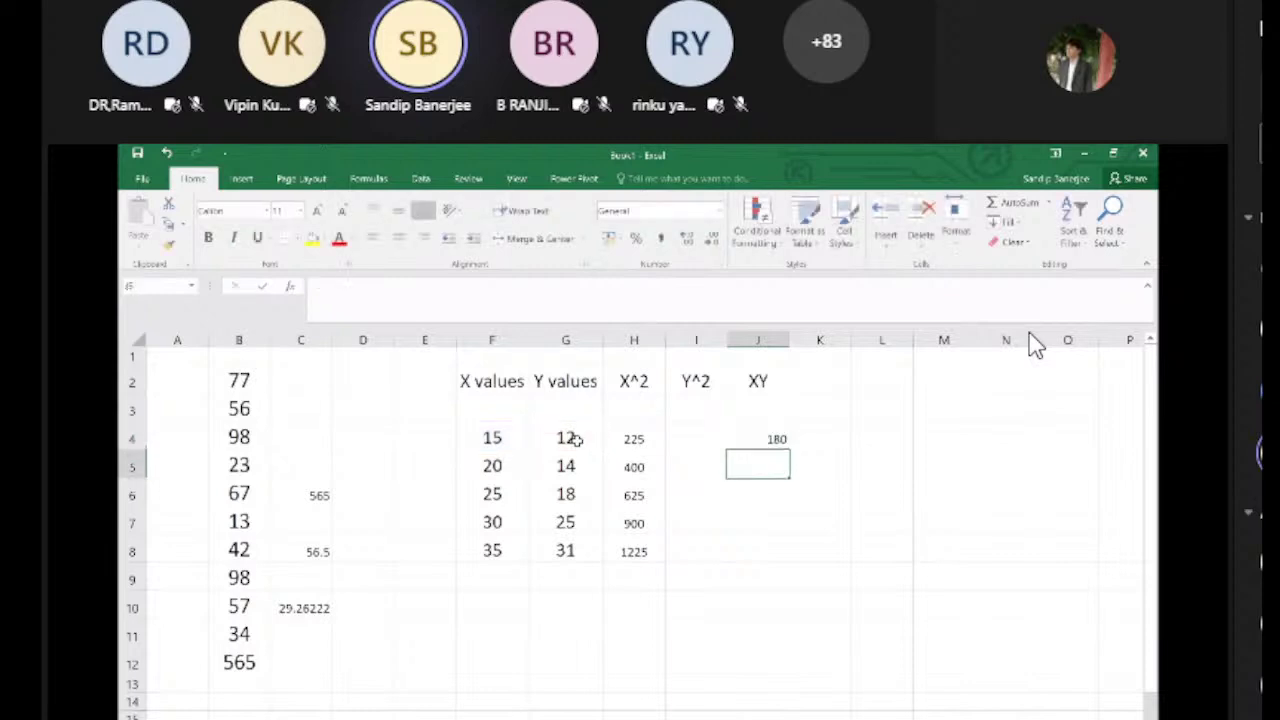
pyautogui.click(765, 442)
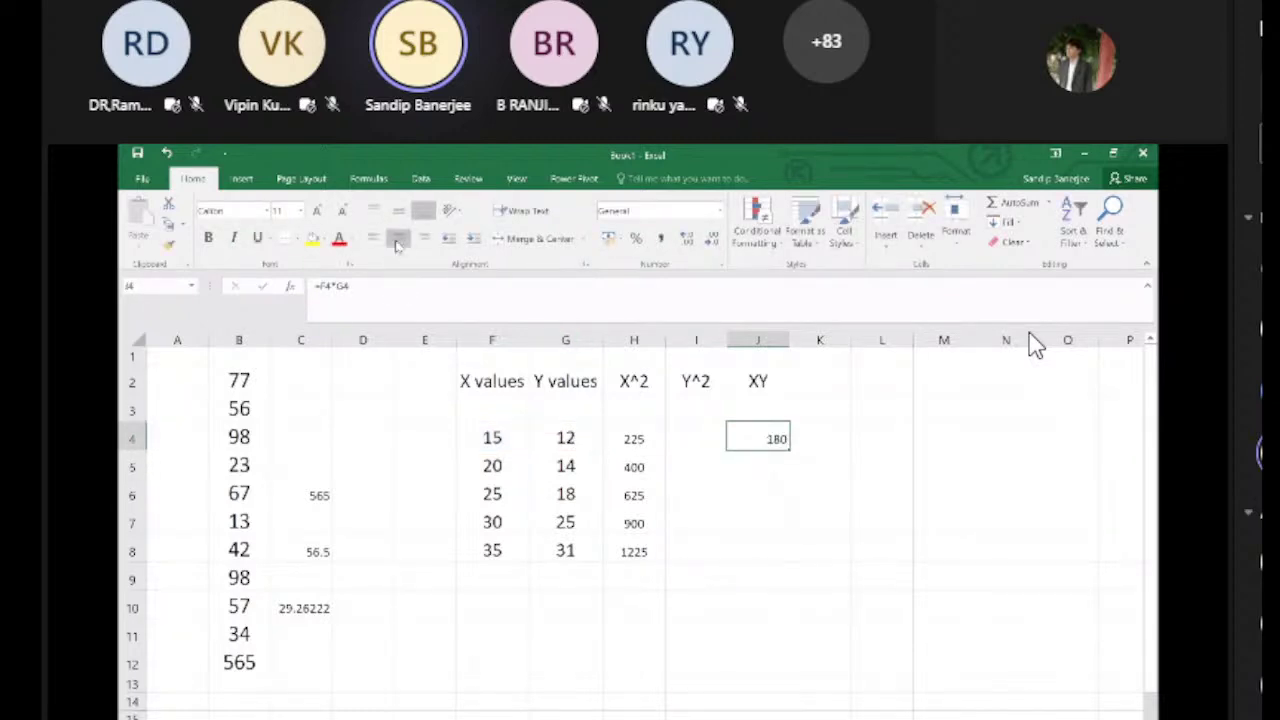
pyautogui.click(853, 479)
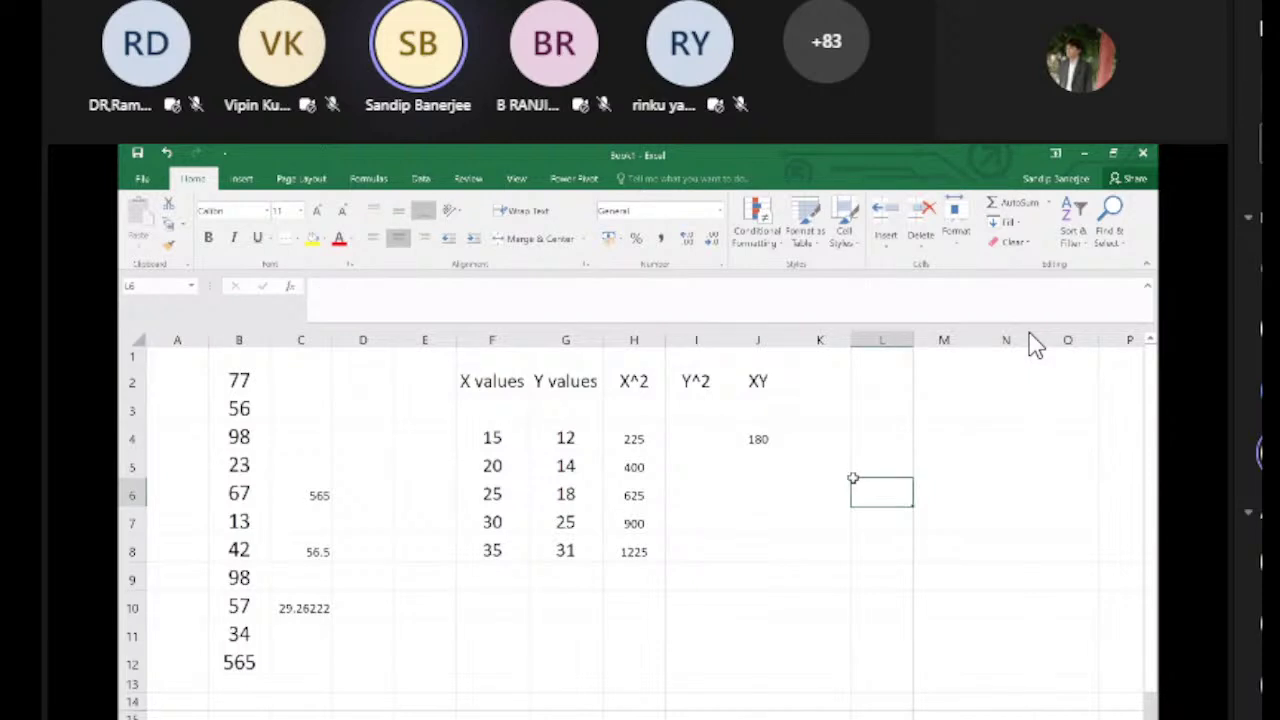
# Step: Fill the XY formula down to J8, giving 180, 280, 450, 750 and 1085
pyautogui.click(786, 449)
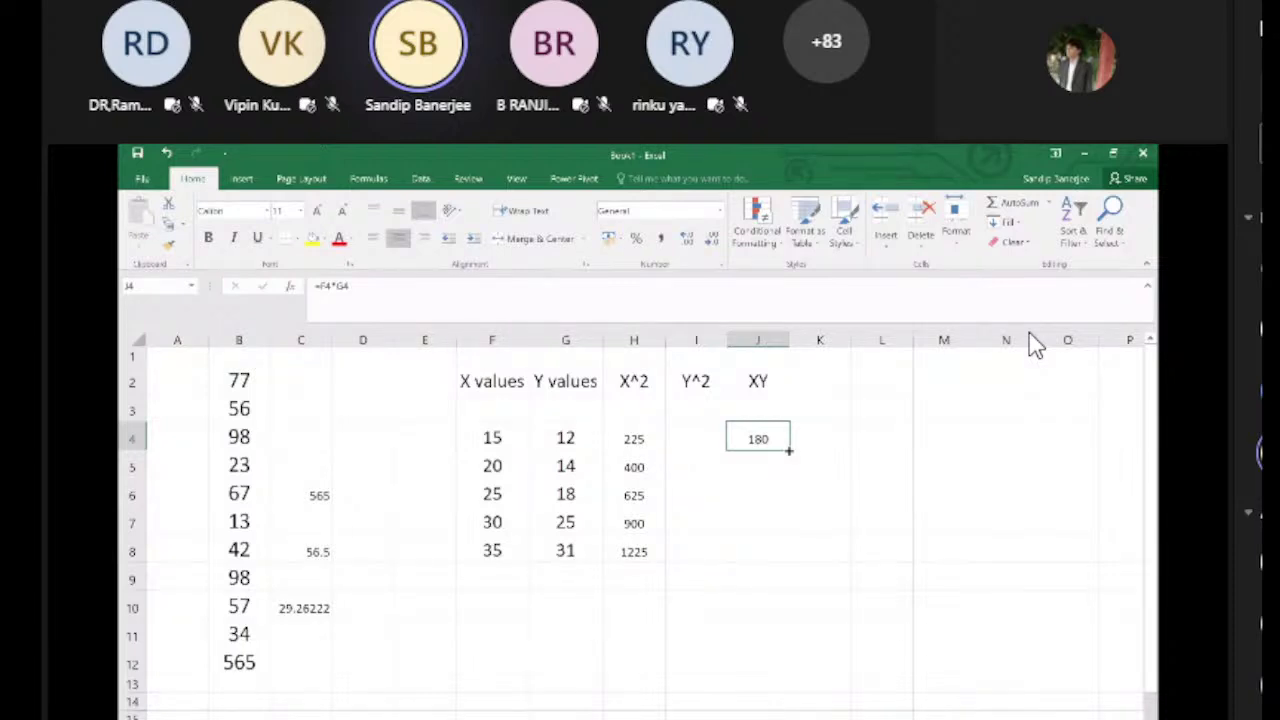
pyautogui.moveTo(789, 451); pyautogui.dragTo(784, 557)
pyautogui.click(808, 640)
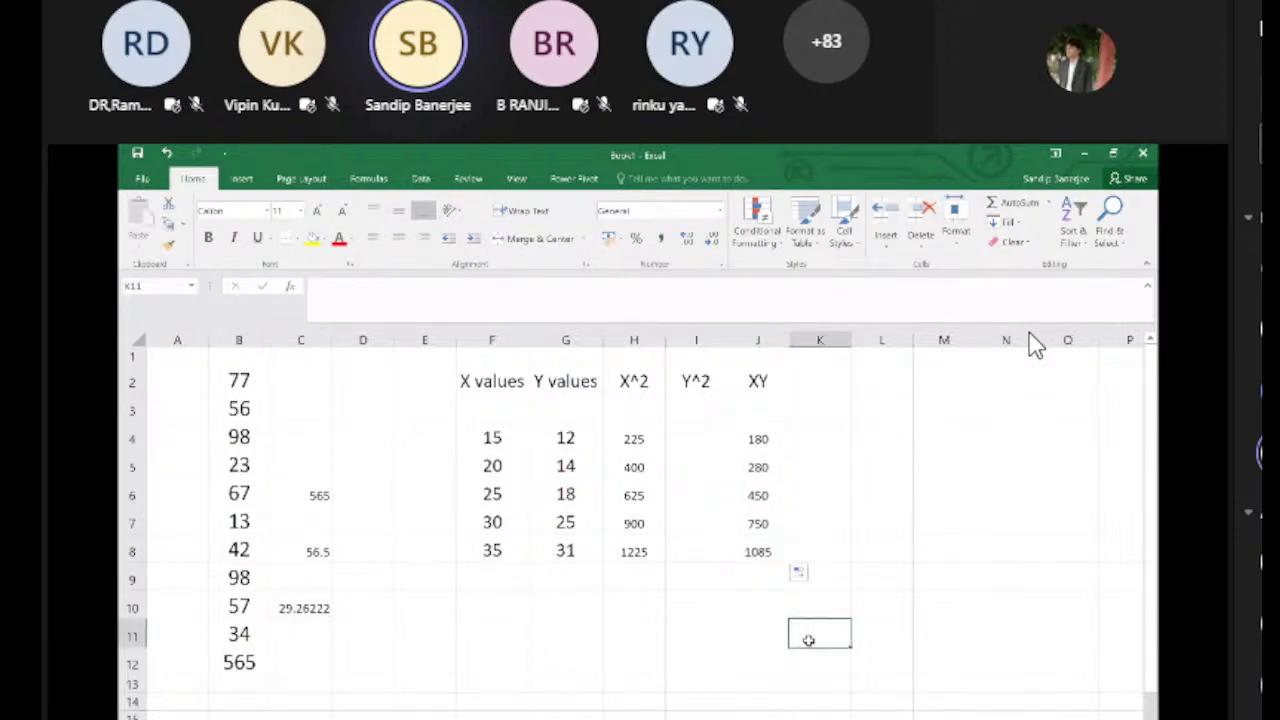
pyautogui.click(706, 437)
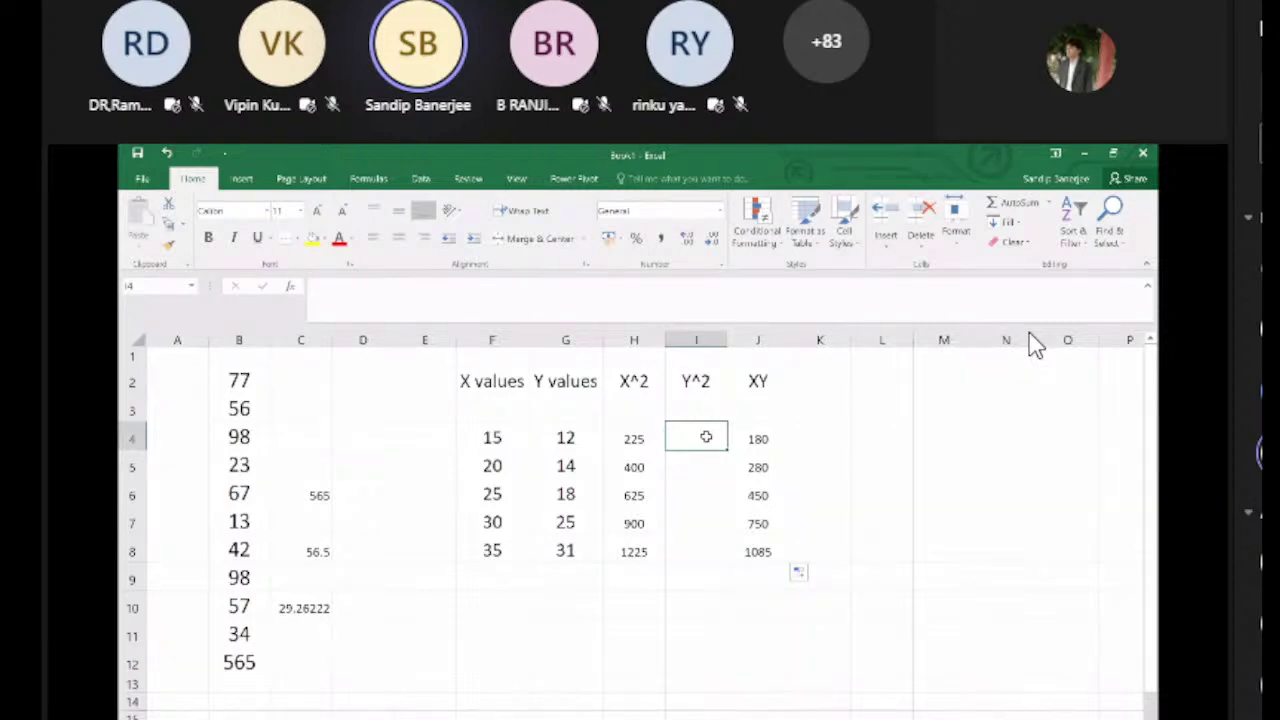
# Step: Begin a formula in H10 that currently references J10
pyautogui.click(614, 603)
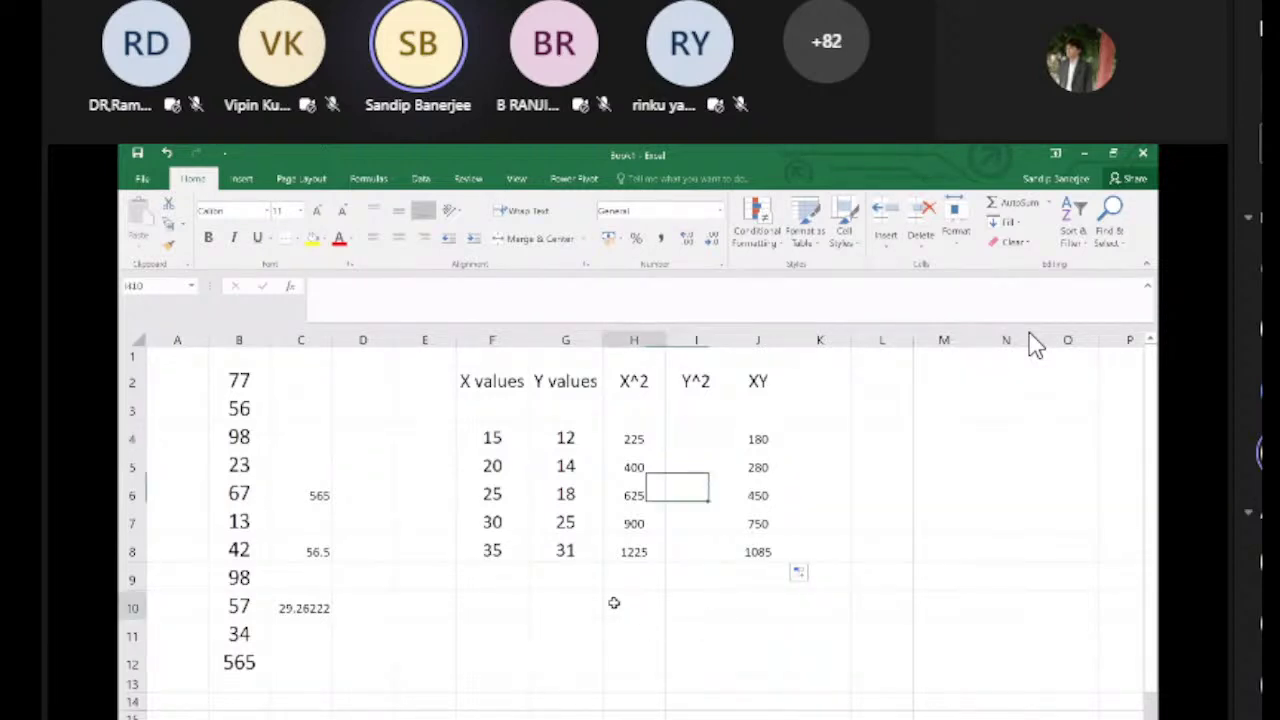
pyautogui.write('=')
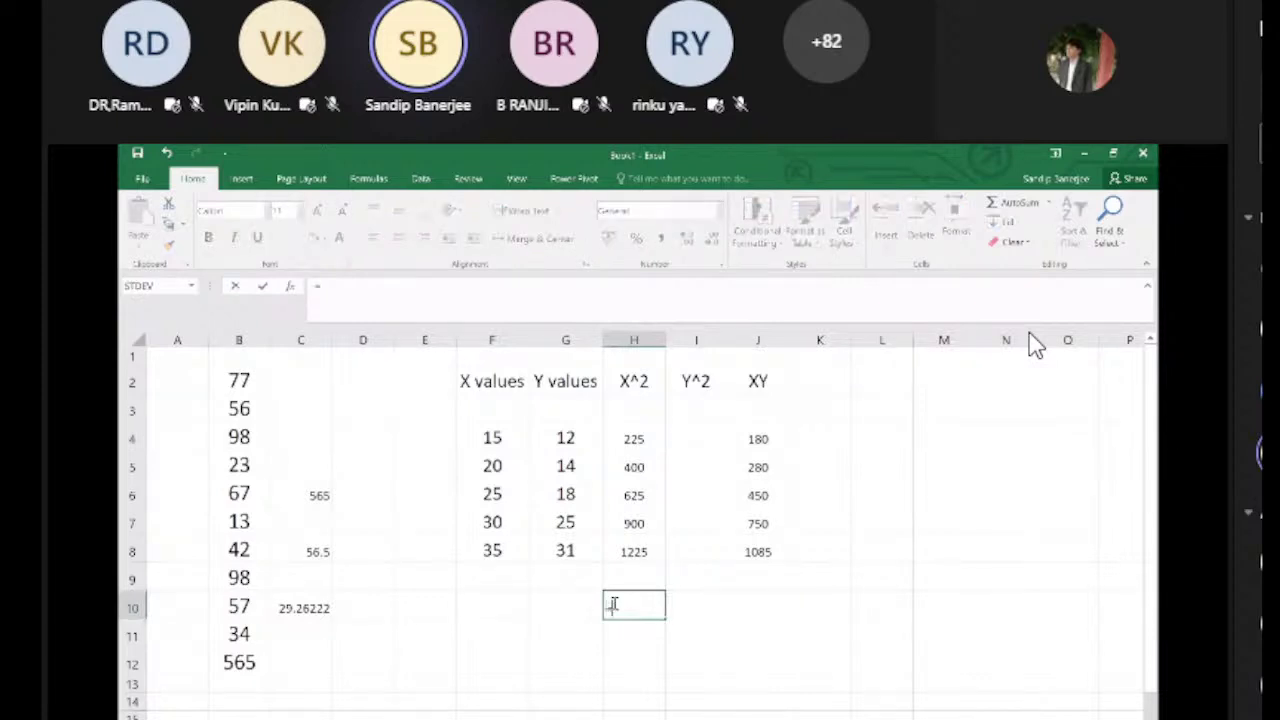
pyautogui.click(722, 611)
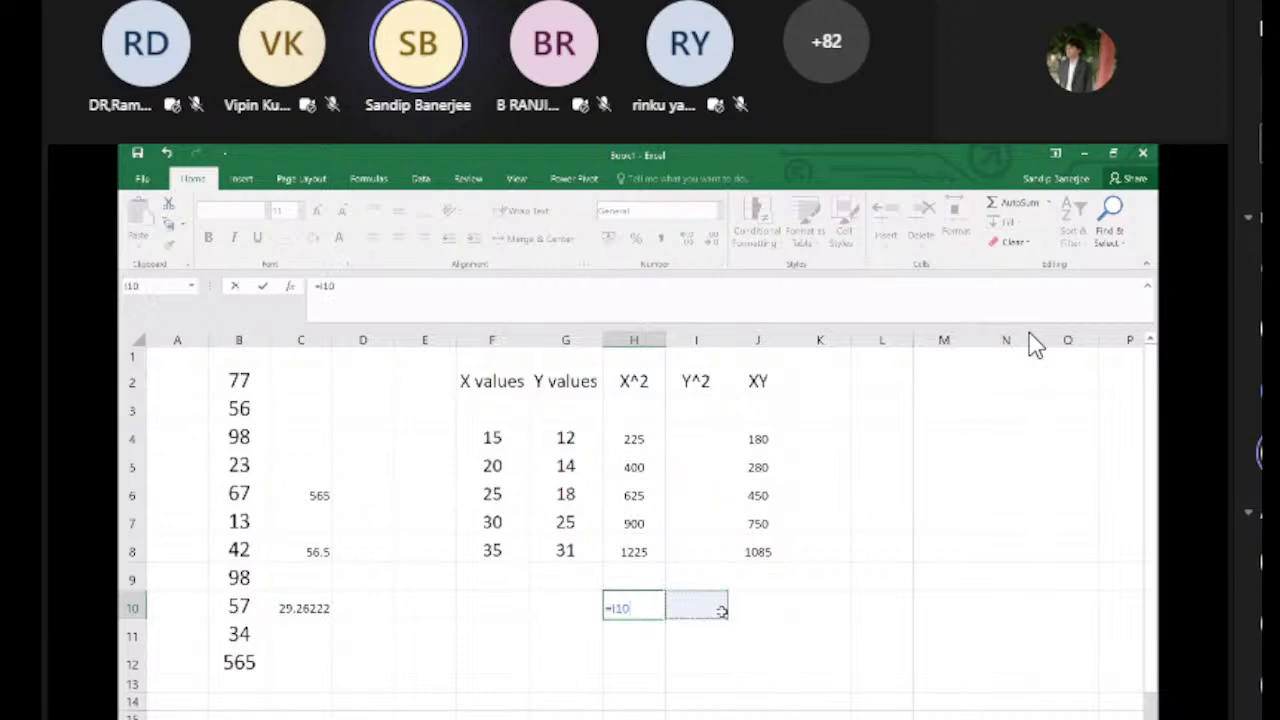
pyautogui.click(781, 611)
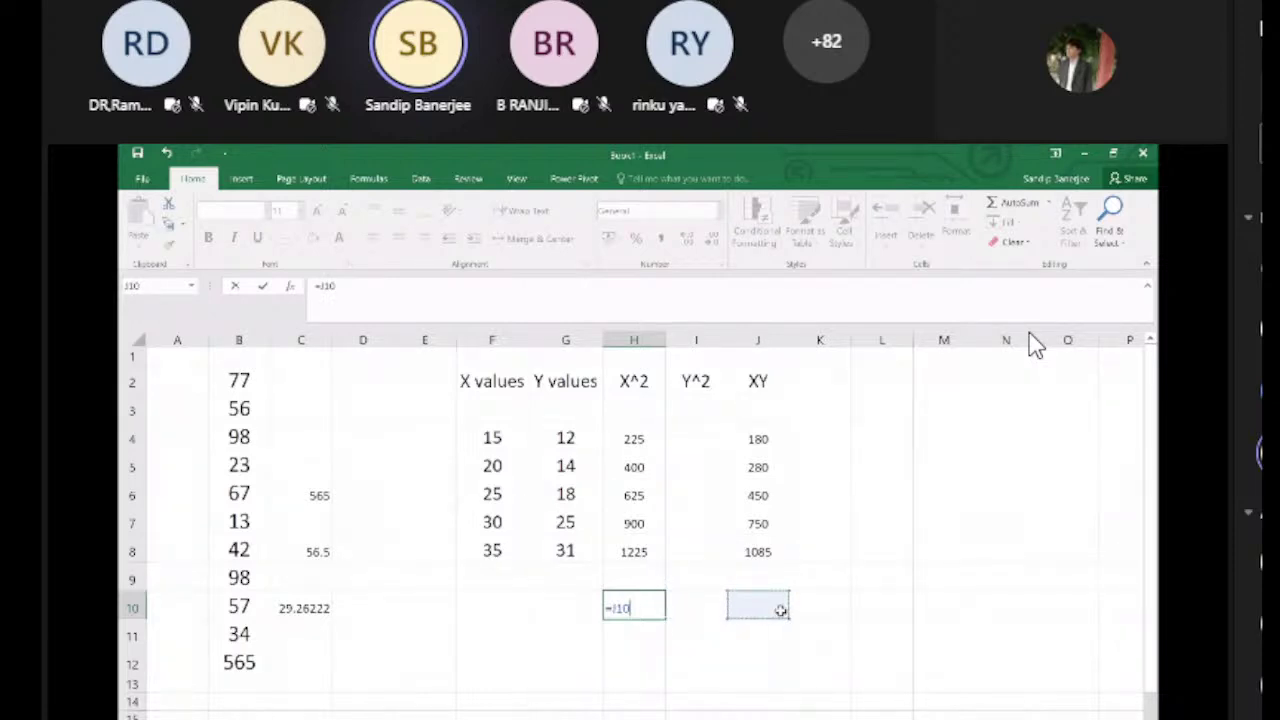
# Step: Clear the unfinished H10 formula and copy G4's larger font onto H4:J8
pyautogui.press('BackSpace')
pyautogui.press('BackSpace')
pyautogui.press('BackSpace')
pyautogui.press('BackSpace')
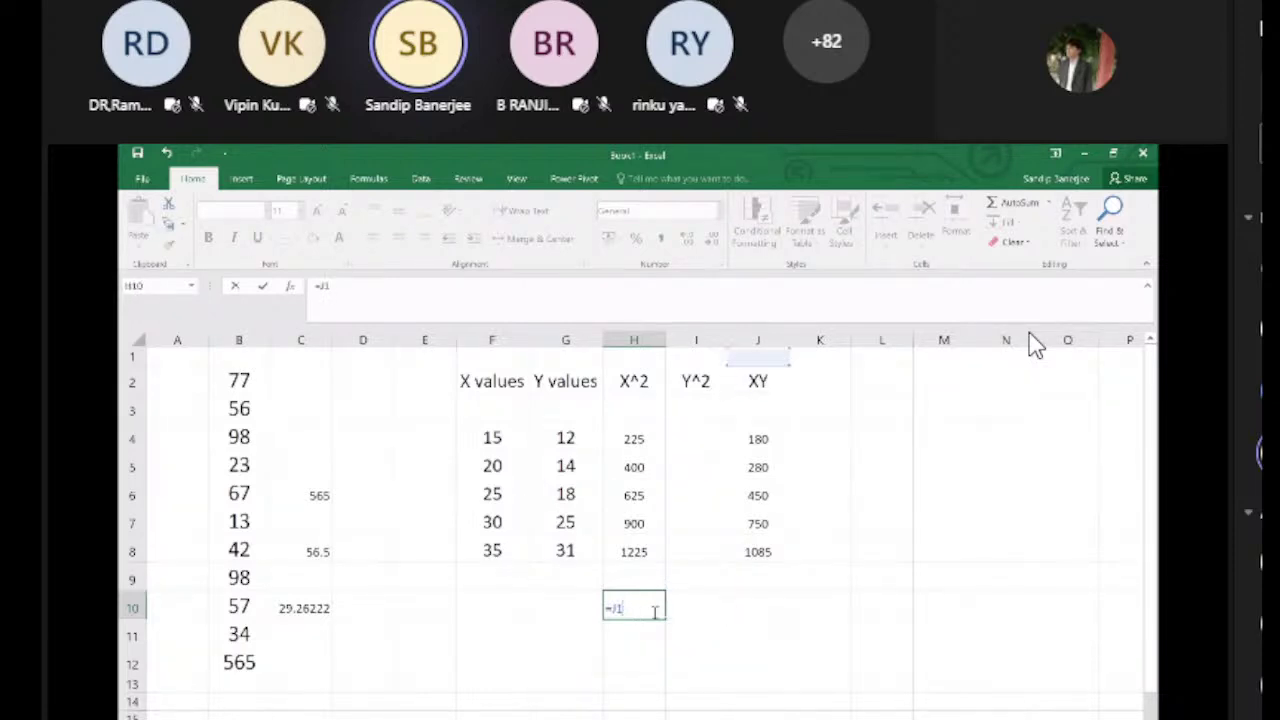
pyautogui.click(446, 630)
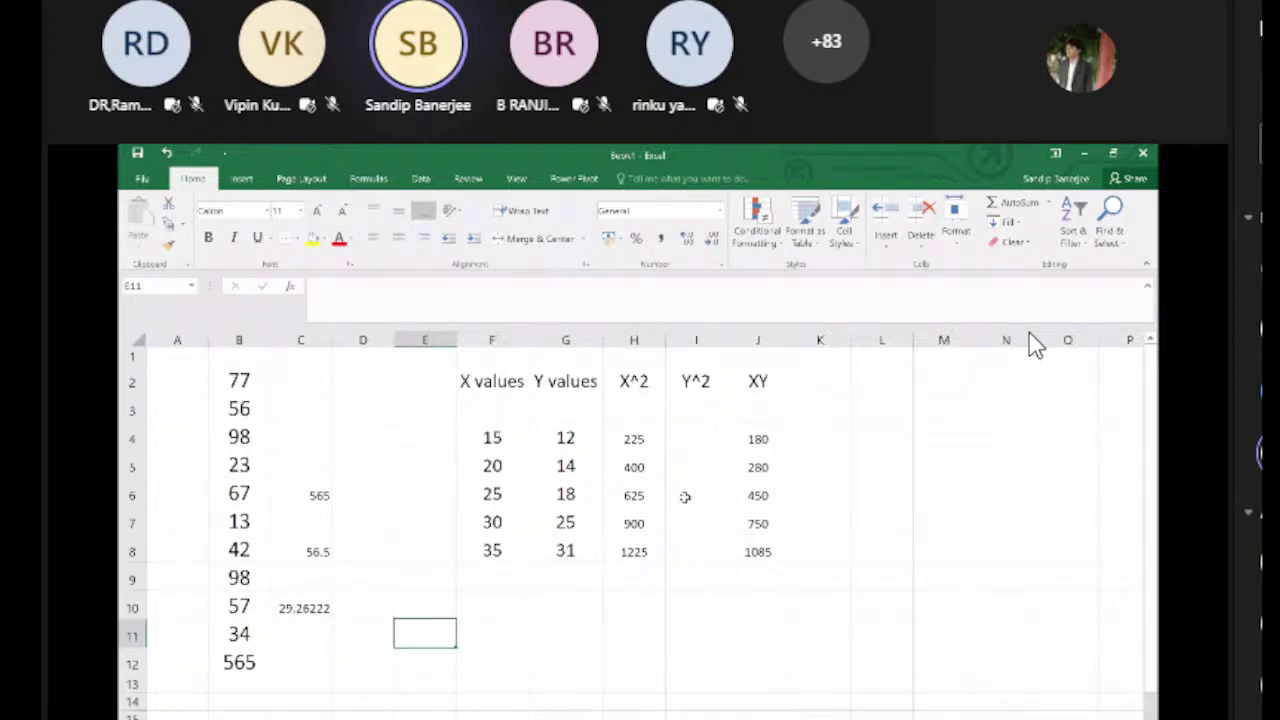
pyautogui.click(560, 437)
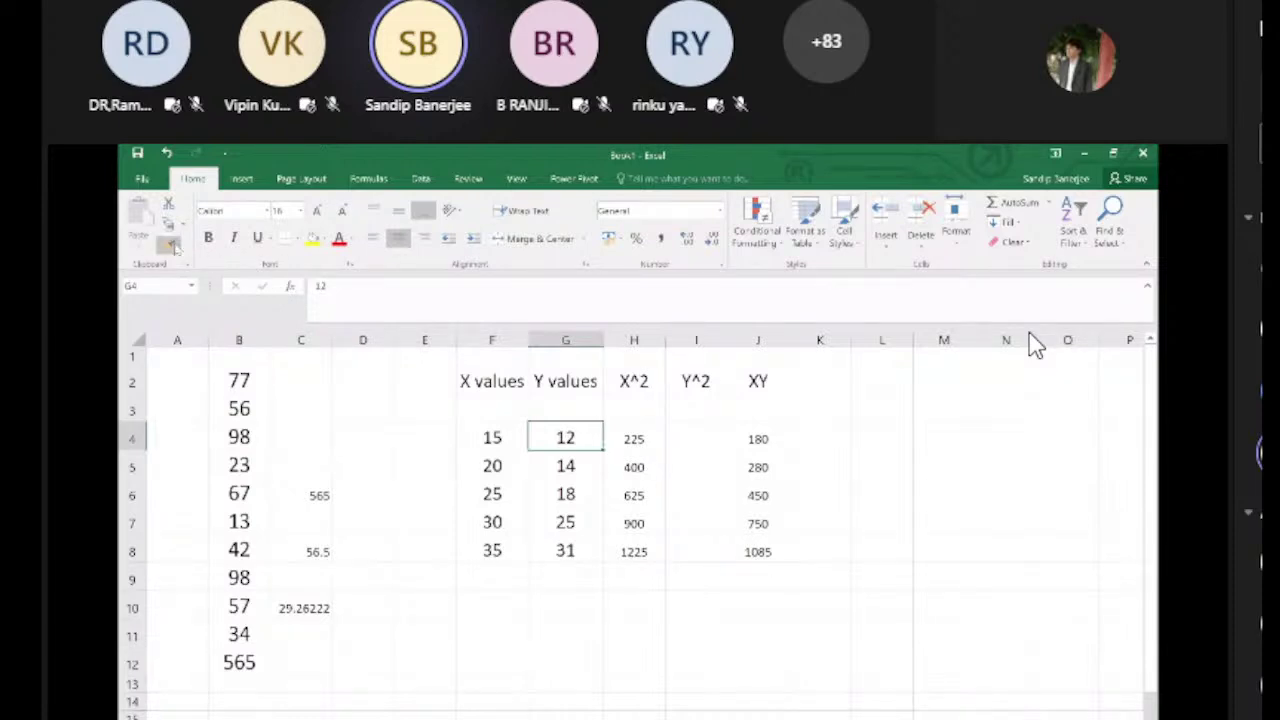
pyautogui.hotkey('ctrl', 'c')
pyautogui.moveTo(633, 437); pyautogui.dragTo(783, 548)
pyautogui.click(922, 688)
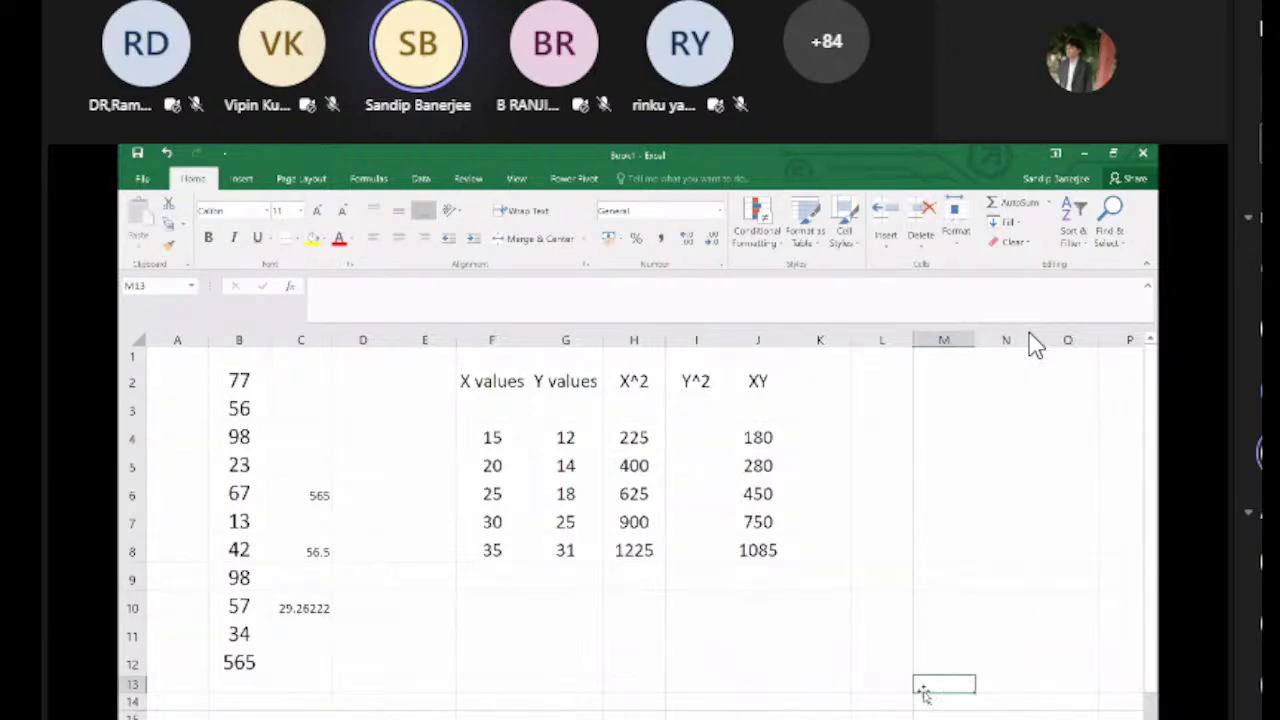
pyautogui.moveTo(733, 718)
# Step: Enter =G4^2 in I4 and fill to I8, giving 144, 196, 324, 625 and 961
pyautogui.click(697, 437)
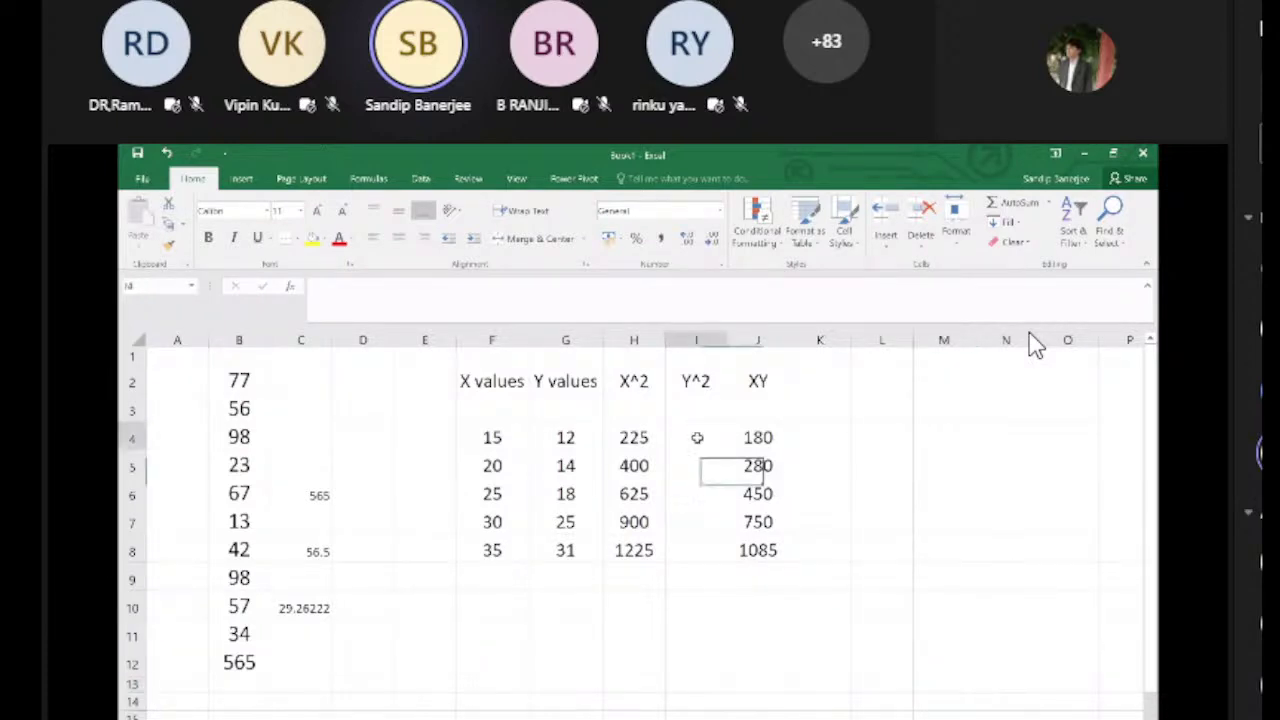
pyautogui.write('=')
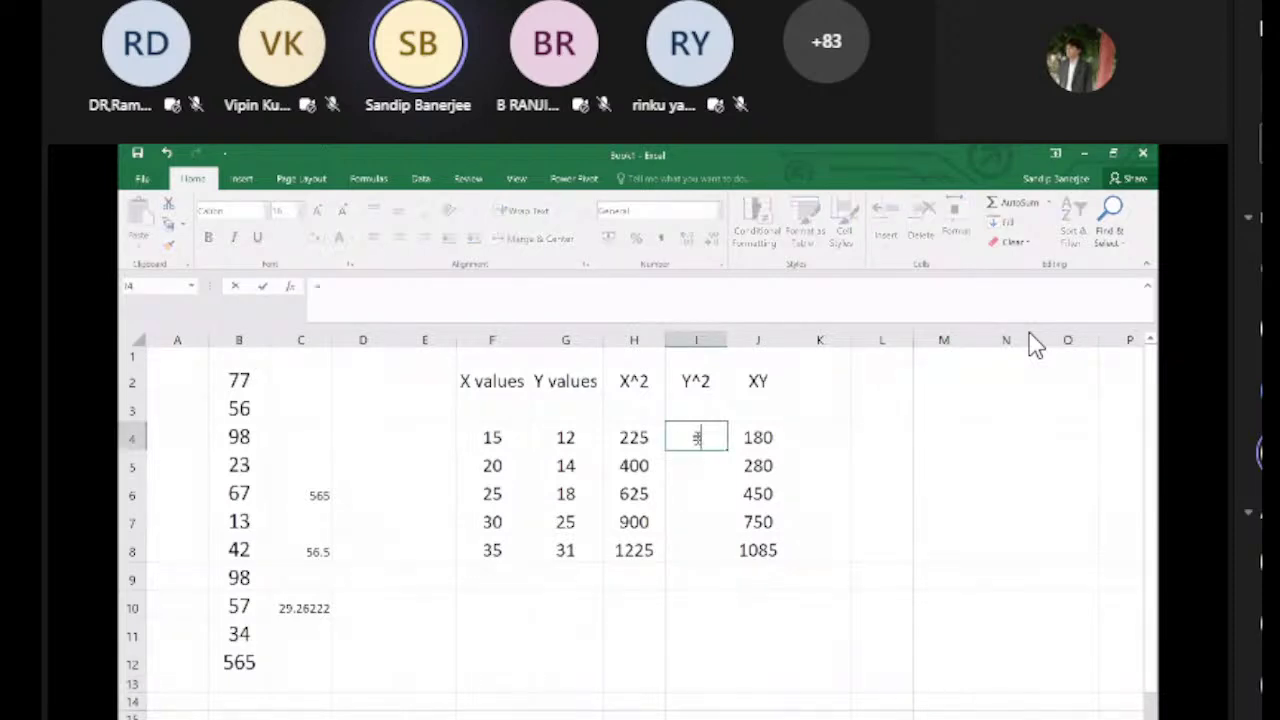
pyautogui.click(566, 437)
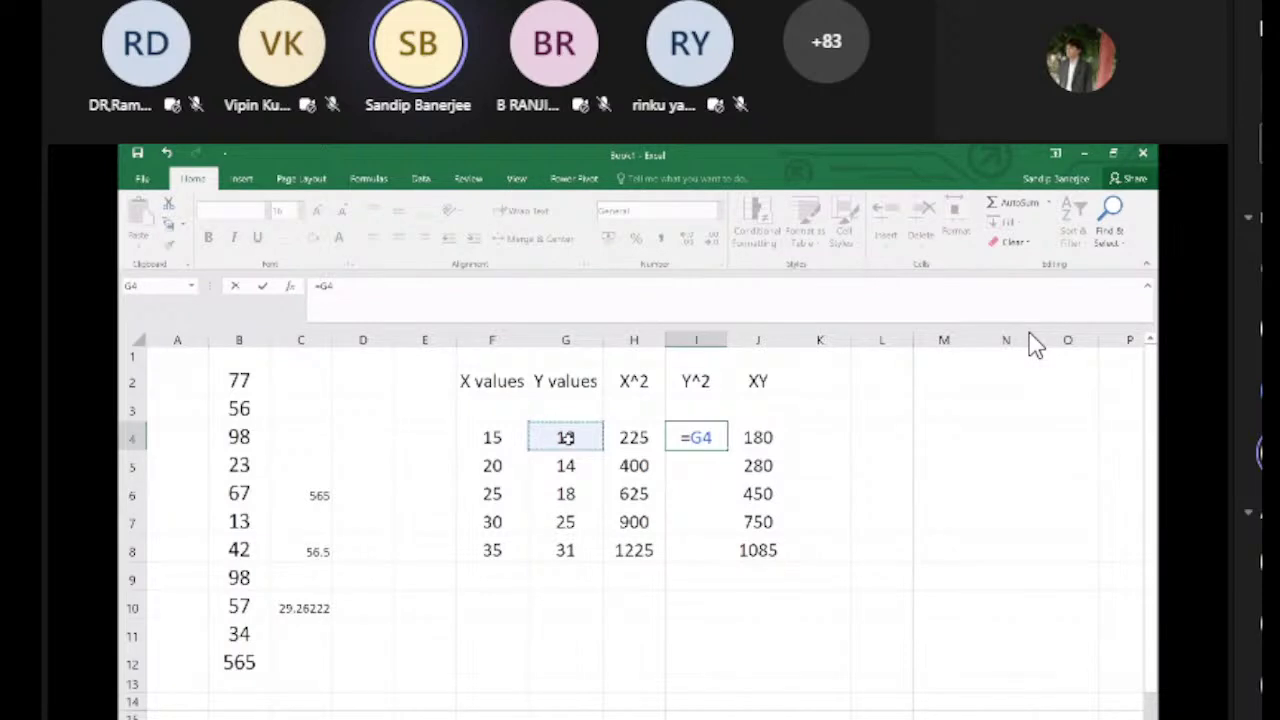
pyautogui.write('^2')
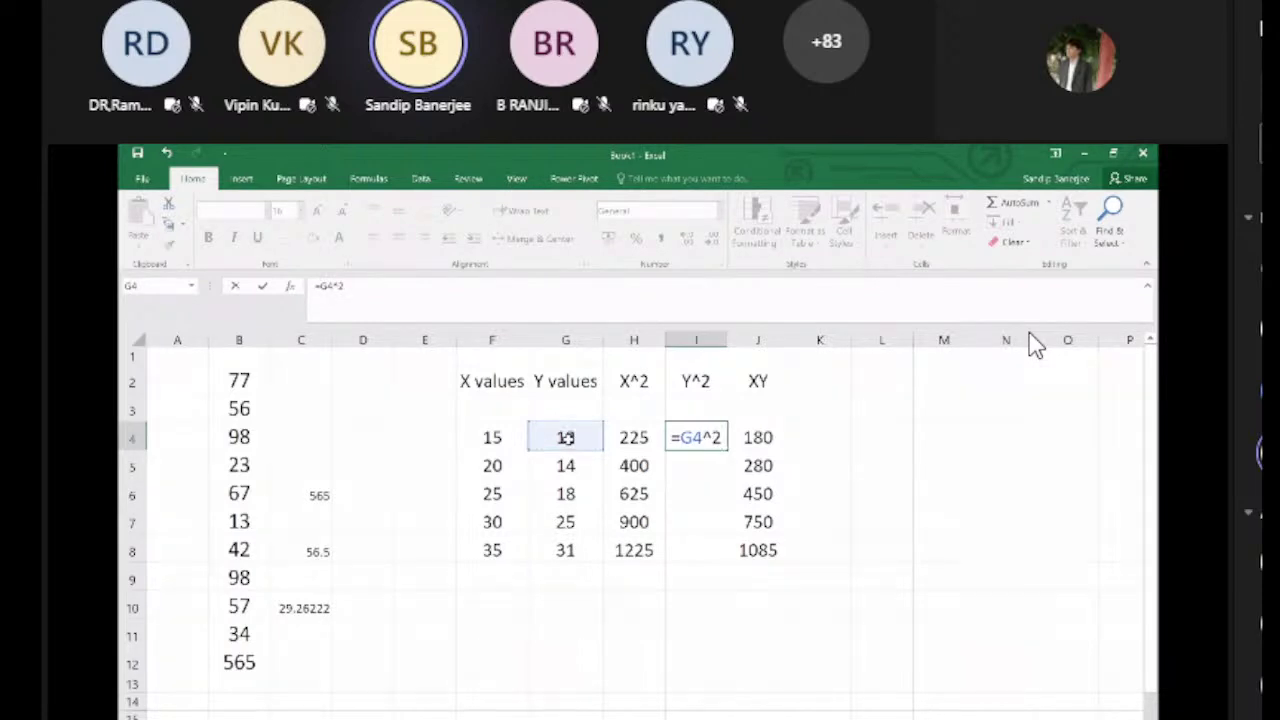
pyautogui.press('Return')
pyautogui.click(714, 435)
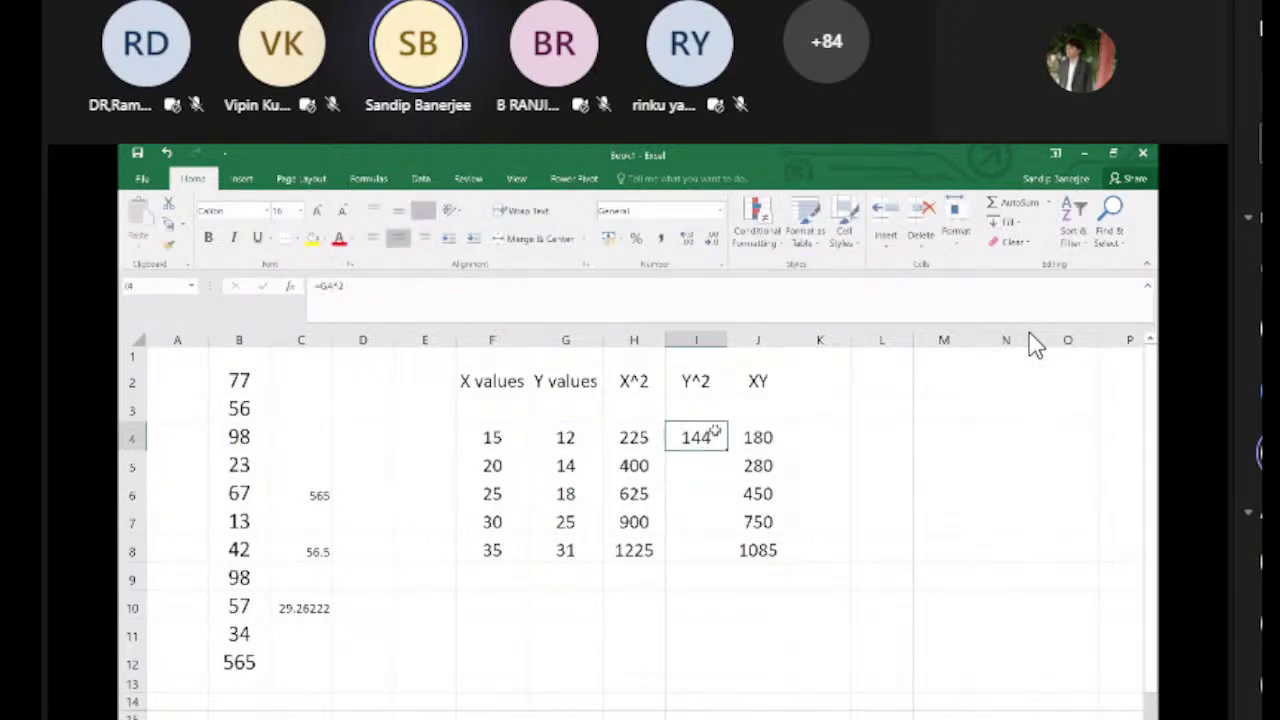
pyautogui.moveTo(730, 452); pyautogui.dragTo(721, 555)
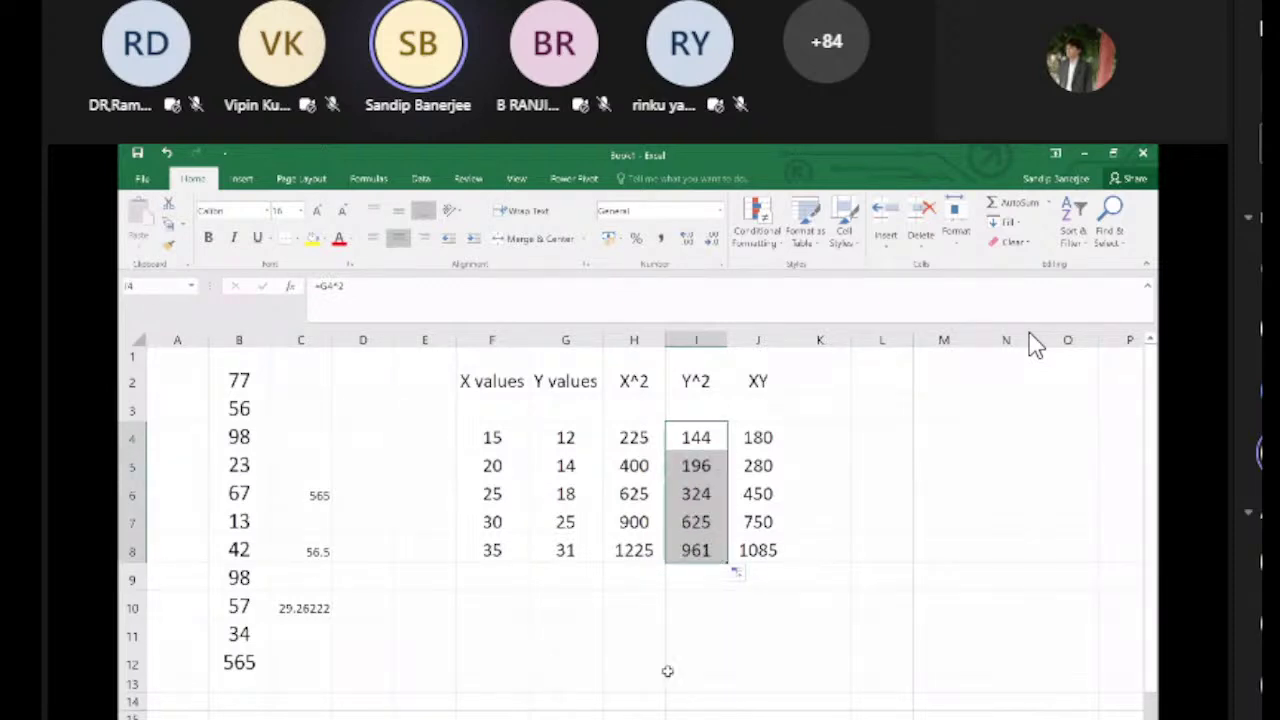
pyautogui.click(489, 608)
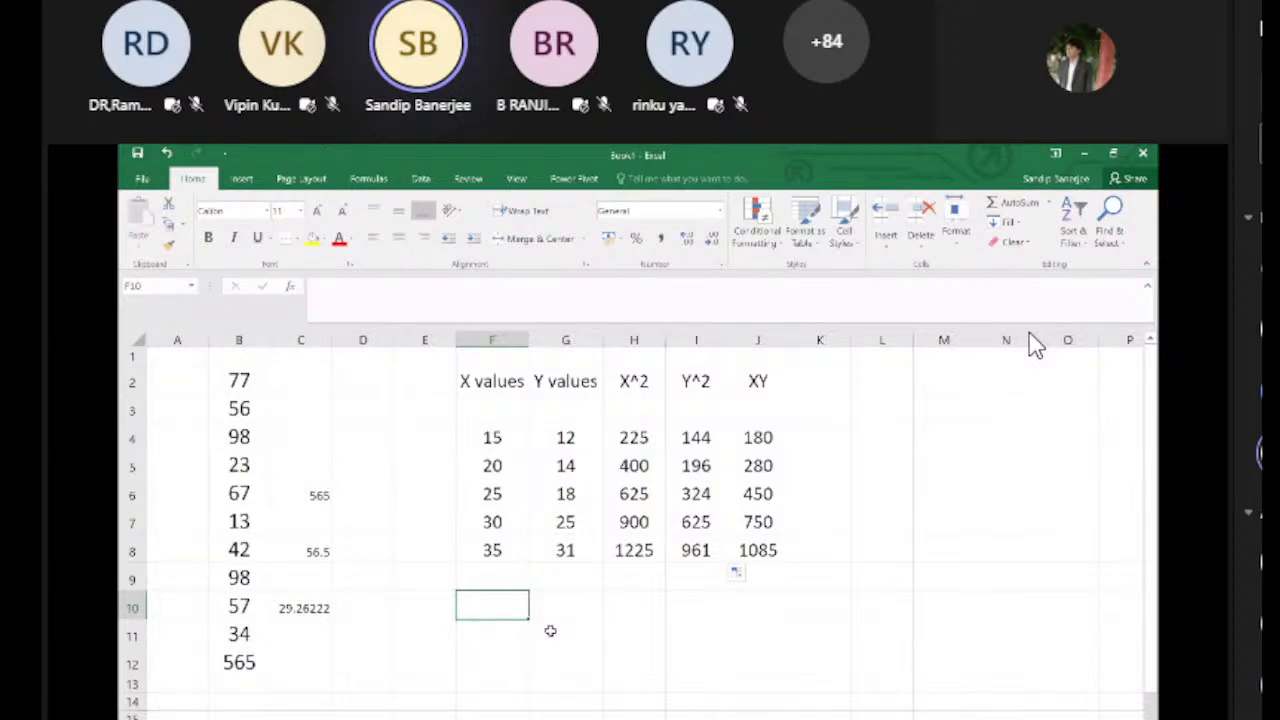
# Step: Total the X values in F10 with =SUM(F4:F8), giving 125
pyautogui.write('=')
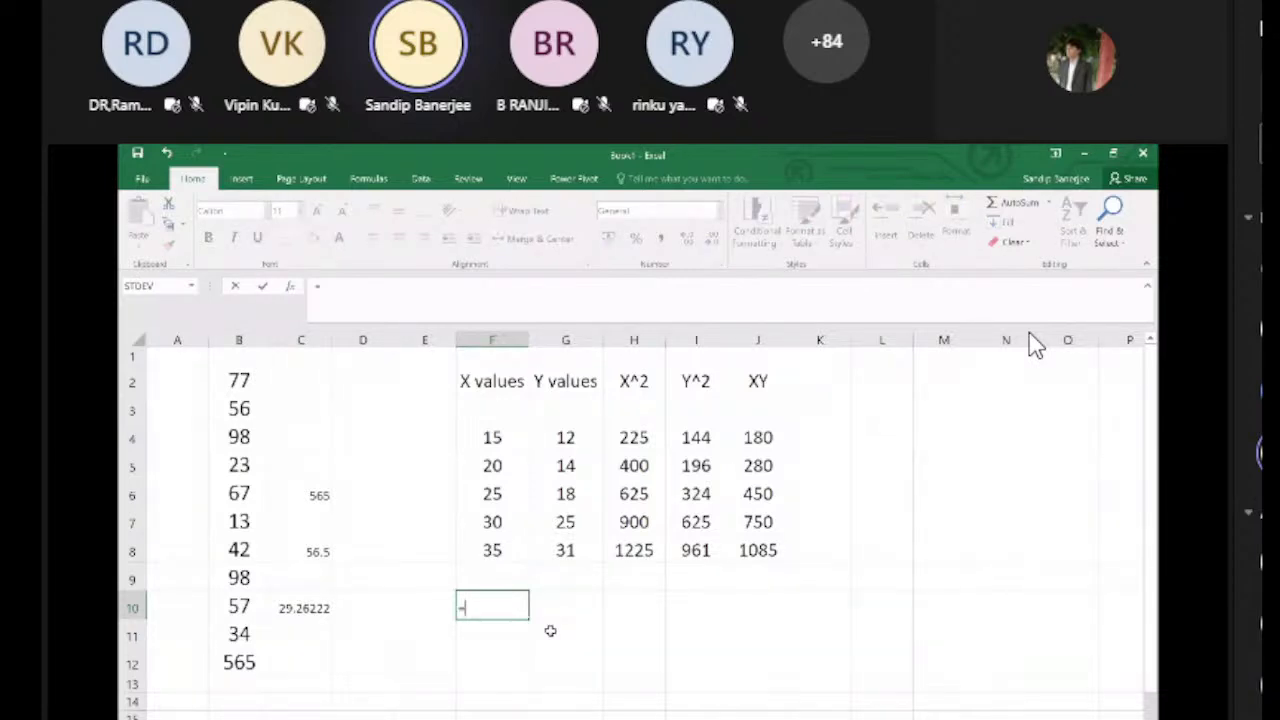
pyautogui.write('SUM')
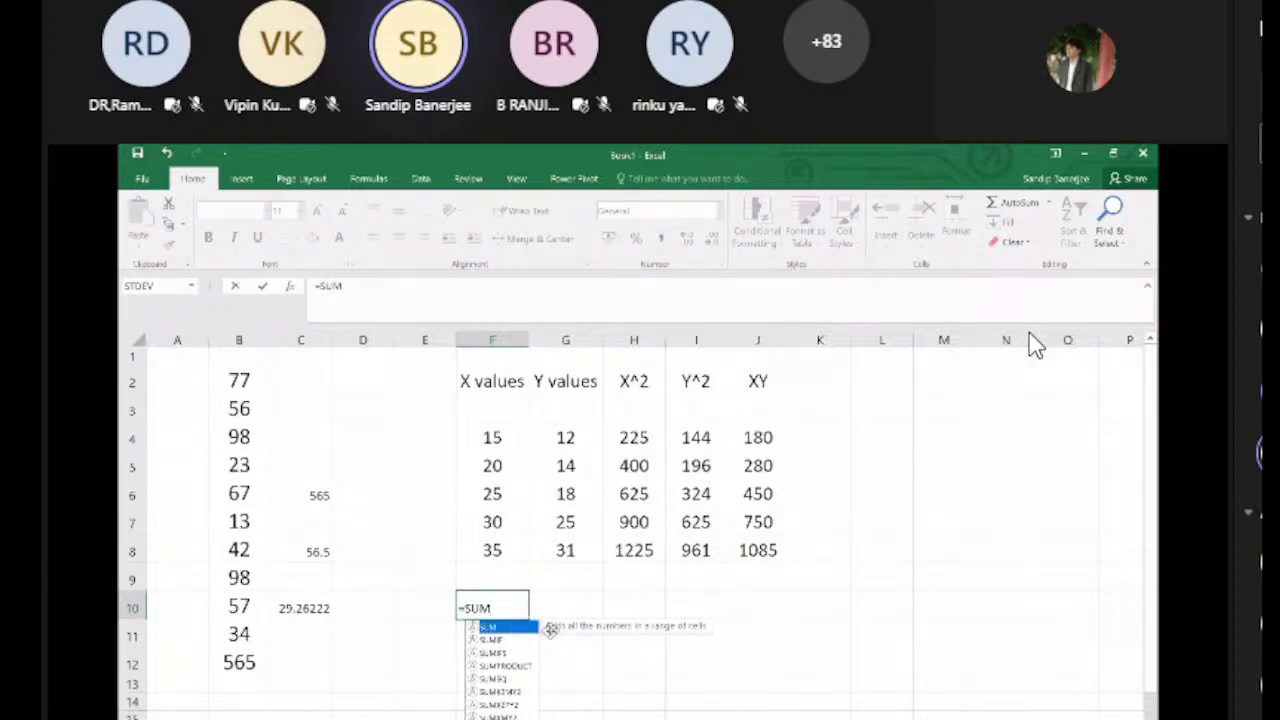
pyautogui.write('(')
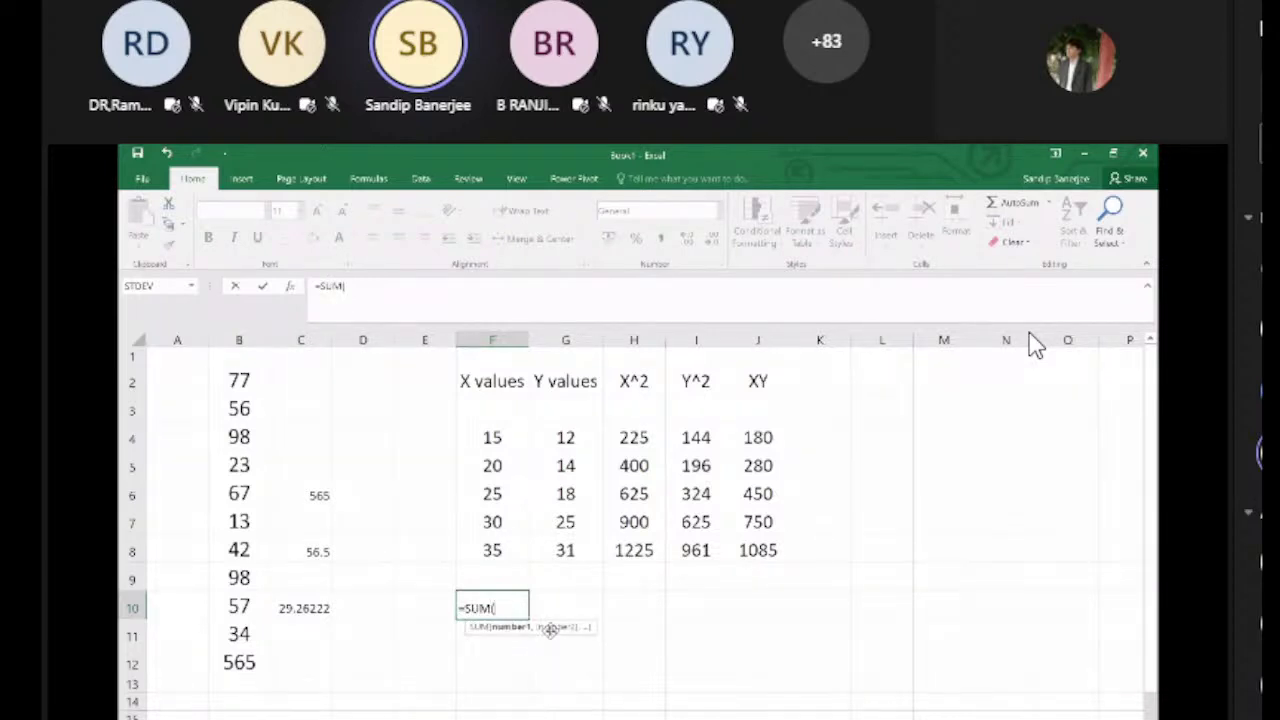
pyautogui.click(493, 438)
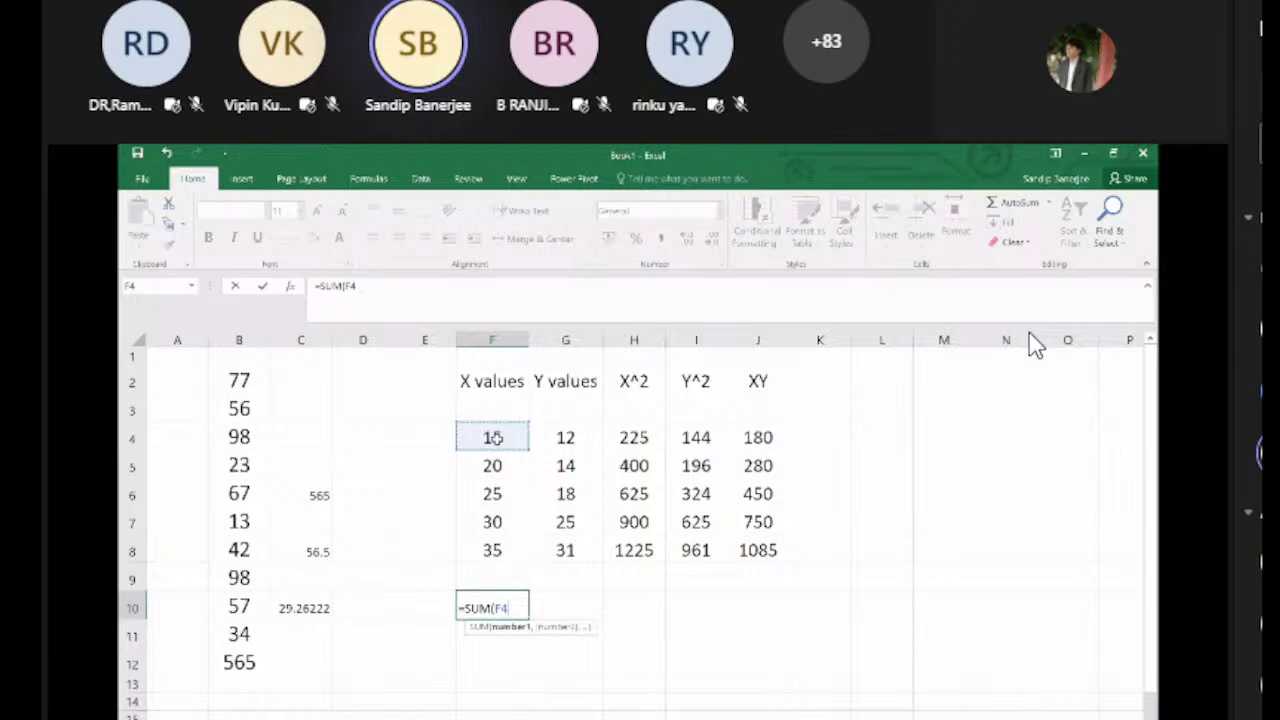
pyautogui.hotkey('shift', 'Down')
pyautogui.hotkey('shift', 'Down')
pyautogui.hotkey('shift', 'Down')
pyautogui.hotkey('shift', 'Down')
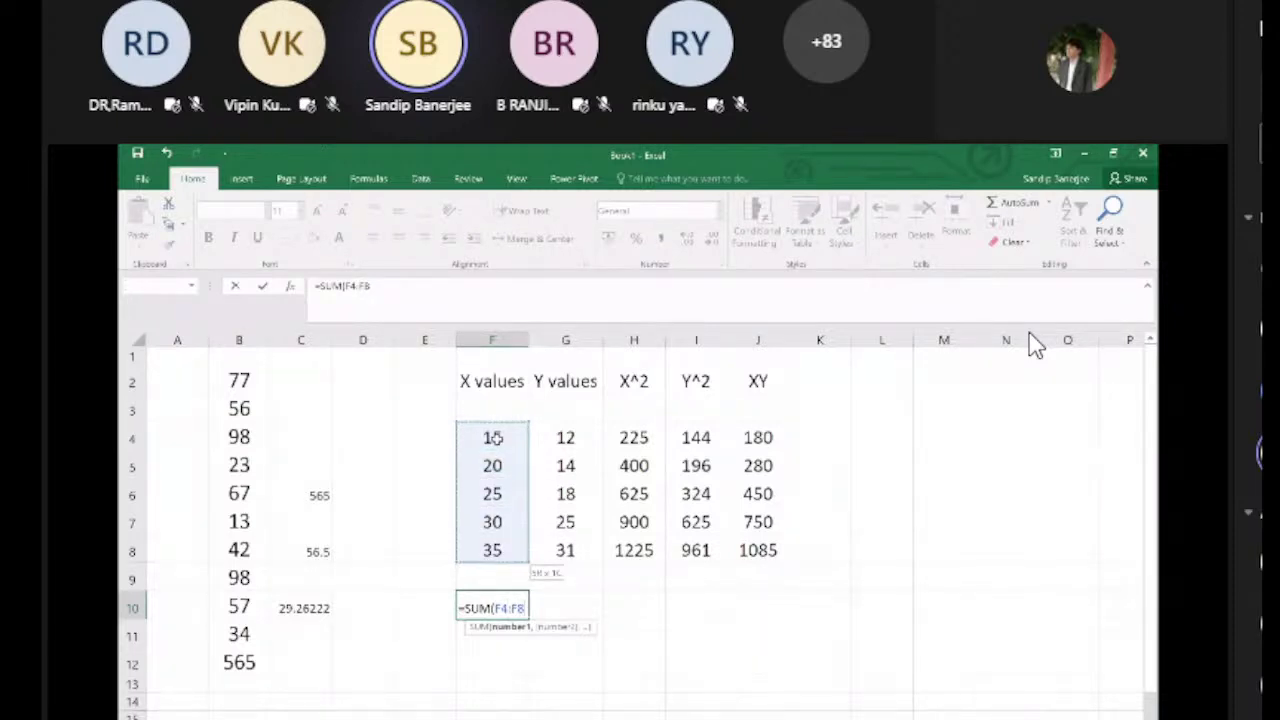
pyautogui.write(')')
pyautogui.press('Return')
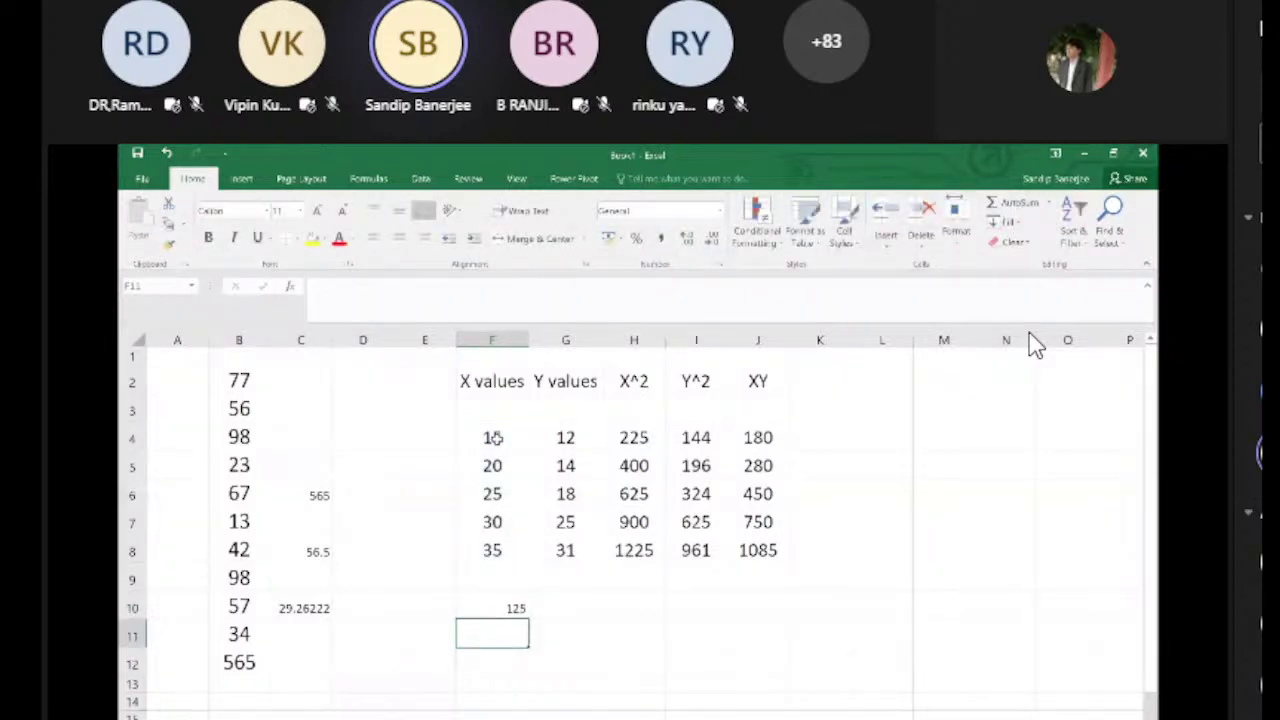
# Step: Total the Y values in G10 with =SUM(G4:G8), giving 100
pyautogui.click(583, 605)
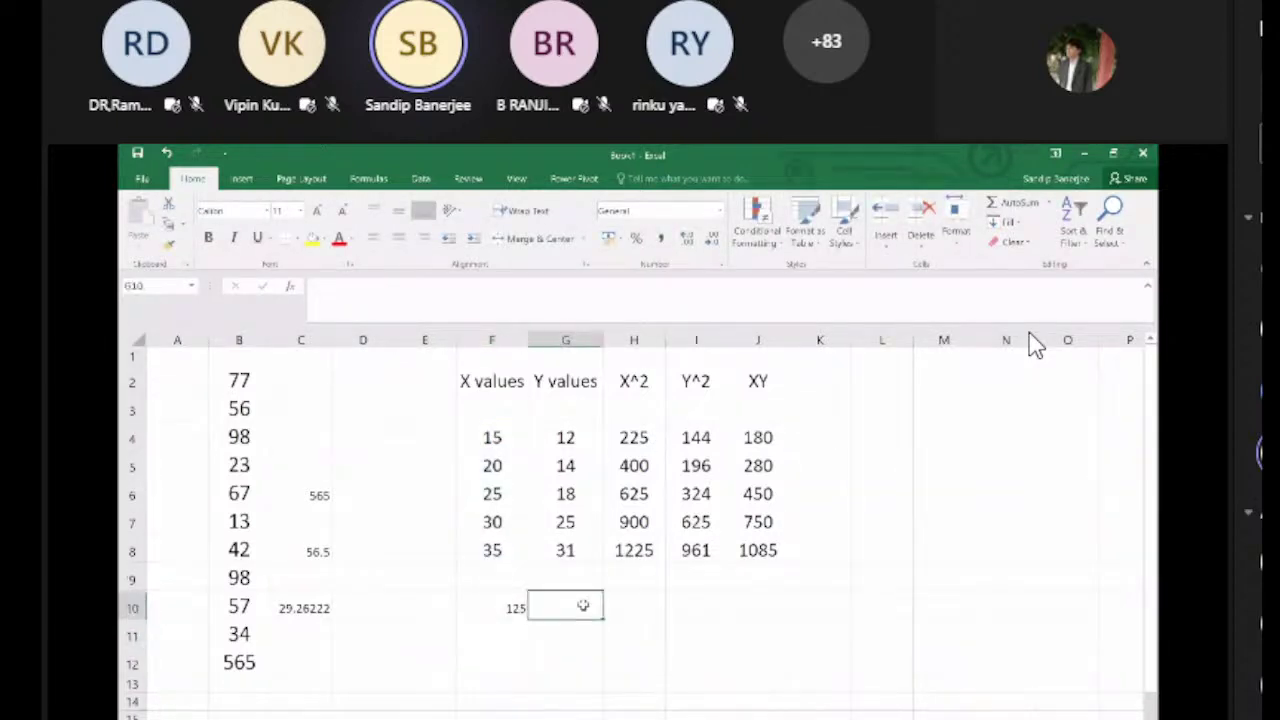
pyautogui.write('=')
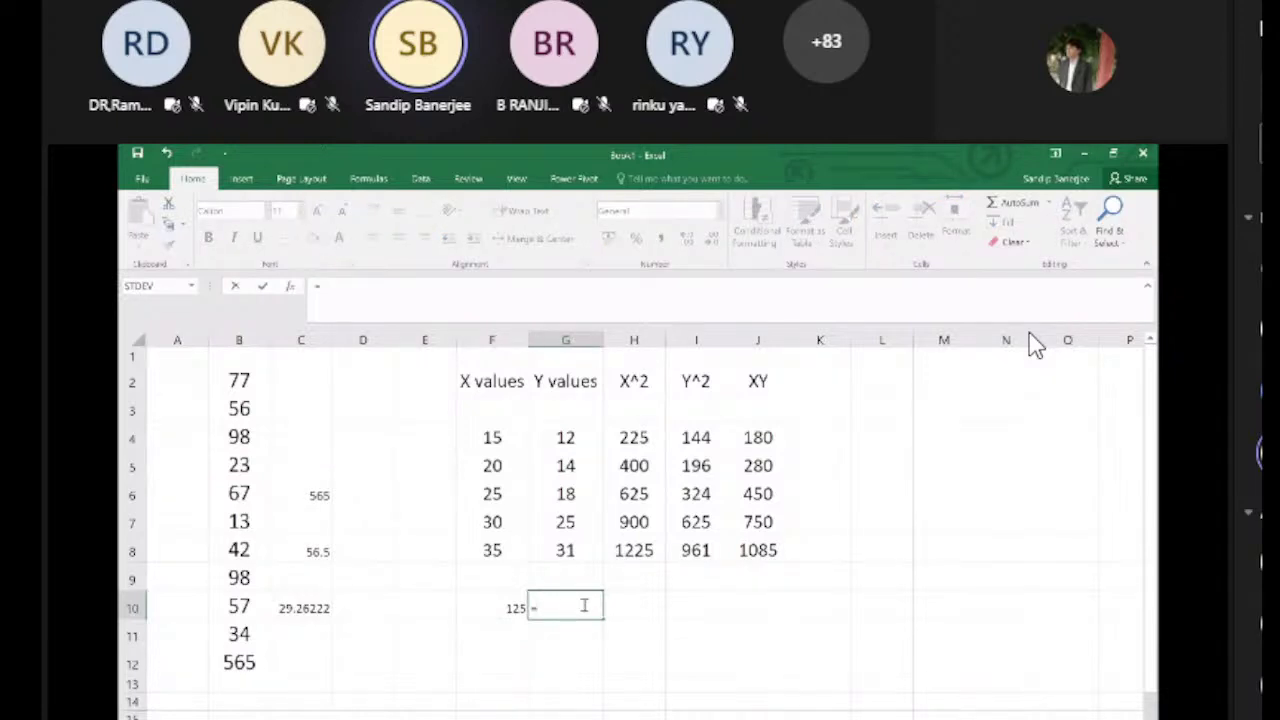
pyautogui.write('SUM(')
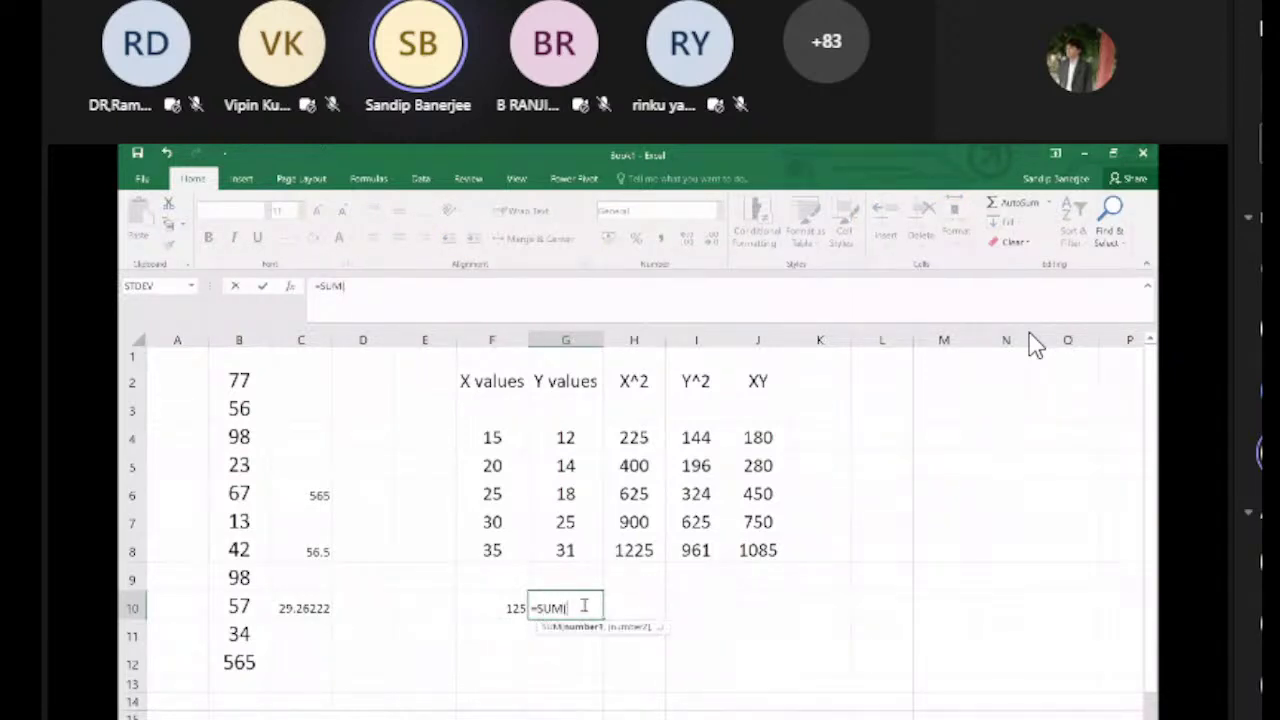
pyautogui.click(580, 434)
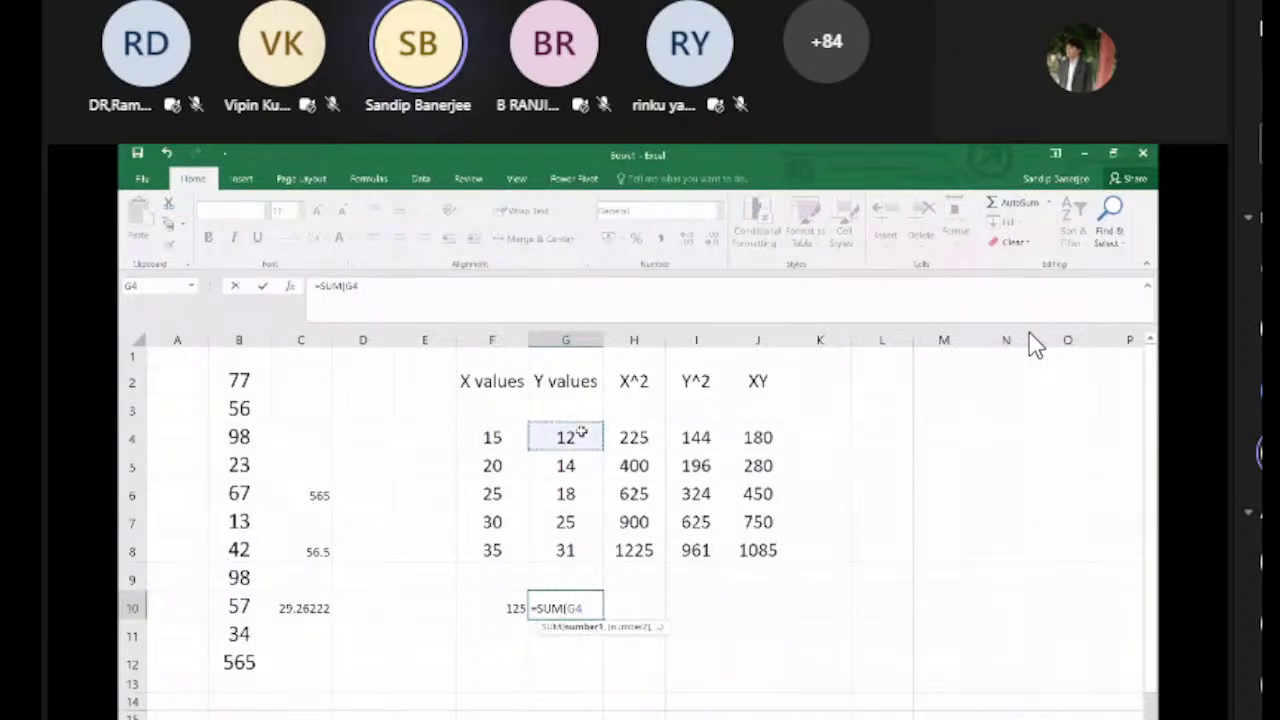
pyautogui.hotkey('shift', 'Down')
pyautogui.hotkey('shift', 'Down')
pyautogui.hotkey('shift', 'Down')
pyautogui.hotkey('shift', 'Down')
pyautogui.hotkey('shift', 'Down')
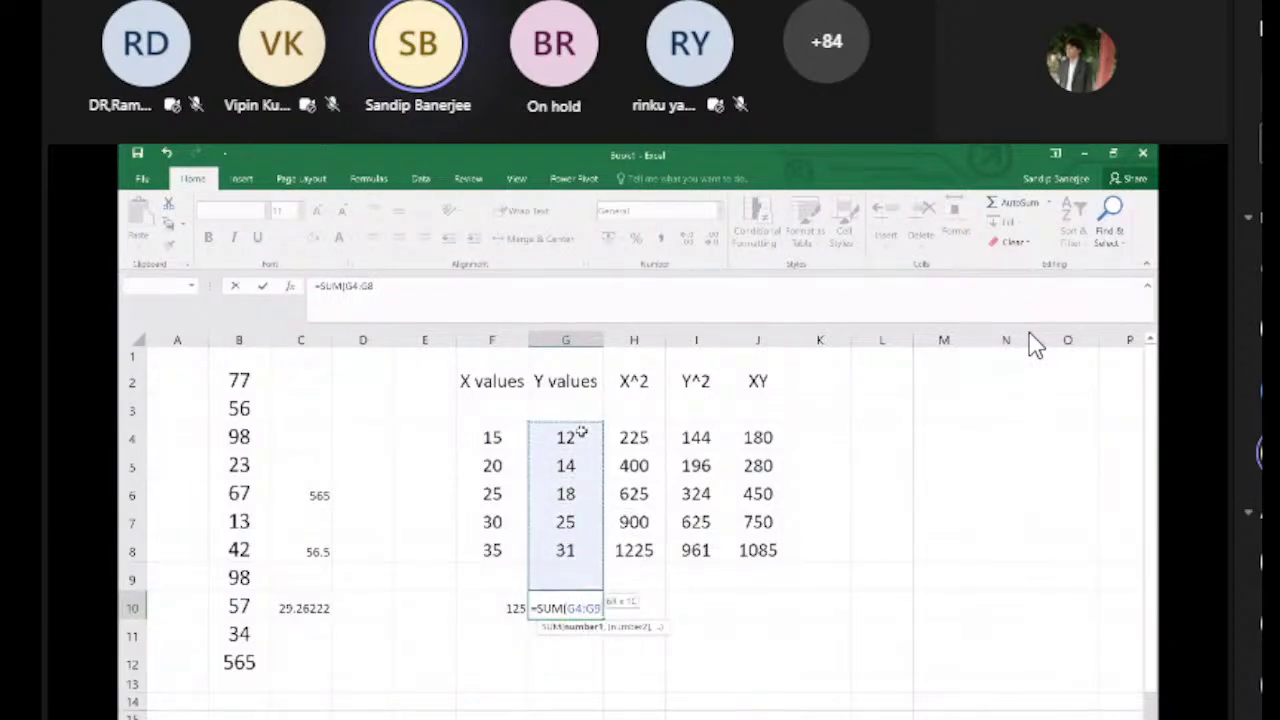
pyautogui.hotkey('shift', 'Up')
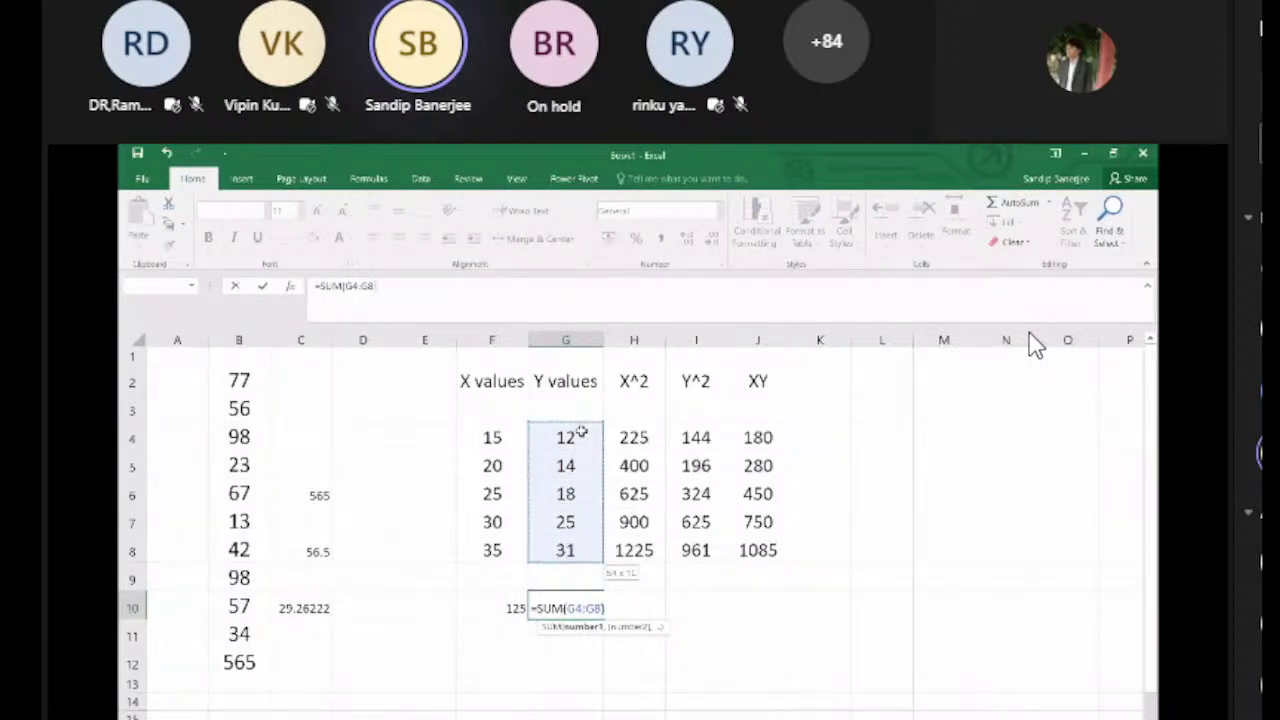
pyautogui.write(')')
pyautogui.press('Return')
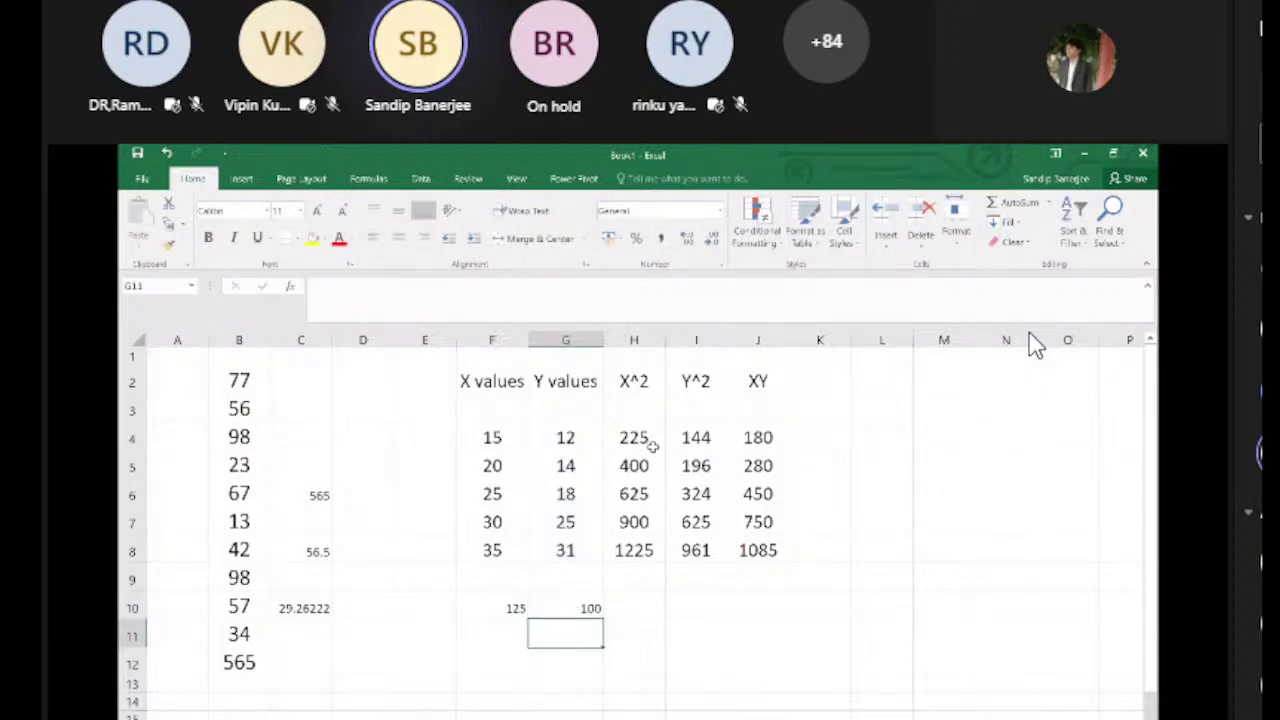
# Step: Total the X^2 column in H10 with =SUM(H4:H8), giving 3375
pyautogui.click(652, 446)
pyautogui.click(652, 611)
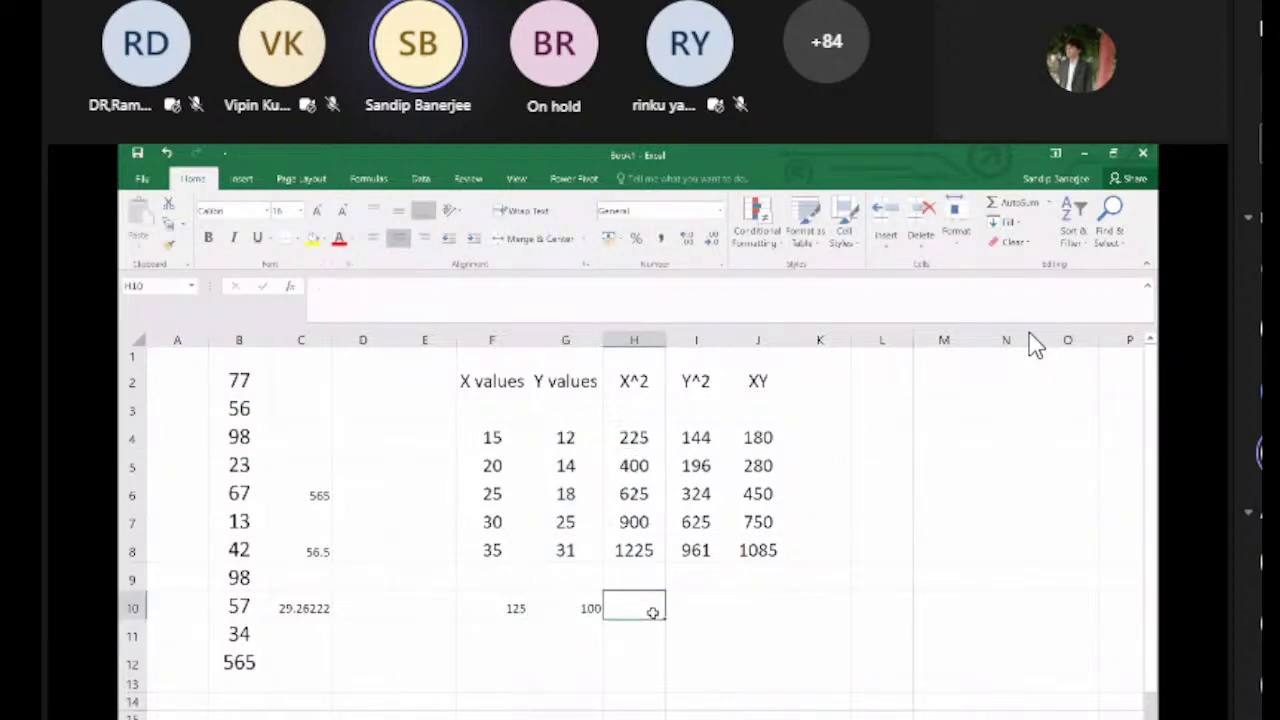
pyautogui.write('=')
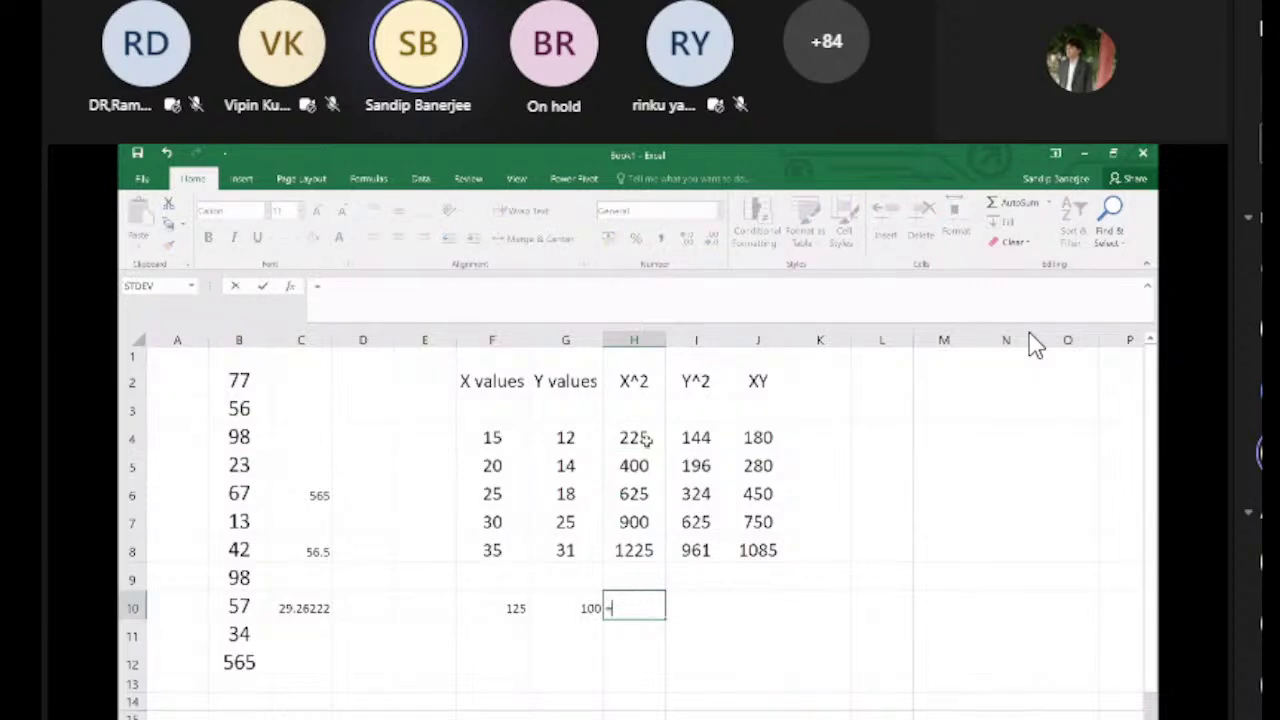
pyautogui.write('SUM(')
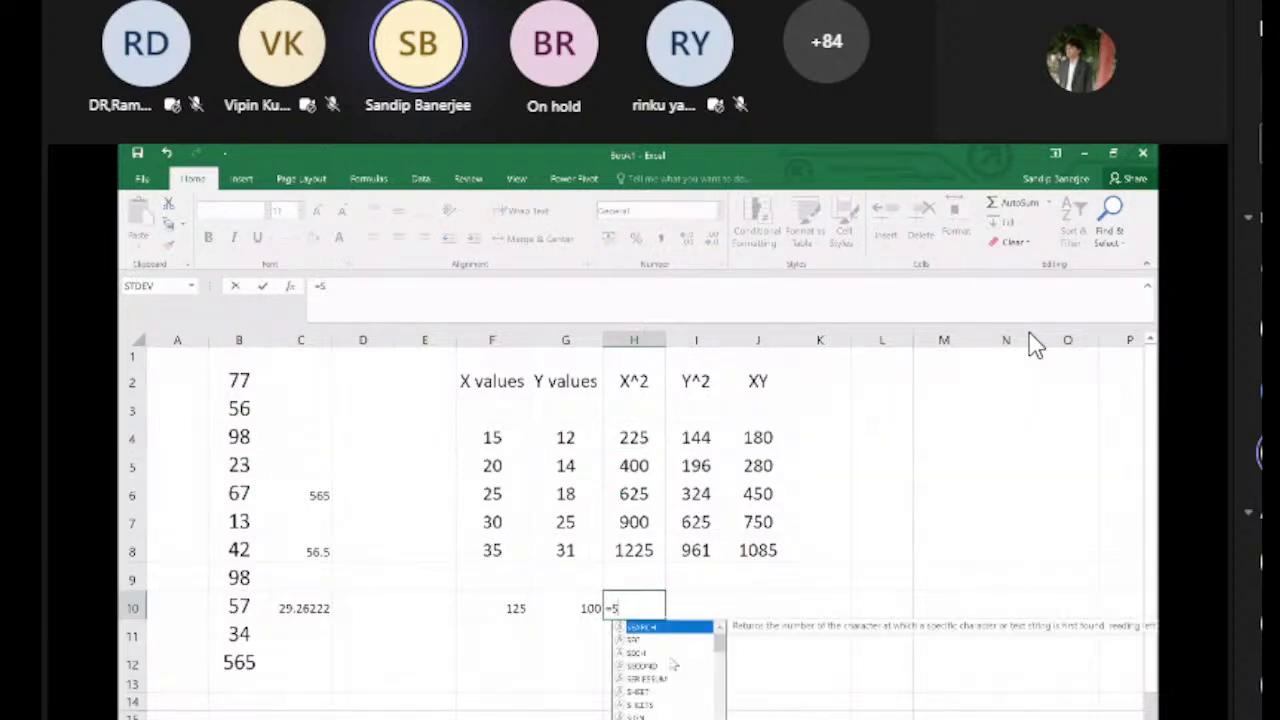
pyautogui.click(634, 432)
pyautogui.moveTo(634, 432); pyautogui.dragTo(634, 550)
pyautogui.press('Return')
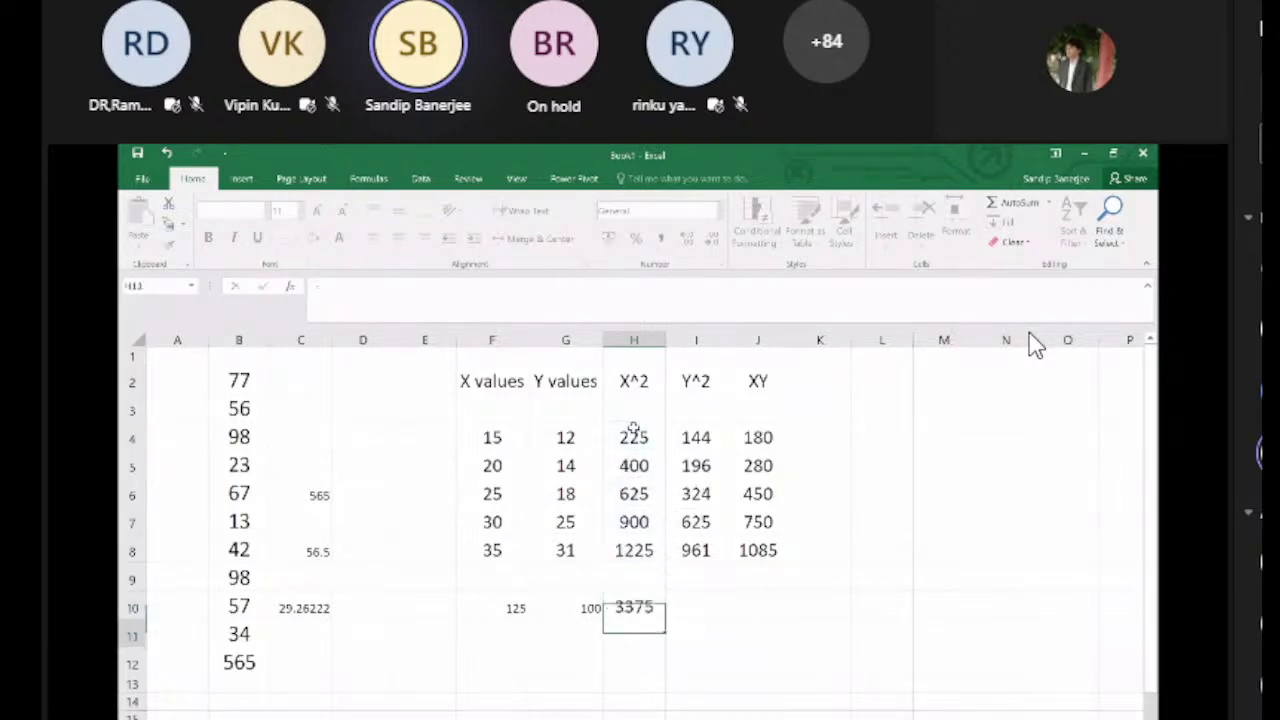
# Step: Total the Y^2 column in I10 with =SUM(I4:I8), giving 2250
pyautogui.click(702, 604)
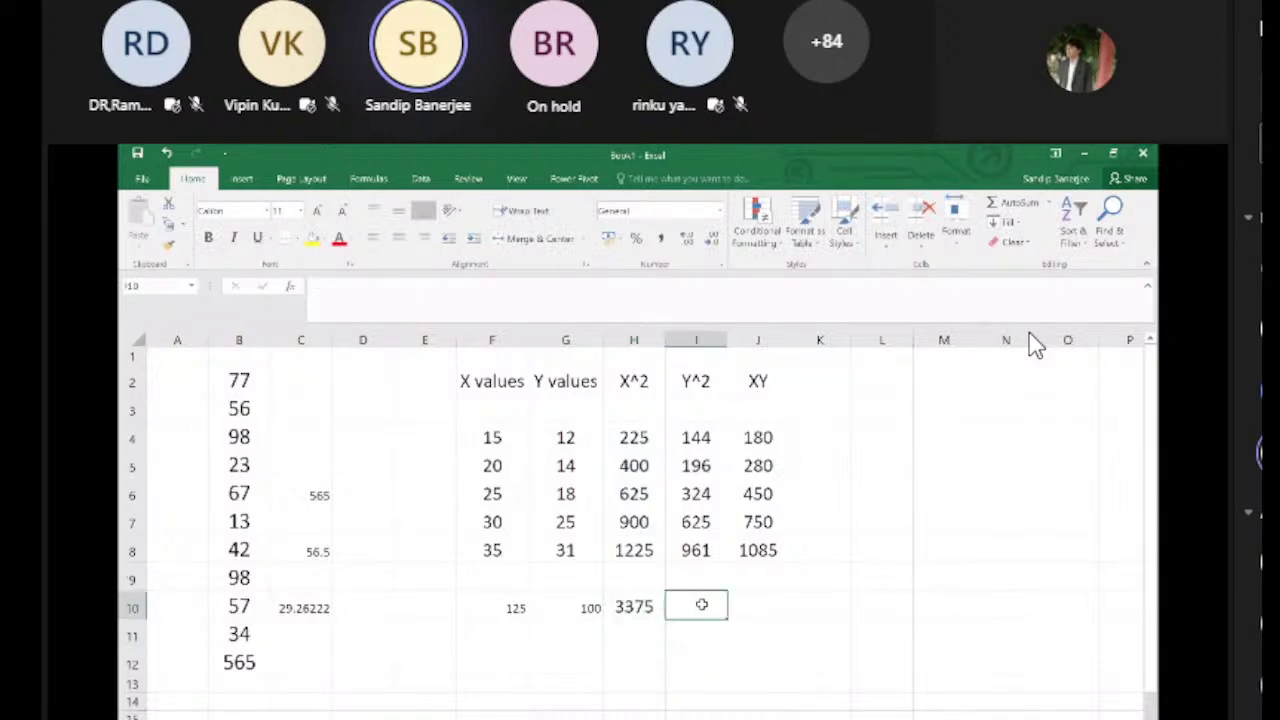
pyautogui.write('=')
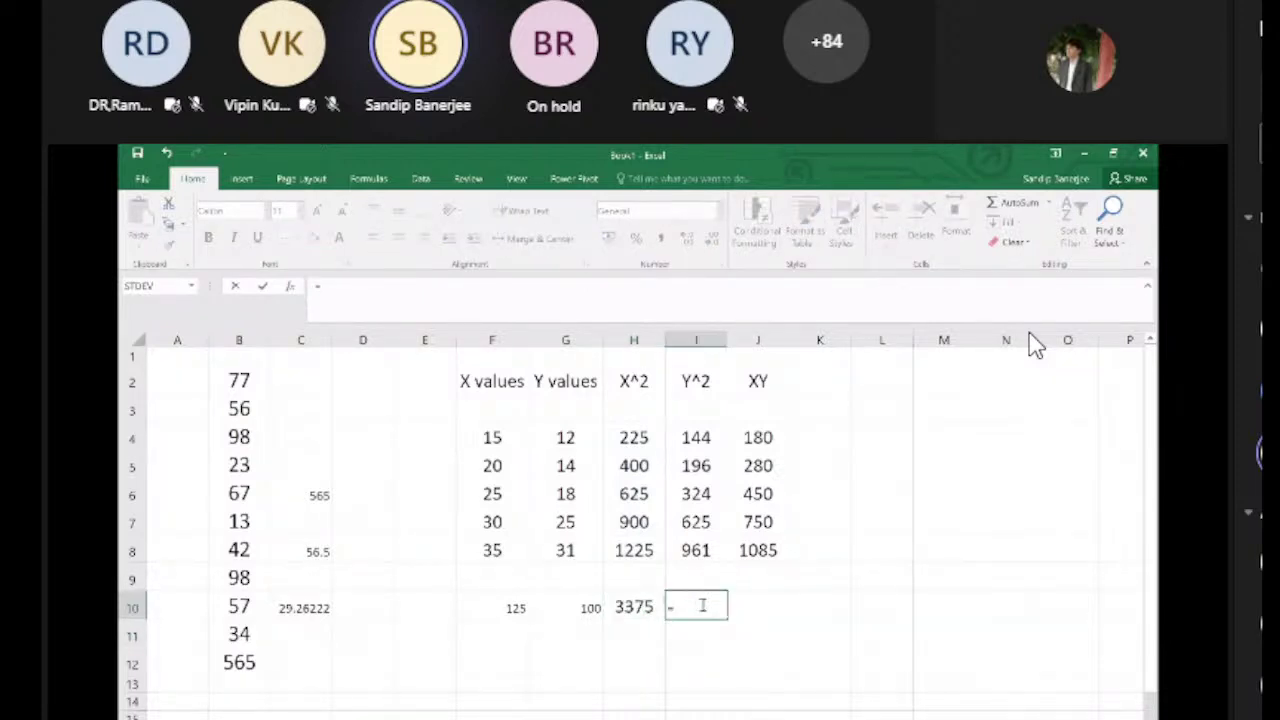
pyautogui.write('sum')
pyautogui.press('Tab')
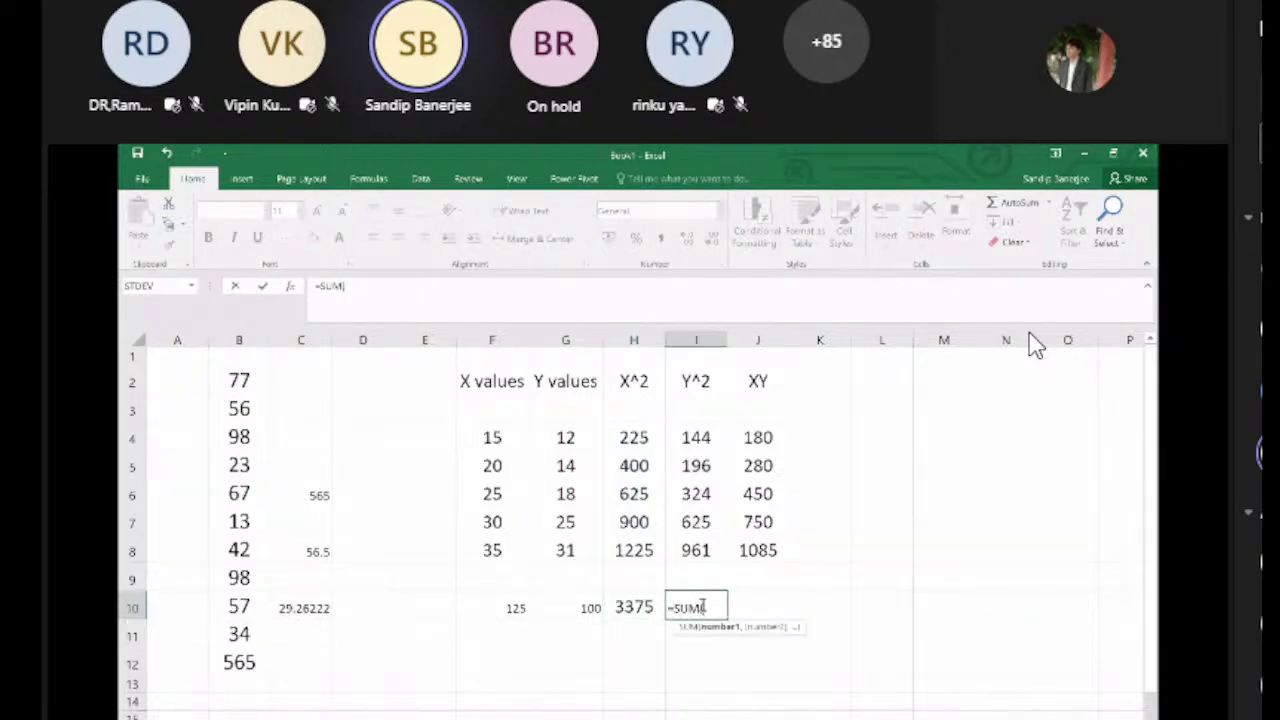
pyautogui.click(709, 437)
pyautogui.hotkey('shift', 'Down')
pyautogui.hotkey('shift', 'Down')
pyautogui.hotkey('shift', 'Down')
pyautogui.hotkey('shift', 'Down')
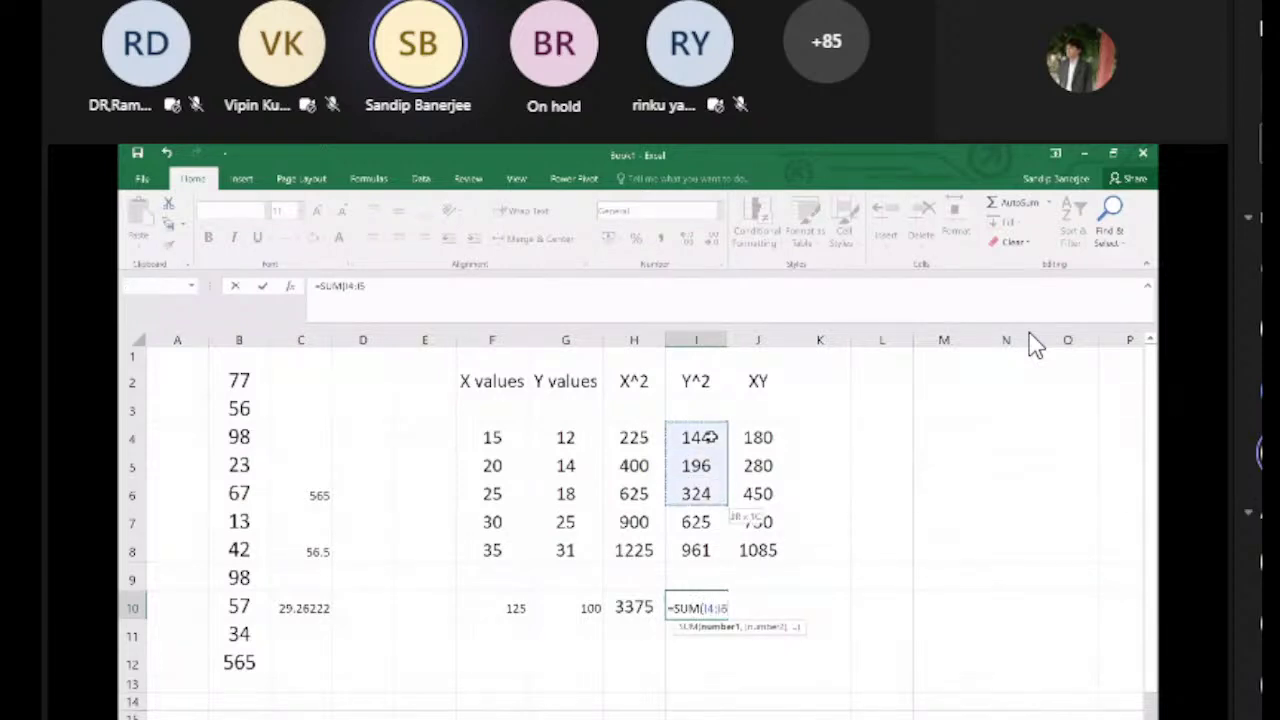
pyautogui.write(')')
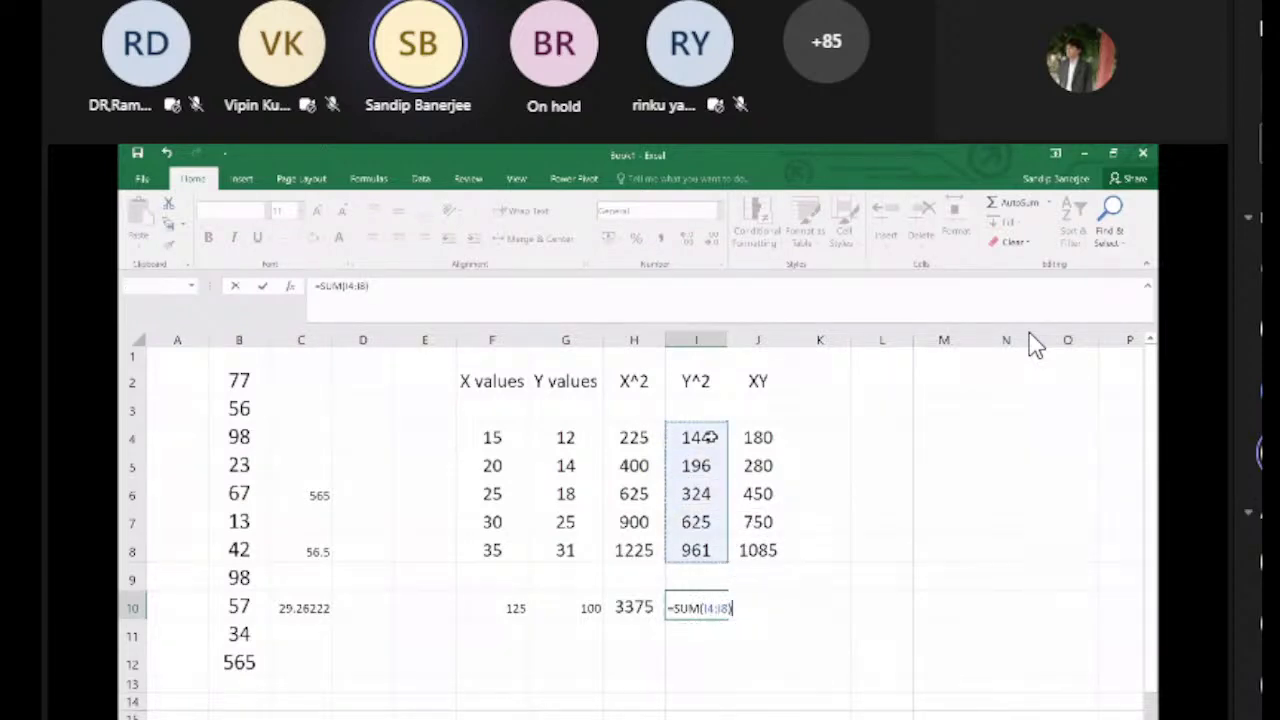
pyautogui.press('Return')
# Step: Total the XY column in J10 with =SUM(J4:J8), giving 2745
pyautogui.click(767, 609)
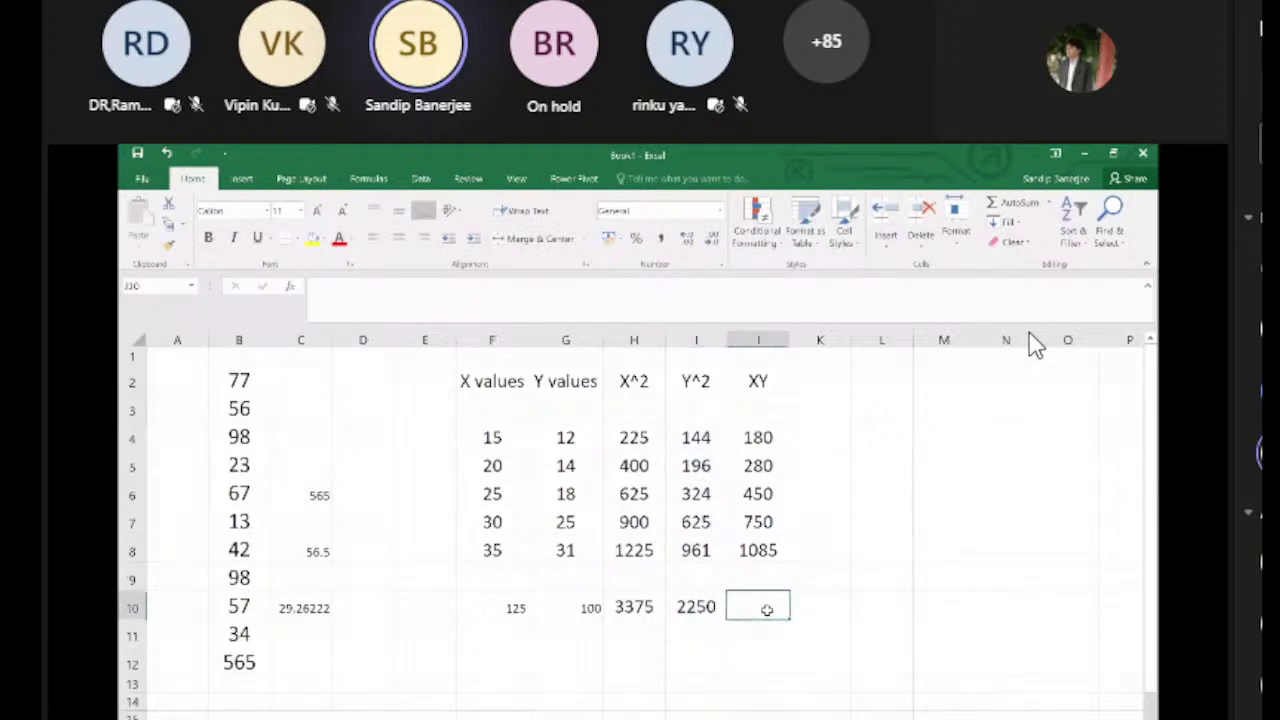
pyautogui.write('=SUM(')
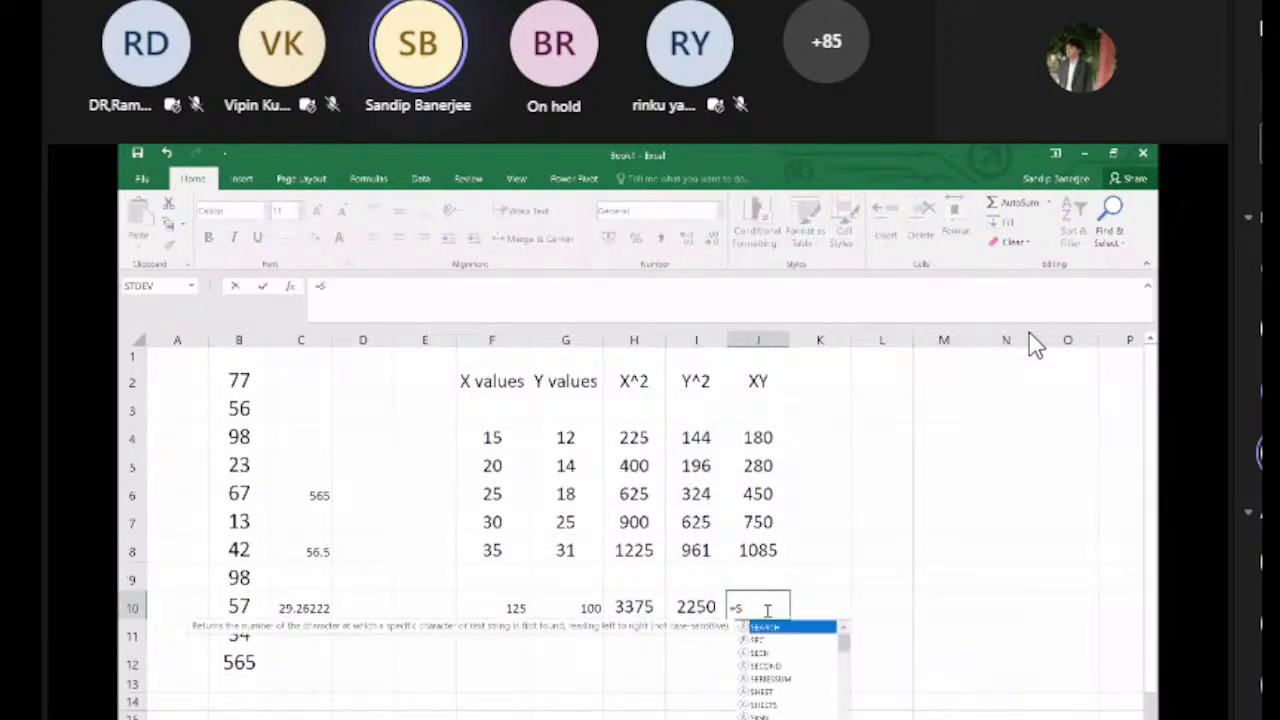
pyautogui.click(772, 437)
pyautogui.hotkey('shift', 'Down')
pyautogui.hotkey('shift', 'Down')
pyautogui.hotkey('shift', 'Down')
pyautogui.hotkey('shift', 'Down')
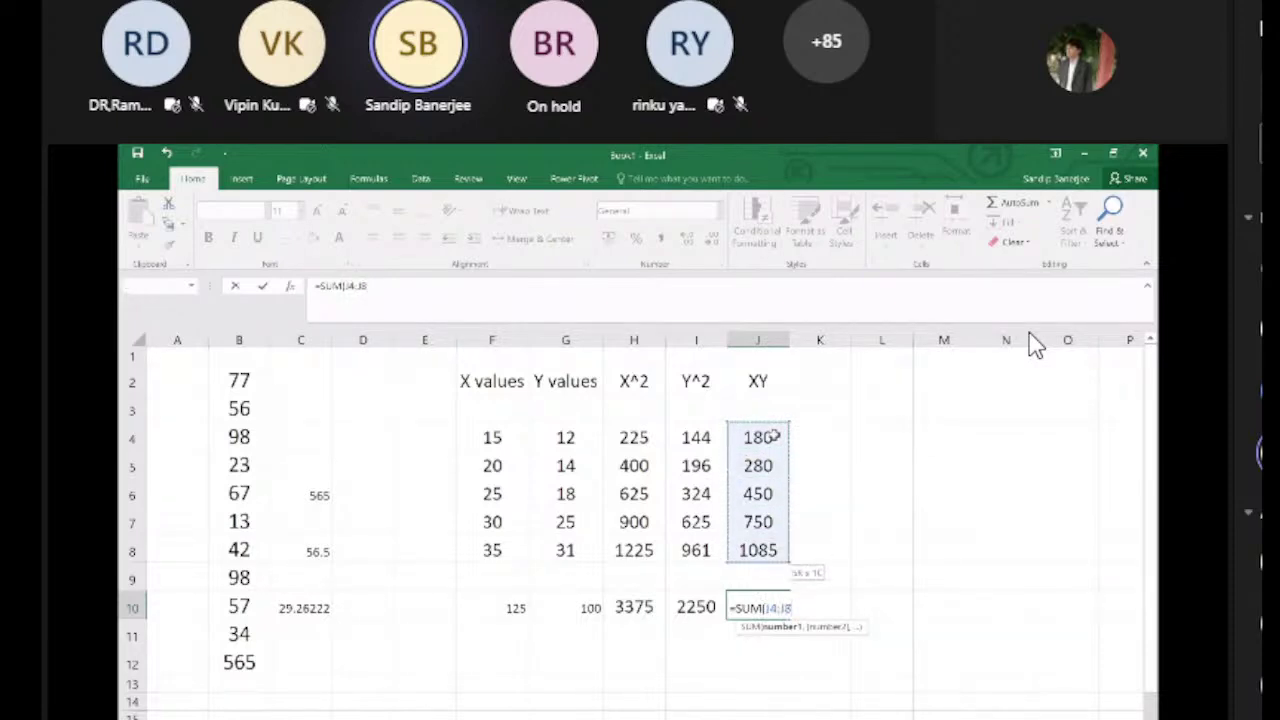
pyautogui.write(')')
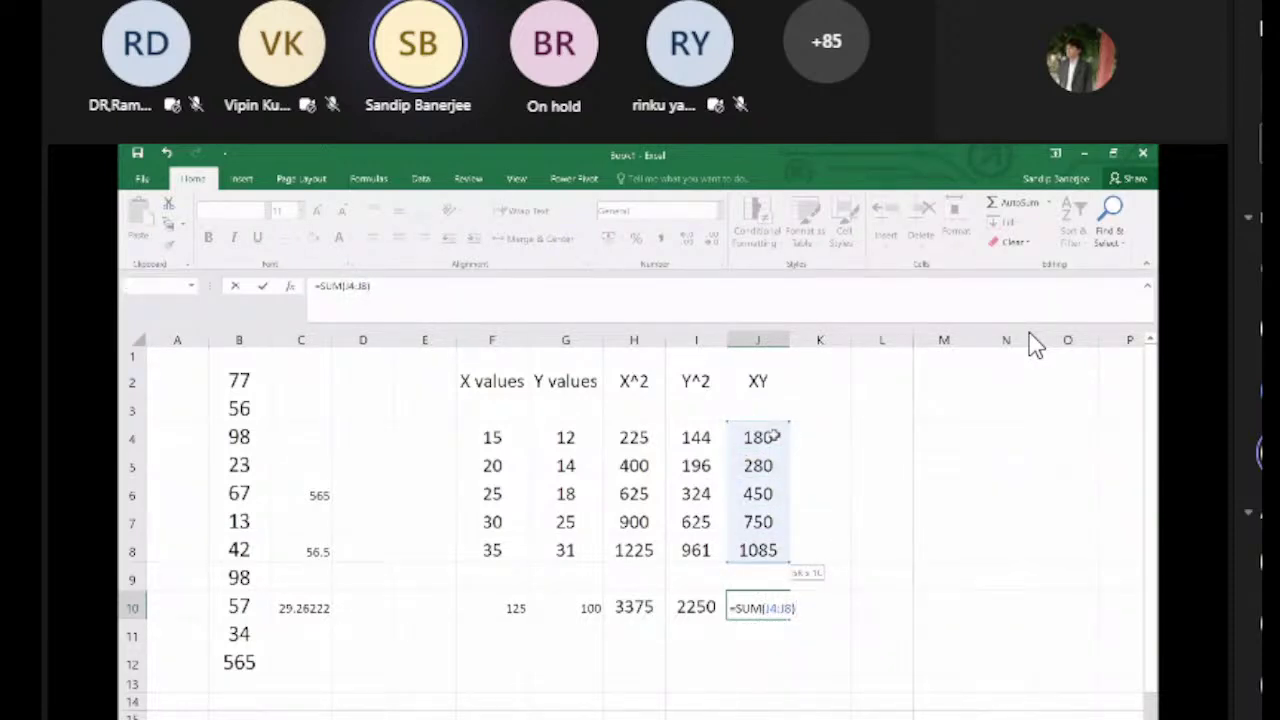
pyautogui.hotkey('ctrl', 'Return')
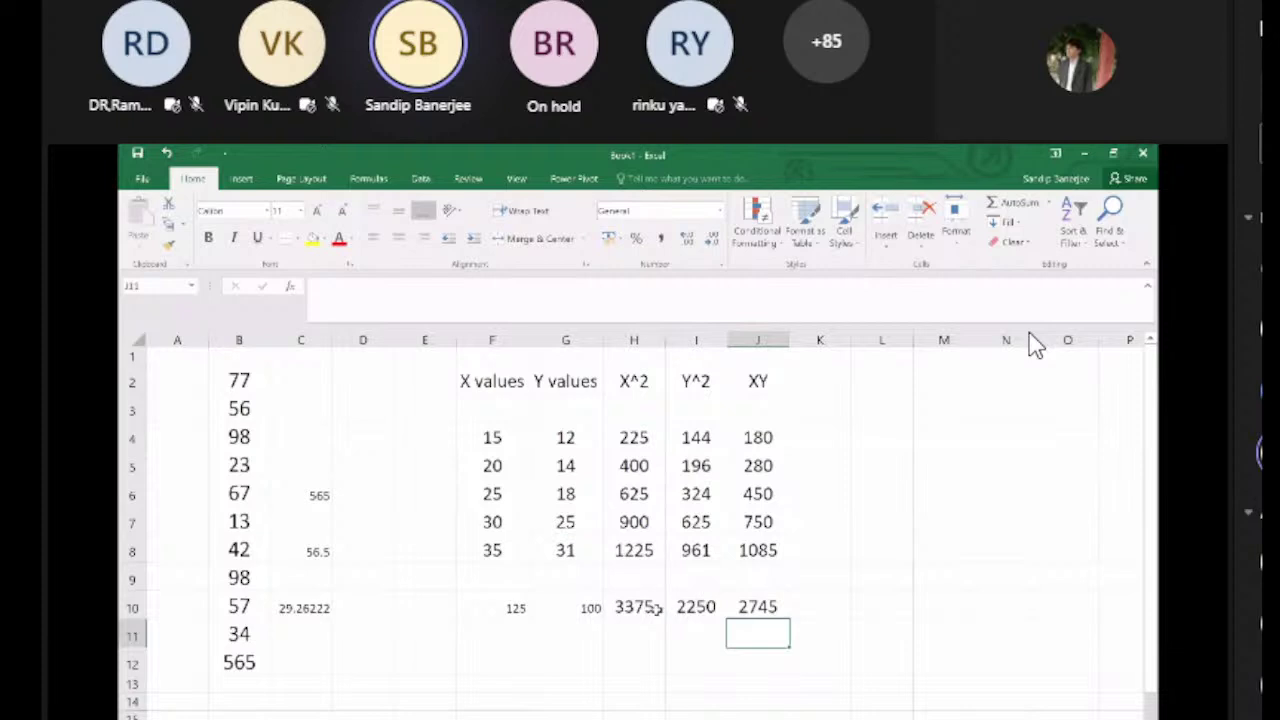
# Step: Centre the row-10 totals in F10:J10
pyautogui.click(500, 606)
pyautogui.moveTo(547, 607); pyautogui.dragTo(757, 607)
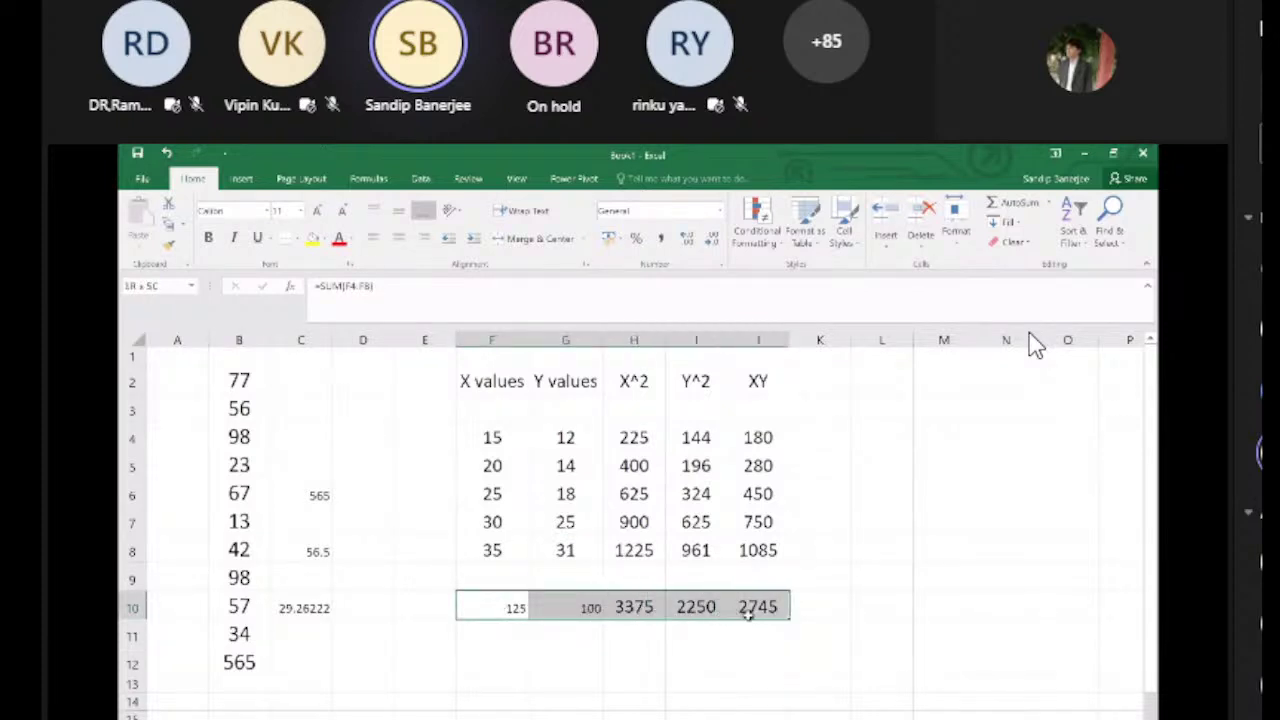
pyautogui.click(398, 237)
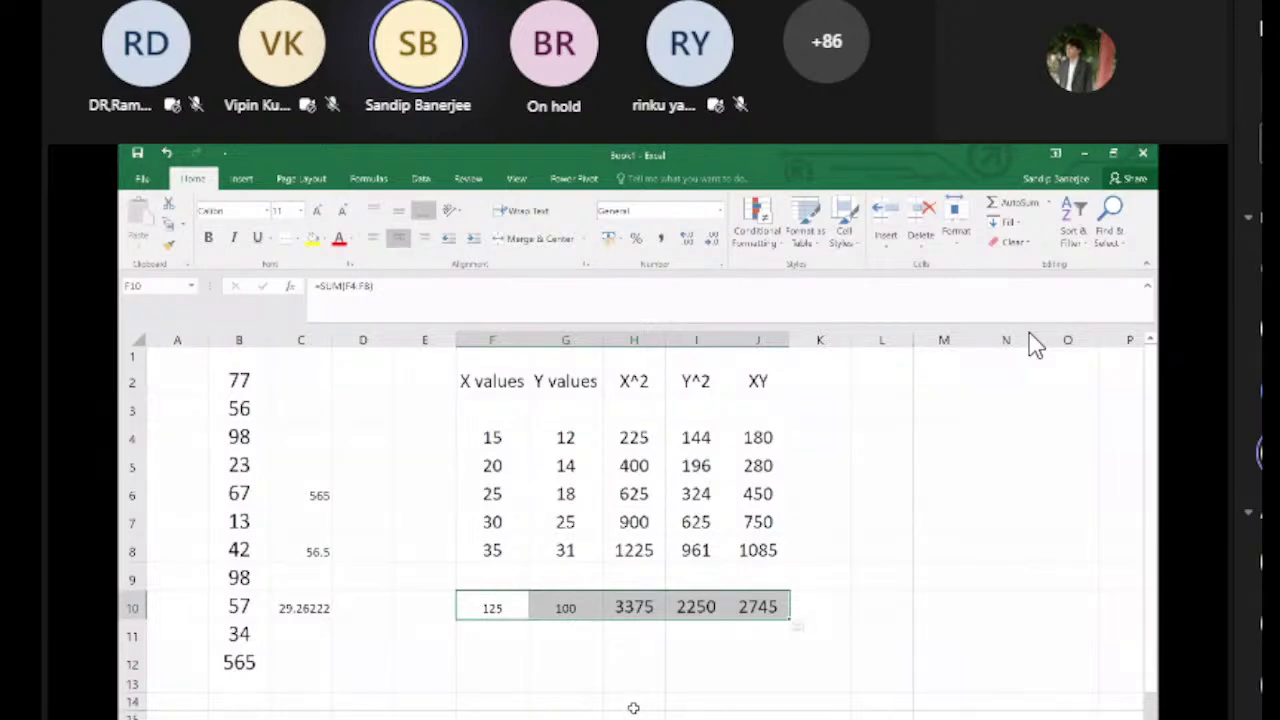
pyautogui.click(626, 609)
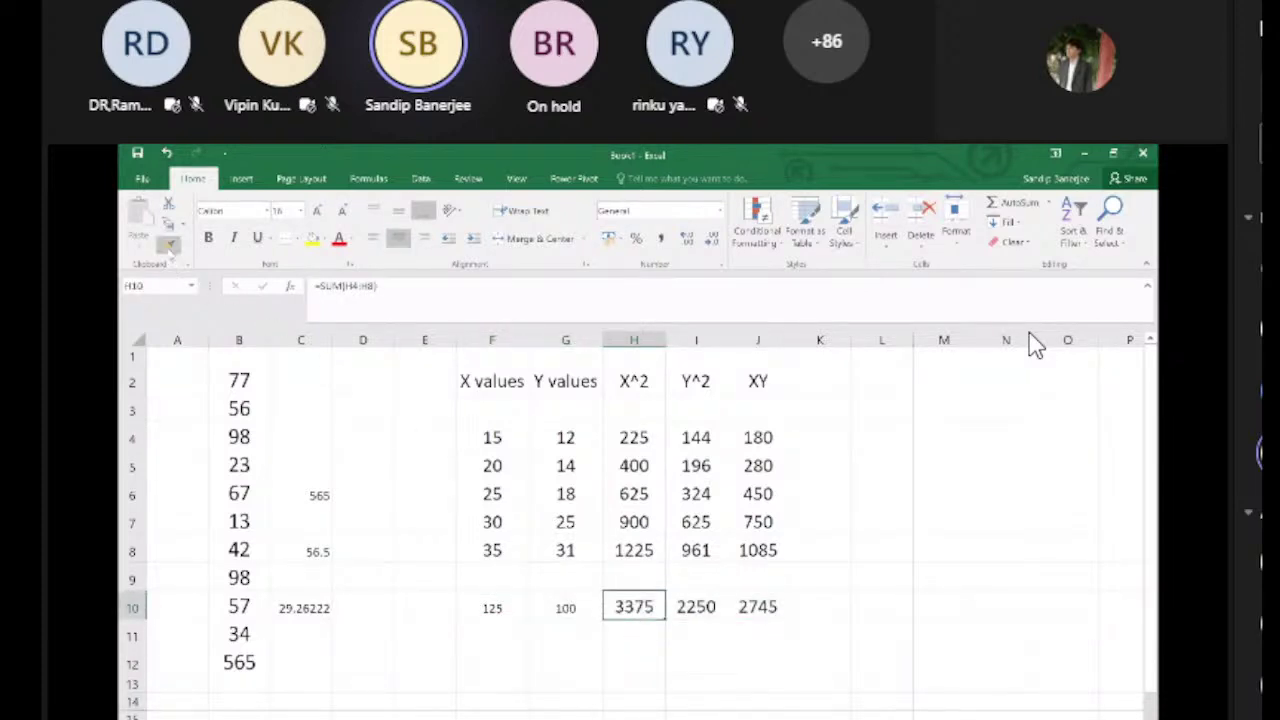
pyautogui.moveTo(490, 607); pyautogui.dragTo(563, 609)
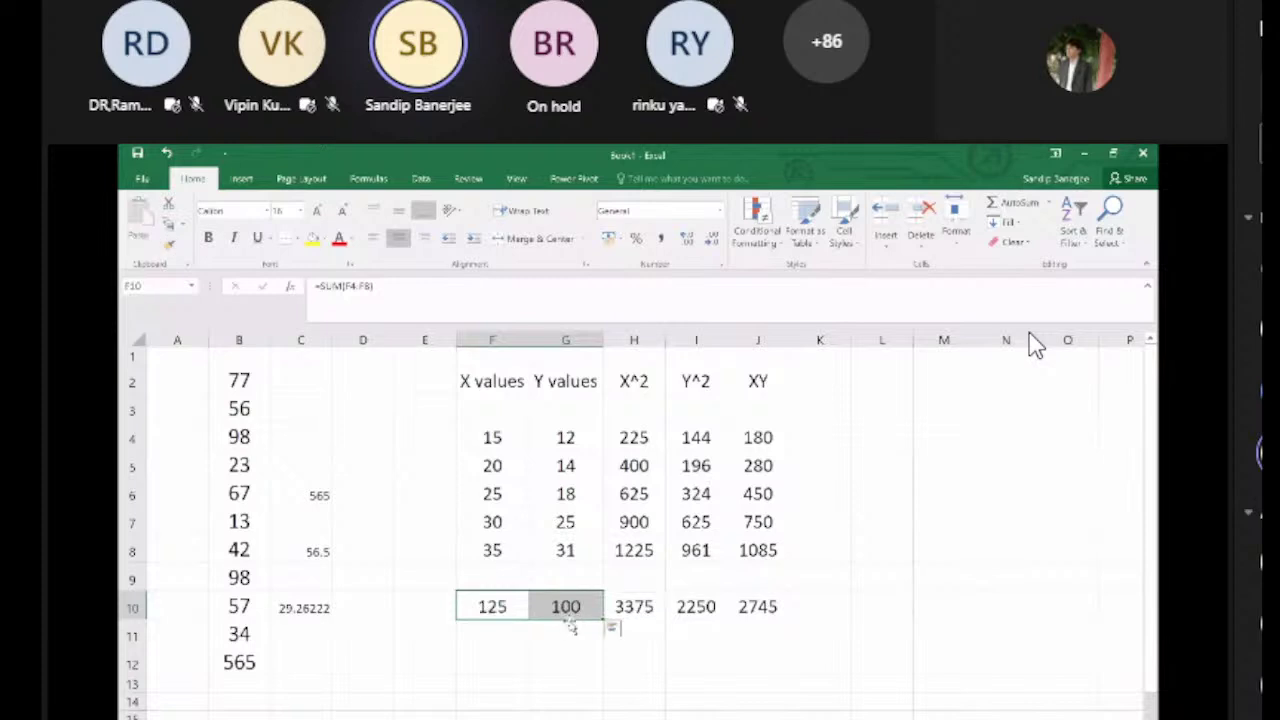
pyautogui.click(634, 684)
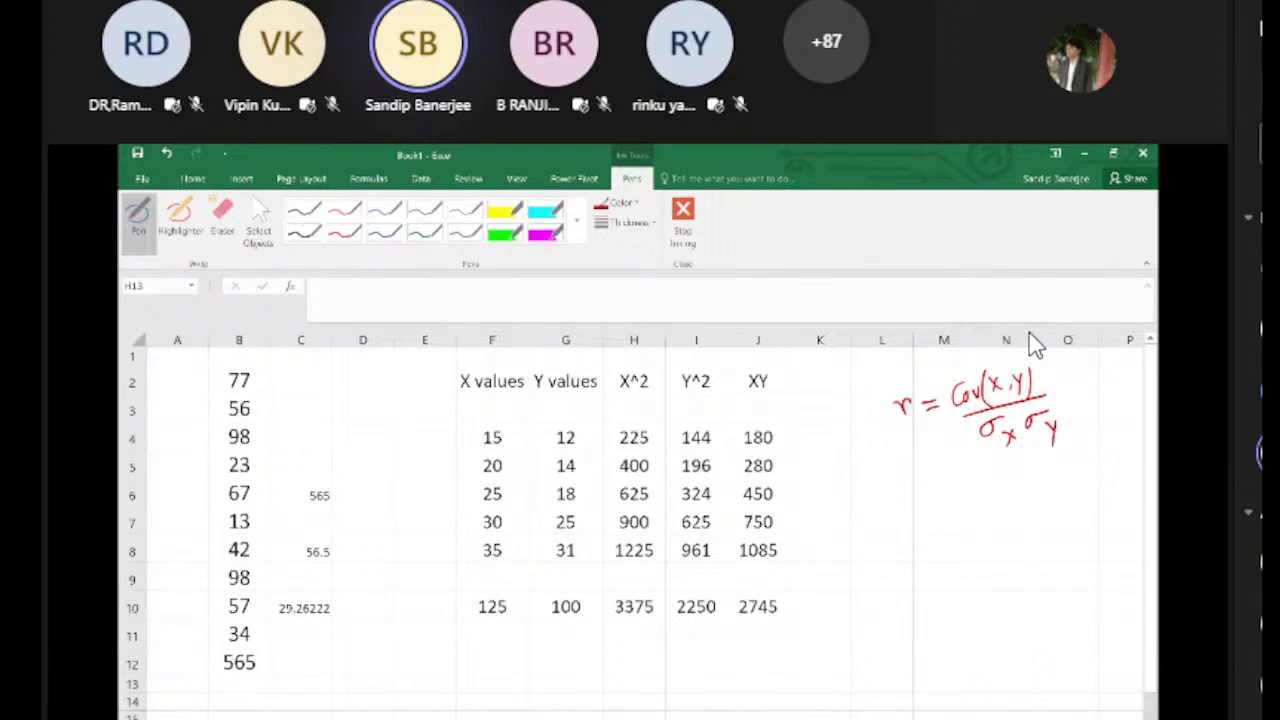
# Step: Underline 29.26222 in red ink and handwrite σx and σy labels below the table
pyautogui.moveTo(289, 627); pyautogui.dragTo(322, 612)
pyautogui.moveTo(486, 657)
pyautogui.mouseDown()
pyautogui.moveTo(500, 651)
pyautogui.moveTo(490, 676)
pyautogui.mouseUp()
pyautogui.moveTo(494, 697)
pyautogui.mouseDown()
pyautogui.moveTo(488, 707)
pyautogui.moveTo(507, 694)
pyautogui.moveTo(503, 718)
pyautogui.mouseUp()
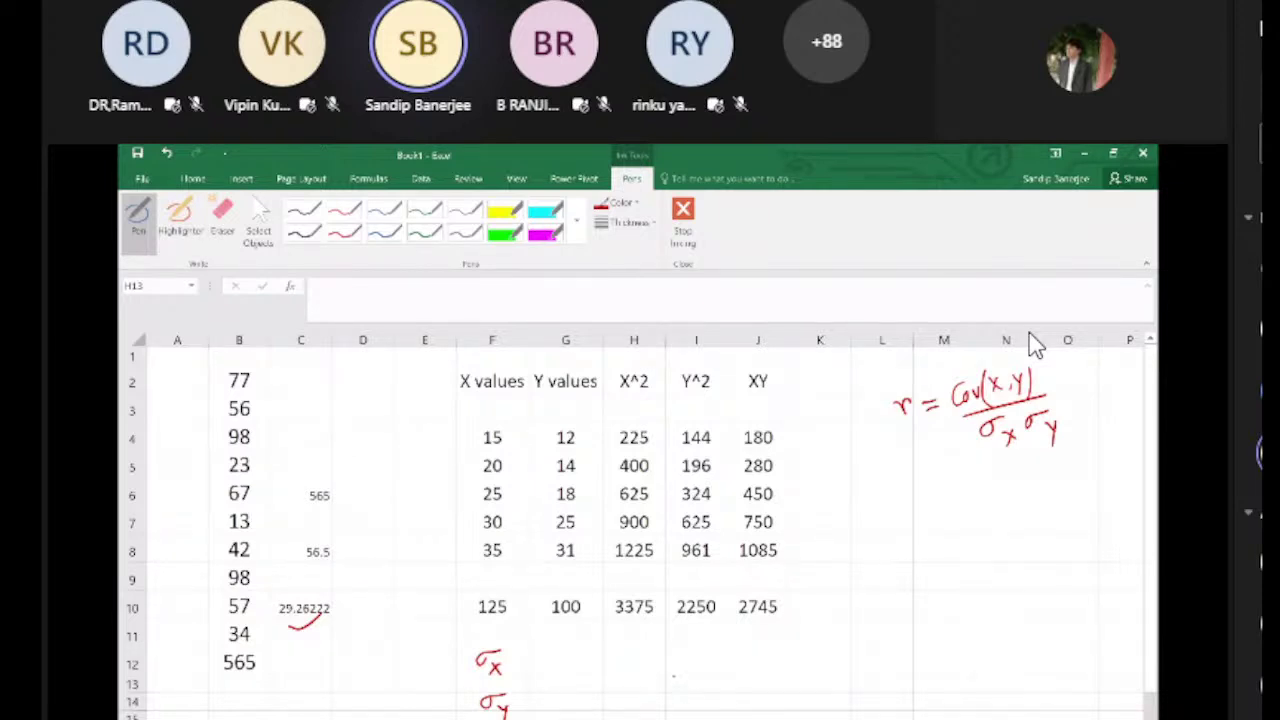
# Step: Handwrite 'Cov(x,y) =' in red near cell H13 and leave ink mode
pyautogui.moveTo(677, 674)
pyautogui.mouseDown()
pyautogui.moveTo(670, 694)
pyautogui.moveTo(694, 680)
pyautogui.moveTo(714, 694)
pyautogui.mouseUp()
pyautogui.click(706, 680)
pyautogui.moveTo(712, 672)
pyautogui.mouseDown()
pyautogui.moveTo(702, 692)
pyautogui.moveTo(722, 688)
pyautogui.mouseUp()
pyautogui.moveTo(728, 676)
pyautogui.mouseDown()
pyautogui.moveTo(722, 700)
pyautogui.moveTo(735, 712)
pyautogui.moveTo(704, 708)
pyautogui.moveTo(771, 681)
pyautogui.mouseUp()
pyautogui.moveTo(757, 689); pyautogui.dragTo(772, 689)
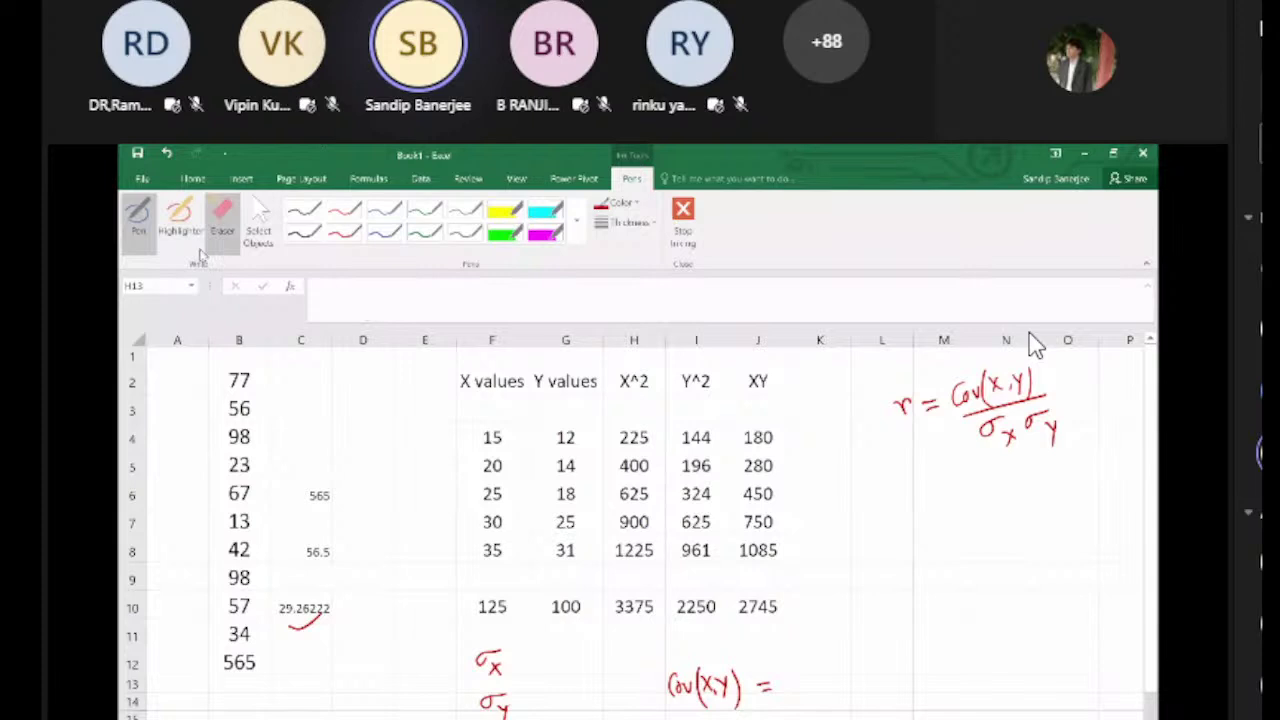
pyautogui.click(193, 179)
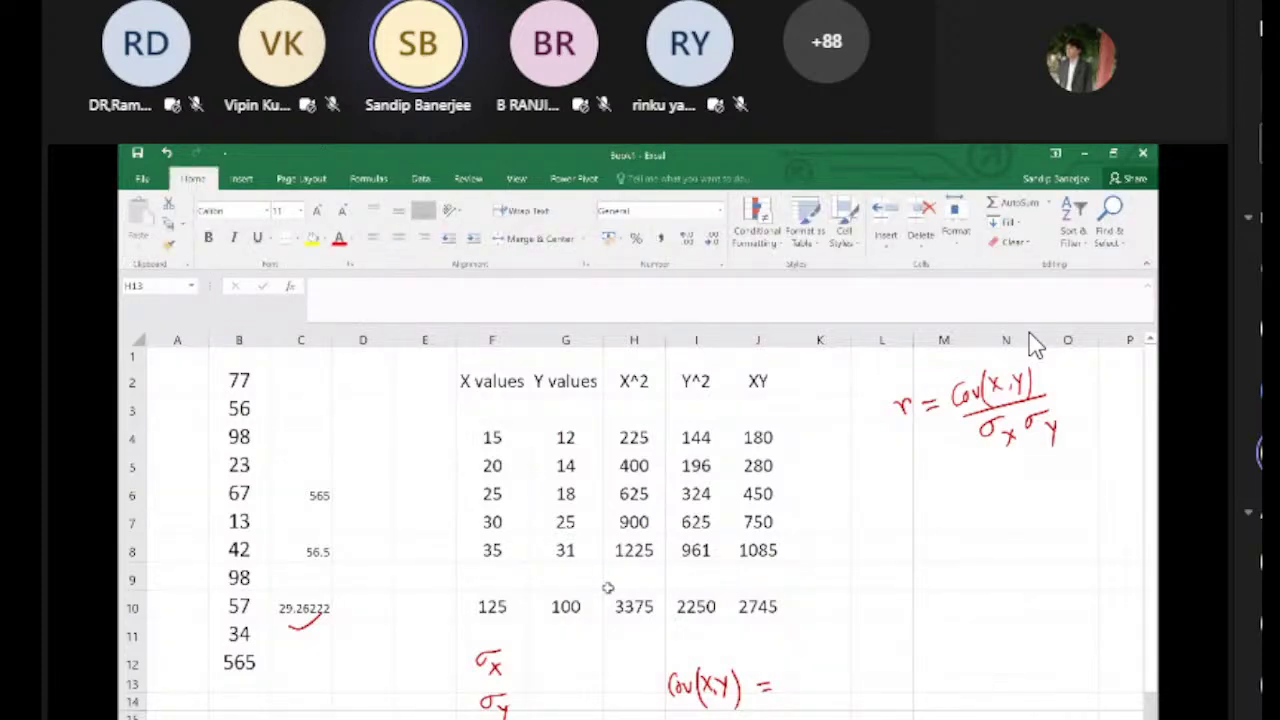
# Step: Enter =STDEV(F4:F8) in G12 through Insert Function, giving σx = 7.90569415
pyautogui.click(551, 657)
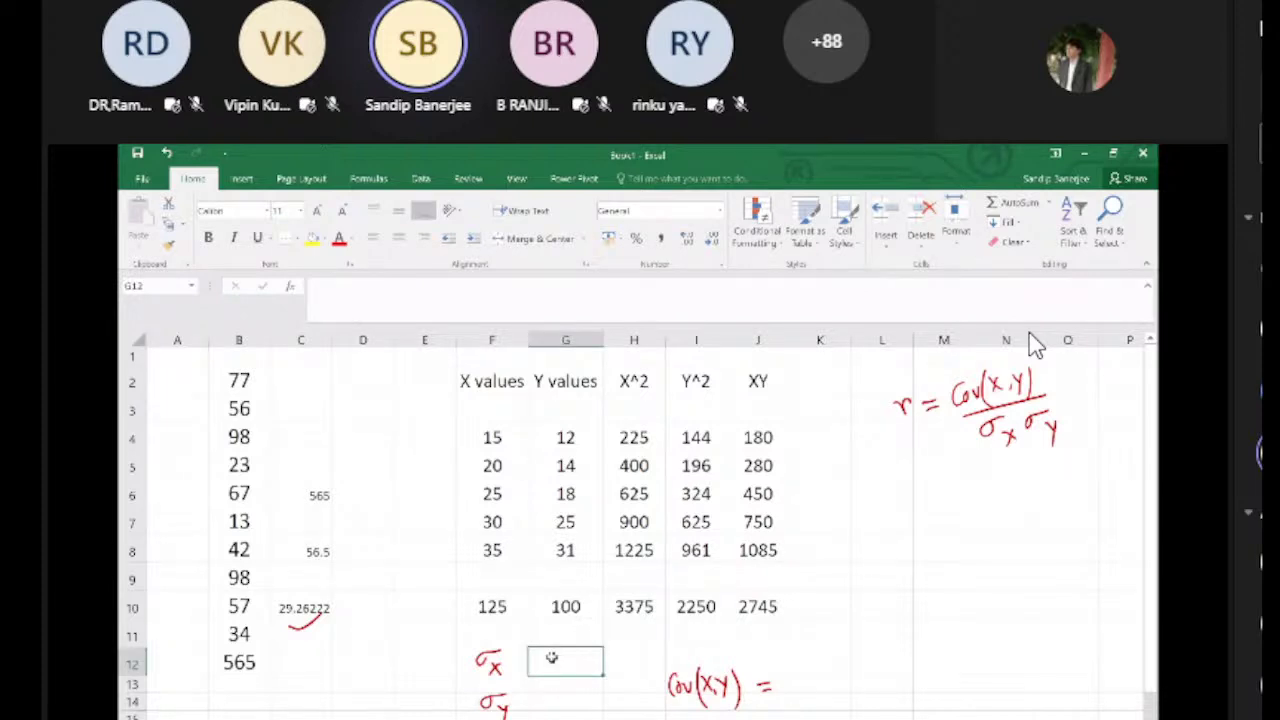
pyautogui.write('=')
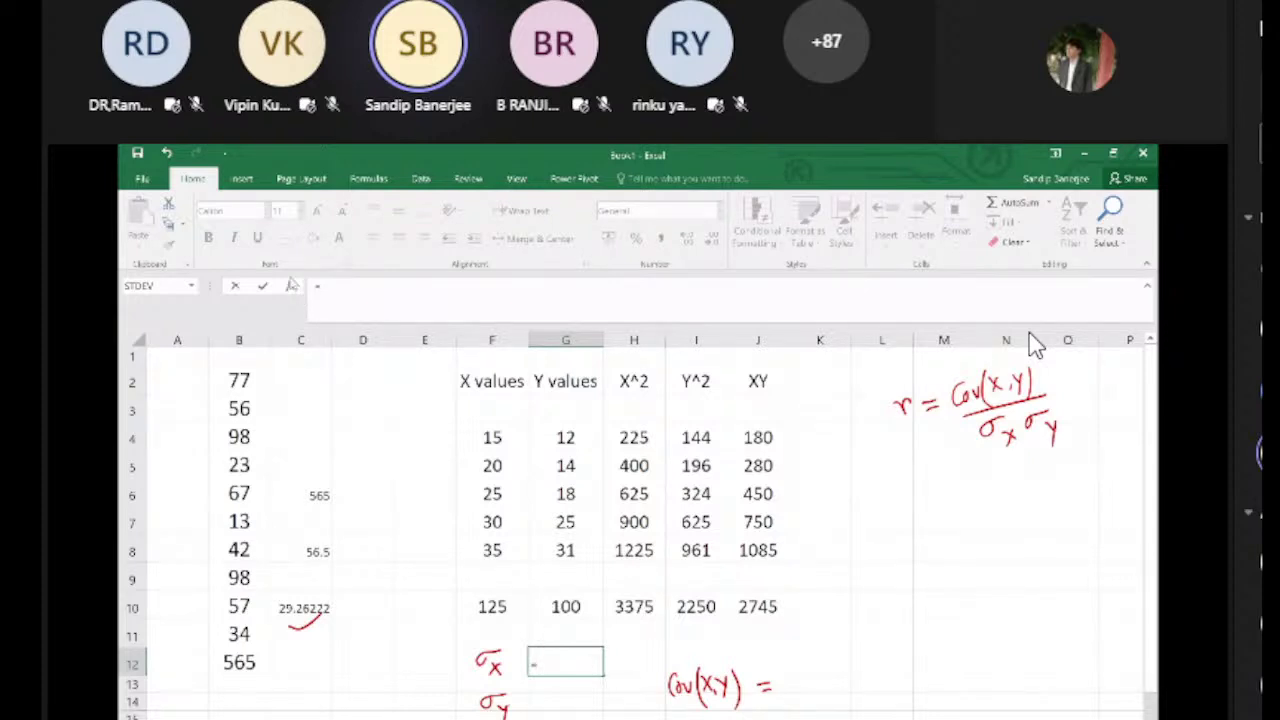
pyautogui.click(291, 287)
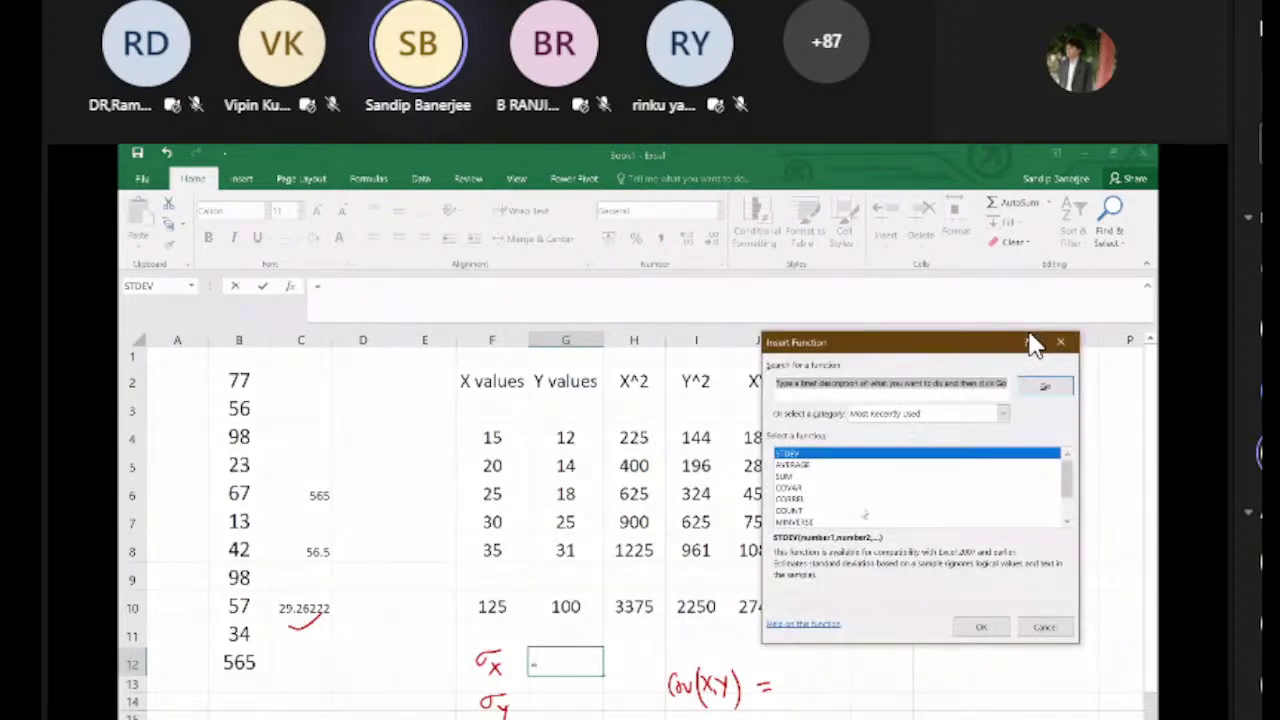
pyautogui.doubleClick(790, 455)
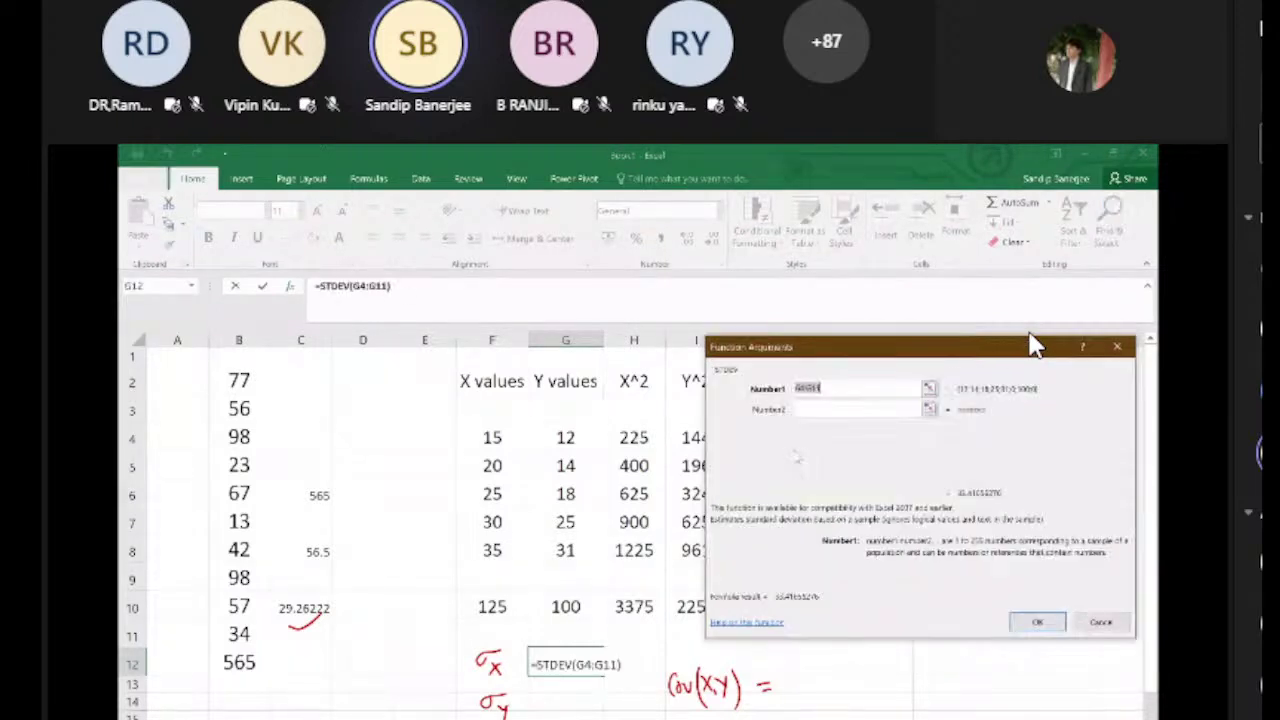
pyautogui.click(500, 437)
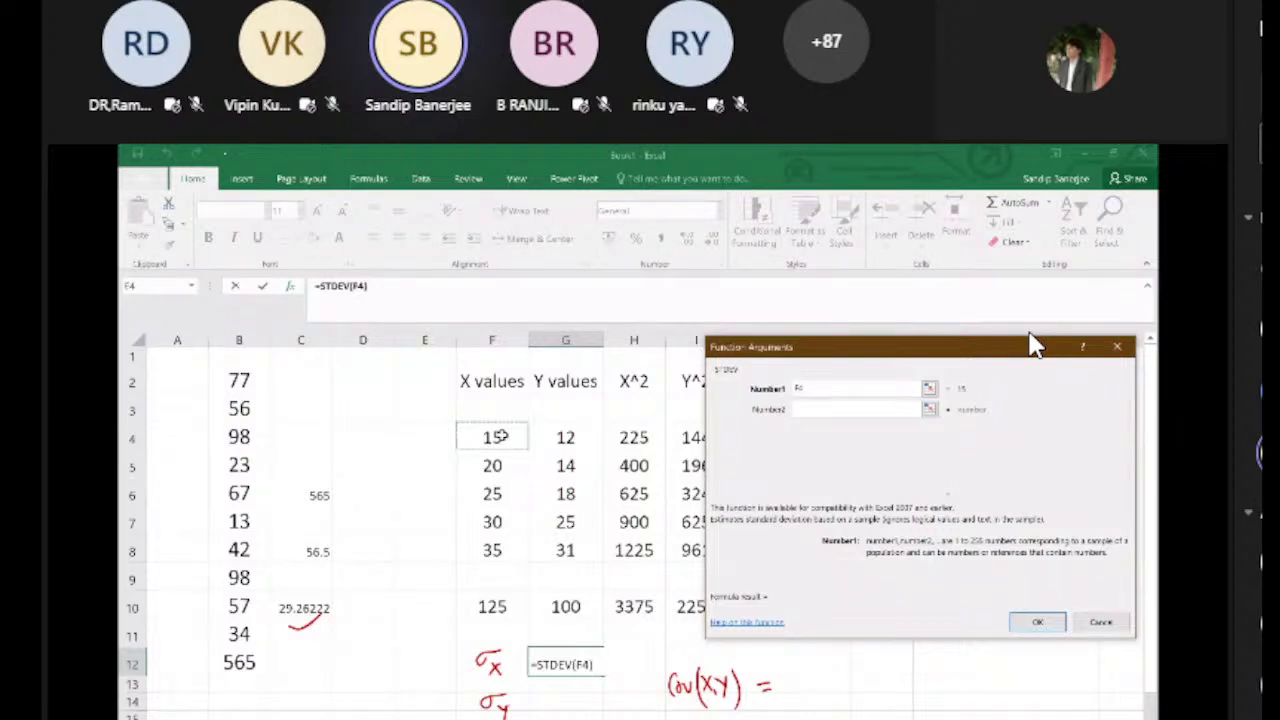
pyautogui.hotkey('shift', 'Down')
pyautogui.hotkey('shift', 'Down')
pyautogui.hotkey('shift', 'Down')
pyautogui.hotkey('shift', 'Down')
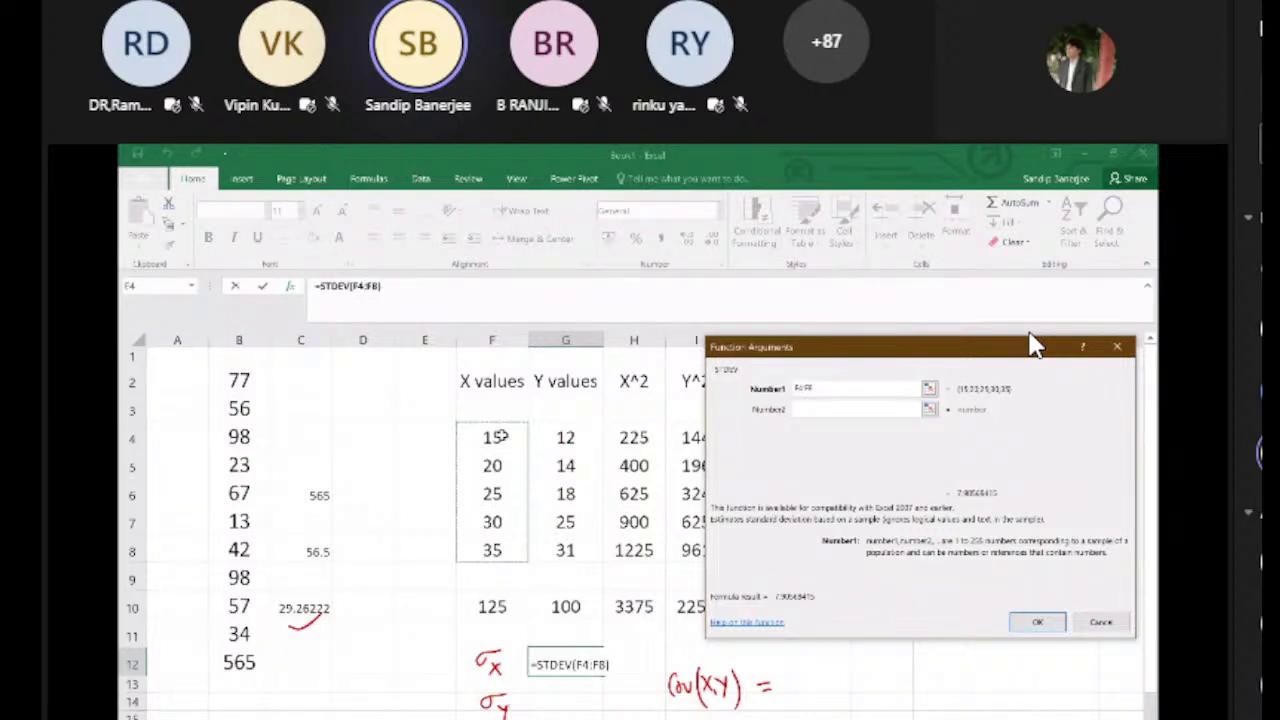
pyautogui.write(')')
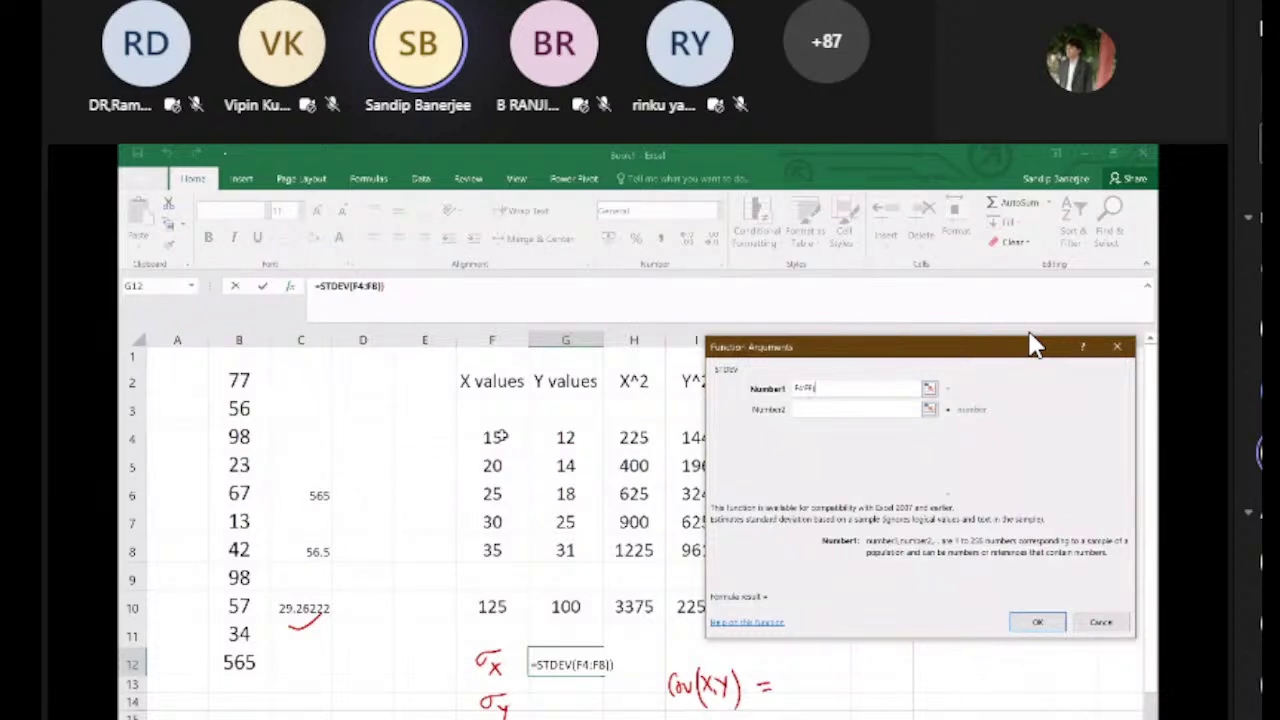
pyautogui.click(387, 288)
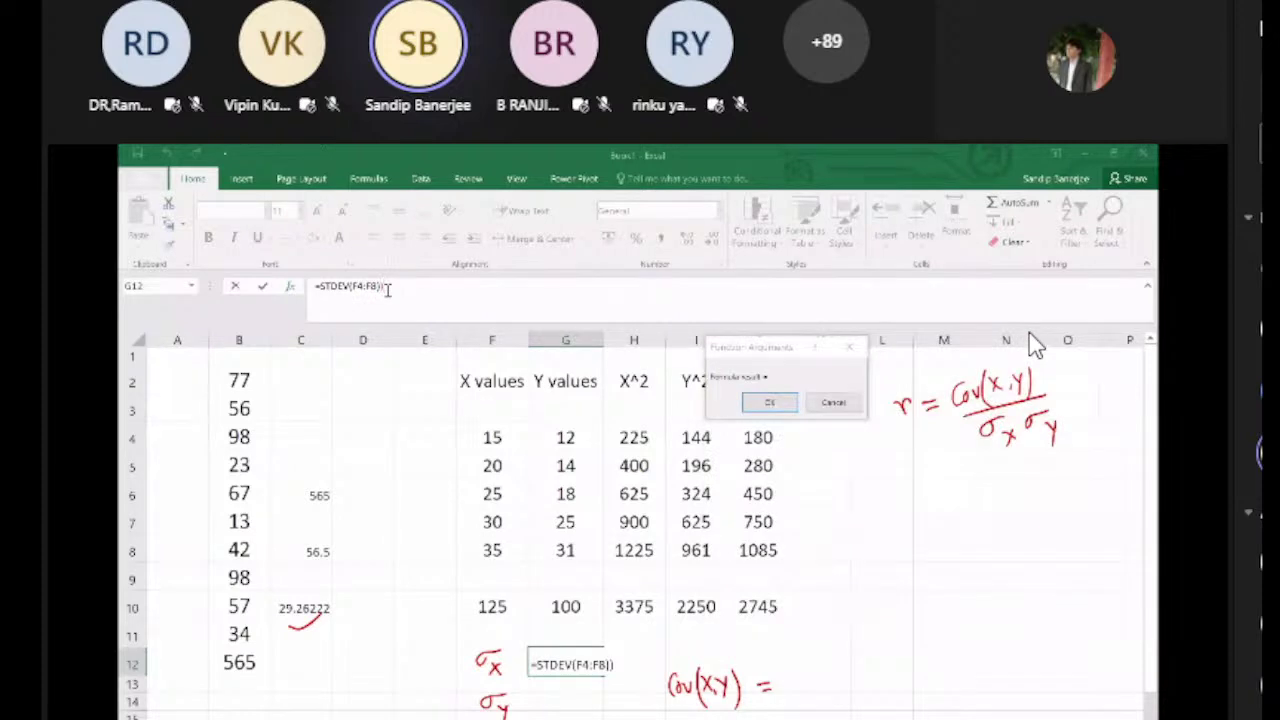
pyautogui.press('Left')
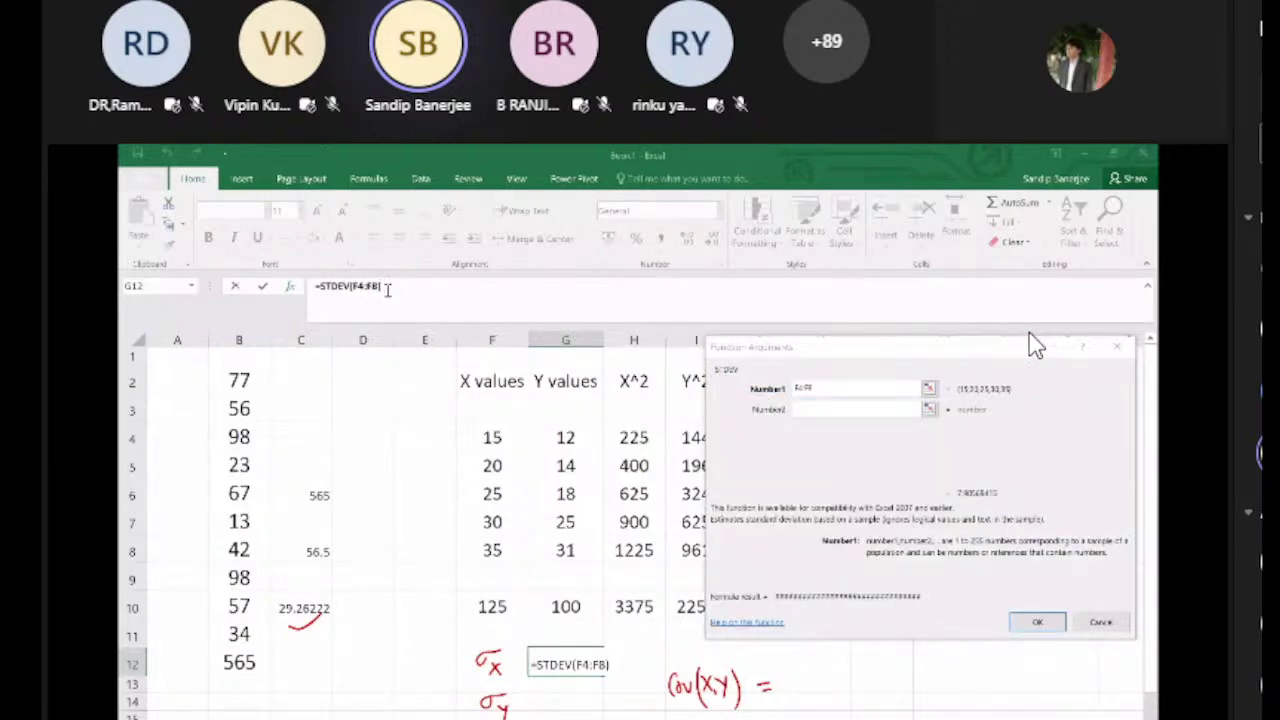
pyautogui.press('Return')
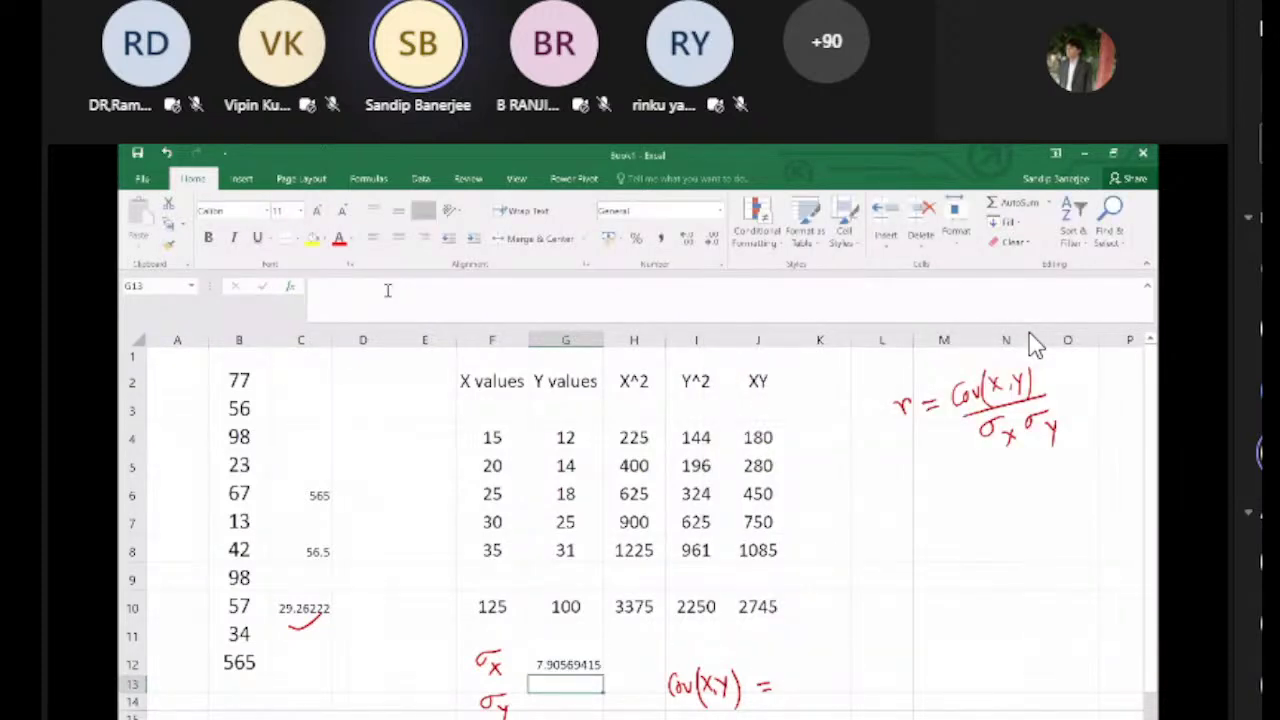
# Step: Select cell G14 for the σy value
pyautogui.click(560, 704)
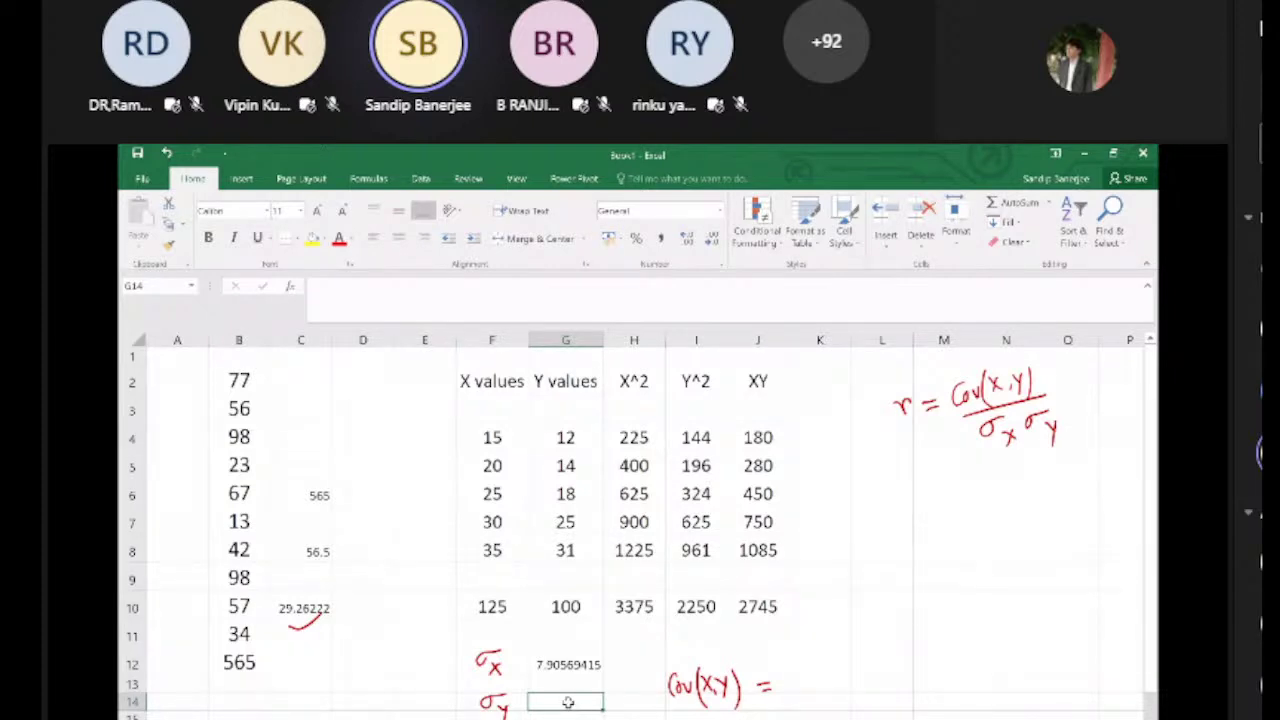
# Step: Enter =STDEV(G4:G8) in G14 for σy, giving 7.90569415, then check both σ formulas
pyautogui.write('=')
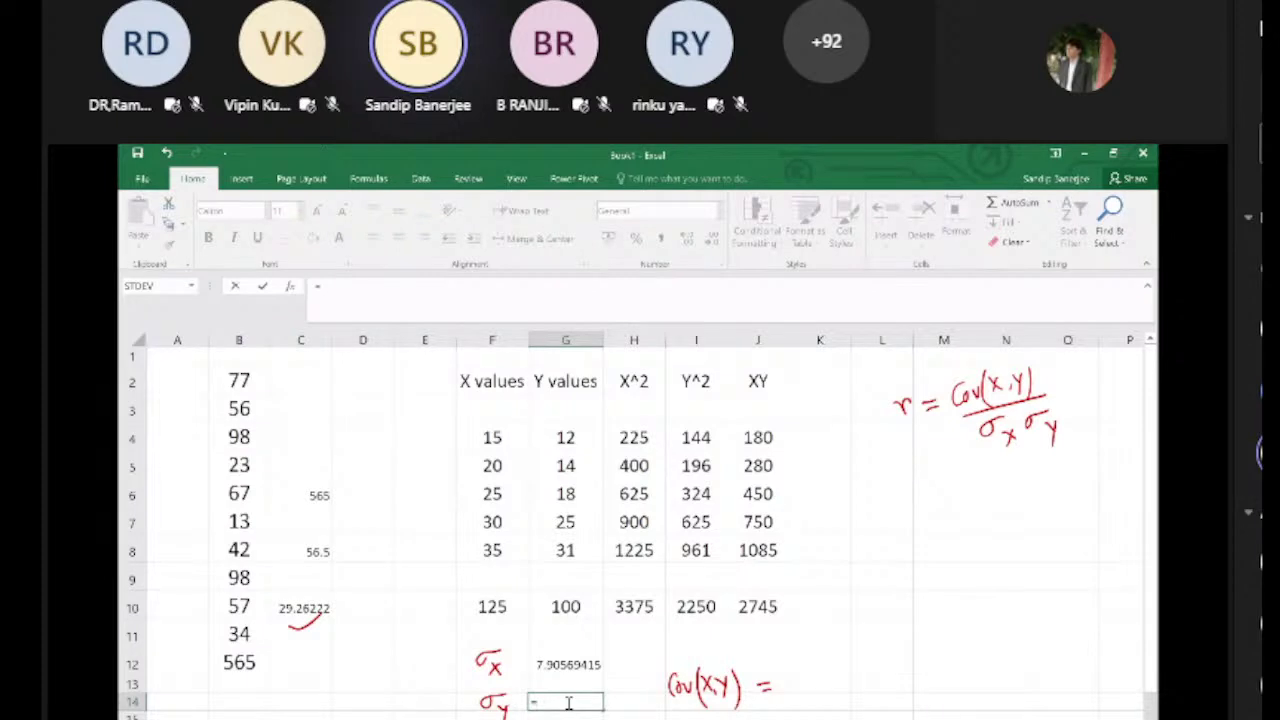
pyautogui.click(290, 286)
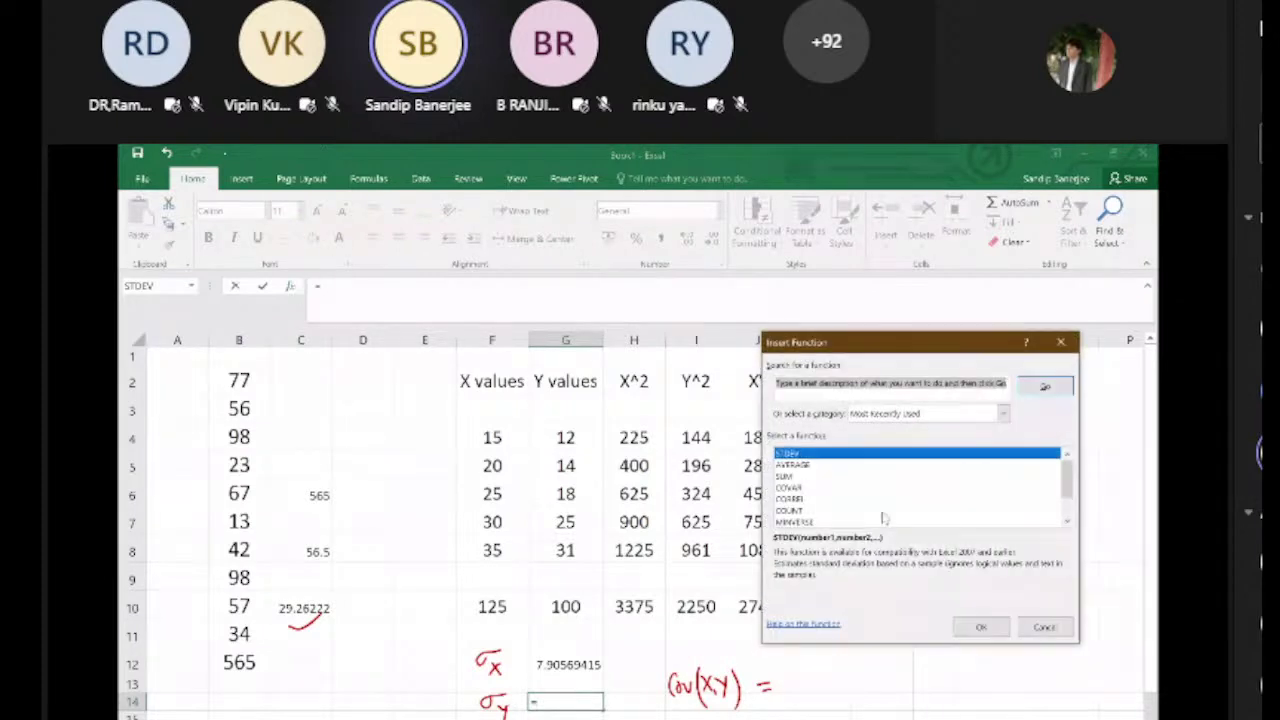
pyautogui.doubleClick(789, 454)
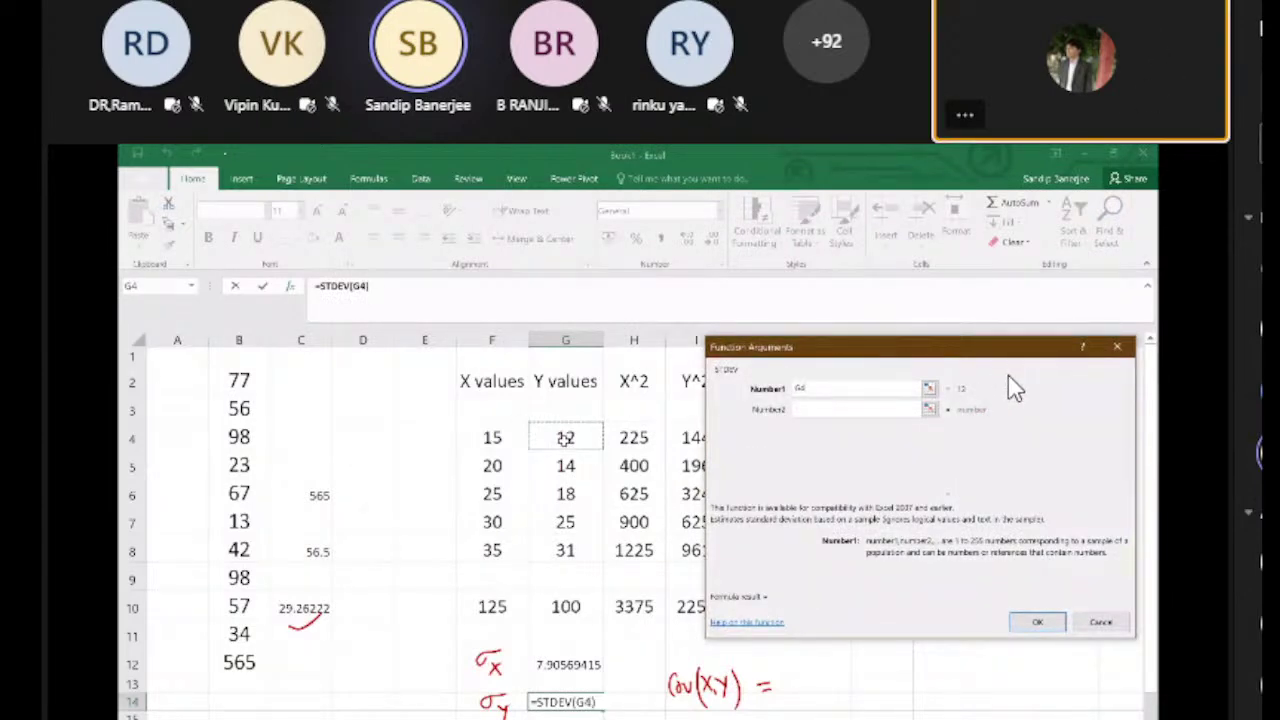
pyautogui.hotkey('shift', 'Down')
pyautogui.hotkey('shift', 'Down')
pyautogui.hotkey('shift', 'Down')
pyautogui.hotkey('shift', 'Down')
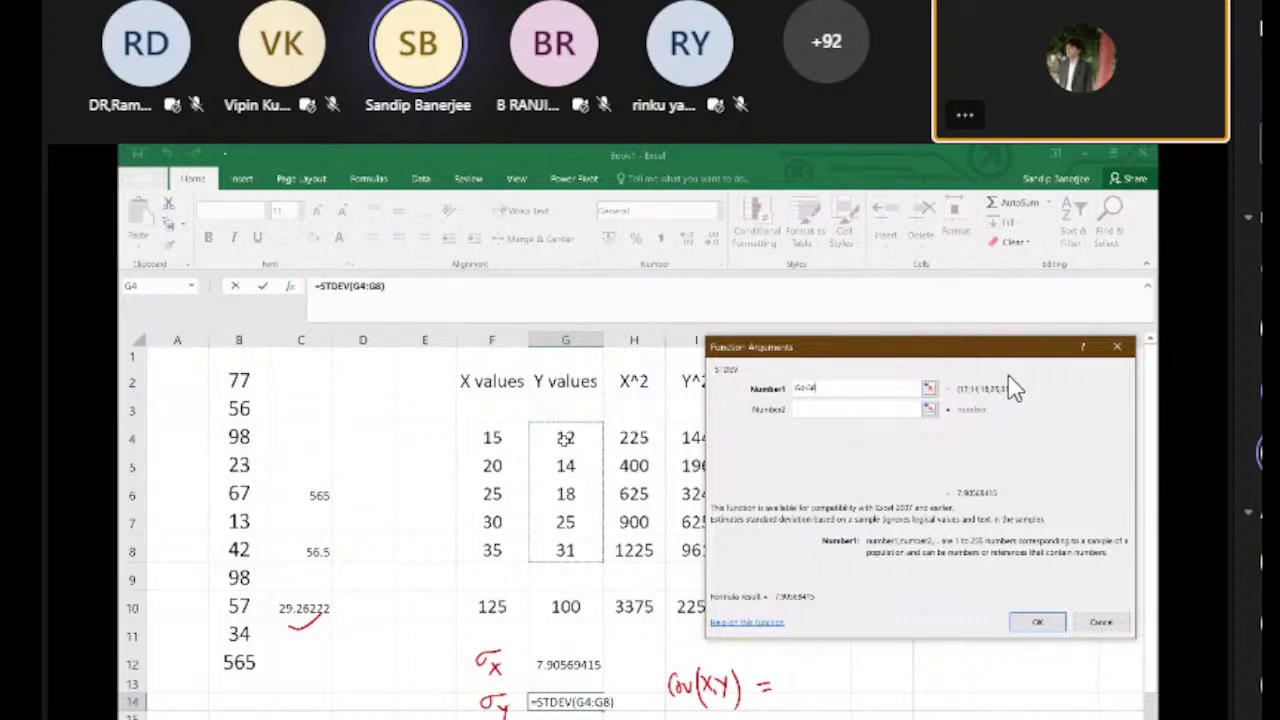
pyautogui.press('Return')
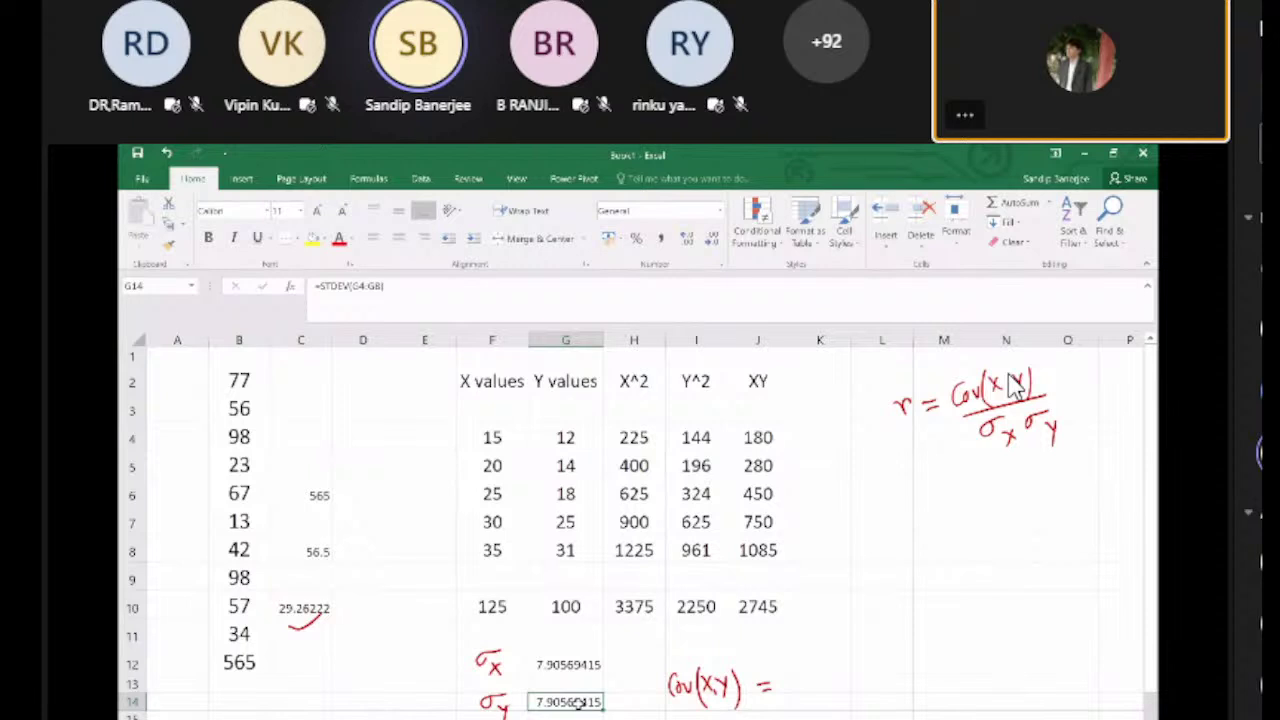
pyautogui.click(548, 662)
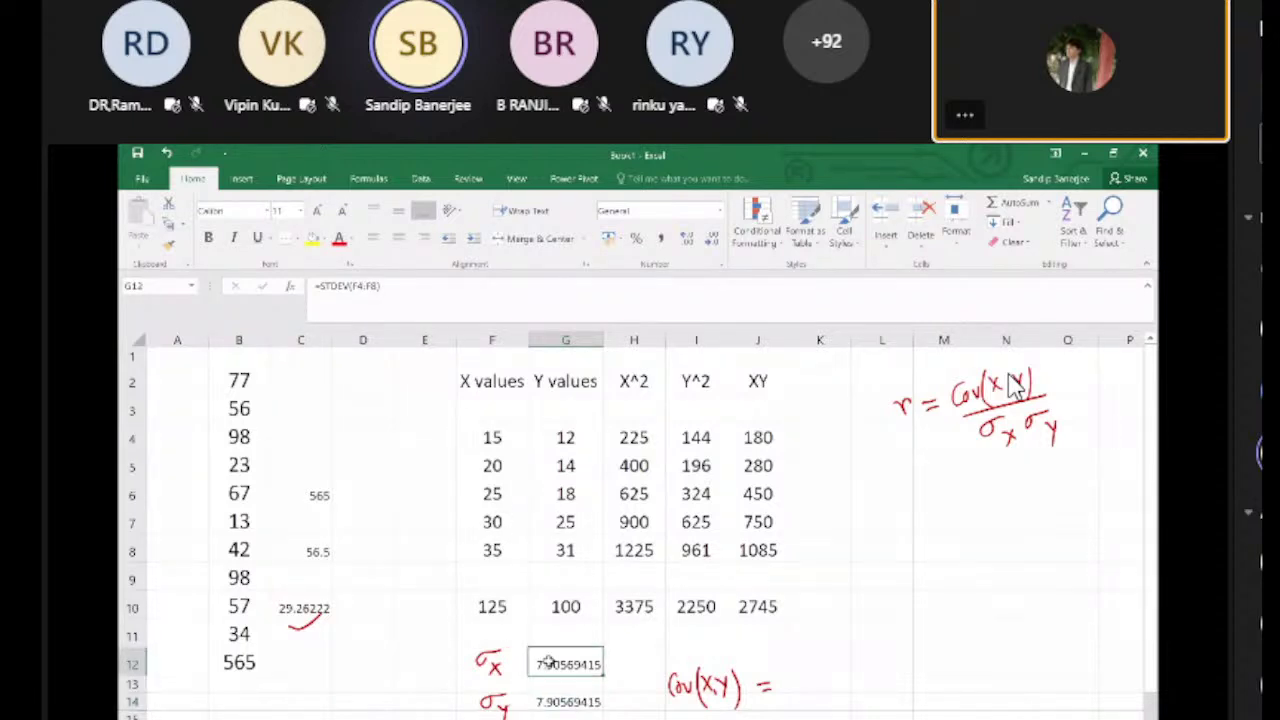
pyautogui.click(573, 704)
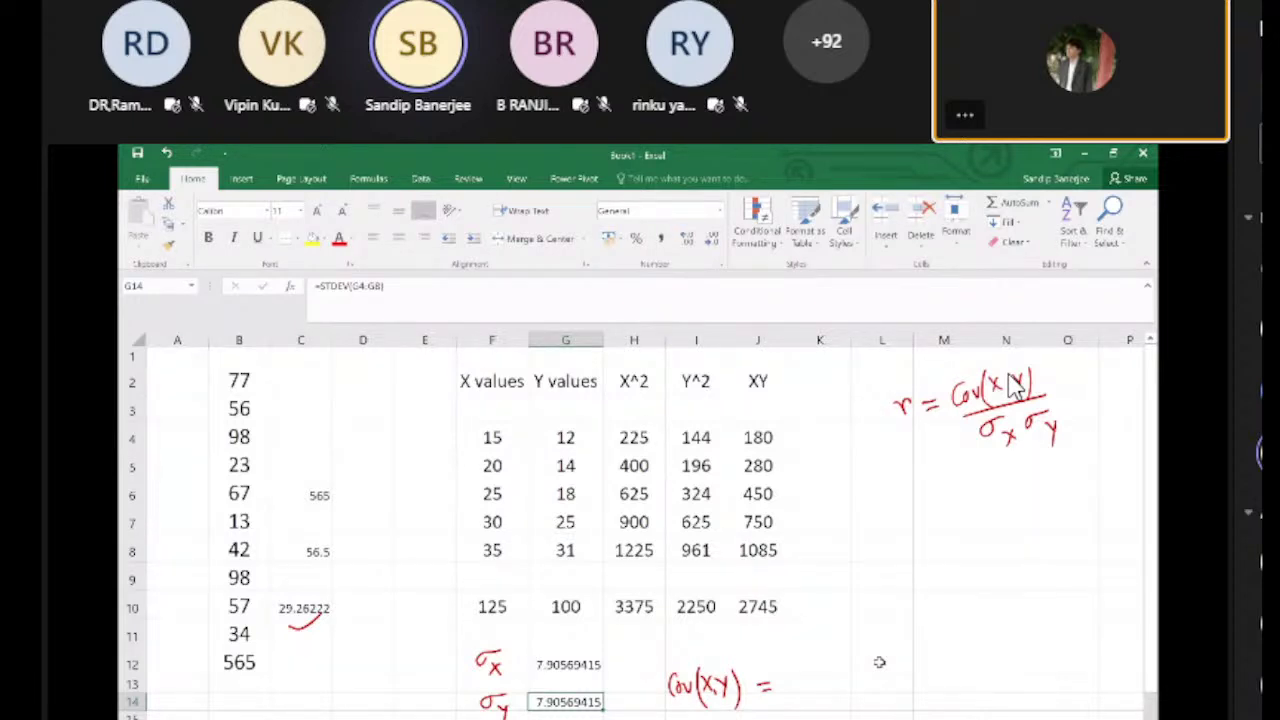
# Step: Start a COVARIANCE.S formula in K13, found by searching functions for 'covariance'
pyautogui.click(818, 684)
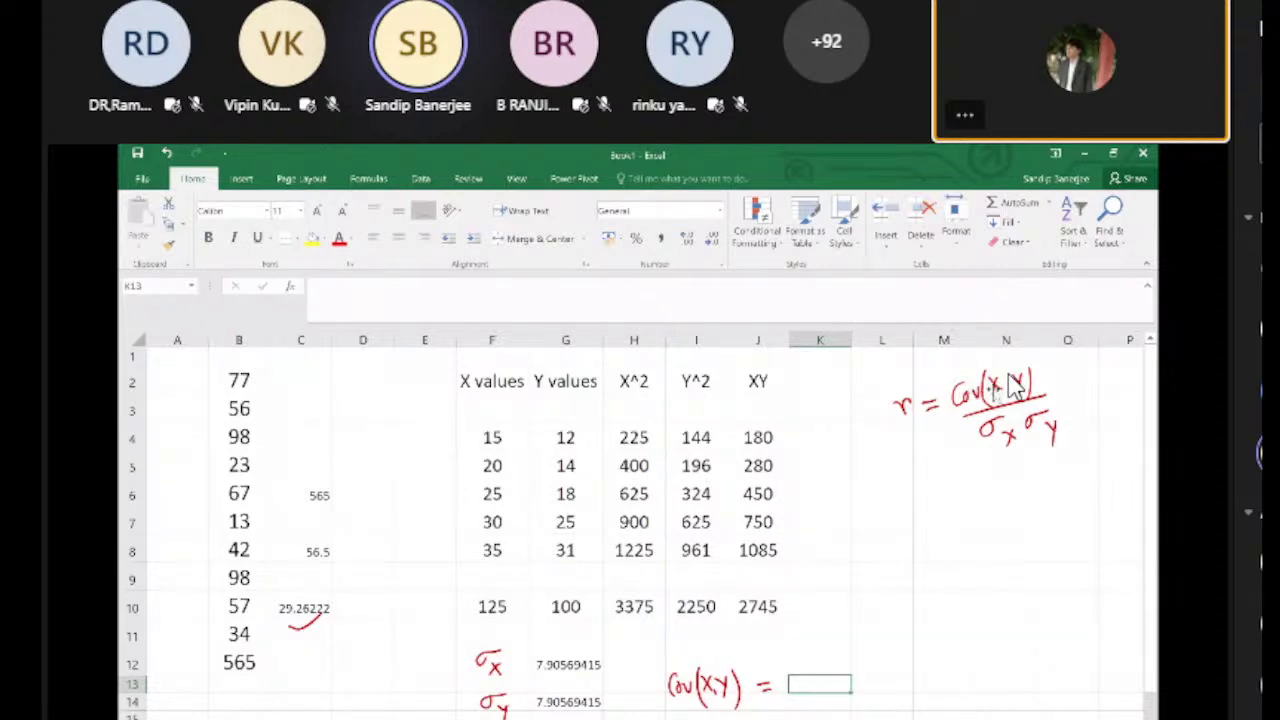
pyautogui.write('=')
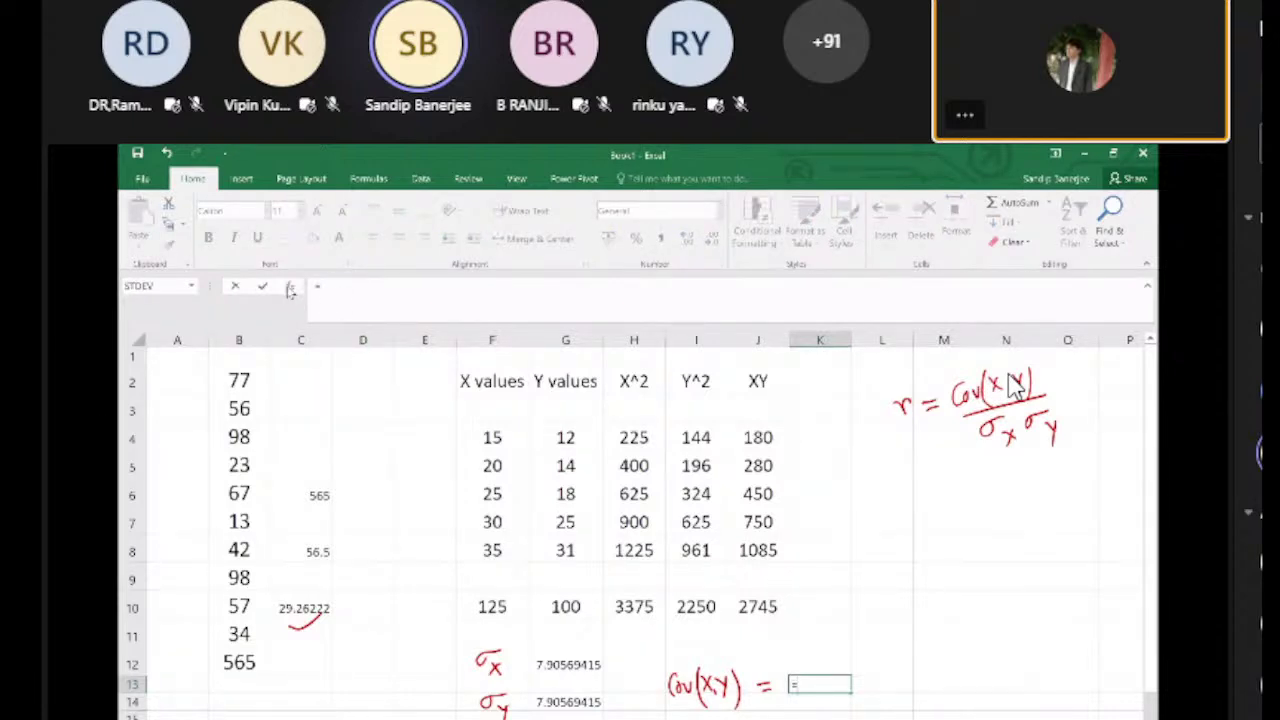
pyautogui.click(290, 287)
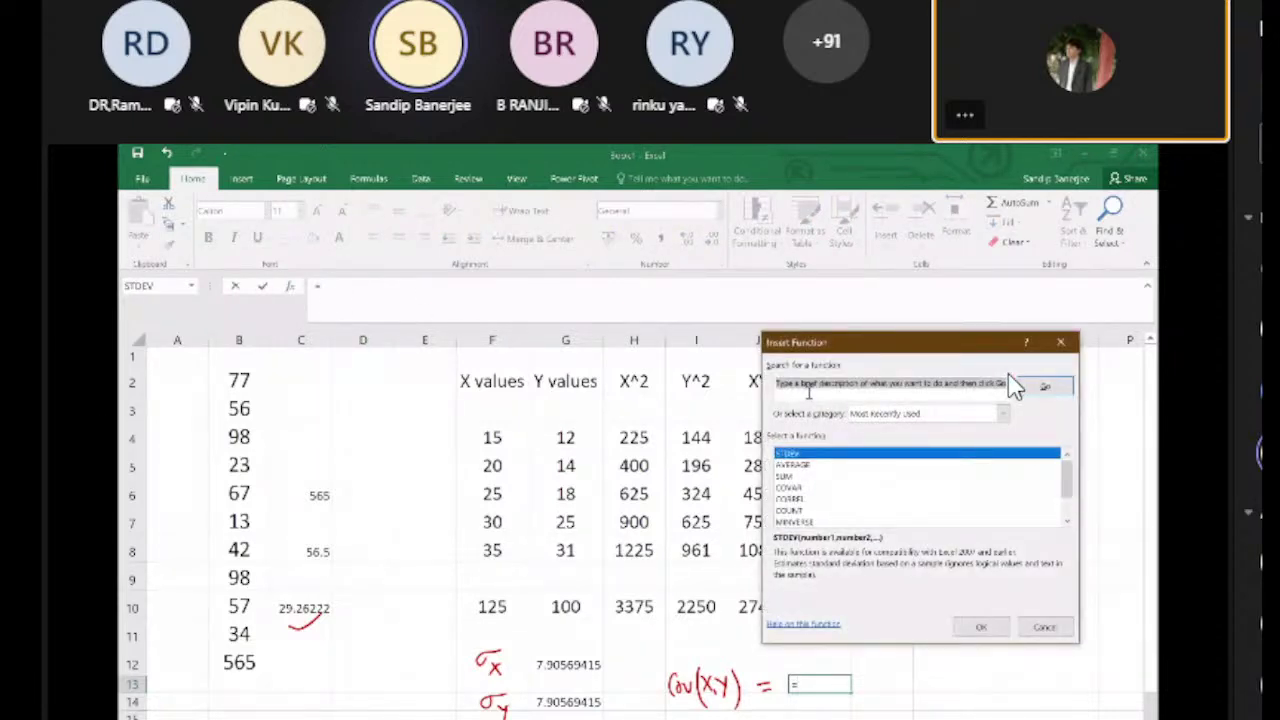
pyautogui.write('co')
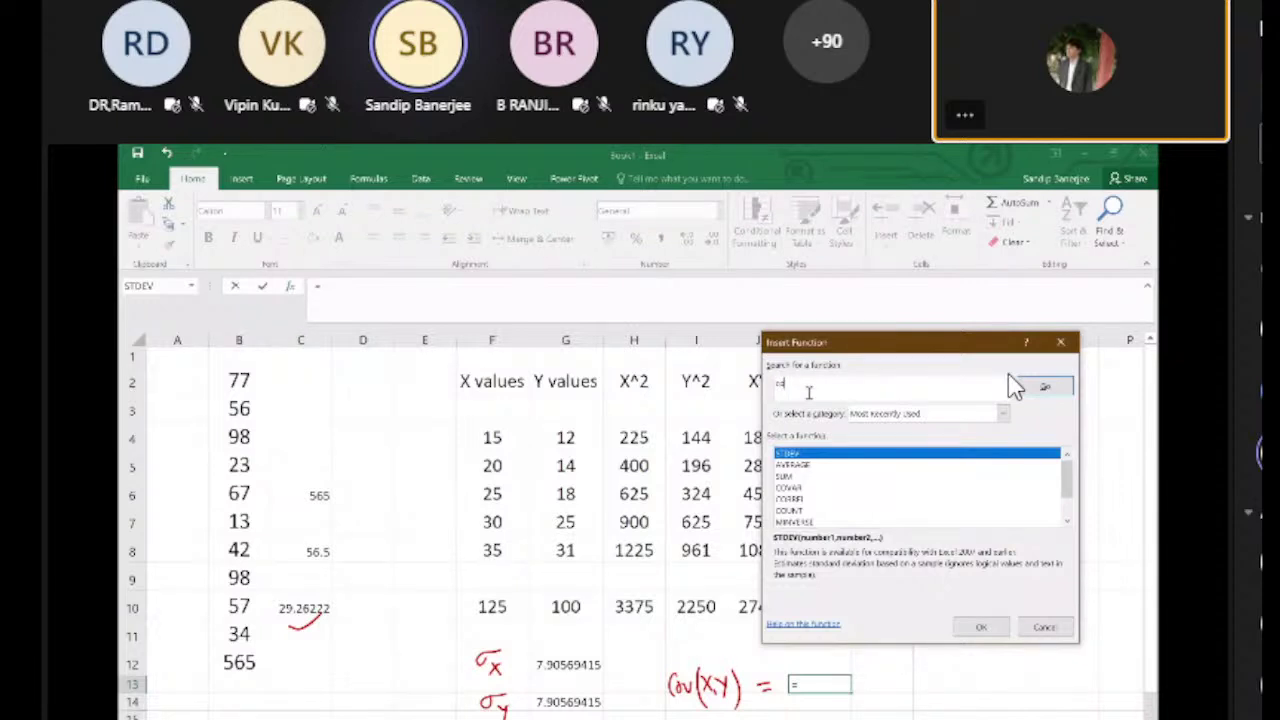
pyautogui.write('variance')
pyautogui.click(1030, 388)
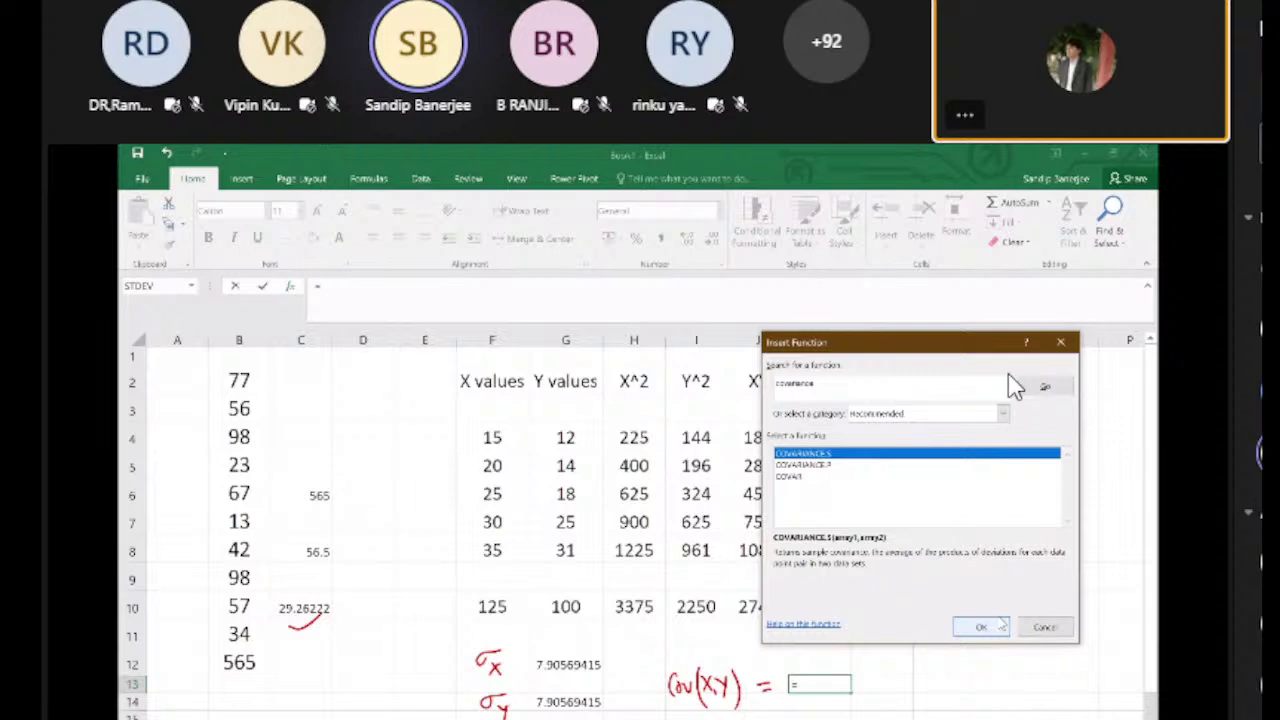
pyautogui.click(985, 626)
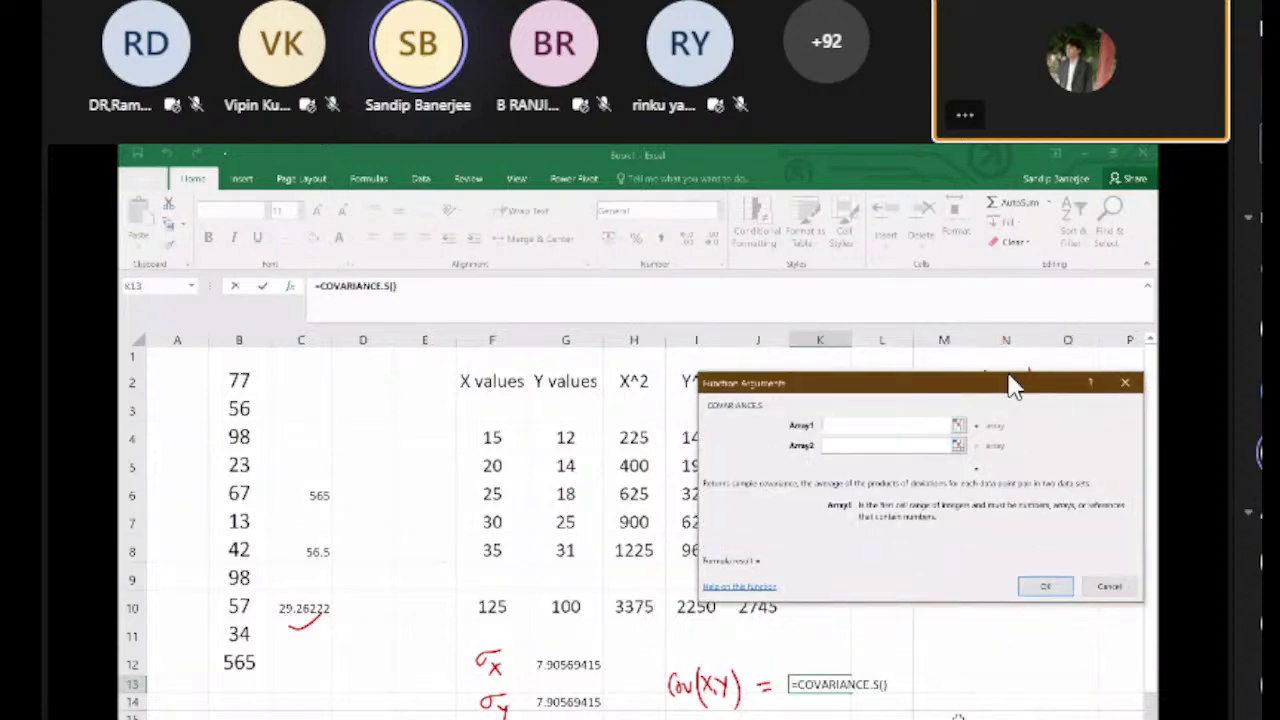
# Step: Set the COVARIANCE.S arrays to F4:F8 and G4:G8, giving 61.25 in K13
pyautogui.click(493, 438)
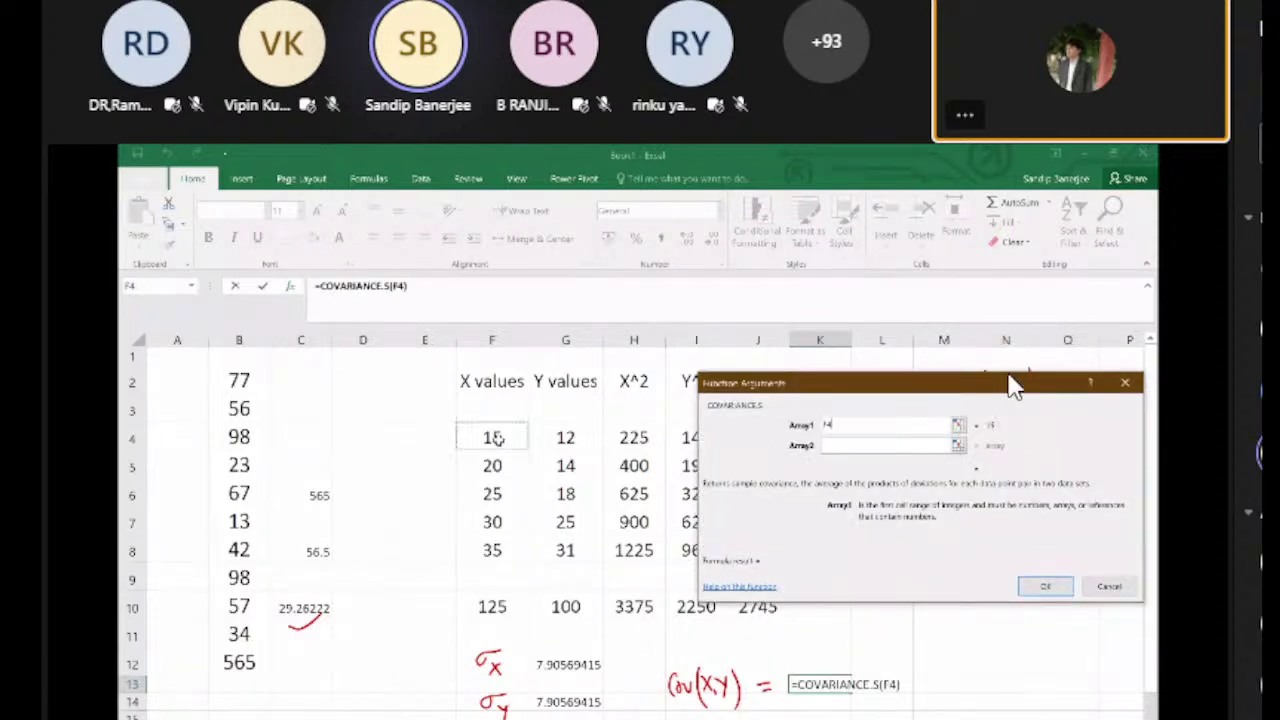
pyautogui.hotkey('shift', 'Down')
pyautogui.hotkey('shift', 'Down')
pyautogui.hotkey('shift', 'Down')
pyautogui.hotkey('shift', 'Down')
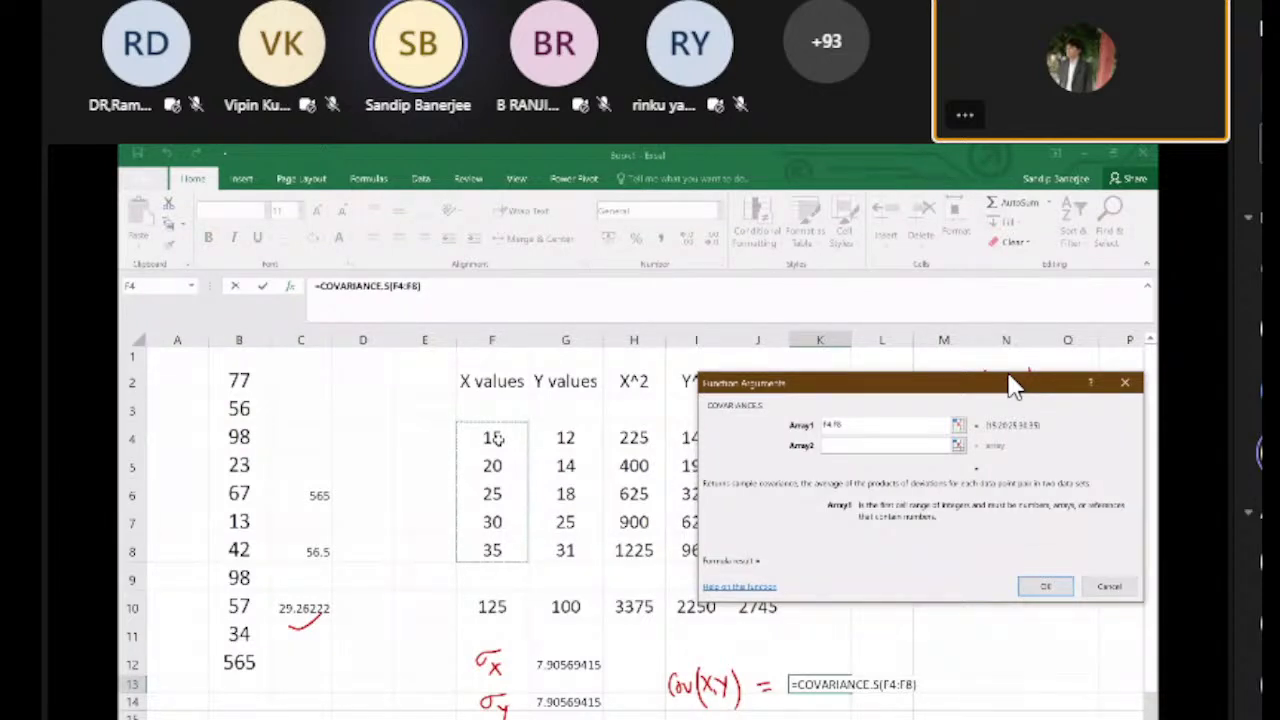
pyautogui.click(852, 443)
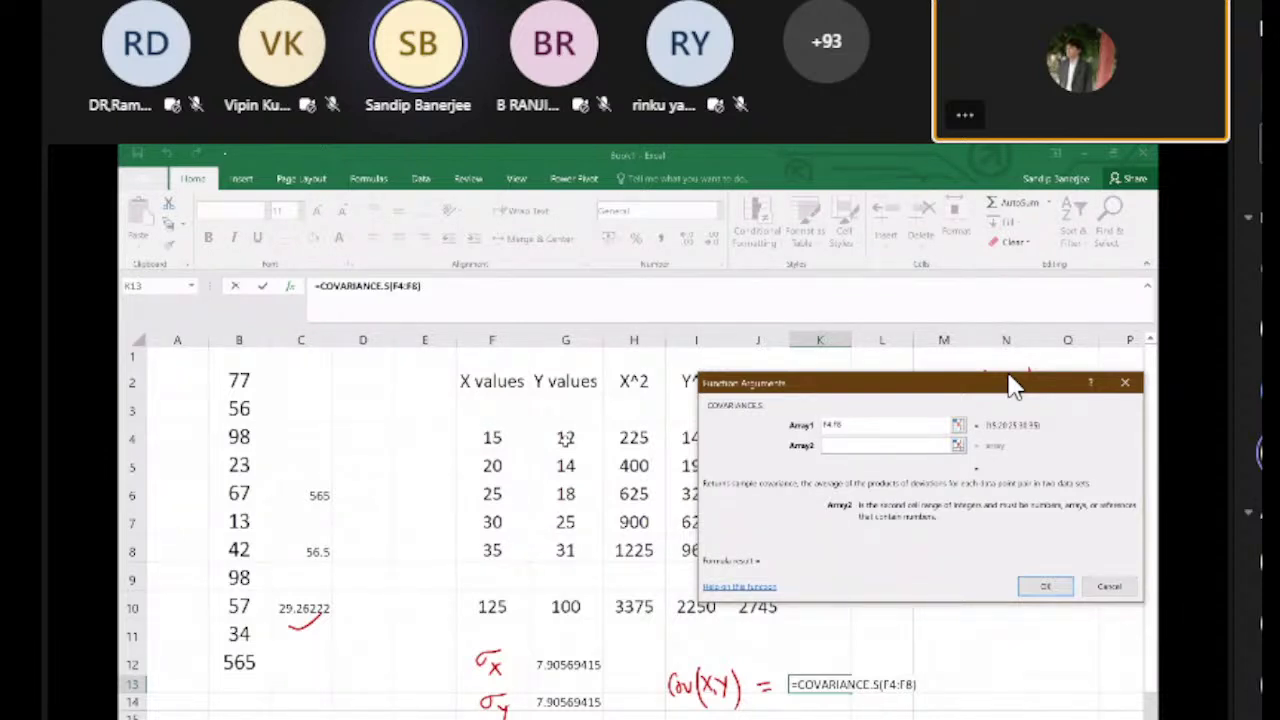
pyautogui.click(566, 437)
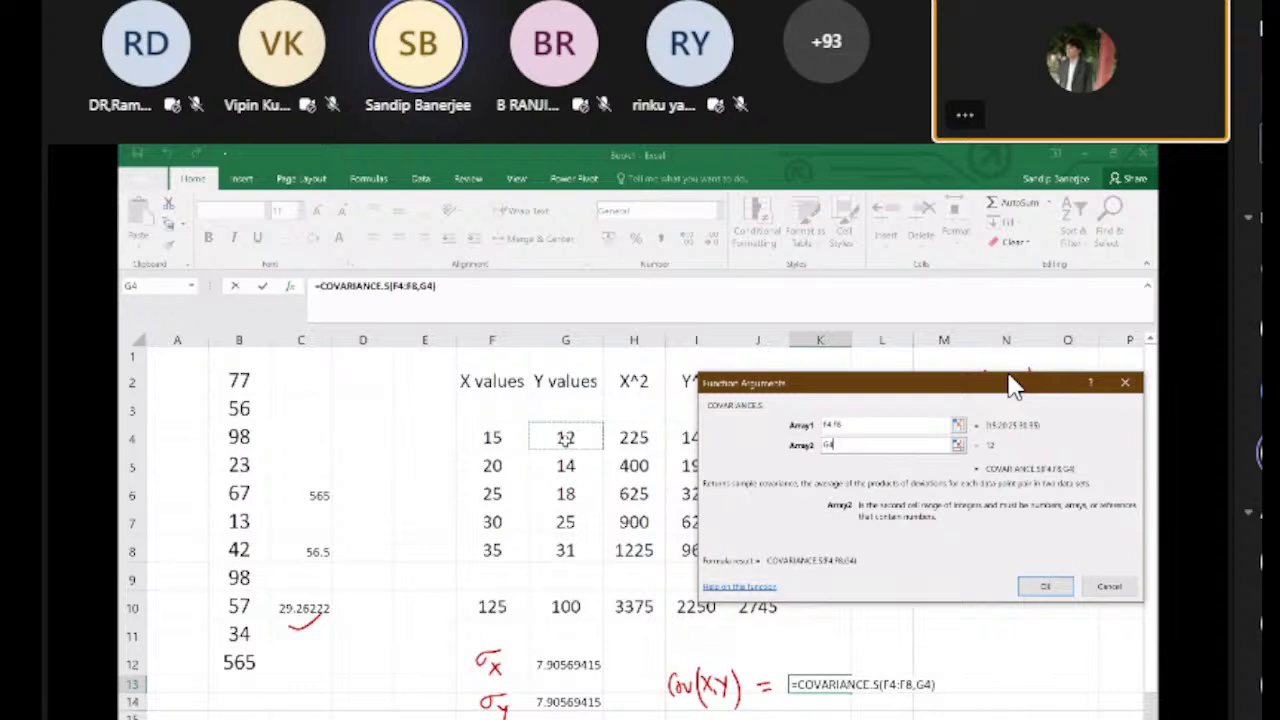
pyautogui.hotkey('shift', 'Down')
pyautogui.hotkey('shift', 'Down')
pyautogui.hotkey('shift', 'Down')
pyautogui.hotkey('shift', 'Down')
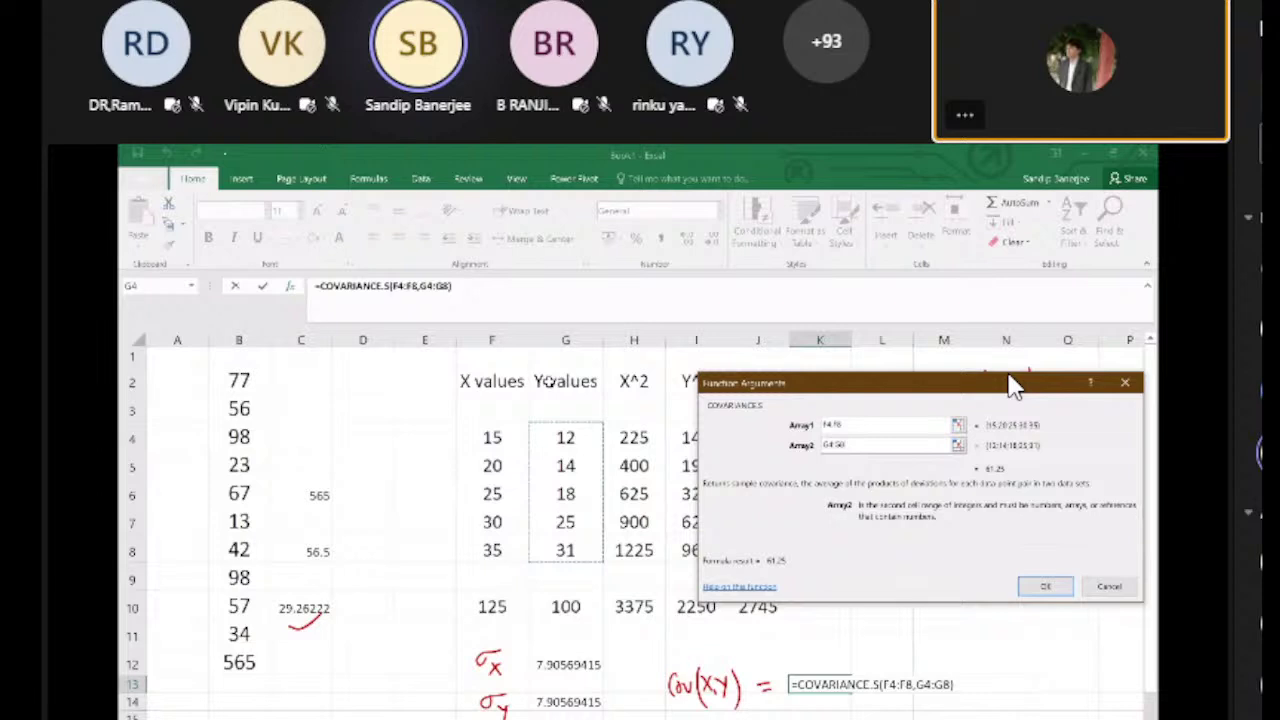
pyautogui.press('Return')
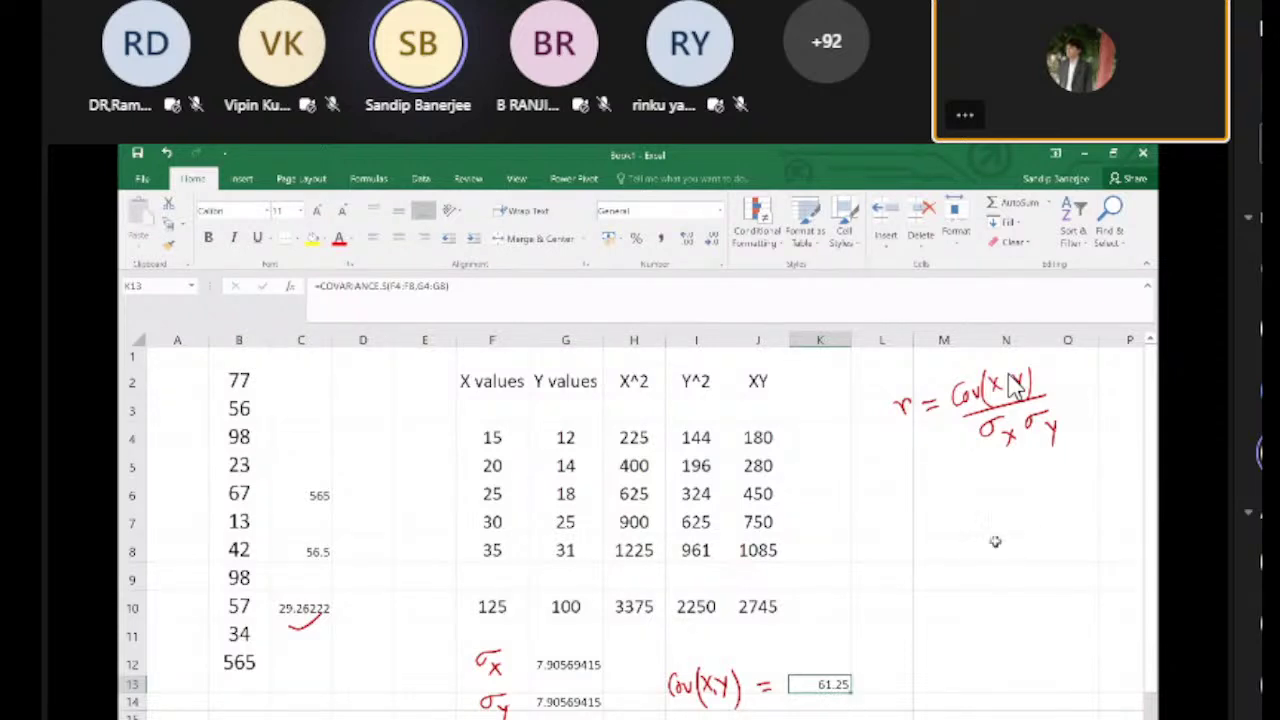
# Step: Handwrite a red 'r =' label beside row 6 near cell L6
pyautogui.click(887, 500)
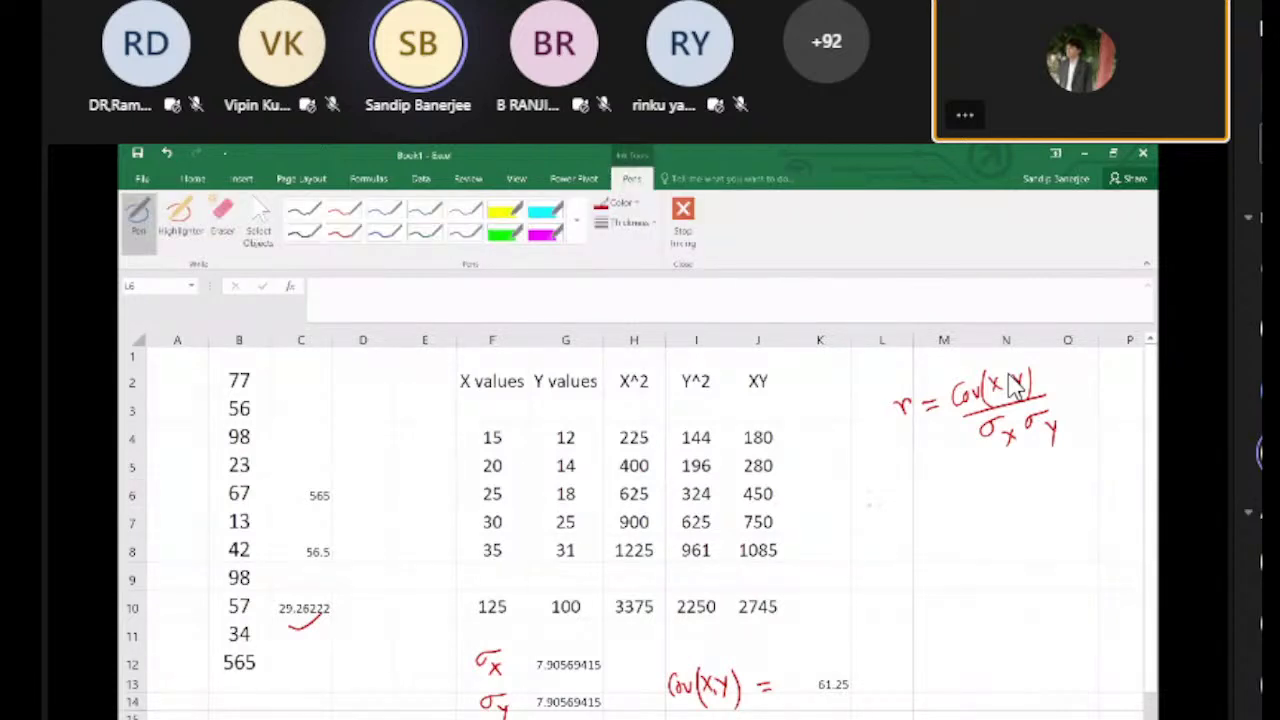
pyautogui.moveTo(860, 490); pyautogui.dragTo(902, 501)
pyautogui.click(180, 178)
# Step: Build the correlation formula in M6 dividing K13 by the product of G12 and G14
pyautogui.click(939, 492)
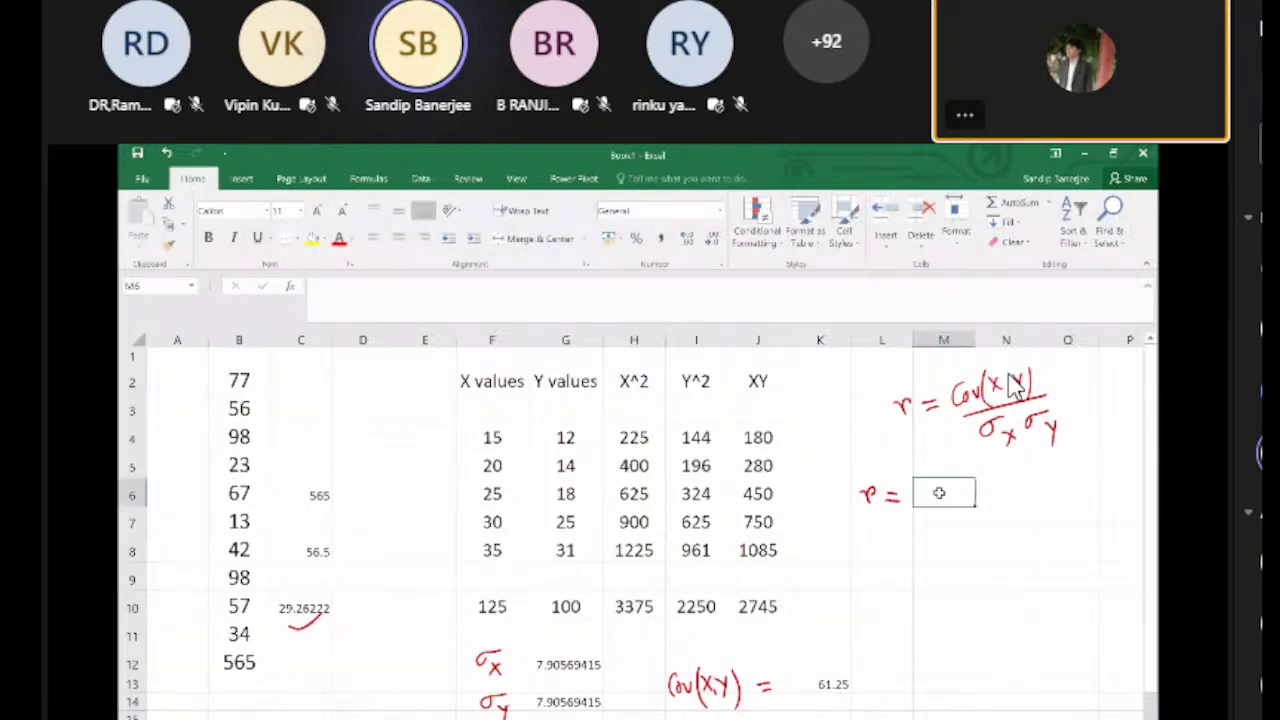
pyautogui.write('=')
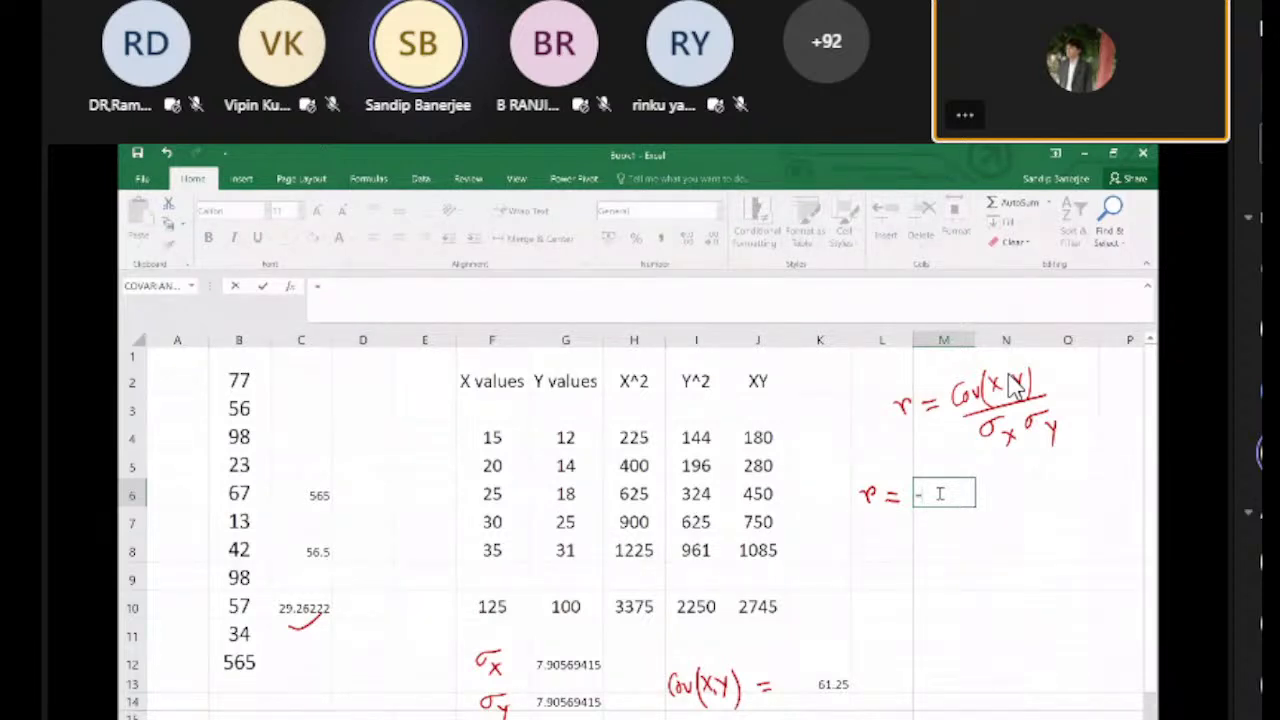
pyautogui.click(832, 684)
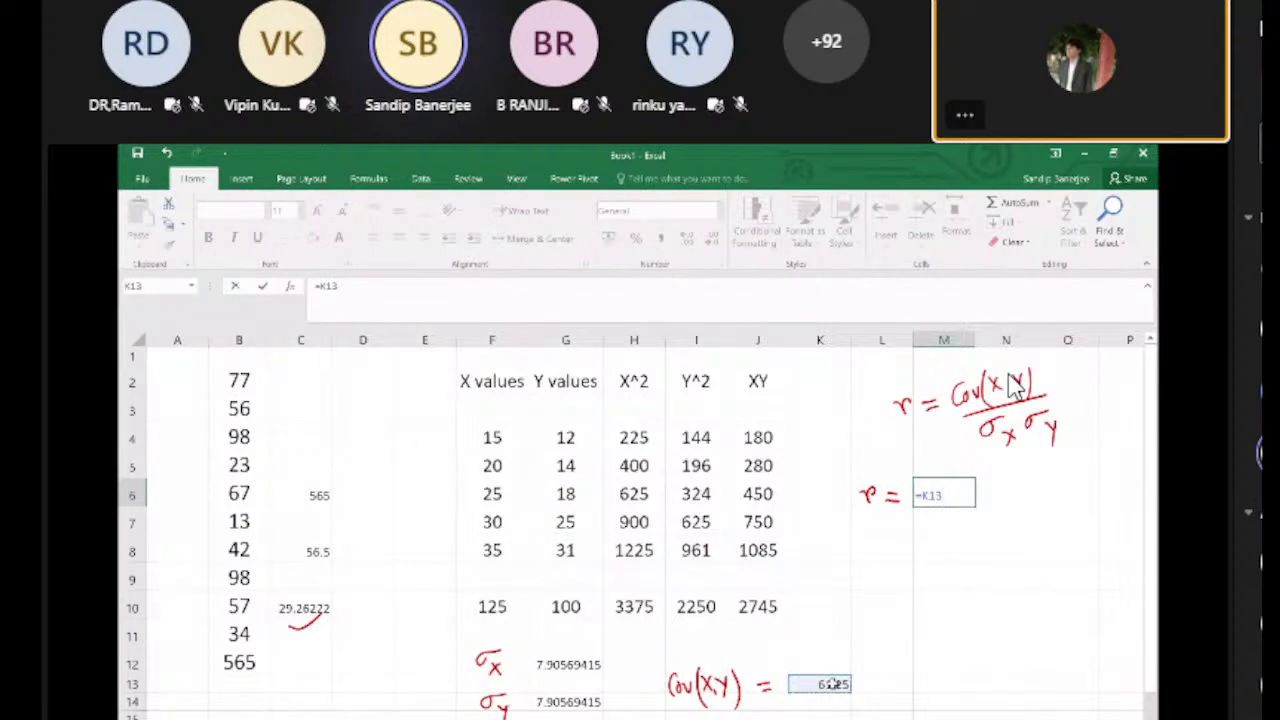
pyautogui.write('/')
pyautogui.click(575, 672)
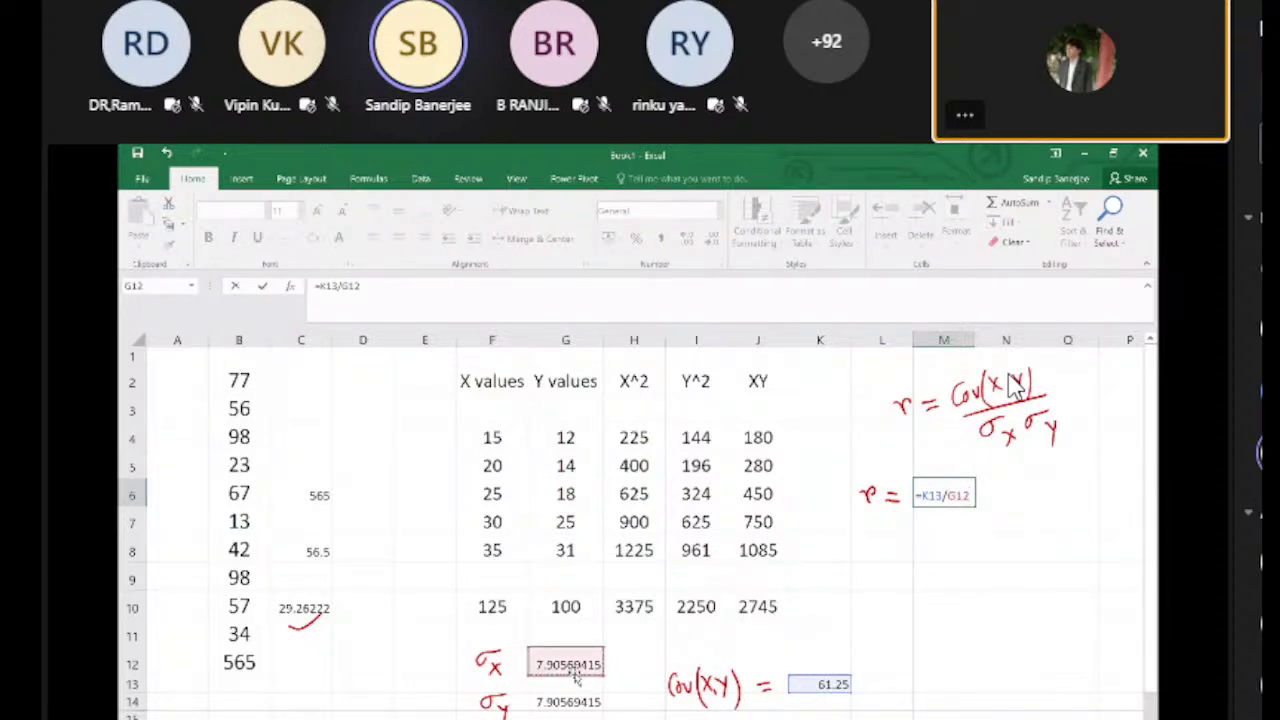
pyautogui.write(')')
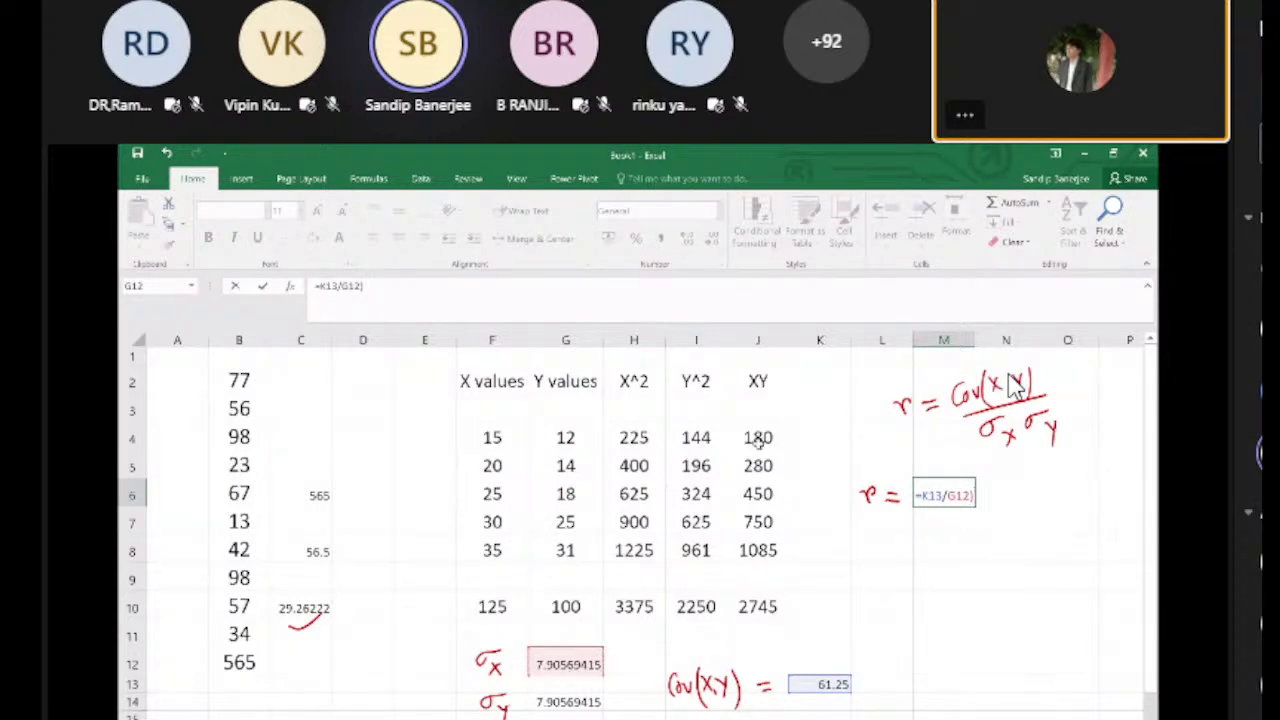
pyautogui.click(341, 287)
pyautogui.write('(G12)')
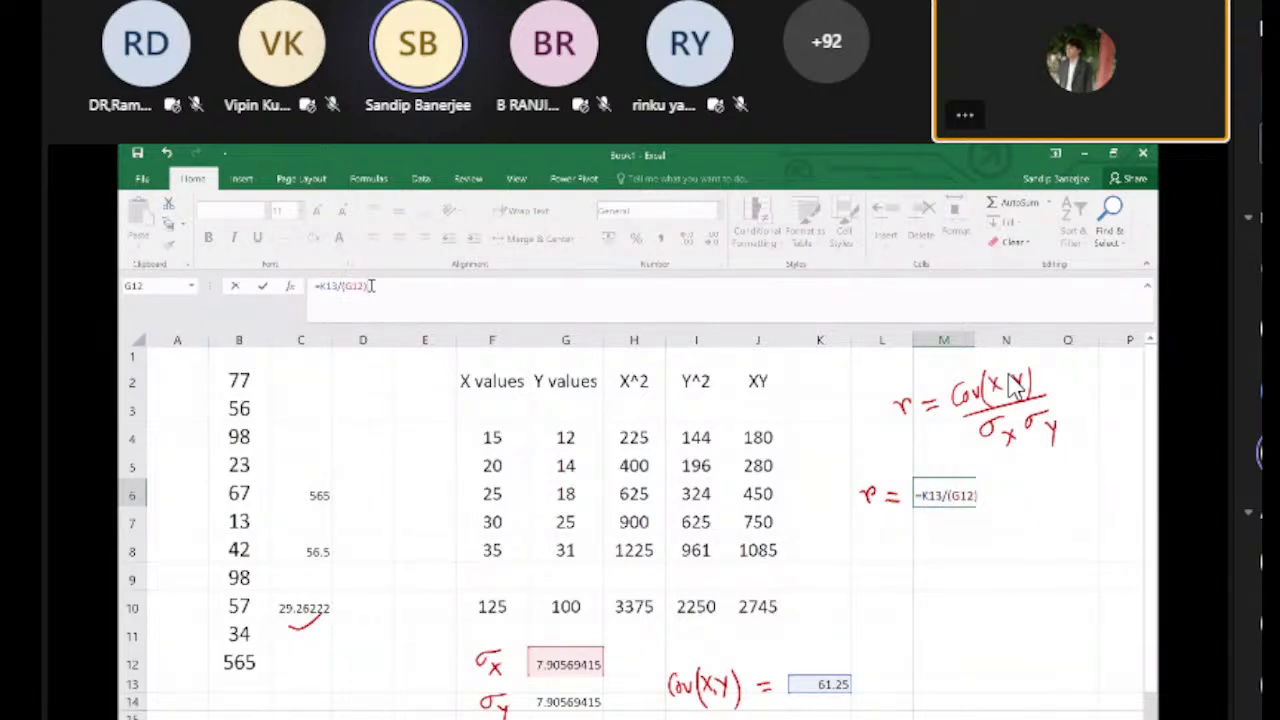
pyautogui.write('*')
pyautogui.click(555, 704)
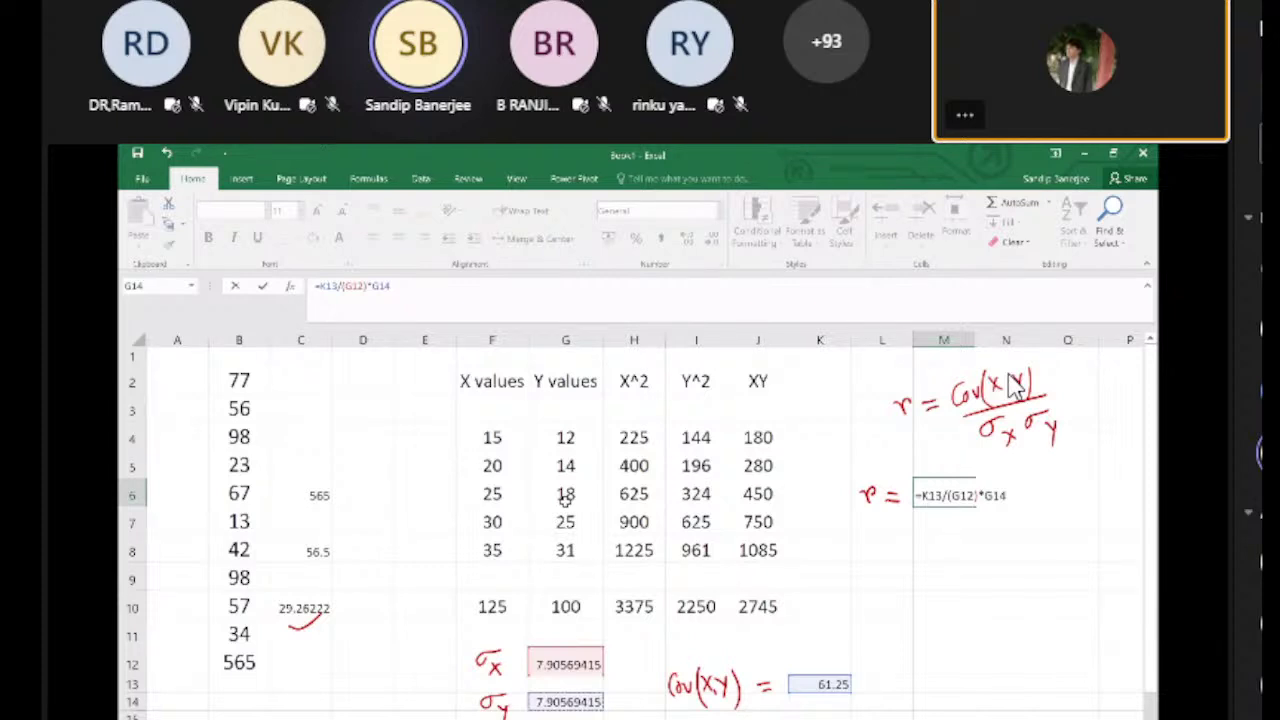
# Step: Bracket the formula as =K13/((G12)*(G14)) and commit it, showing r = 0.98
pyautogui.press('Left')
pyautogui.press('Left')
pyautogui.press('Left')
pyautogui.write('(')
pyautogui.press('End')
pyautogui.write(')')
pyautogui.write('(')
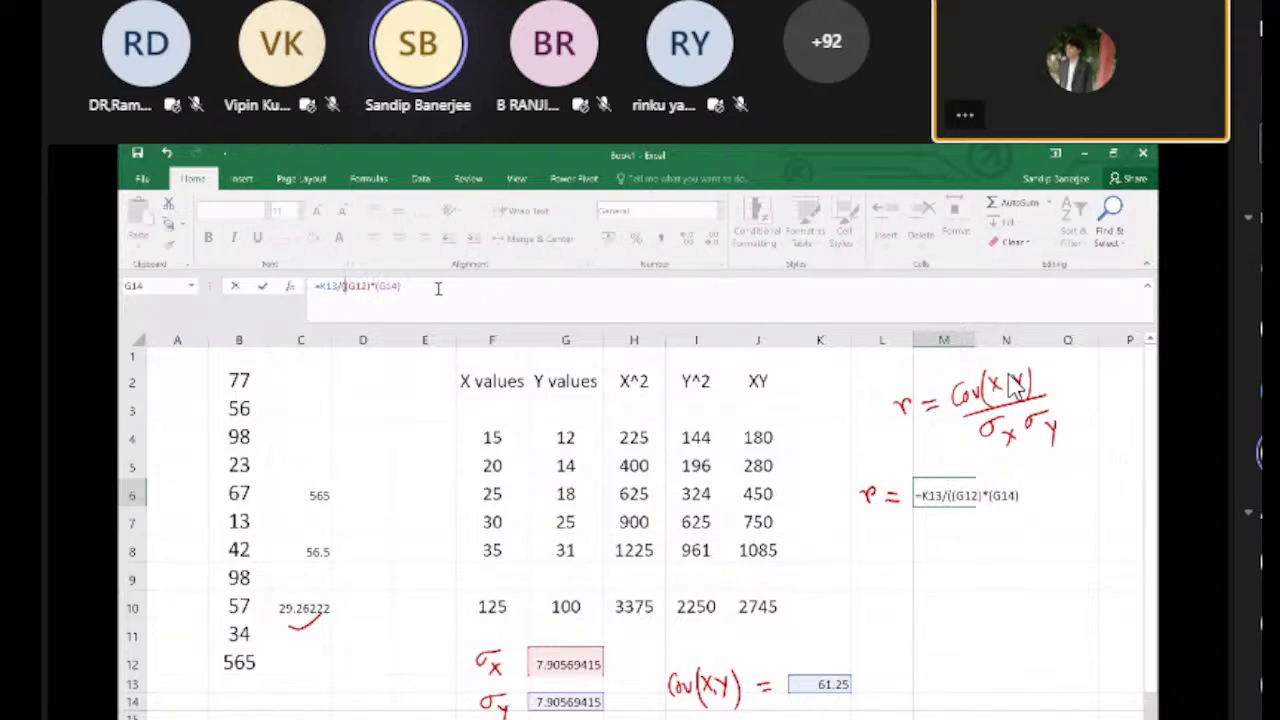
pyautogui.click(438, 288)
pyautogui.write(')')
pyautogui.press('Return')
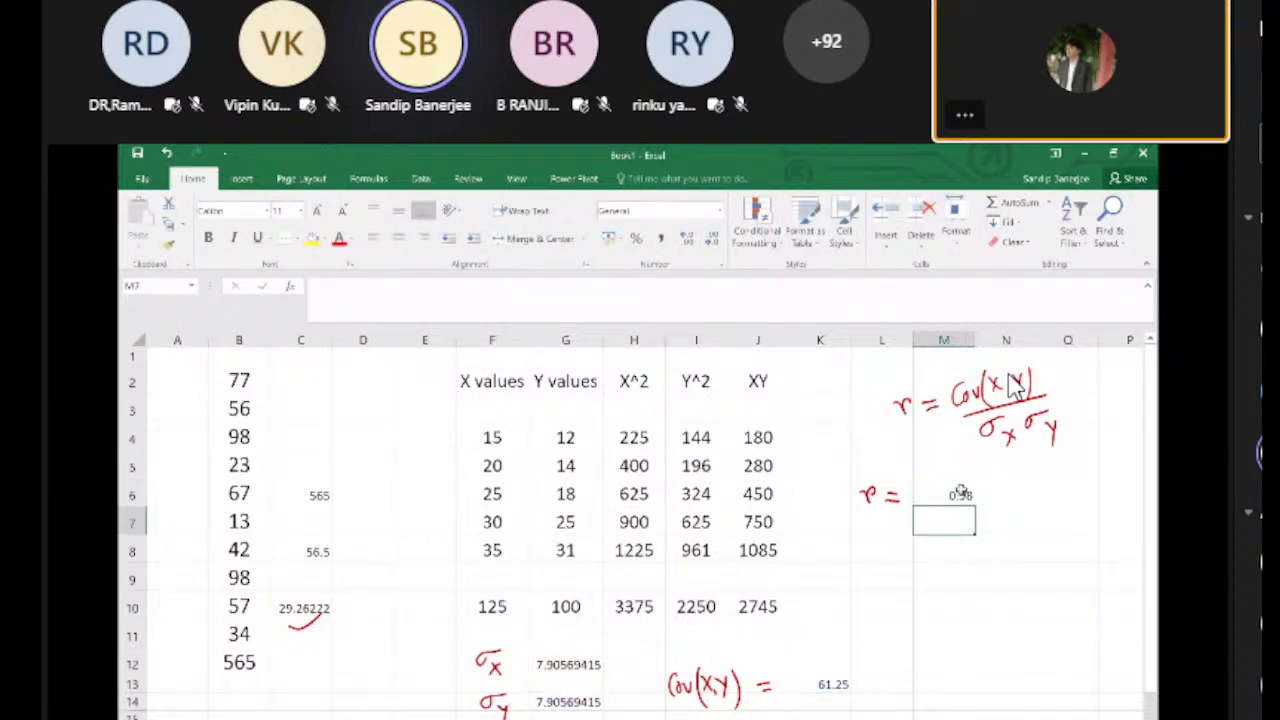
pyautogui.click(960, 493)
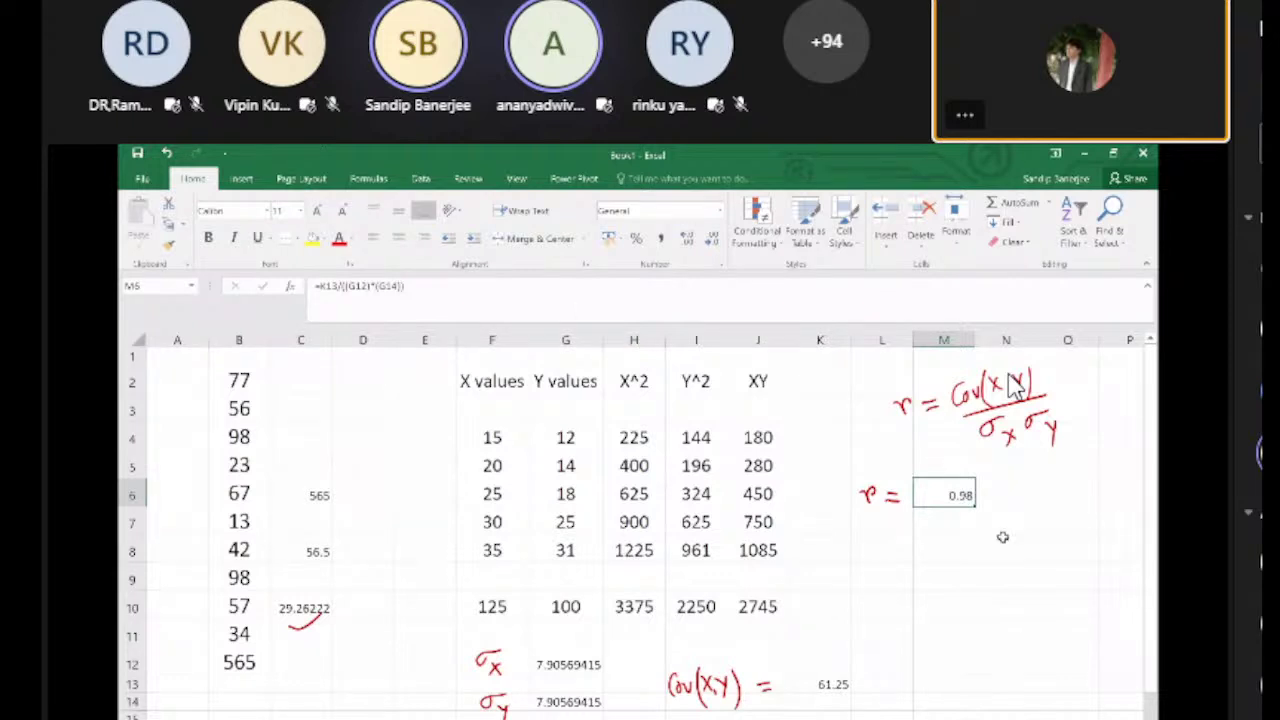
# Step: Abandon the half-started formula in M9 and leave the cell empty
pyautogui.click(948, 581)
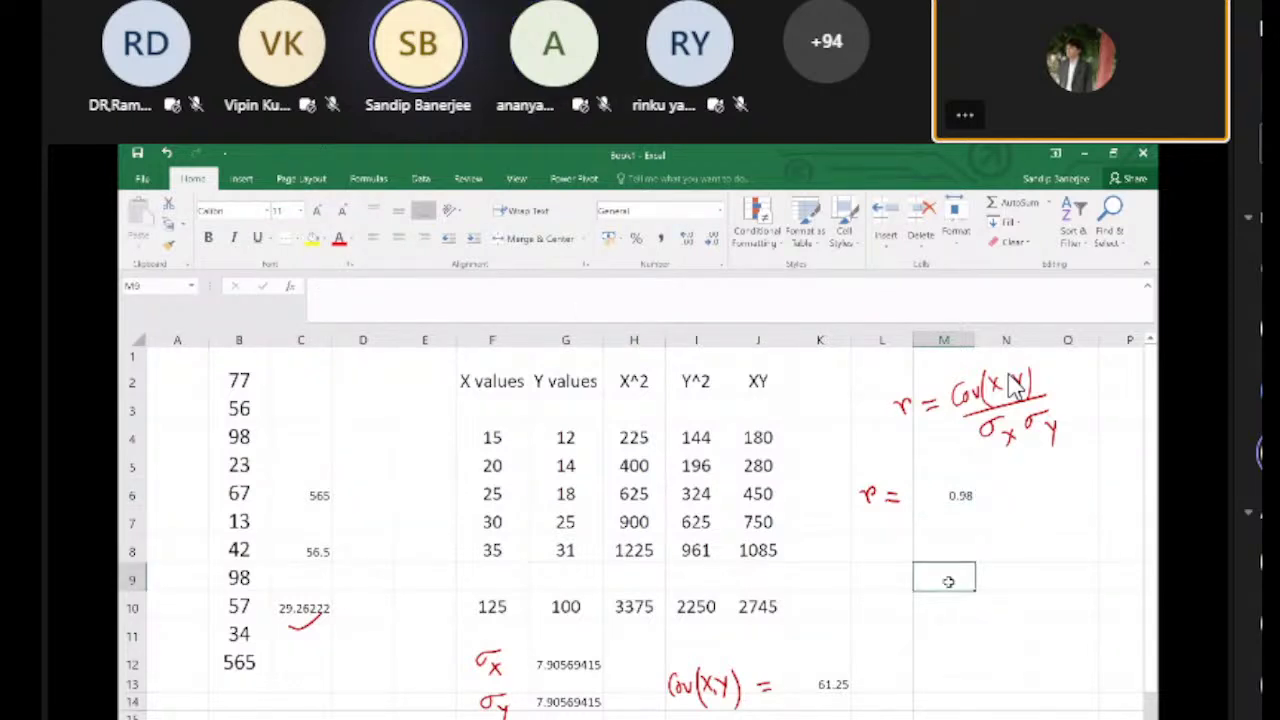
pyautogui.write('=')
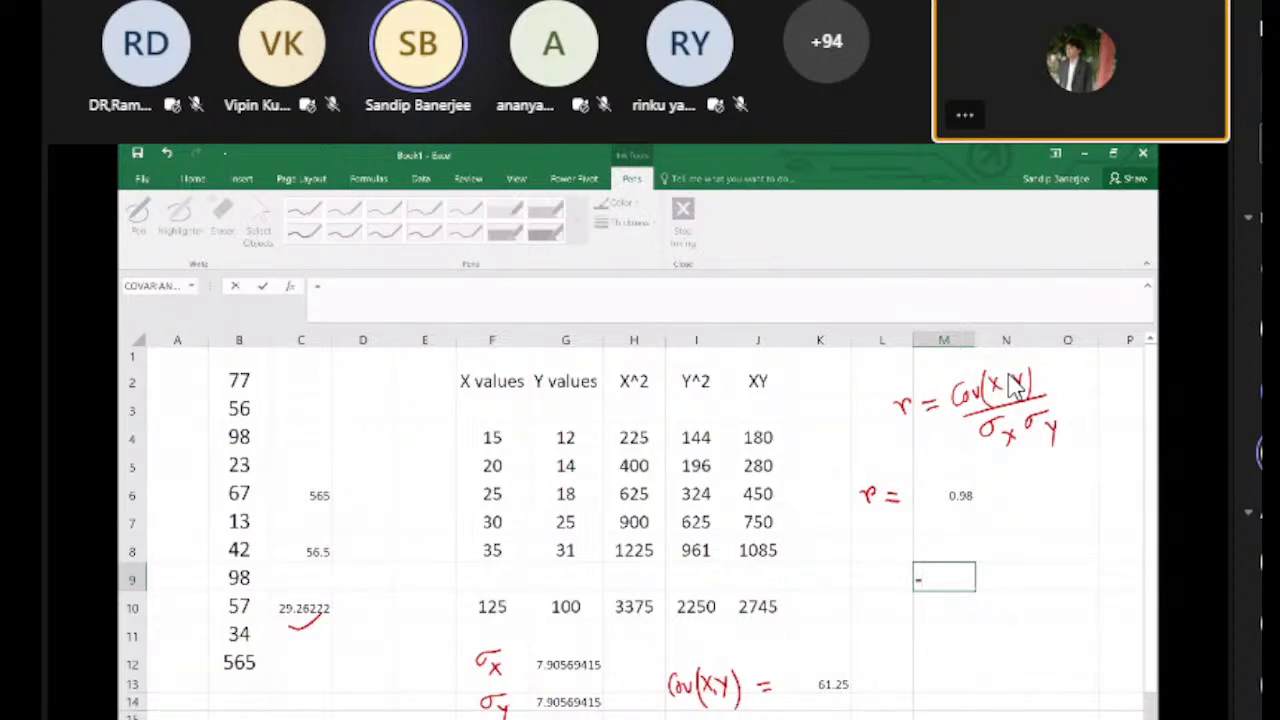
pyautogui.press('Escape')
pyautogui.click(1111, 621)
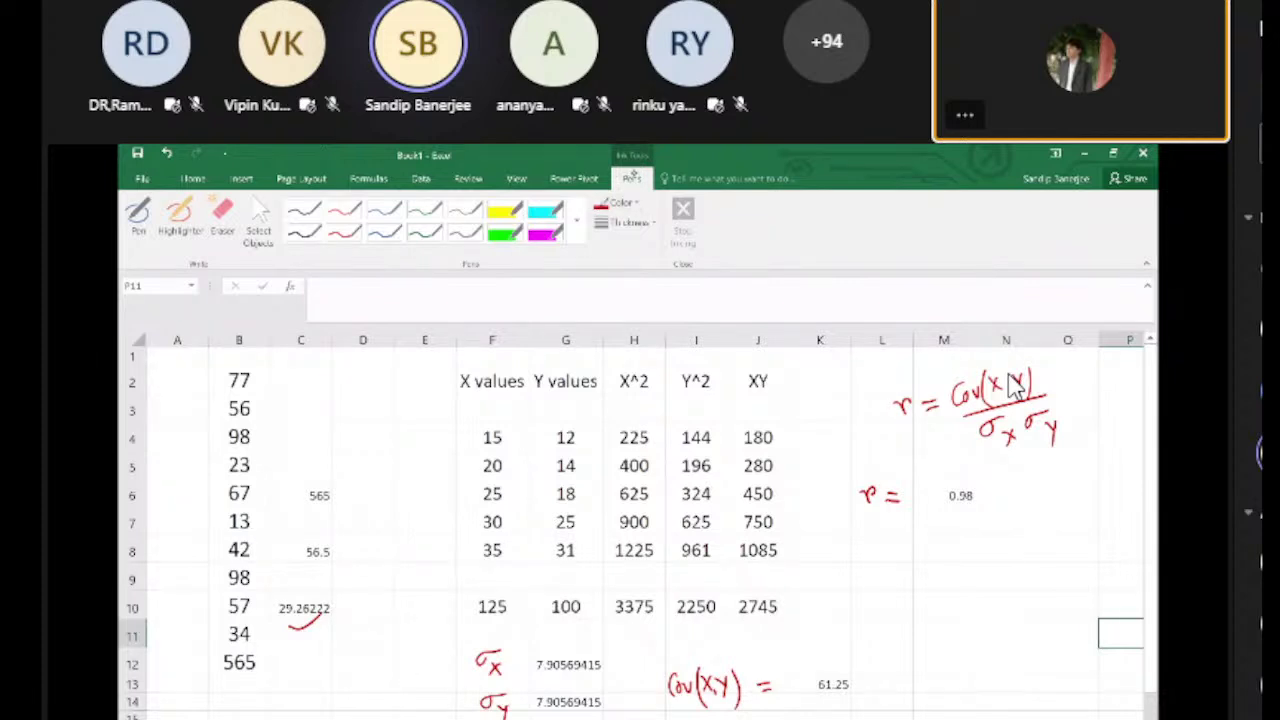
# Step: With the red pen, handwrite 'Cov(X,Y) = 1/n Σxy' below the r = 0.98 result
pyautogui.click(138, 215)
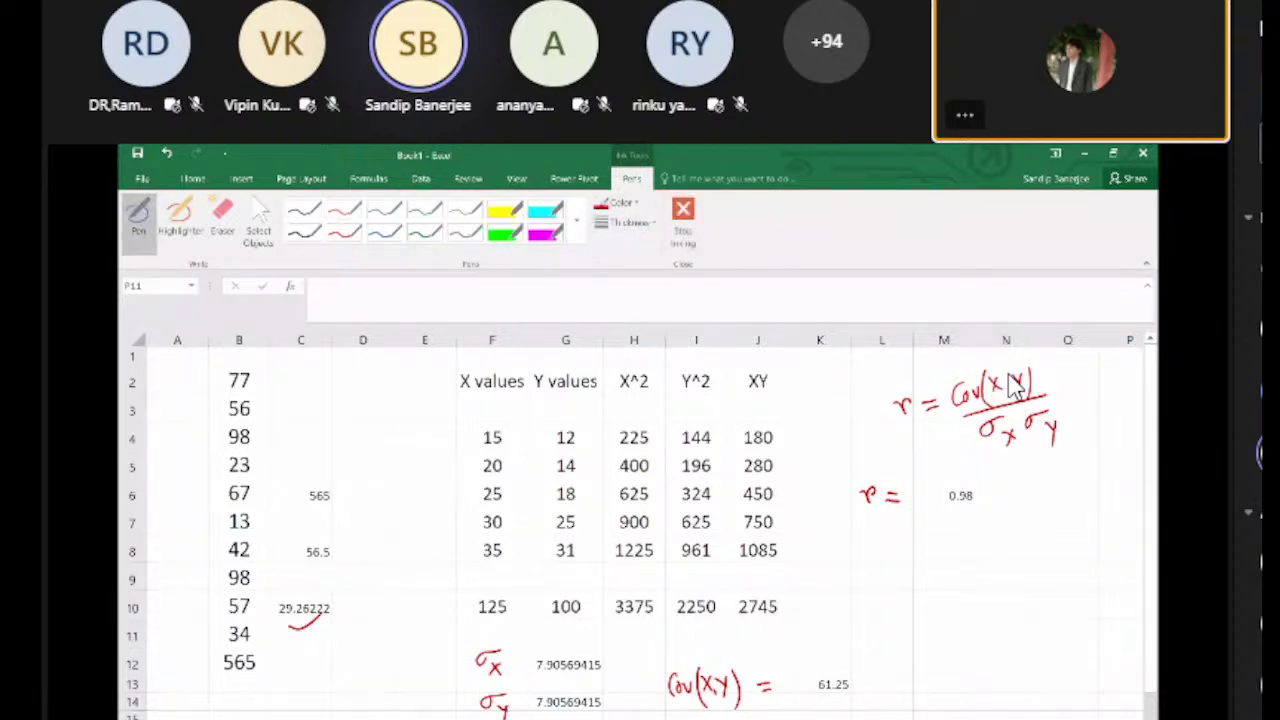
pyautogui.moveTo(940, 534)
pyautogui.mouseDown()
pyautogui.moveTo(928, 542)
pyautogui.moveTo(940, 555)
pyautogui.moveTo(973, 537)
pyautogui.moveTo(965, 554)
pyautogui.moveTo(1004, 556)
pyautogui.moveTo(1022, 538)
pyautogui.mouseUp()
pyautogui.moveTo(1033, 528); pyautogui.dragTo(1032, 548)
pyautogui.moveTo(1028, 562)
pyautogui.mouseDown()
pyautogui.moveTo(1040, 568)
pyautogui.moveTo(1058, 548)
pyautogui.mouseUp()
pyautogui.moveTo(1062, 536); pyautogui.dragTo(1084, 556)
pyautogui.click(1092, 567)
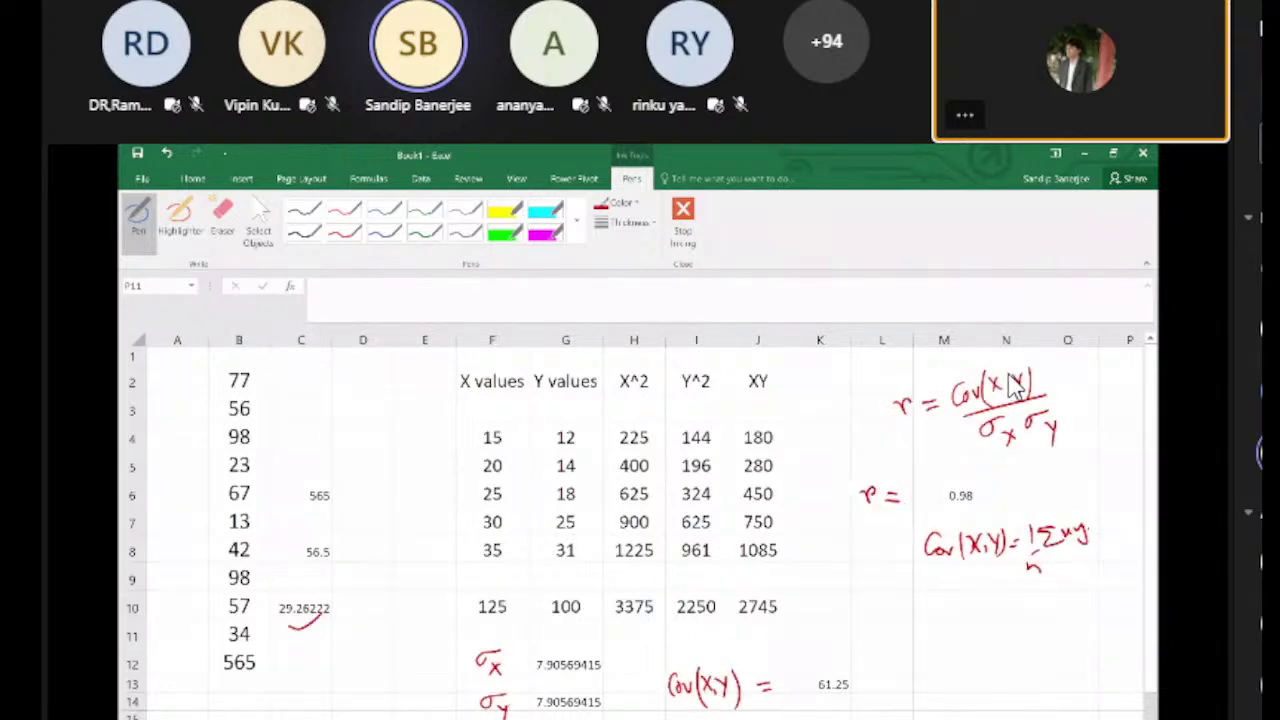
# Step: Finish the note with '− x̄ȳ', retrace the n, and return to the Home tab
pyautogui.moveTo(1090, 522); pyautogui.dragTo(1098, 521)
pyautogui.moveTo(1103, 516); pyautogui.dragTo(1113, 526)
pyautogui.moveTo(1104, 505); pyautogui.dragTo(1112, 503)
pyautogui.moveTo(1120, 514); pyautogui.dragTo(1128, 528)
pyautogui.moveTo(1120, 502); pyautogui.dragTo(1128, 500)
pyautogui.moveTo(1025, 570); pyautogui.dragTo(1045, 566)
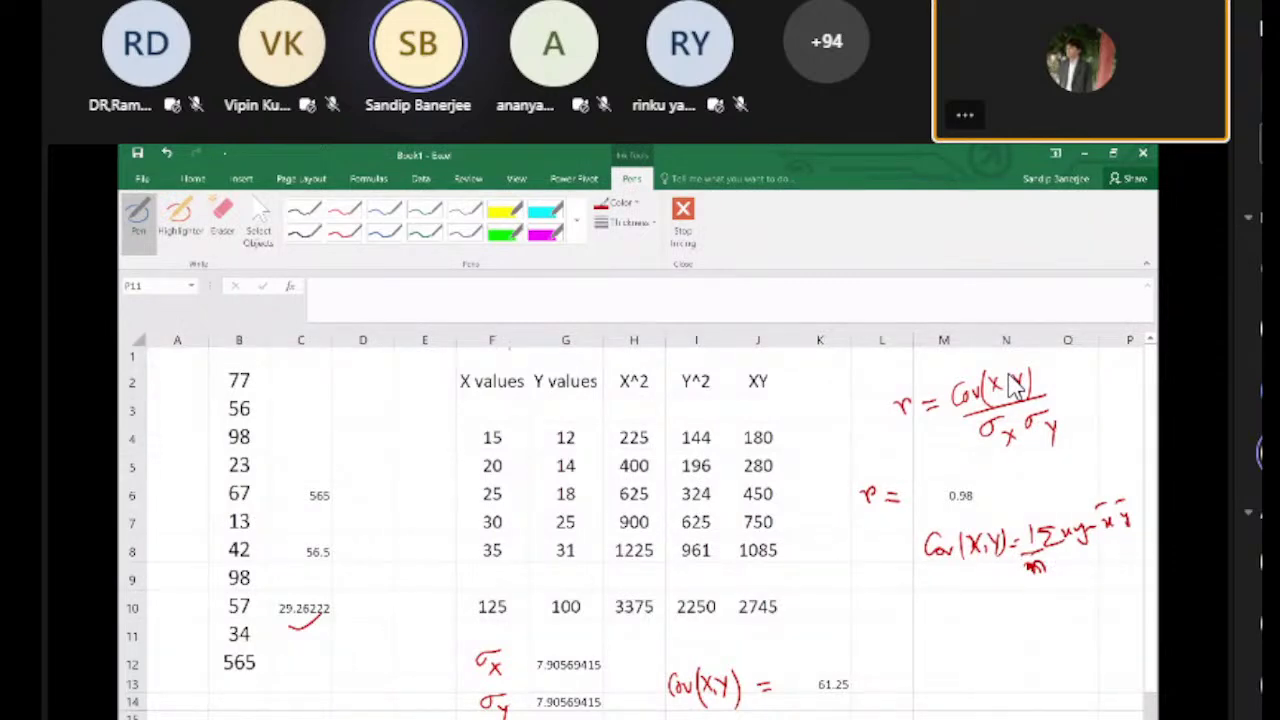
pyautogui.click(195, 180)
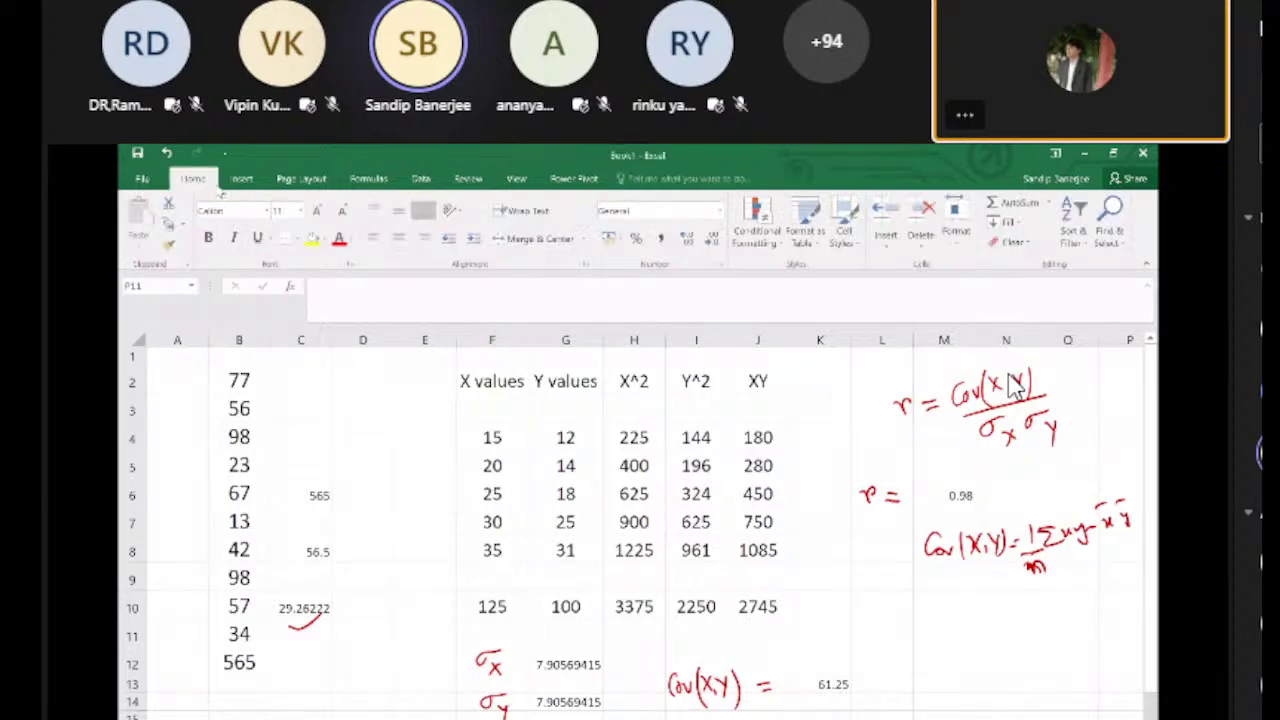
# Step: Insert COVARIANCE.P into M11 by searching 'covariance' in the Insert Function dialog
pyautogui.click(939, 636)
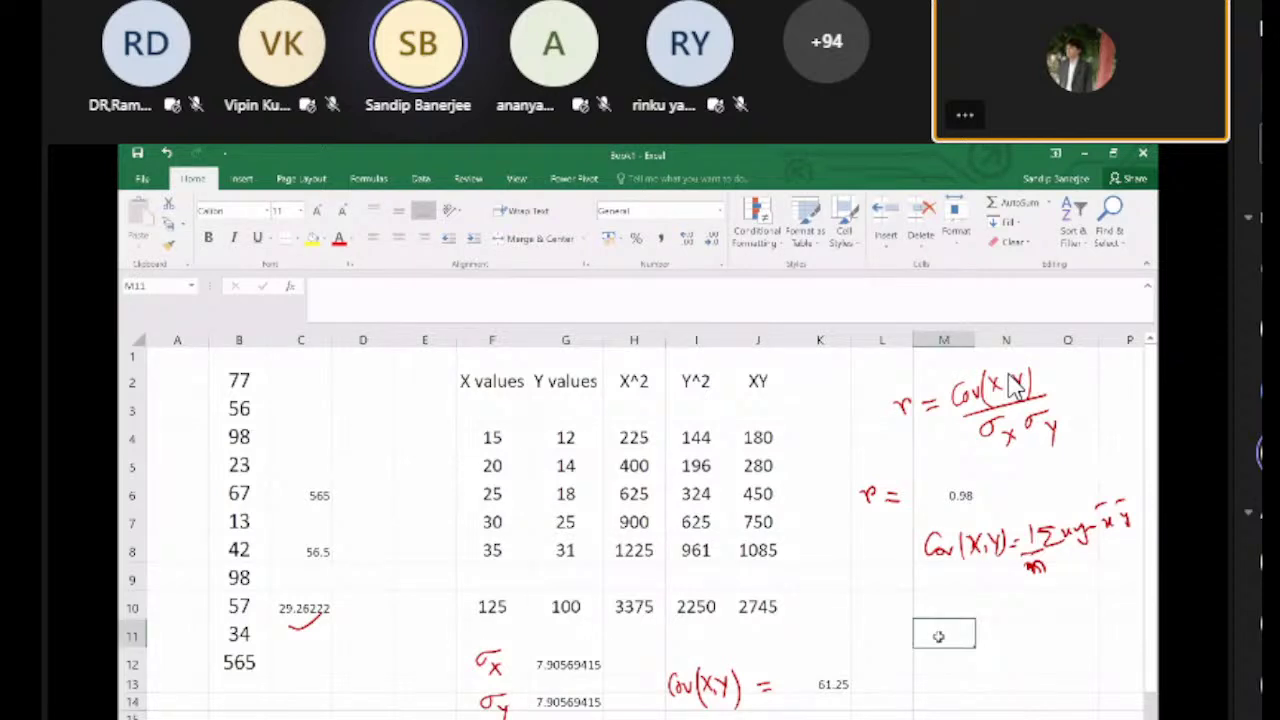
pyautogui.click(290, 287)
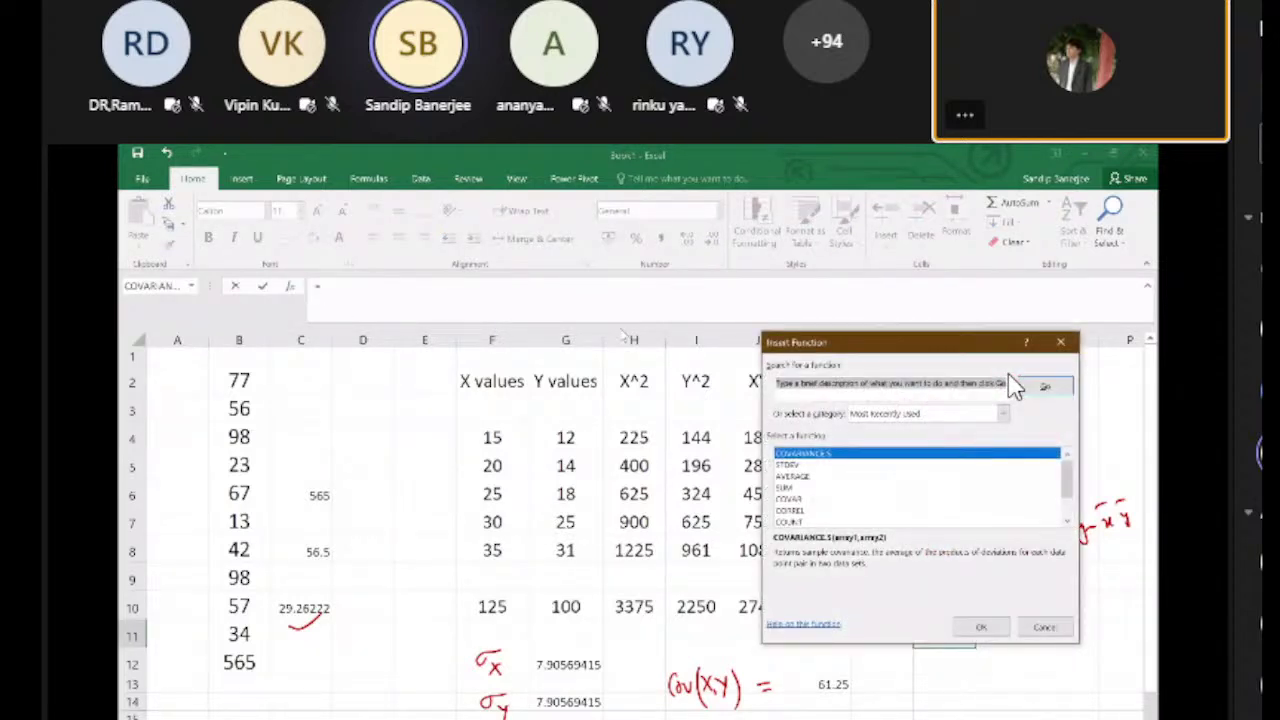
pyautogui.click(830, 392)
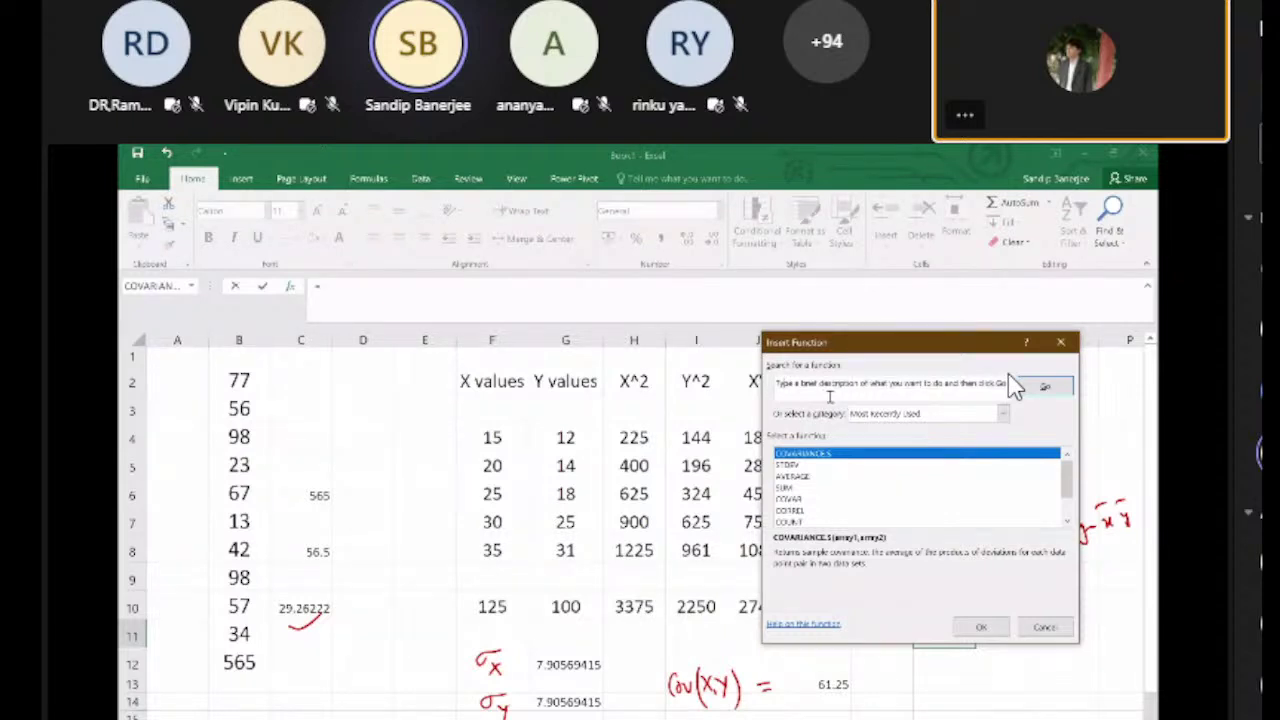
pyautogui.write('covaria')
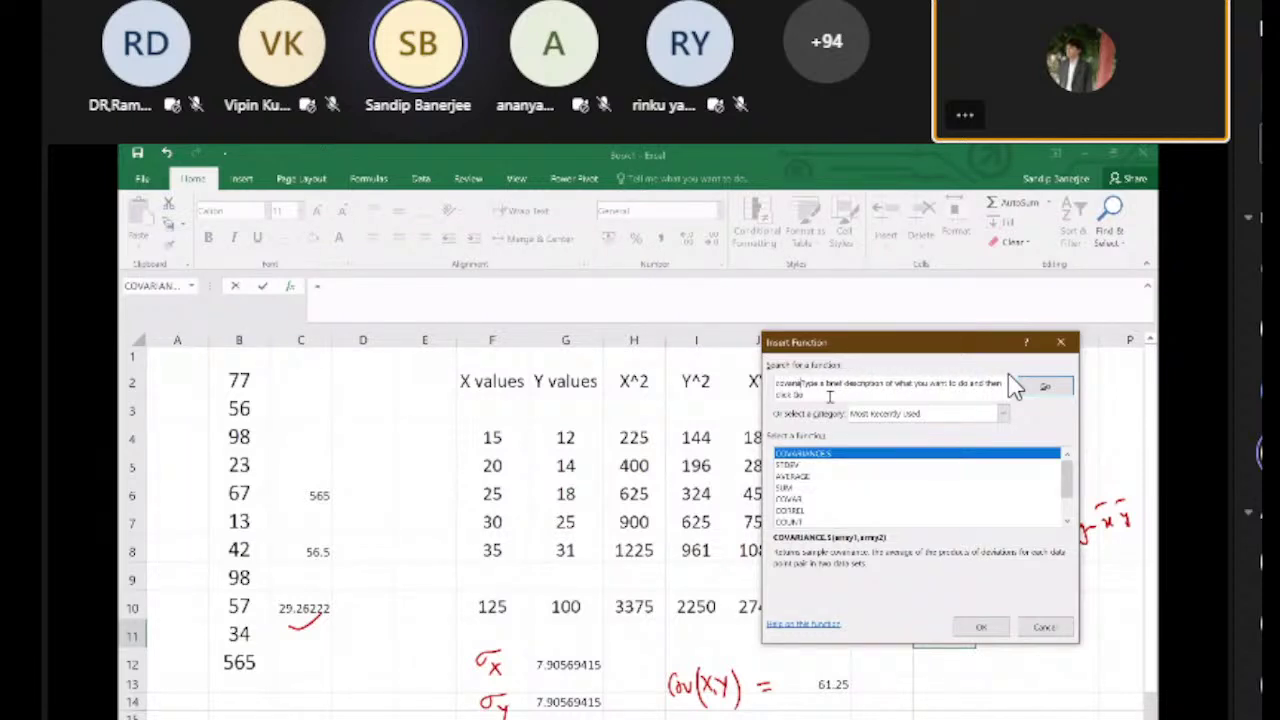
pyautogui.write('nce')
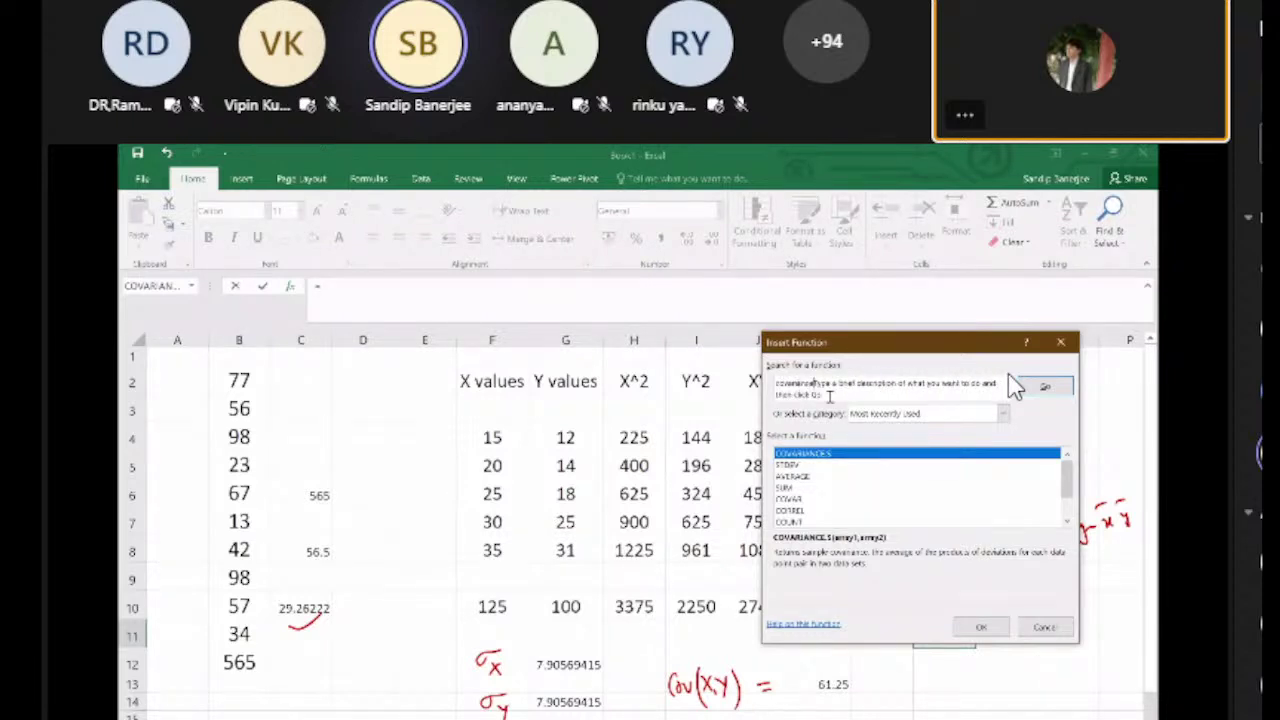
pyautogui.press('Delete')
pyautogui.press('Delete')
pyautogui.press('Delete')
pyautogui.press('Delete')
pyautogui.press('Delete')
pyautogui.press('Delete')
pyautogui.press('Delete')
pyautogui.press('Delete')
pyautogui.press('Delete')
pyautogui.press('Delete')
pyautogui.press('Delete')
pyautogui.press('Delete')
pyautogui.press('Delete')
pyautogui.press('Delete')
pyautogui.press('Delete')
pyautogui.press('Delete')
pyautogui.press('Delete')
pyautogui.press('Delete')
pyautogui.press('Delete')
pyautogui.press('Delete')
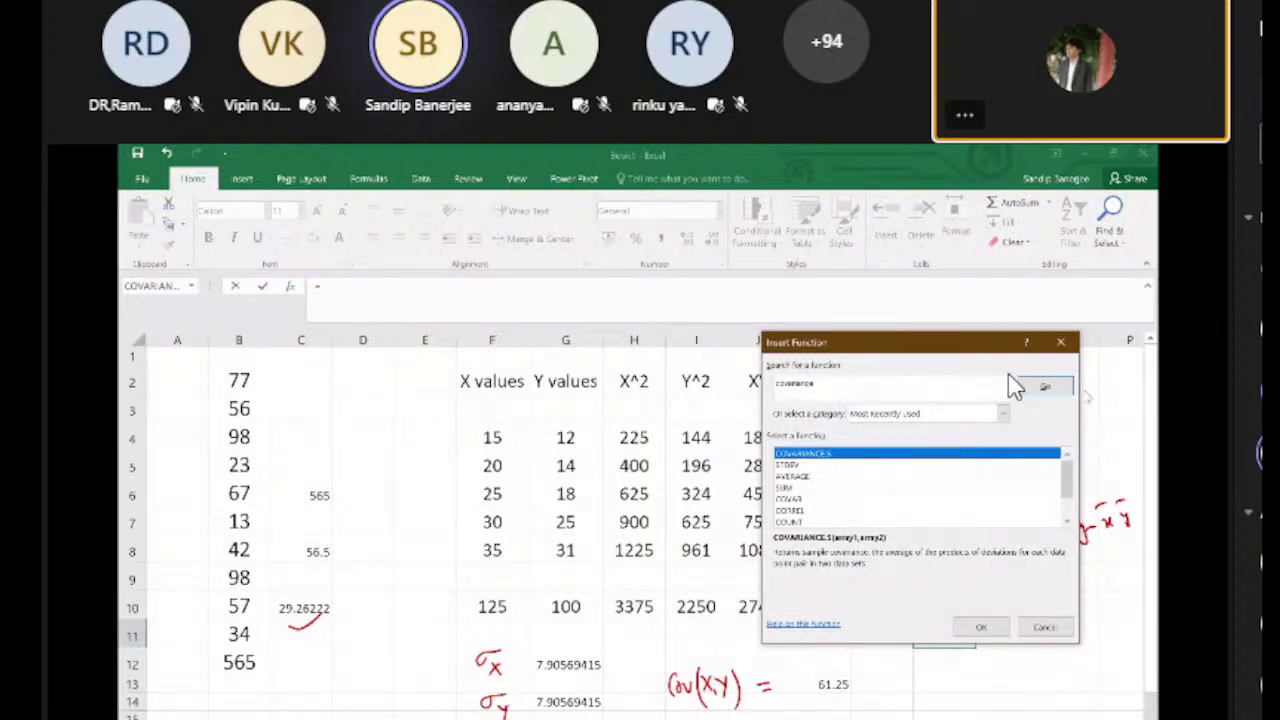
pyautogui.click(1045, 388)
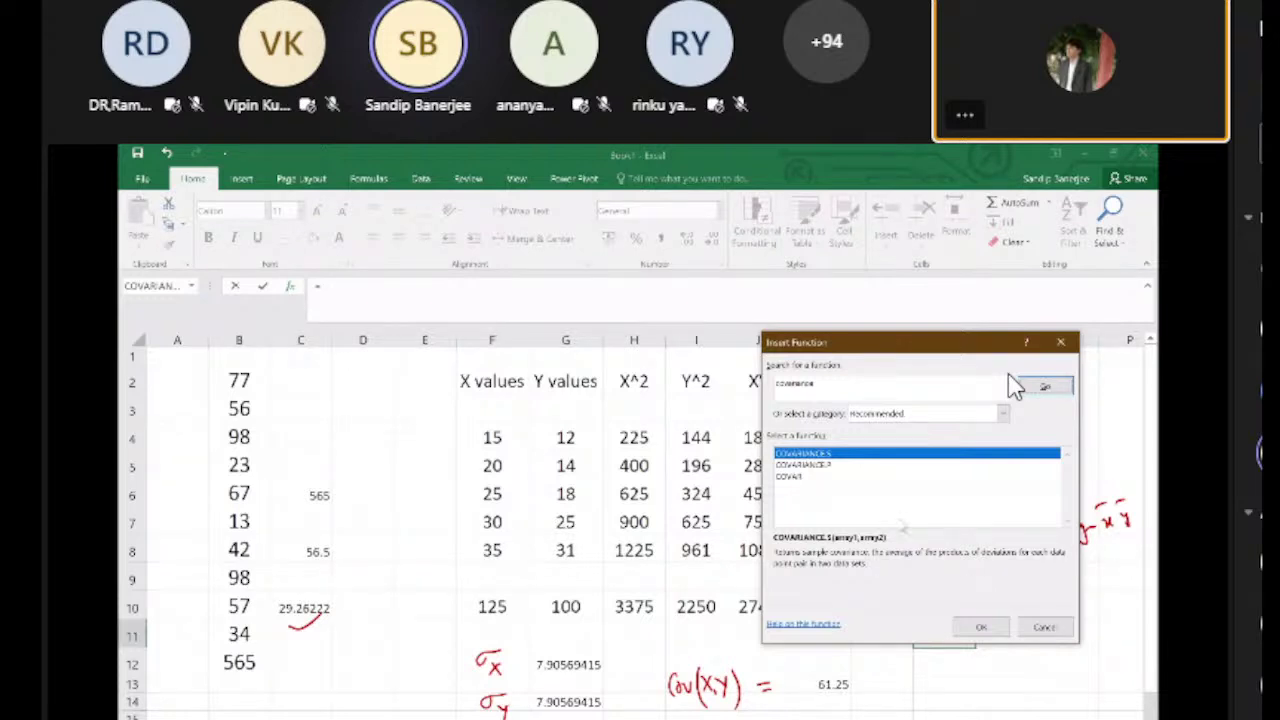
pyautogui.click(805, 465)
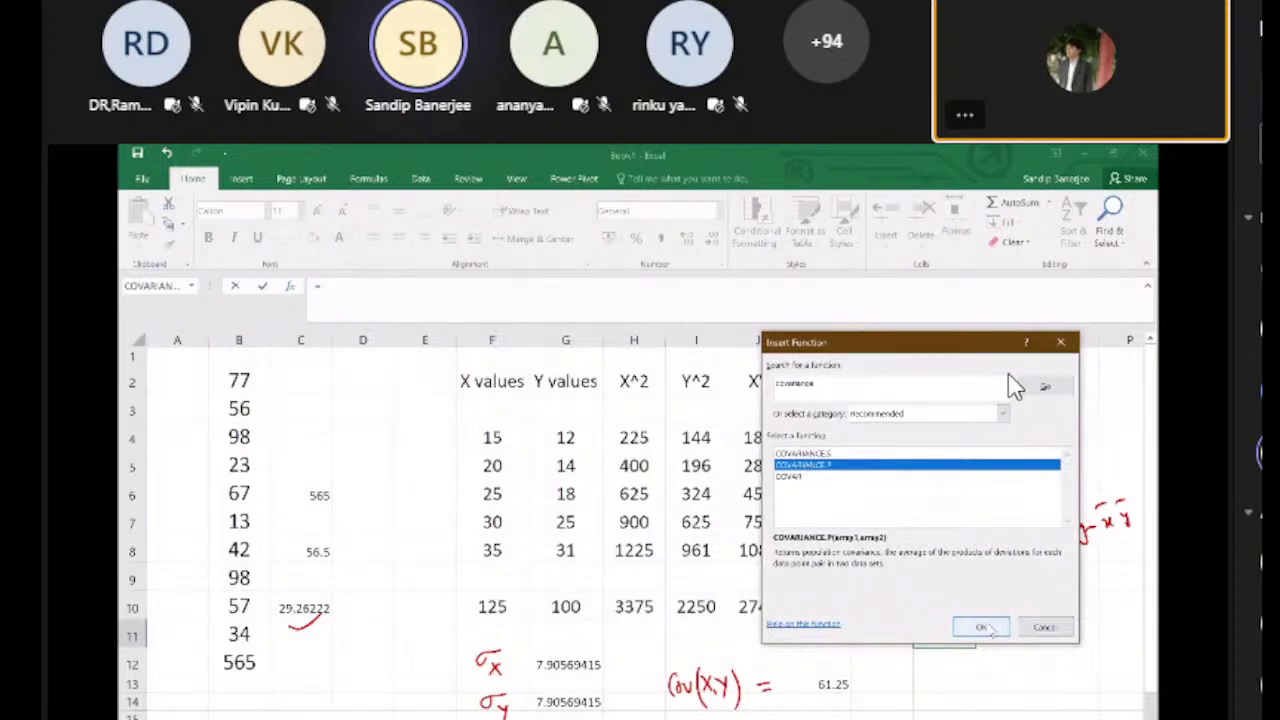
pyautogui.click(982, 627)
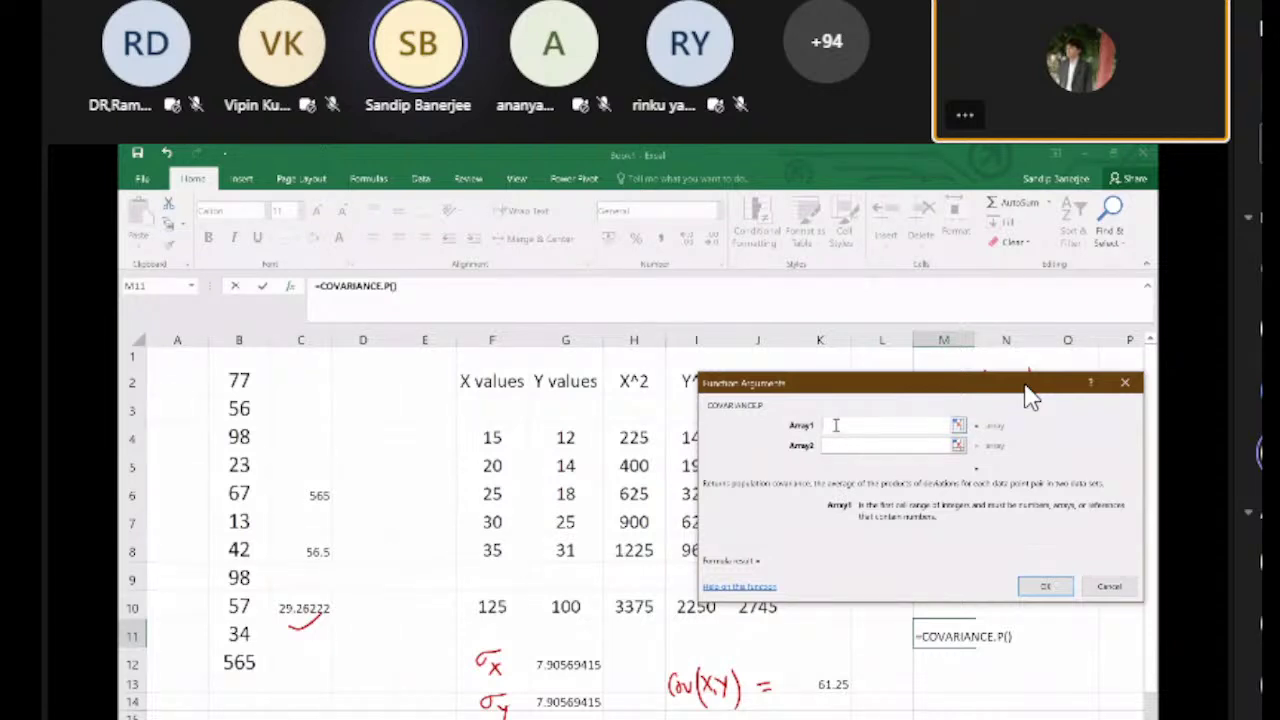
# Step: Set COVARIANCE.P's Array1 to start at F4 and extend it down the X values
pyautogui.click(500, 432)
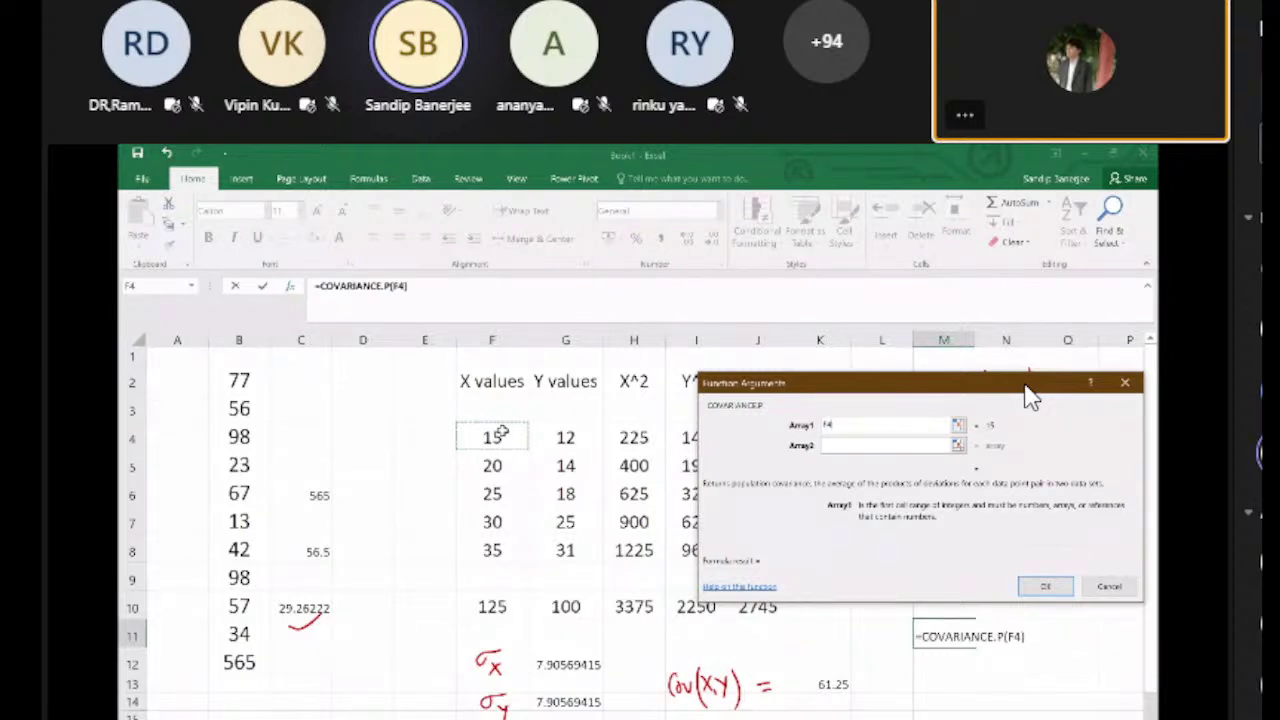
pyautogui.hotkey('shift', 'Down')
pyautogui.hotkey('shift', 'Down')
pyautogui.hotkey('shift', 'Down')
pyautogui.hotkey('shift', 'Down')
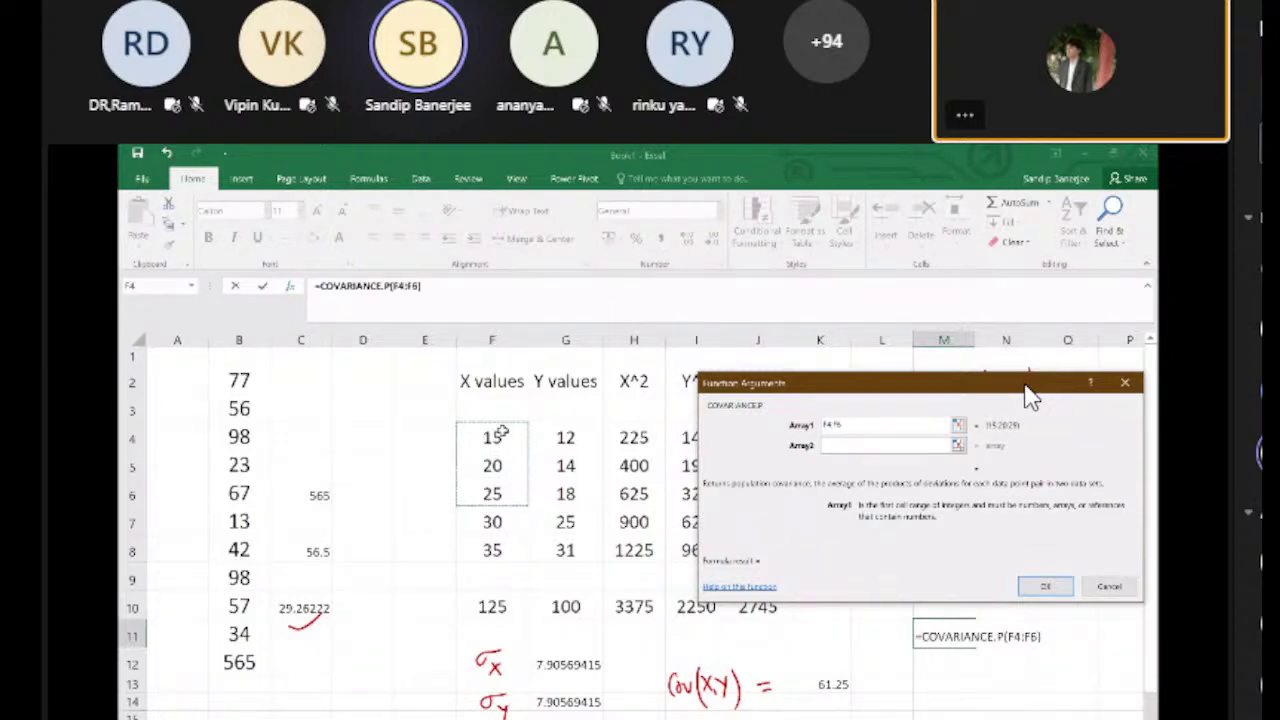
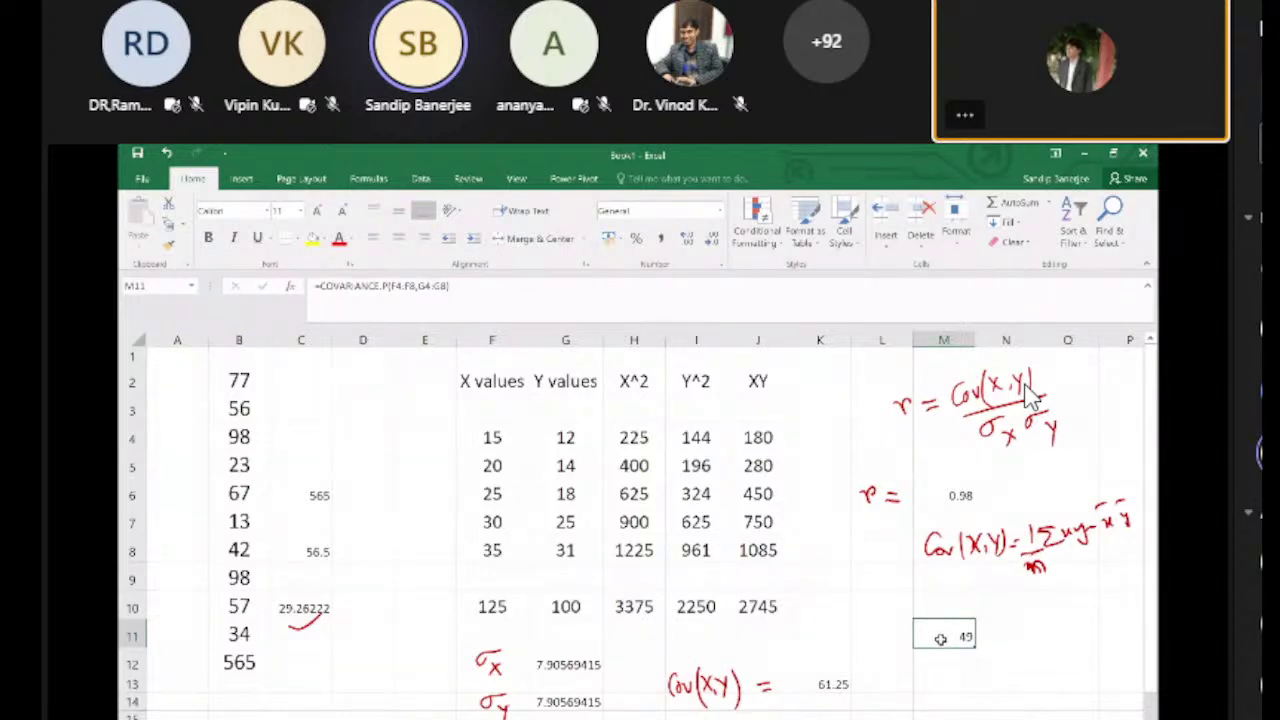
# Step: Change K13's formula from COVARIANCE.S to COVARIANCE.P so Cov(X,Y) shows 49 and r shows 0.784
pyautogui.click(817, 687)
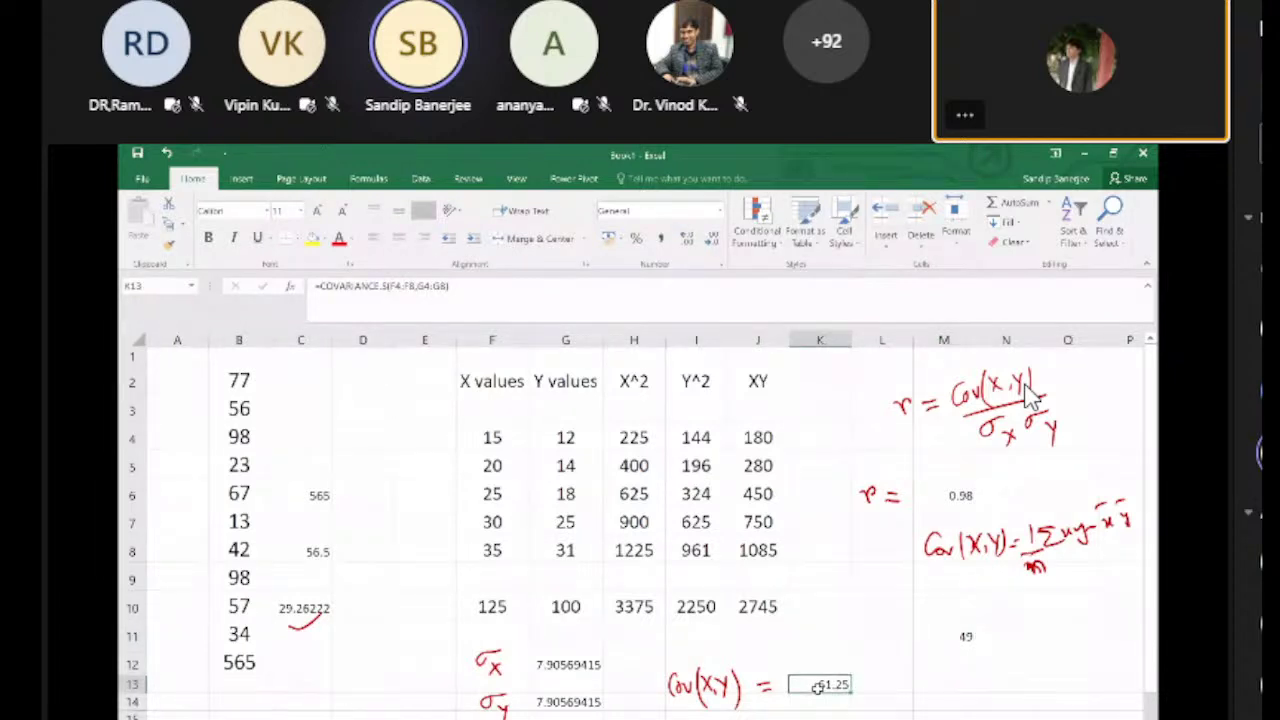
pyautogui.click(390, 286)
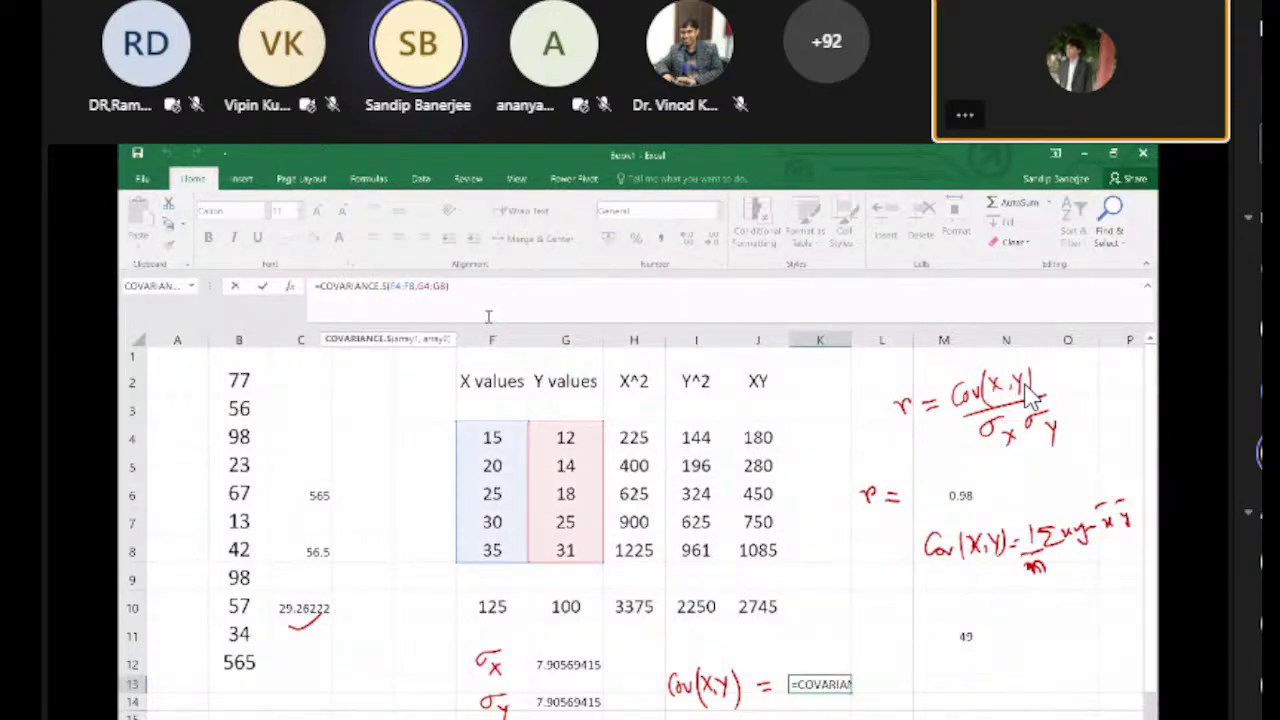
pyautogui.press('BackSpace')
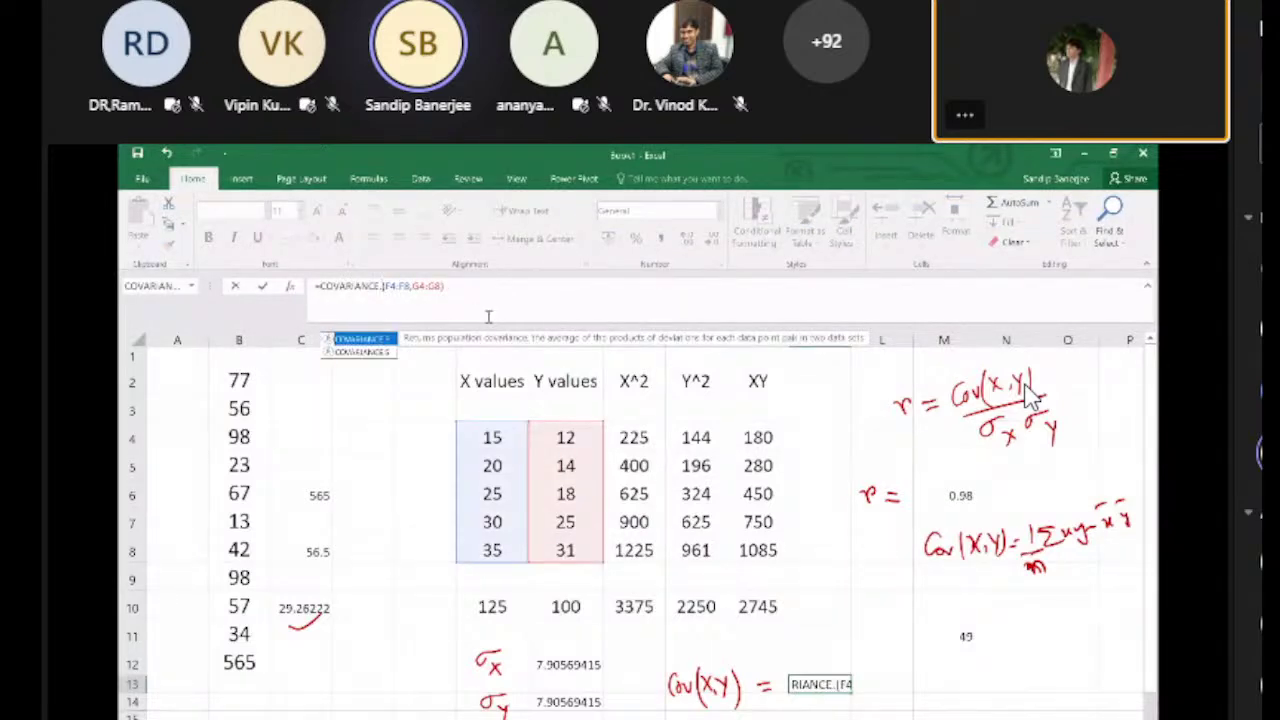
pyautogui.write('P')
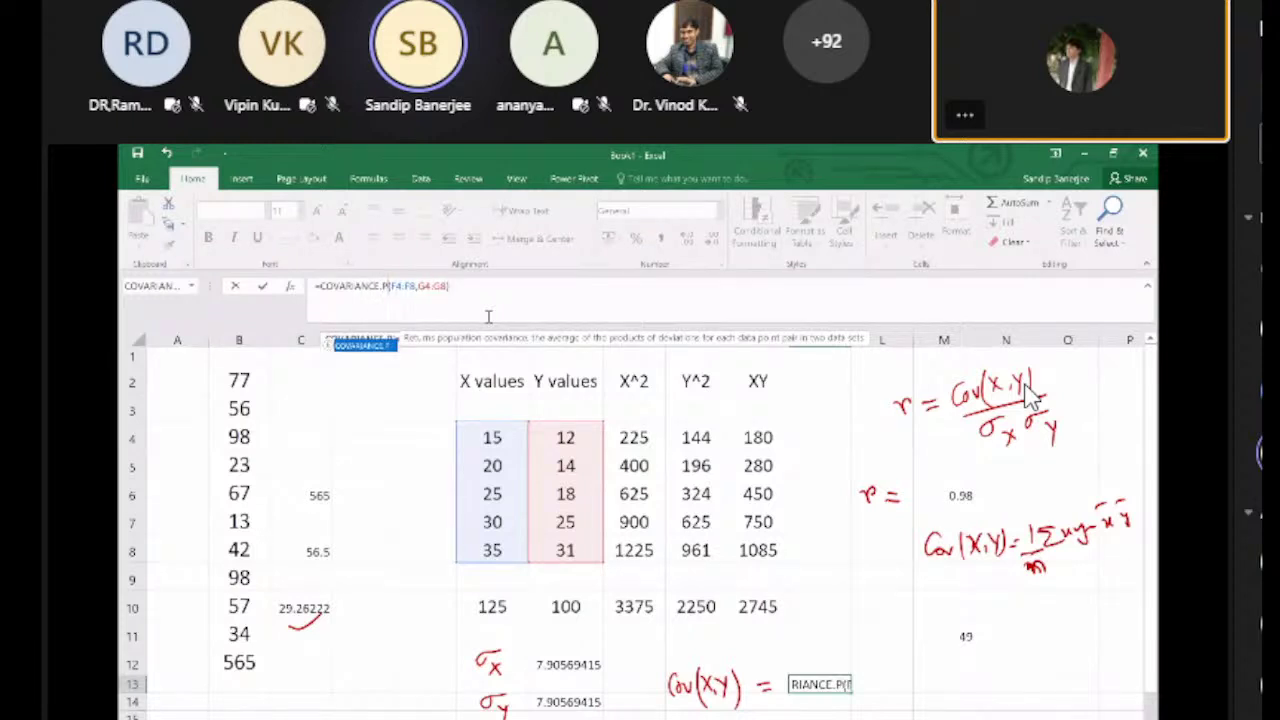
pyautogui.press('Return')
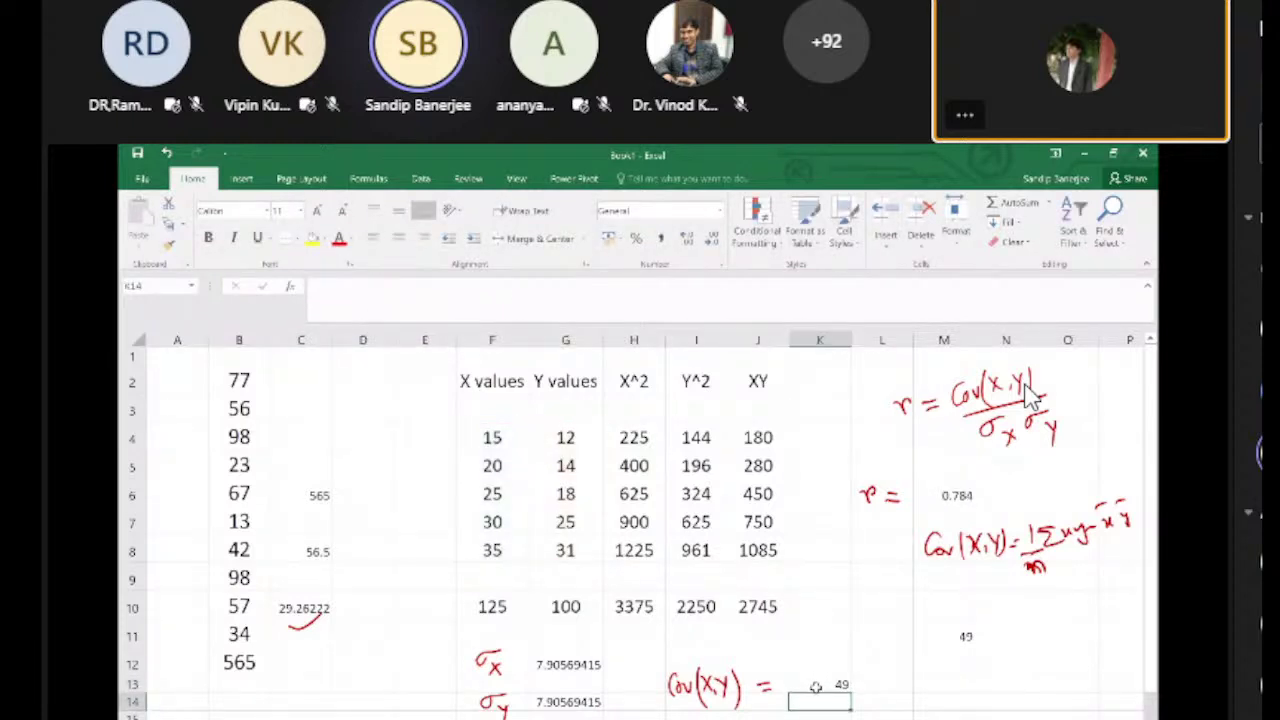
pyautogui.click(816, 686)
pyautogui.click(936, 629)
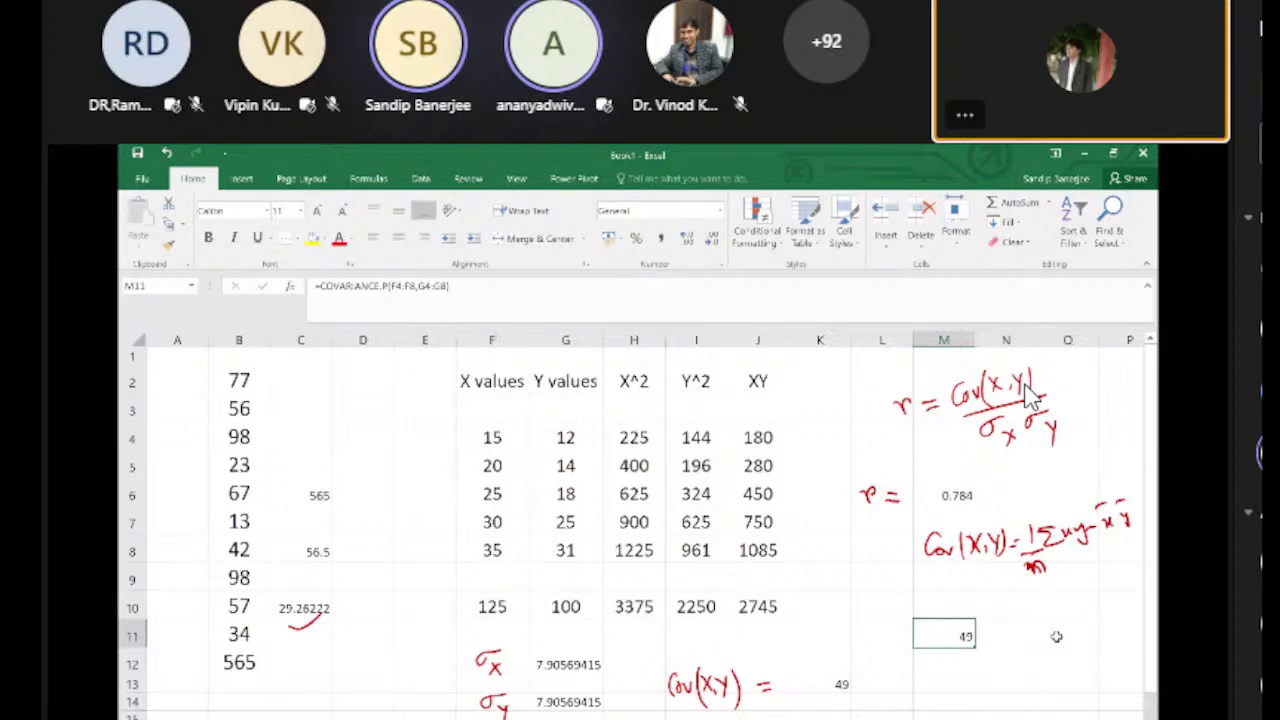
# Step: Enter =M11/((G12*G14)) in N6 to compute r from covariance and both standard deviations
pyautogui.click(1010, 496)
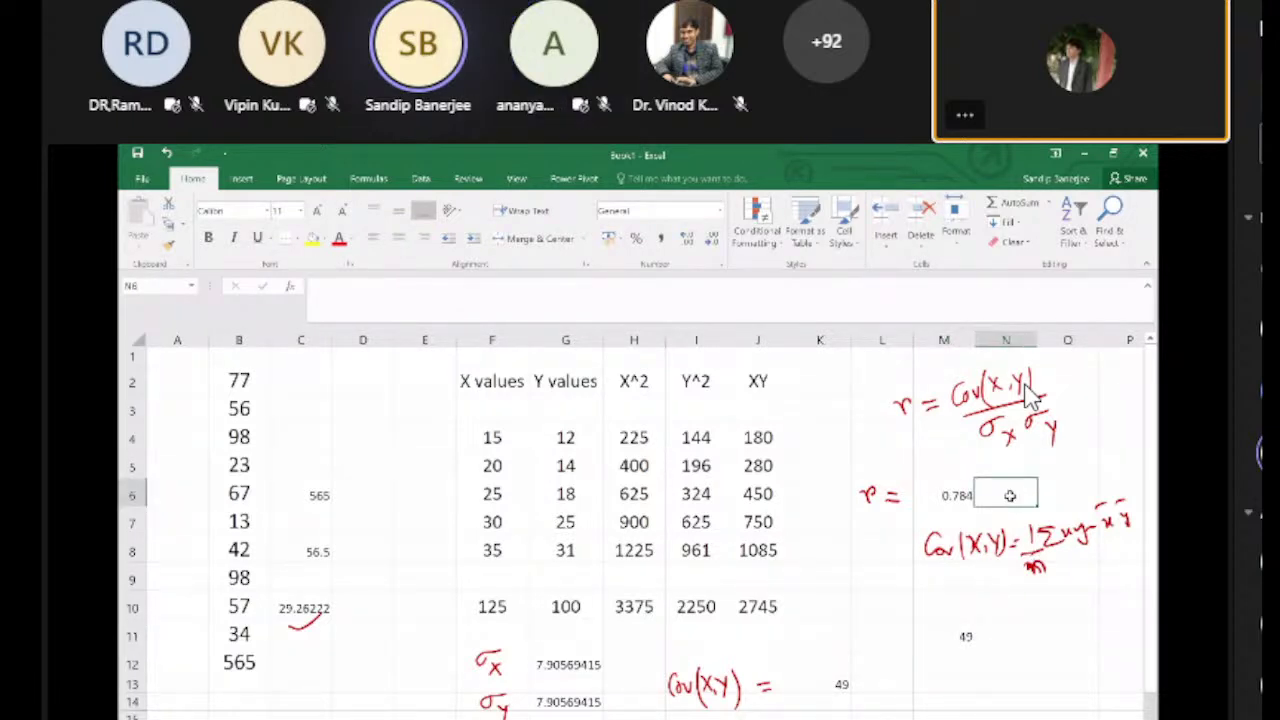
pyautogui.write('=')
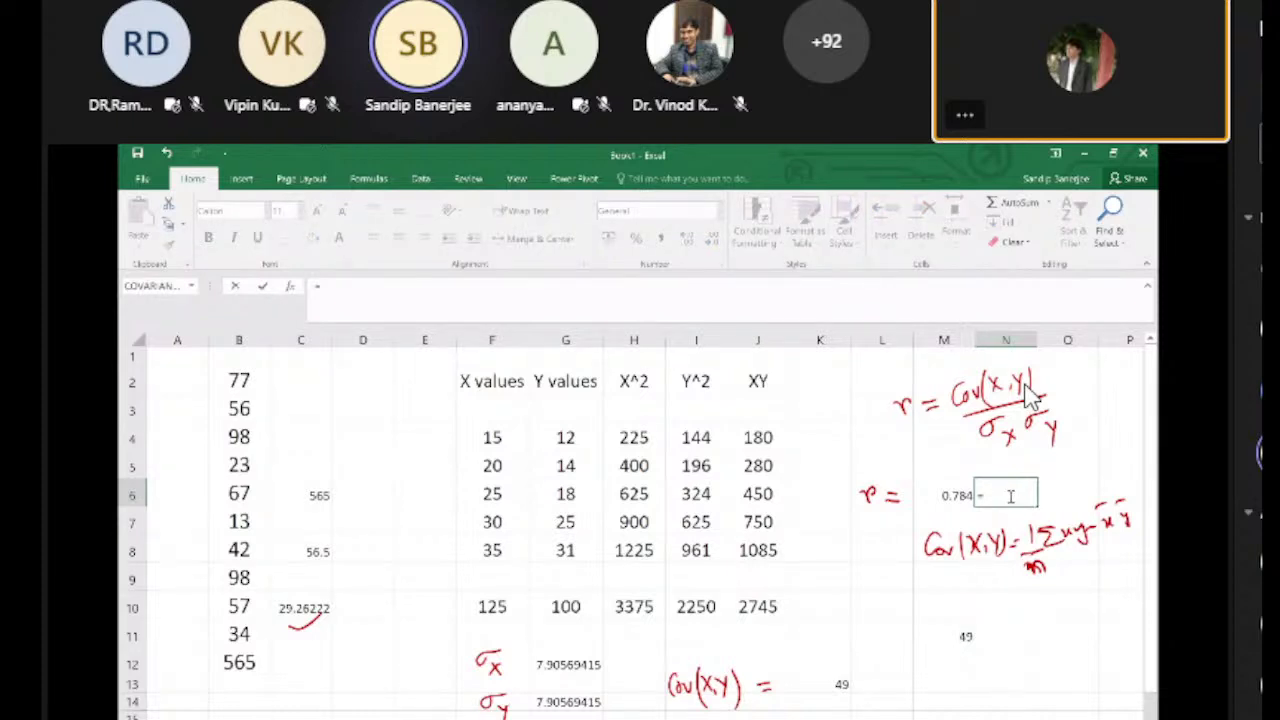
pyautogui.click(941, 636)
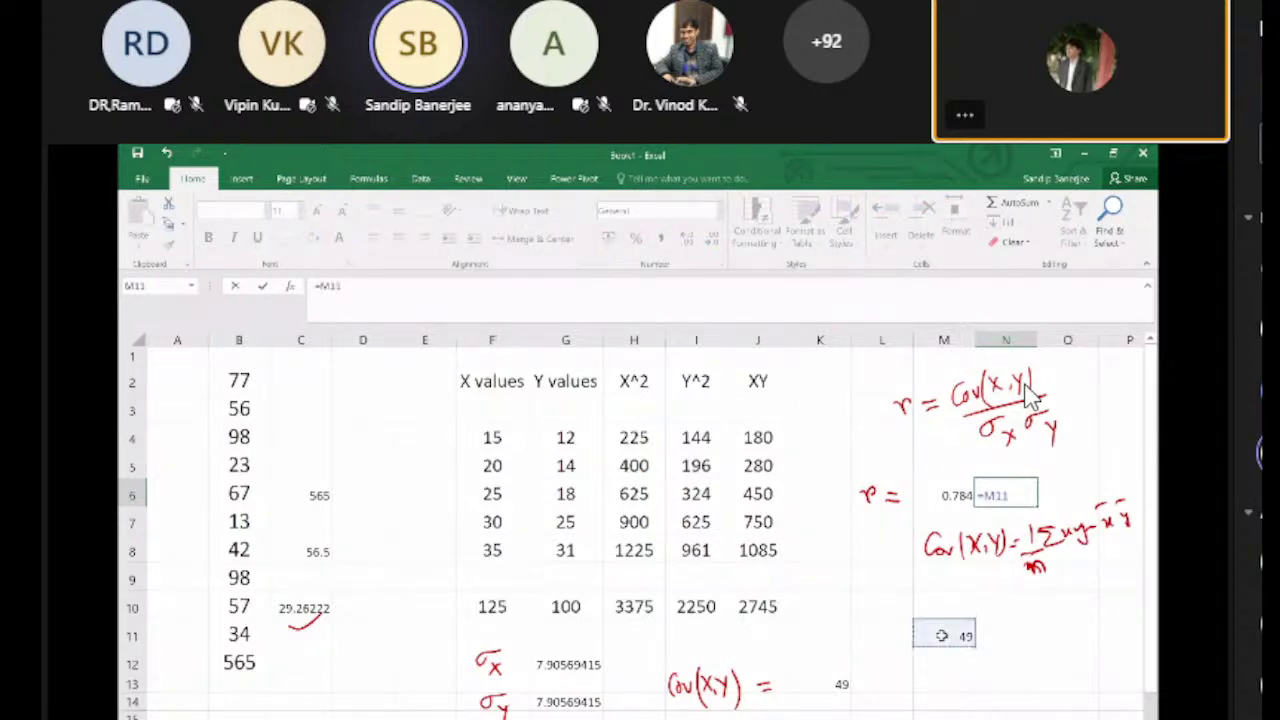
pyautogui.write('/')
pyautogui.click(567, 664)
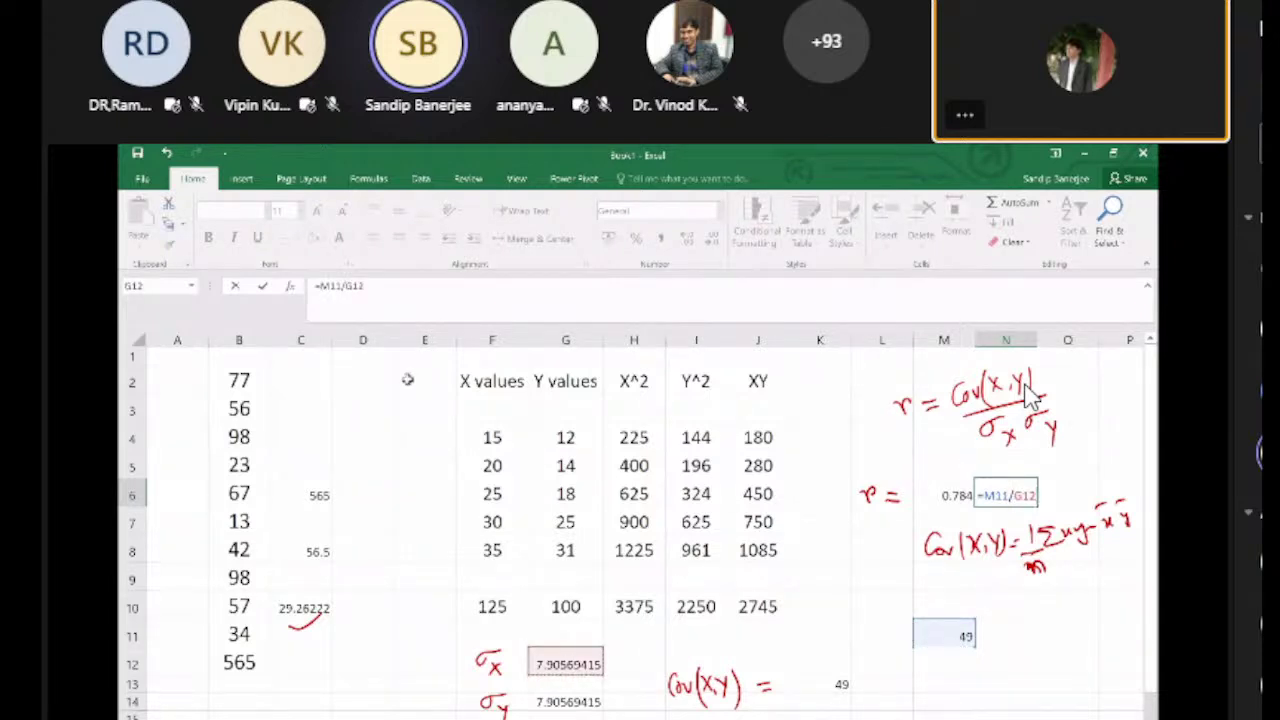
pyautogui.click(349, 285)
pyautogui.write('(G12')
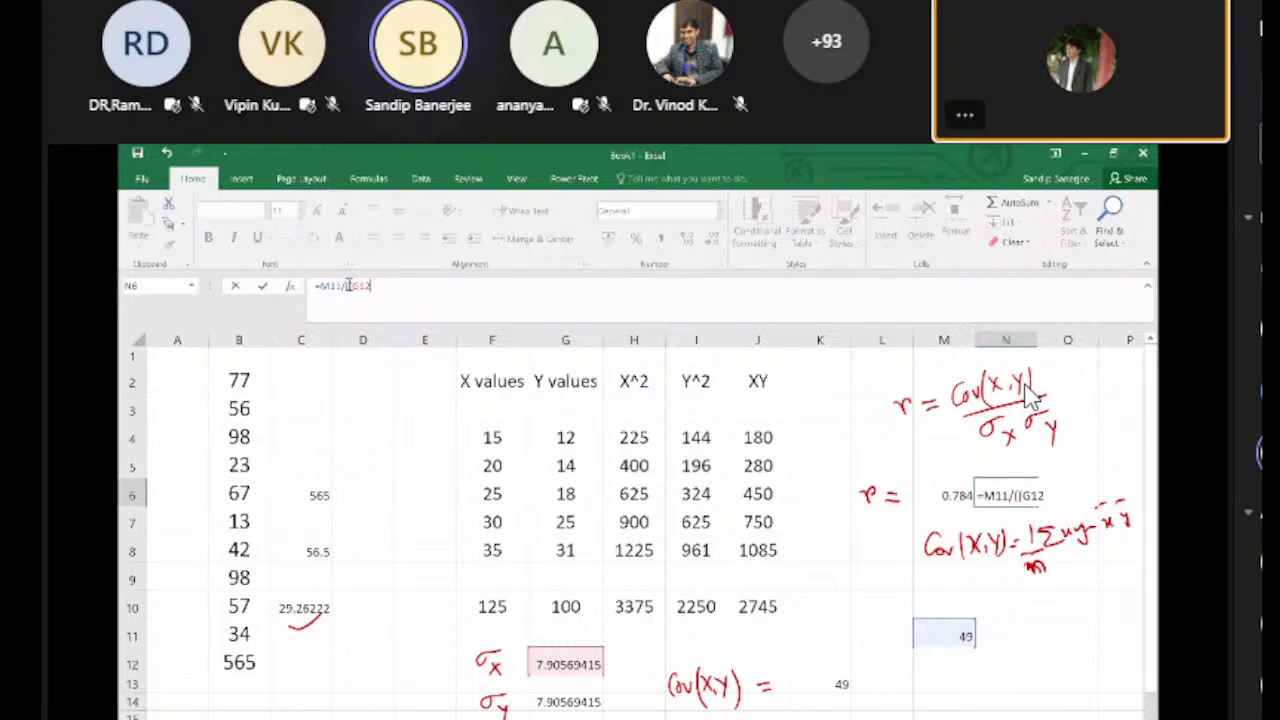
pyautogui.write('*')
pyautogui.click(591, 702)
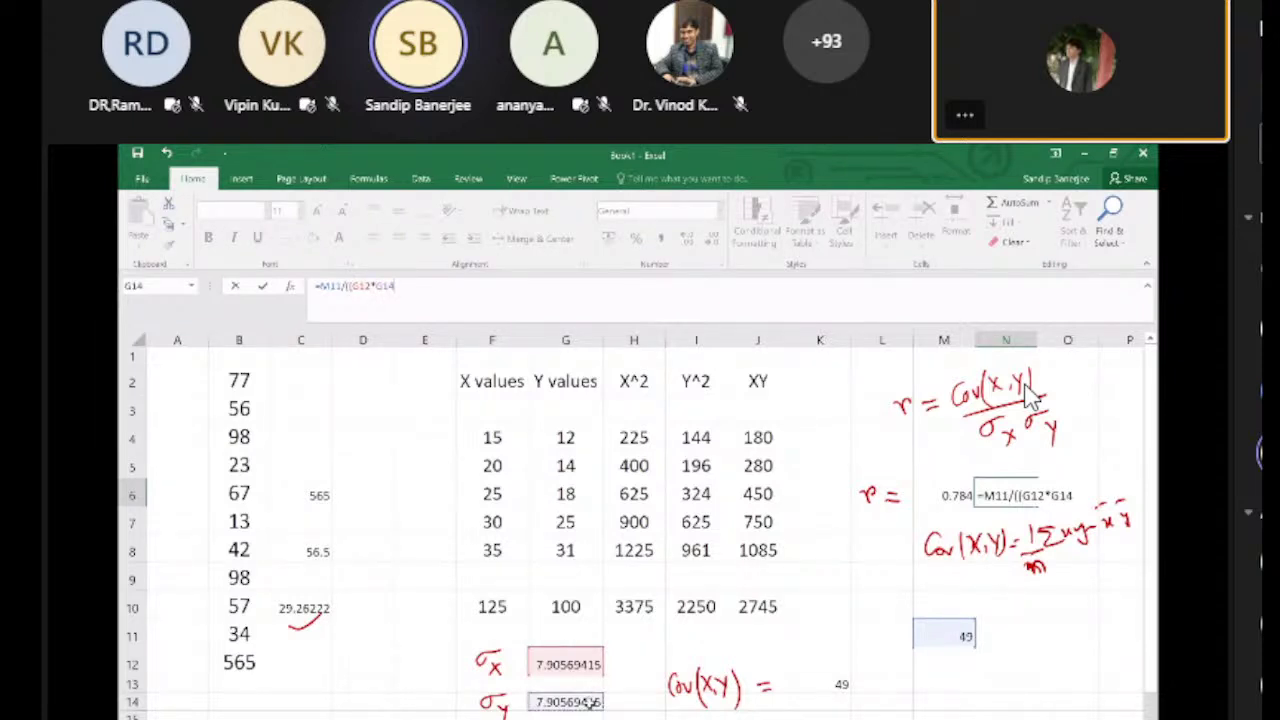
pyautogui.write('))')
pyautogui.press('Return')
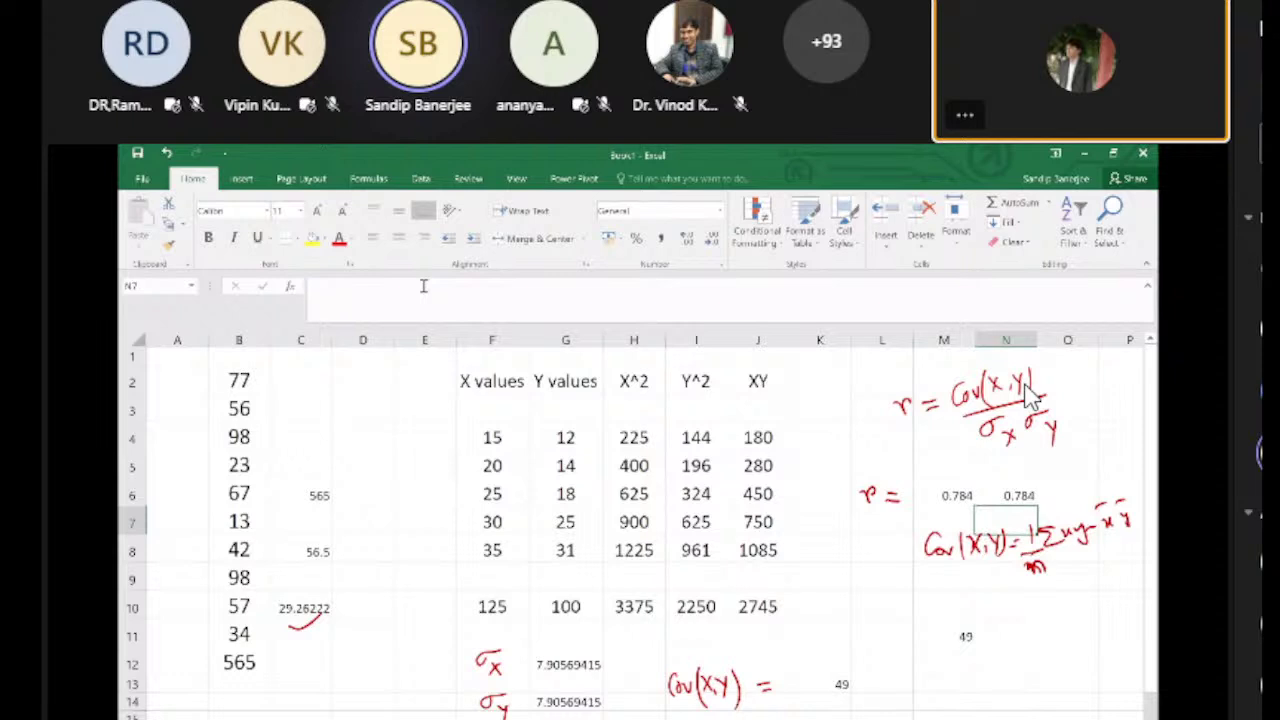
# Step: Compare N6's formula with the r formula in M6 and the covariance formula in K13
pyautogui.click(1018, 495)
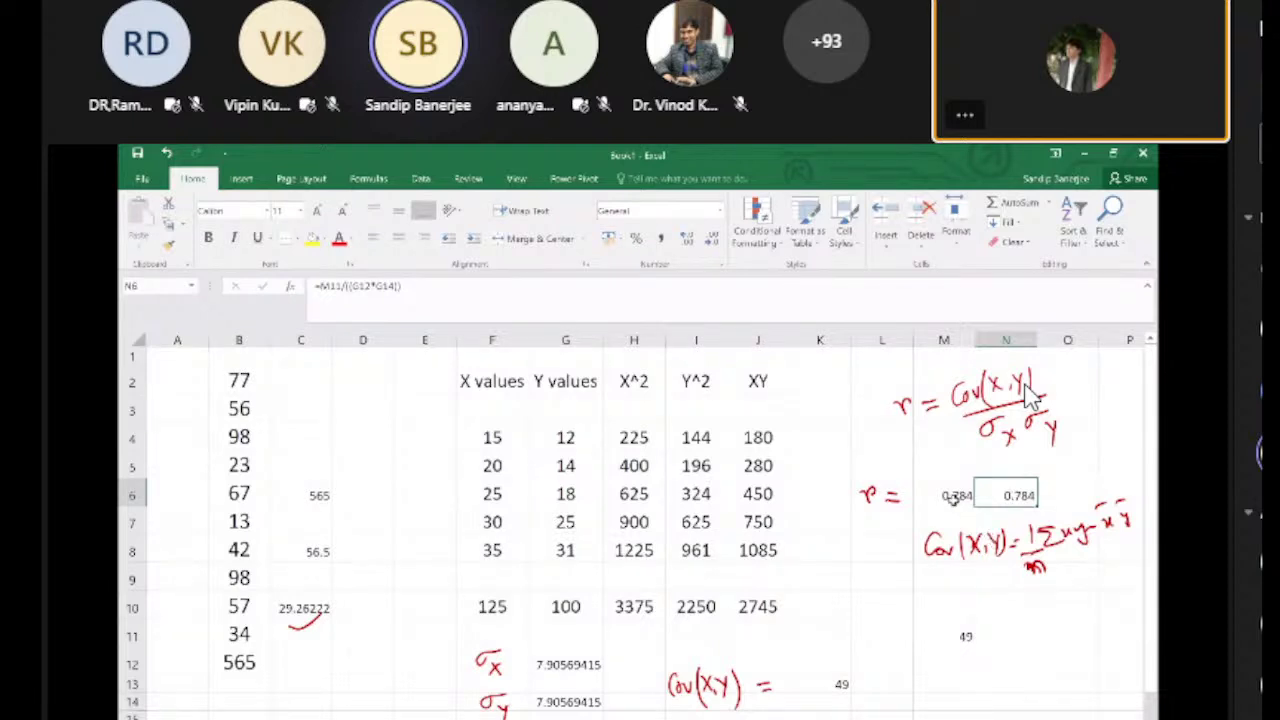
pyautogui.click(955, 497)
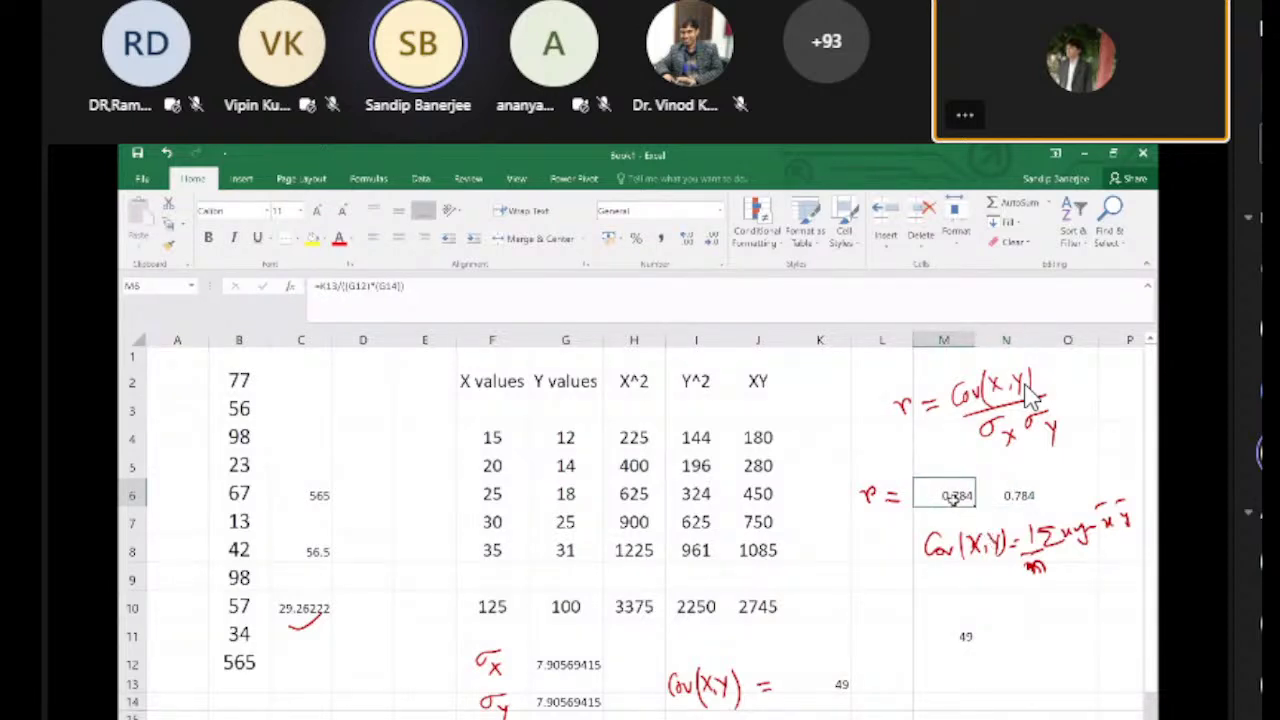
pyautogui.click(844, 686)
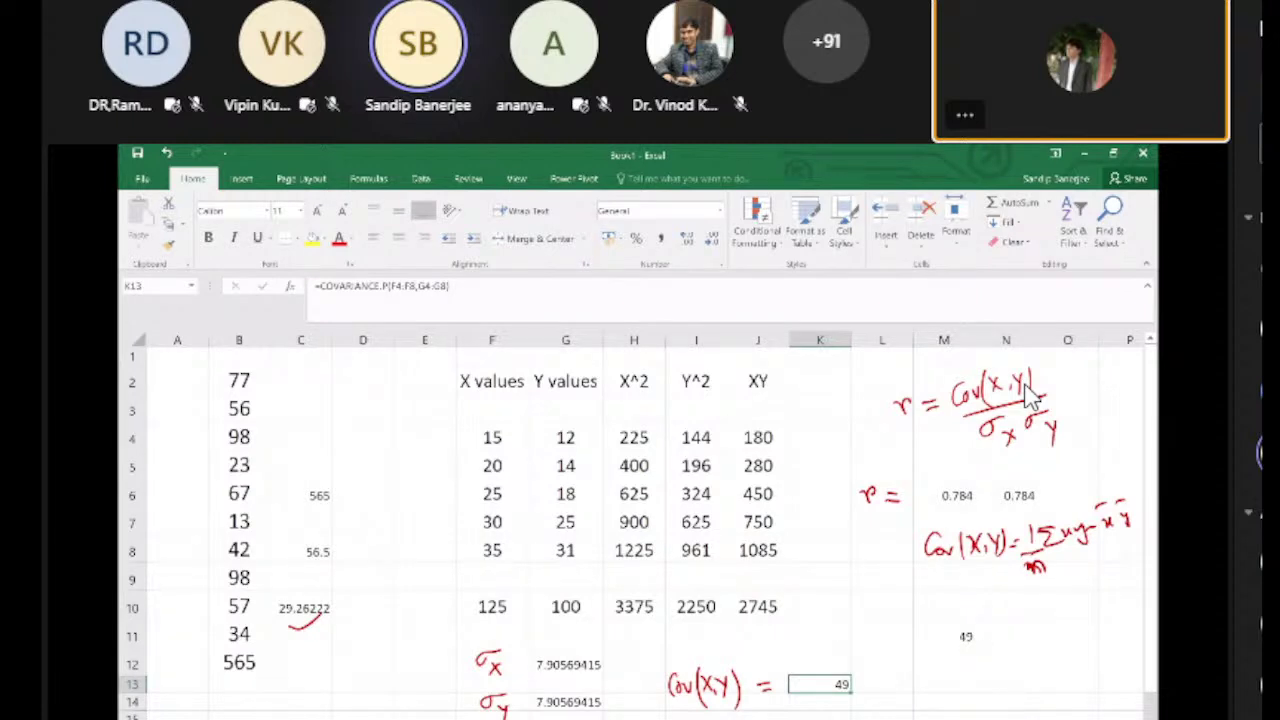
# Step: Copy the Animal Count table B2:E8 from Graphs in Excel and open a blank worksheet in Book1
pyautogui.moveTo(695, 718)
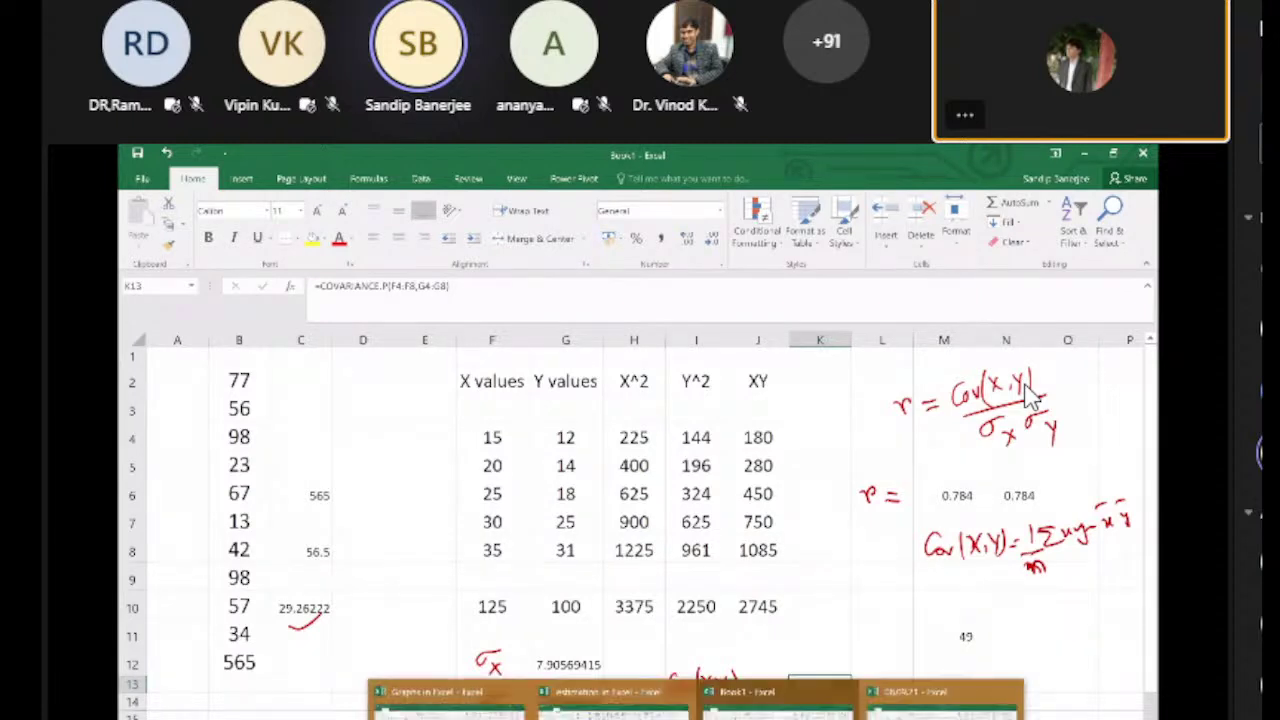
pyautogui.click(445, 705)
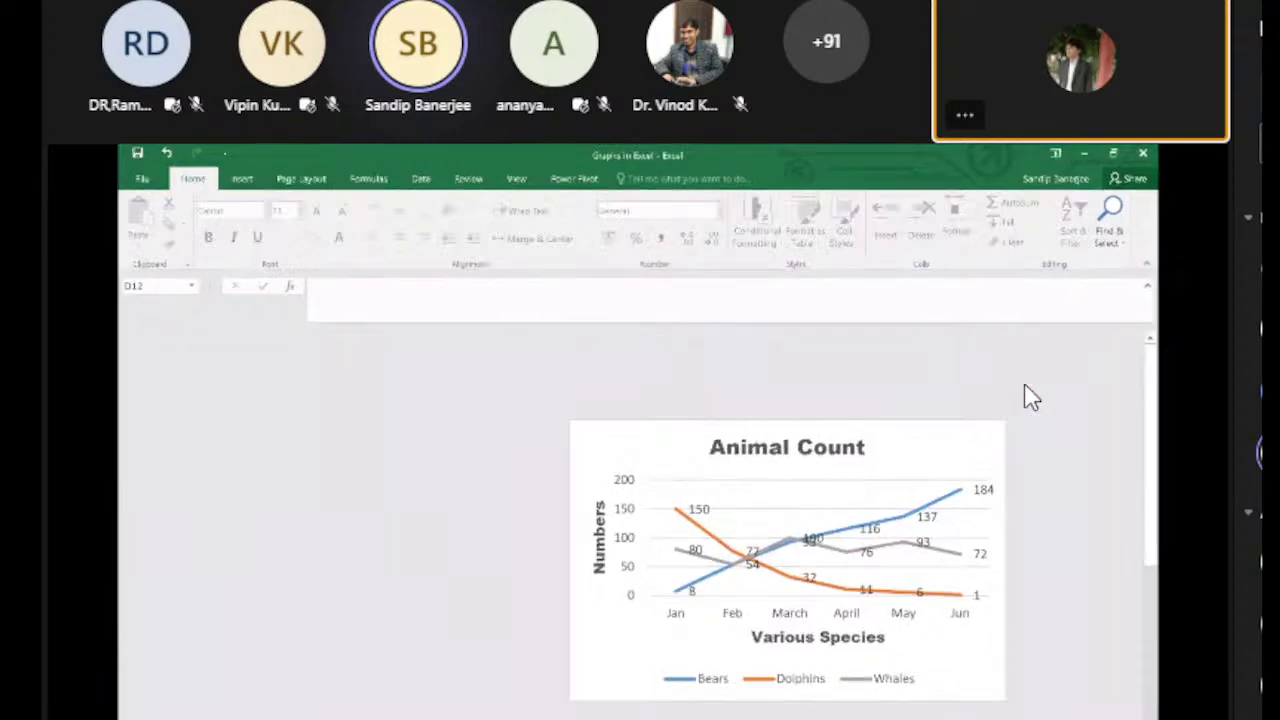
pyautogui.moveTo(262, 384); pyautogui.dragTo(503, 510)
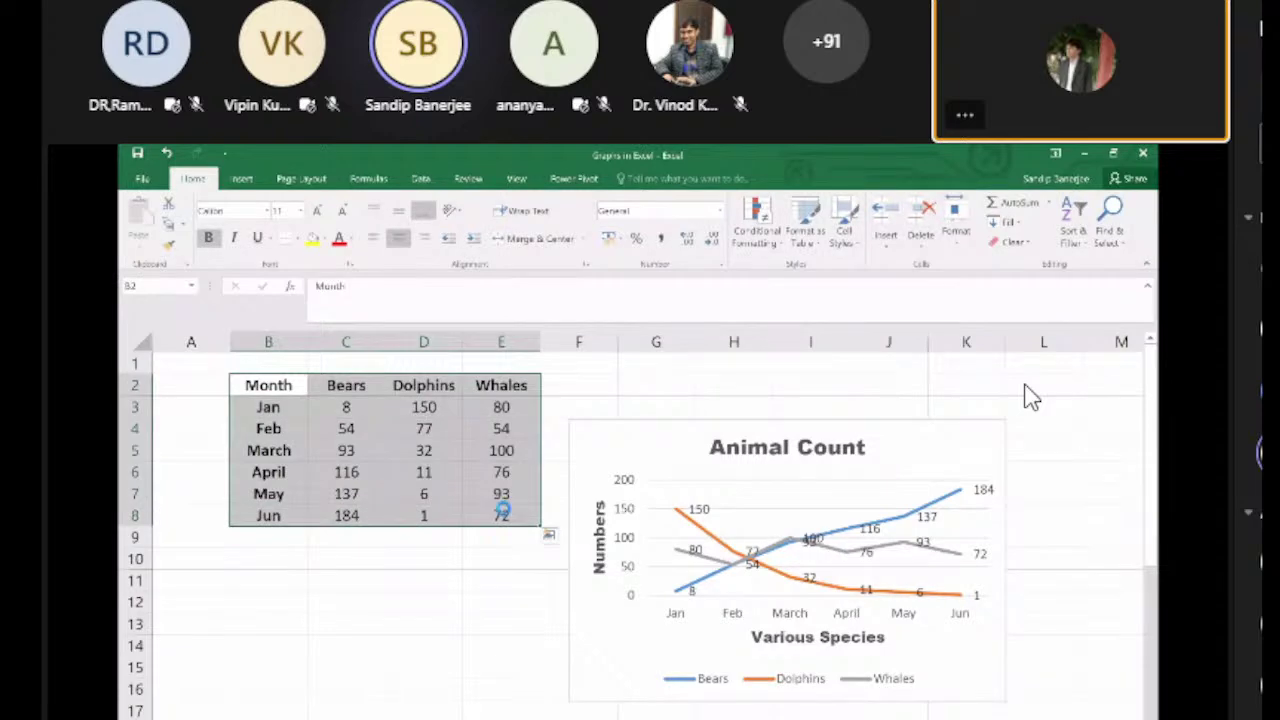
pyautogui.hotkey('ctrl', 'c')
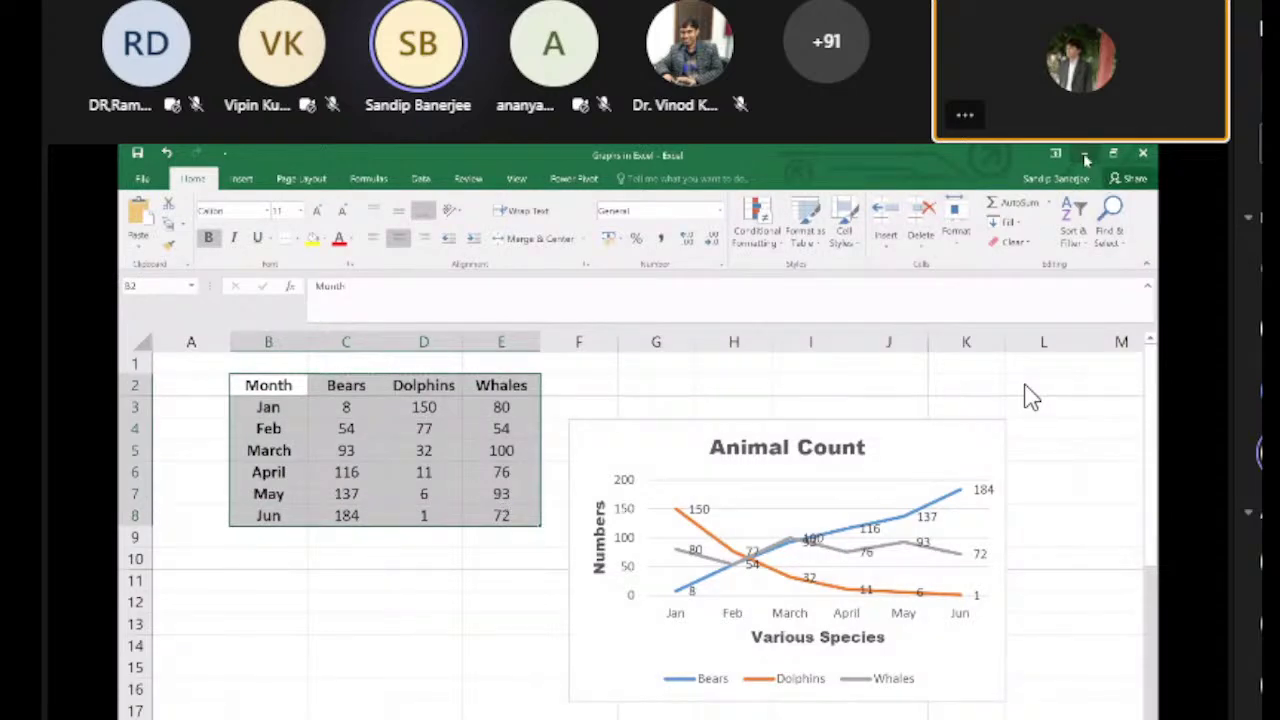
pyautogui.hotkey('ctrl', 'Tab')
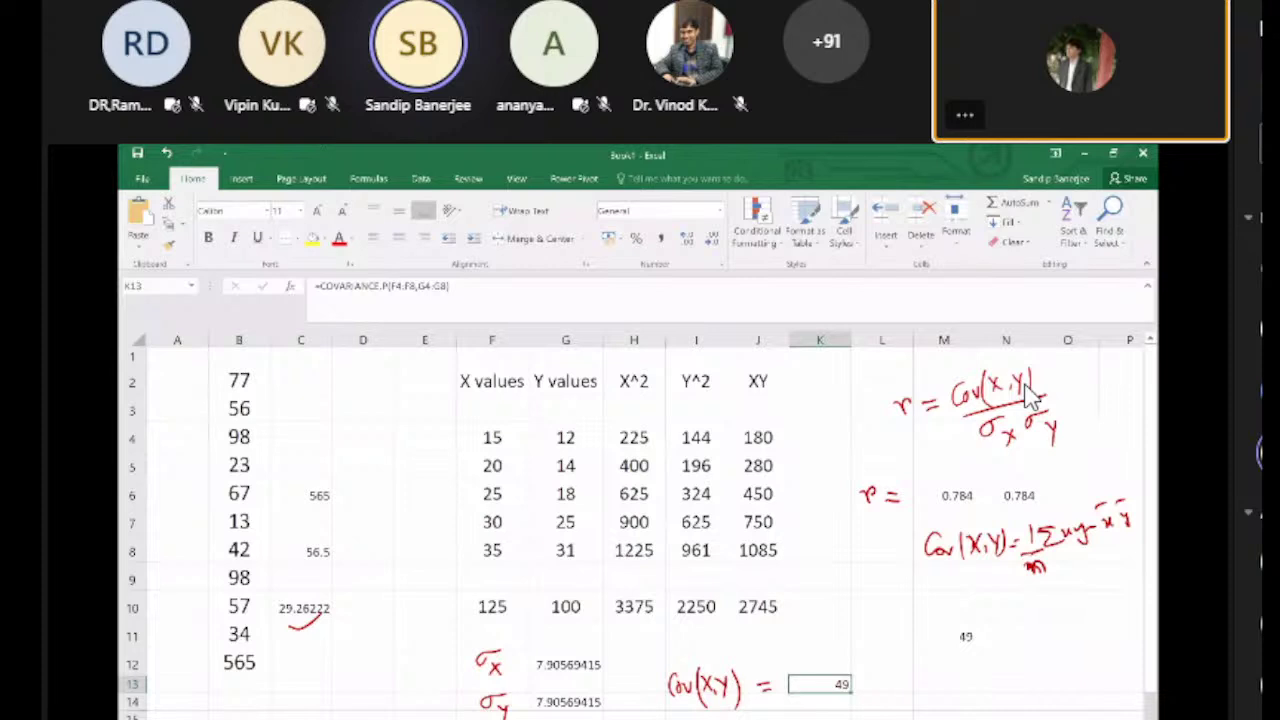
pyautogui.hotkey('ctrl', 'n')
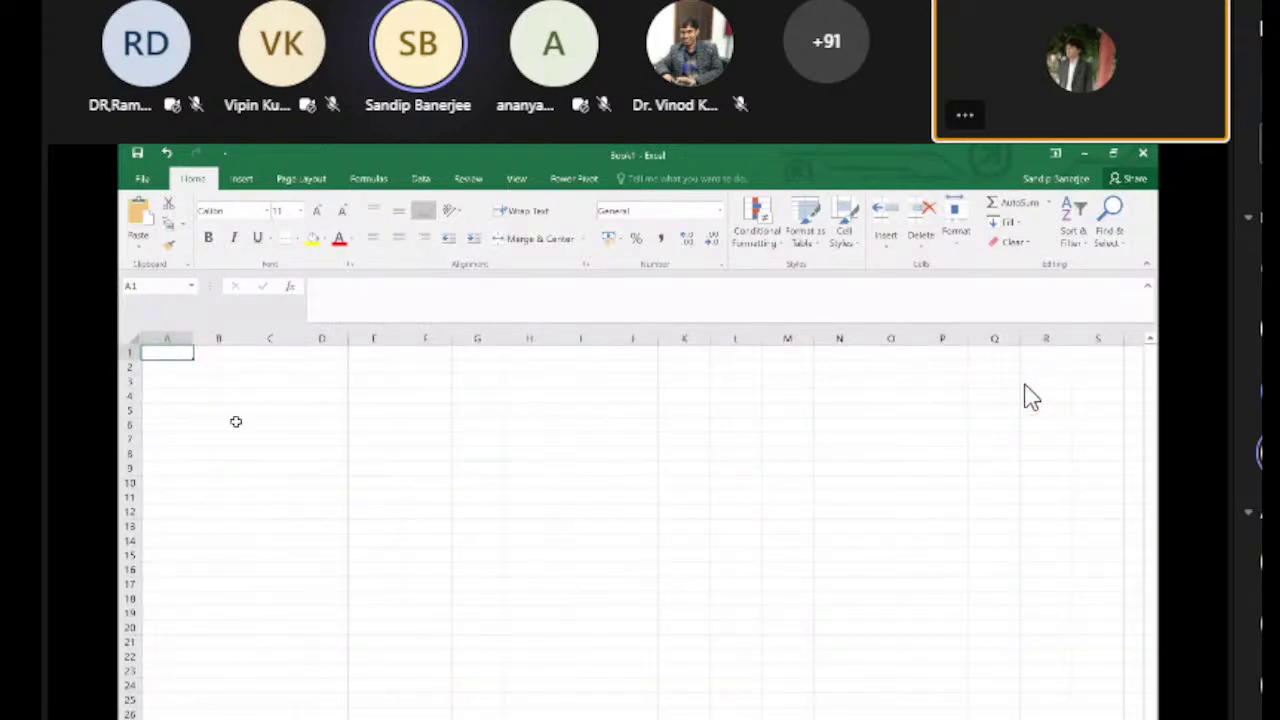
# Step: Copy the Month/Bears/Dolphins/Whales table B2:E8 again from the Graphs in Excel workbook
pyautogui.click(226, 386)
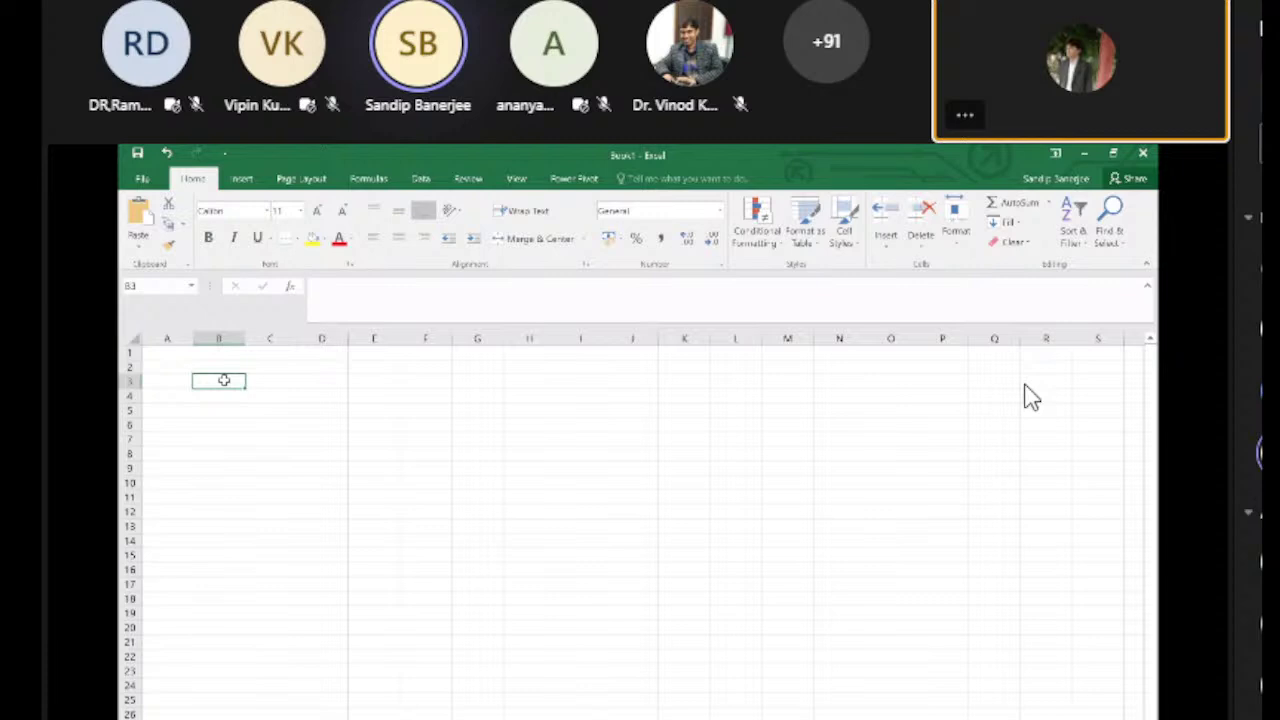
pyautogui.click(356, 460)
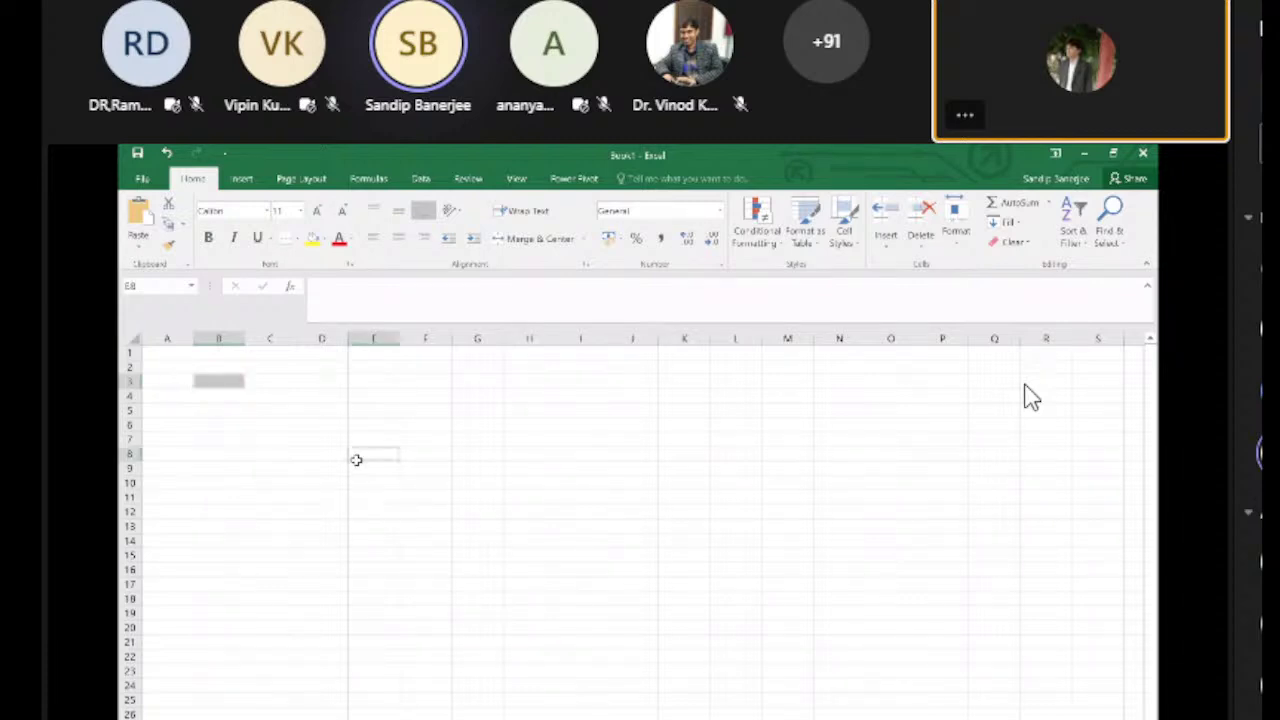
pyautogui.click(271, 491)
pyautogui.click(221, 381)
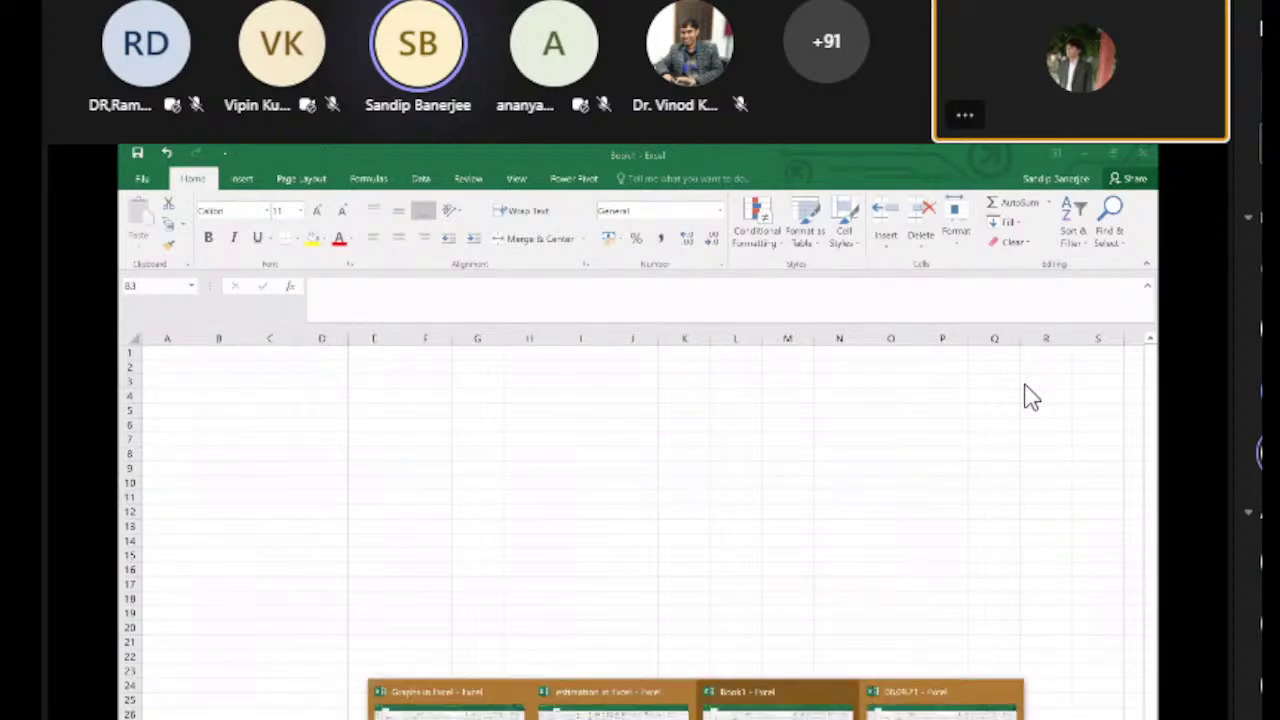
pyautogui.click(450, 700)
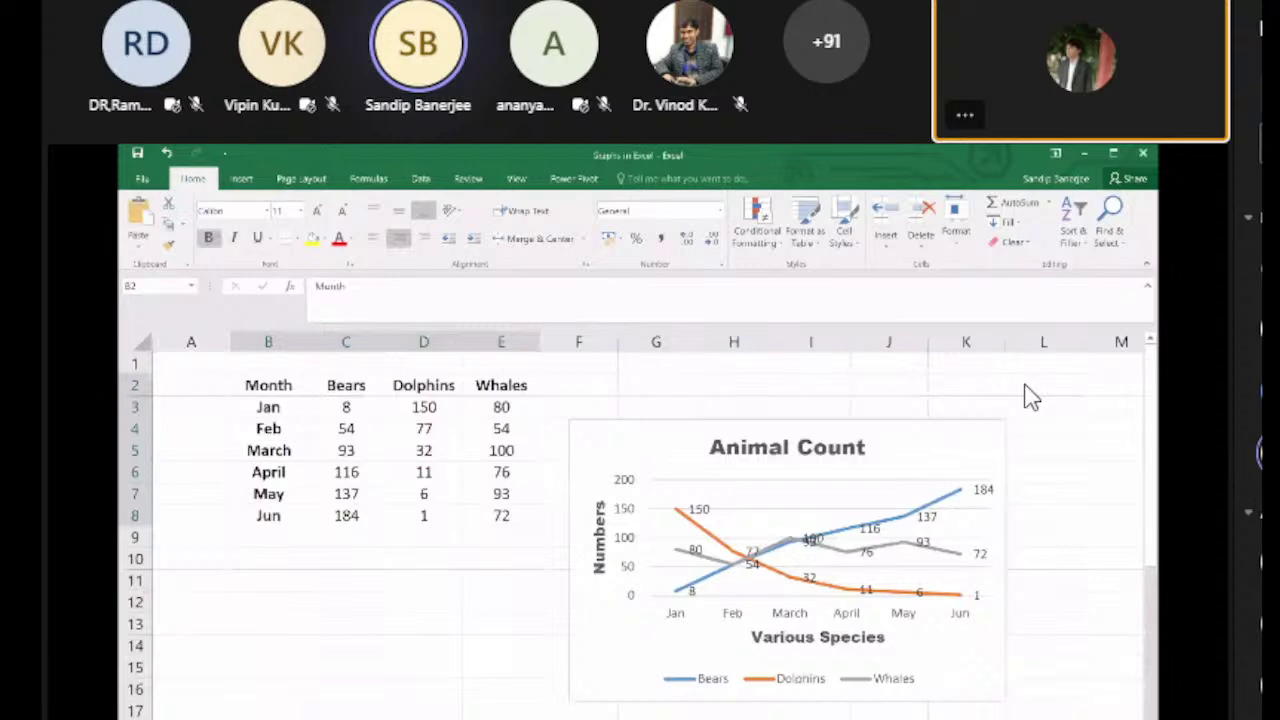
pyautogui.click(268, 385)
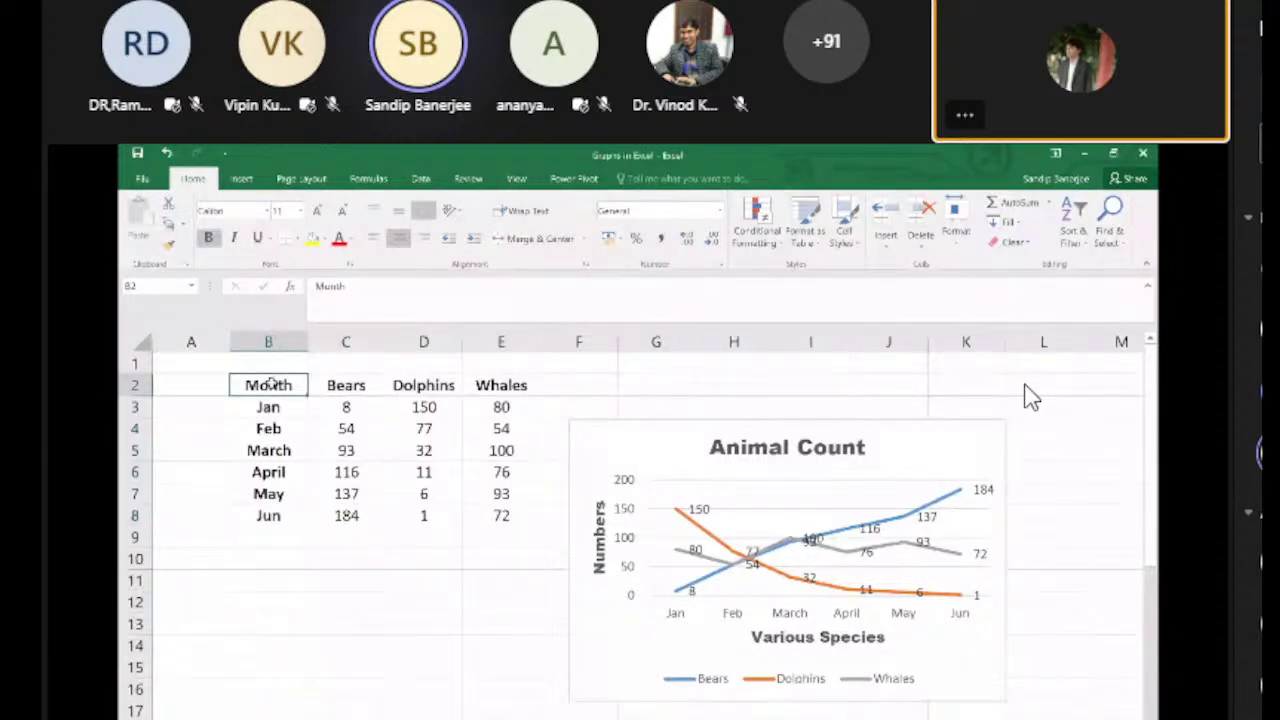
pyautogui.hotkey('shift', 'Right')
pyautogui.hotkey('shift', 'Right')
pyautogui.hotkey('shift', 'Right')
pyautogui.hotkey('shift', 'Down')
pyautogui.hotkey('shift', 'Down')
pyautogui.hotkey('shift', 'Down')
pyautogui.hotkey('shift', 'Down')
pyautogui.hotkey('shift', 'Down')
pyautogui.hotkey('shift', 'Down')
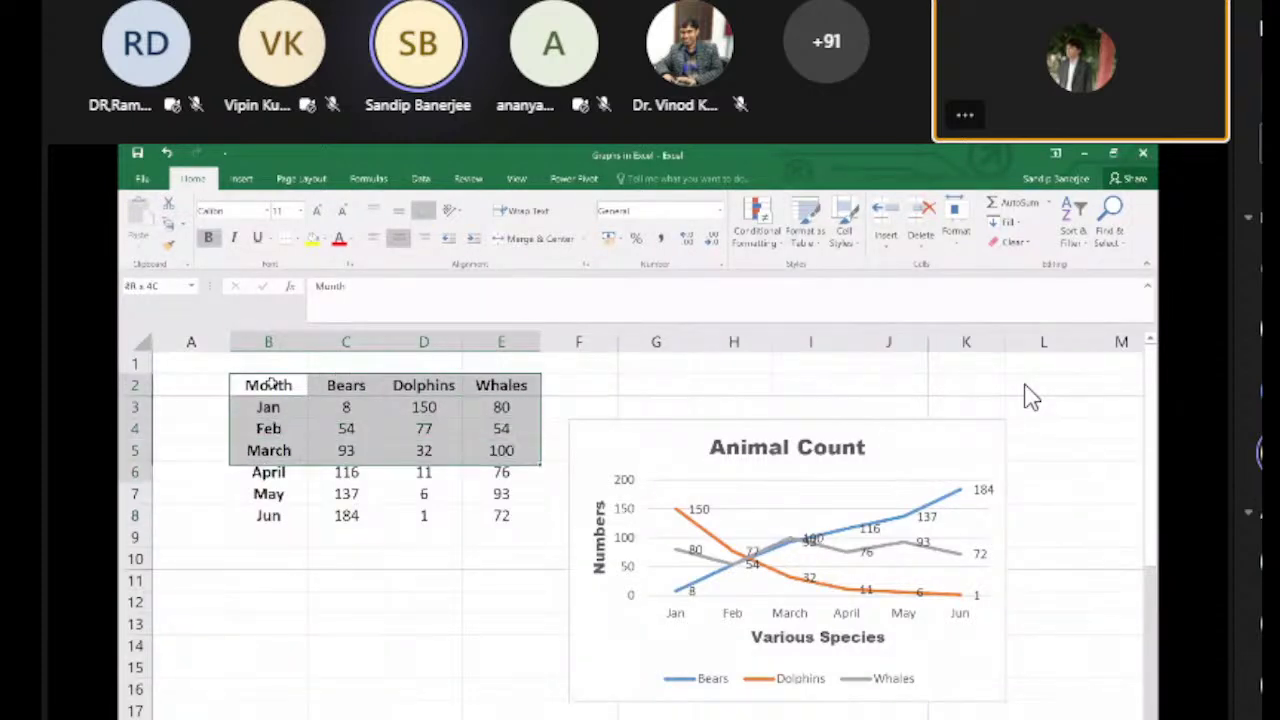
pyautogui.rightClick(320, 411)
pyautogui.click(353, 443)
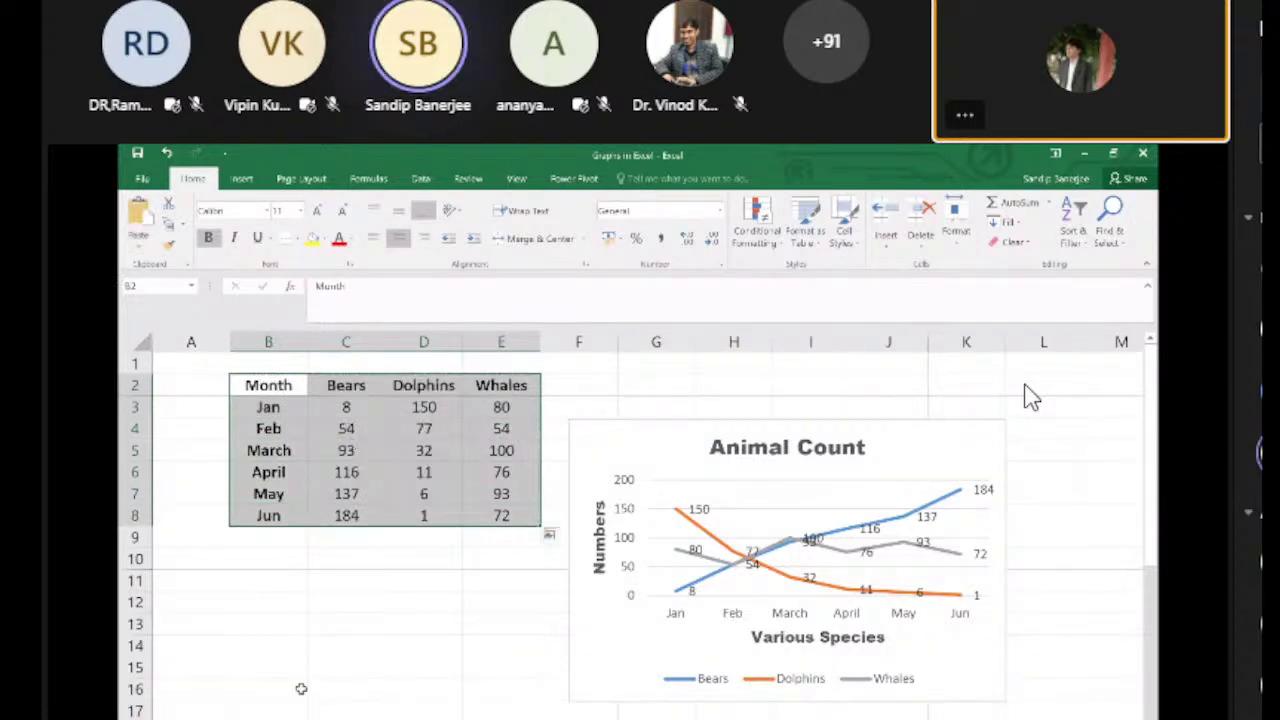
# Step: Paste the animal count table at B3 of the blank Book1 sheet and zoom in
pyautogui.click(695, 718)
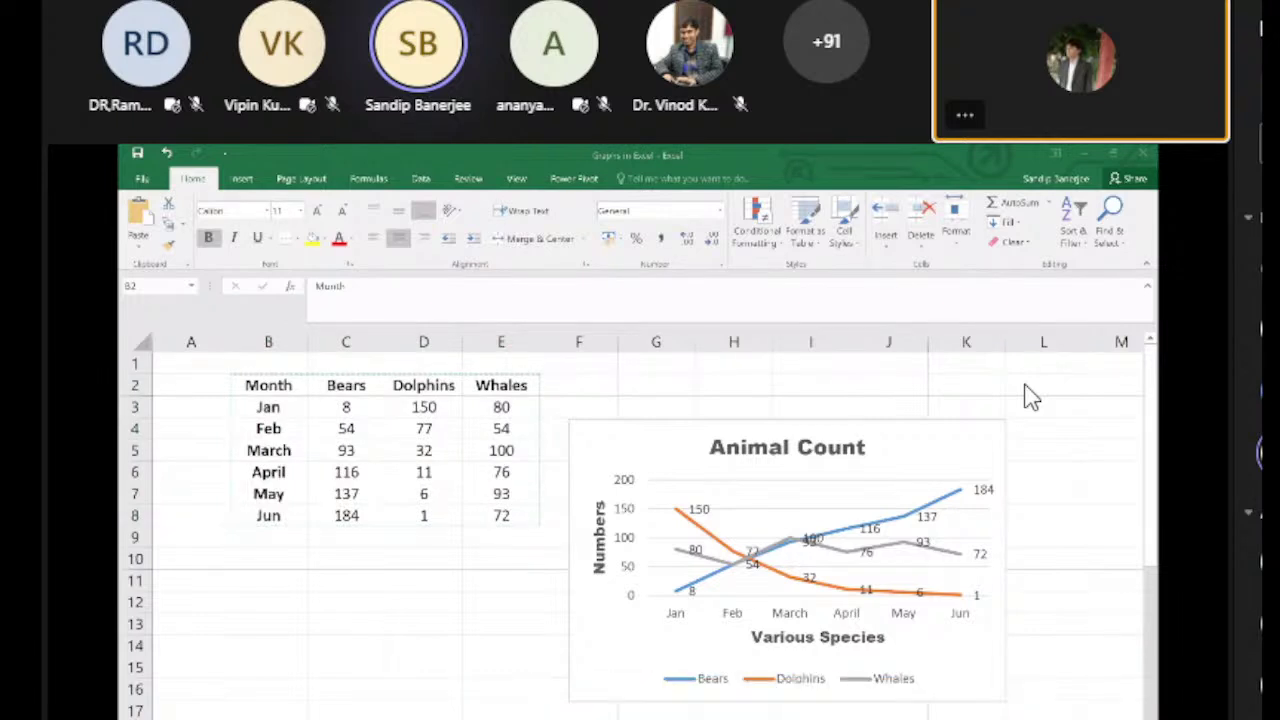
pyautogui.click(695, 718)
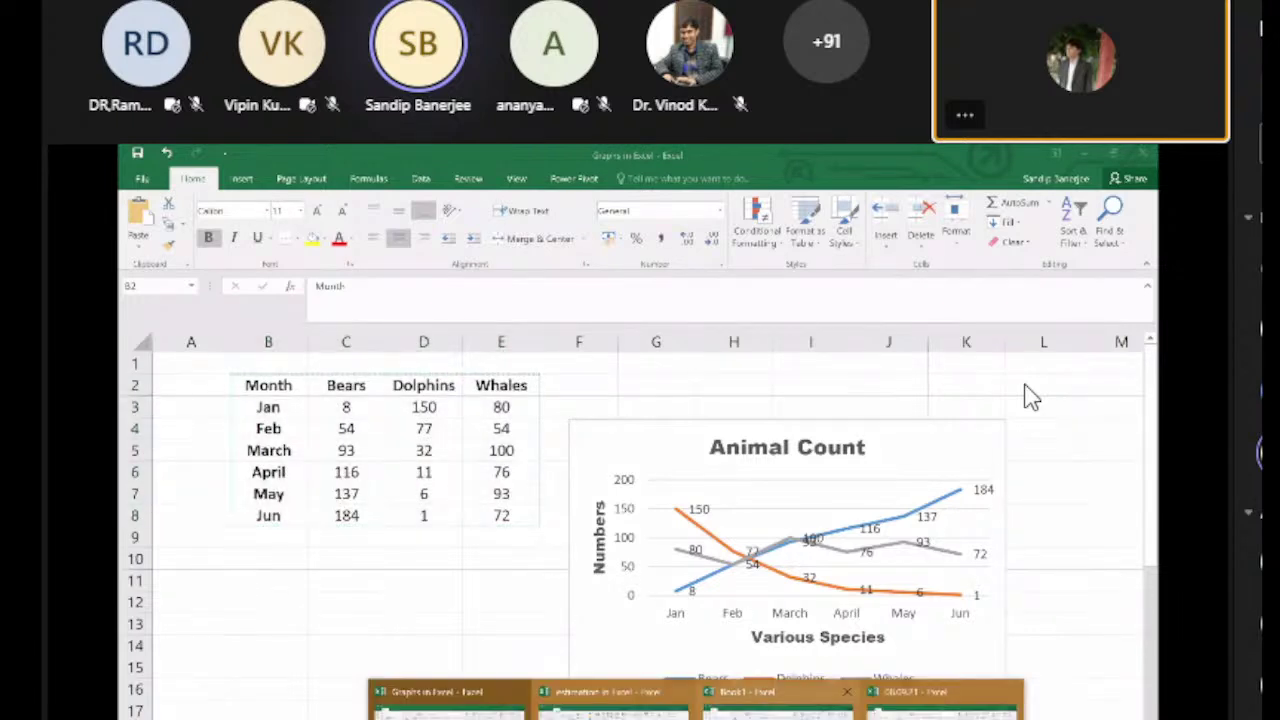
pyautogui.click(787, 700)
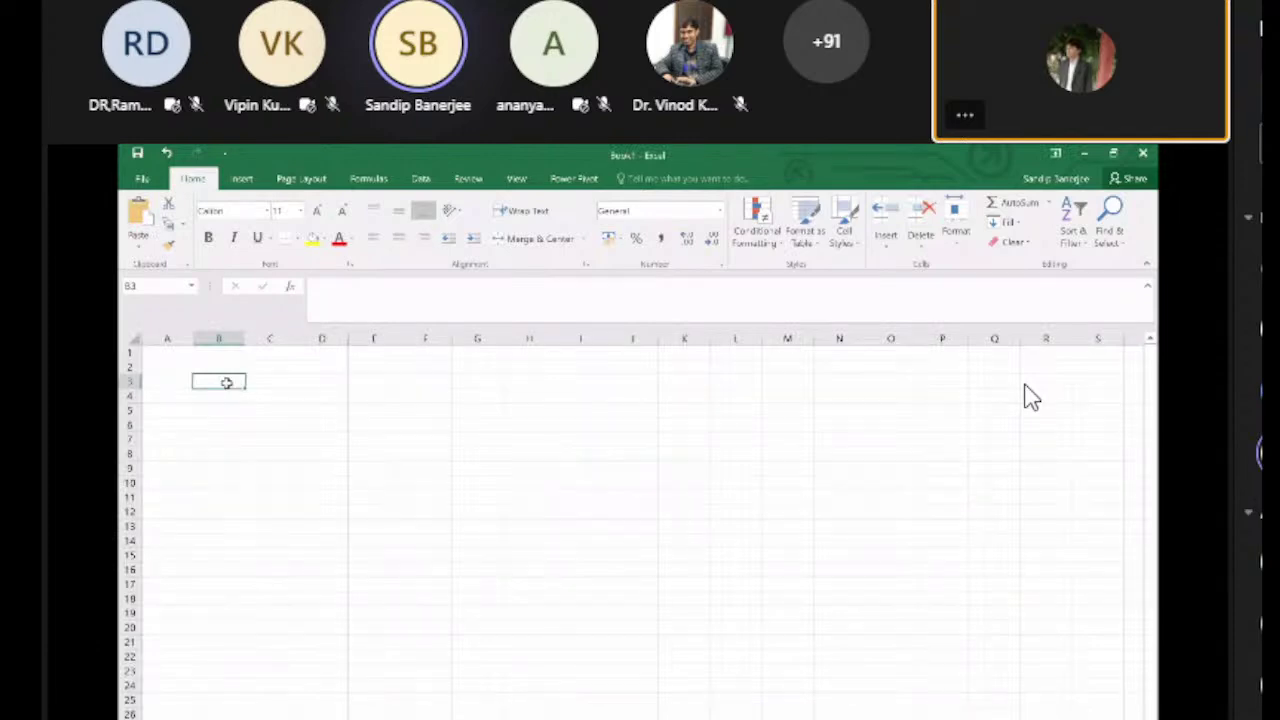
pyautogui.hotkey('ctrl', 'v')
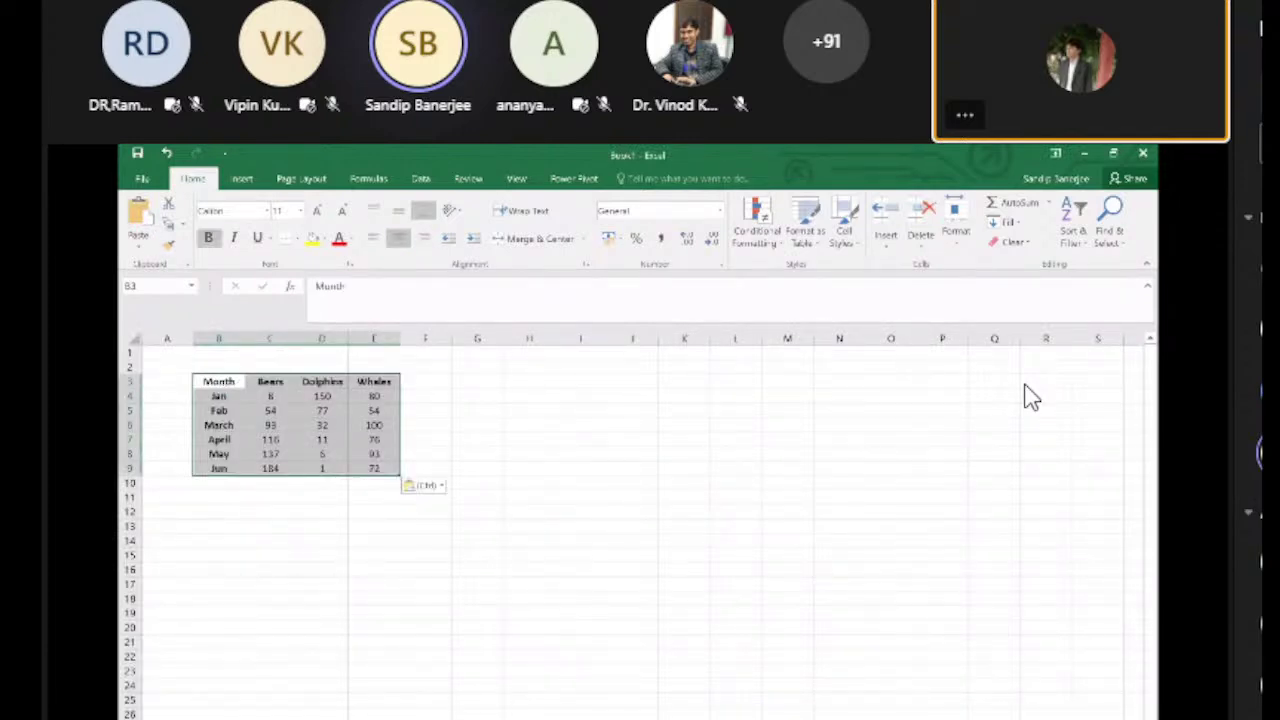
pyautogui.scroll(3, 1031, 397)
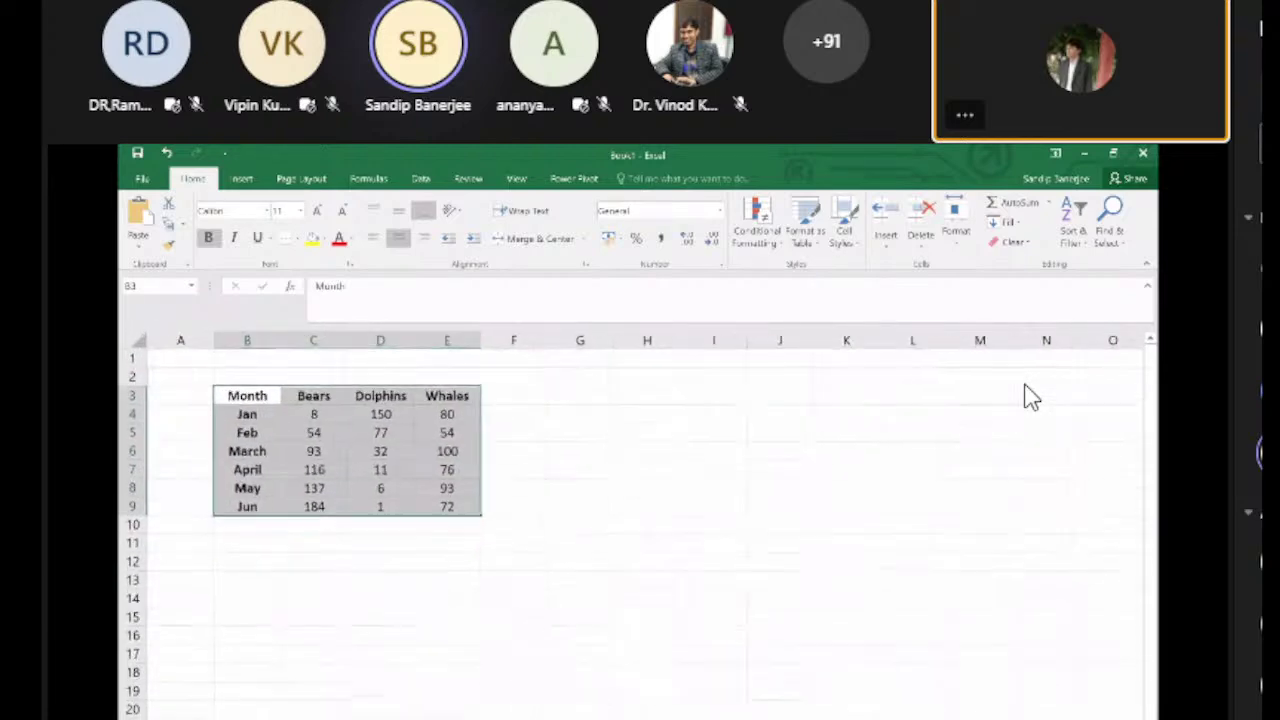
pyautogui.scroll(1, 1031, 397)
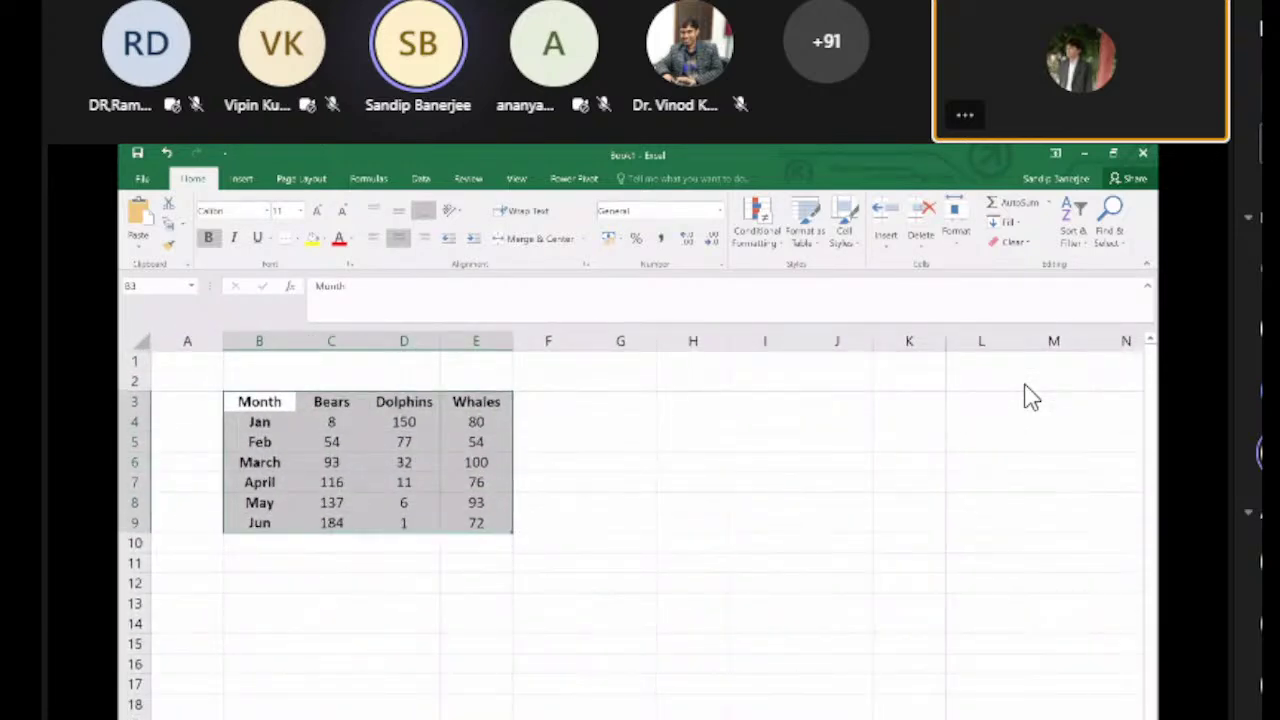
pyautogui.scroll(1, 1031, 397)
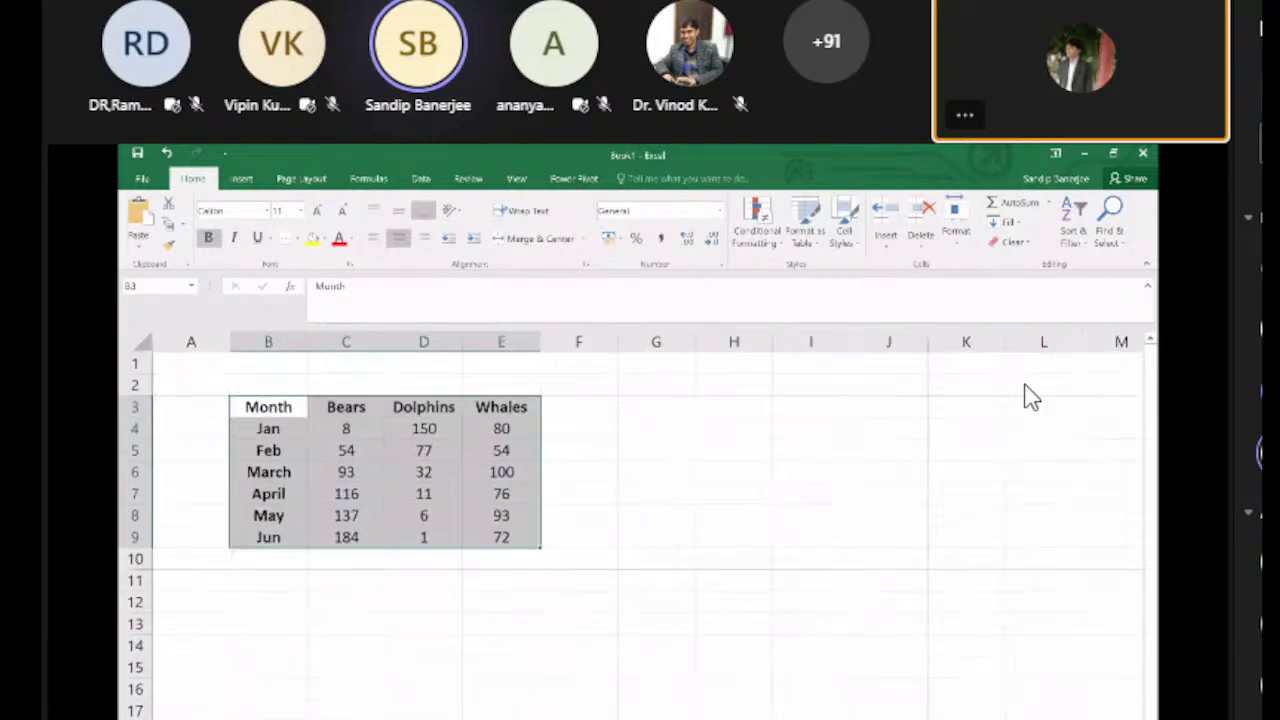
pyautogui.click(457, 653)
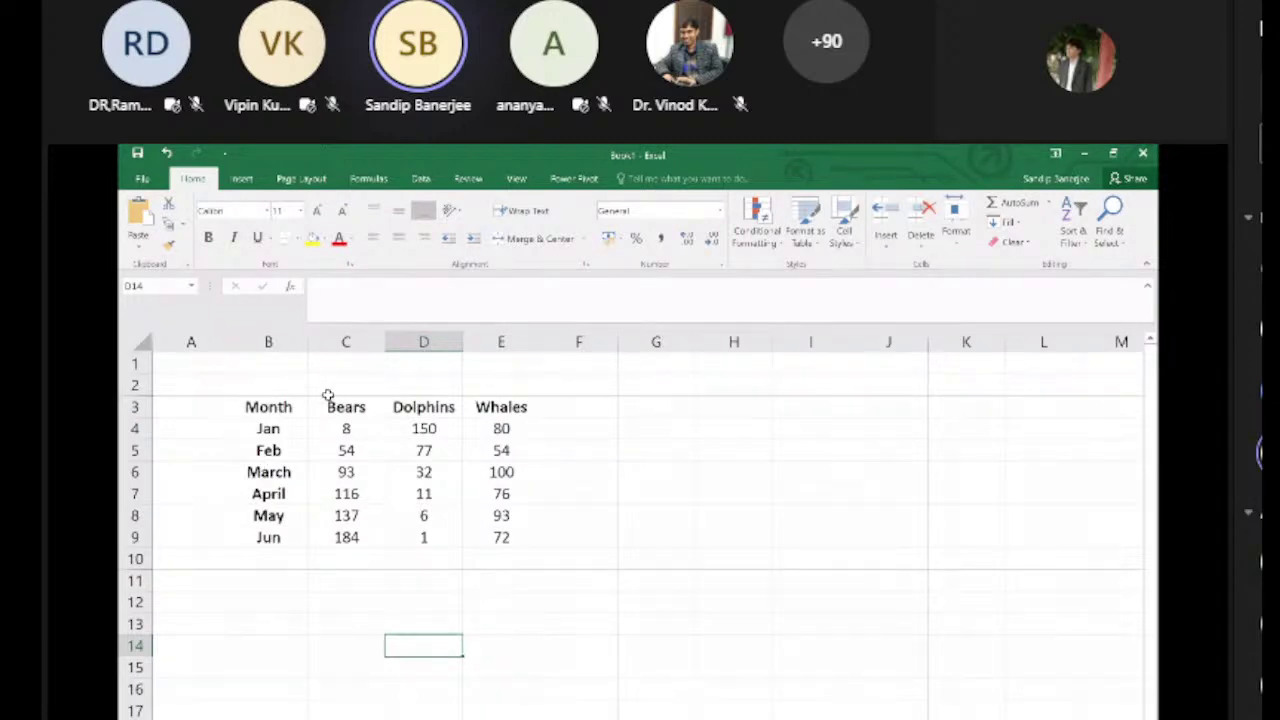
# Step: Select the full Month/Bears/Dolphins/Whales table in B3:E9
pyautogui.click(281, 414)
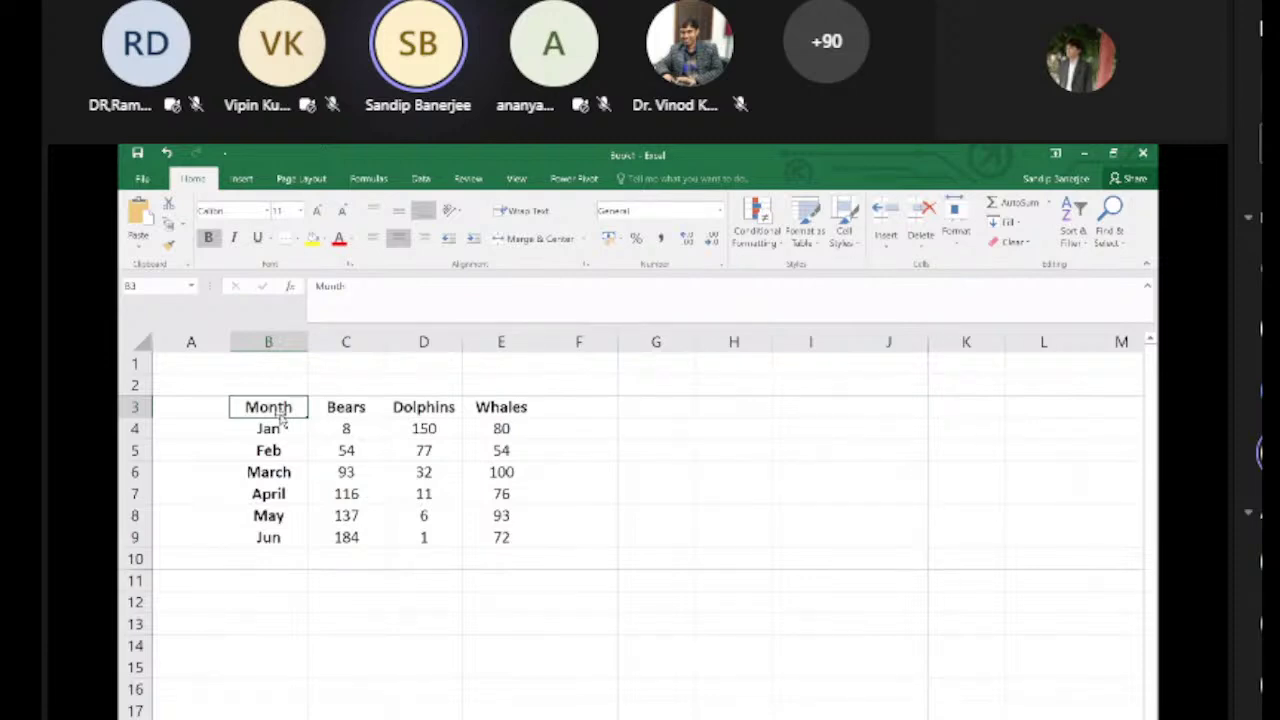
pyautogui.hotkey('shift', 'Right')
pyautogui.hotkey('shift', 'Right')
pyautogui.hotkey('shift', 'Right')
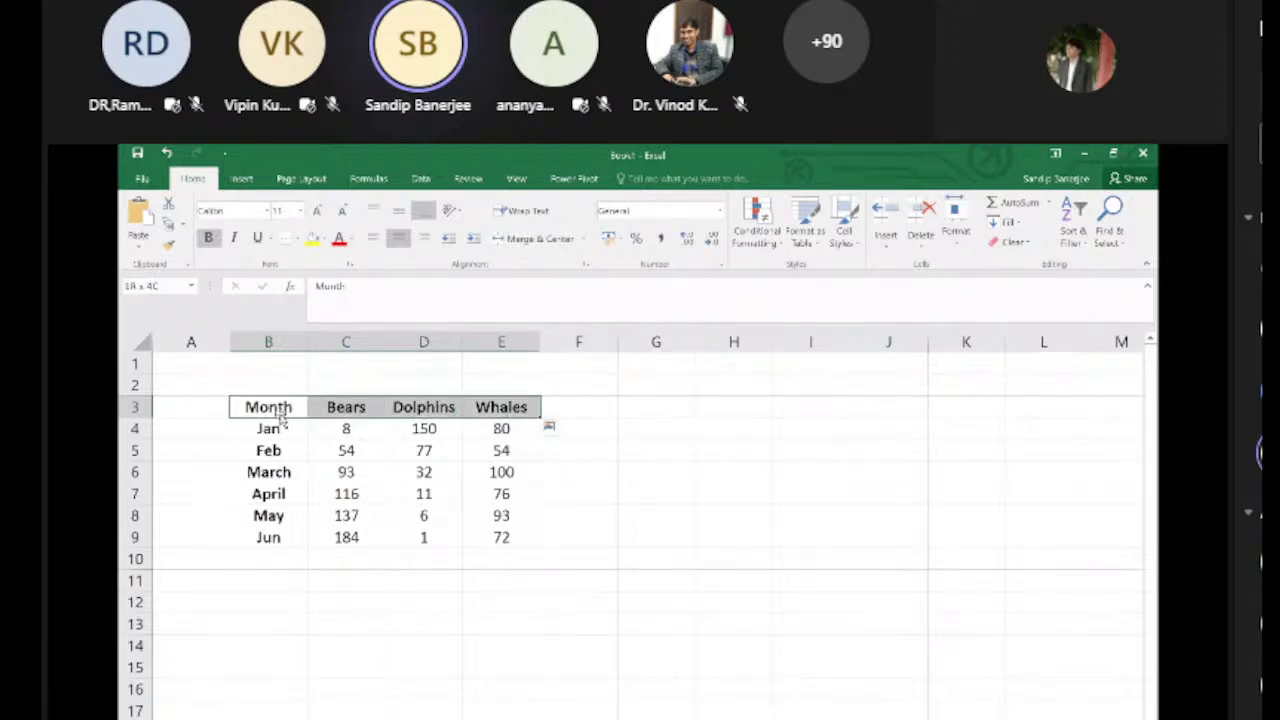
pyautogui.hotkey('ctrl', 'shift', 'Down')
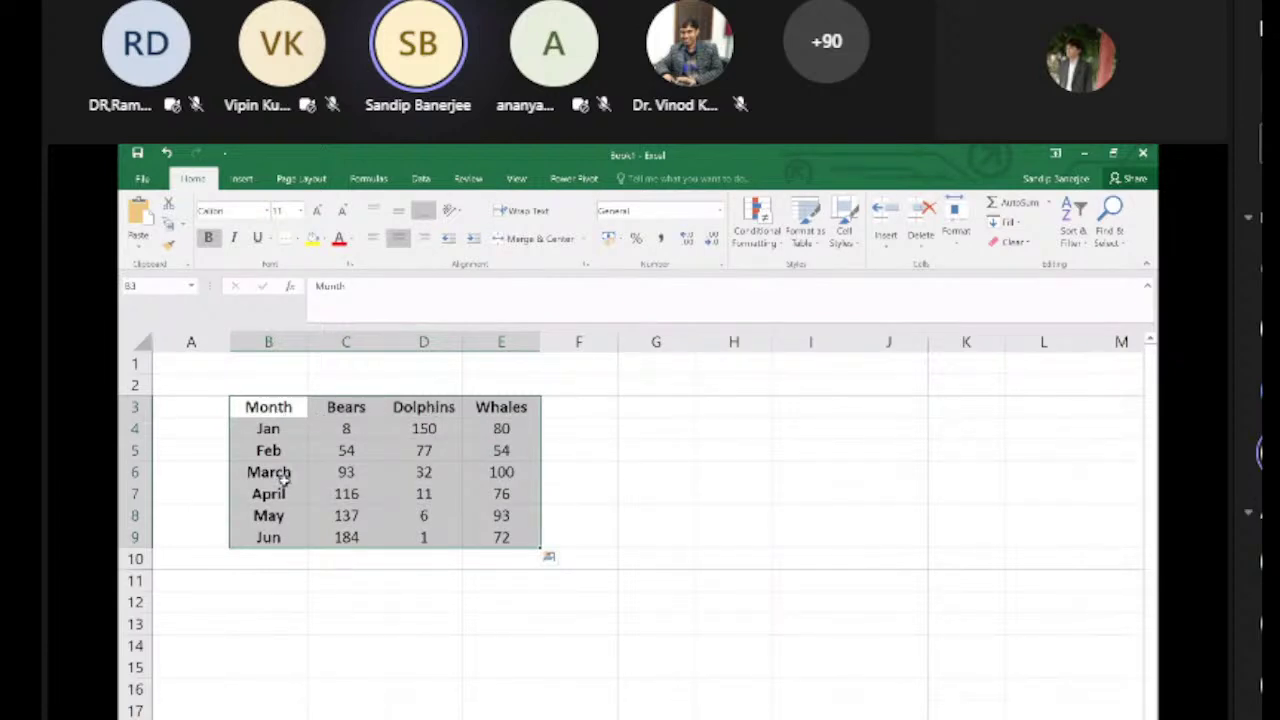
# Step: Show the Insert ribbon's chart options with the table still selected
pyautogui.click(245, 179)
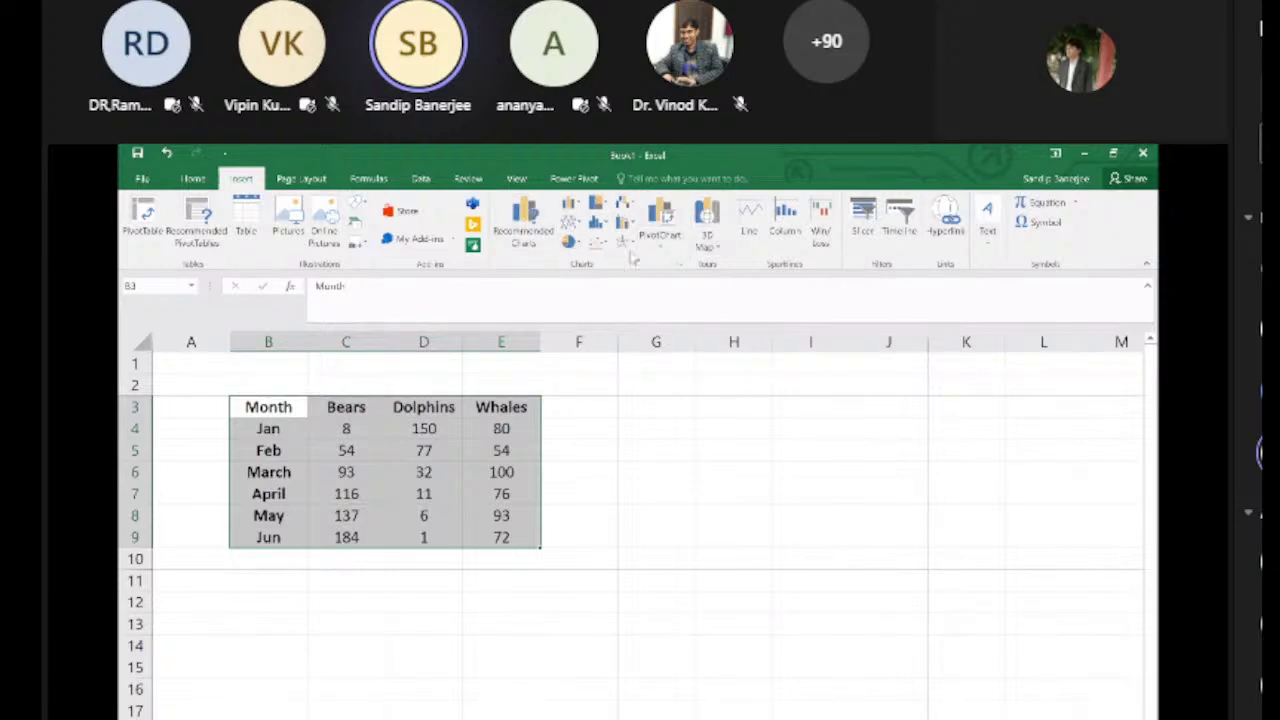
# Step: Insert the Clustered Column chart from Recommended Charts for the animal table
pyautogui.click(526, 220)
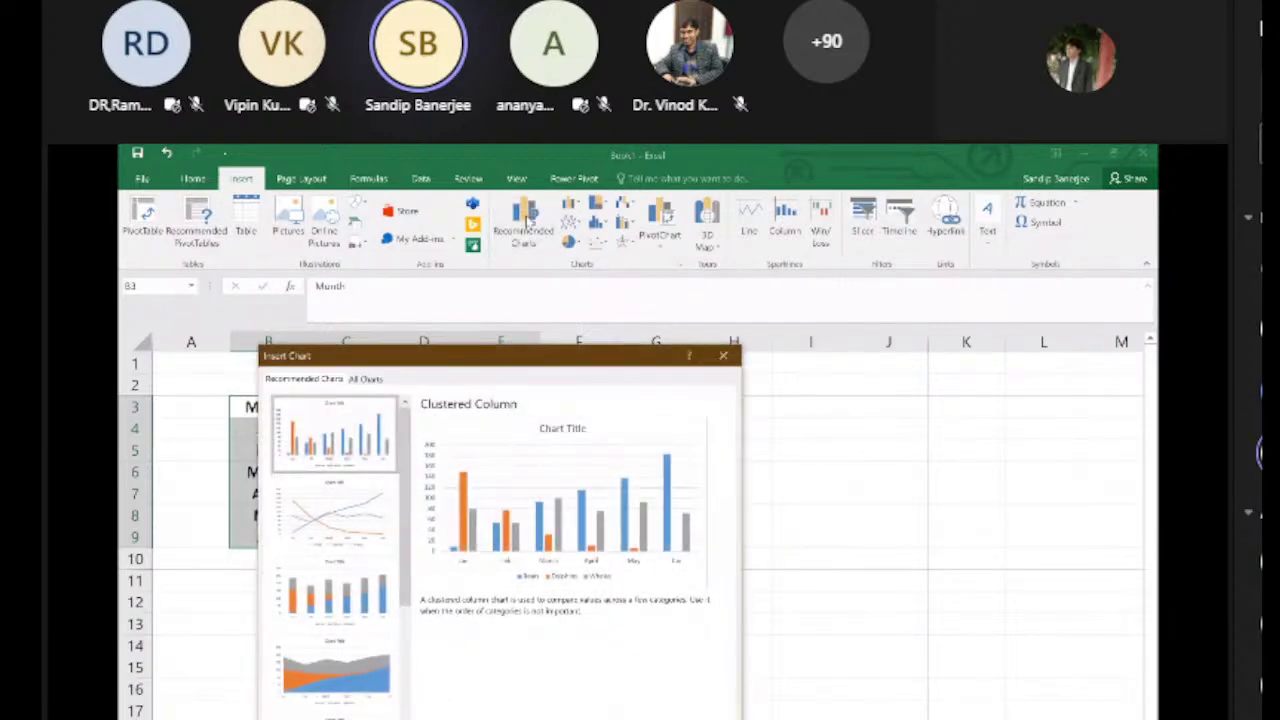
pyautogui.moveTo(590, 357); pyautogui.dragTo(979, 177)
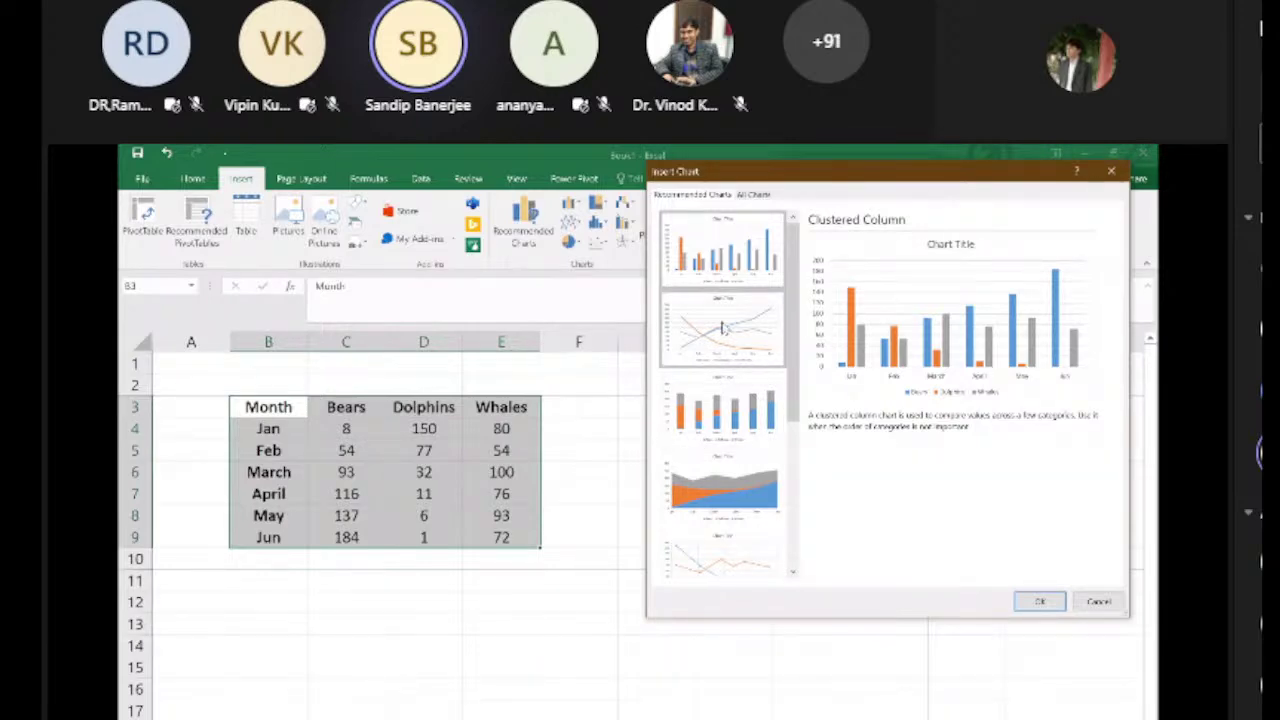
pyautogui.click(716, 275)
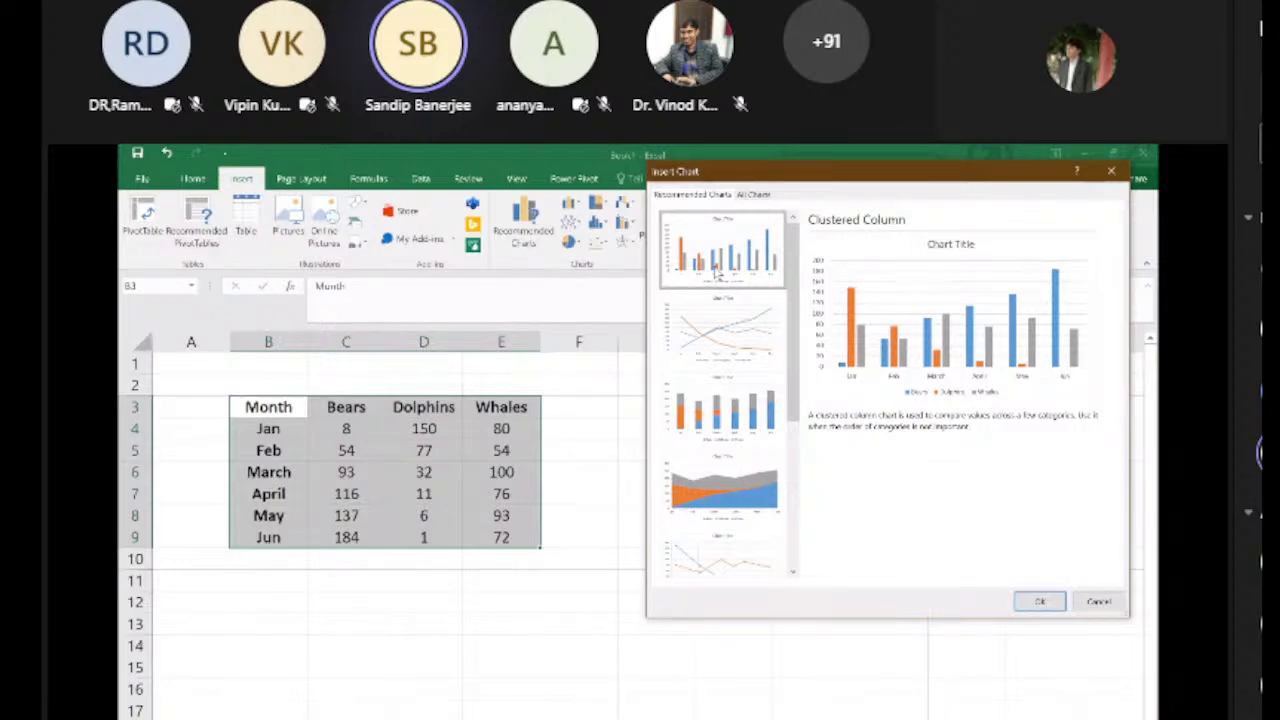
pyautogui.doubleClick(716, 275)
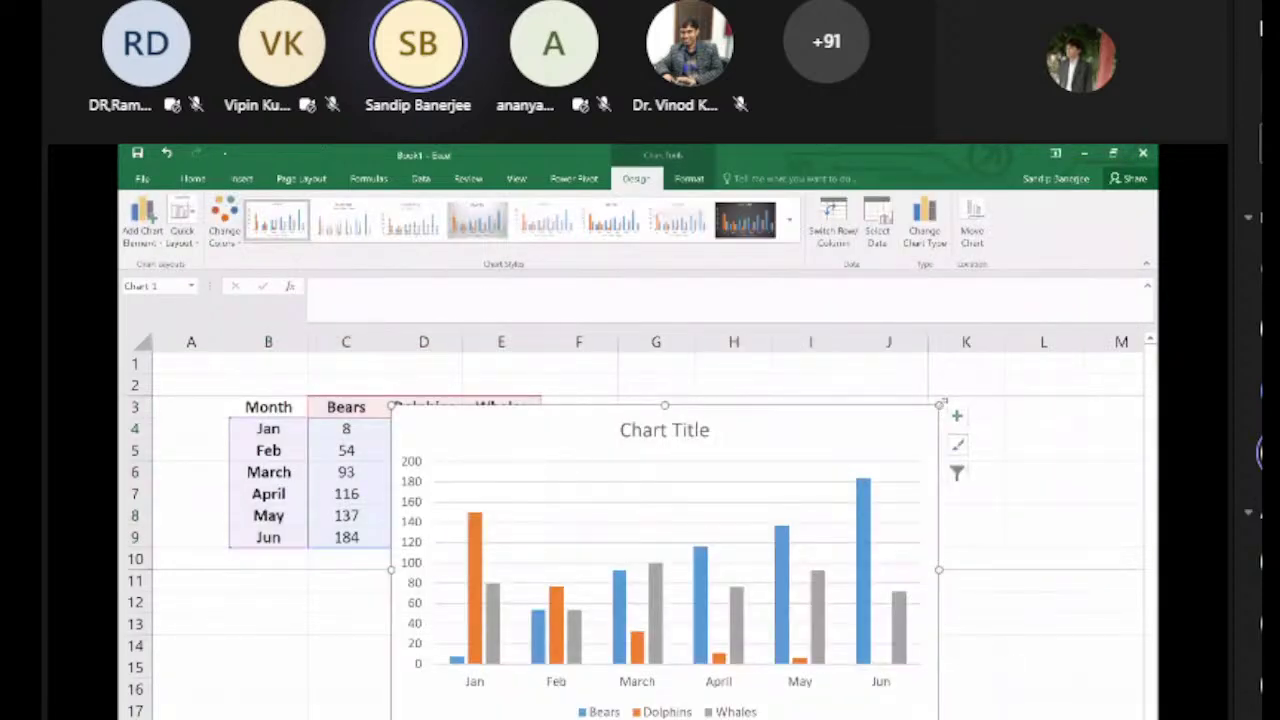
# Step: Shrink the column chart and place it right of the table across columns G to K
pyautogui.moveTo(786, 510); pyautogui.dragTo(786, 510)
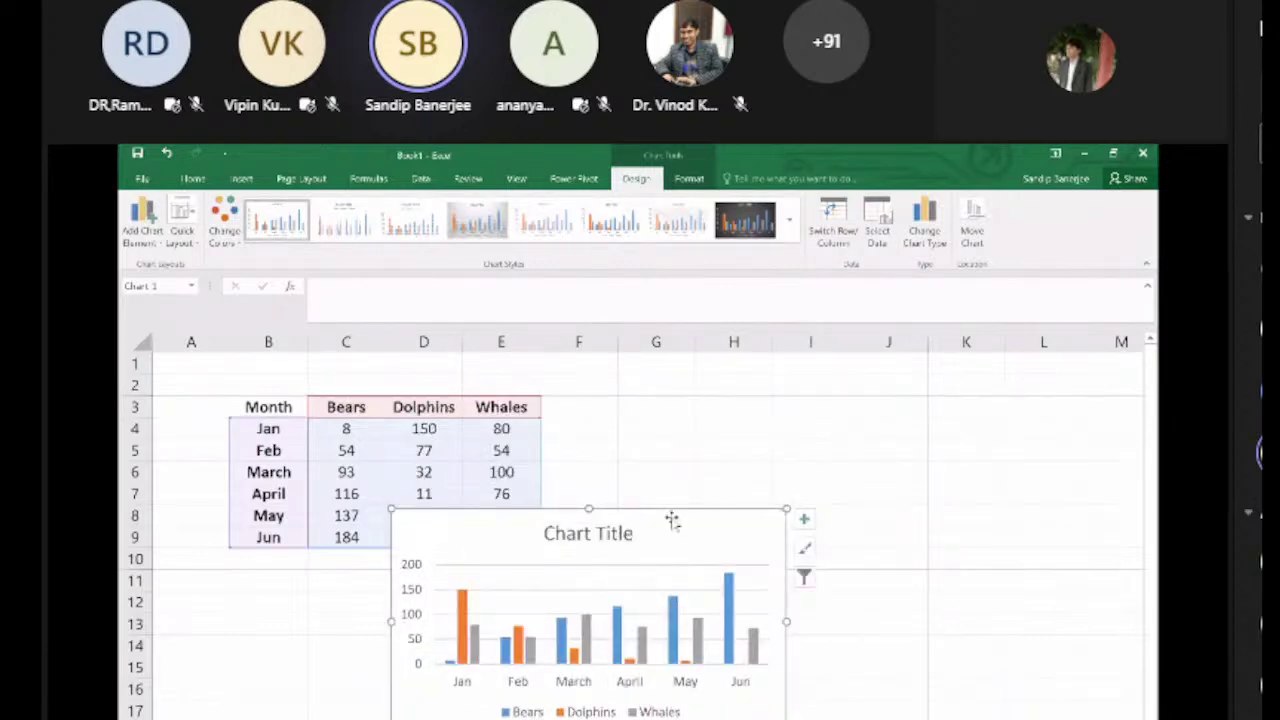
pyautogui.moveTo(672, 520); pyautogui.dragTo(878, 379)
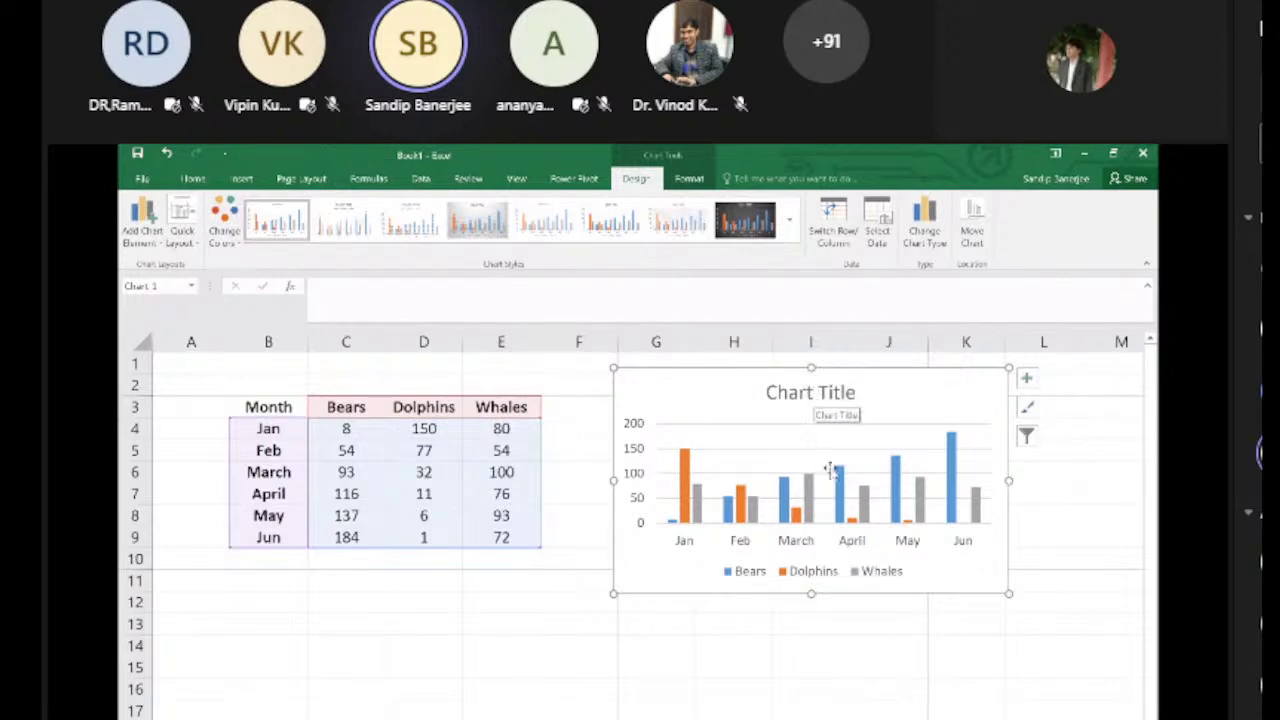
# Step: Replace the column chart's default 'Chart Title' with 'Animal Population'
pyautogui.click(802, 396)
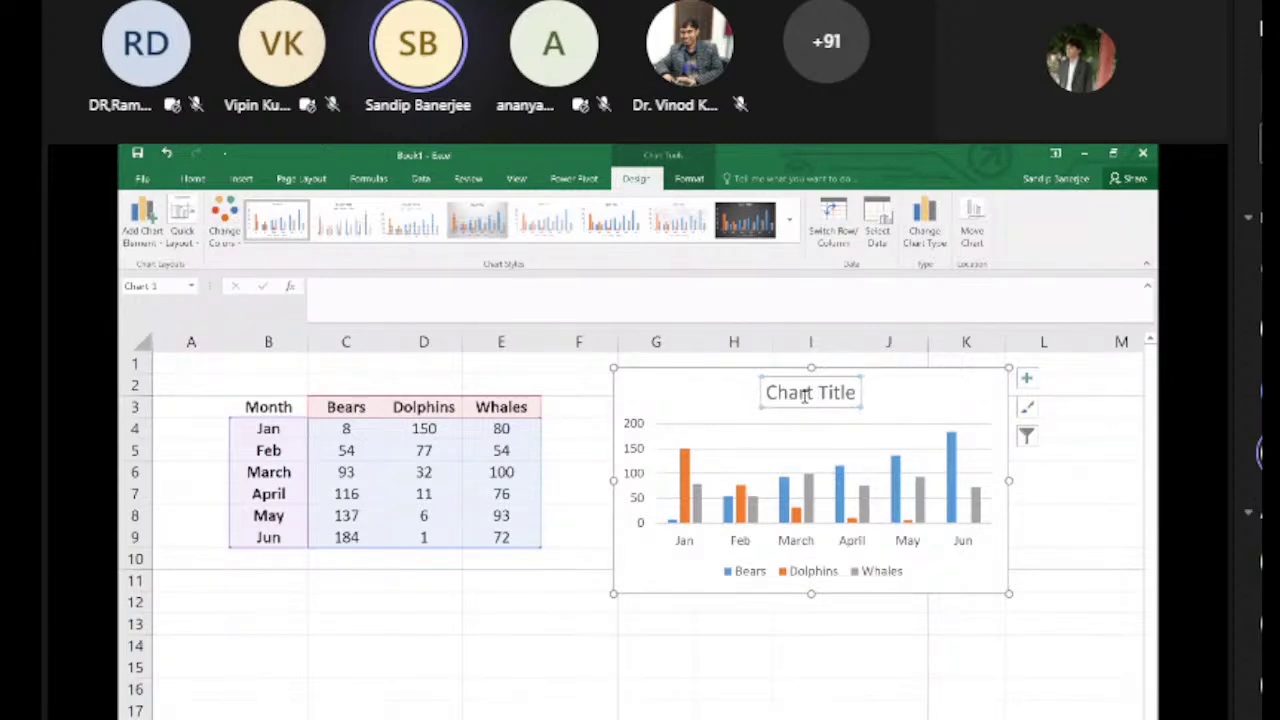
pyautogui.doubleClick(804, 396)
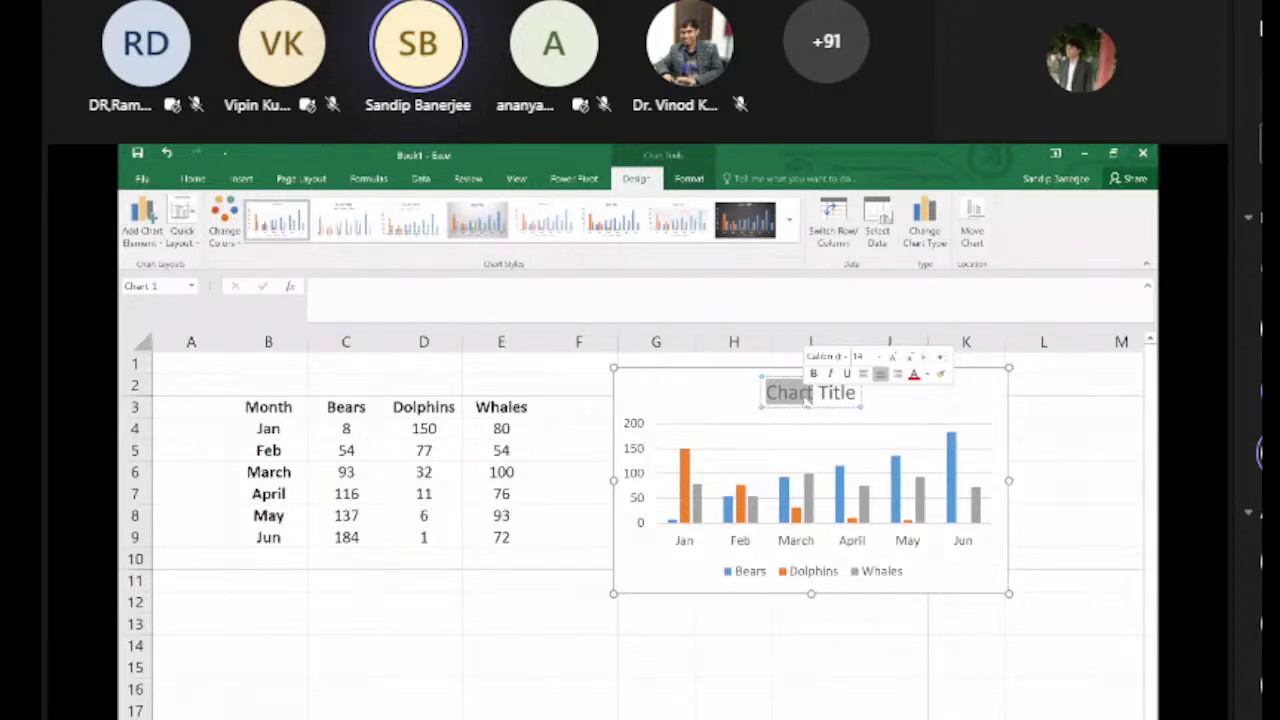
pyautogui.write('Animal')
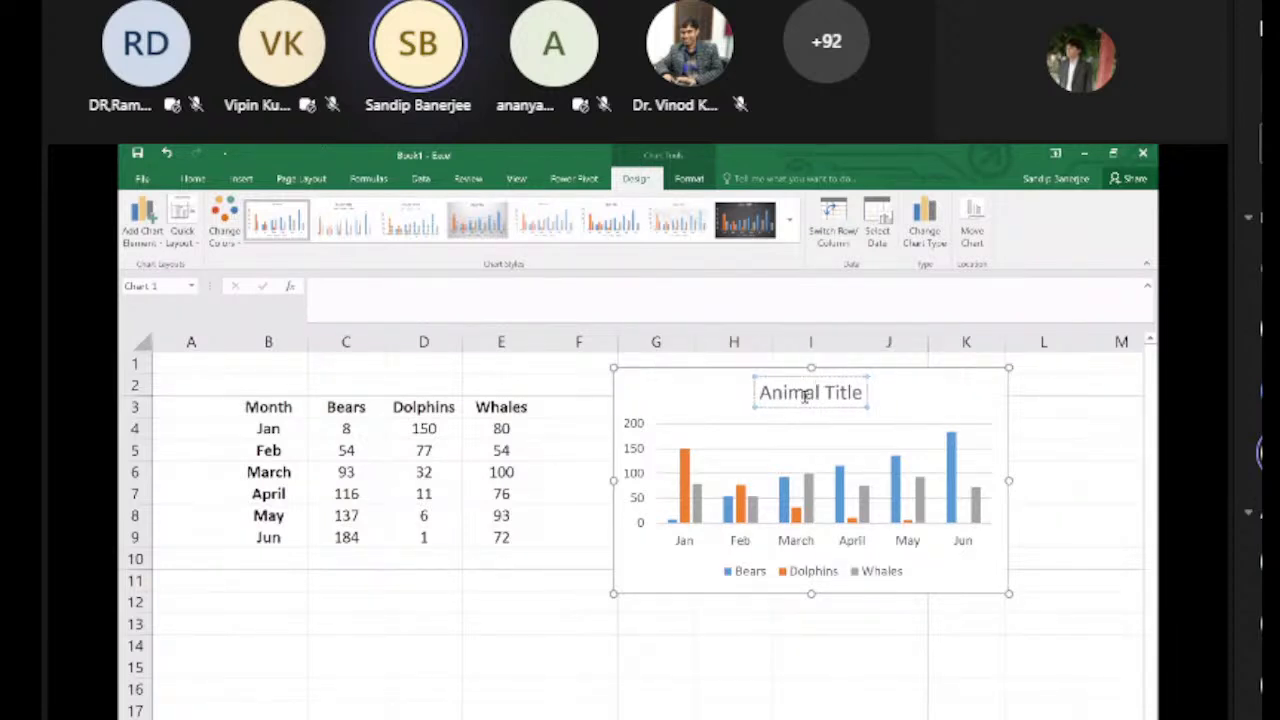
pyautogui.write(' Populatio ')
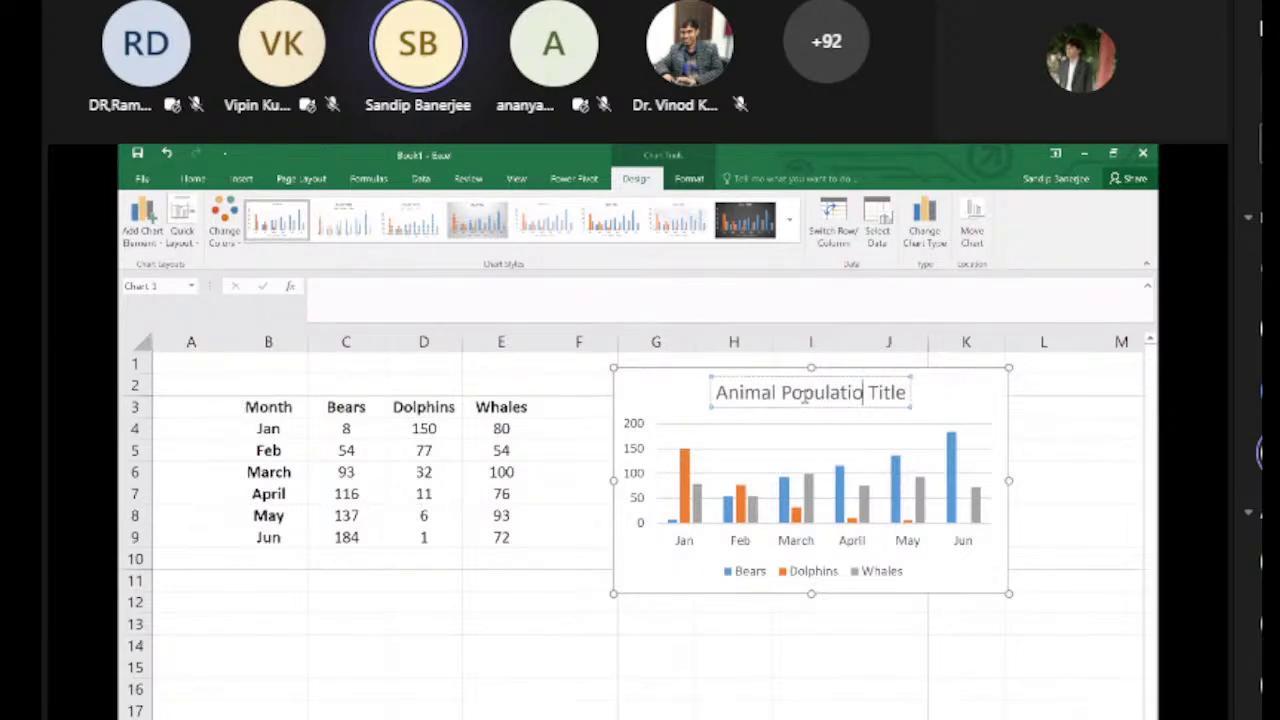
pyautogui.write('n')
pyautogui.press('Delete')
pyautogui.press('Delete')
pyautogui.press('Delete')
pyautogui.press('Delete')
pyautogui.press('Delete')
pyautogui.press('Delete')
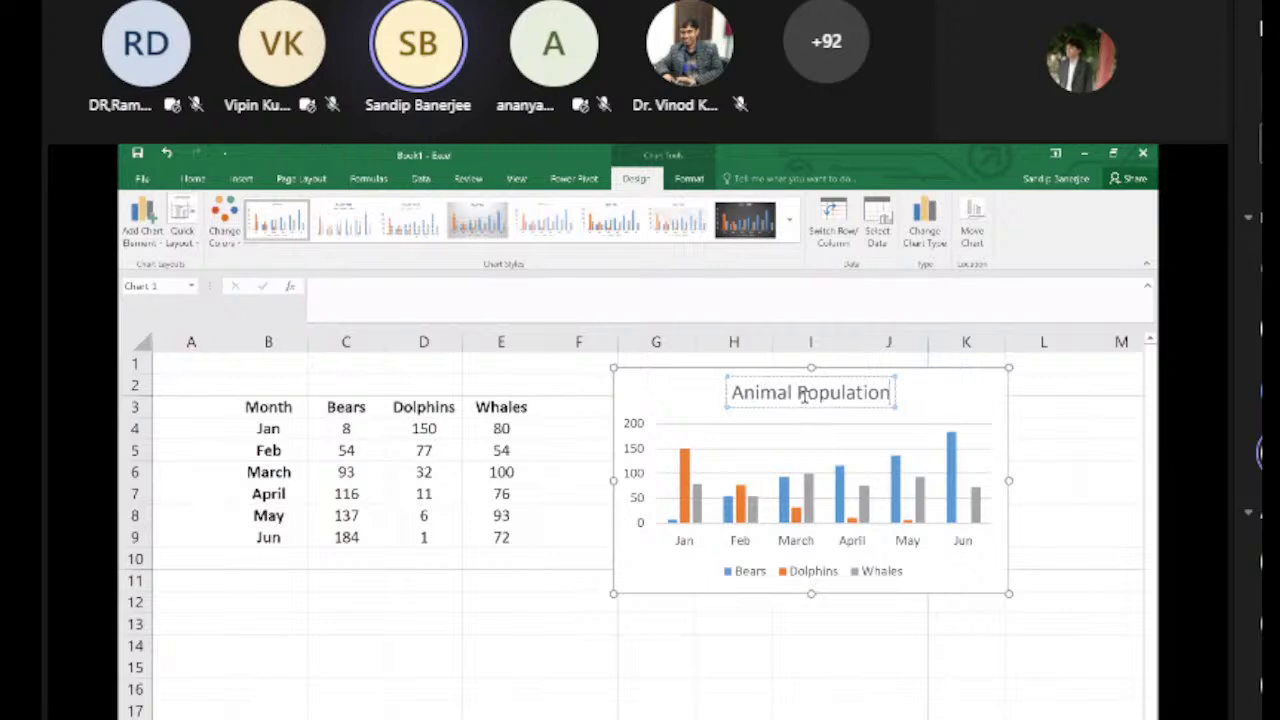
pyautogui.click(886, 643)
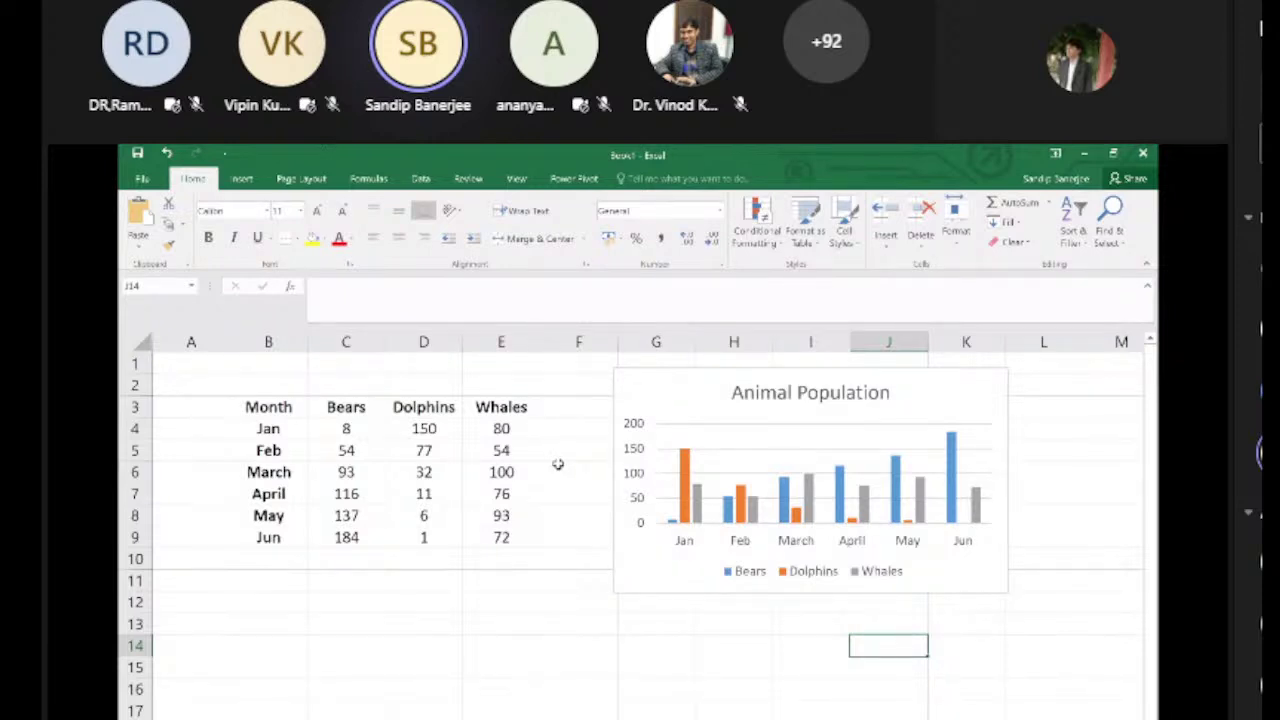
# Step: Select B3:E9 and insert the recommended Line chart of Bears, Dolphins and Whales
pyautogui.click(268, 406)
pyautogui.moveTo(272, 406); pyautogui.dragTo(540, 545)
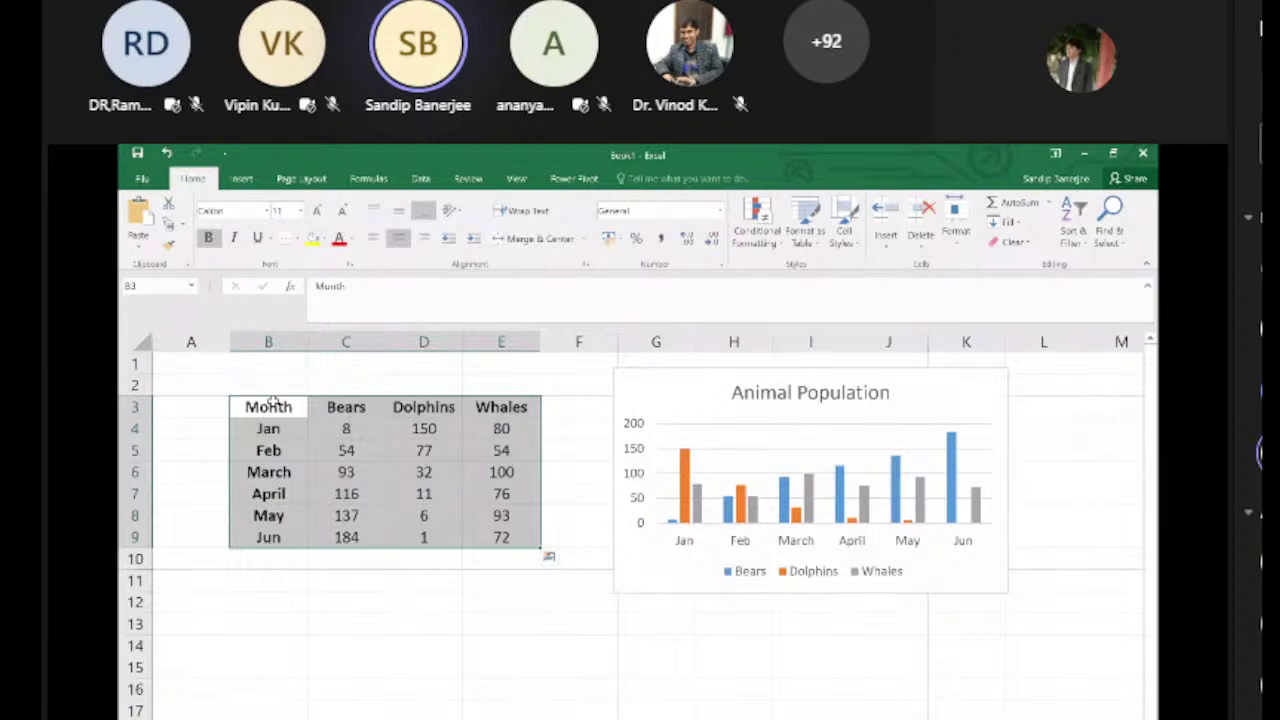
pyautogui.click(243, 179)
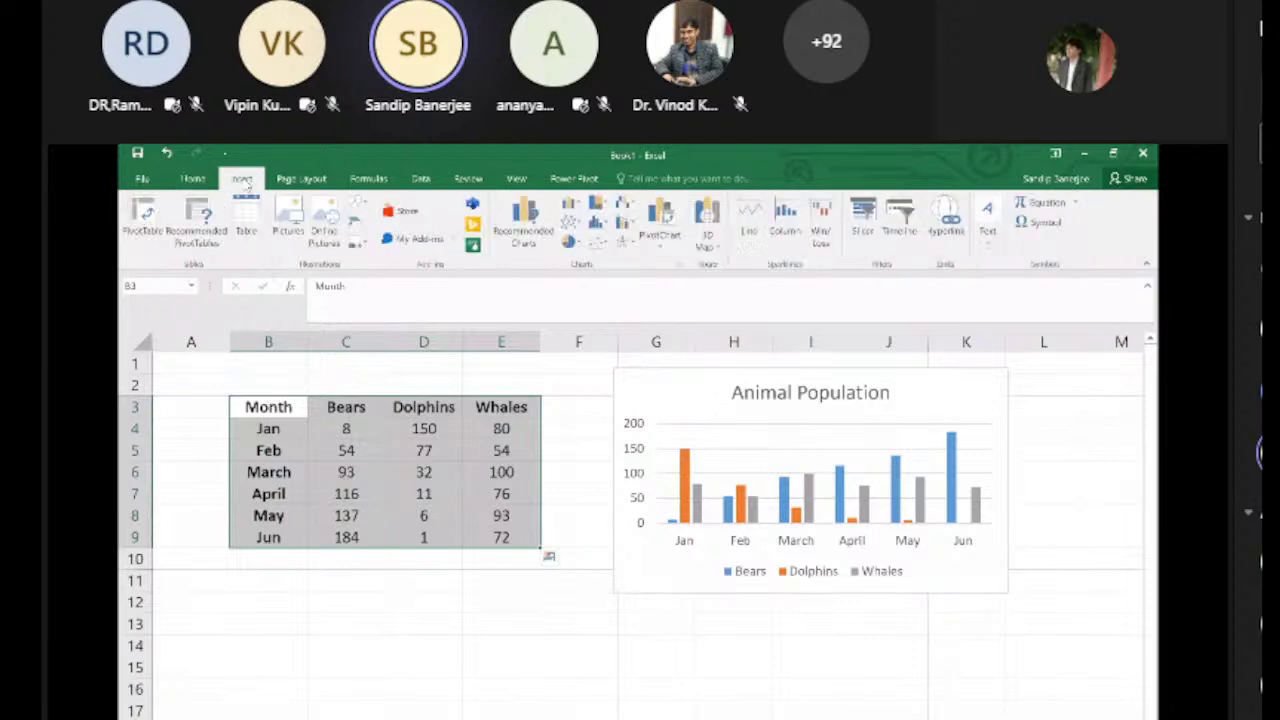
pyautogui.click(525, 228)
pyautogui.click(722, 328)
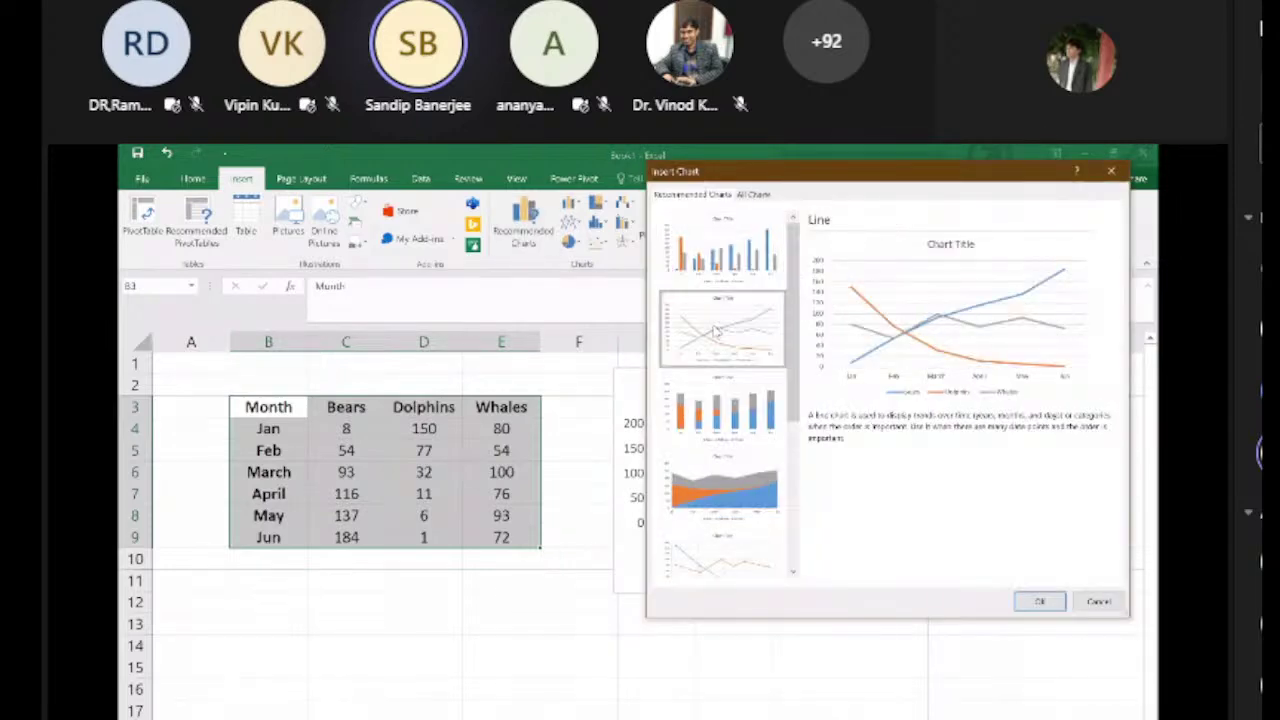
pyautogui.click(1040, 602)
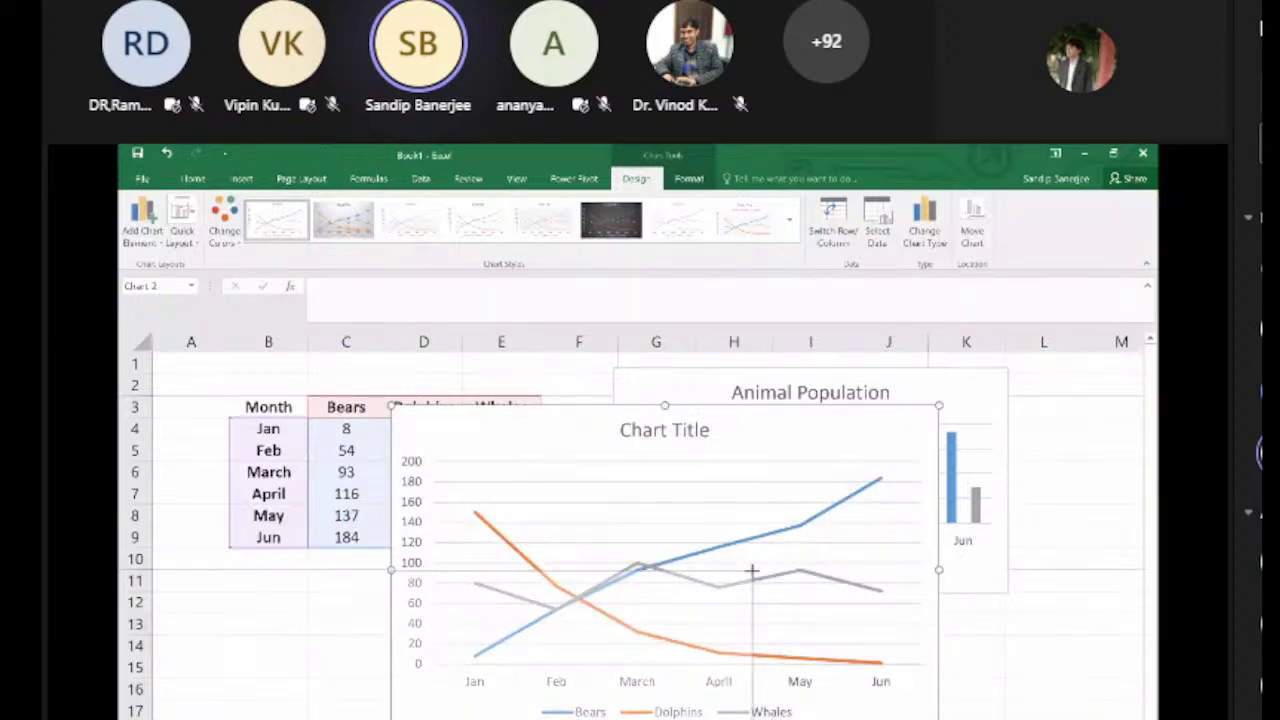
# Step: Move and enlarge the line chart below the table, then shrink the Animal Population bar chart
pyautogui.moveTo(752, 570); pyautogui.dragTo(487, 612)
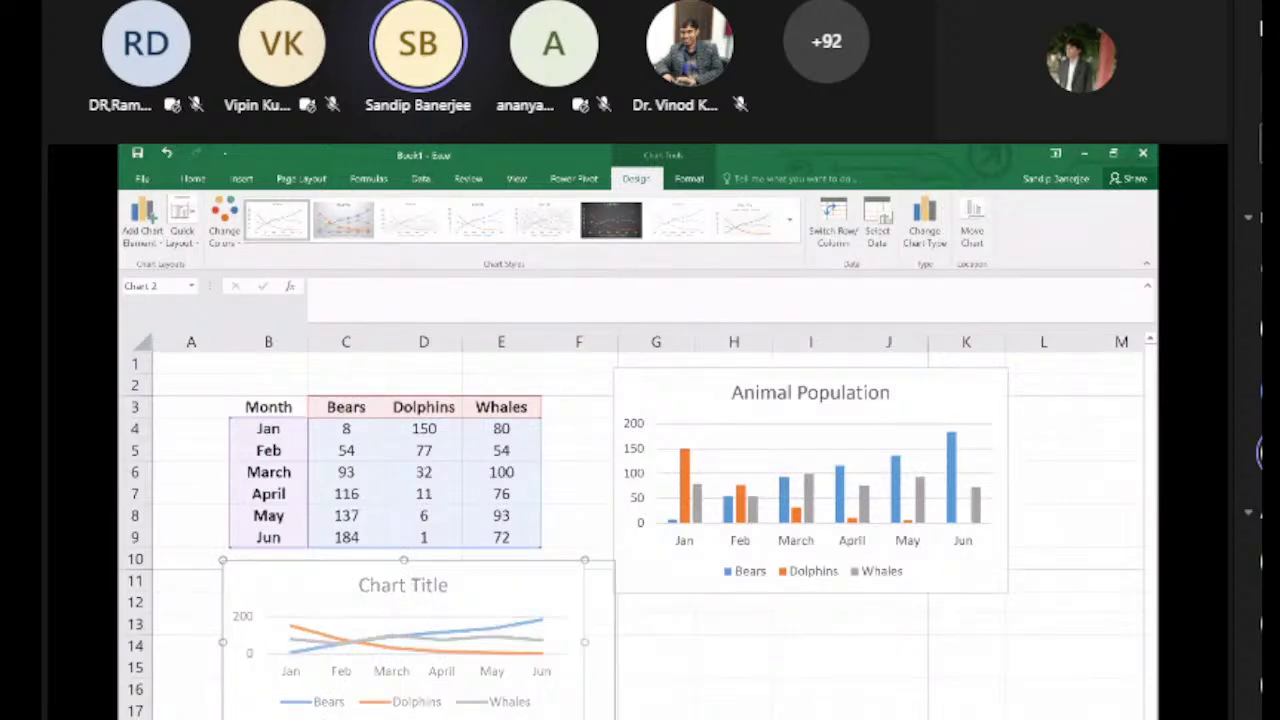
pyautogui.moveTo(585, 715); pyautogui.dragTo(614, 715)
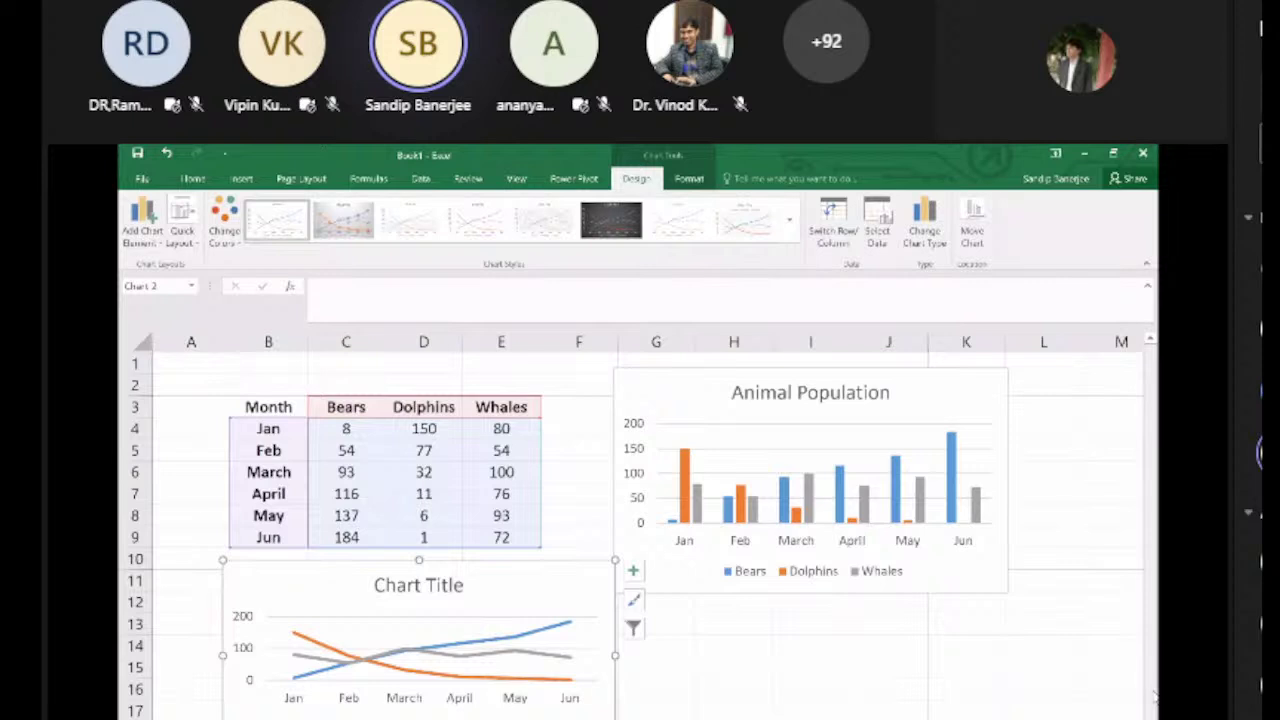
pyautogui.scroll(-1, 644, 532)
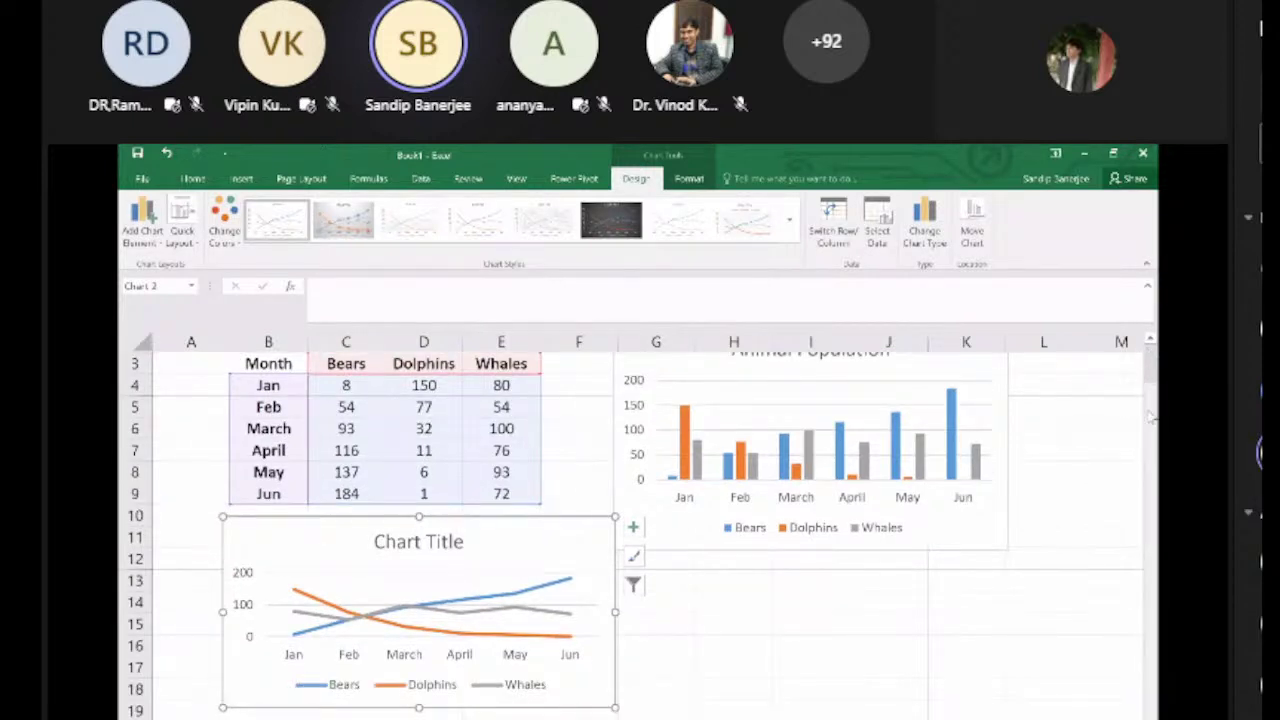
pyautogui.scroll(1, 1150, 418)
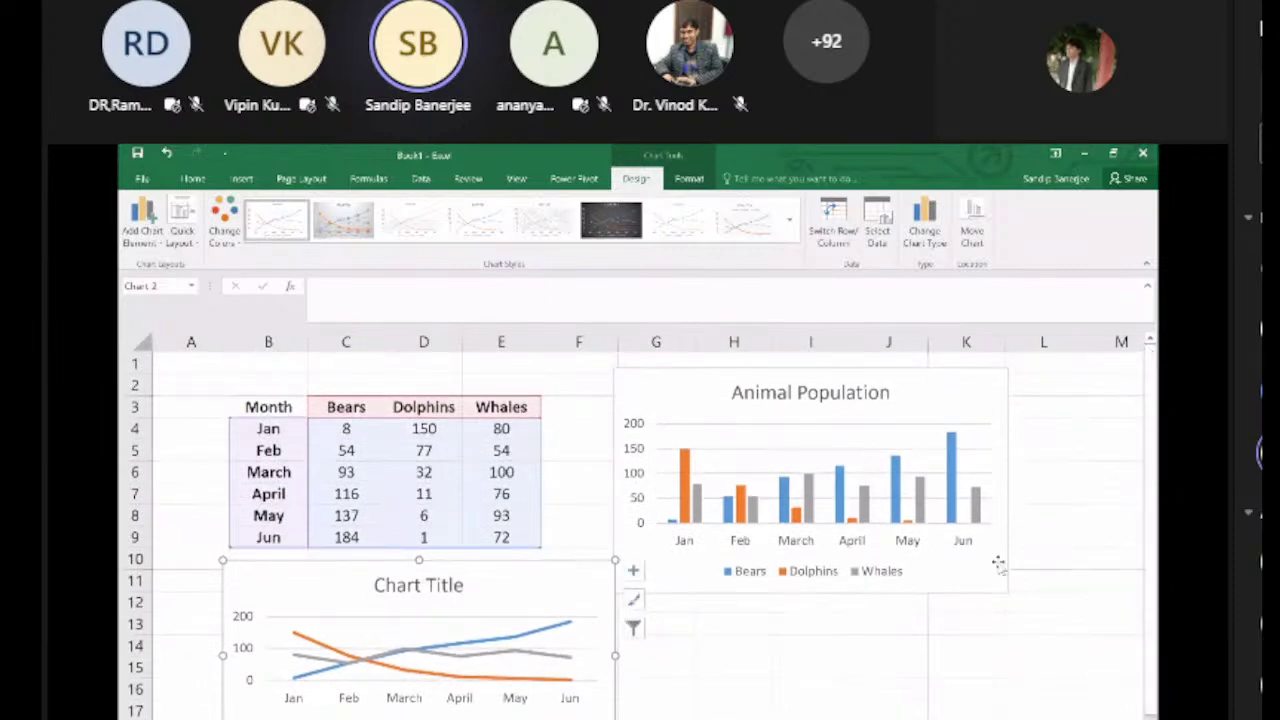
pyautogui.moveTo(970, 556)
pyautogui.mouseDown()
pyautogui.moveTo(1014, 586)
pyautogui.moveTo(963, 529)
pyautogui.moveTo(971, 551)
pyautogui.mouseUp()
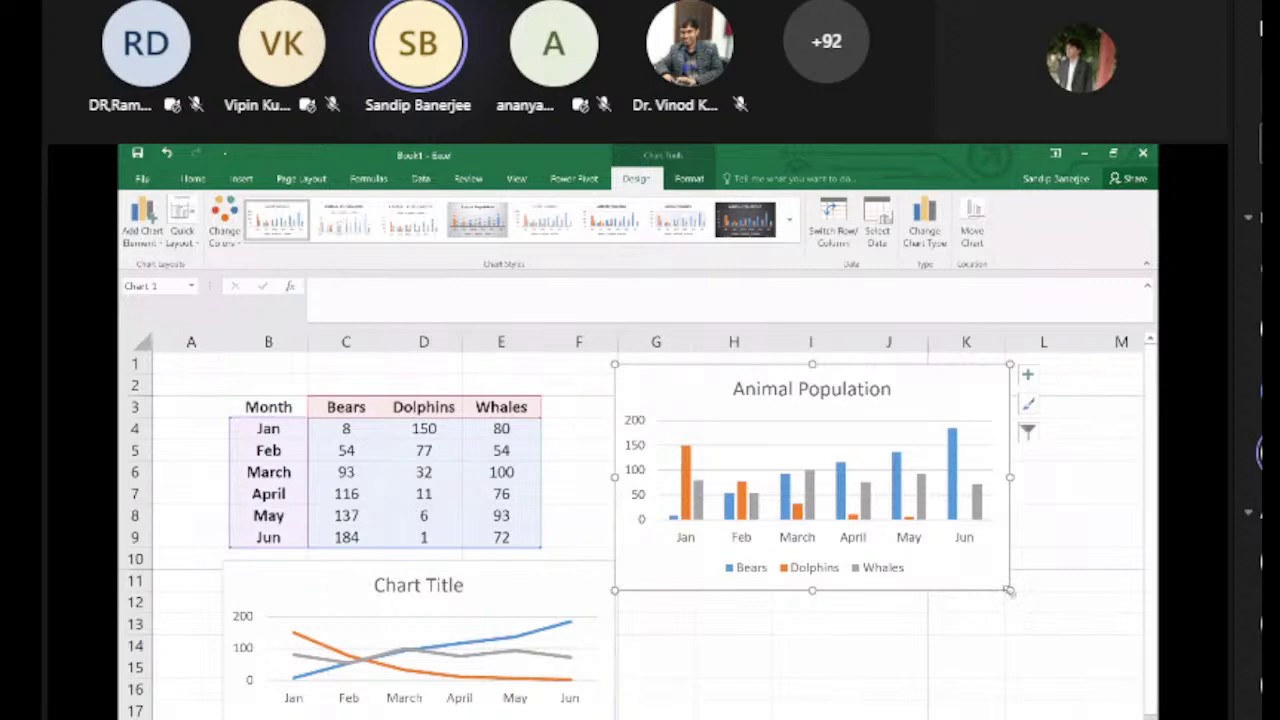
pyautogui.moveTo(1010, 590); pyautogui.dragTo(947, 536)
# Step: Place the line chart beneath the bar chart and widen the bar chart back out
pyautogui.click(563, 676)
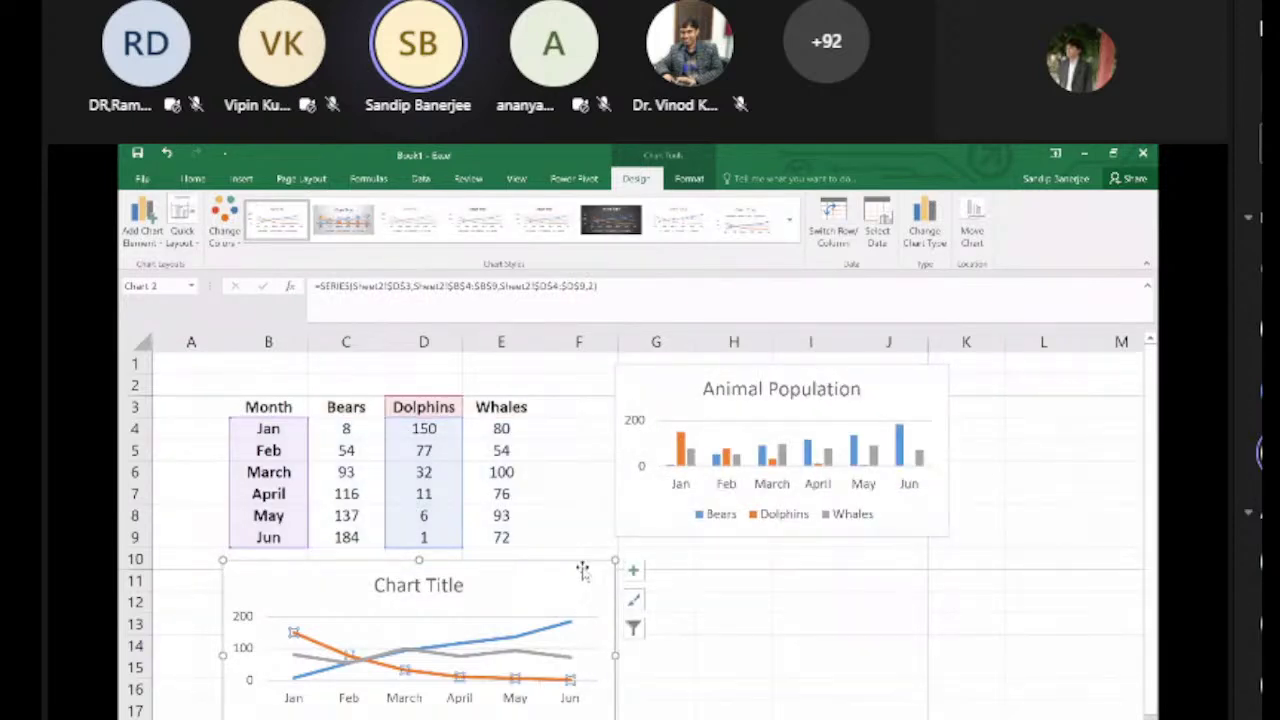
pyautogui.moveTo(582, 569); pyautogui.dragTo(961, 557)
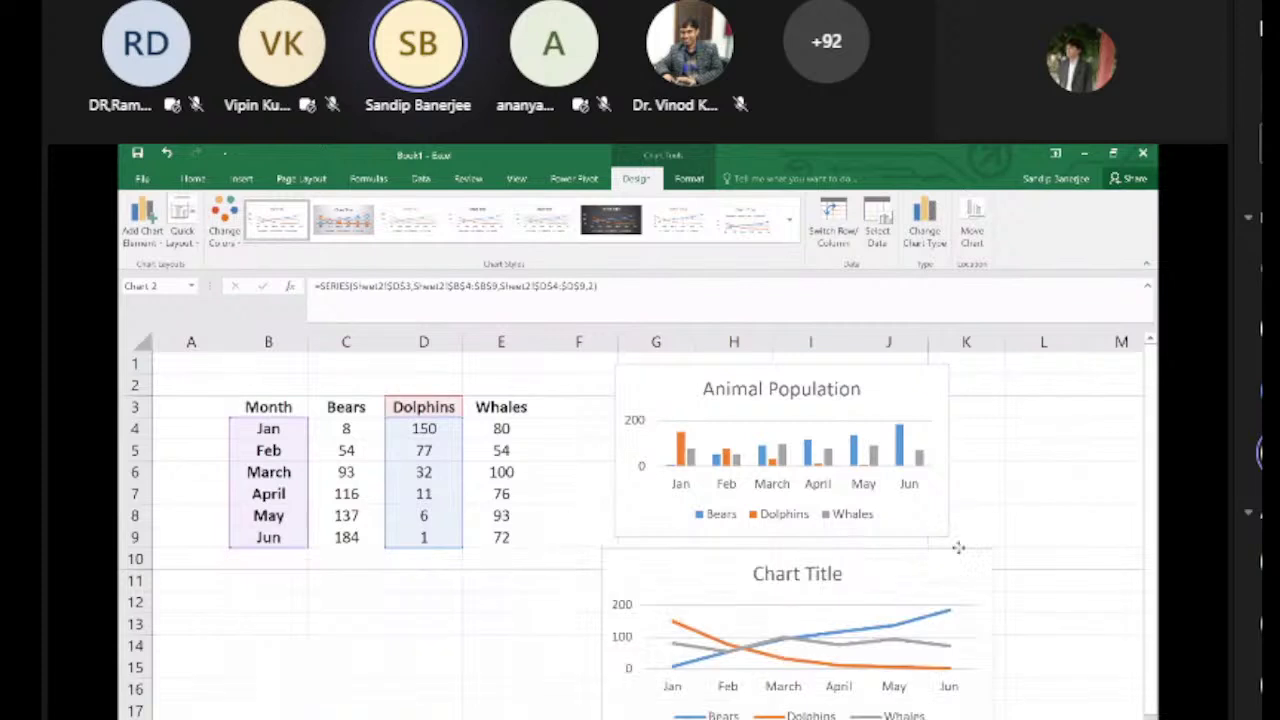
pyautogui.click(1092, 473)
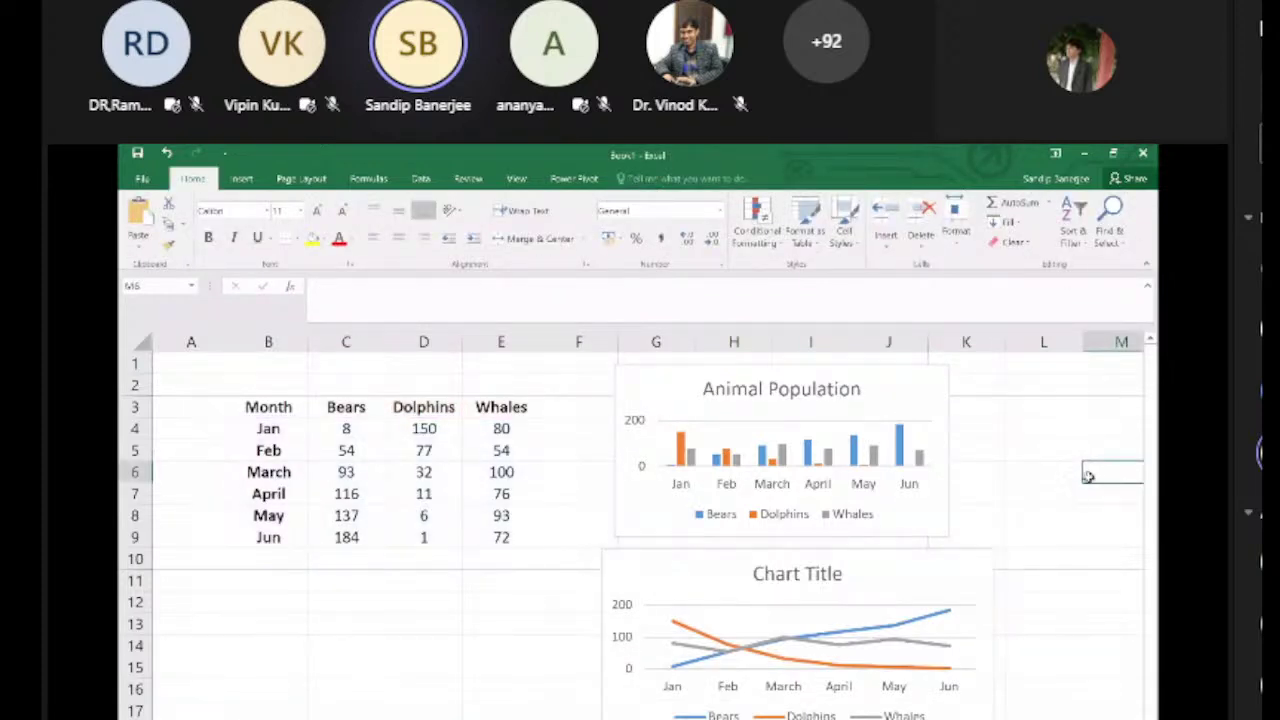
pyautogui.doubleClick(949, 539)
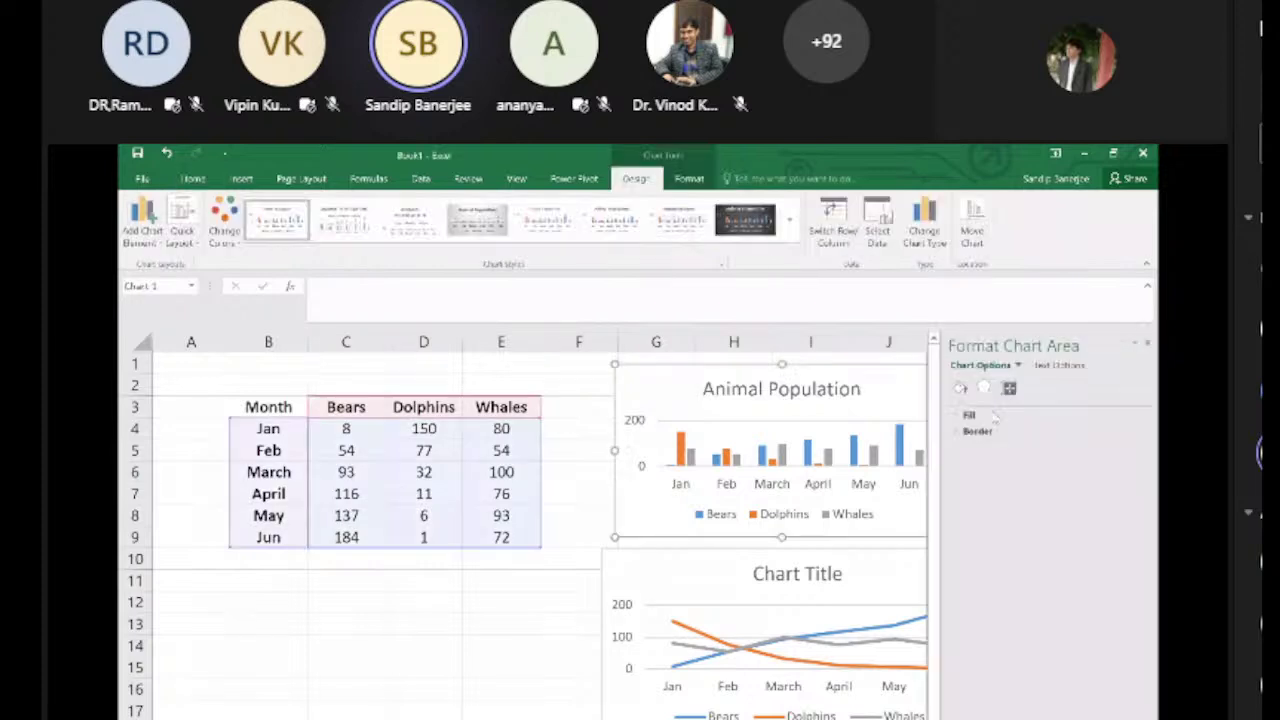
pyautogui.click(1146, 345)
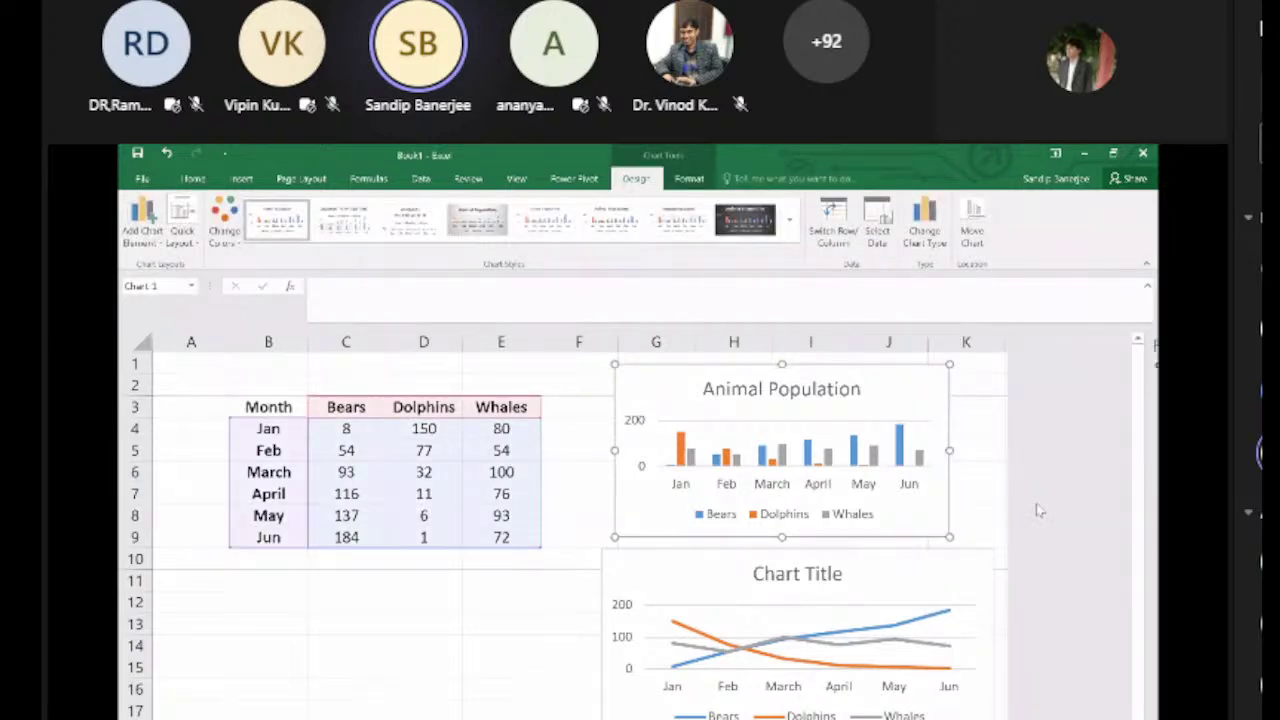
pyautogui.moveTo(949, 537); pyautogui.dragTo(1000, 549)
pyautogui.click(1050, 558)
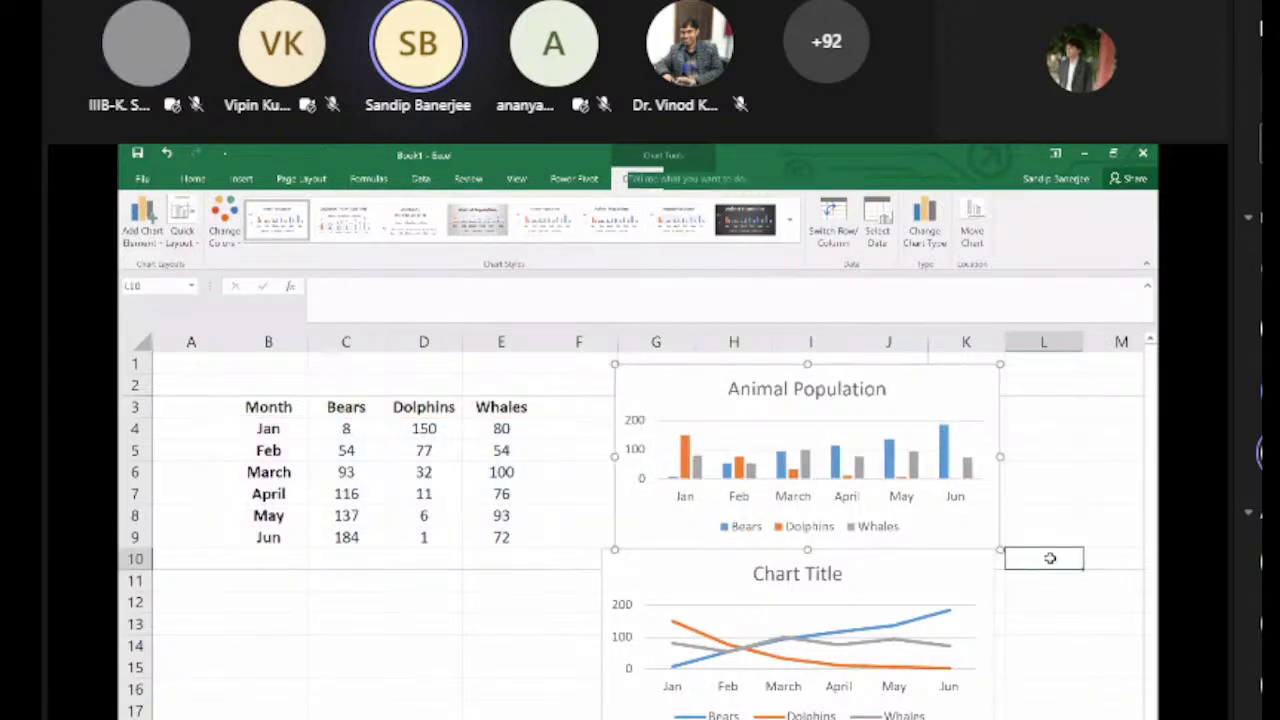
pyautogui.click(963, 586)
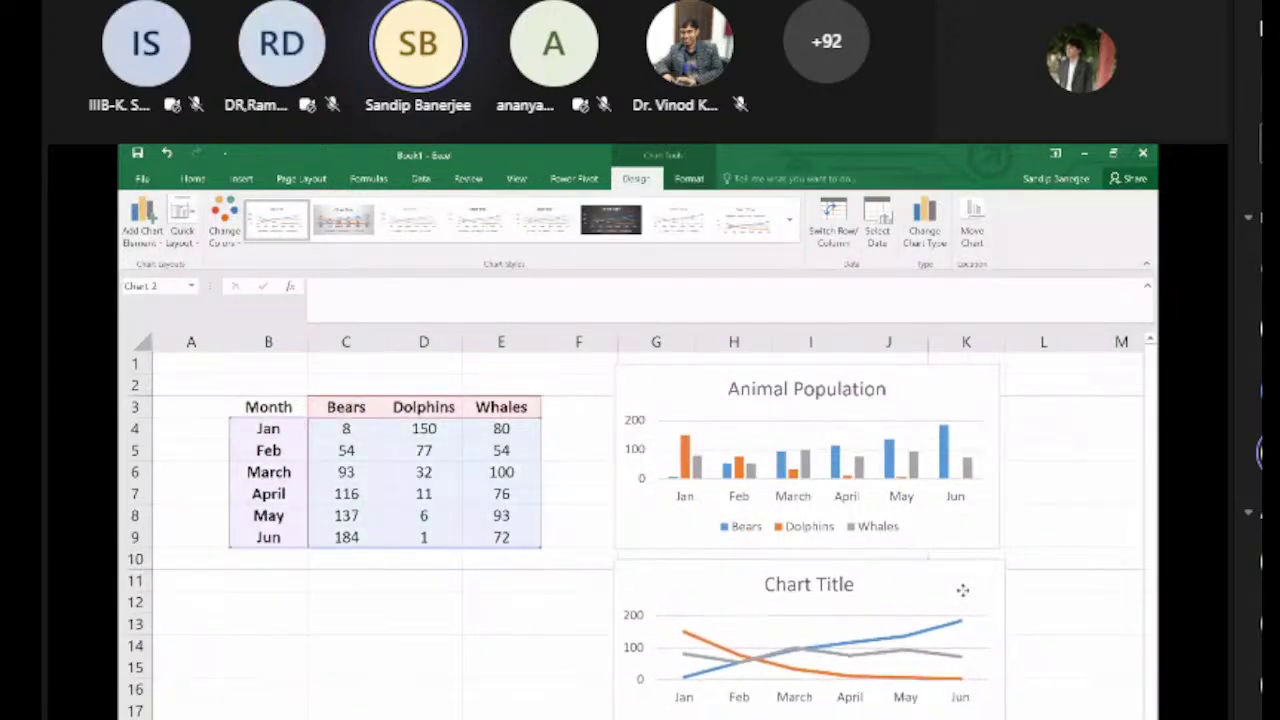
pyautogui.click(1080, 535)
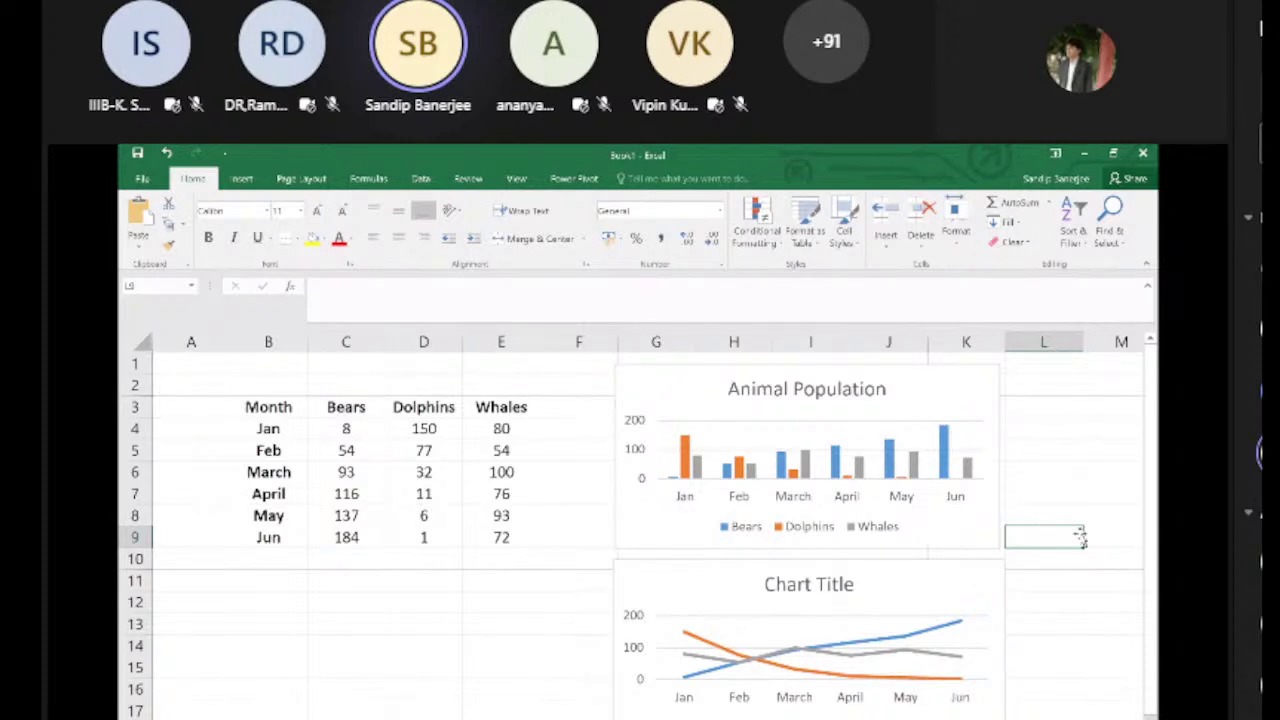
# Step: Replace the line chart's 'Chart Title' with 'Animal Population', undoing a stray paste
pyautogui.doubleClick(828, 586)
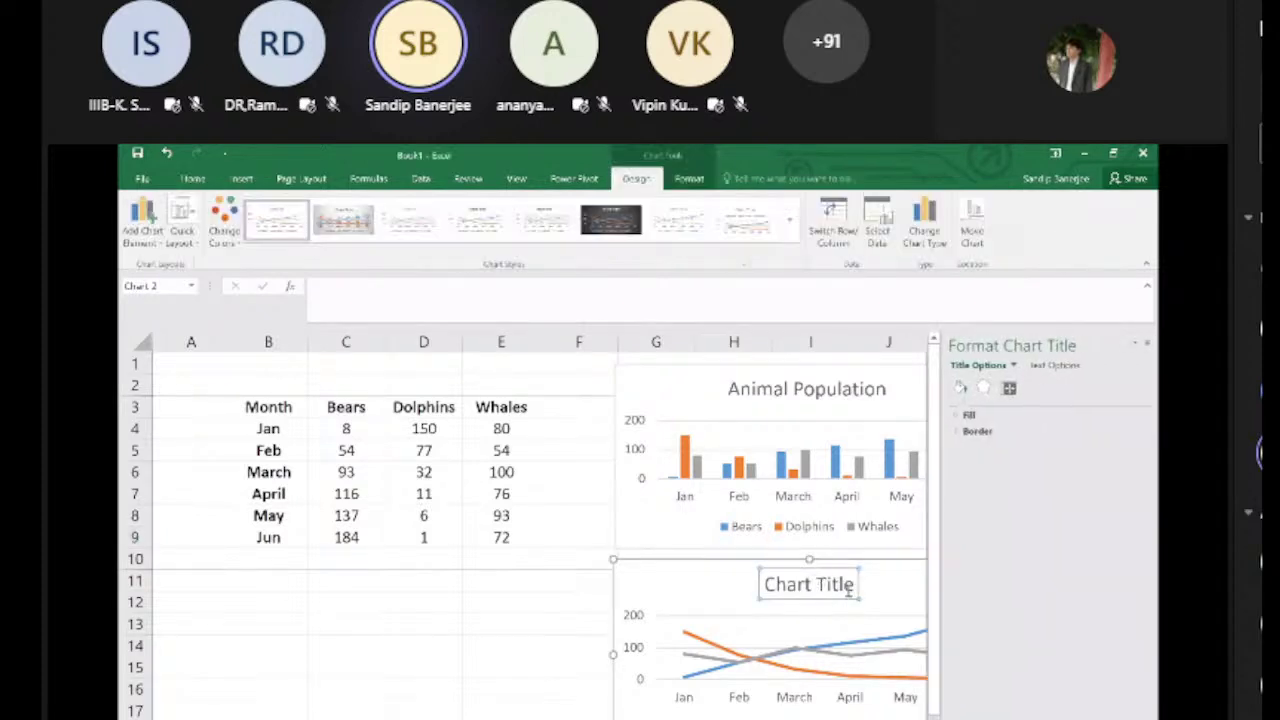
pyautogui.doubleClick(852, 589)
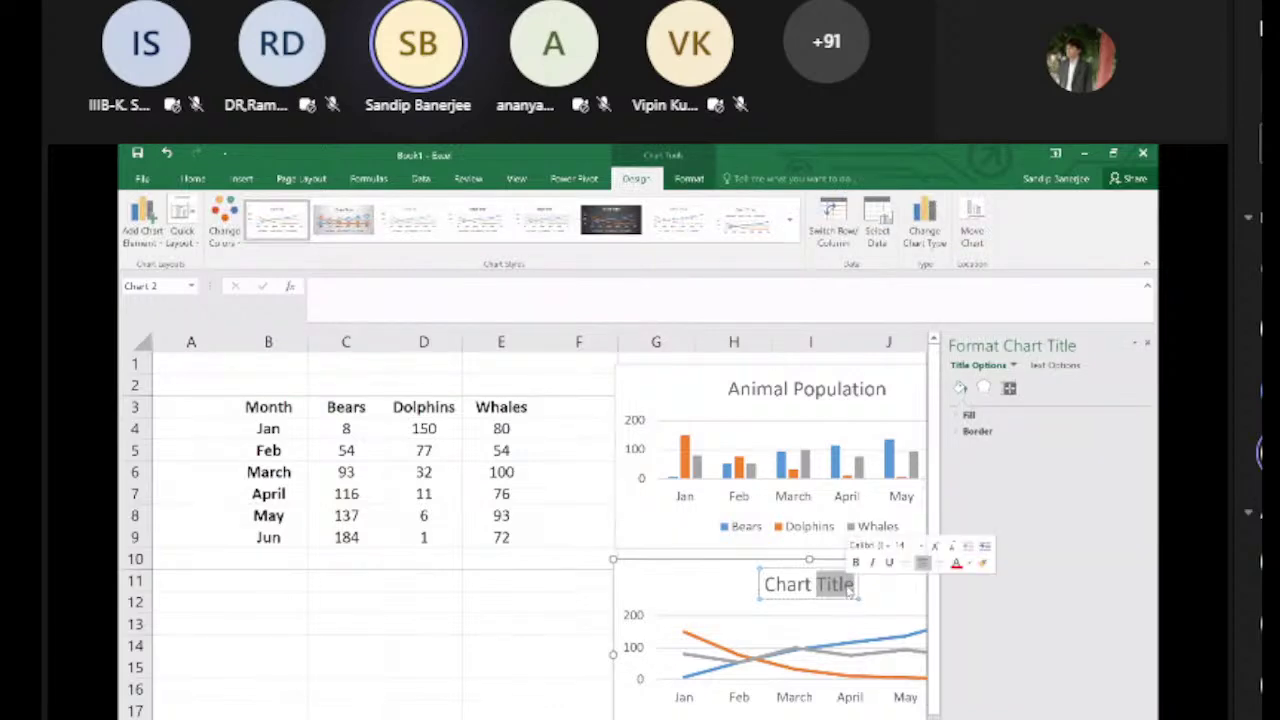
pyautogui.press('BackSpace')
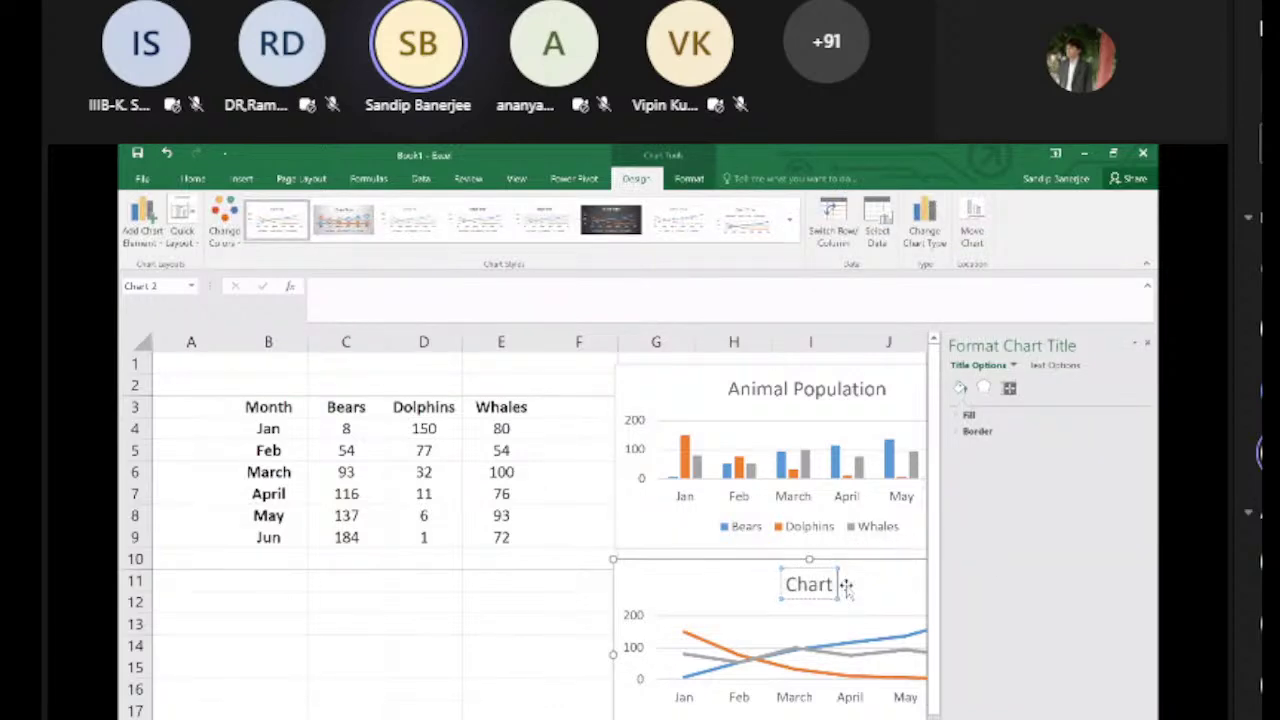
pyautogui.press('BackSpace')
pyautogui.press('BackSpace')
pyautogui.press('BackSpace')
pyautogui.press('BackSpace')
pyautogui.press('BackSpace')
pyautogui.write('Anim')
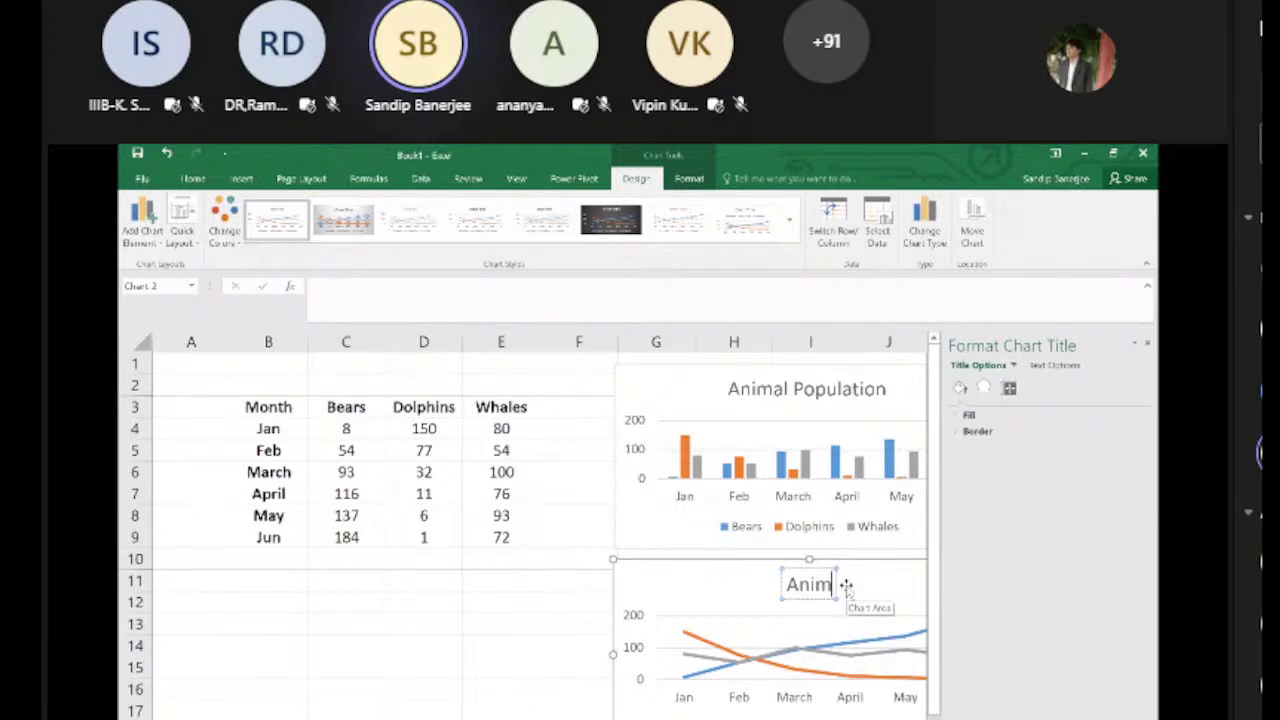
pyautogui.write('al Population')
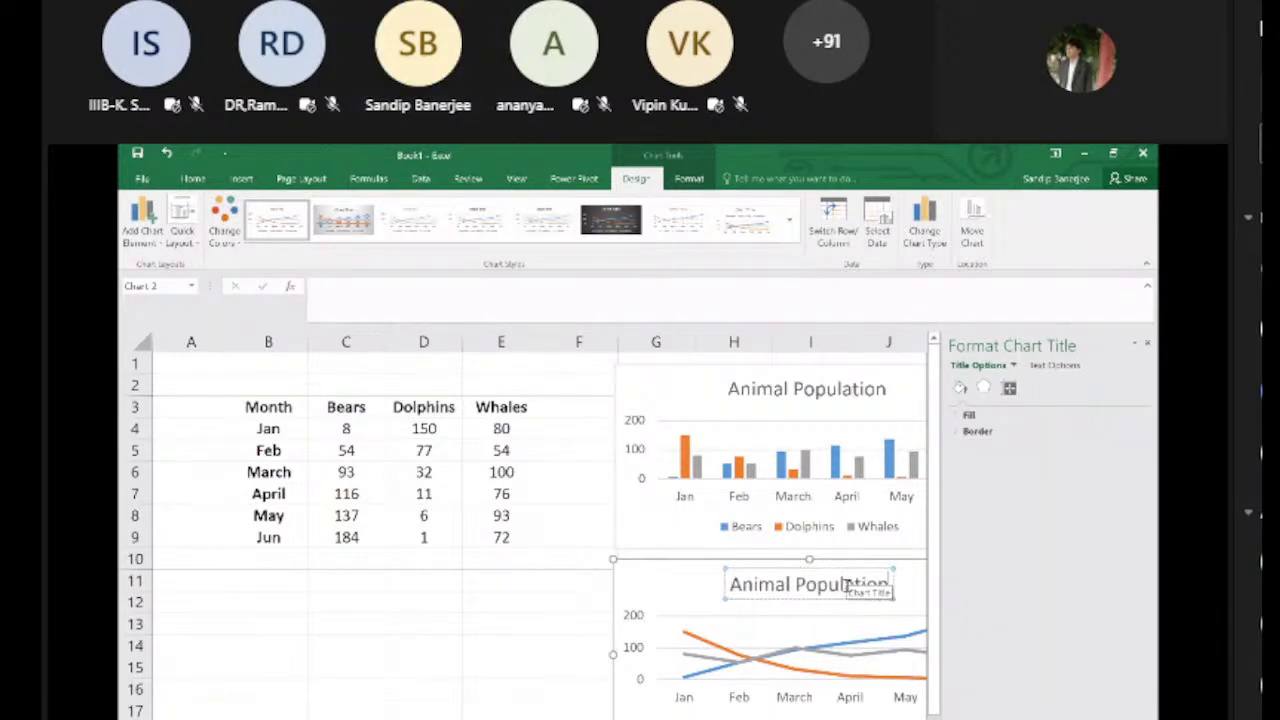
pyautogui.write('Month Bears Dolphins Whales Jan 8 150 80 Feb 54 77 54 March 93 32 100 April 116 11 76 May 137 6 93 Jun 184 1 72')
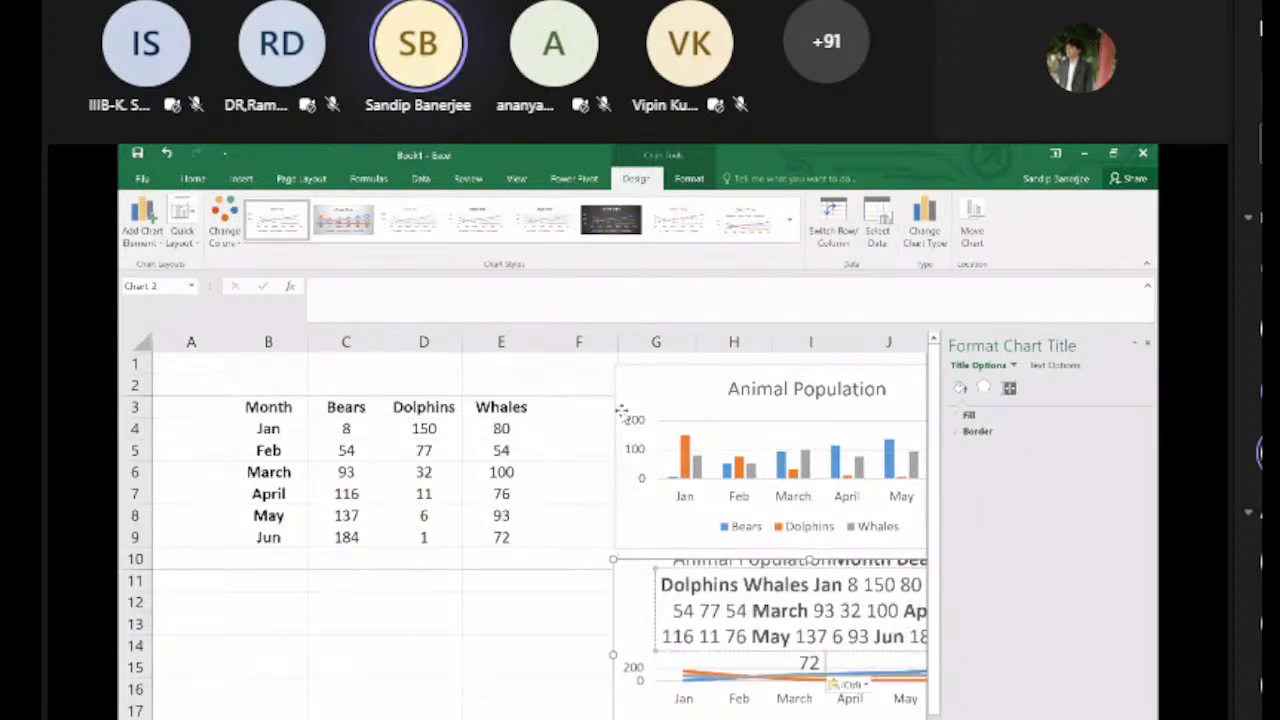
pyautogui.hotkey('ctrl', 'z')
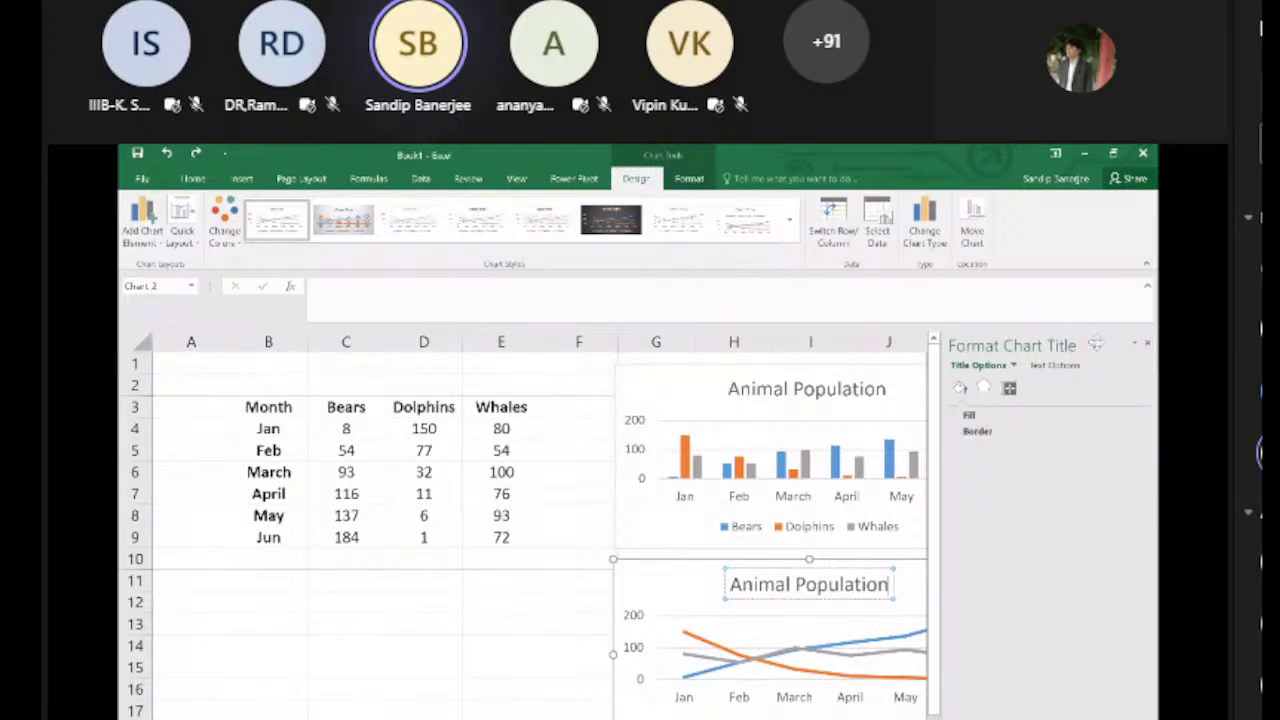
pyautogui.click(1148, 344)
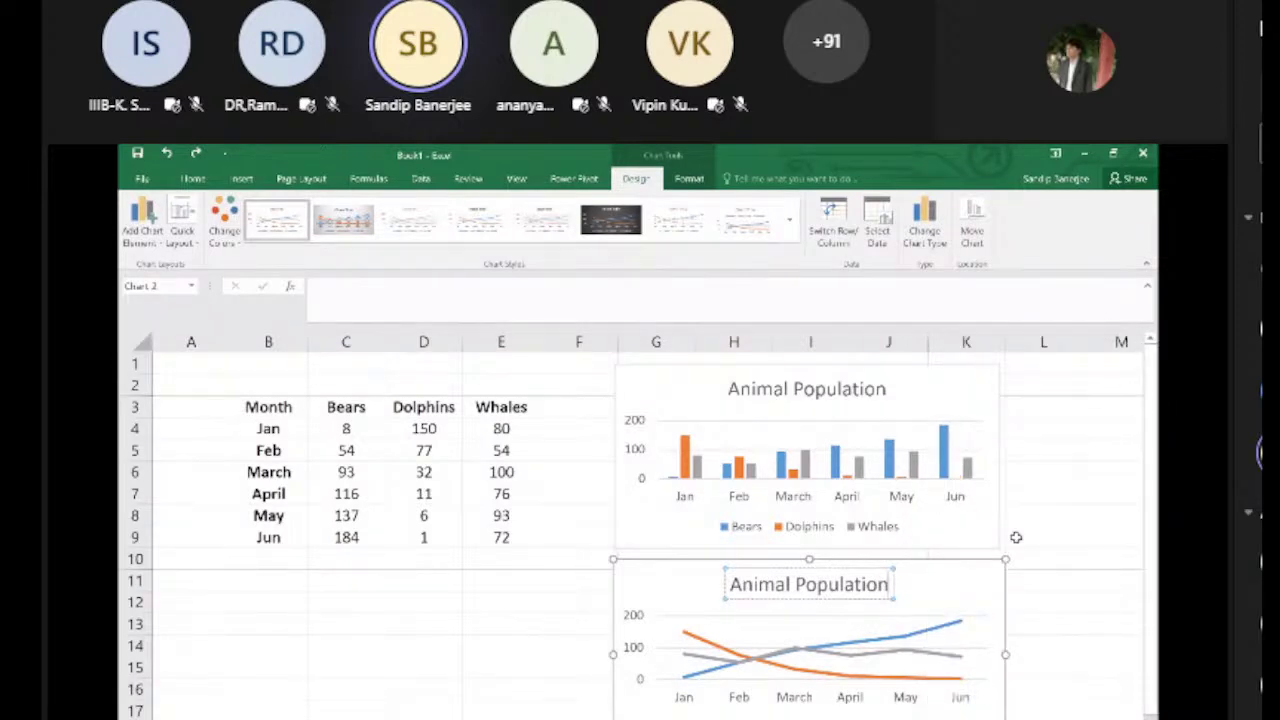
pyautogui.click(1058, 556)
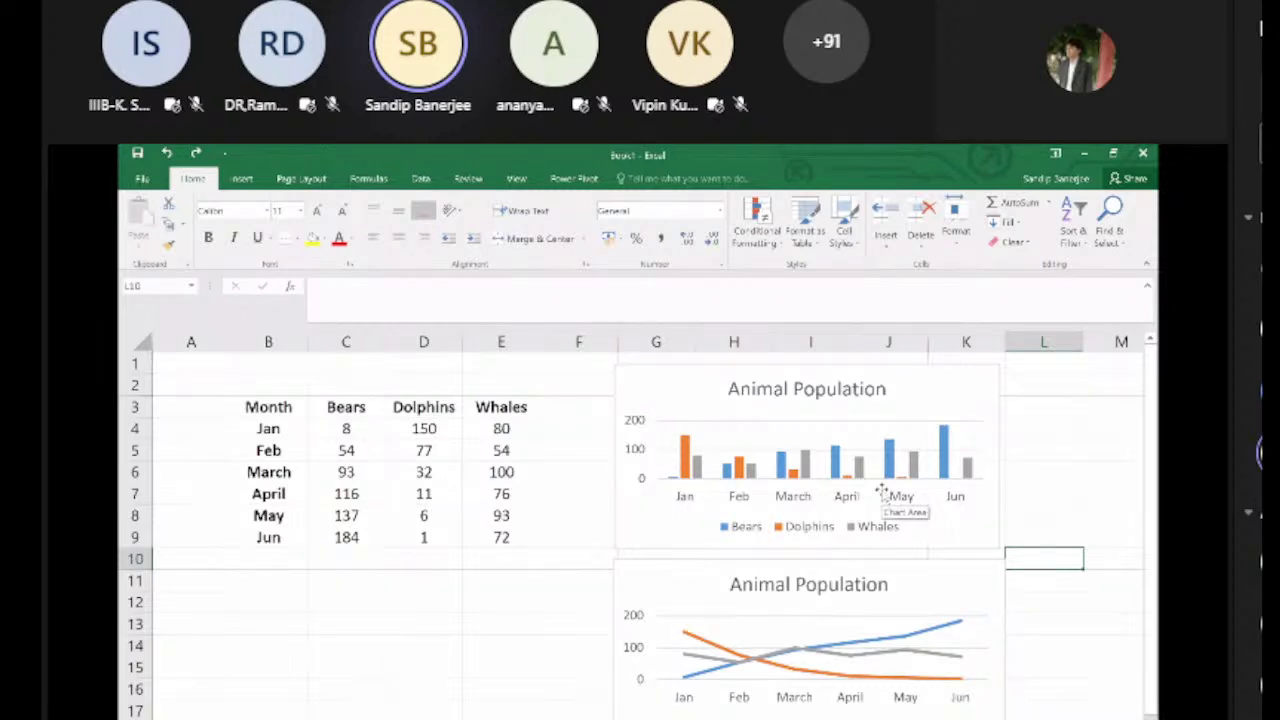
pyautogui.moveTo(696, 643)
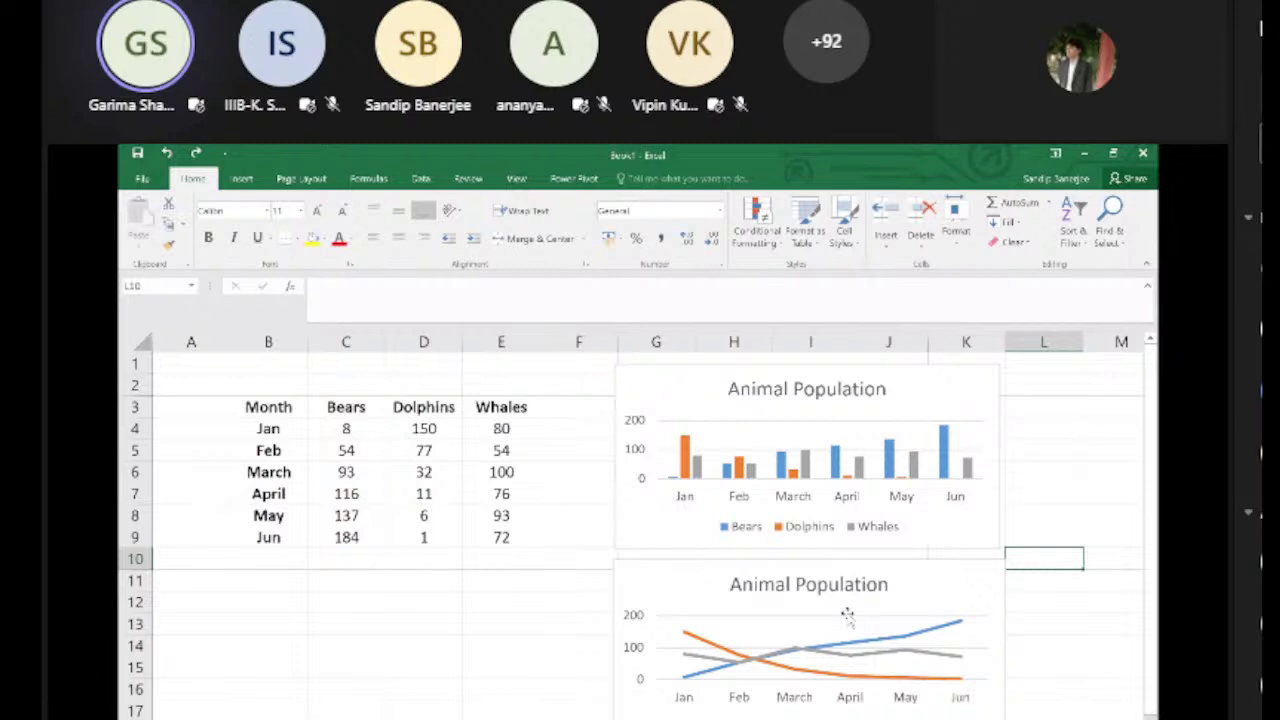
# Step: Select the animal table B3:E9 starting from the Month header and show the Insert options
pyautogui.click(265, 407)
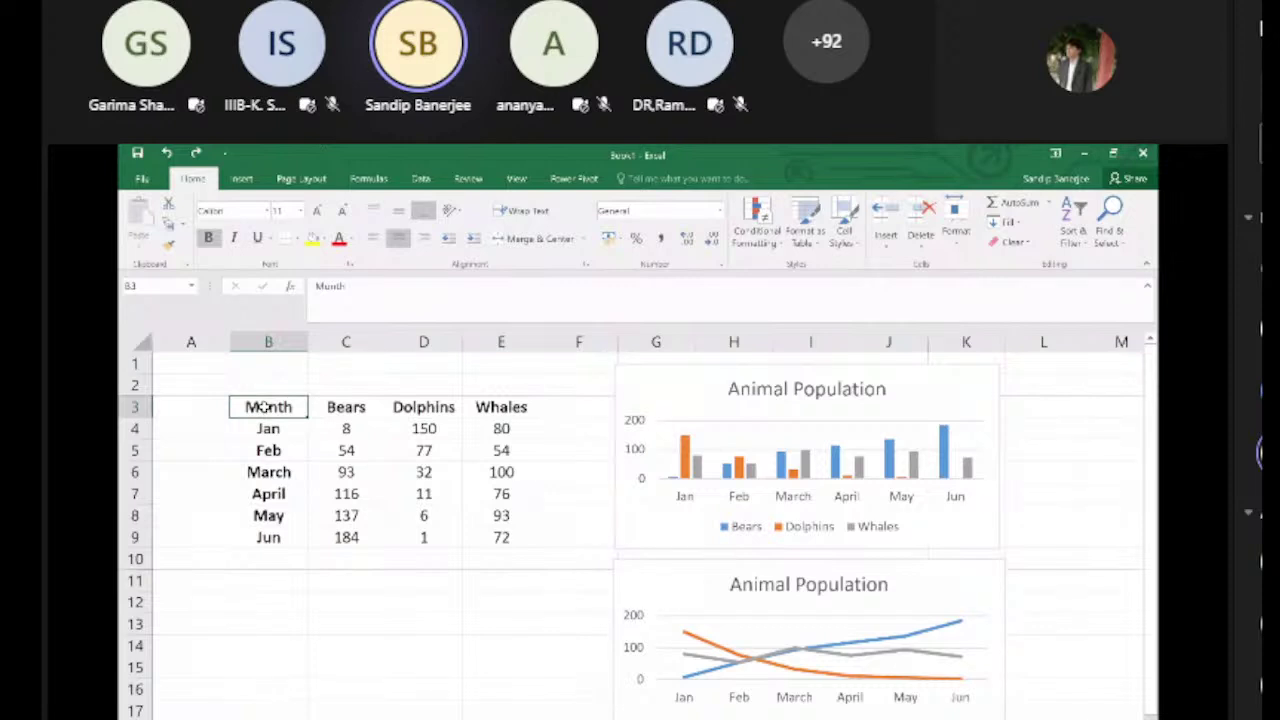
pyautogui.hotkey('ctrl', 'shift', 'Right')
pyautogui.hotkey('shift', 'Down')
pyautogui.hotkey('shift', 'Down')
pyautogui.hotkey('shift', 'Down')
pyautogui.hotkey('shift', 'Down')
pyautogui.hotkey('shift', 'Down')
pyautogui.hotkey('shift', 'Down')
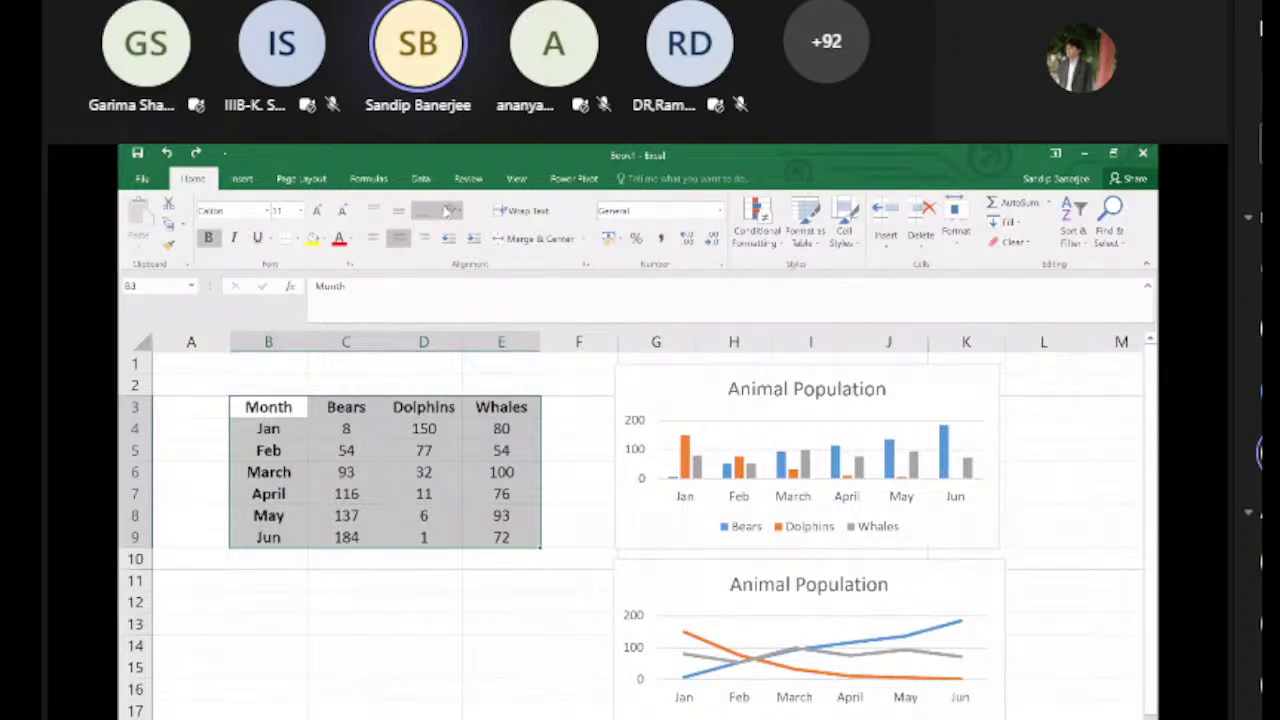
pyautogui.click(243, 178)
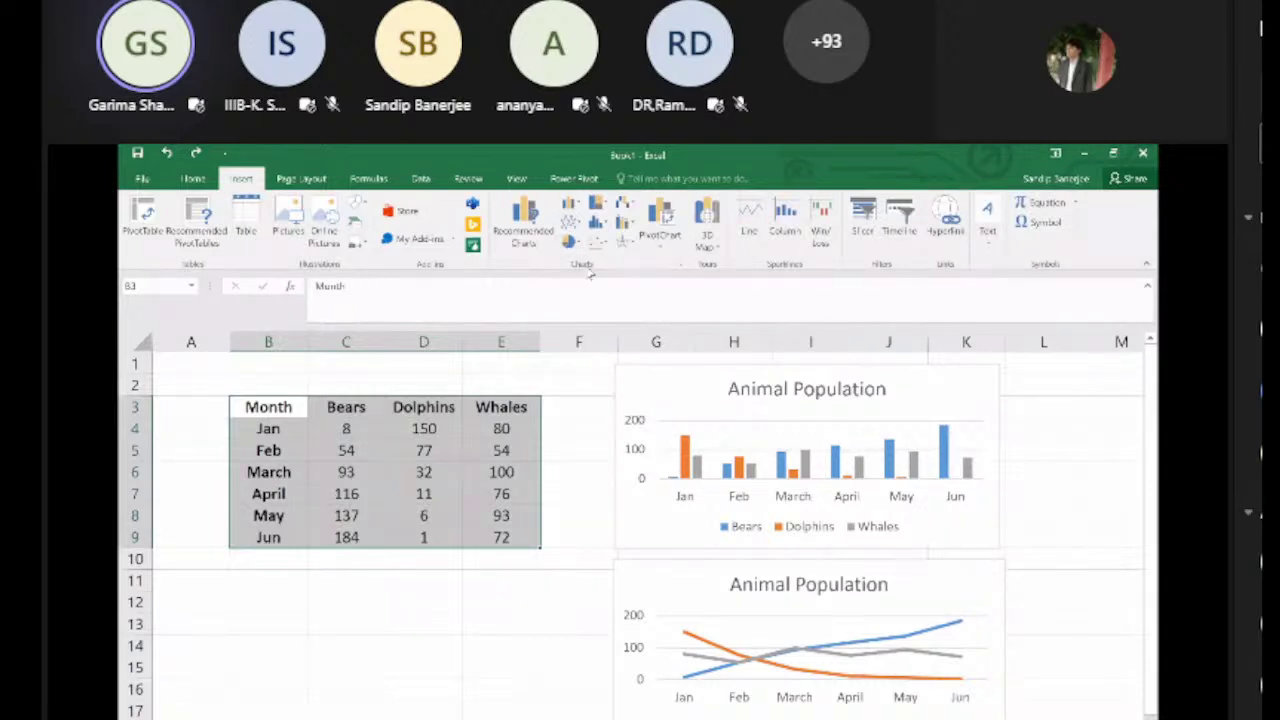
# Step: Fill B12:B17 with the numbers 1 to 6 and centre them
pyautogui.scroll(-2, 457, 600)
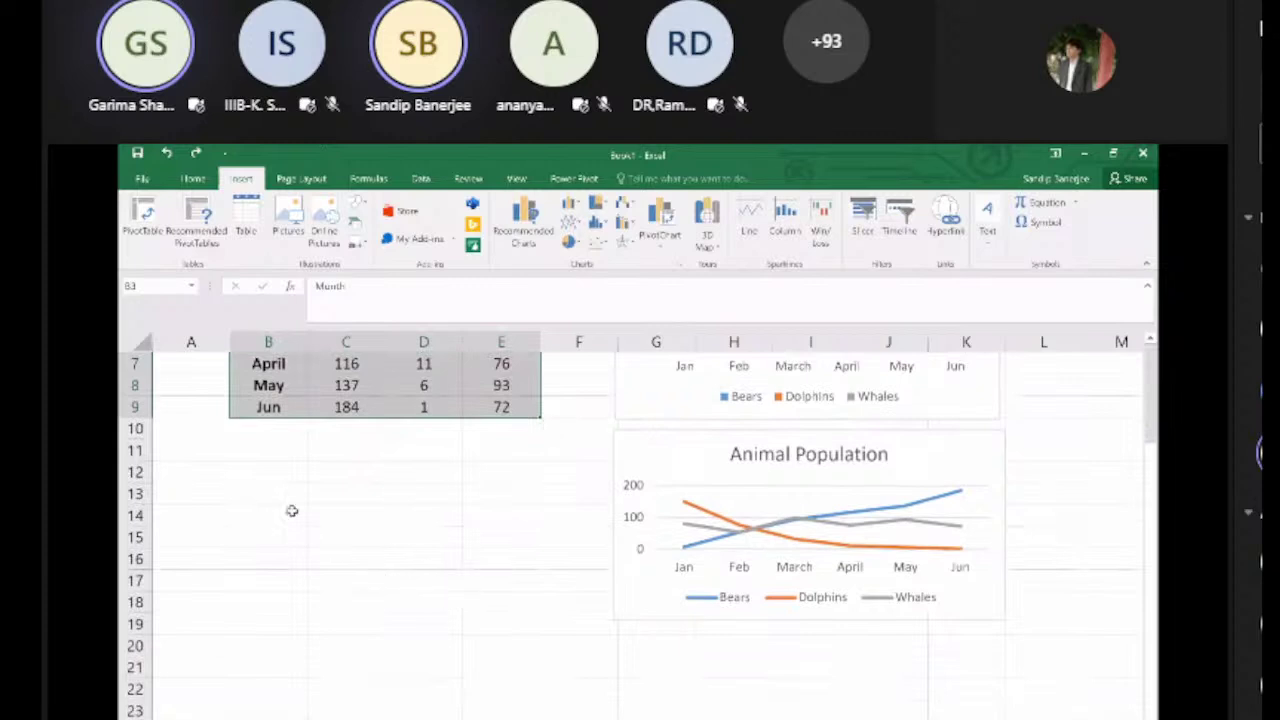
pyautogui.click(276, 476)
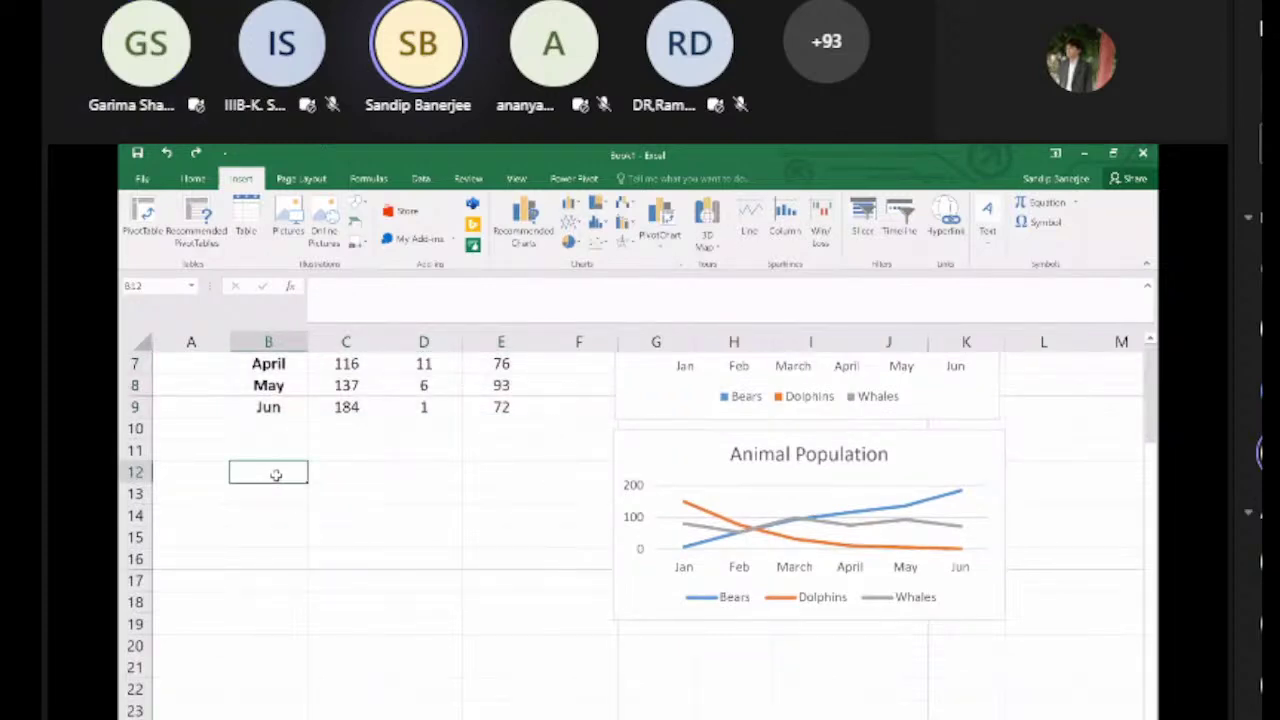
pyautogui.write('1')
pyautogui.press('Return')
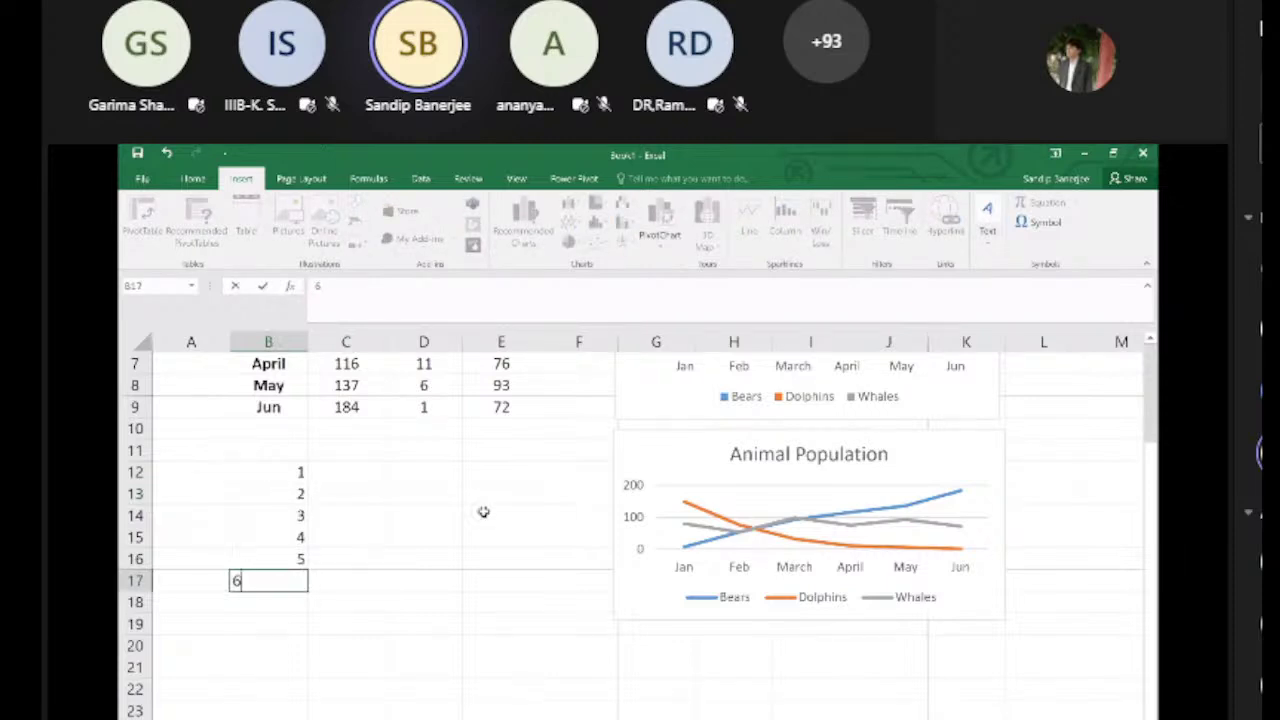
pyautogui.click(486, 514)
pyautogui.click(286, 470)
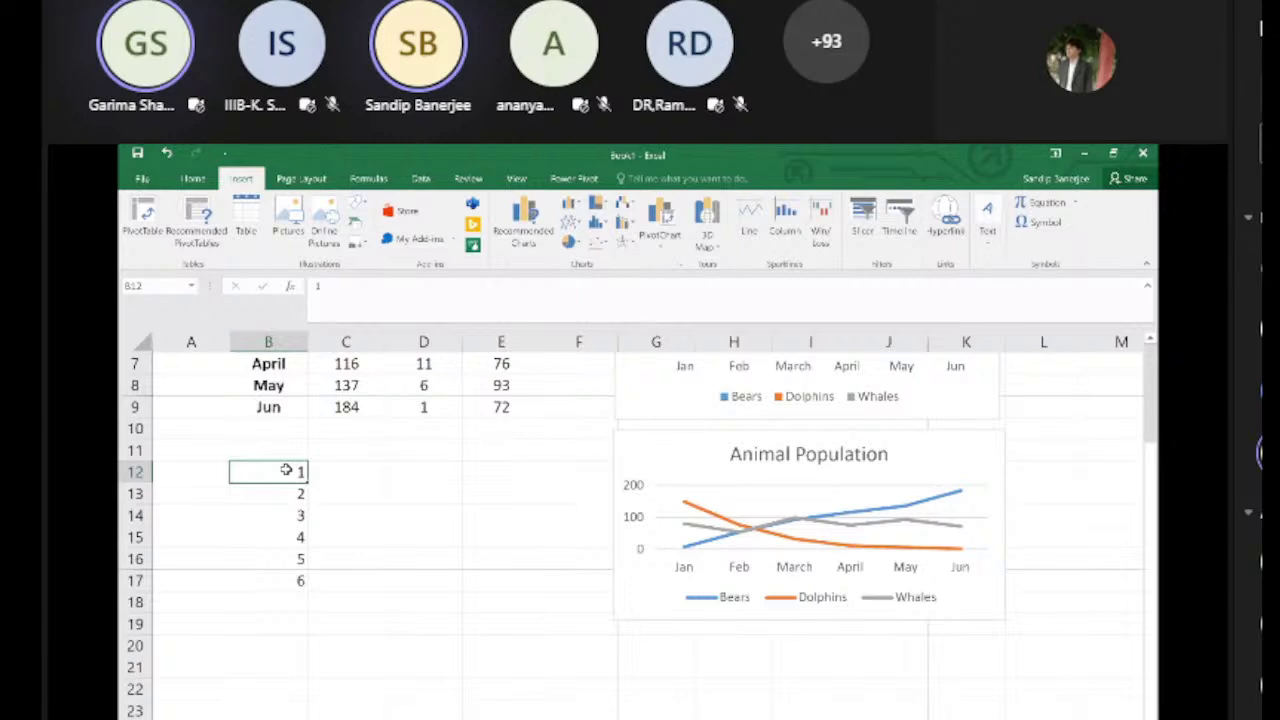
pyautogui.hotkey('ctrl', 'shift', 'Down')
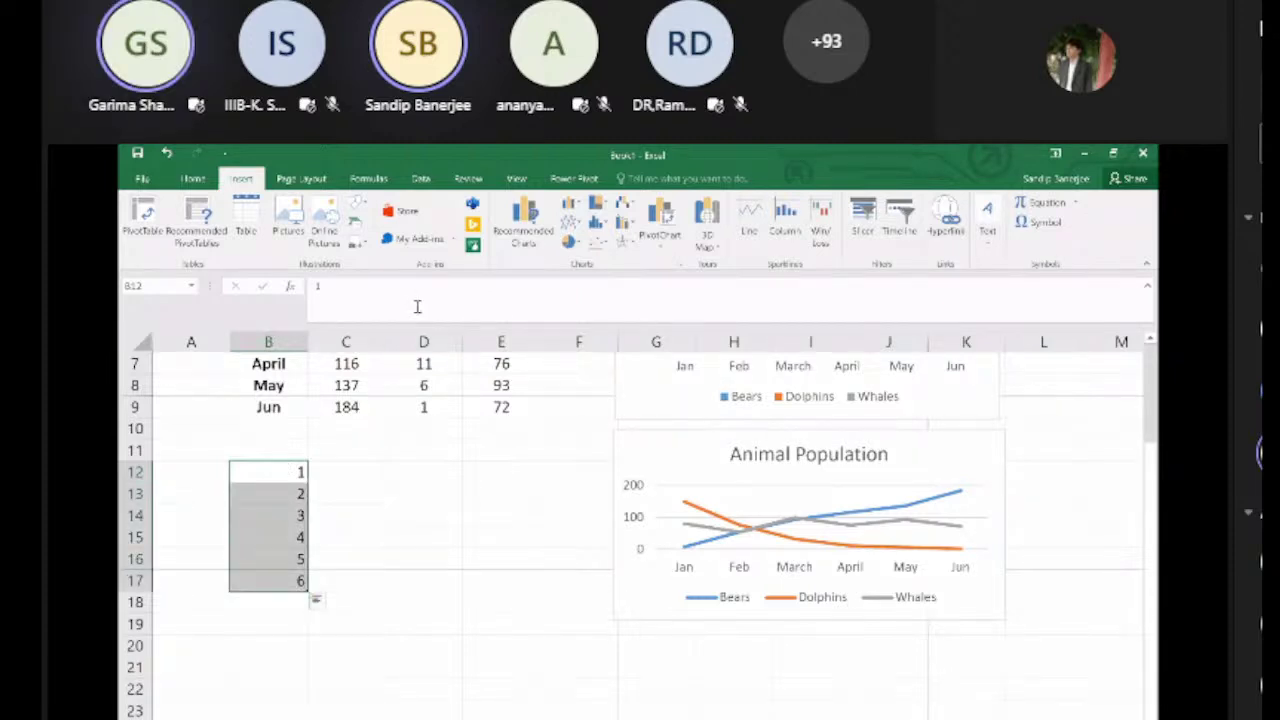
pyautogui.scroll(1, 409, 250)
pyautogui.click(398, 237)
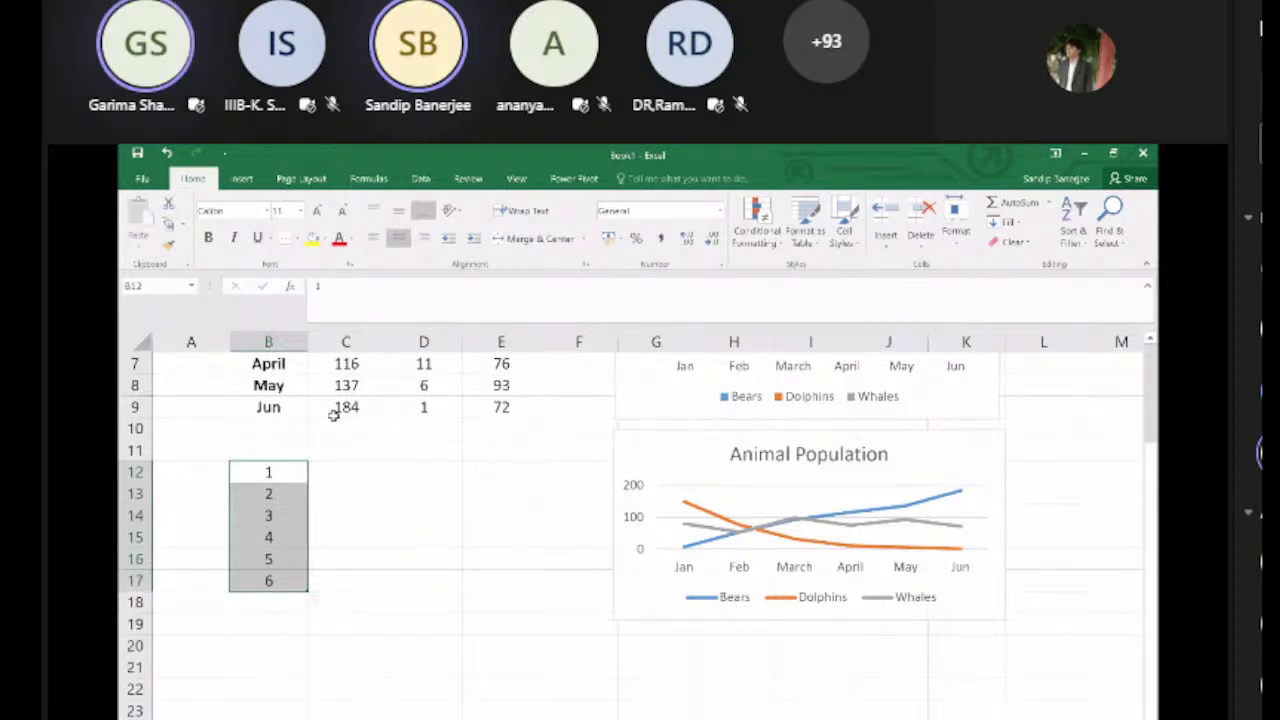
# Step: Reselect the numbers 1–6 in B12:B17 and bring up the chart insertion options
pyautogui.click(330, 471)
pyautogui.click(286, 474)
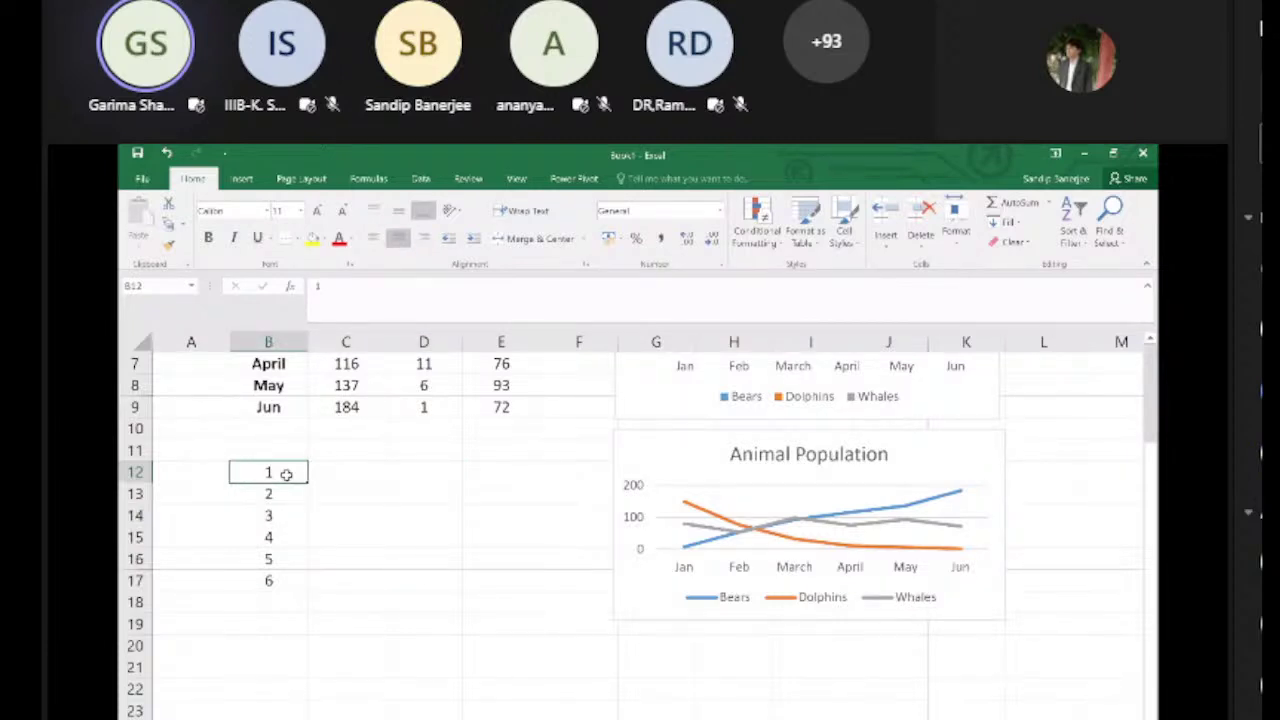
pyautogui.hotkey('ctrl', 'shift', 'Down')
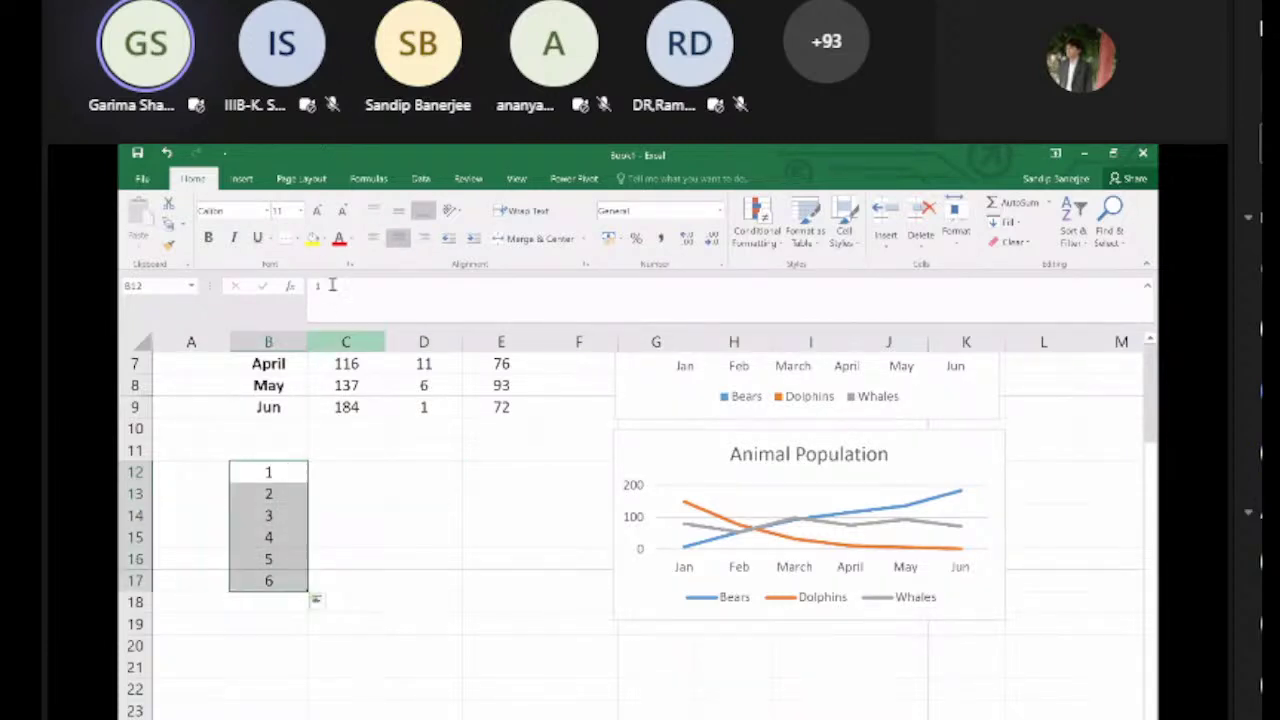
pyautogui.click(346, 579)
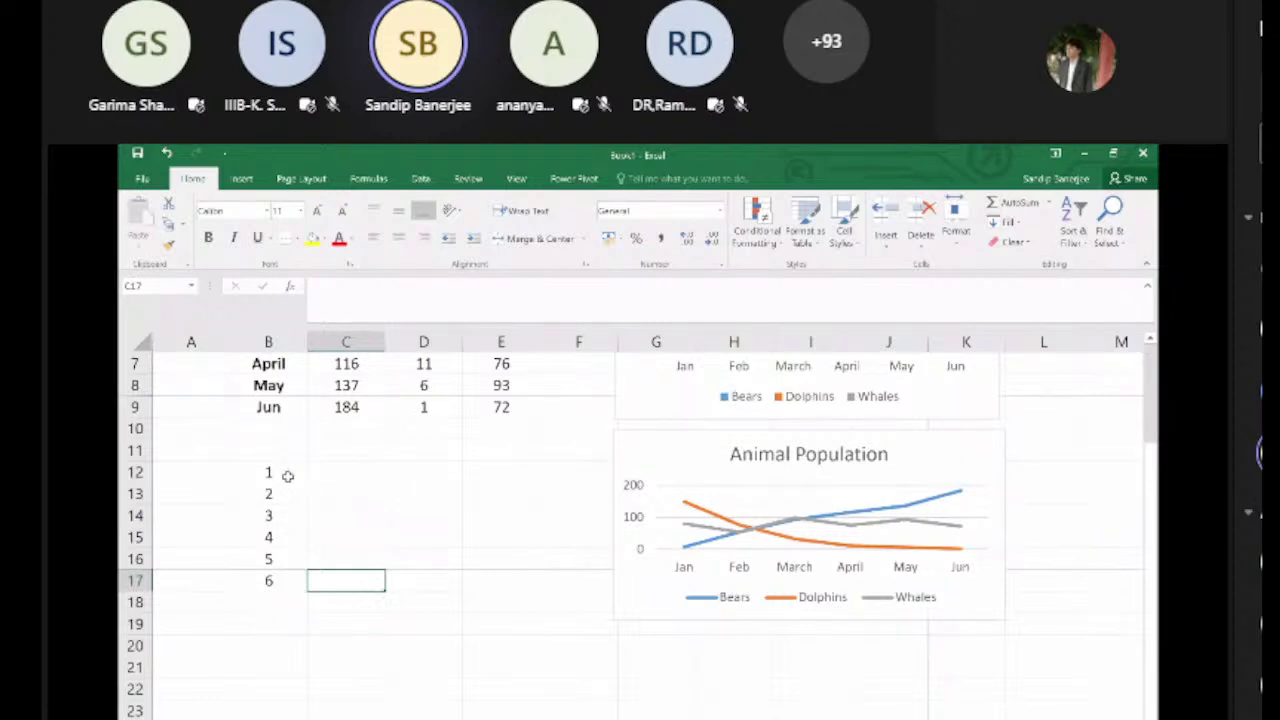
pyautogui.click(287, 476)
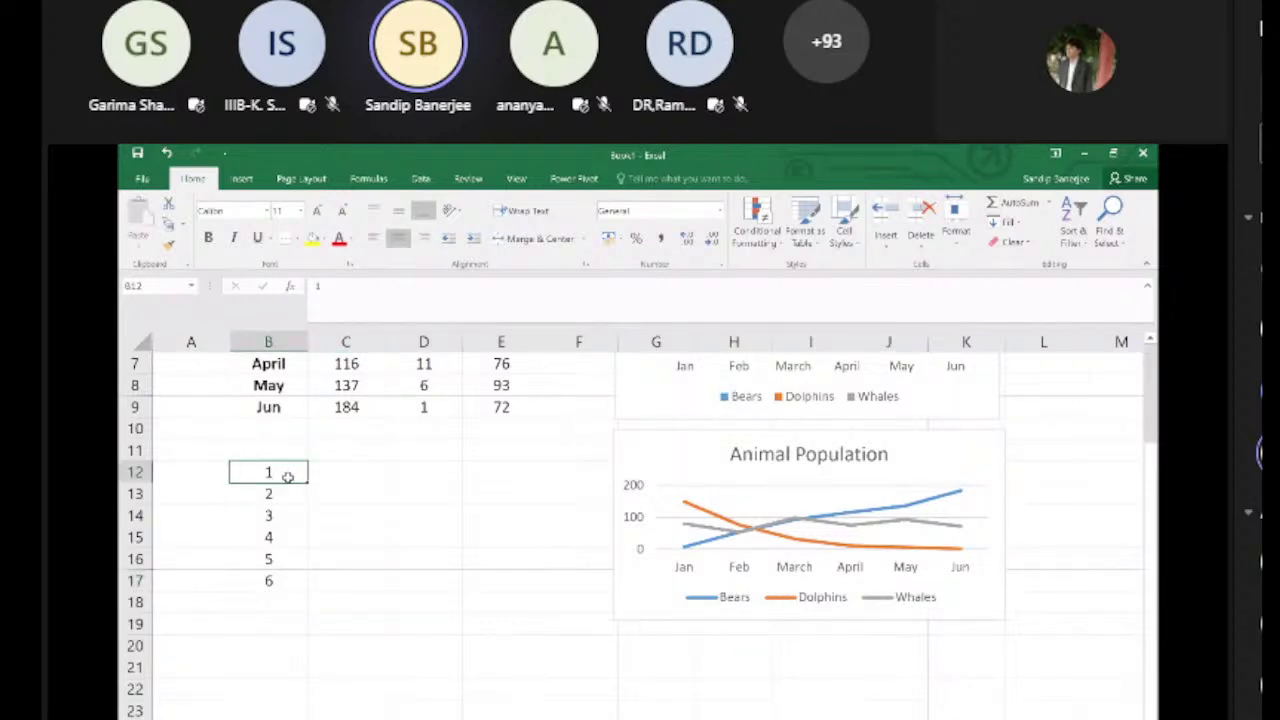
pyautogui.hotkey('shift', 'Down')
pyautogui.hotkey('shift', 'Down')
pyautogui.hotkey('shift', 'Down')
pyautogui.hotkey('shift', 'Down')
pyautogui.hotkey('shift', 'Down')
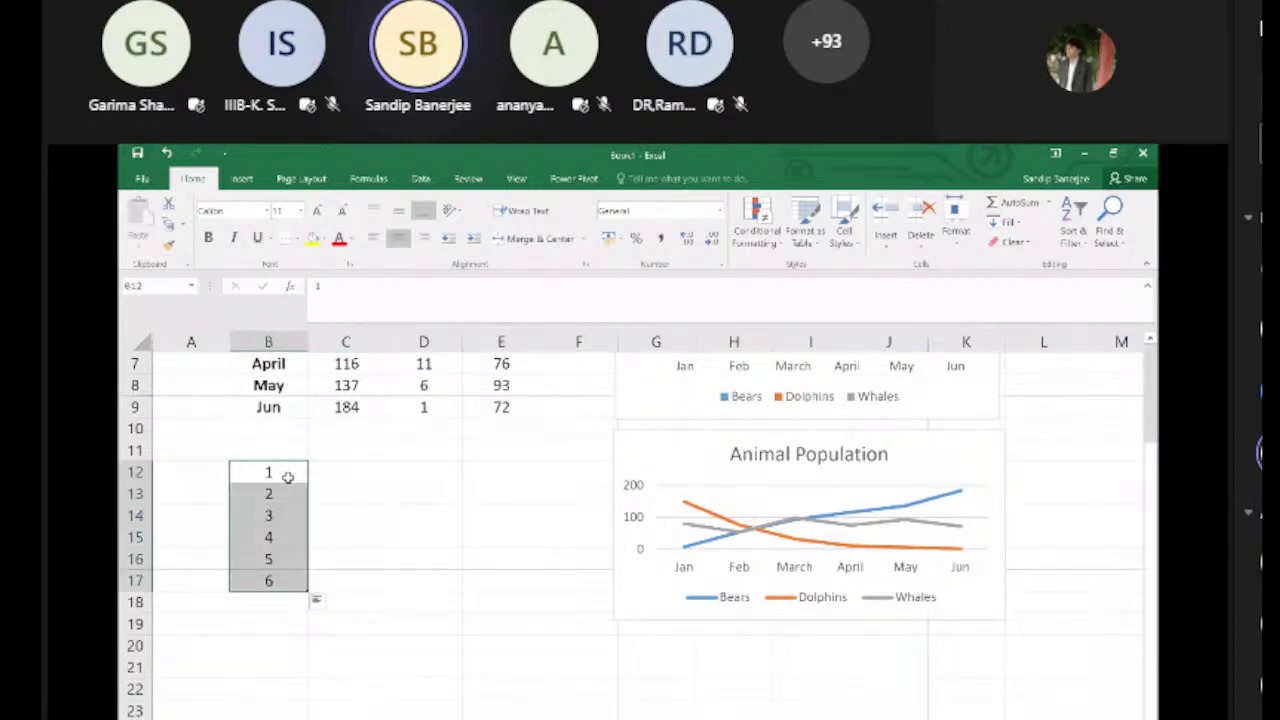
pyautogui.click(243, 179)
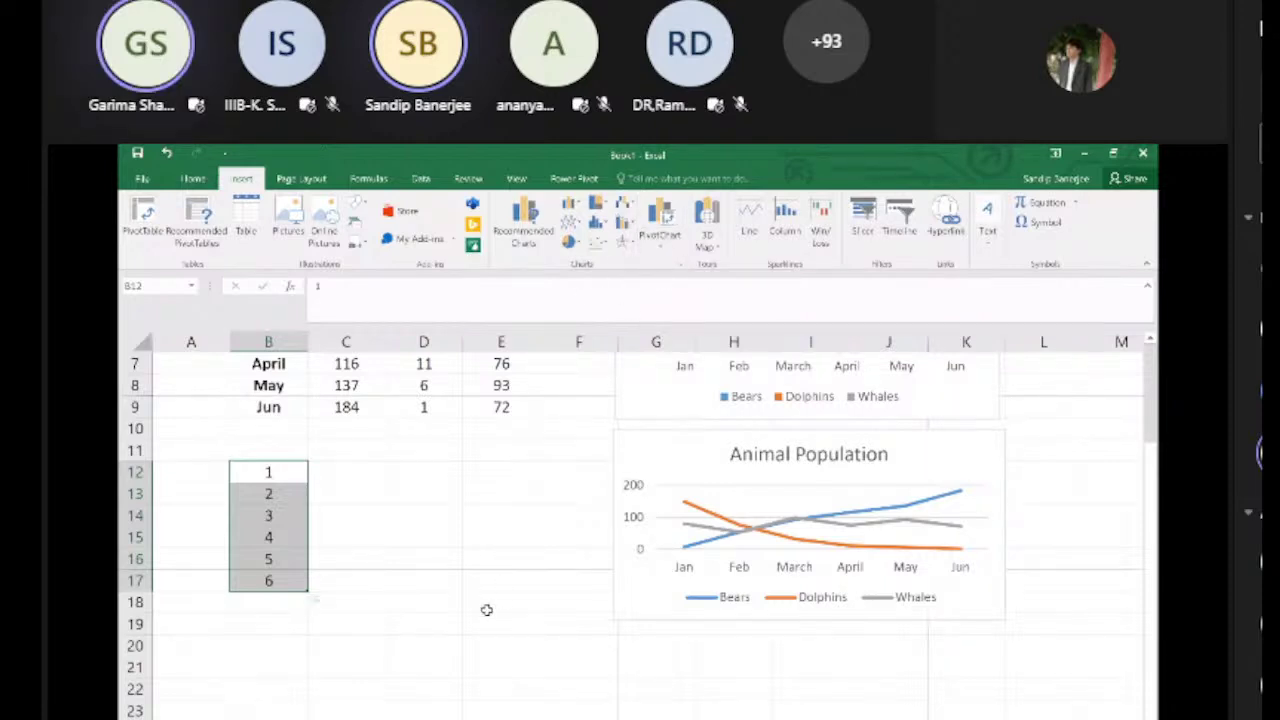
# Step: Select the numbers 1–6 in column B from B12 and delete them
pyautogui.scroll(2, 484, 630)
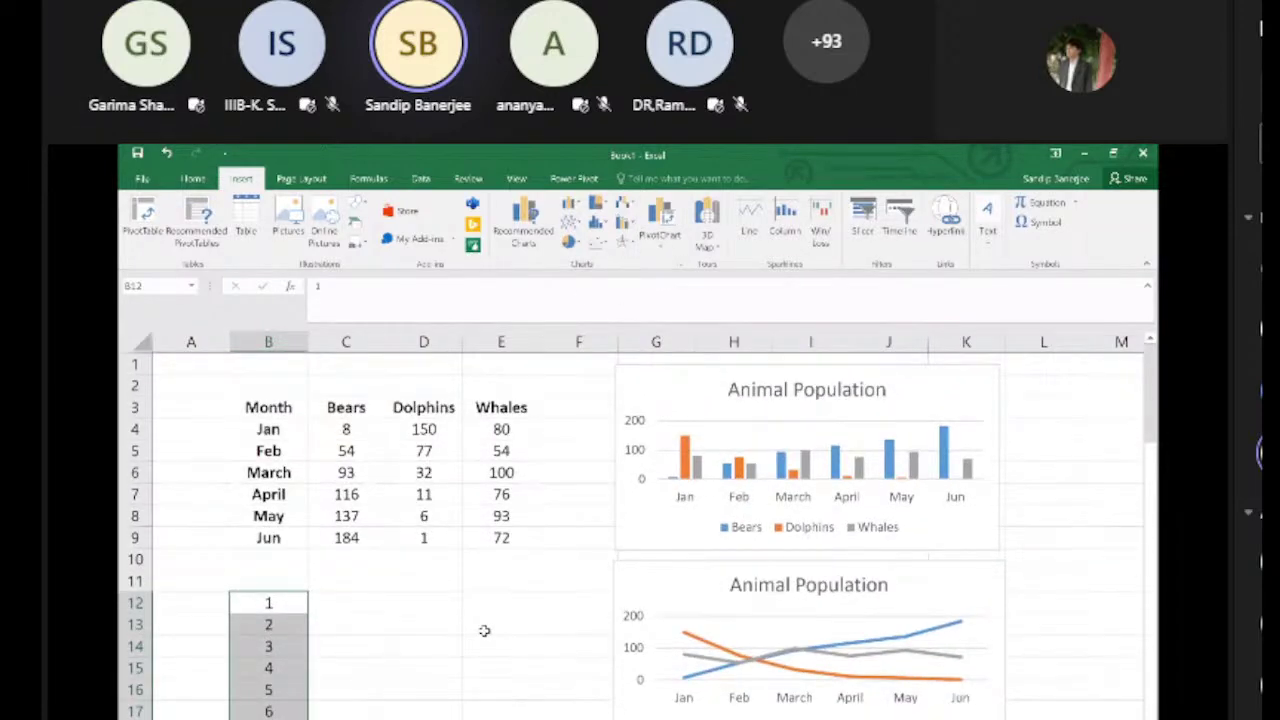
pyautogui.scroll(-1, 484, 630)
pyautogui.click(484, 630)
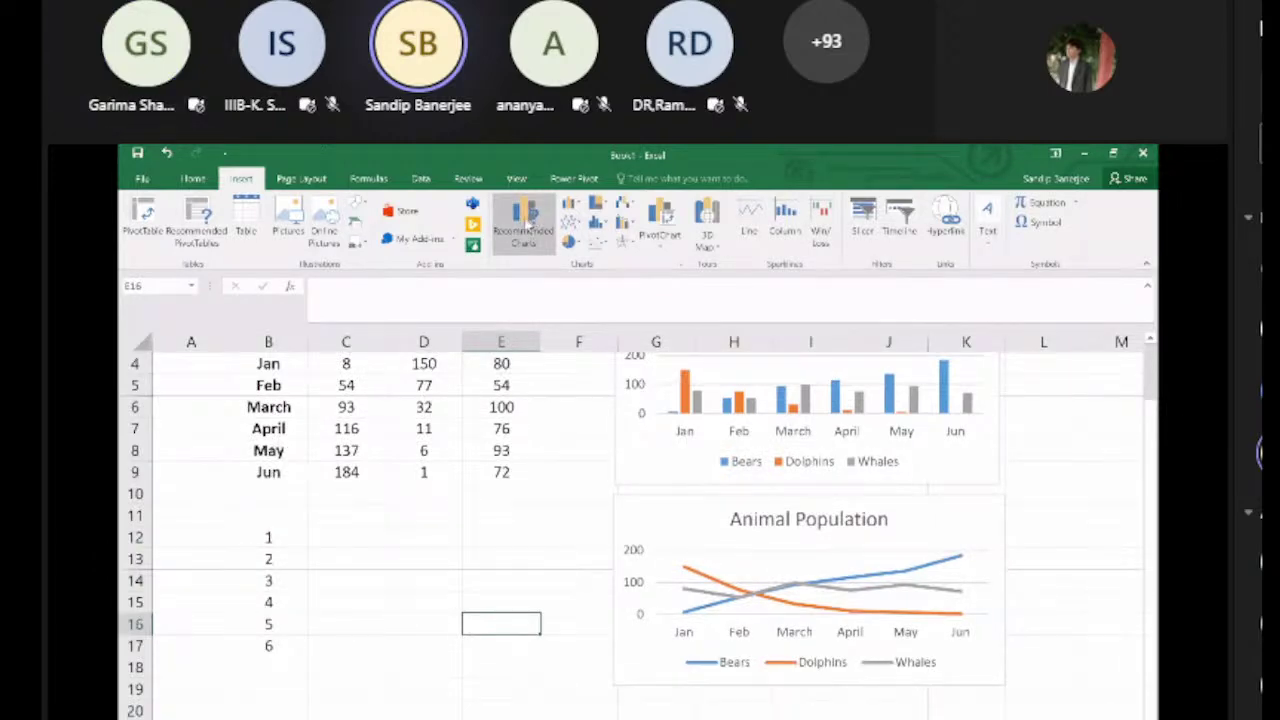
pyautogui.click(264, 538)
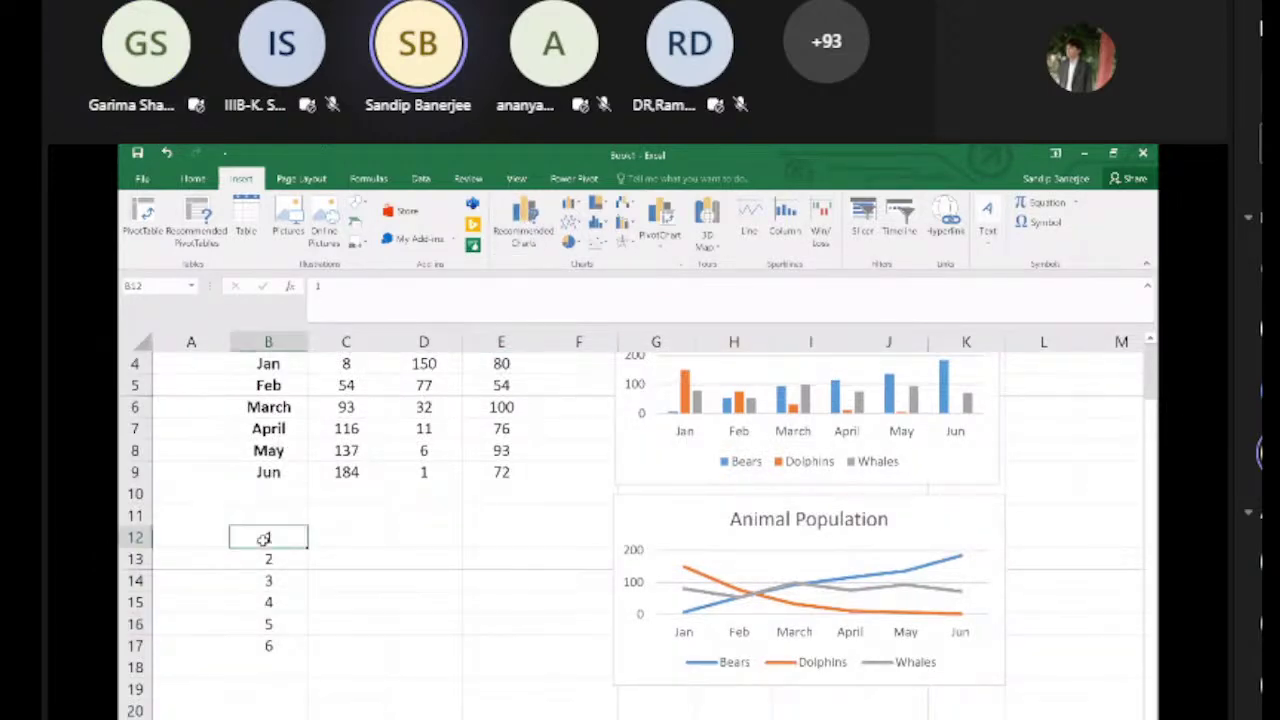
pyautogui.hotkey('shift', 'Down')
pyautogui.hotkey('shift', 'Down')
pyautogui.hotkey('shift', 'Down')
pyautogui.hotkey('shift', 'Down')
pyautogui.hotkey('shift', 'Down')
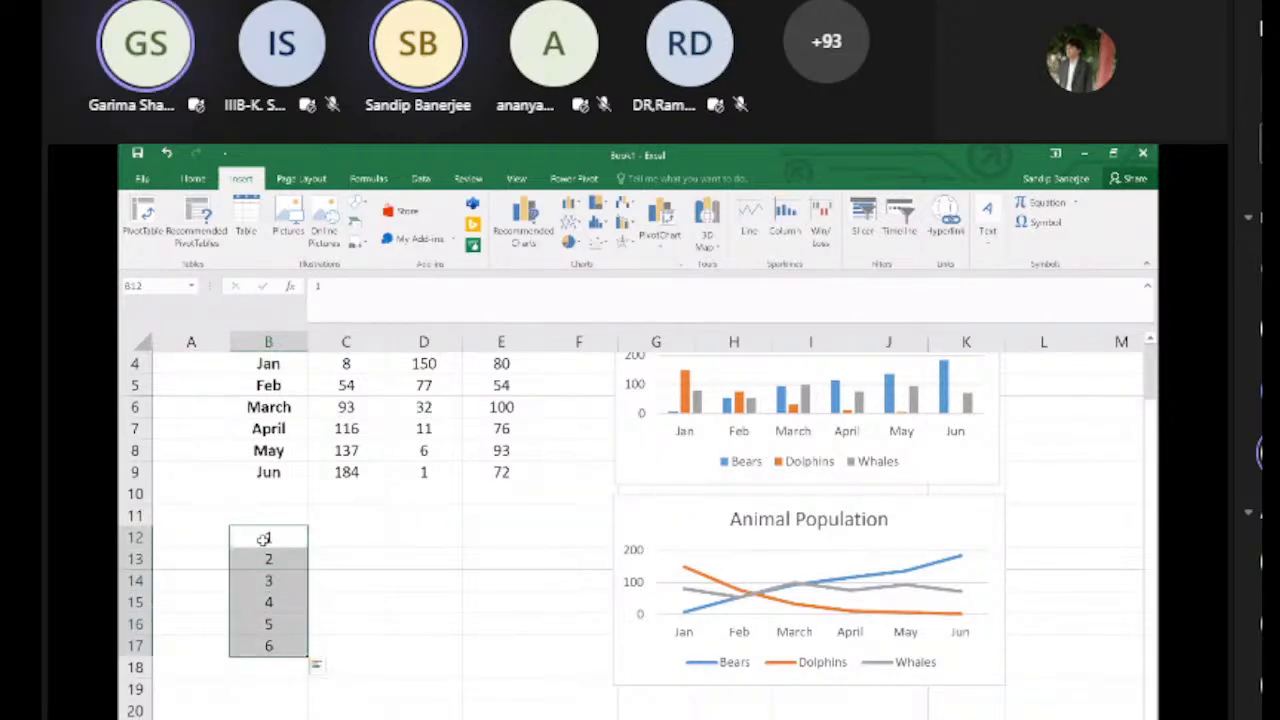
pyautogui.press('Delete')
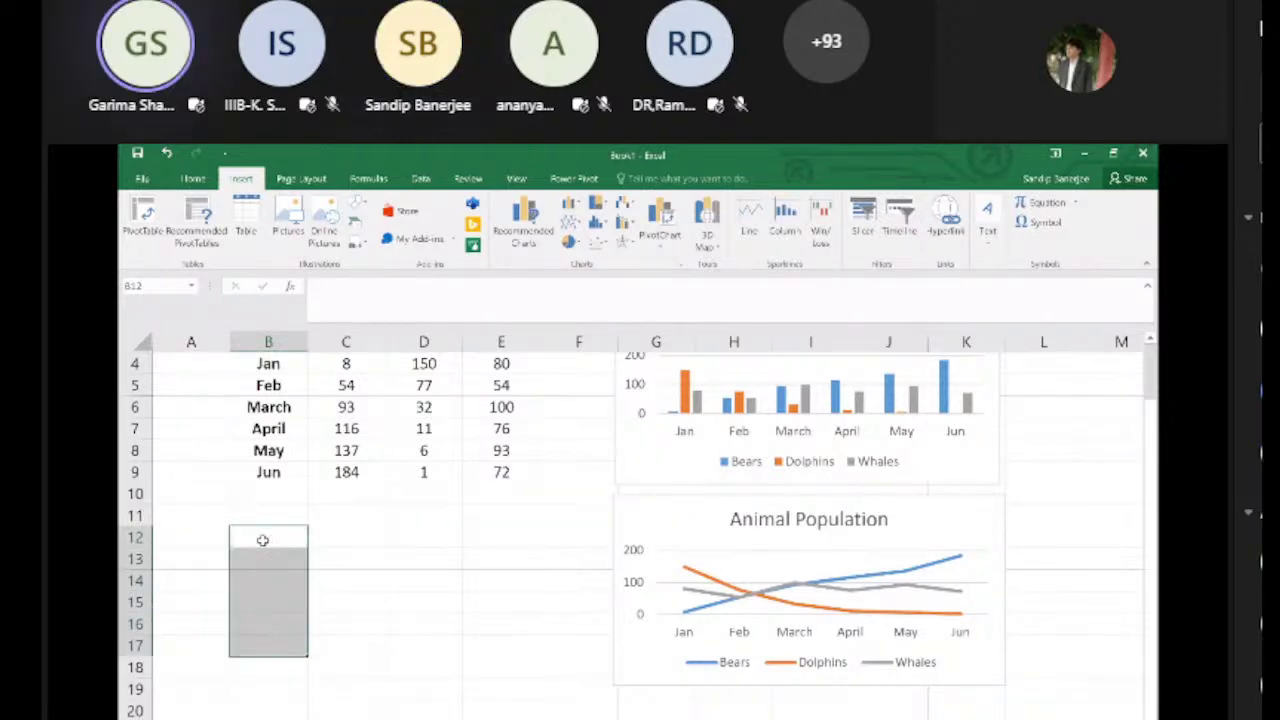
pyautogui.click(471, 563)
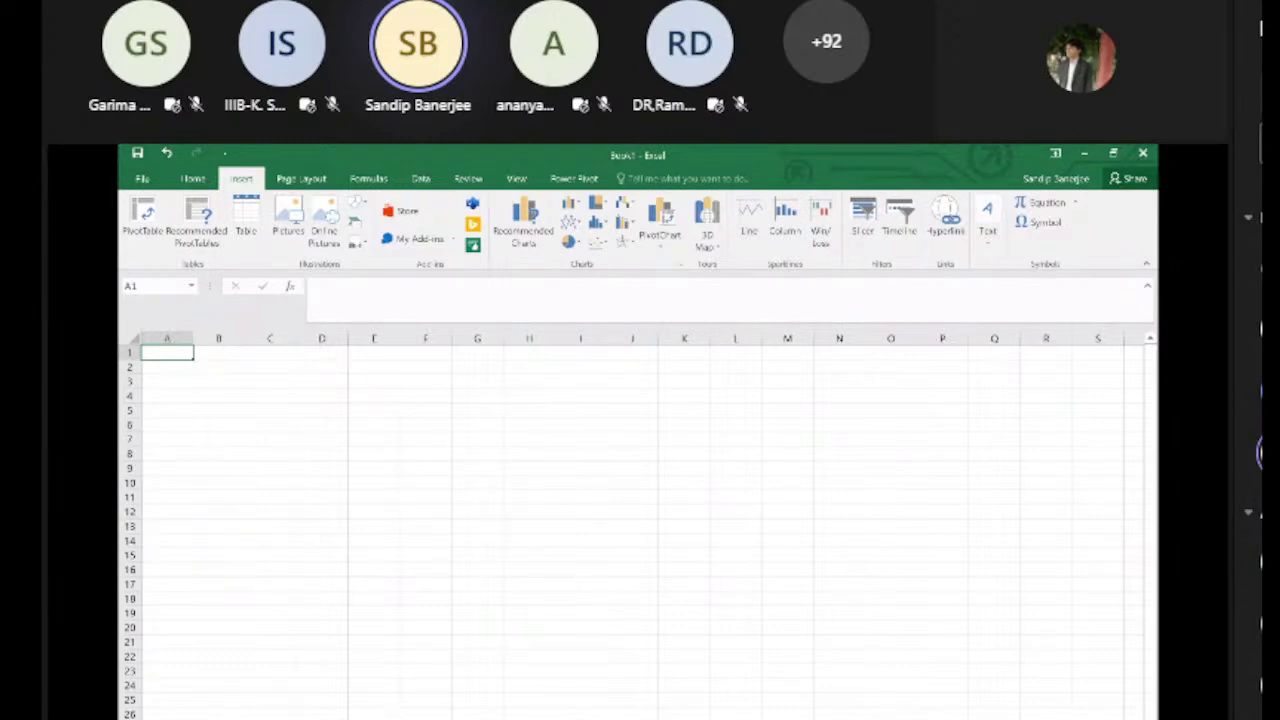
# Step: Switch to the 'estimation in Excel' workbook and page through its sheets to the X and Y values
pyautogui.moveTo(695, 716)
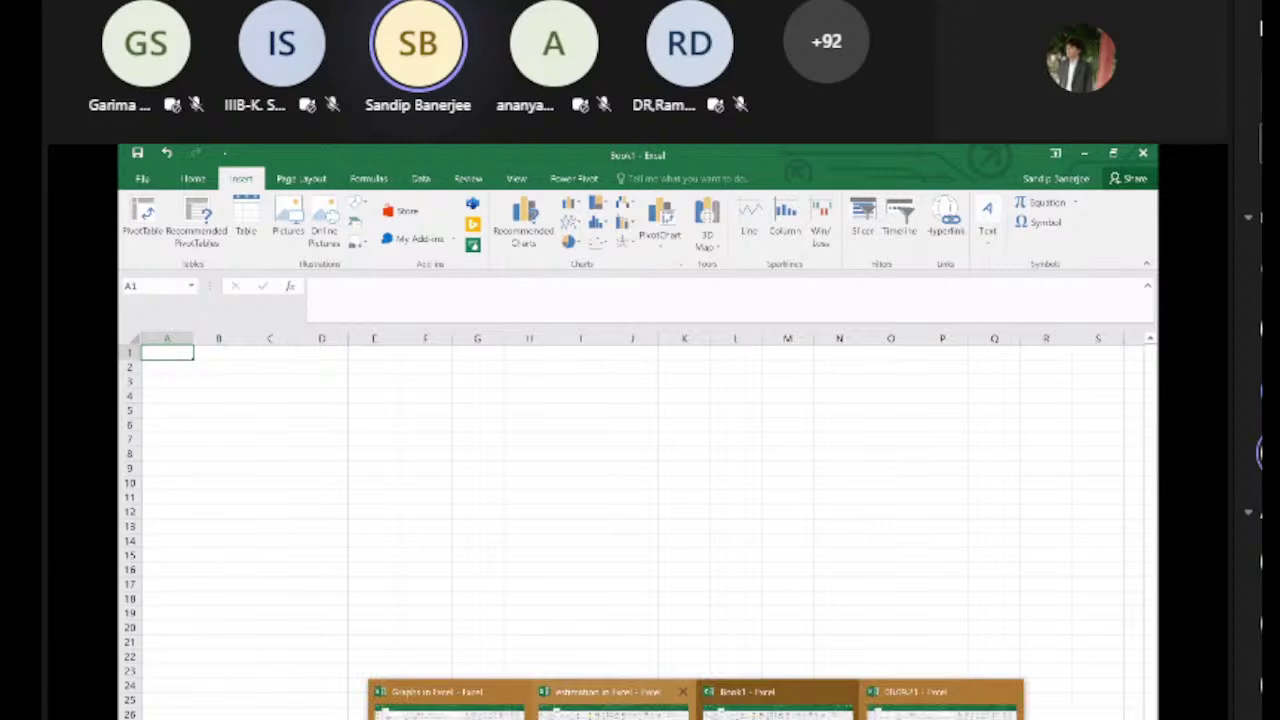
pyautogui.click(612, 705)
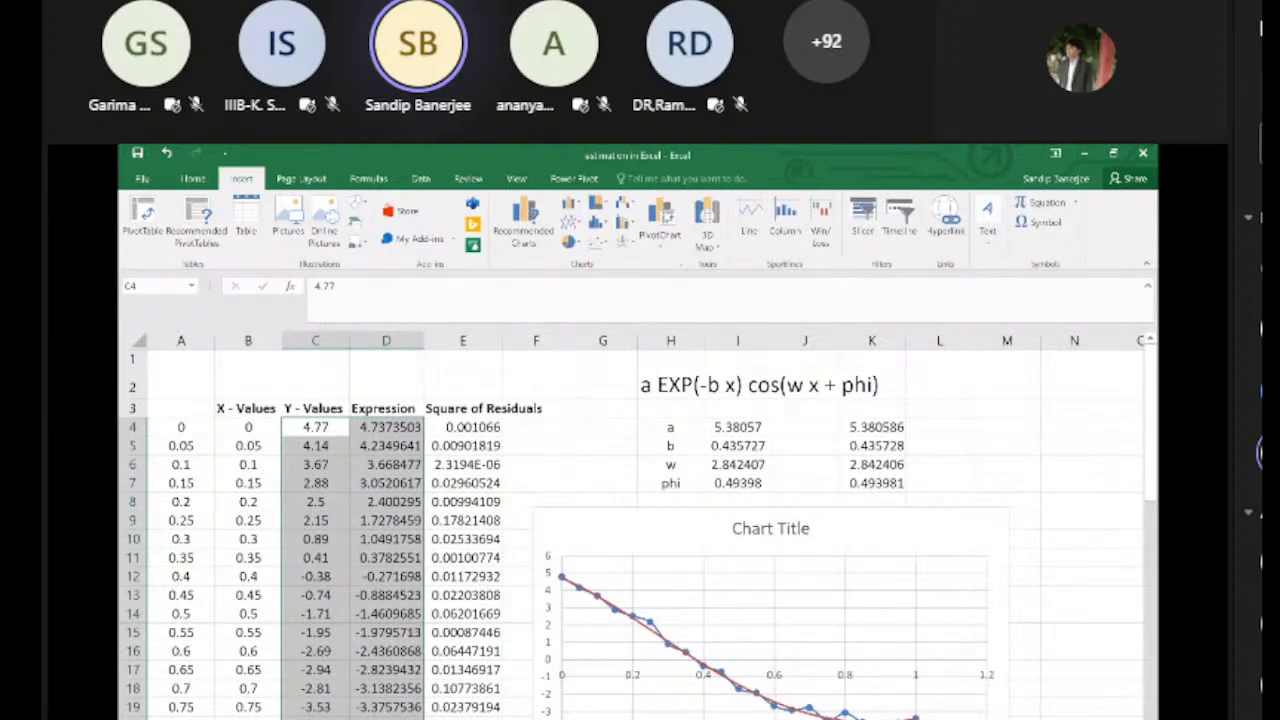
pyautogui.hotkey('ctrl', 'pagedown')
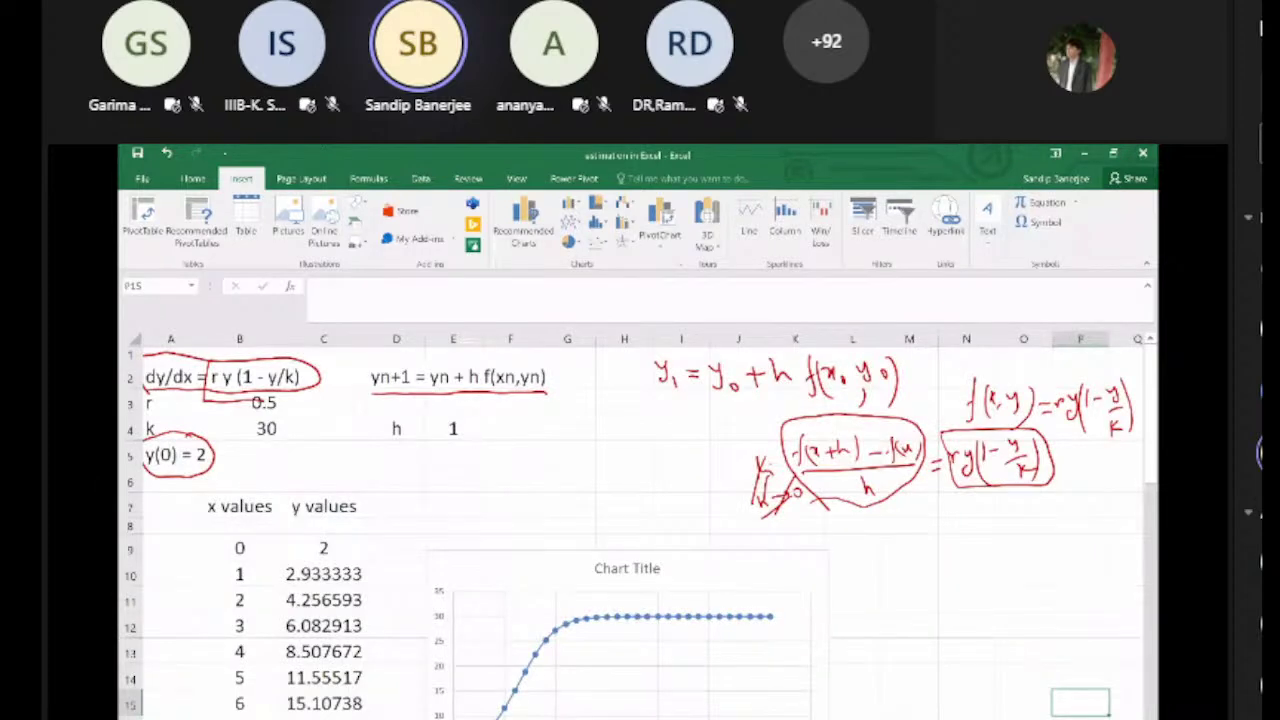
pyautogui.hotkey('ctrl', 'pagedown')
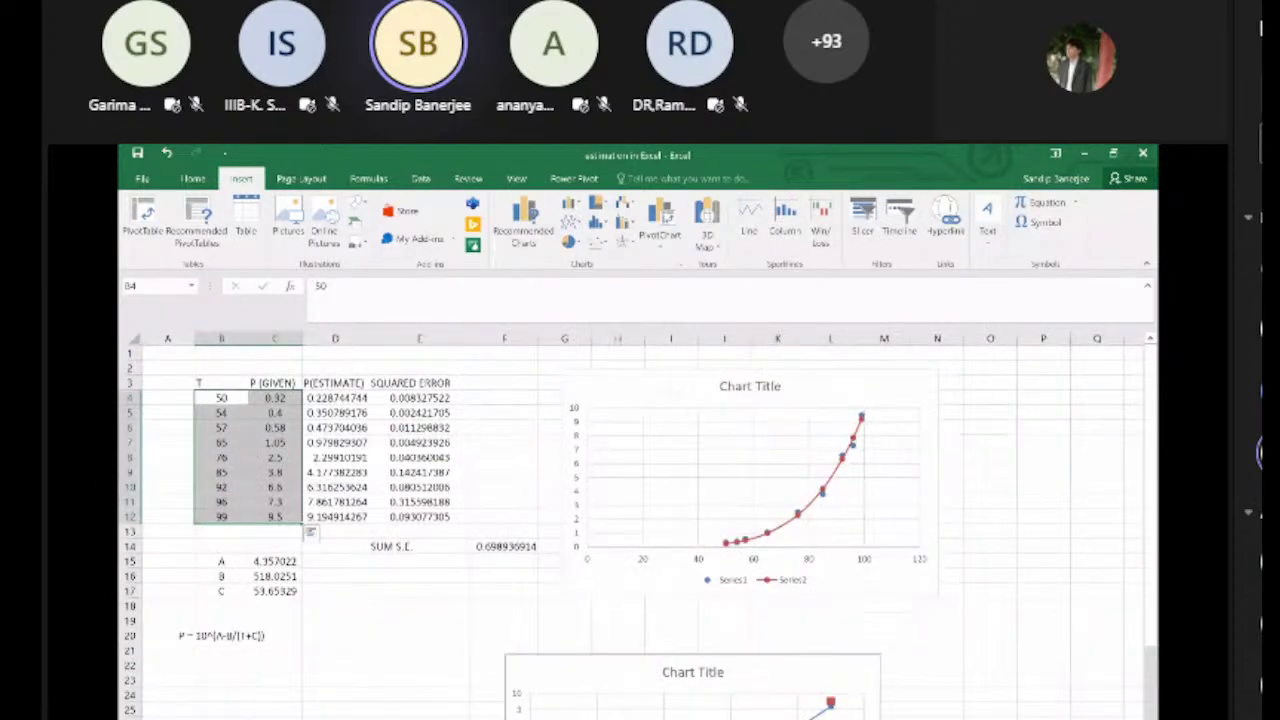
pyautogui.hotkey('ctrl', 'pagedown')
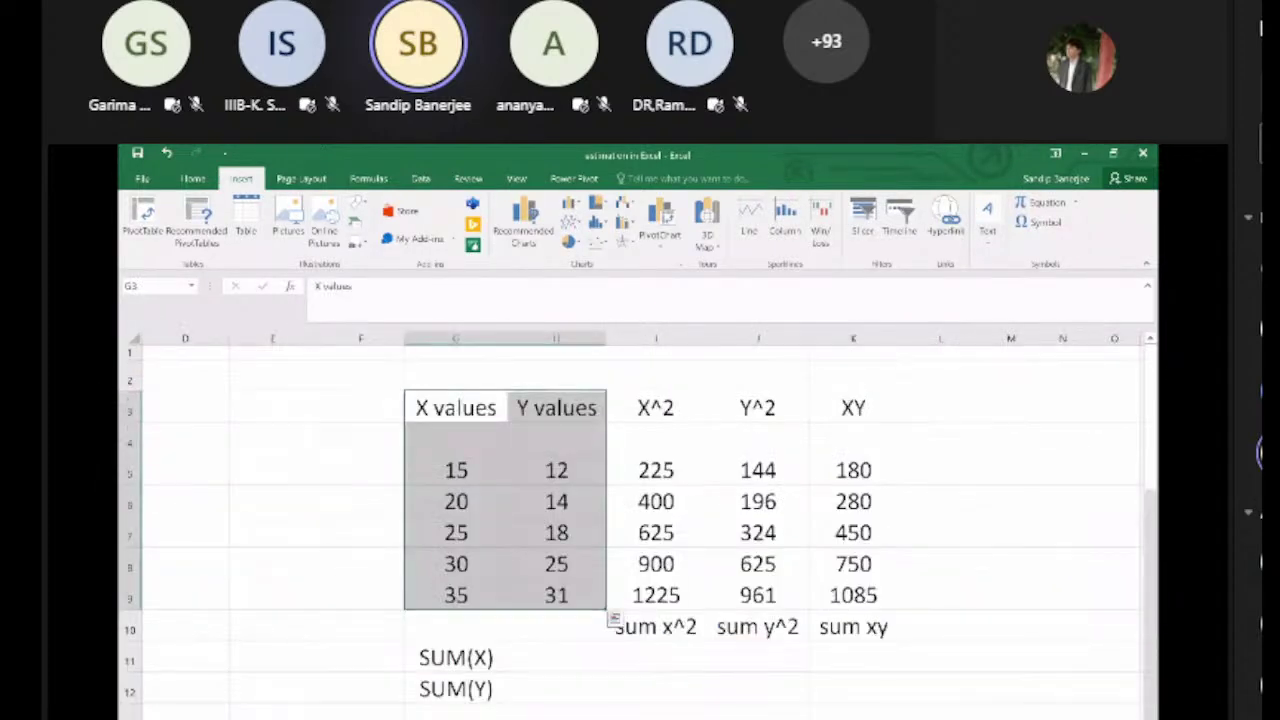
pyautogui.scroll(-3, 638, 530)
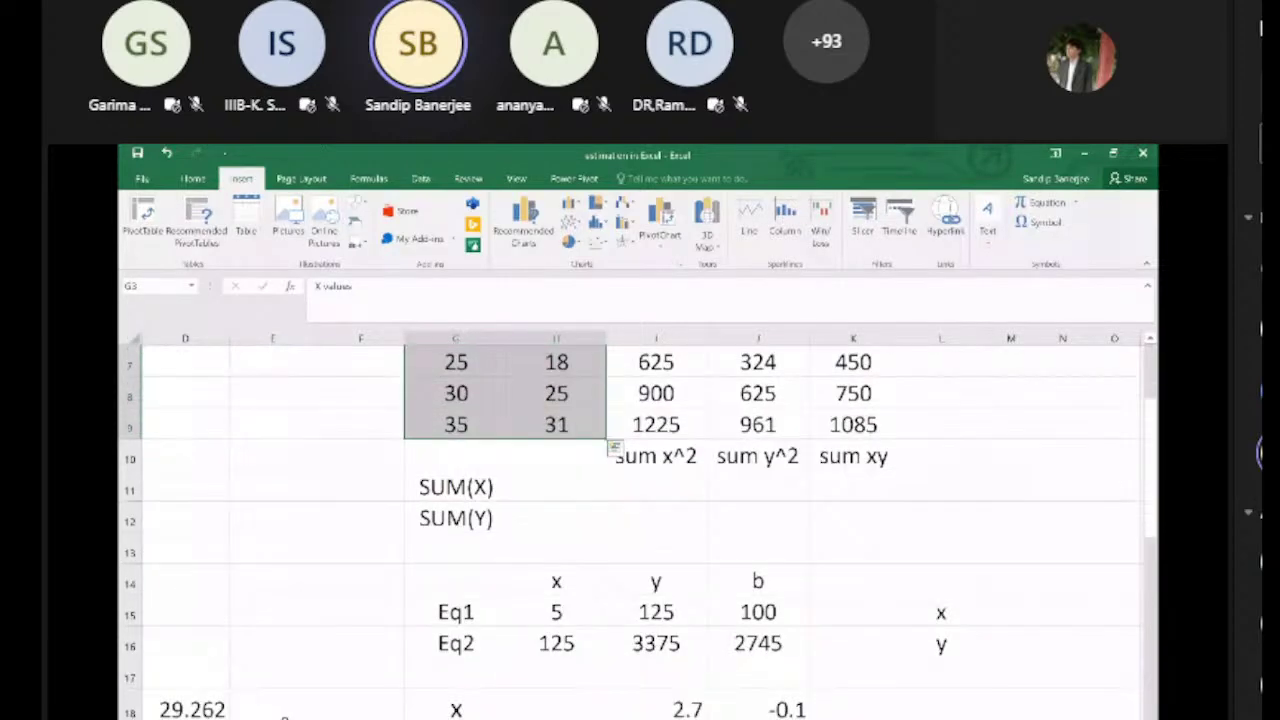
pyautogui.scroll(-1, 638, 530)
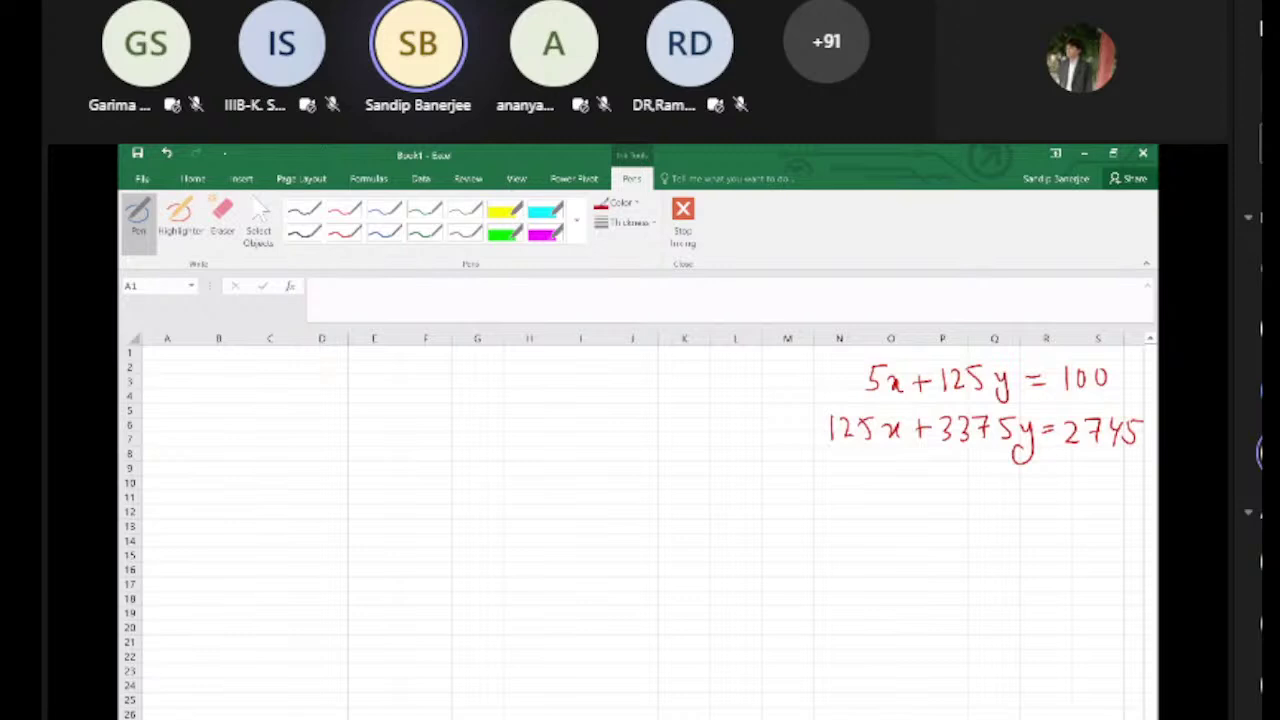
# Step: Handwrite Ax = b and a boxed x = A⁻¹b under the equations
pyautogui.moveTo(906, 514); pyautogui.dragTo(958, 510)
pyautogui.moveTo(984, 493); pyautogui.dragTo(1042, 500)
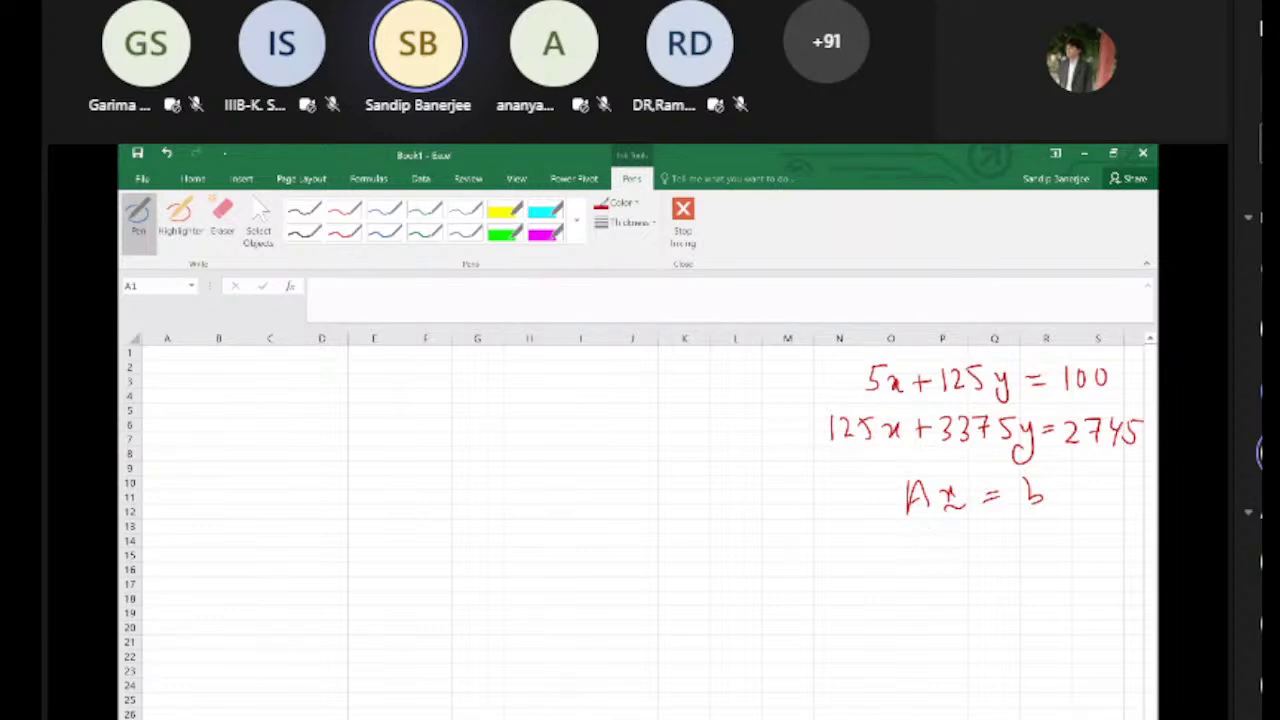
pyautogui.moveTo(933, 542)
pyautogui.mouseDown()
pyautogui.moveTo(951, 567)
pyautogui.moveTo(981, 547)
pyautogui.mouseUp()
pyautogui.moveTo(965, 555); pyautogui.dragTo(981, 555)
pyautogui.moveTo(997, 564); pyautogui.dragTo(1012, 562)
pyautogui.moveTo(1013, 534); pyautogui.dragTo(1019, 533)
pyautogui.moveTo(1023, 527); pyautogui.dragTo(1024, 538)
pyautogui.moveTo(1056, 518); pyautogui.dragTo(1058, 559)
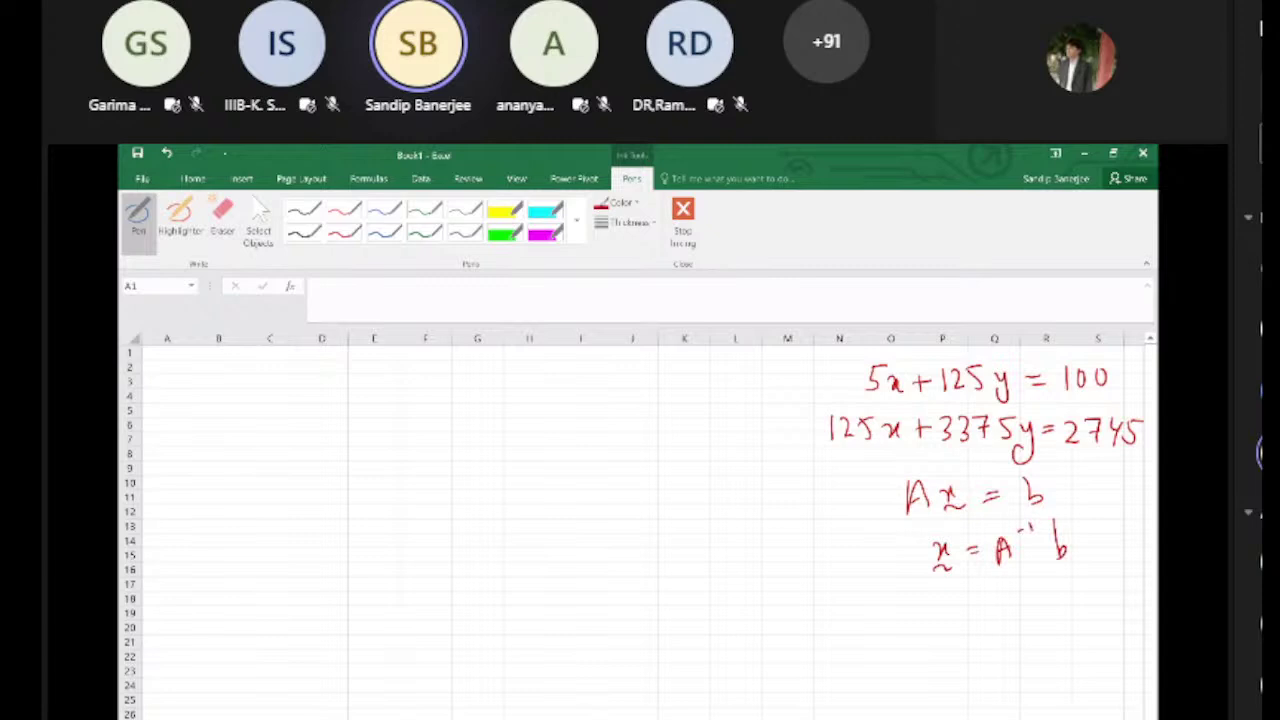
pyautogui.moveTo(910, 536)
pyautogui.mouseDown()
pyautogui.moveTo(1072, 584)
pyautogui.moveTo(1087, 512)
pyautogui.mouseUp()
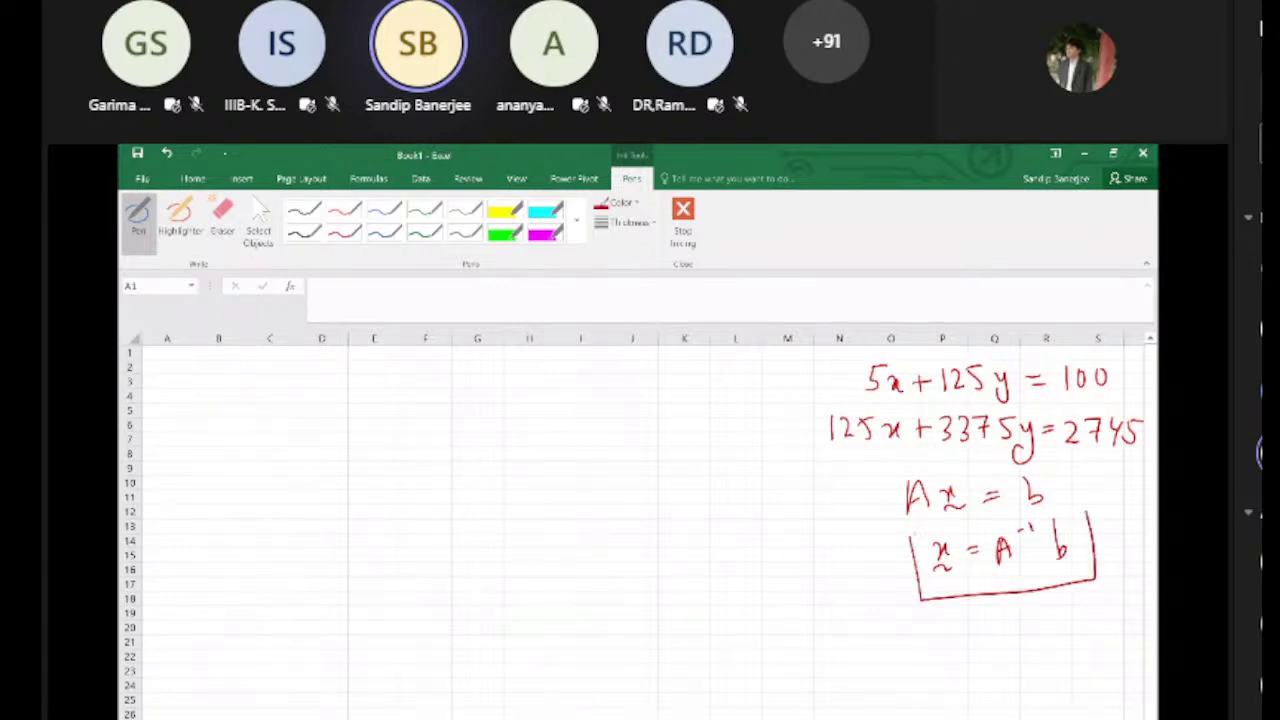
pyautogui.moveTo(914, 532); pyautogui.dragTo(1092, 506)
pyautogui.moveTo(995, 568); pyautogui.dragTo(1031, 570)
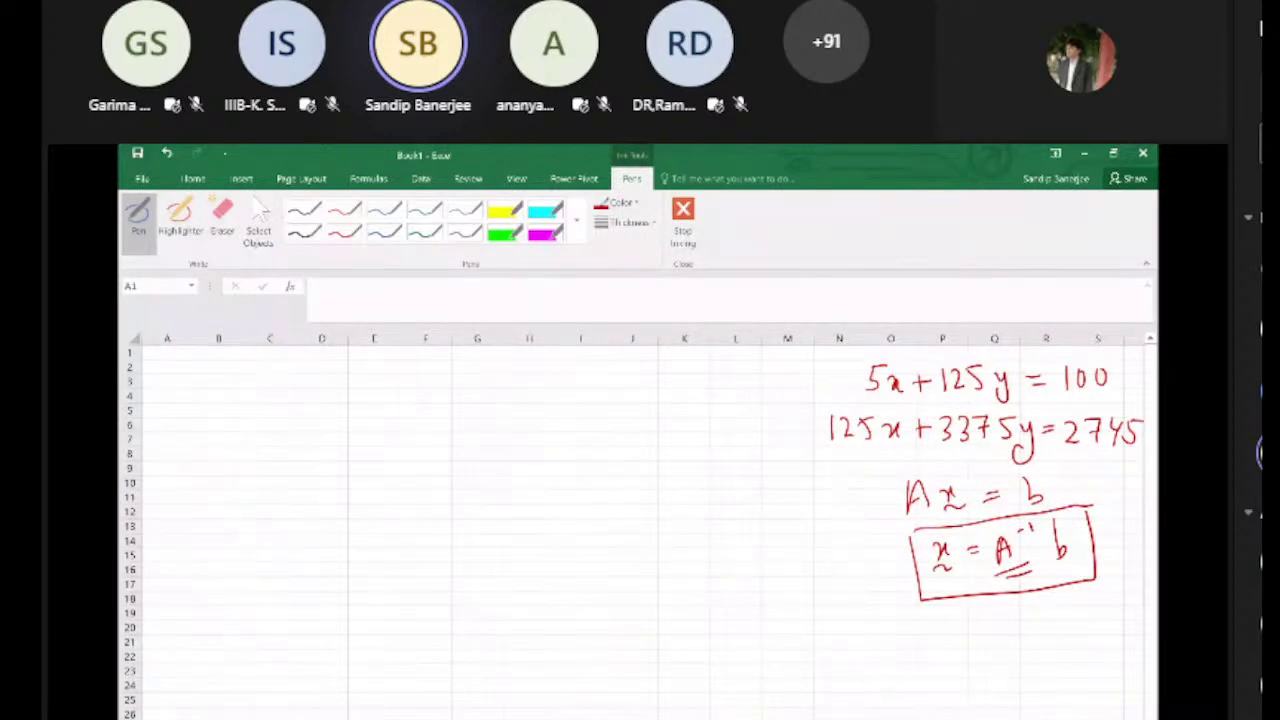
# Step: Ink the coefficient matrix (5 125; 125 3375) beside the vector (100; 2745)
pyautogui.moveTo(934, 612); pyautogui.dragTo(928, 690)
pyautogui.moveTo(948, 622)
pyautogui.mouseDown()
pyautogui.moveTo(950, 640)
pyautogui.moveTo(968, 613)
pyautogui.moveTo(994, 635)
pyautogui.mouseUp()
pyautogui.moveTo(1002, 618); pyautogui.dragTo(1024, 632)
pyautogui.moveTo(1020, 614); pyautogui.dragTo(1040, 610)
pyautogui.moveTo(939, 657); pyautogui.dragTo(940, 676)
pyautogui.moveTo(945, 662); pyautogui.dragTo(968, 676)
pyautogui.moveTo(966, 655)
pyautogui.mouseDown()
pyautogui.moveTo(1005, 675)
pyautogui.moveTo(1049, 670)
pyautogui.mouseUp()
pyautogui.moveTo(1049, 650); pyautogui.dragTo(1062, 648)
pyautogui.moveTo(1060, 603); pyautogui.dragTo(1047, 705)
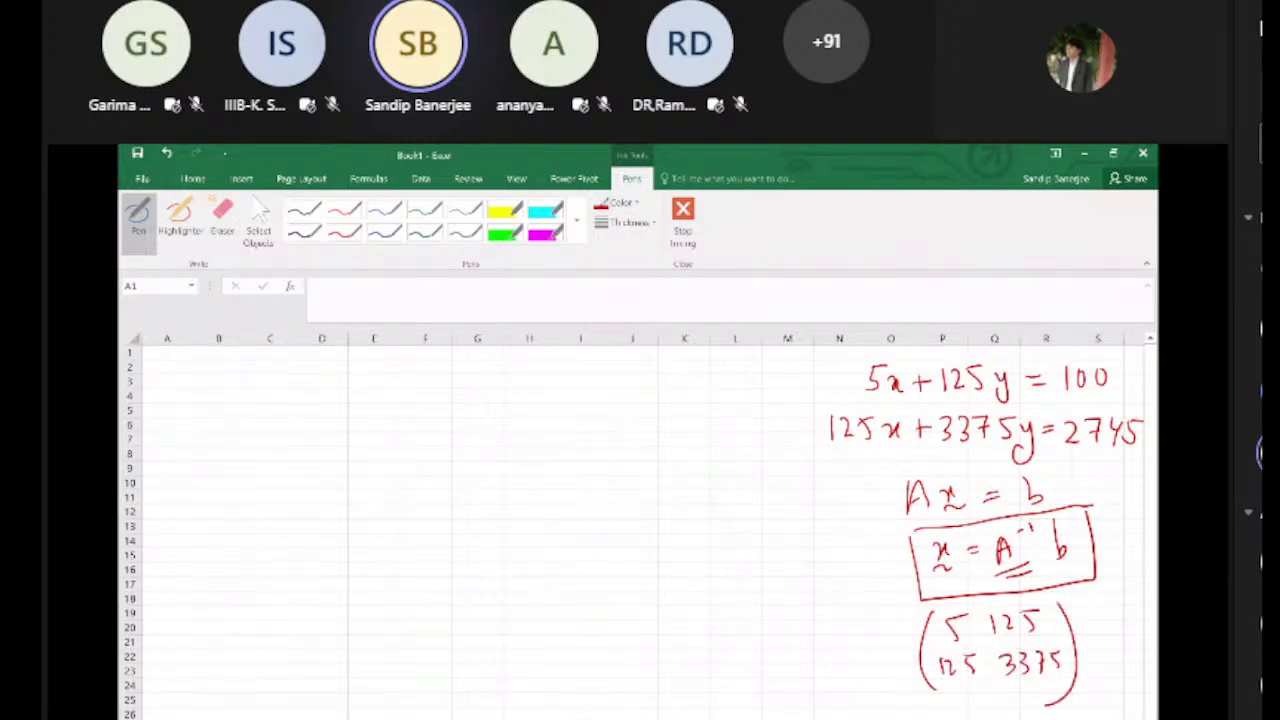
pyautogui.moveTo(1094, 600); pyautogui.dragTo(1102, 700)
pyautogui.moveTo(1107, 599)
pyautogui.mouseDown()
pyautogui.moveTo(1107, 622)
pyautogui.moveTo(1122, 617)
pyautogui.moveTo(1103, 672)
pyautogui.moveTo(1126, 666)
pyautogui.mouseUp()
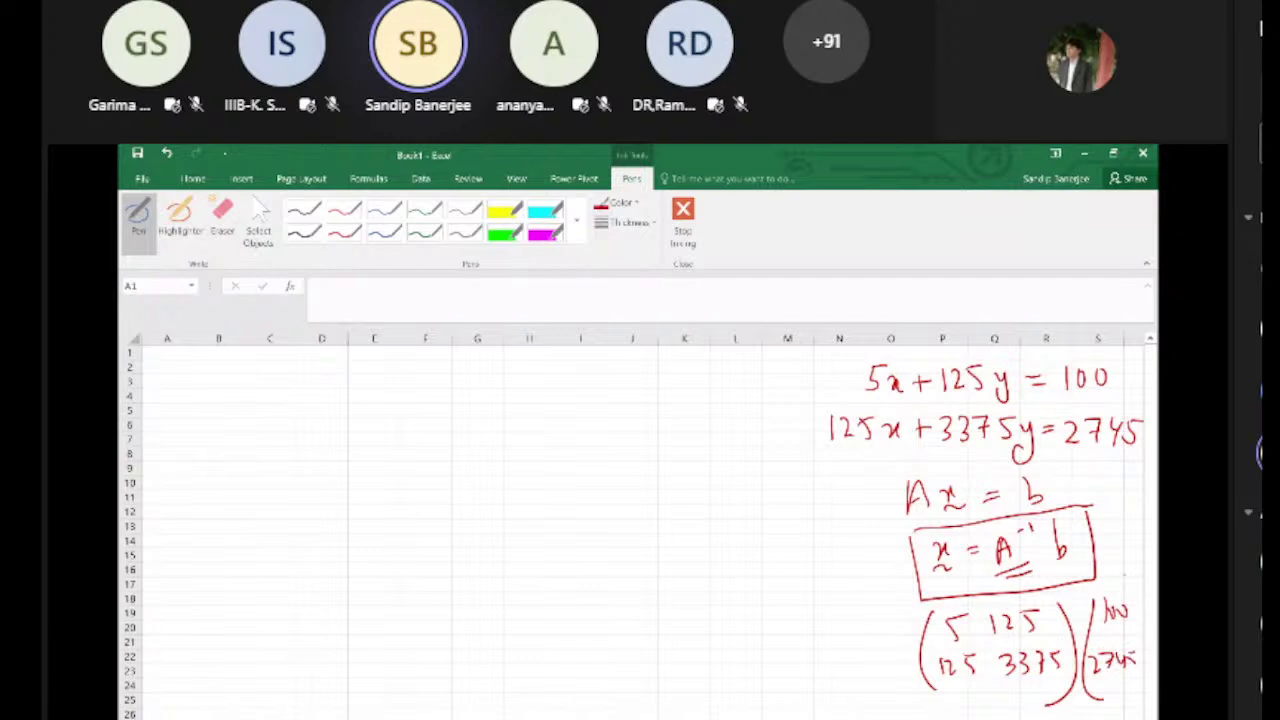
pyautogui.moveTo(1114, 570); pyautogui.dragTo(1132, 716)
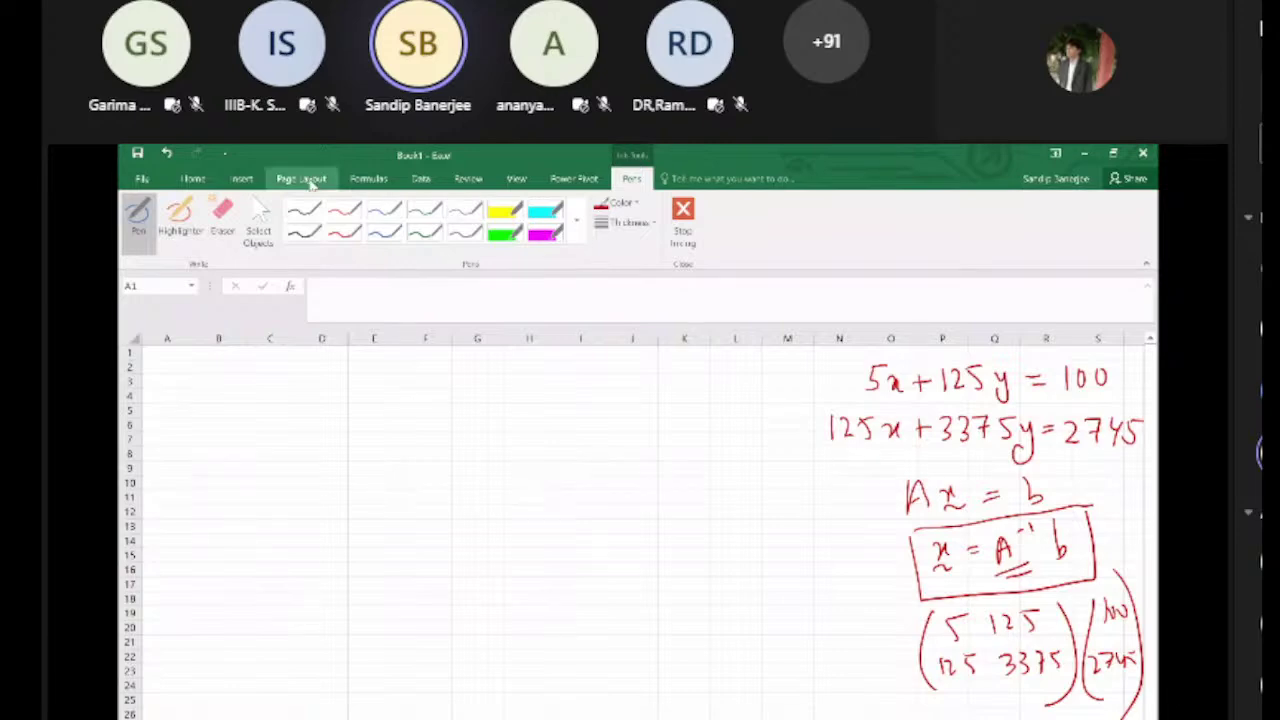
# Step: Leave drawing mode and enter the coefficient 5 in B4
pyautogui.click(186, 180)
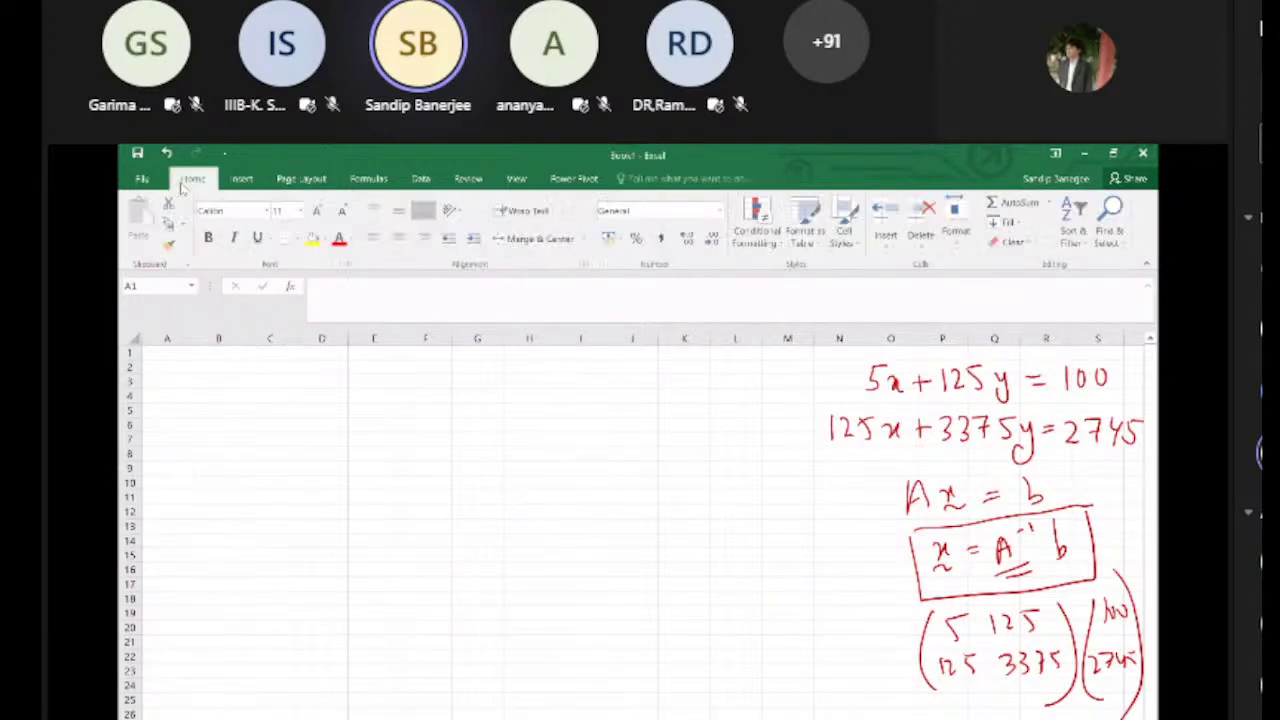
pyautogui.click(230, 399)
pyautogui.write('5')
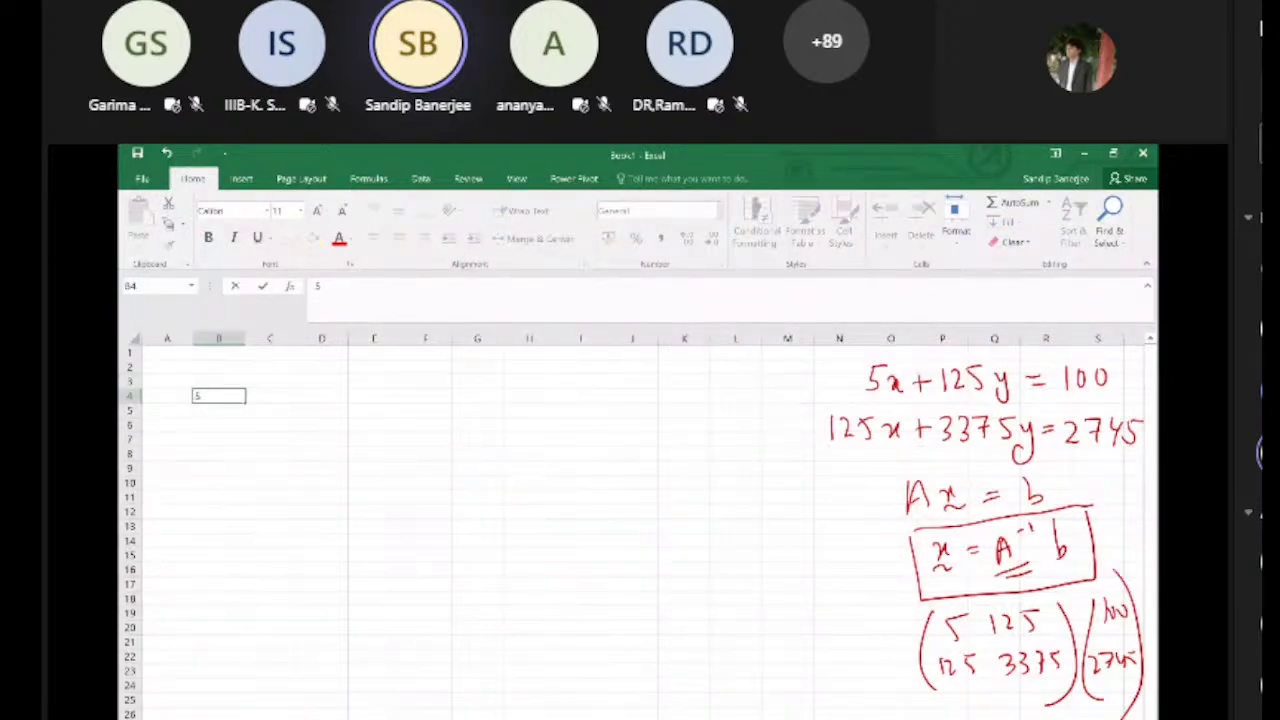
pyautogui.click(317, 383)
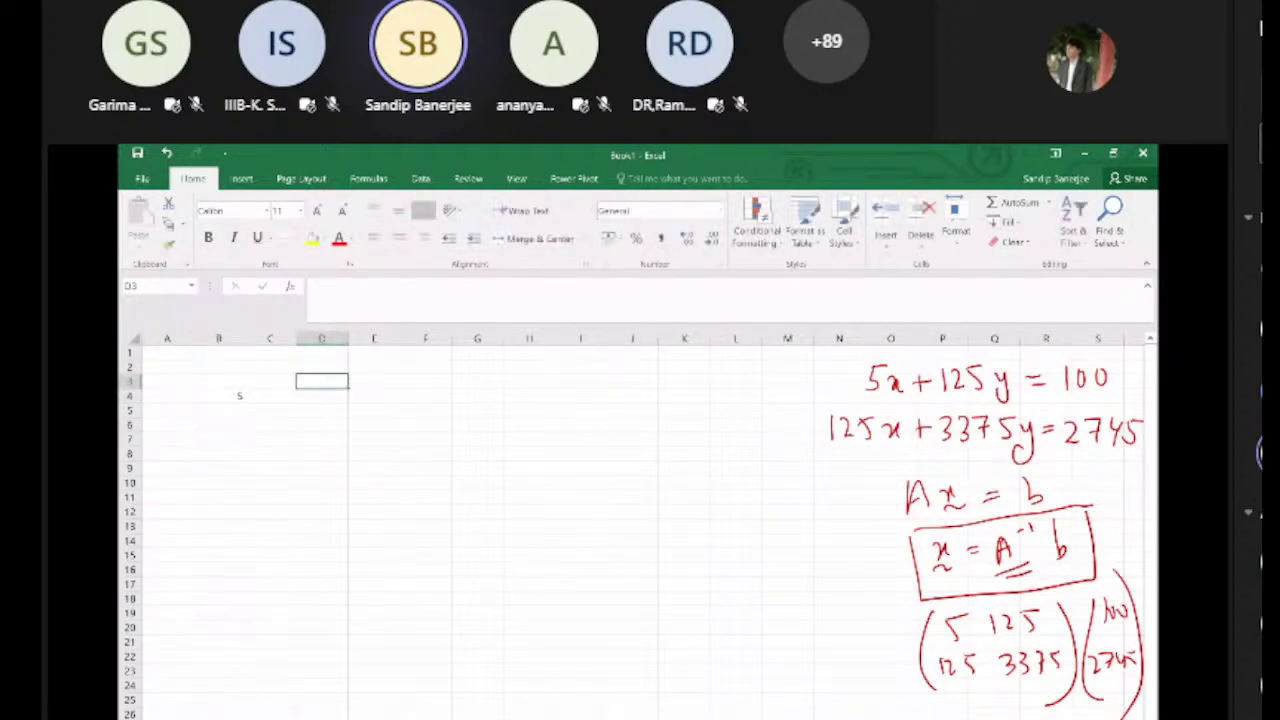
pyautogui.scroll(3, 640, 520)
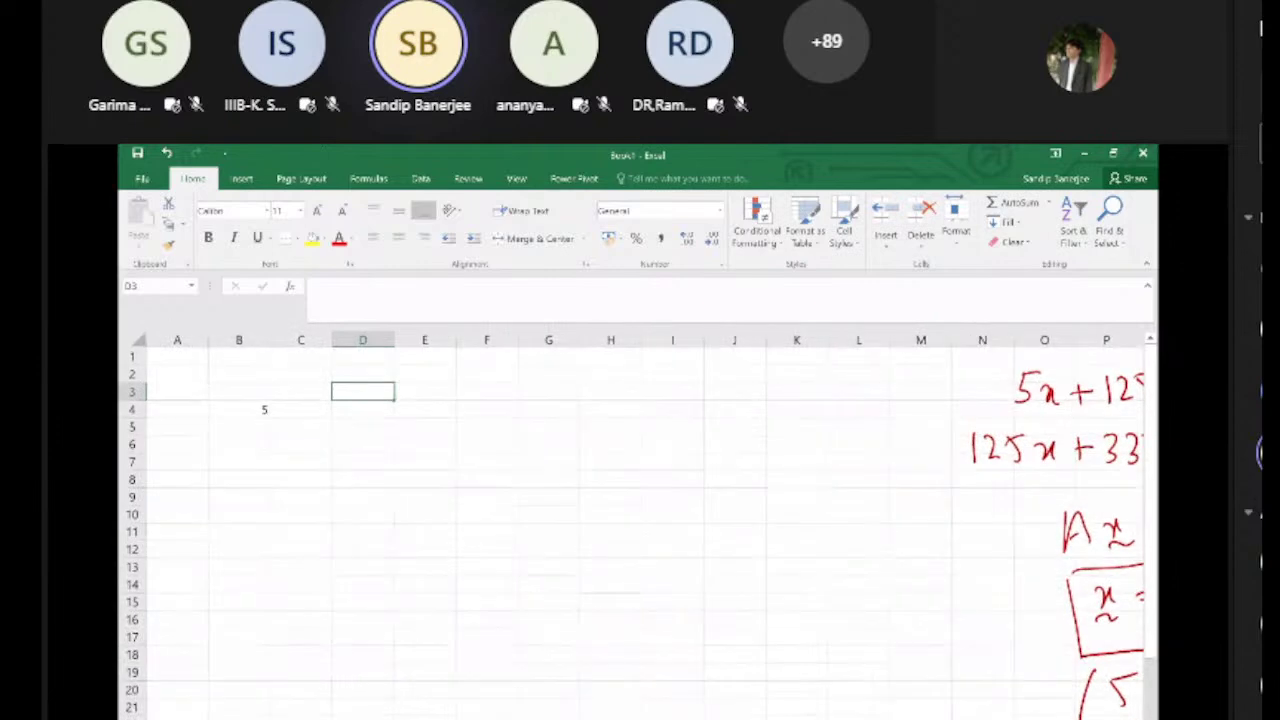
pyautogui.scroll(1, 640, 520)
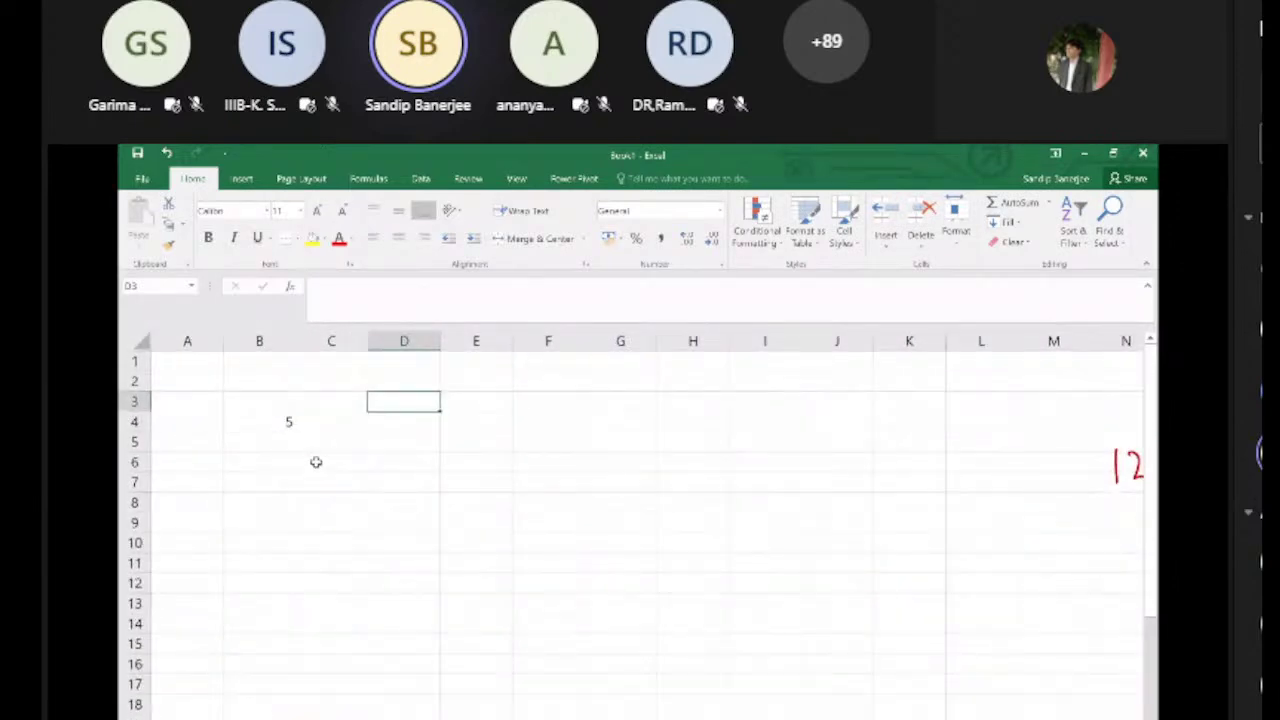
pyautogui.click(263, 421)
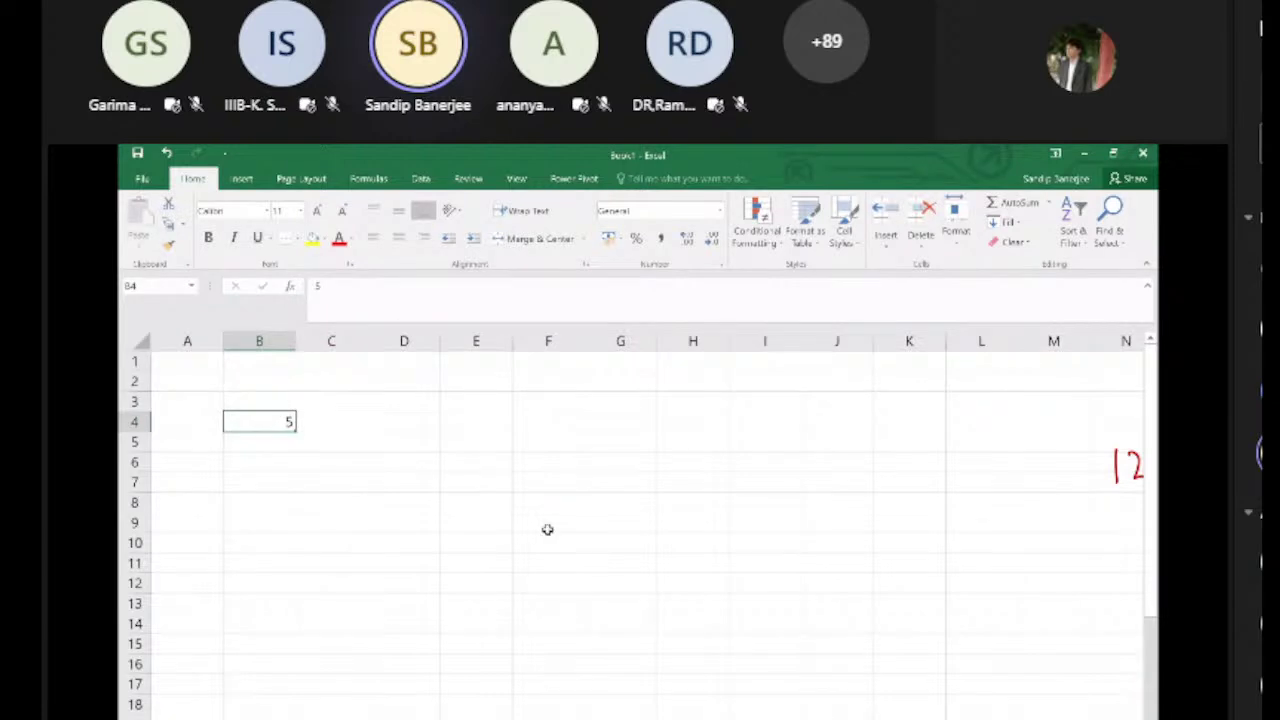
# Step: Enter 125 in C4, 125 in B5, 3375 in C5, and centre B4:C5
pyautogui.click(337, 419)
pyautogui.write('125')
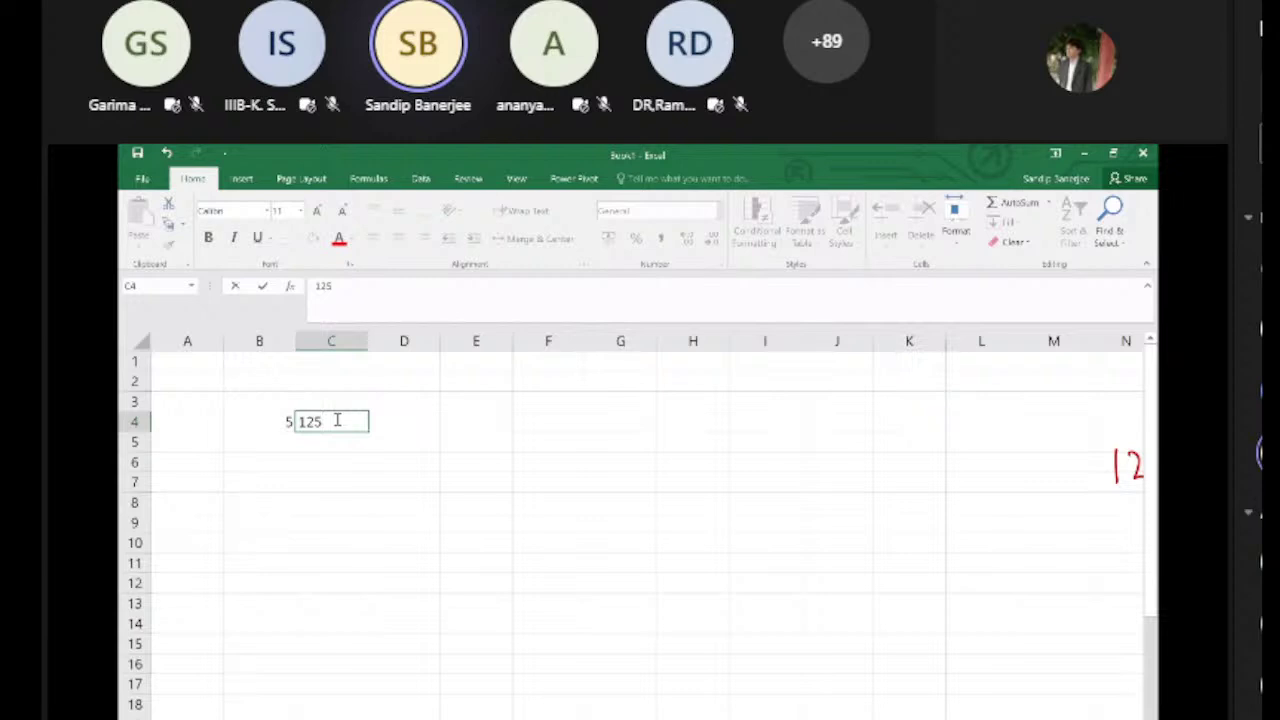
pyautogui.click(268, 446)
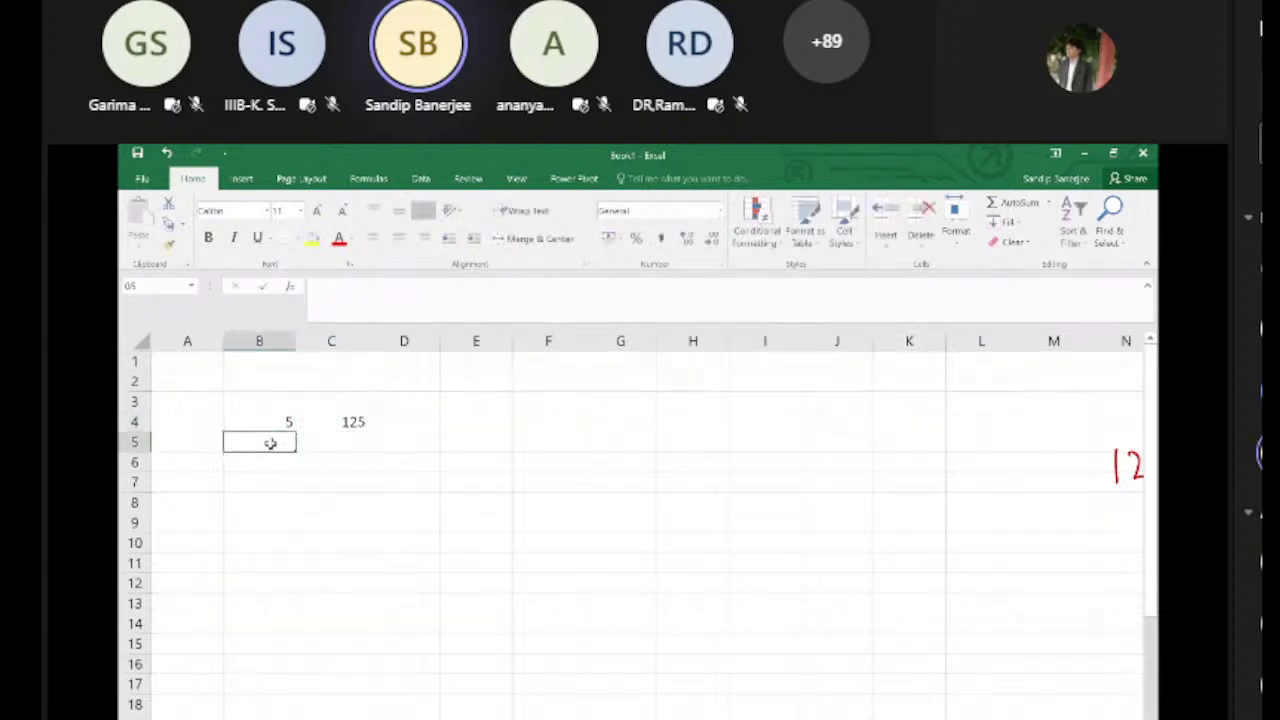
pyautogui.write('125')
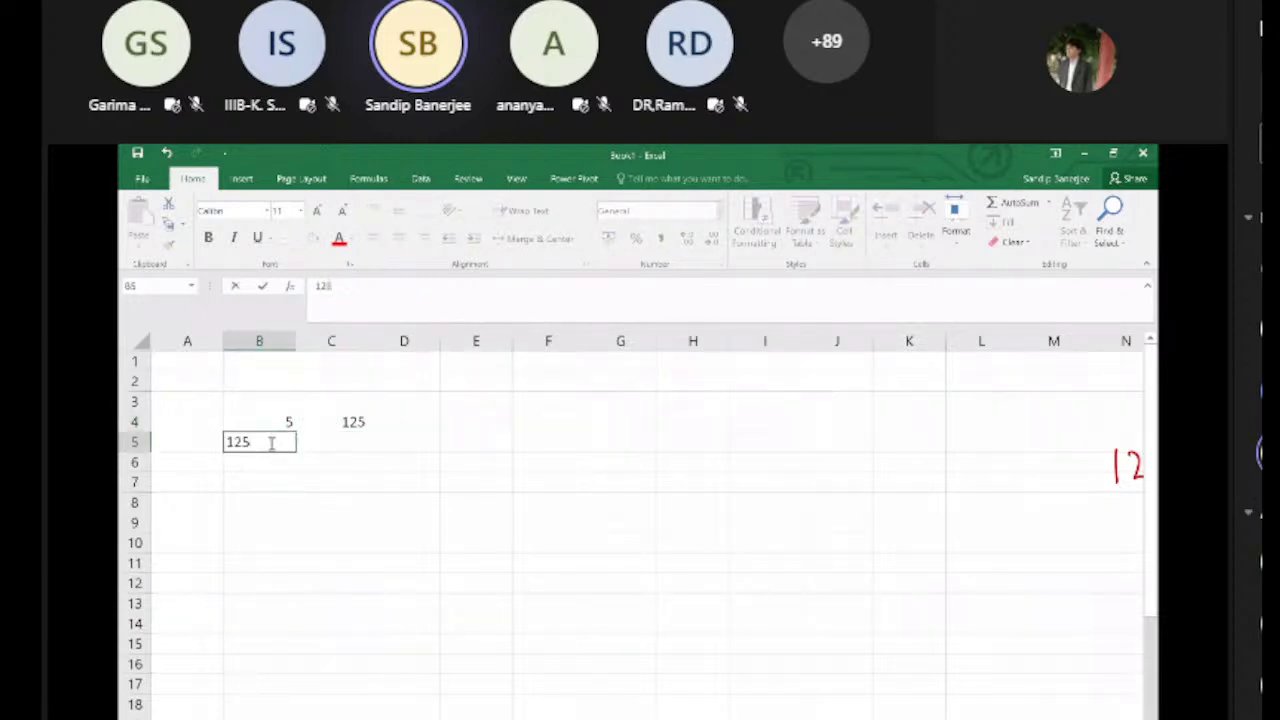
pyautogui.click(349, 443)
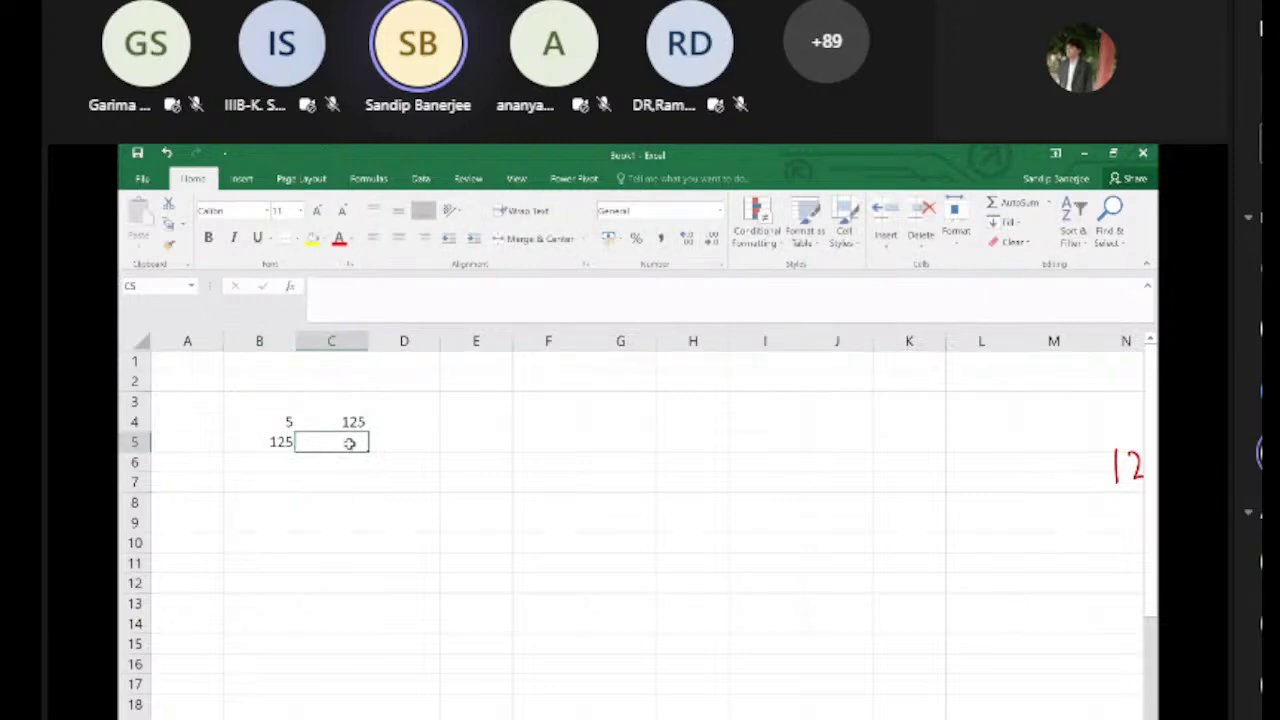
pyautogui.write('3')
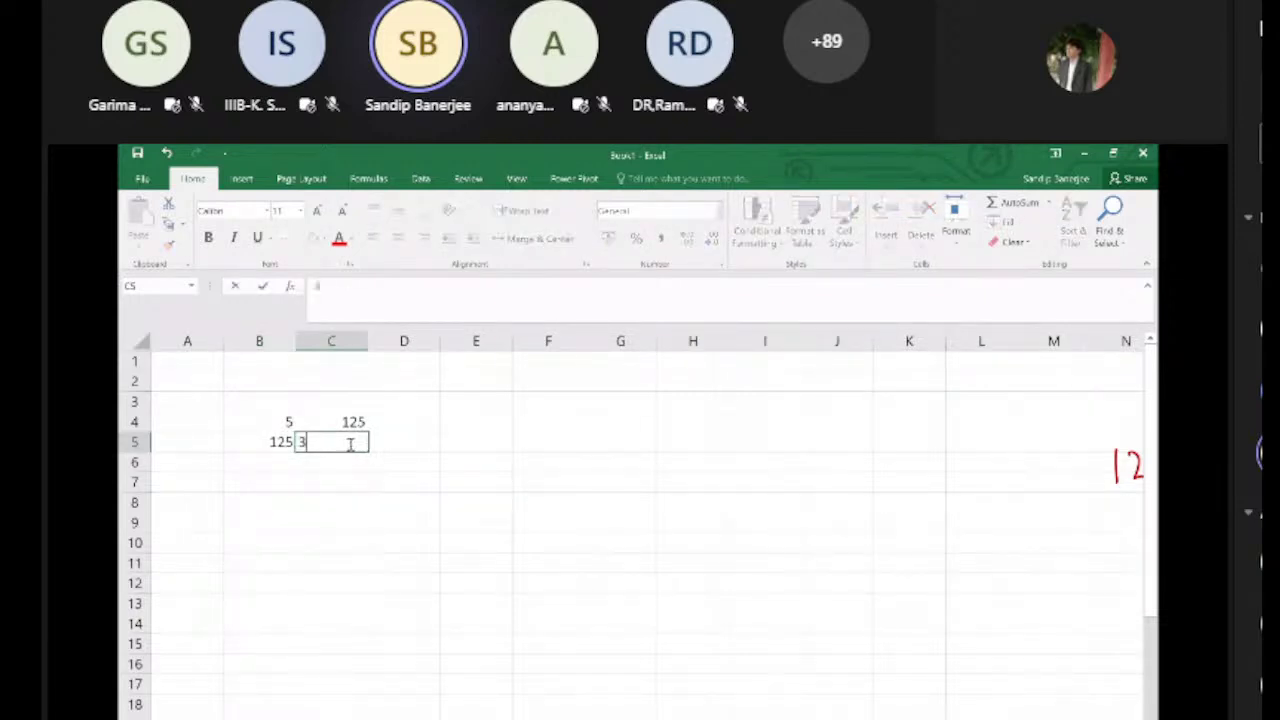
pyautogui.write('375')
pyautogui.click(497, 571)
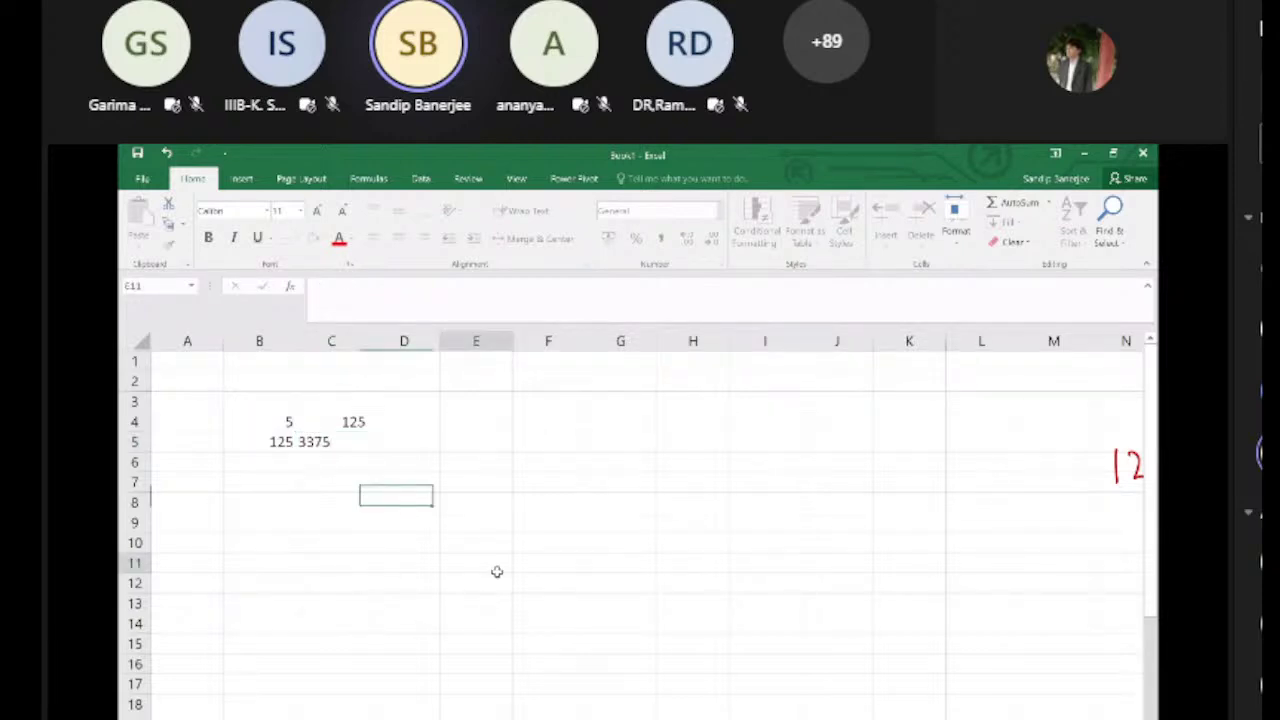
pyautogui.moveTo(268, 421); pyautogui.dragTo(345, 442)
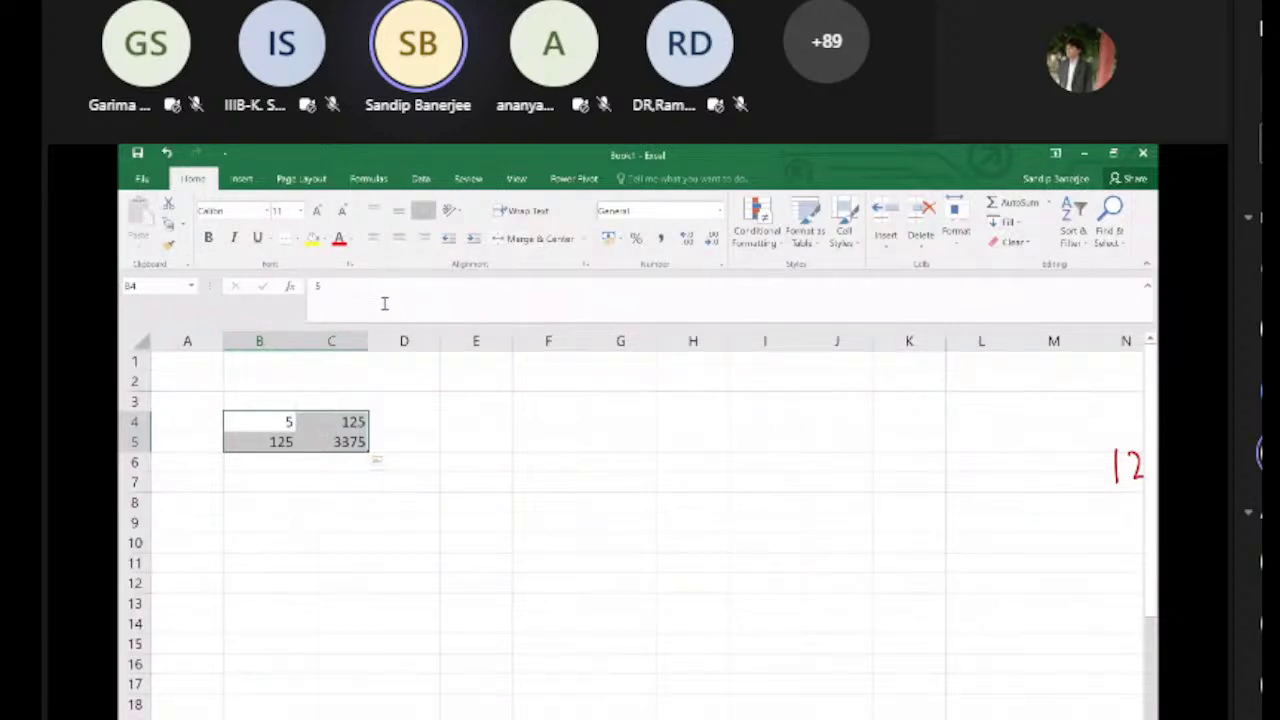
pyautogui.click(398, 237)
pyautogui.click(428, 559)
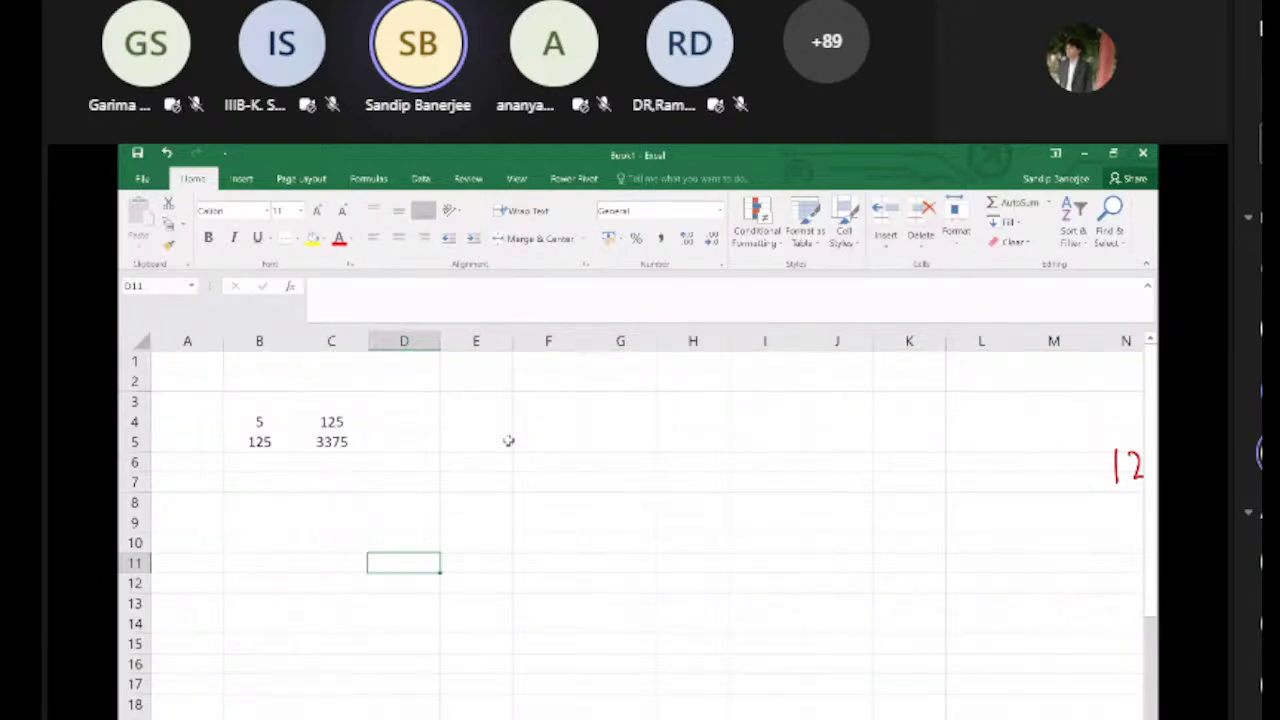
pyautogui.click(449, 423)
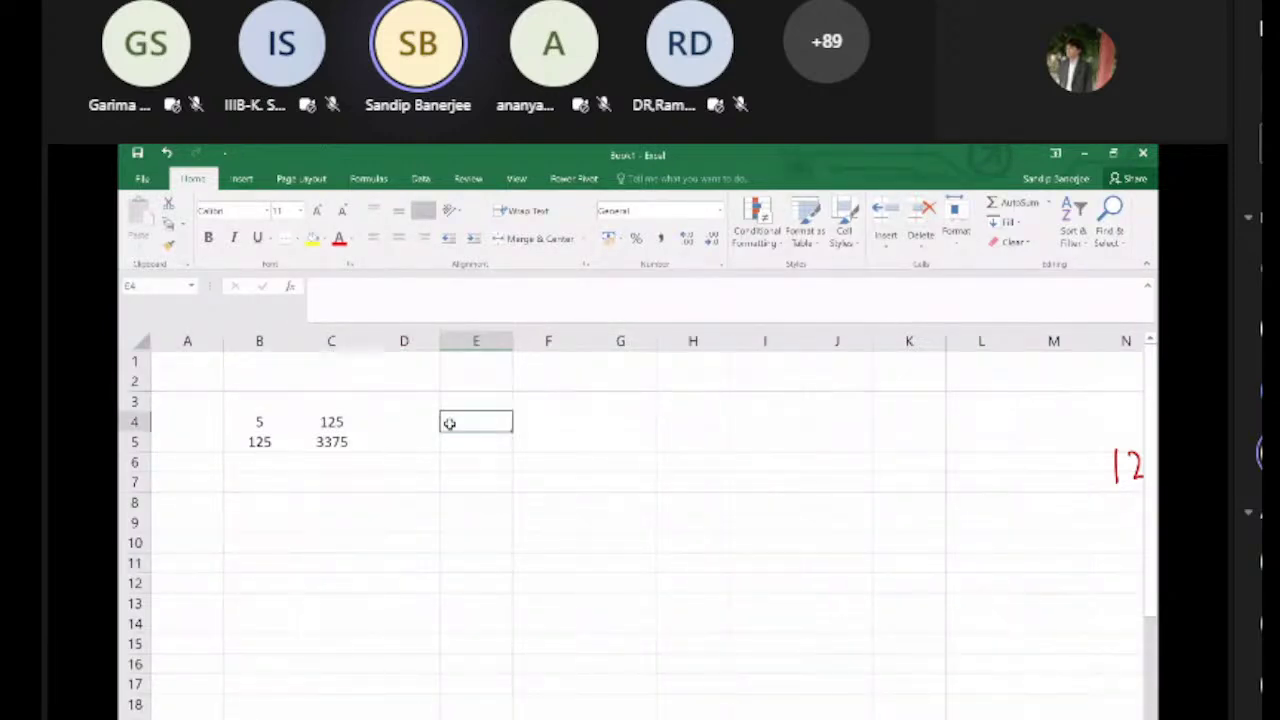
# Step: Label E4 as x and E5 as y
pyautogui.write('x')
pyautogui.click(467, 445)
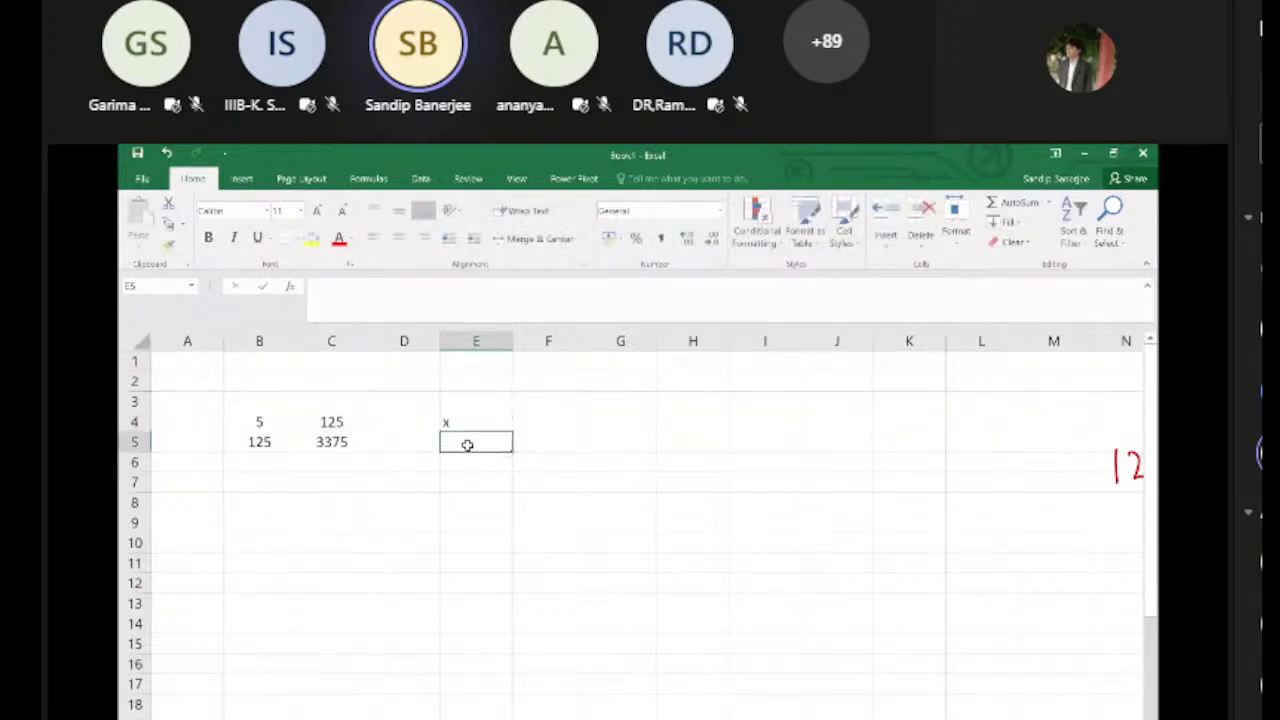
pyautogui.write('y')
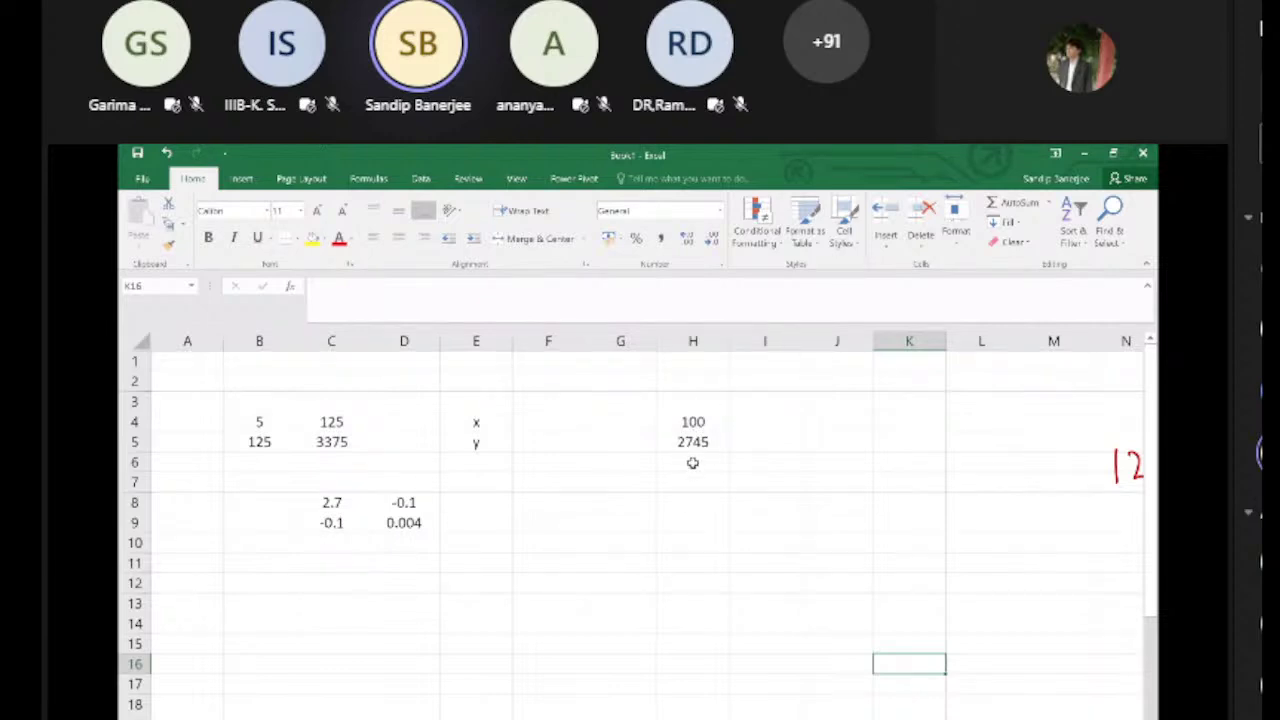
# Step: Select F4:F5 and begin a formula with '=' for the x and y solution
pyautogui.click(553, 425)
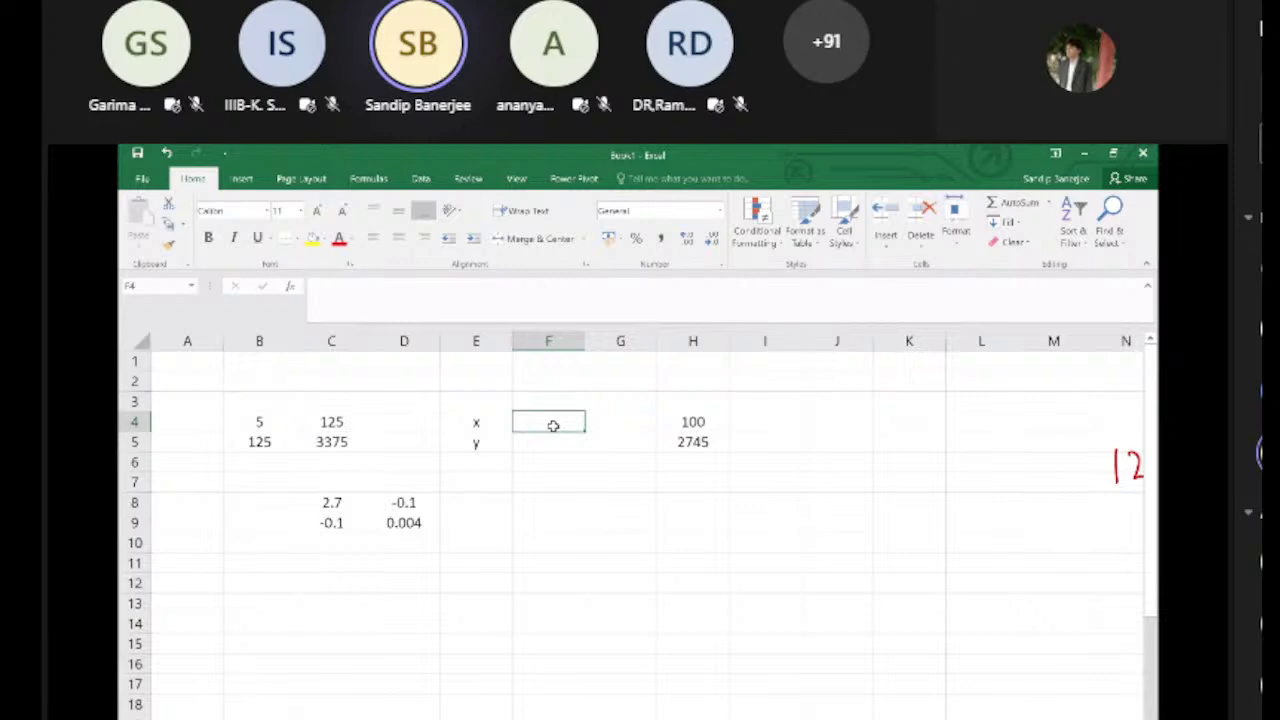
pyautogui.hotkey('shift', 'Down')
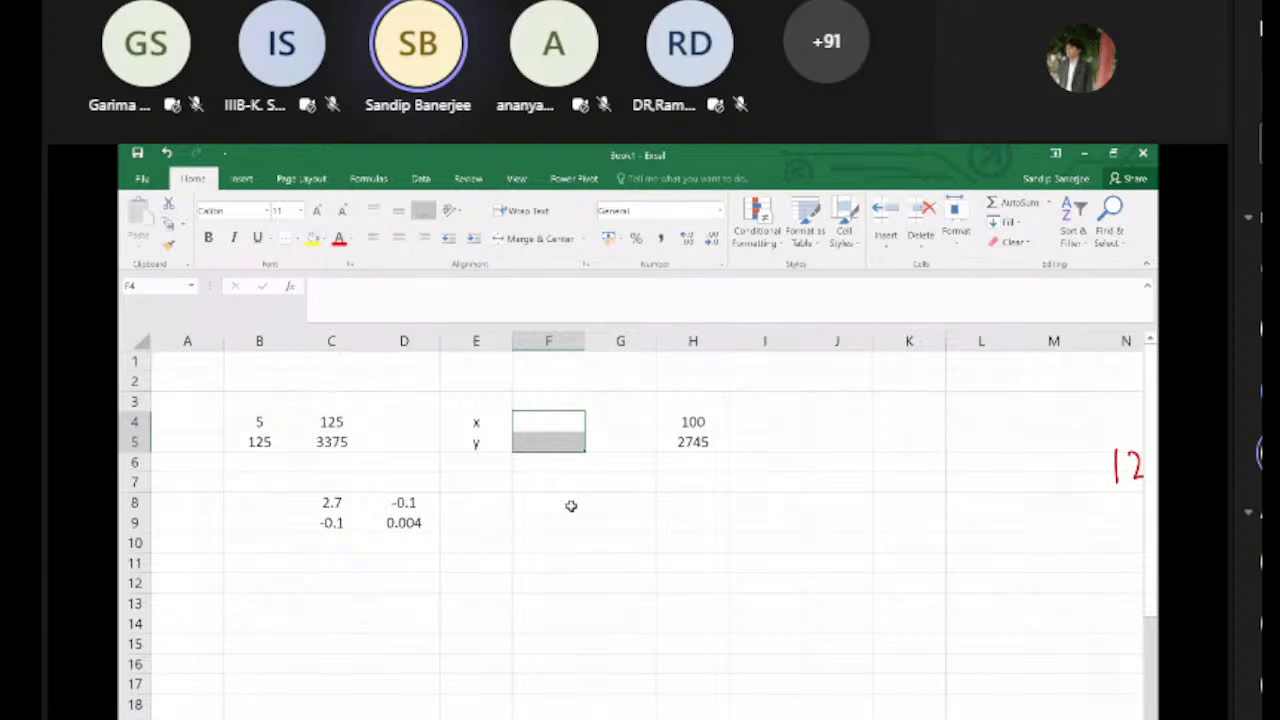
pyautogui.write('=')
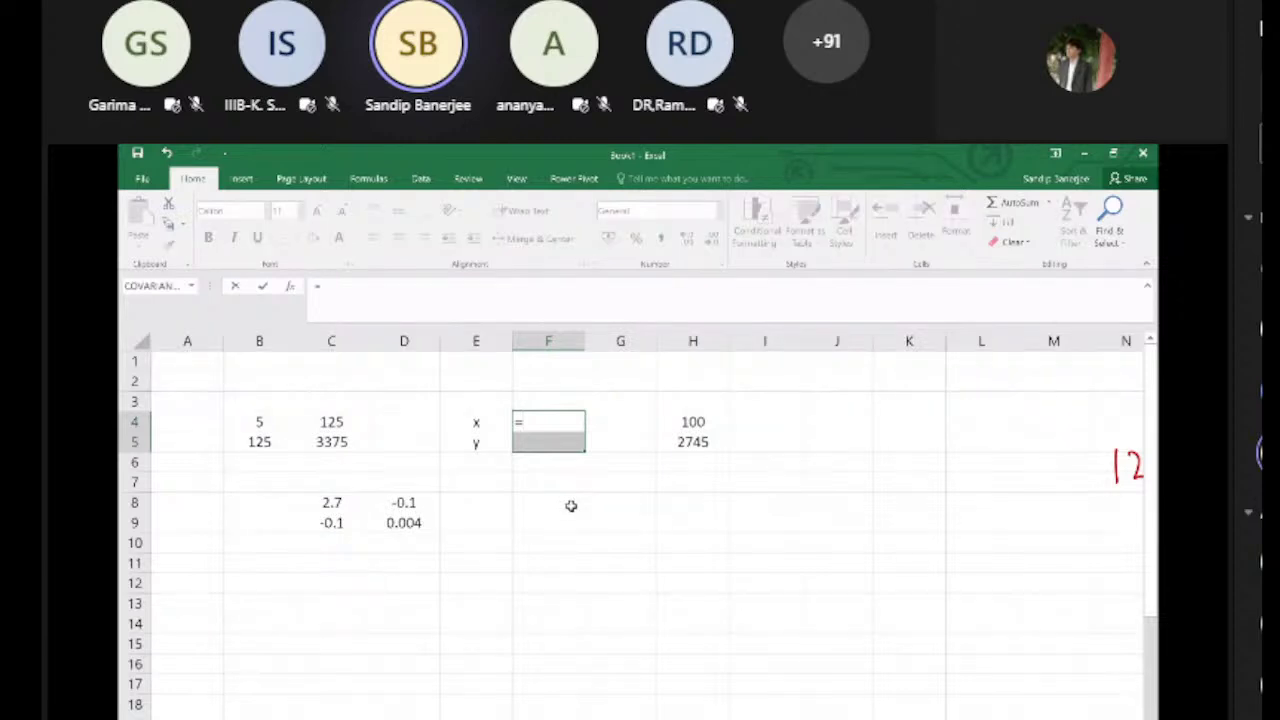
pyautogui.moveTo(338, 503); pyautogui.dragTo(395, 522)
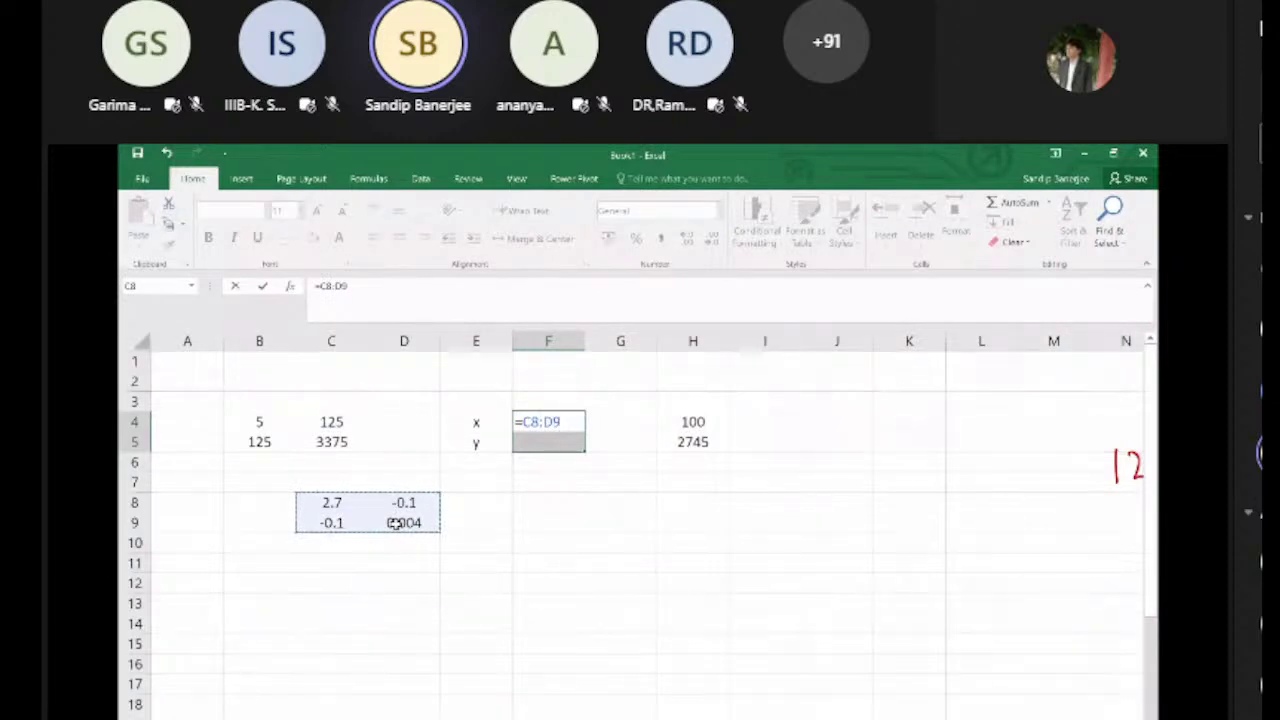
pyautogui.press('BackSpace')
pyautogui.press('BackSpace')
pyautogui.press('BackSpace')
pyautogui.press('BackSpace')
pyautogui.press('BackSpace')
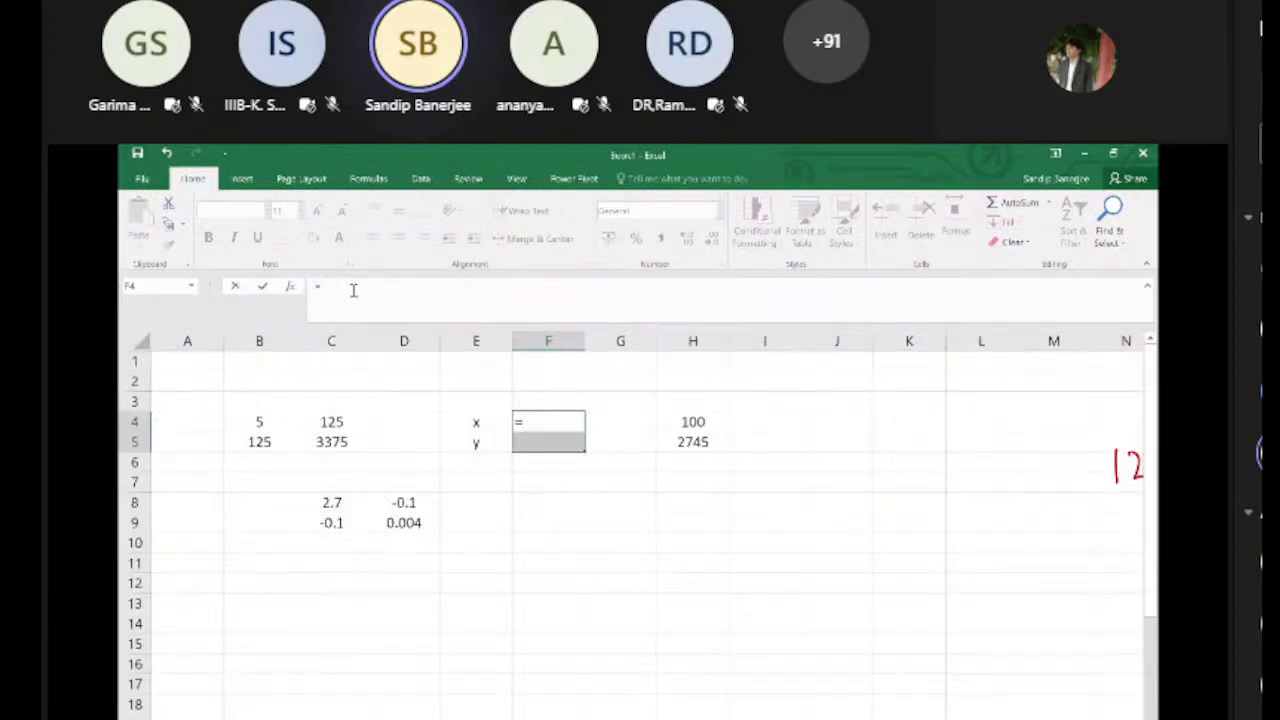
pyautogui.write('MM')
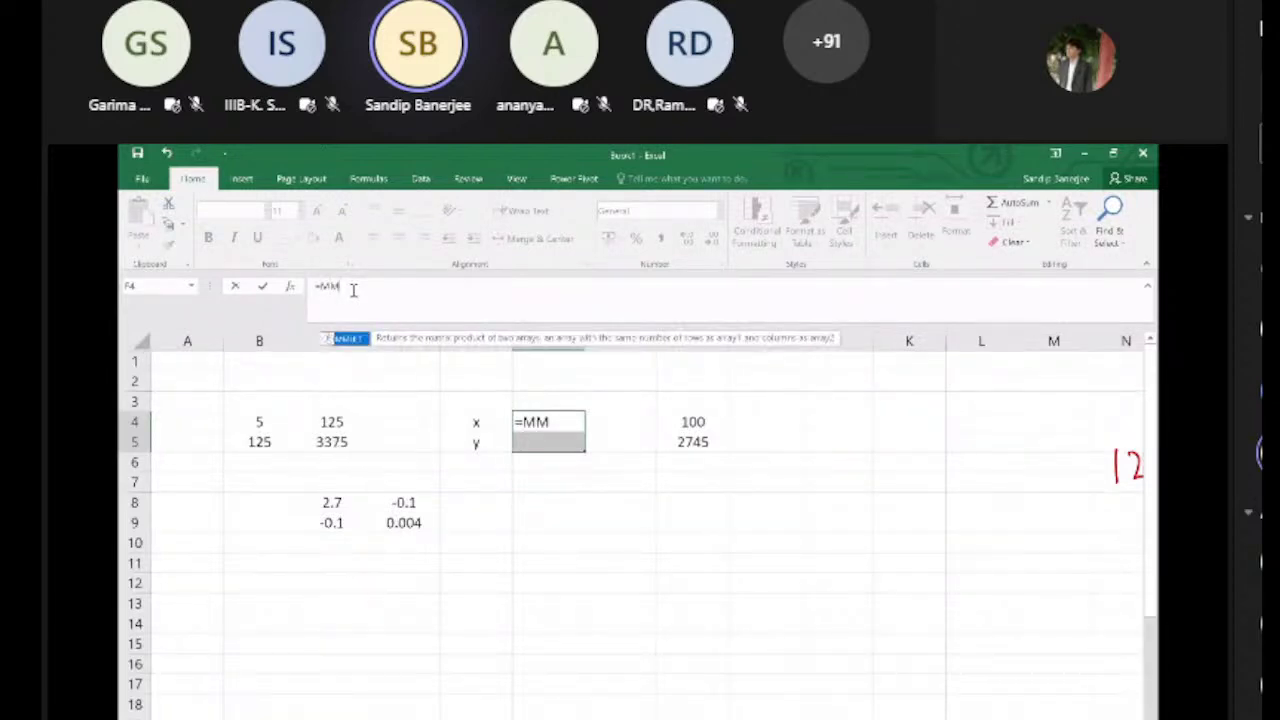
pyautogui.doubleClick(366, 341)
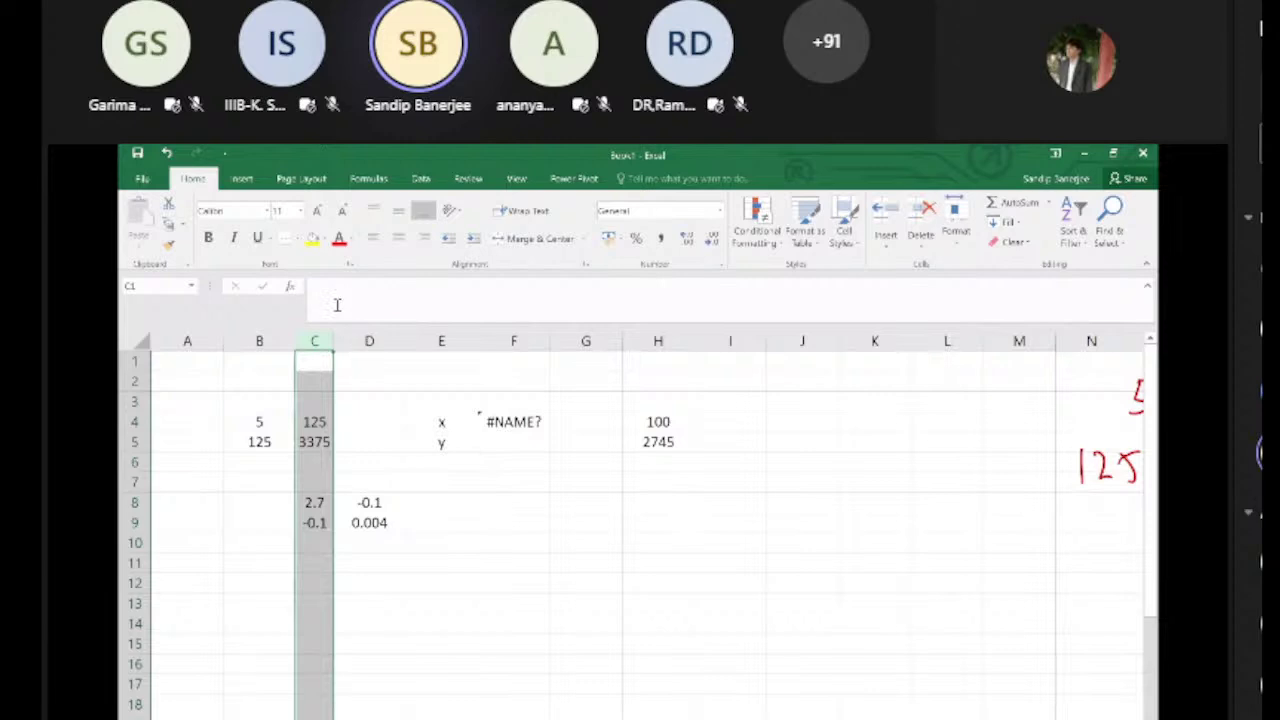
pyautogui.click(167, 154)
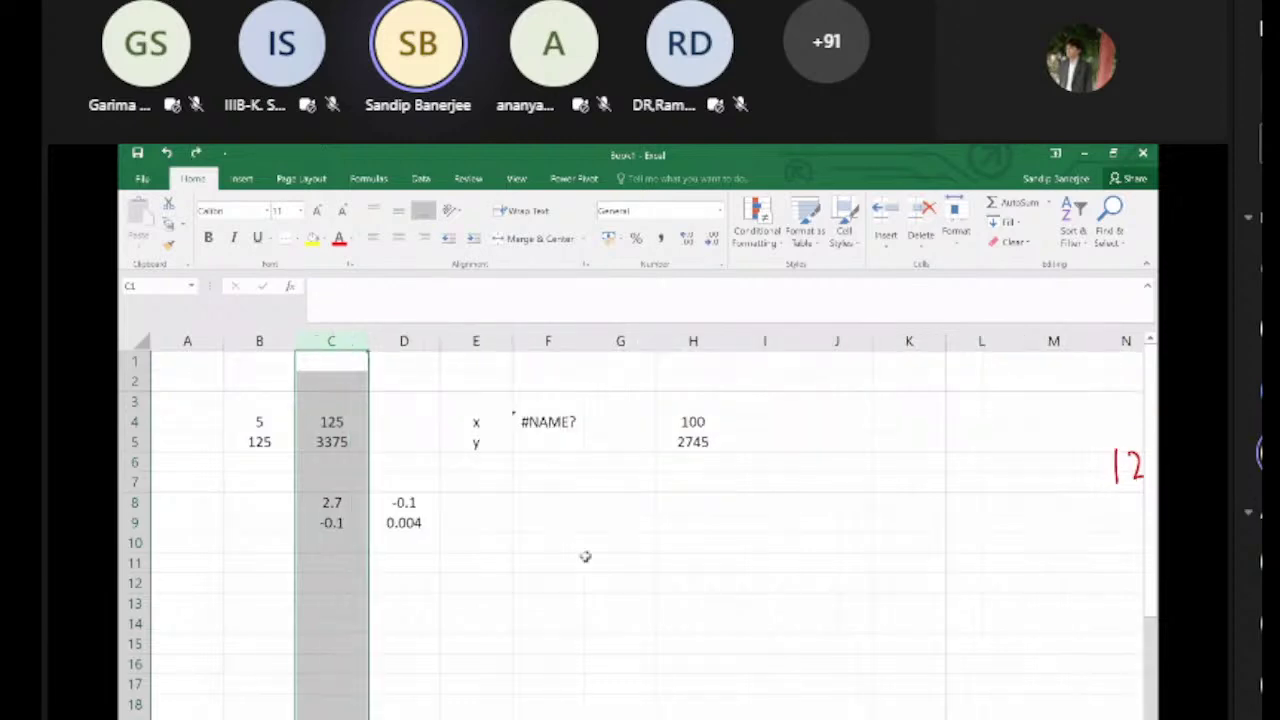
pyautogui.click(608, 543)
pyautogui.click(552, 422)
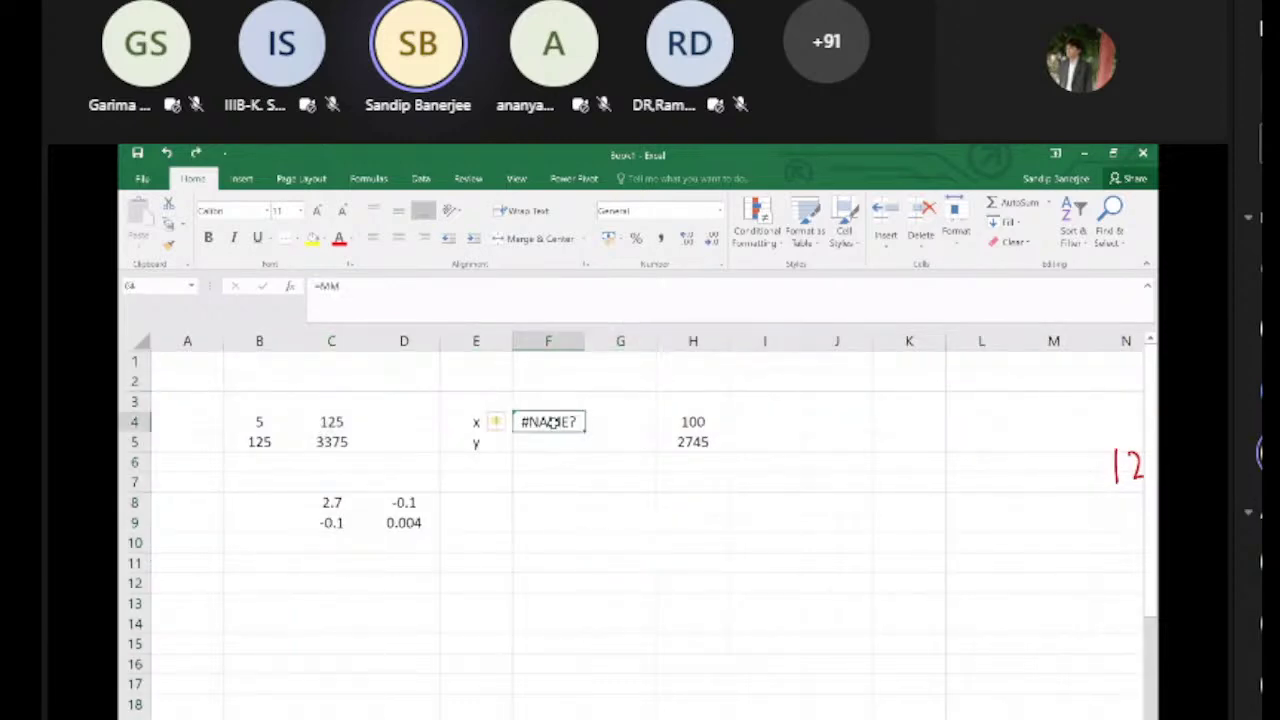
pyautogui.press('Delete')
pyautogui.hotkey('shift', 'Down')
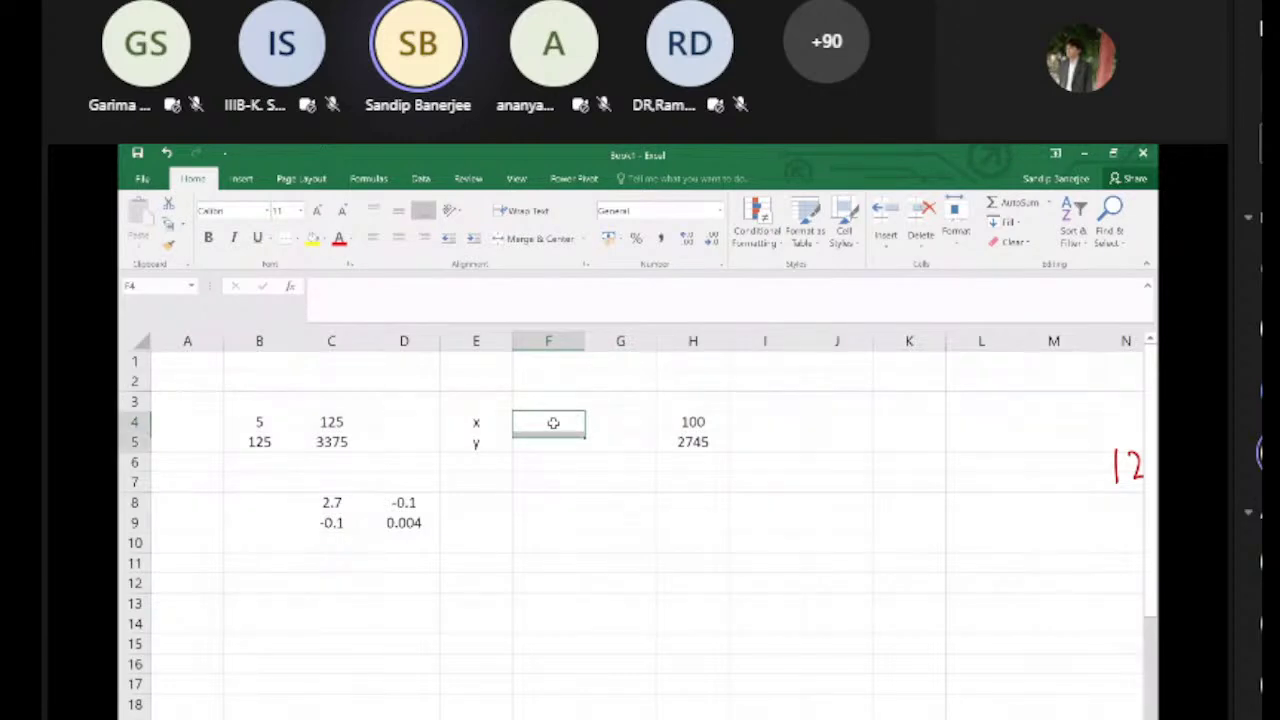
# Step: Enter the array formula =MMULT(C8:D9,H4:H5) in F4:F5, giving x = -4.5 and y = 0.98
pyautogui.write('=')
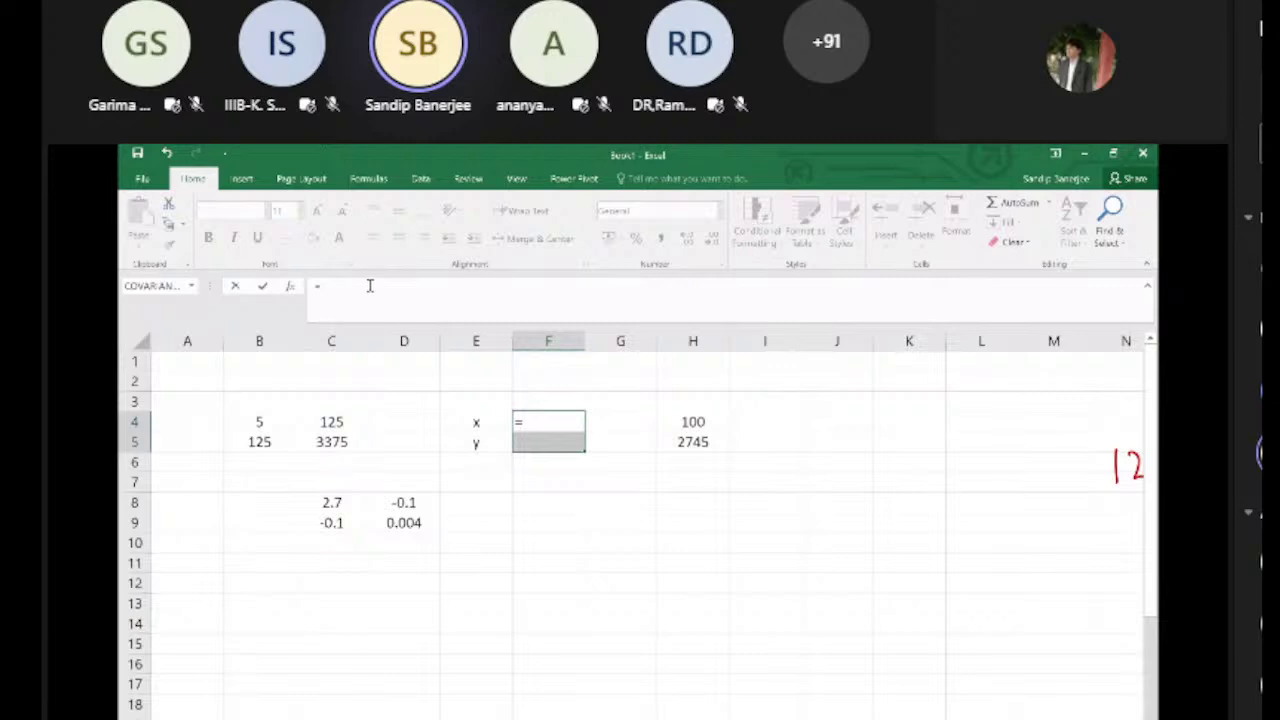
pyautogui.write('MMULT')
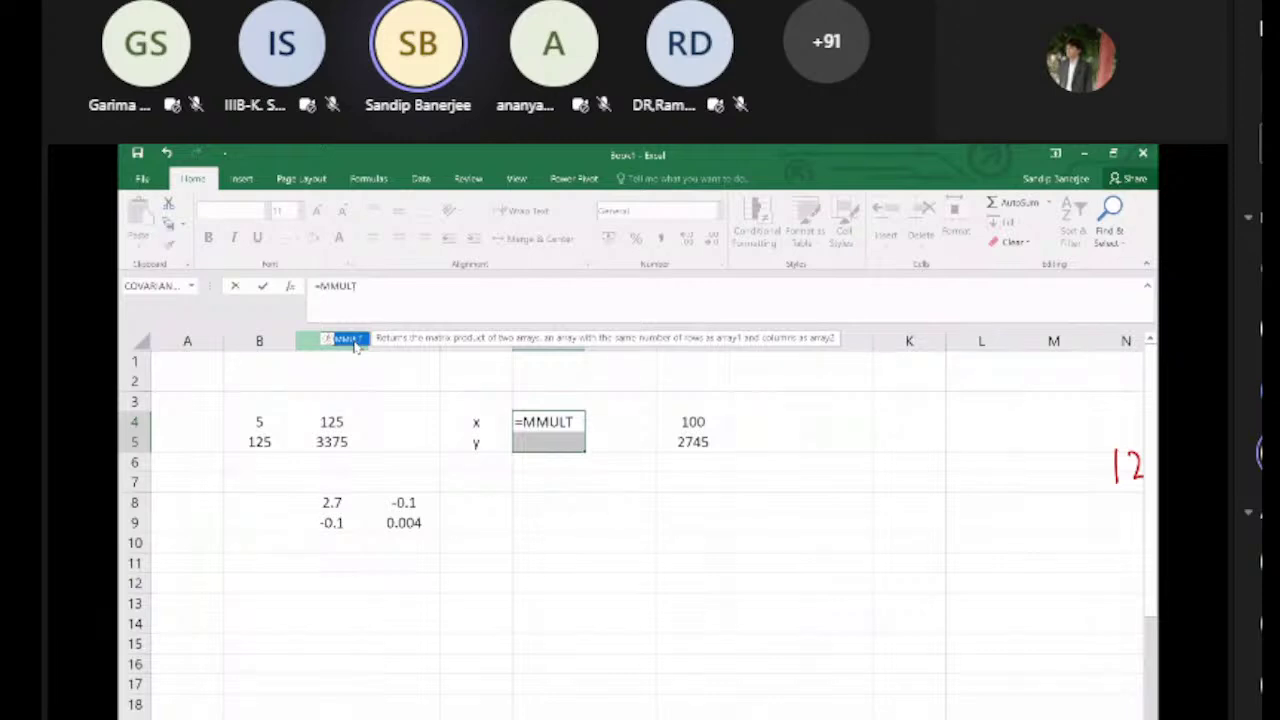
pyautogui.doubleClick(355, 342)
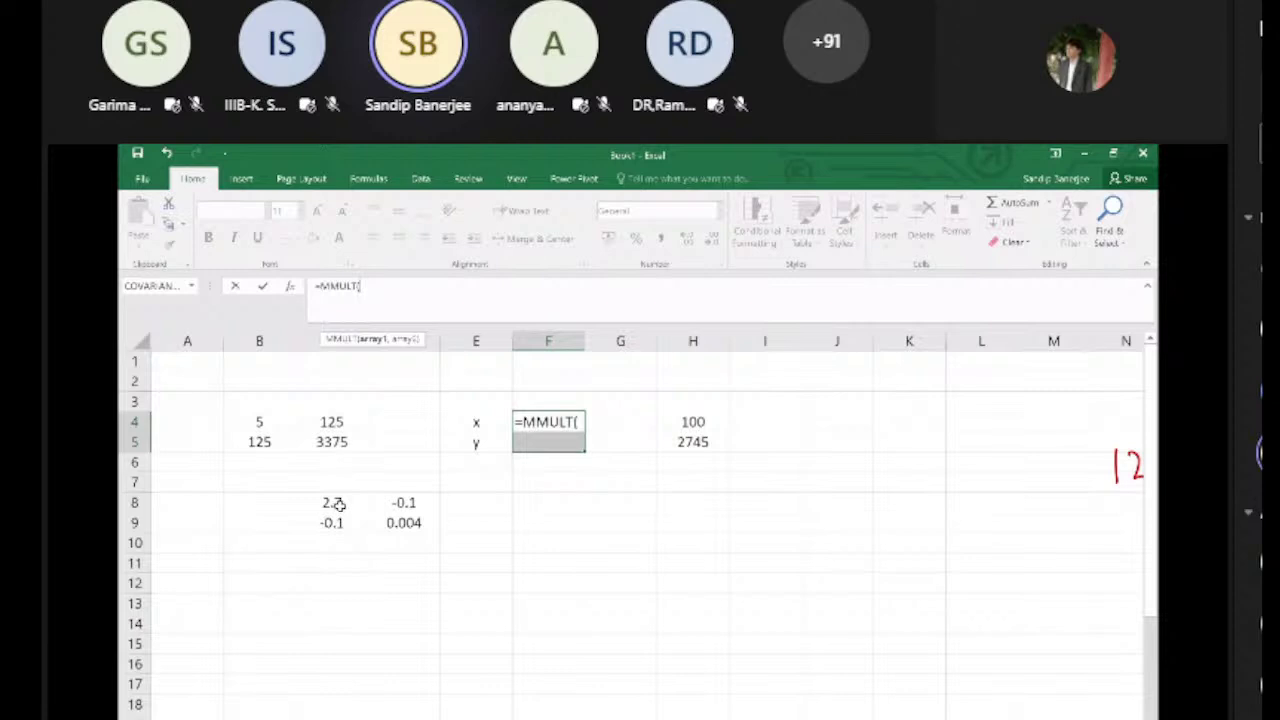
pyautogui.moveTo(335, 505); pyautogui.dragTo(393, 523)
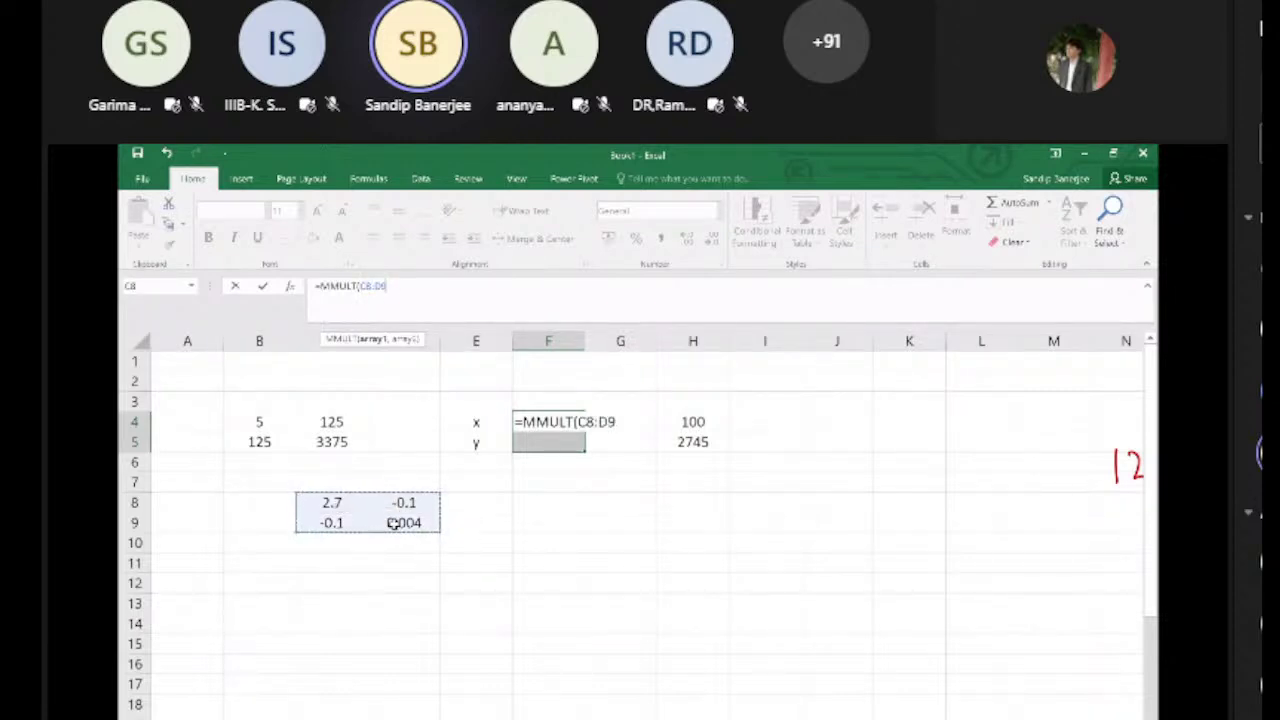
pyautogui.write(',')
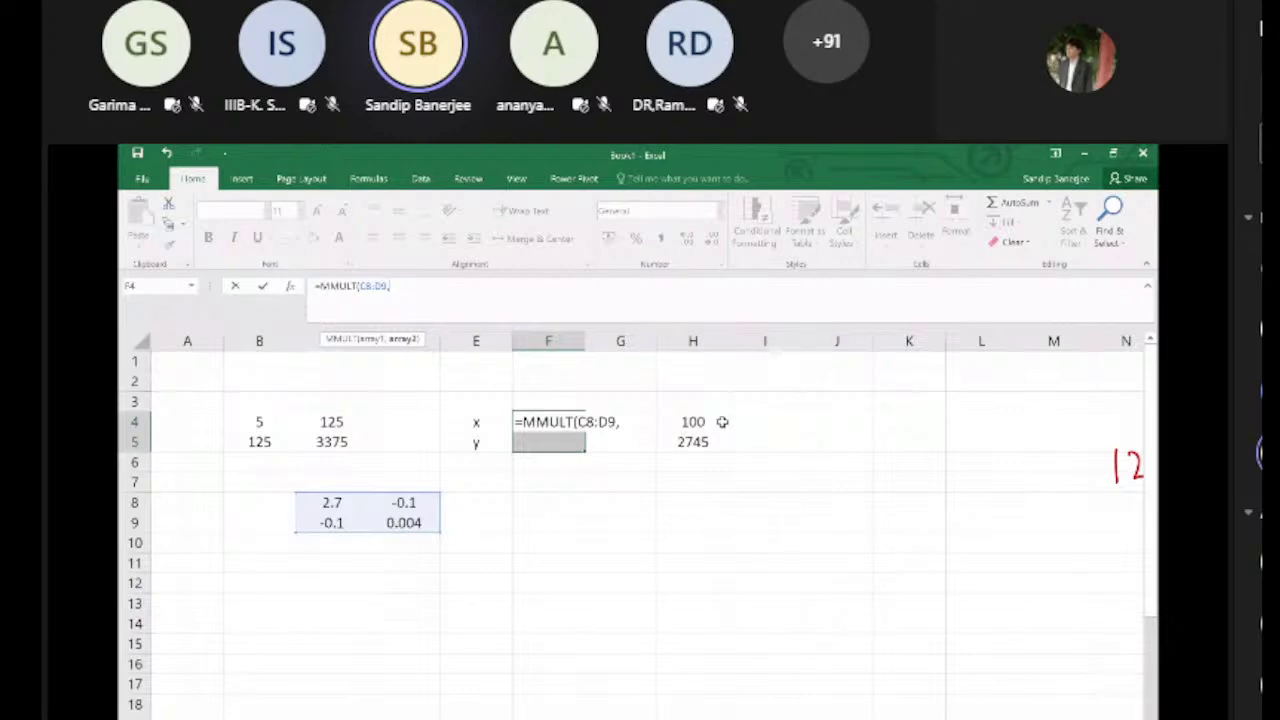
pyautogui.moveTo(718, 422); pyautogui.dragTo(717, 443)
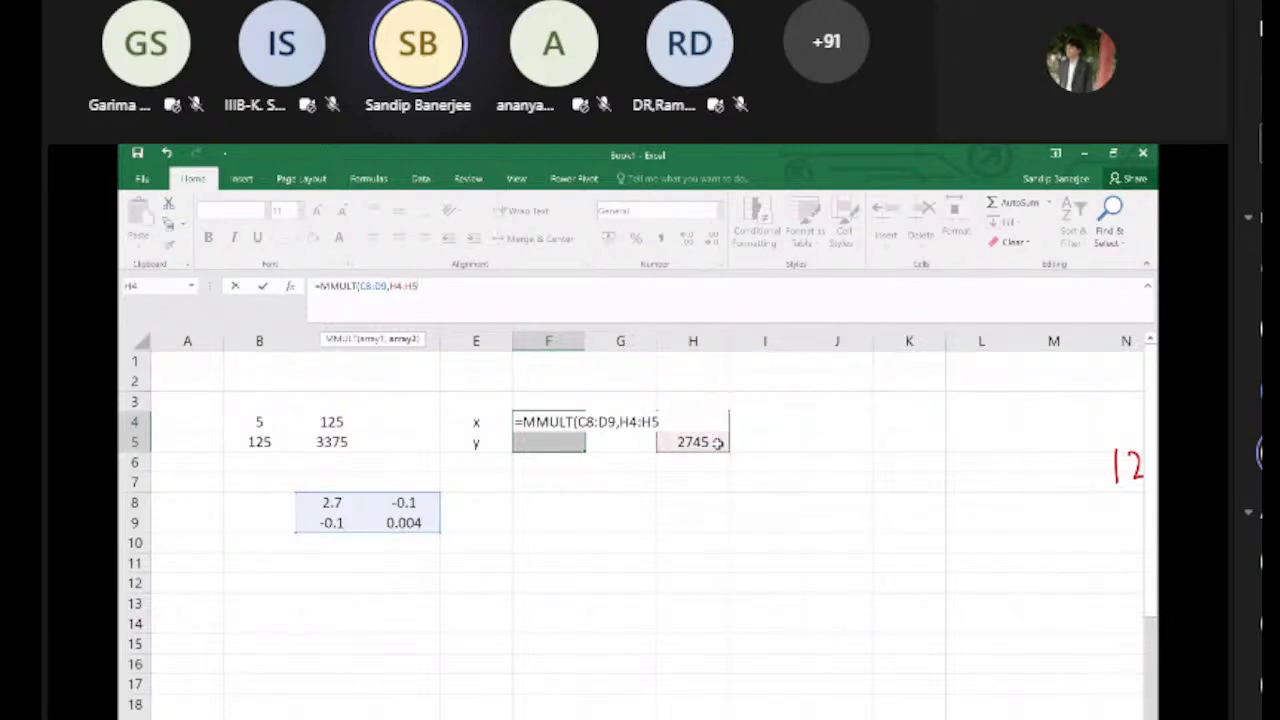
pyautogui.write(')')
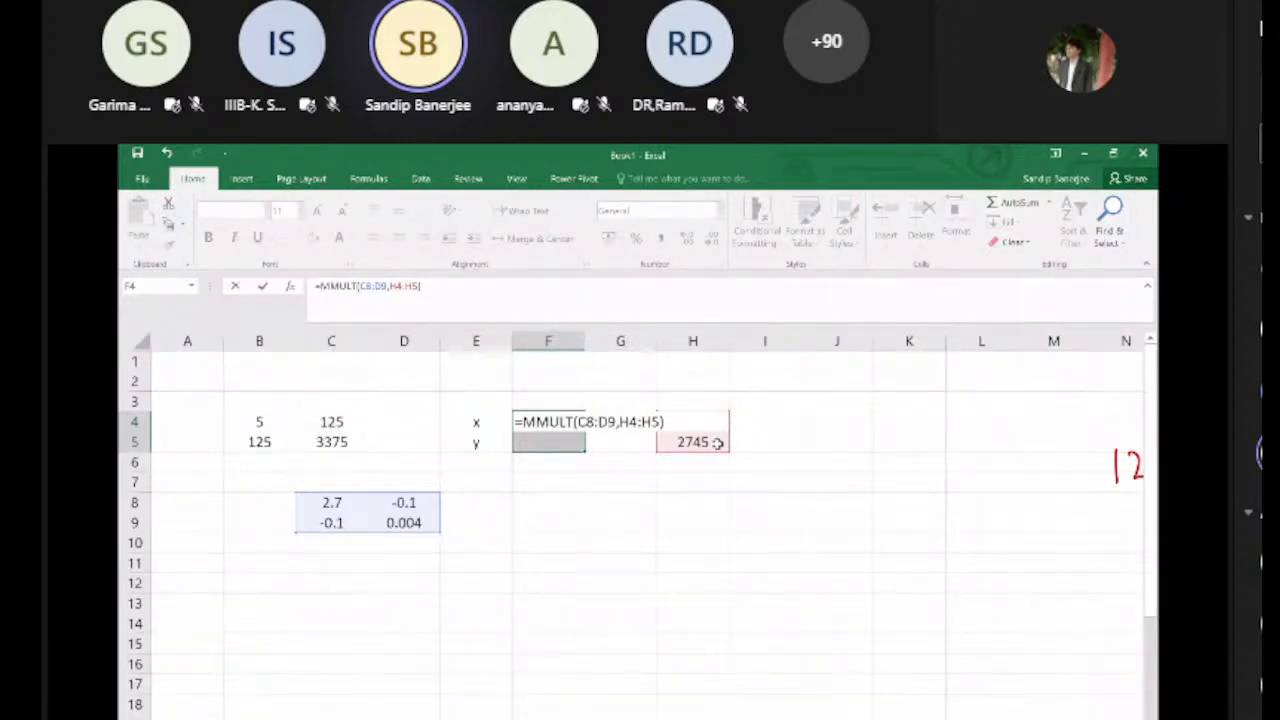
pyautogui.hotkey('ctrl', 'shift', 'Return')
pyautogui.click(806, 534)
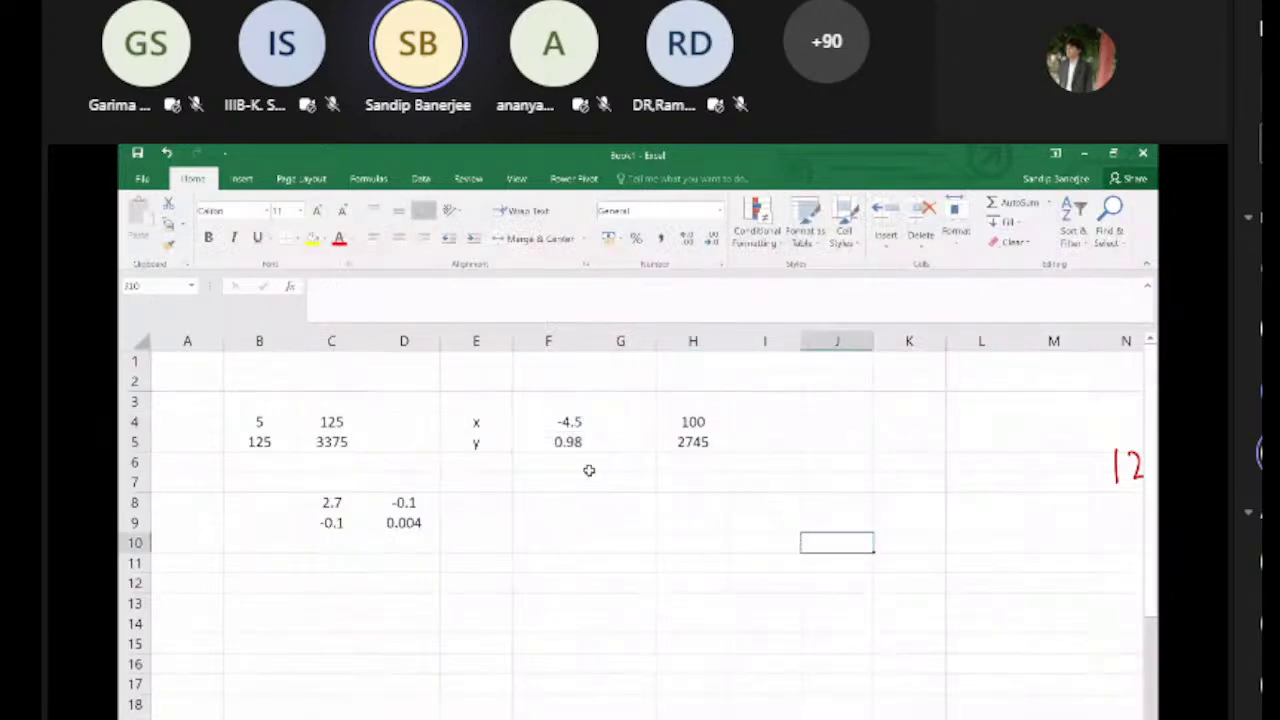
pyautogui.moveTo(563, 422); pyautogui.dragTo(560, 440)
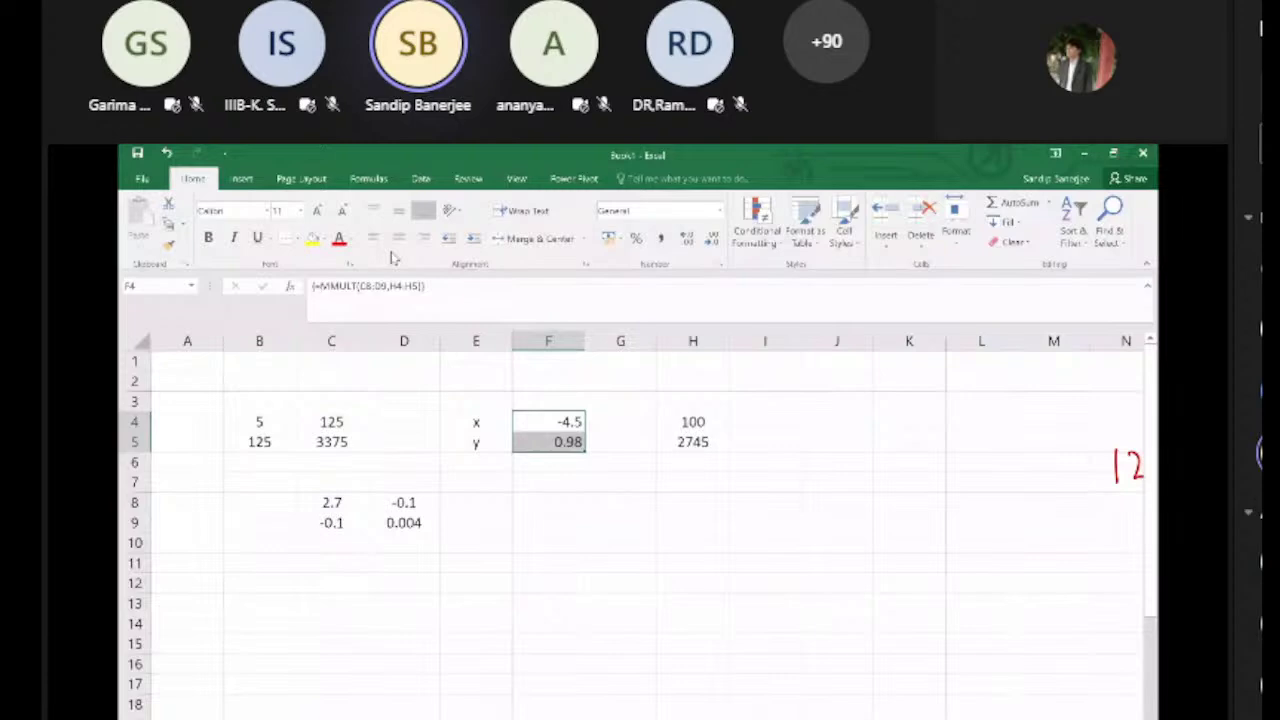
pyautogui.scroll(-2, 640, 520)
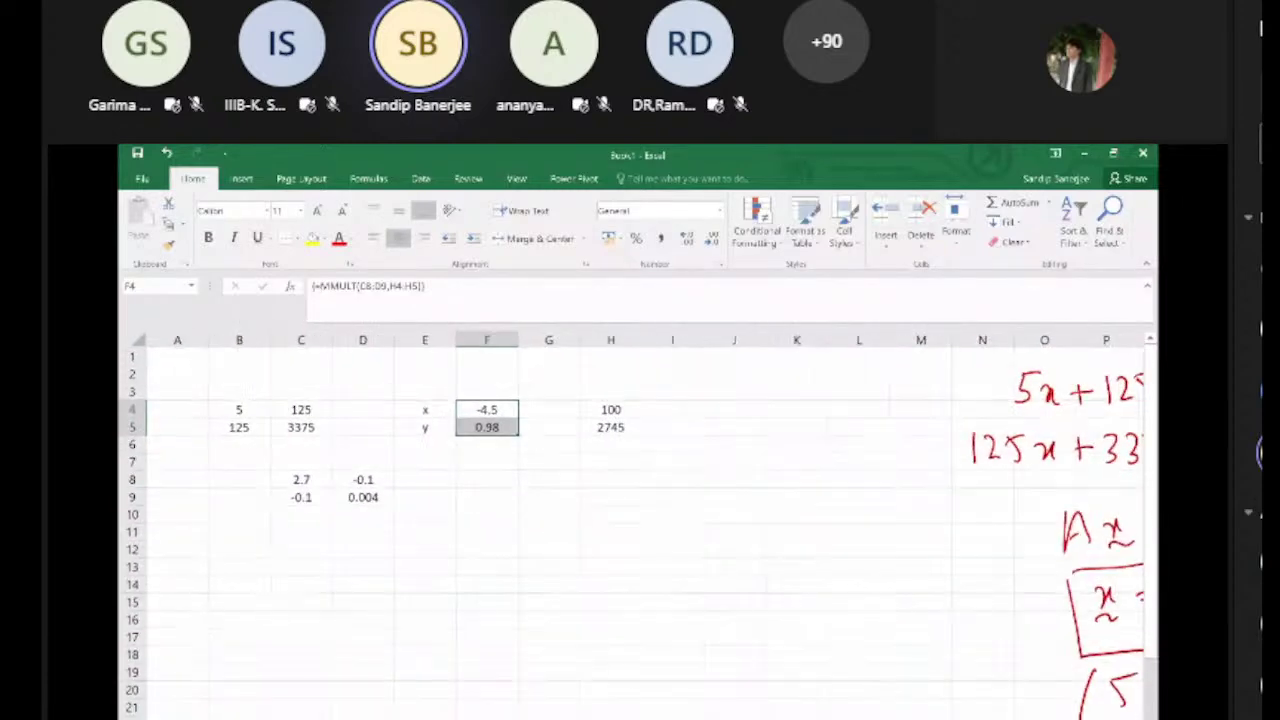
pyautogui.scroll(-2, 640, 520)
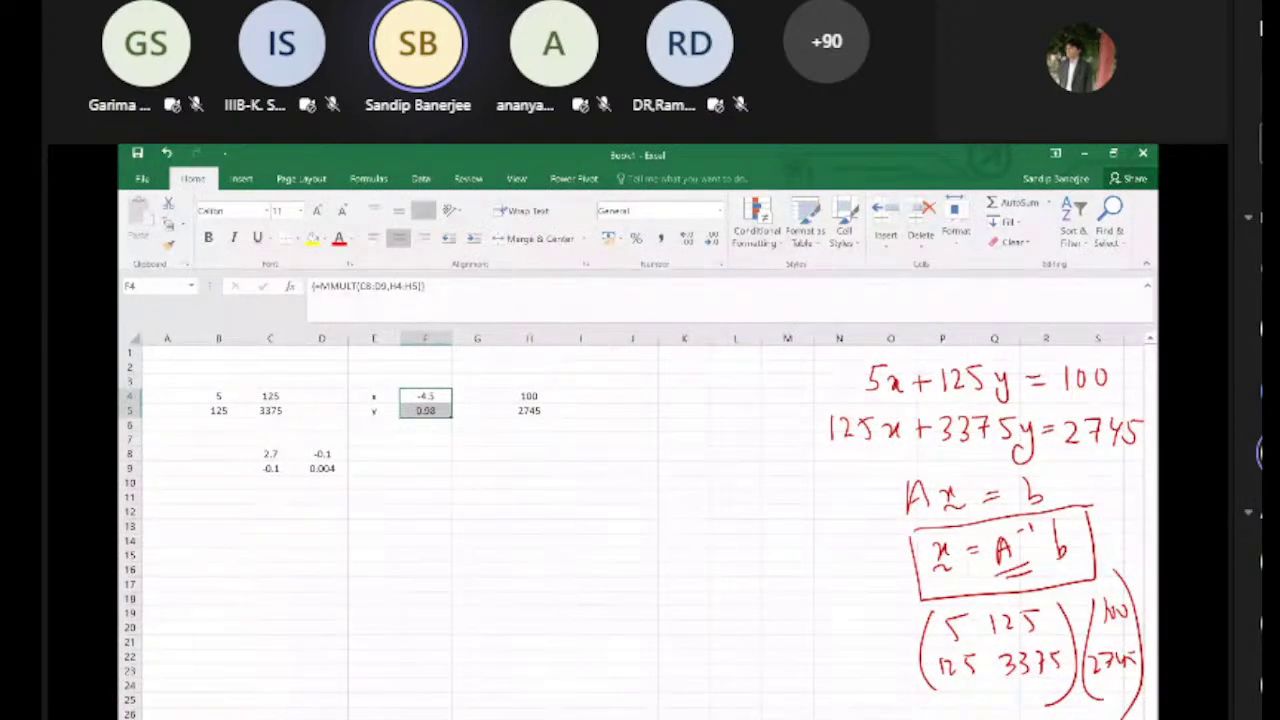
pyautogui.click(648, 494)
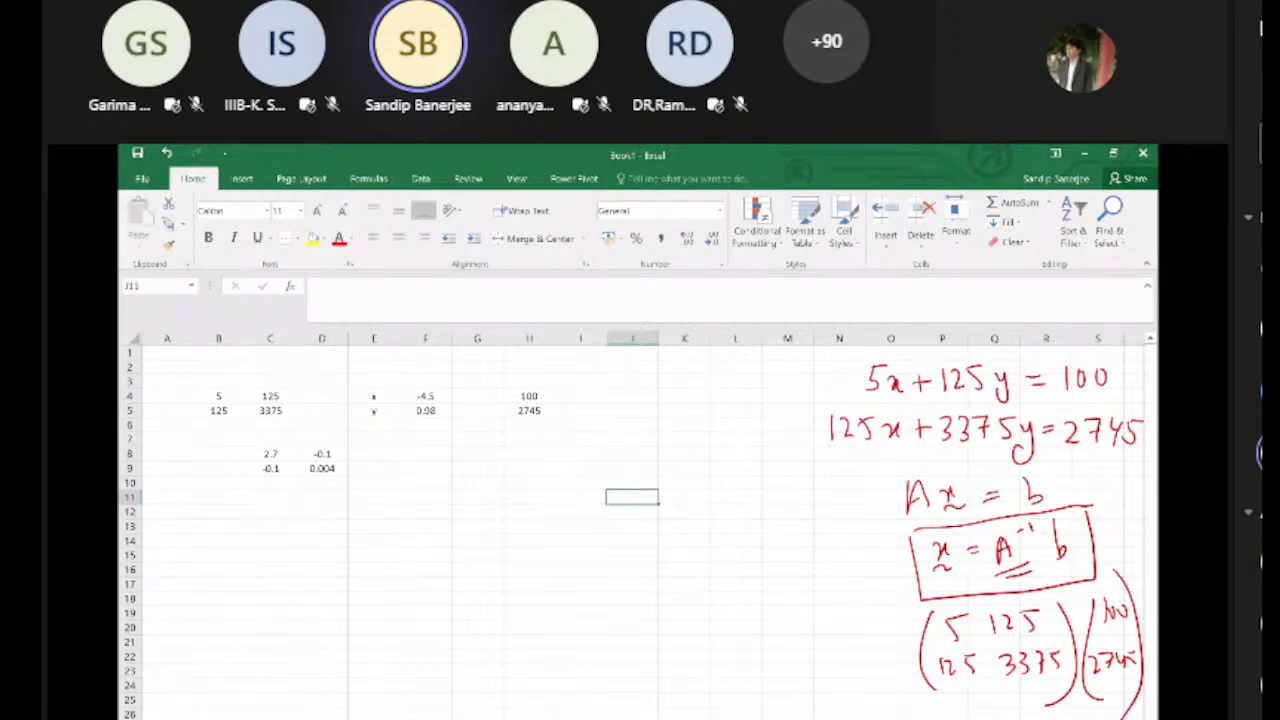
# Step: Zoom back in and handwrite the first equation x+y+z=2 in red on the sheet
pyautogui.scroll(3, 640, 530)
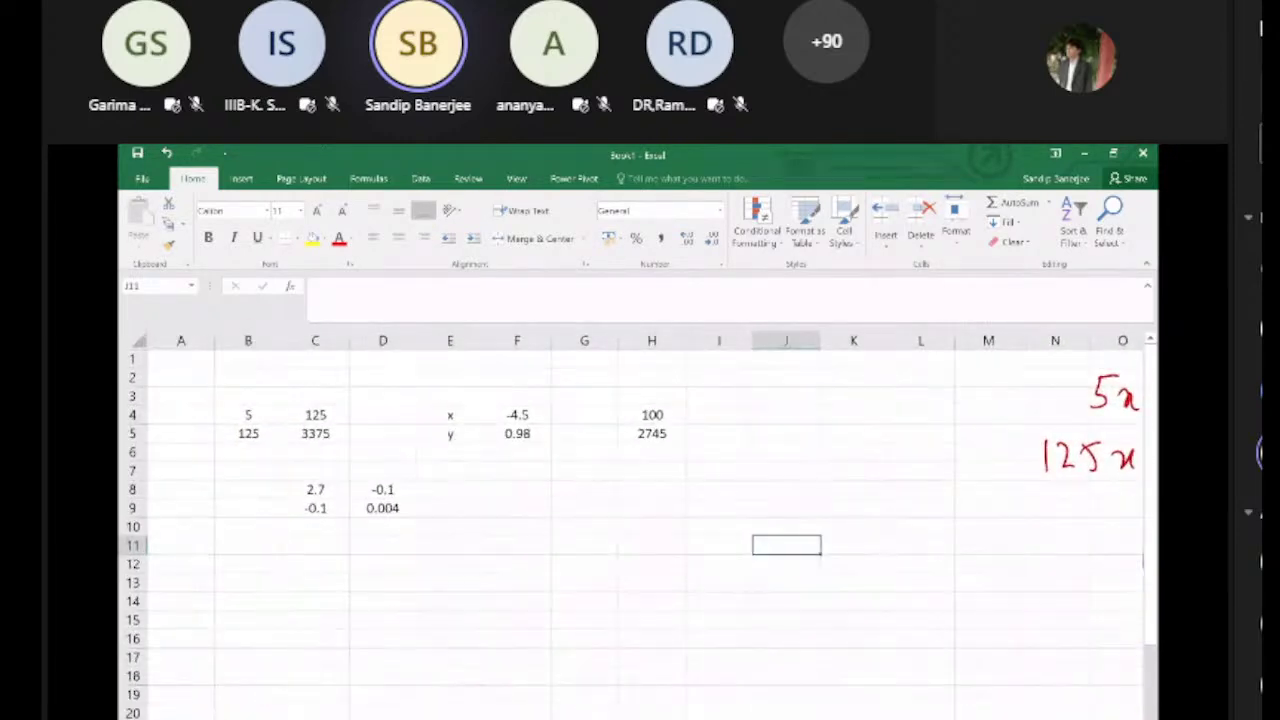
pyautogui.scroll(1, 640, 530)
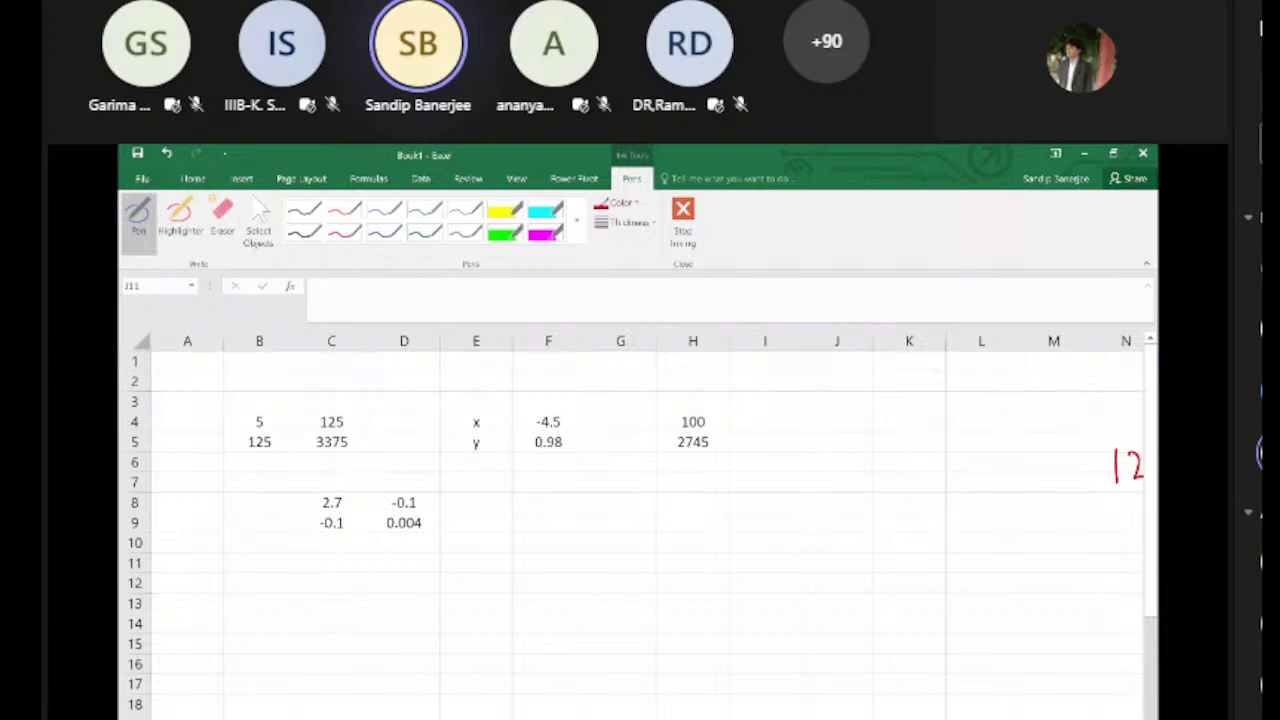
pyautogui.moveTo(874, 500); pyautogui.dragTo(876, 515)
pyautogui.moveTo(890, 509)
pyautogui.mouseDown()
pyautogui.moveTo(903, 506)
pyautogui.moveTo(897, 515)
pyautogui.mouseUp()
pyautogui.moveTo(912, 502)
pyautogui.mouseDown()
pyautogui.moveTo(917, 526)
pyautogui.moveTo(942, 508)
pyautogui.mouseUp()
pyautogui.moveTo(935, 501)
pyautogui.mouseDown()
pyautogui.moveTo(935, 516)
pyautogui.moveTo(990, 504)
pyautogui.mouseUp()
pyautogui.moveTo(977, 513); pyautogui.dragTo(1034, 518)
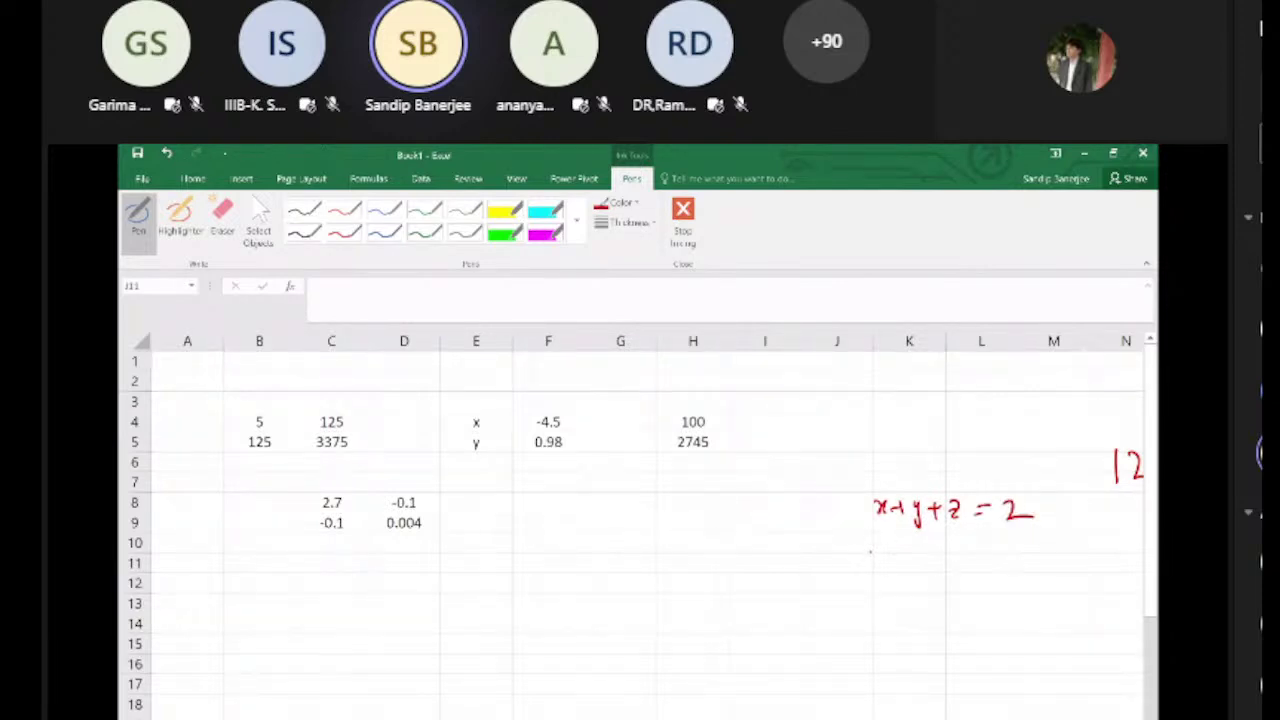
# Step: Handwrite the second equation 6x−4y+5z=31 below the first
pyautogui.moveTo(869, 546); pyautogui.dragTo(866, 559)
pyautogui.moveTo(881, 553); pyautogui.dragTo(885, 567)
pyautogui.moveTo(905, 556); pyautogui.dragTo(917, 555)
pyautogui.moveTo(905, 563); pyautogui.dragTo(918, 562)
pyautogui.moveTo(936, 547); pyautogui.dragTo(942, 565)
pyautogui.moveTo(940, 548)
pyautogui.mouseDown()
pyautogui.moveTo(938, 576)
pyautogui.moveTo(957, 566)
pyautogui.mouseUp()
pyautogui.moveTo(964, 554)
pyautogui.mouseDown()
pyautogui.moveTo(958, 584)
pyautogui.moveTo(990, 558)
pyautogui.moveTo(983, 572)
pyautogui.mouseUp()
pyautogui.moveTo(997, 546); pyautogui.dragTo(995, 573)
pyautogui.moveTo(1000, 546)
pyautogui.mouseDown()
pyautogui.moveTo(1030, 569)
pyautogui.moveTo(1048, 555)
pyautogui.mouseUp()
pyautogui.moveTo(1034, 565)
pyautogui.mouseDown()
pyautogui.moveTo(1056, 555)
pyautogui.moveTo(1067, 569)
pyautogui.mouseUp()
pyautogui.moveTo(1093, 546); pyautogui.dragTo(1094, 574)
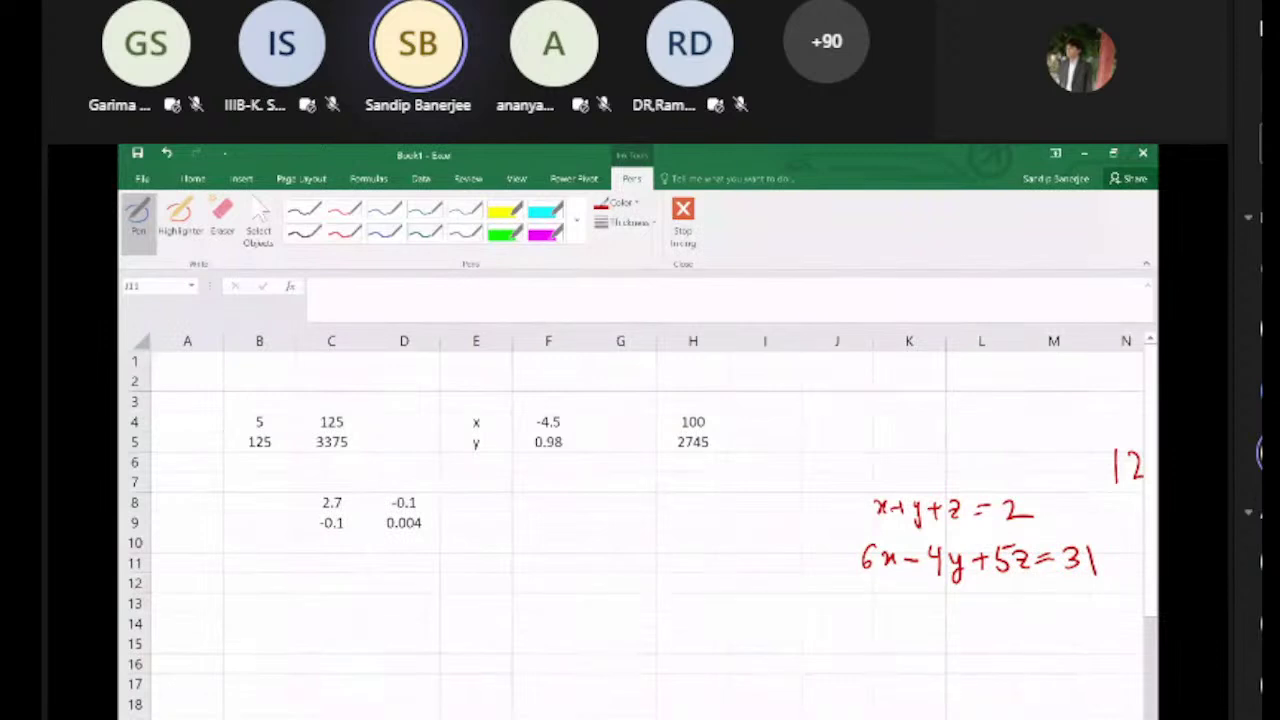
# Step: Handwrite the third equation 5x+2y+2z=13 below the second
pyautogui.moveTo(861, 597)
pyautogui.mouseDown()
pyautogui.moveTo(866, 622)
pyautogui.moveTo(886, 596)
pyautogui.moveTo(891, 621)
pyautogui.moveTo(940, 609)
pyautogui.mouseUp()
pyautogui.moveTo(931, 602)
pyautogui.mouseDown()
pyautogui.moveTo(931, 625)
pyautogui.moveTo(972, 620)
pyautogui.mouseUp()
pyautogui.moveTo(981, 600); pyautogui.dragTo(965, 650)
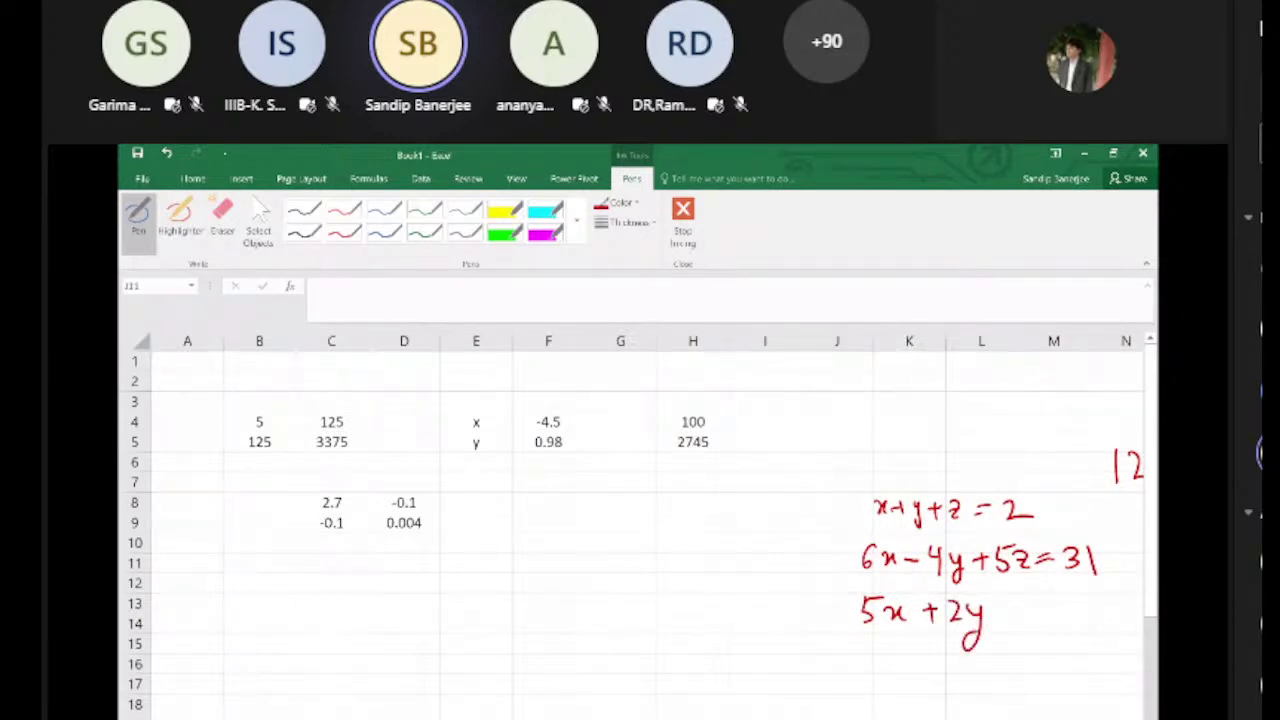
pyautogui.moveTo(992, 609); pyautogui.dragTo(1010, 608)
pyautogui.moveTo(1001, 601)
pyautogui.mouseDown()
pyautogui.moveTo(1001, 618)
pyautogui.moveTo(1034, 622)
pyautogui.mouseUp()
pyautogui.moveTo(1037, 604)
pyautogui.mouseDown()
pyautogui.moveTo(1052, 603)
pyautogui.moveTo(1056, 625)
pyautogui.mouseUp()
pyautogui.moveTo(1061, 607); pyautogui.dragTo(1072, 607)
pyautogui.moveTo(1061, 614)
pyautogui.mouseDown()
pyautogui.moveTo(1094, 627)
pyautogui.moveTo(1116, 612)
pyautogui.moveTo(1102, 628)
pyautogui.mouseUp()
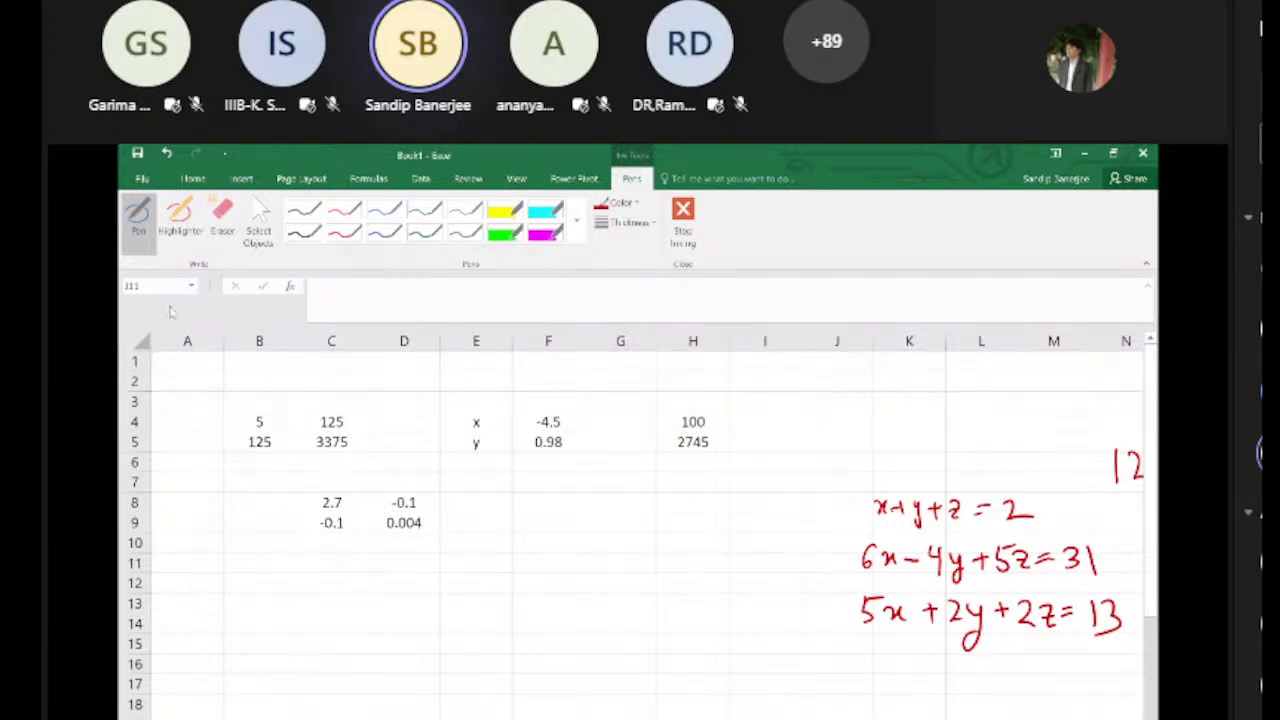
# Step: Enter the first coefficient rows 1, 1, 1 and 6, -4, 5 starting at B12
pyautogui.click(200, 182)
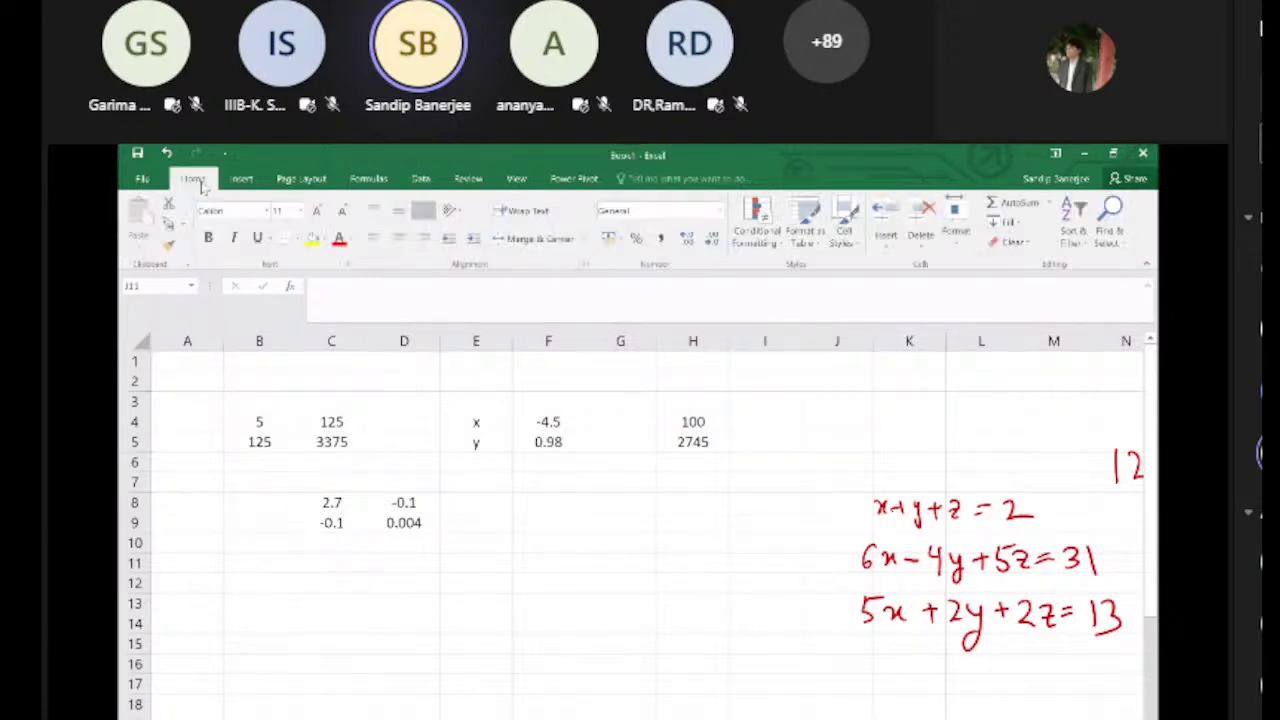
pyautogui.click(276, 586)
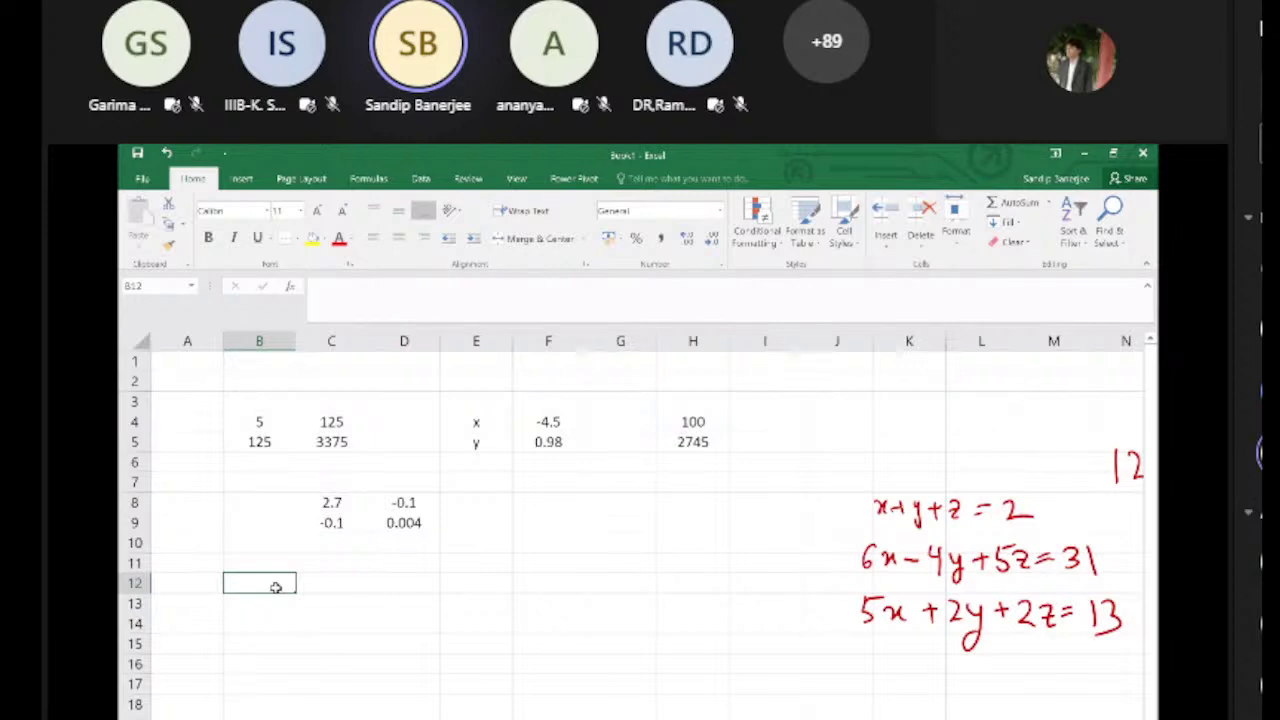
pyautogui.write('1')
pyautogui.press('Tab')
pyautogui.write('1')
pyautogui.press('Tab')
pyautogui.write('1')
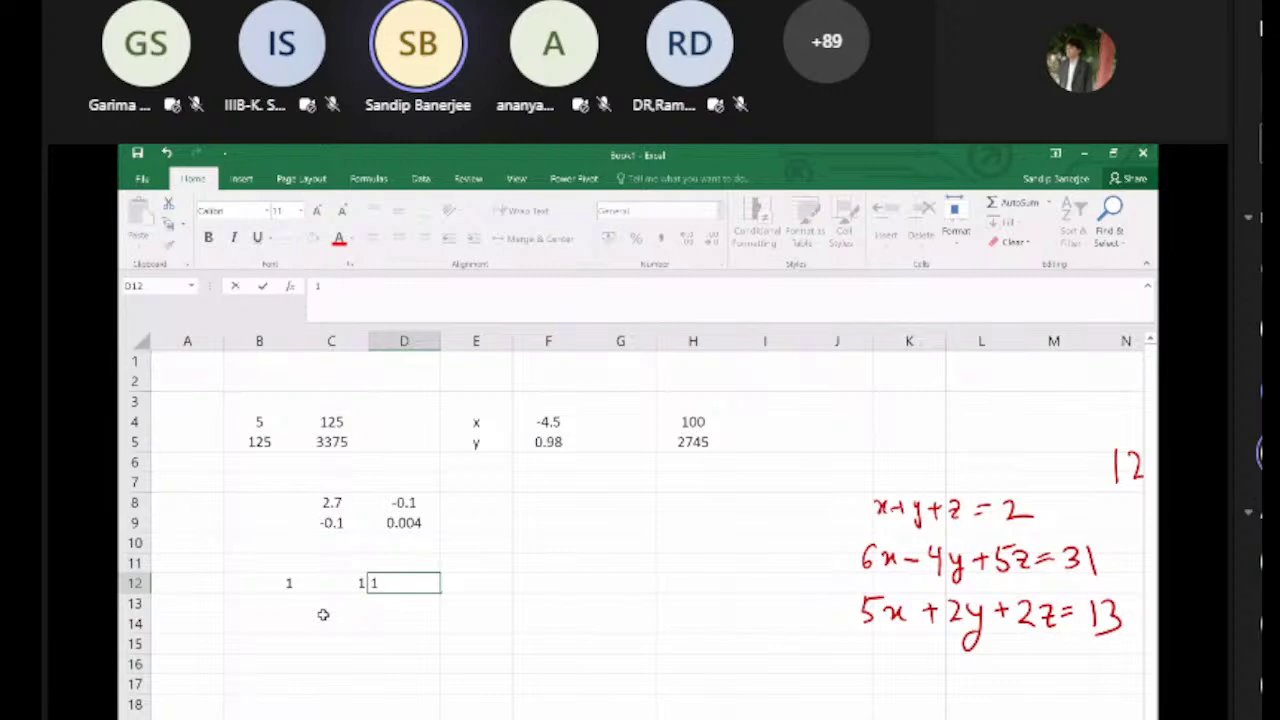
pyautogui.press('Return')
pyautogui.write('6')
pyautogui.press('Tab')
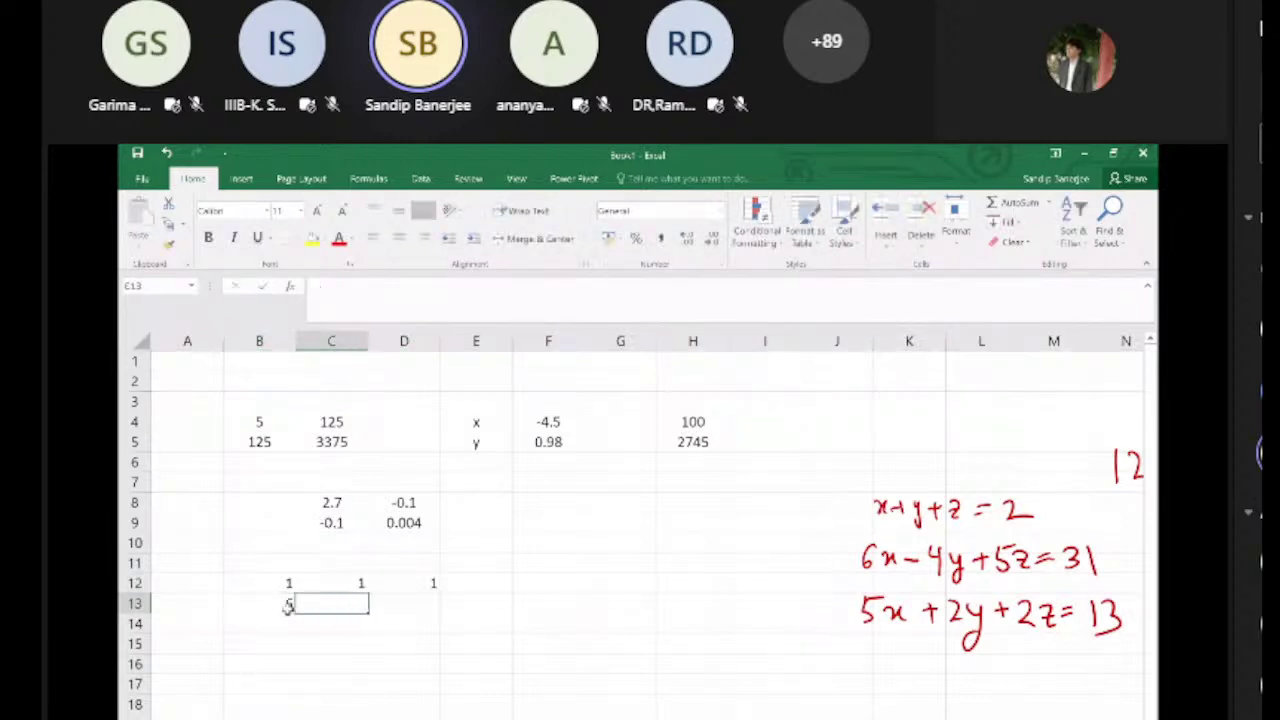
pyautogui.write('-')
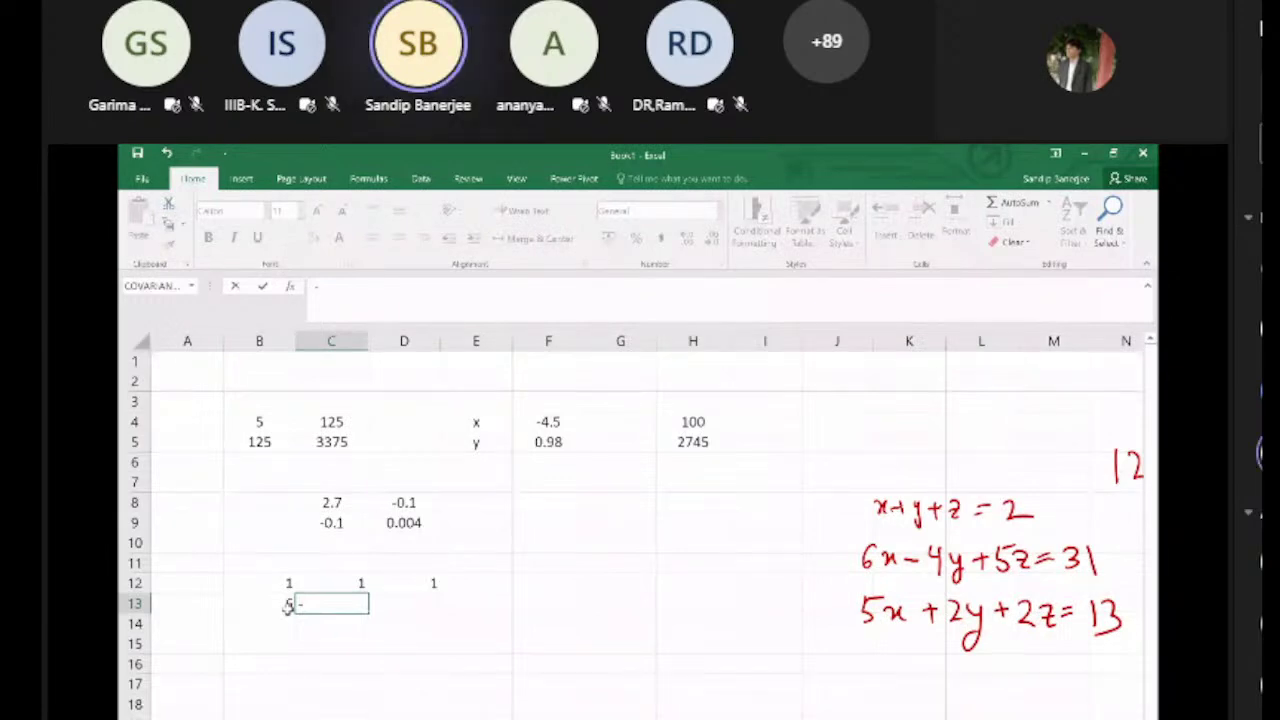
pyautogui.write('4')
pyautogui.click(410, 606)
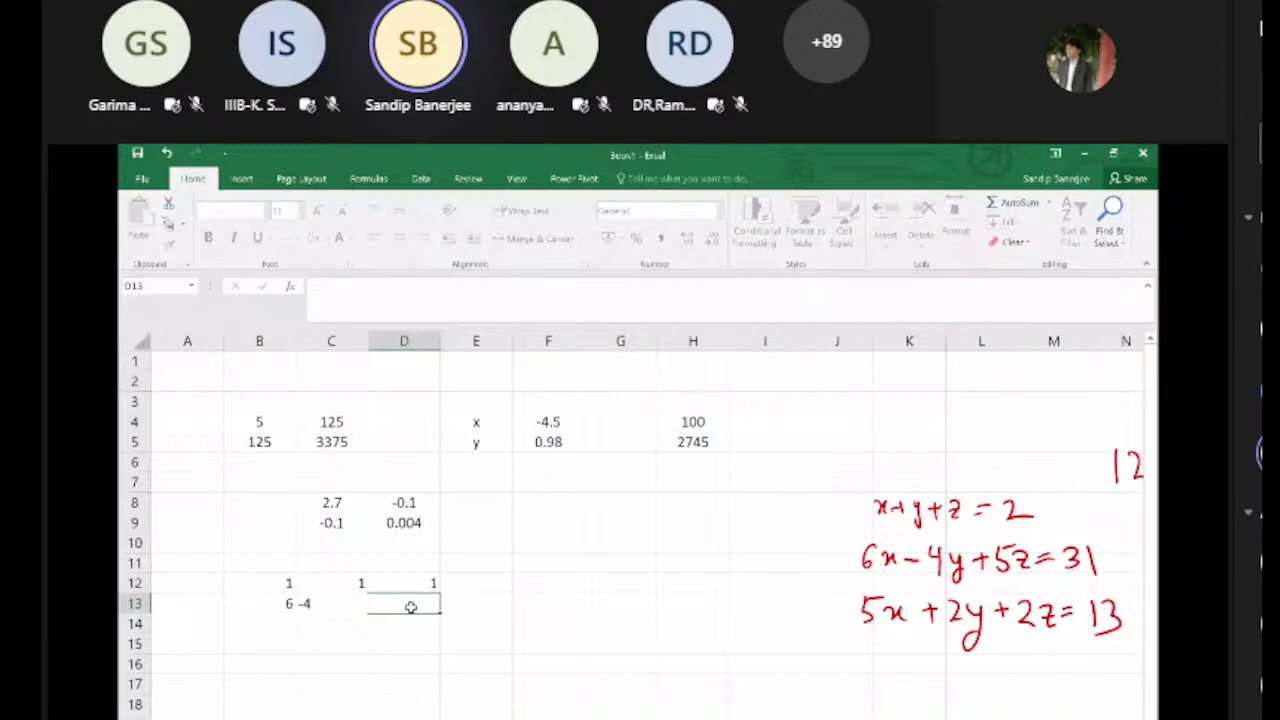
pyautogui.write('5')
pyautogui.click(281, 623)
# Step: Enter the third row 5, 2, 2 and centre the B12:D14 coefficient matrix
pyautogui.write('5')
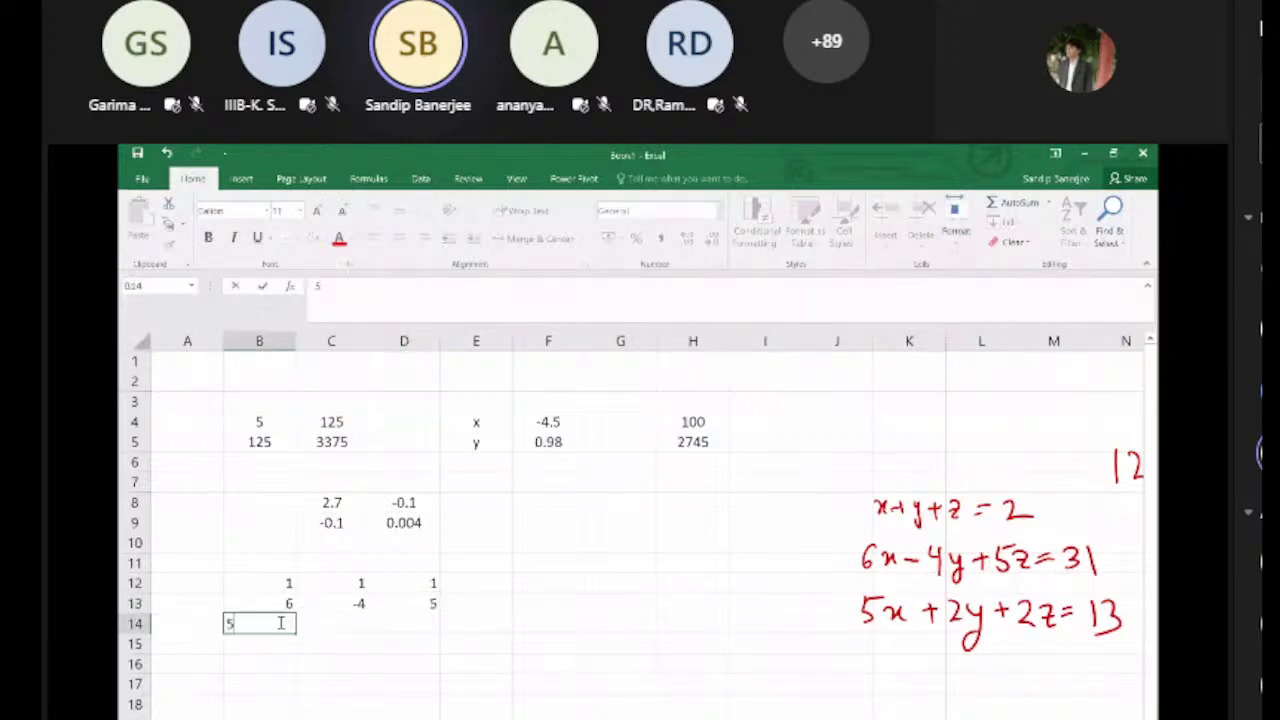
pyautogui.press('Tab')
pyautogui.write('2')
pyautogui.press('Tab')
pyautogui.write('2')
pyautogui.press('Tab')
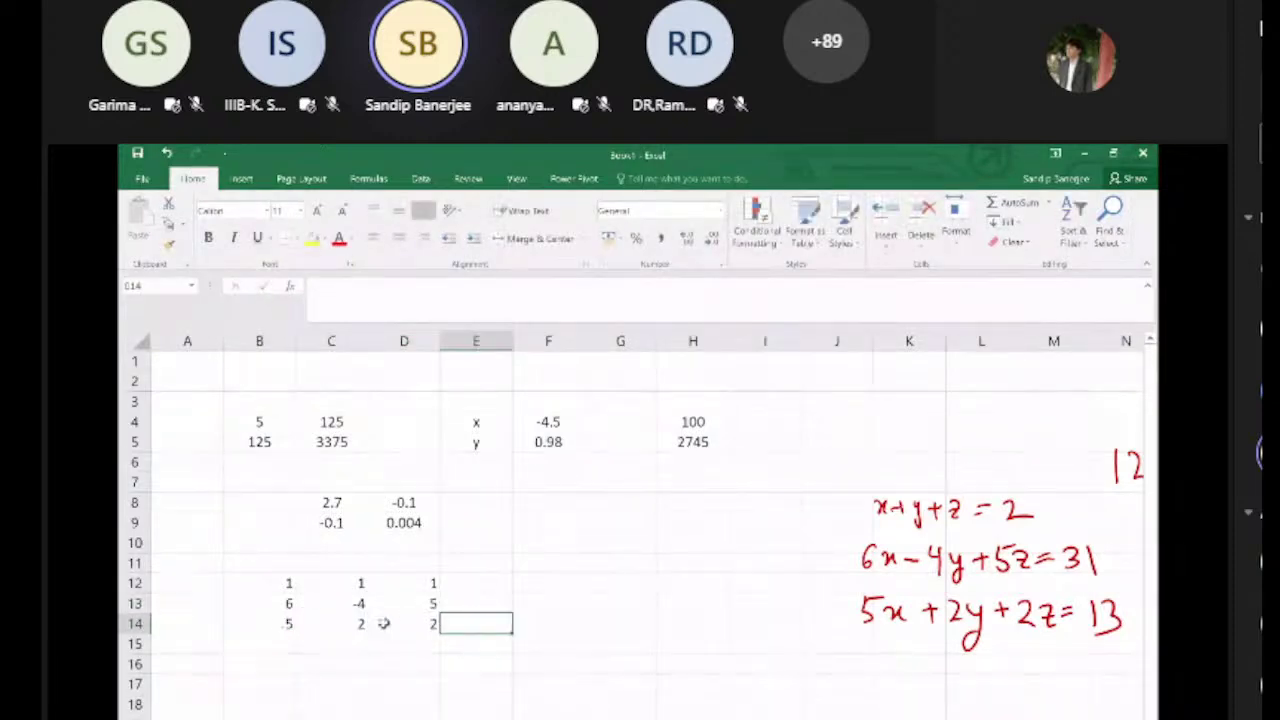
pyautogui.click(260, 581)
pyautogui.moveTo(260, 581); pyautogui.dragTo(435, 625)
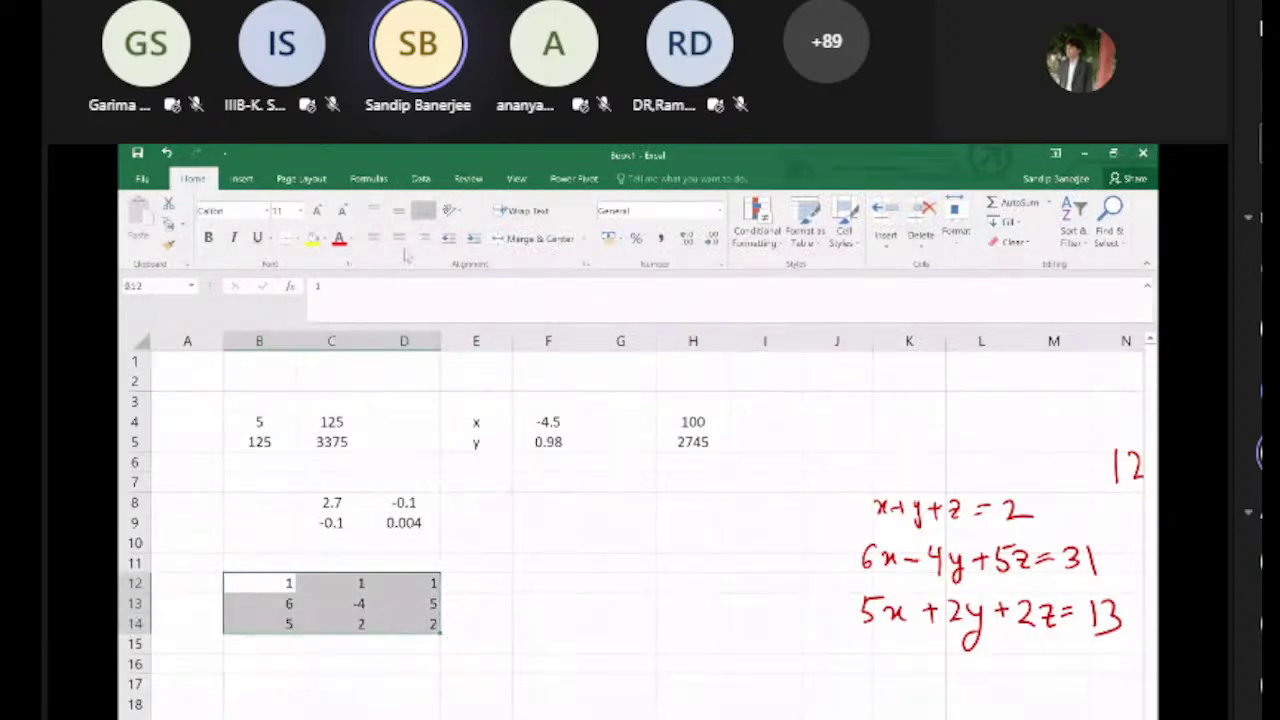
pyautogui.click(400, 244)
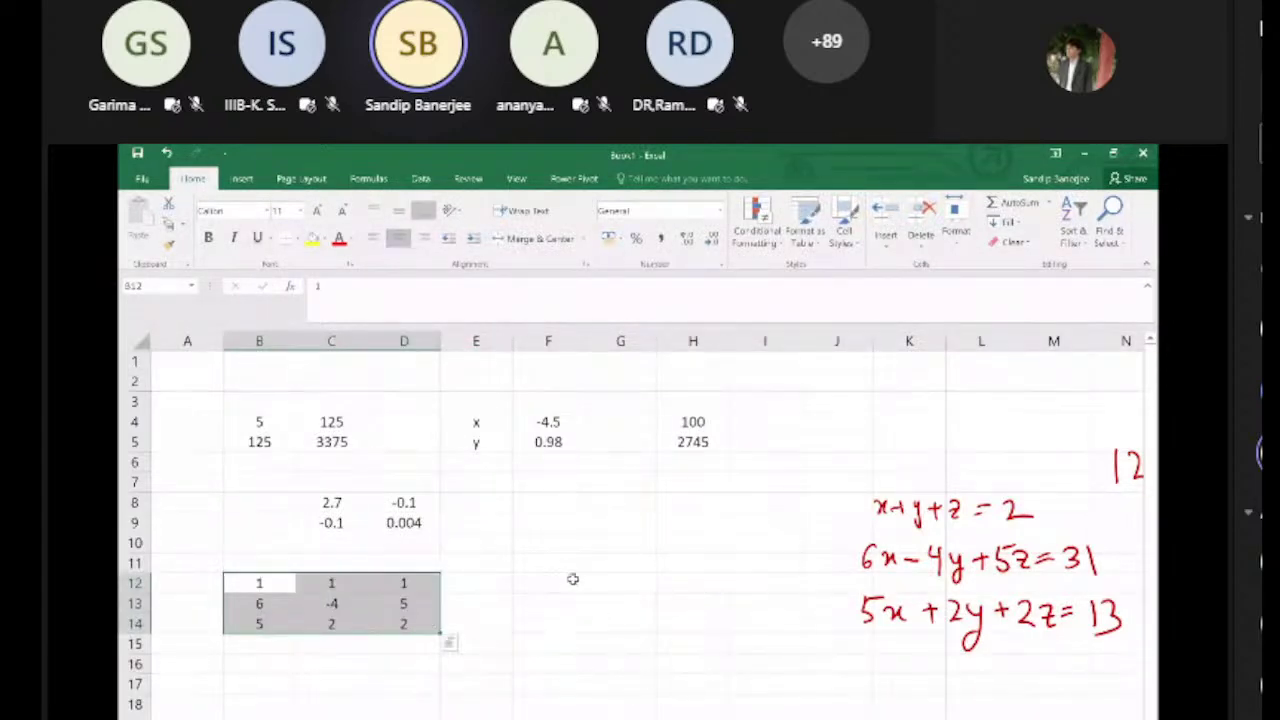
# Step: Enter the right-hand values 2, 31 and 13 in F12:F14
pyautogui.click(561, 580)
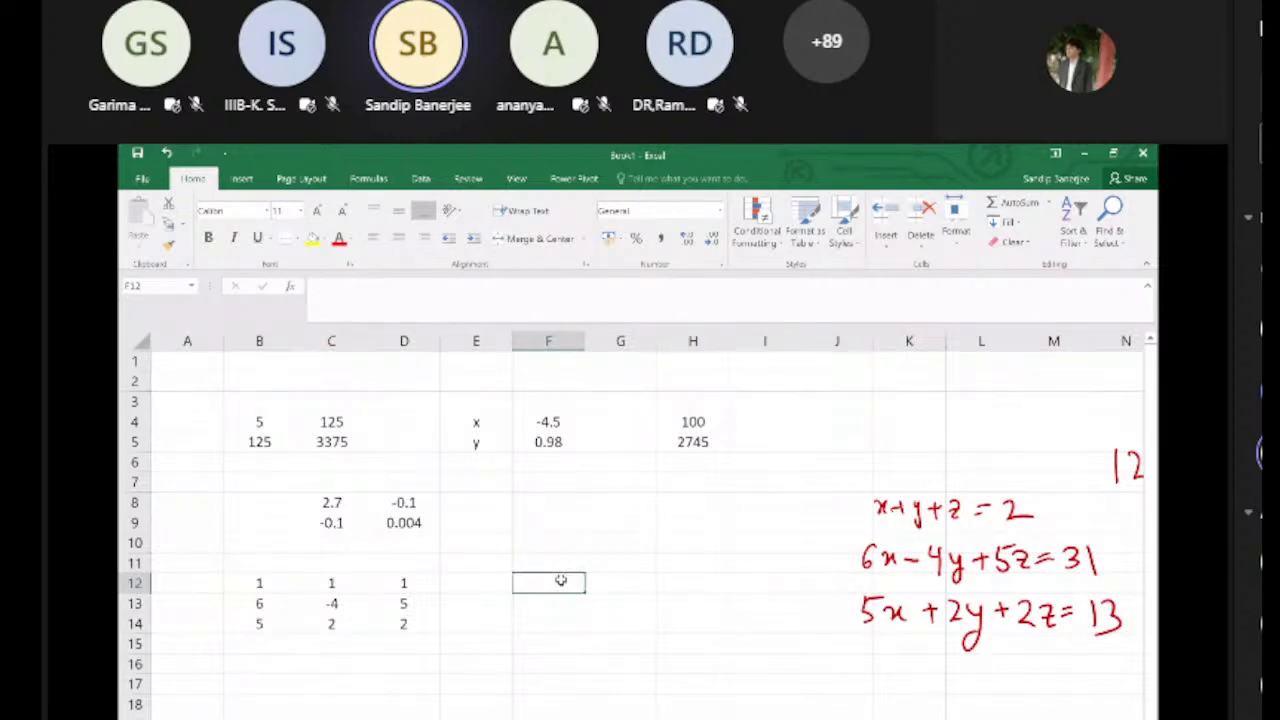
pyautogui.write('2')
pyautogui.press('Return')
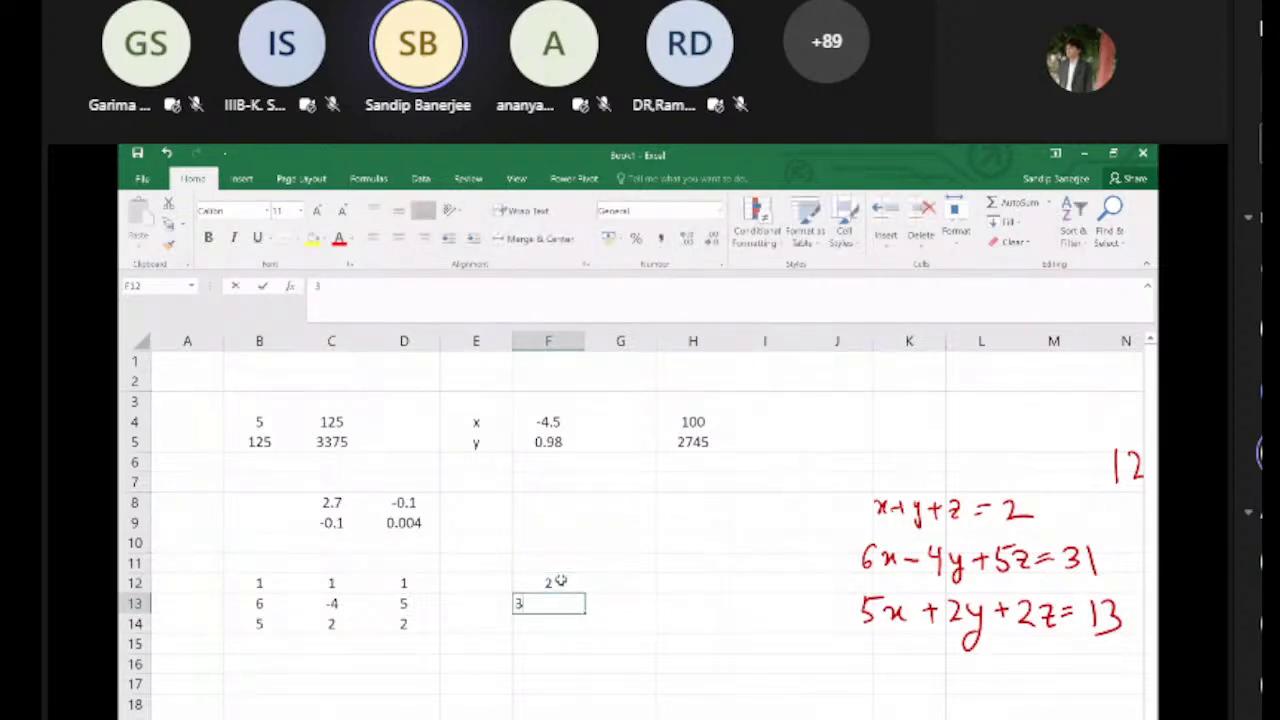
pyautogui.write('31')
pyautogui.press('Return')
pyautogui.write('13')
pyautogui.press('Return')
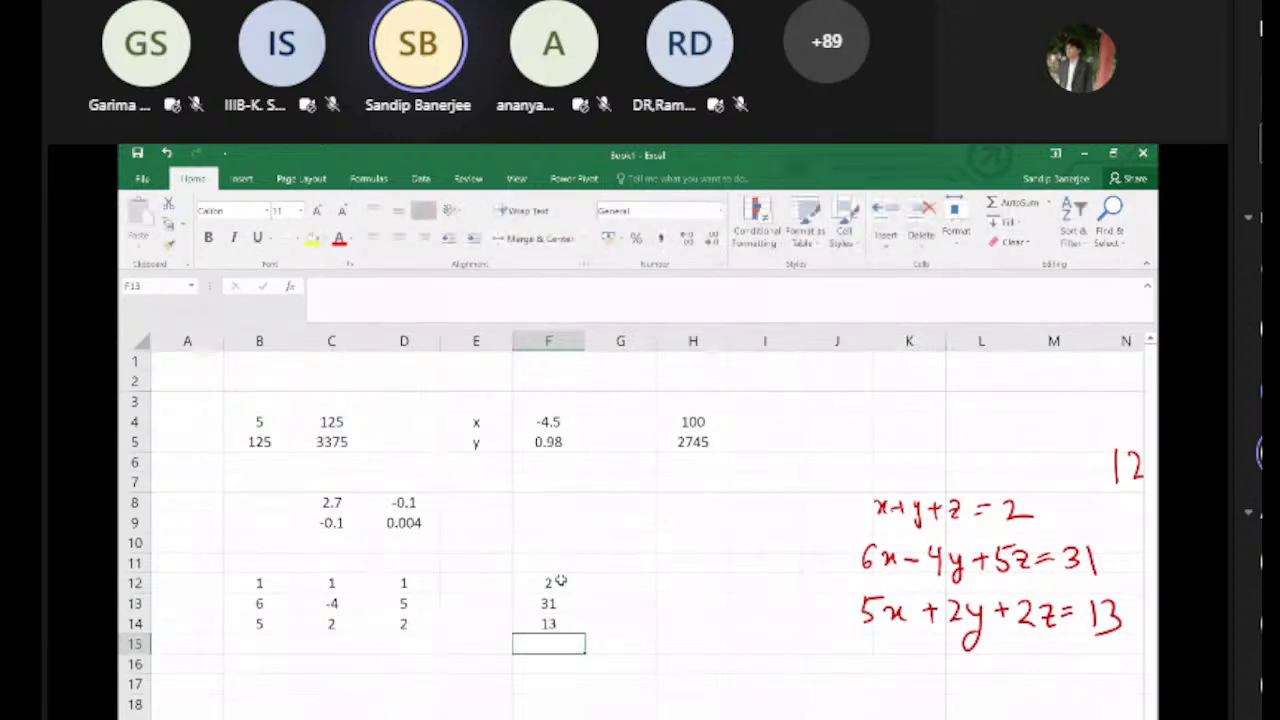
pyautogui.click(645, 664)
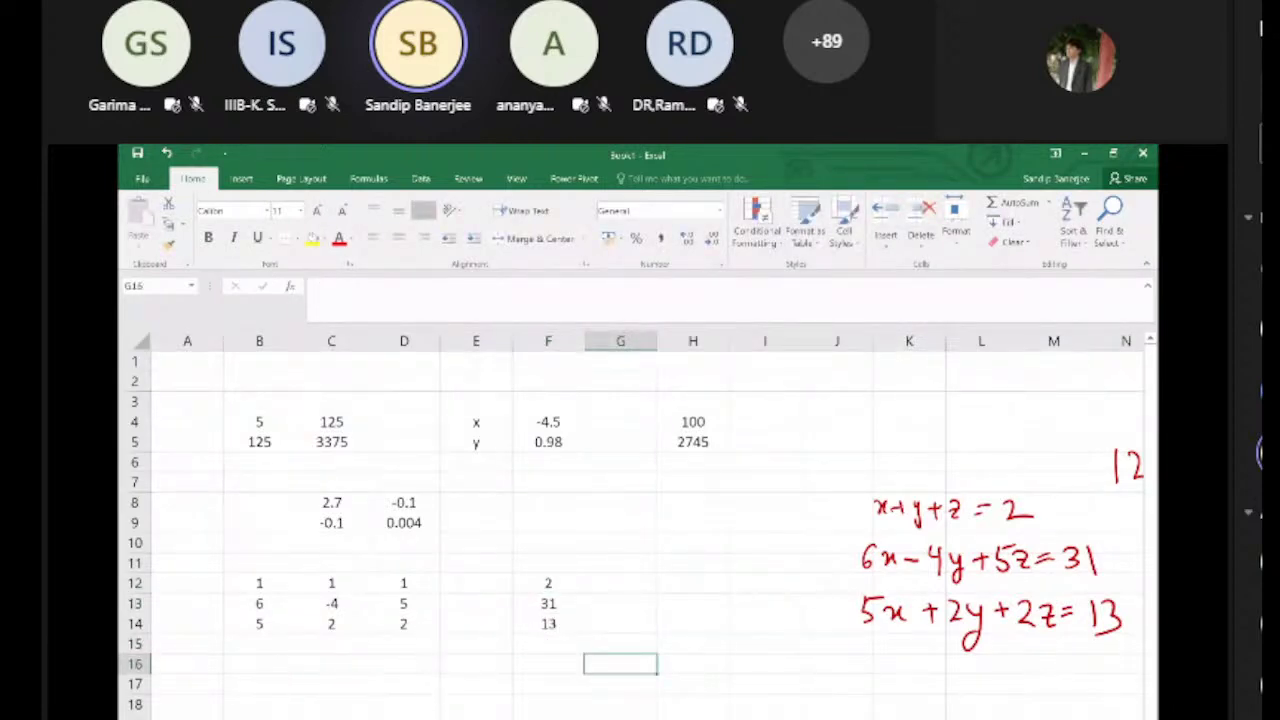
# Step: Type the variable labels x, y, z in E16:E18 and centre them
pyautogui.click(522, 668)
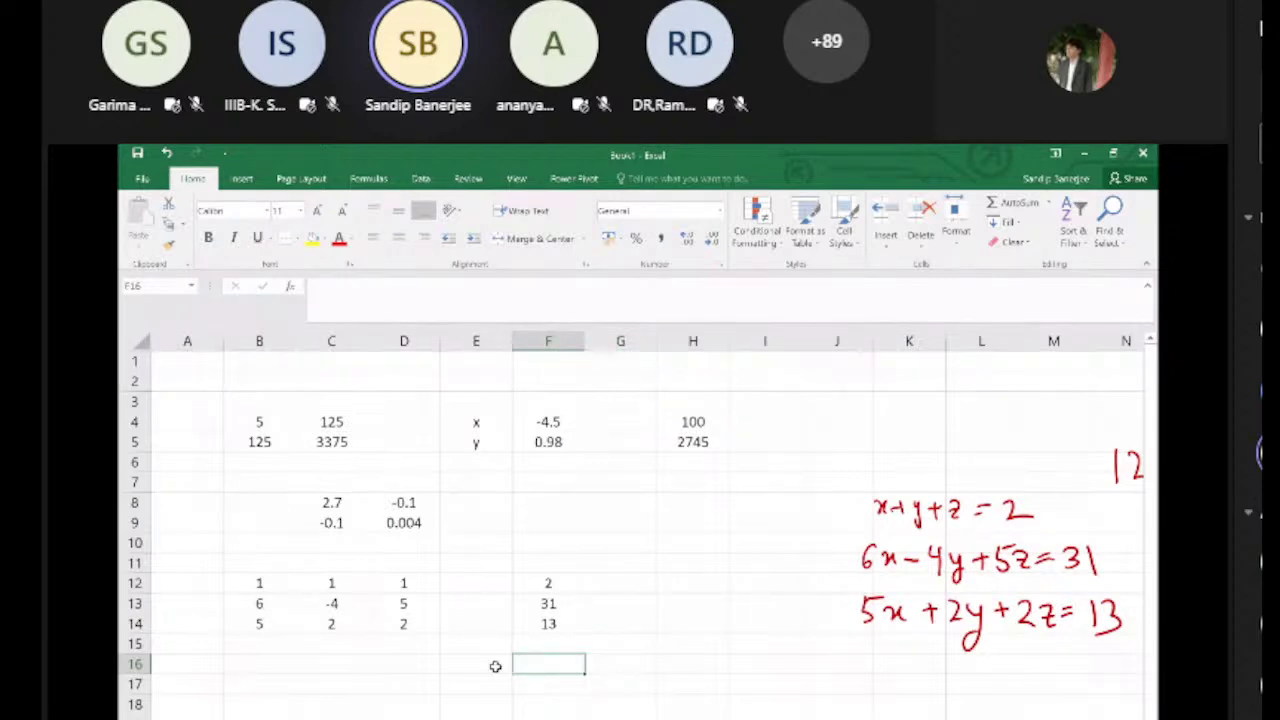
pyautogui.click(494, 666)
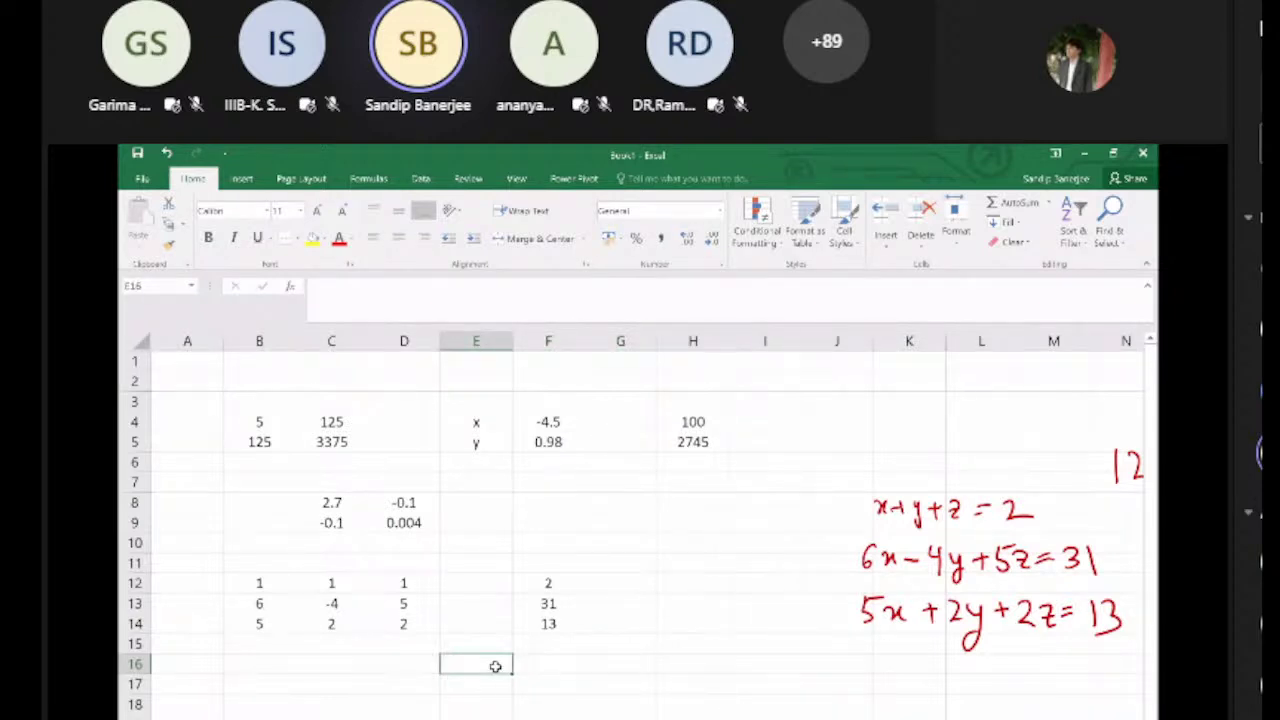
pyautogui.write('x')
pyautogui.press('Return')
pyautogui.write('y')
pyautogui.press('Return')
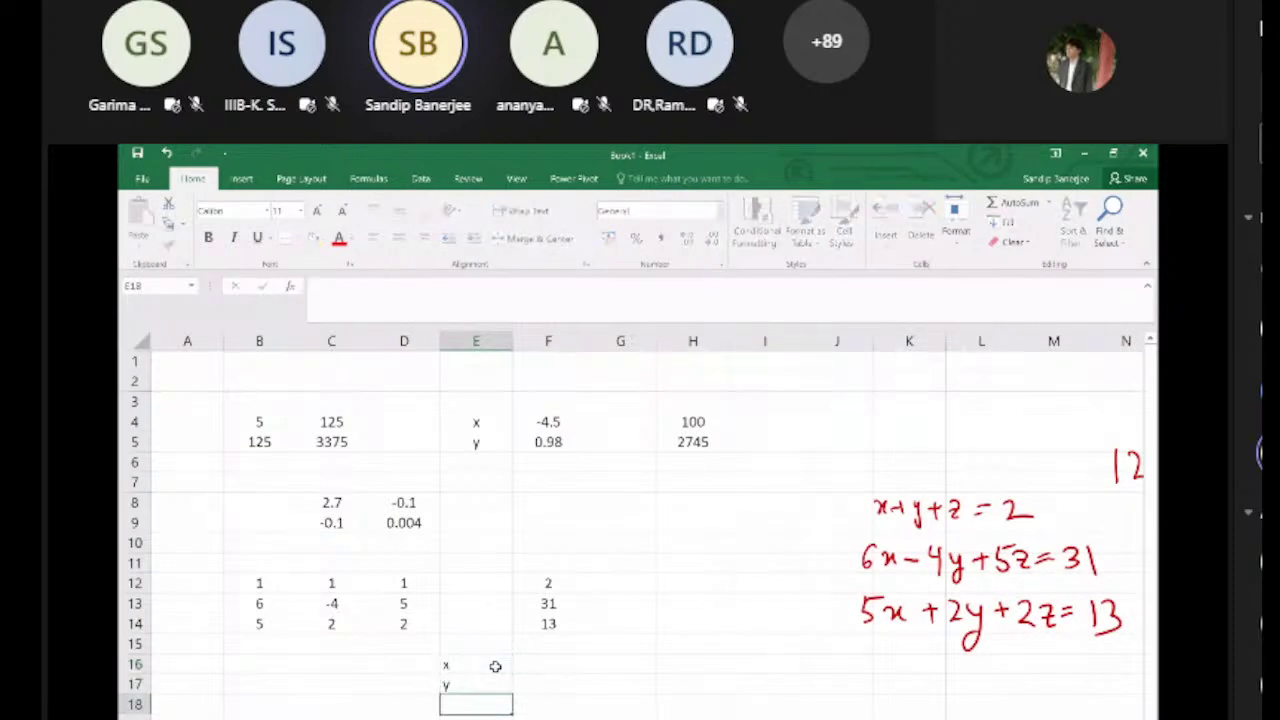
pyautogui.write('z')
pyautogui.press('Return')
pyautogui.moveTo(494, 666); pyautogui.dragTo(500, 700)
pyautogui.click(398, 238)
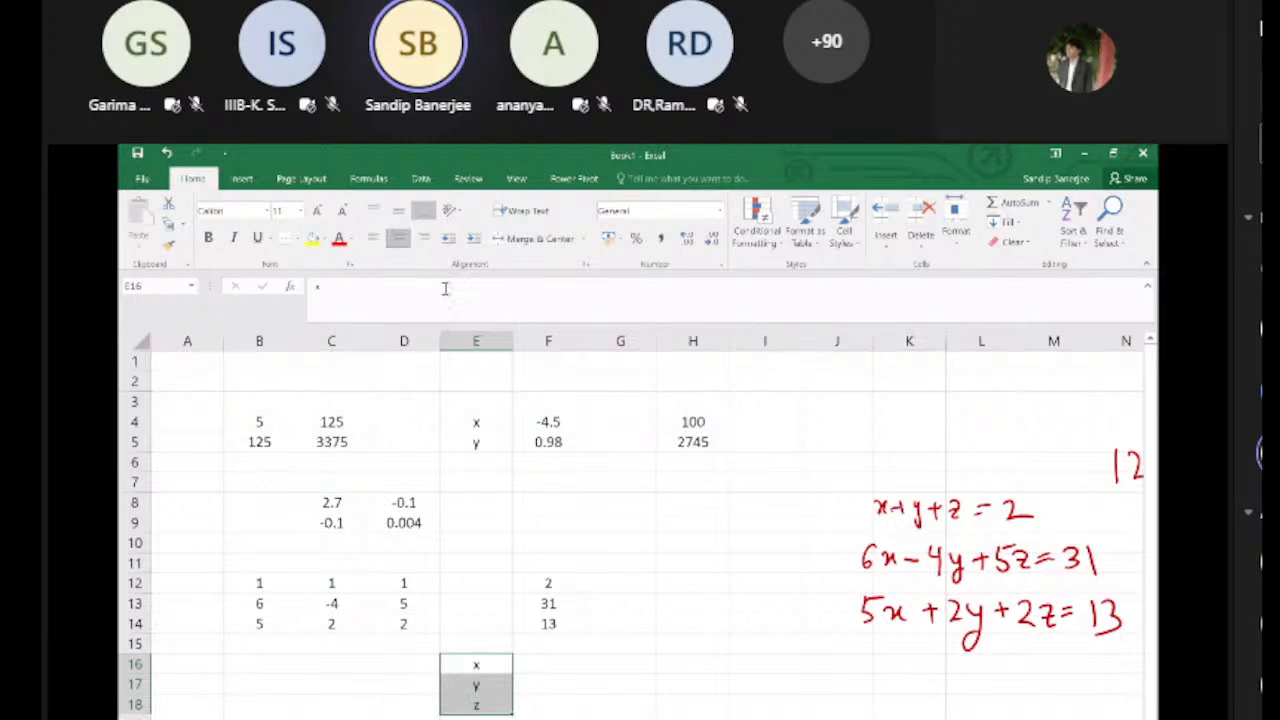
pyautogui.click(688, 645)
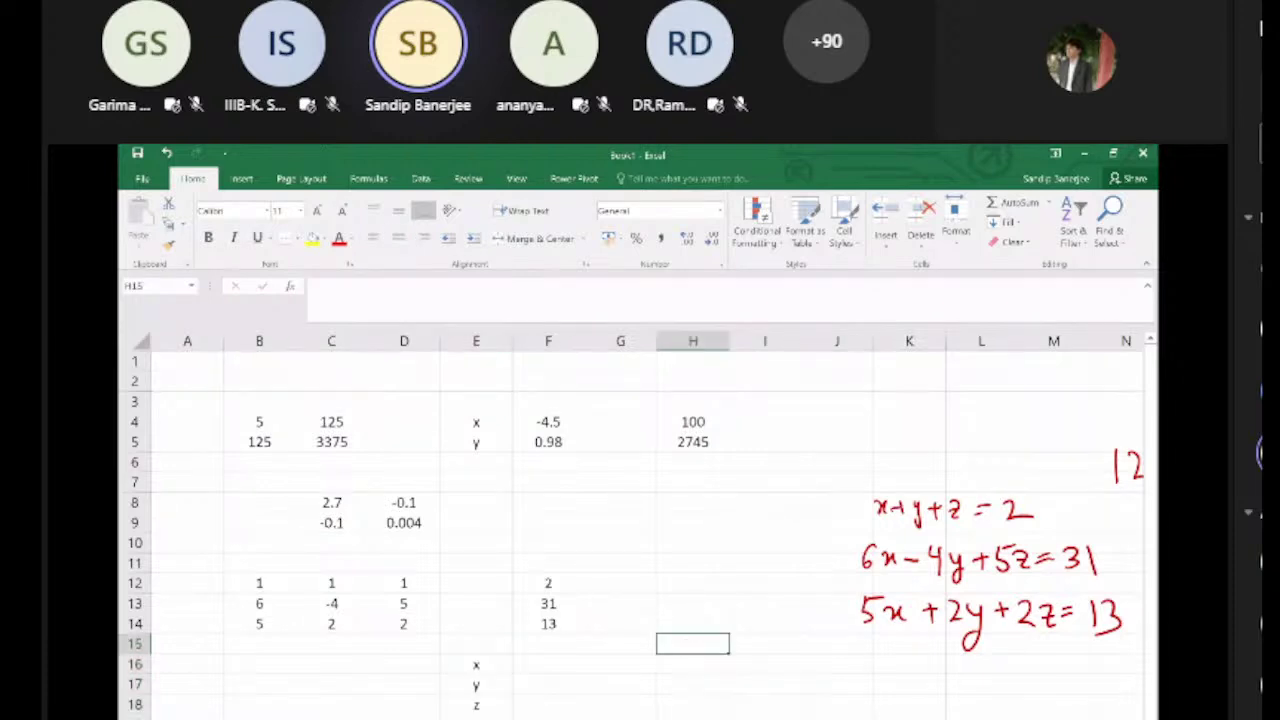
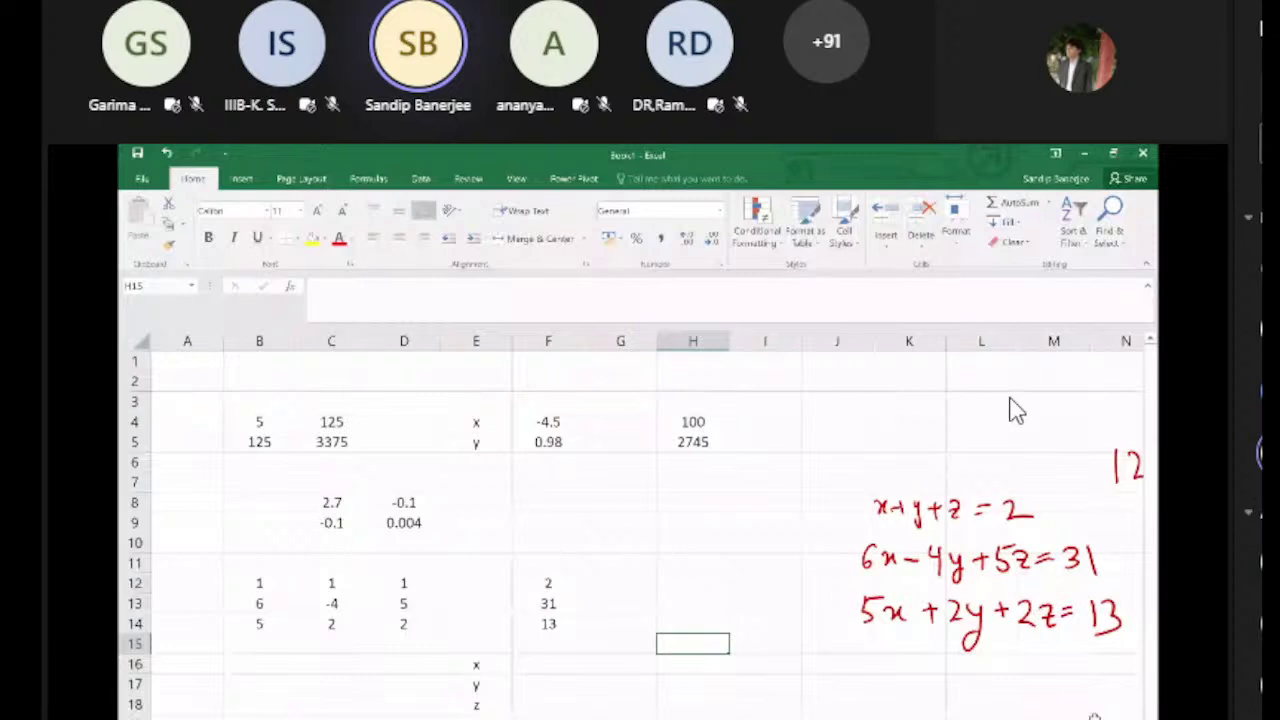
# Step: Select the 3×3 block B16:D18 as the output range for the inverse matrix
pyautogui.moveTo(269, 662); pyautogui.dragTo(404, 704)
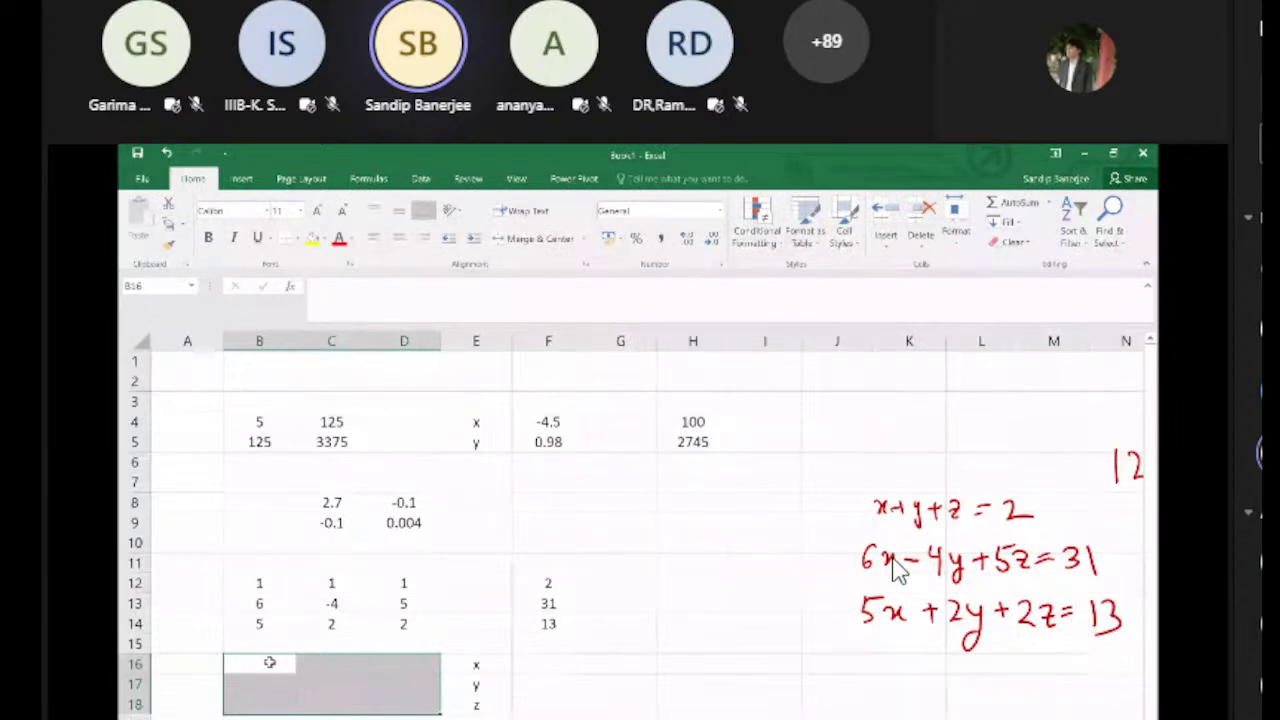
# Step: Enter =MINVERSE(B12:D14) in B16:D18 as an array formula
pyautogui.write('=')
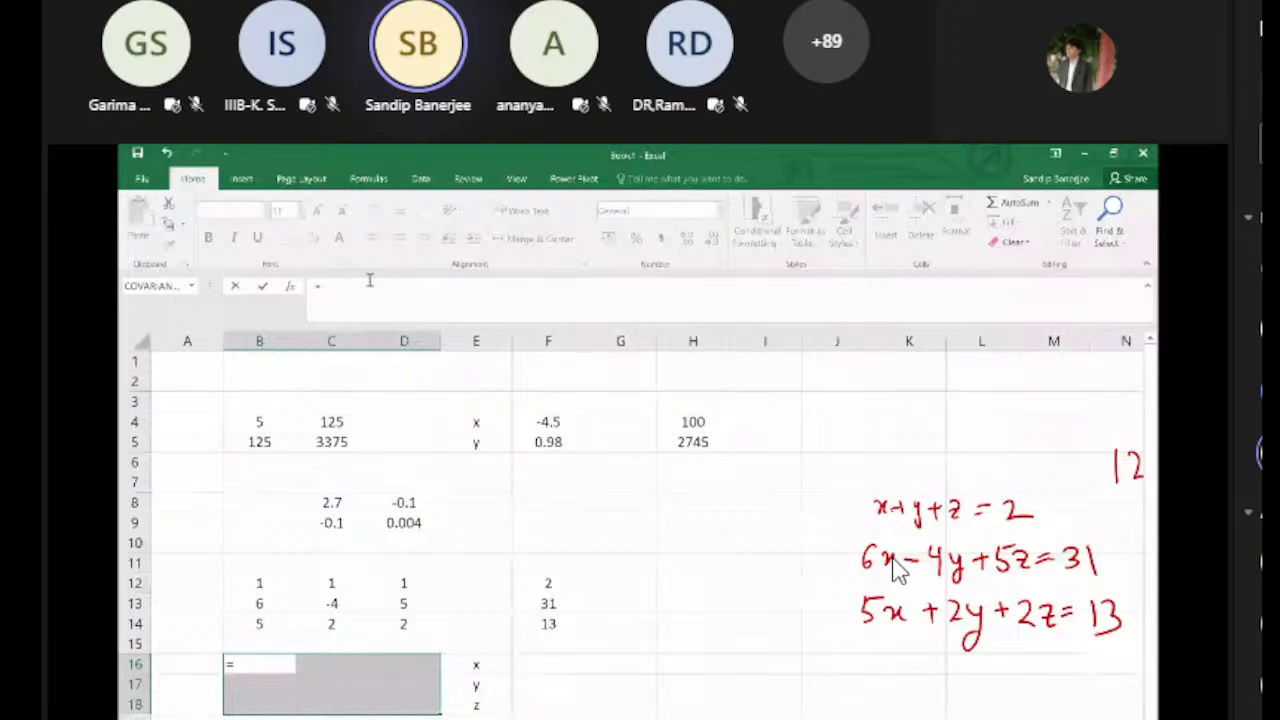
pyautogui.write('MINVERSE(')
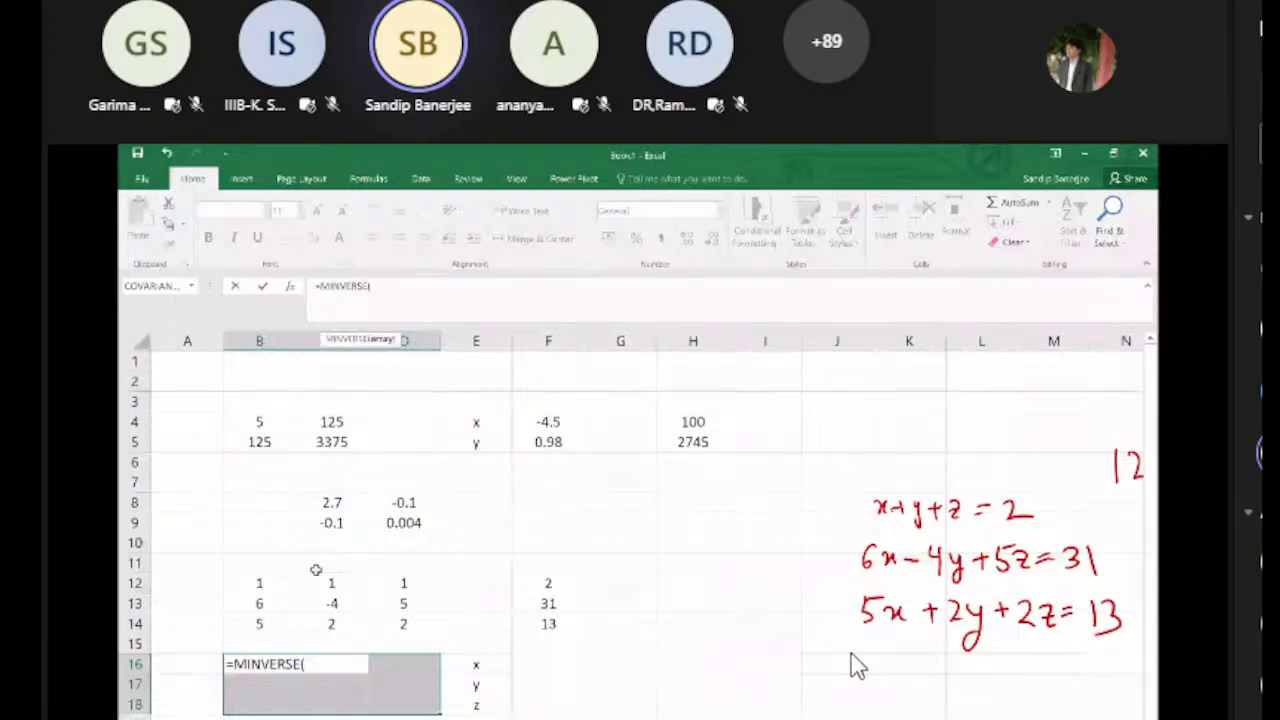
pyautogui.moveTo(262, 584); pyautogui.dragTo(385, 622)
pyautogui.write(')')
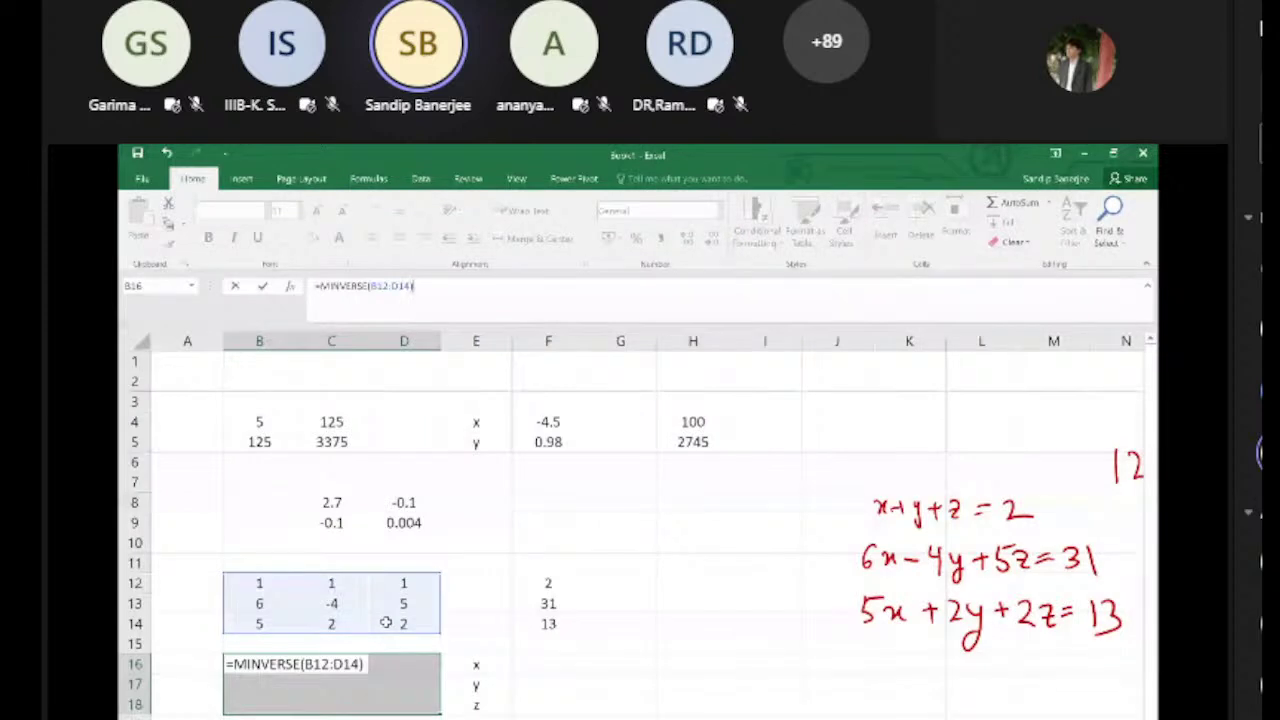
pyautogui.hotkey('ctrl', 'shift', 'Return')
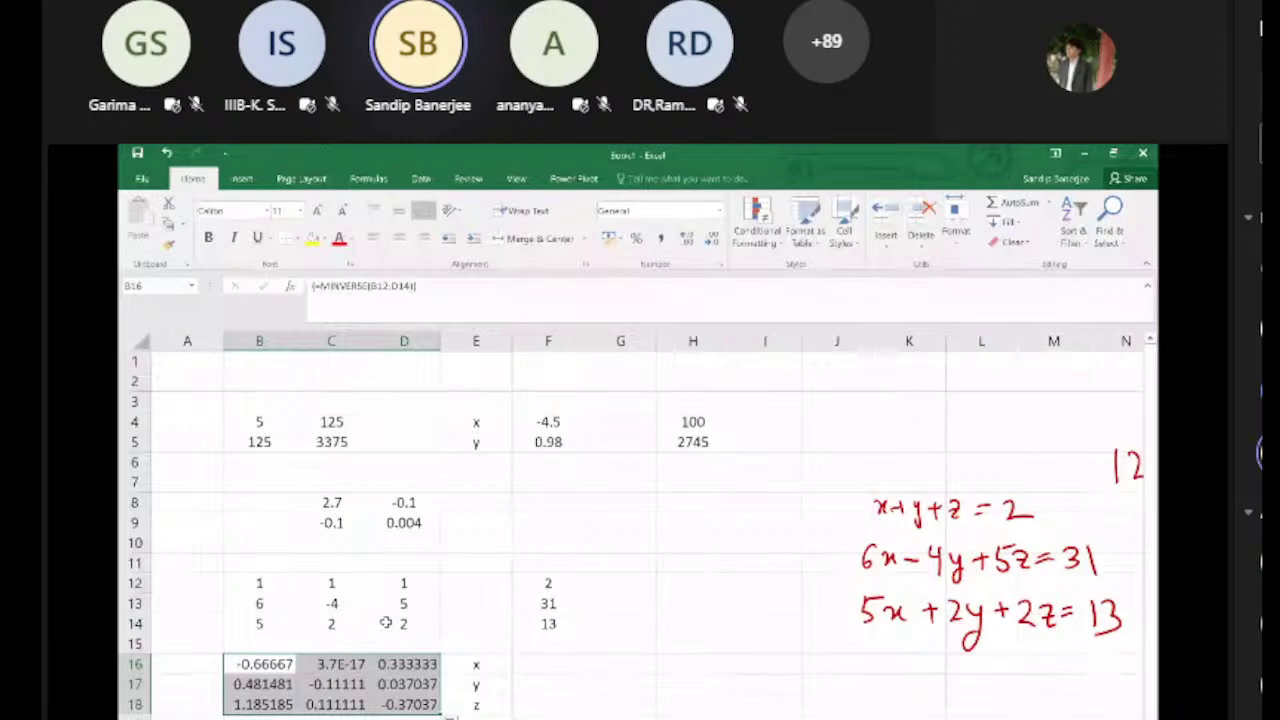
# Step: Select F16:F18 and start an MMULT formula with the inverse B16:D18 as first array
pyautogui.click(624, 667)
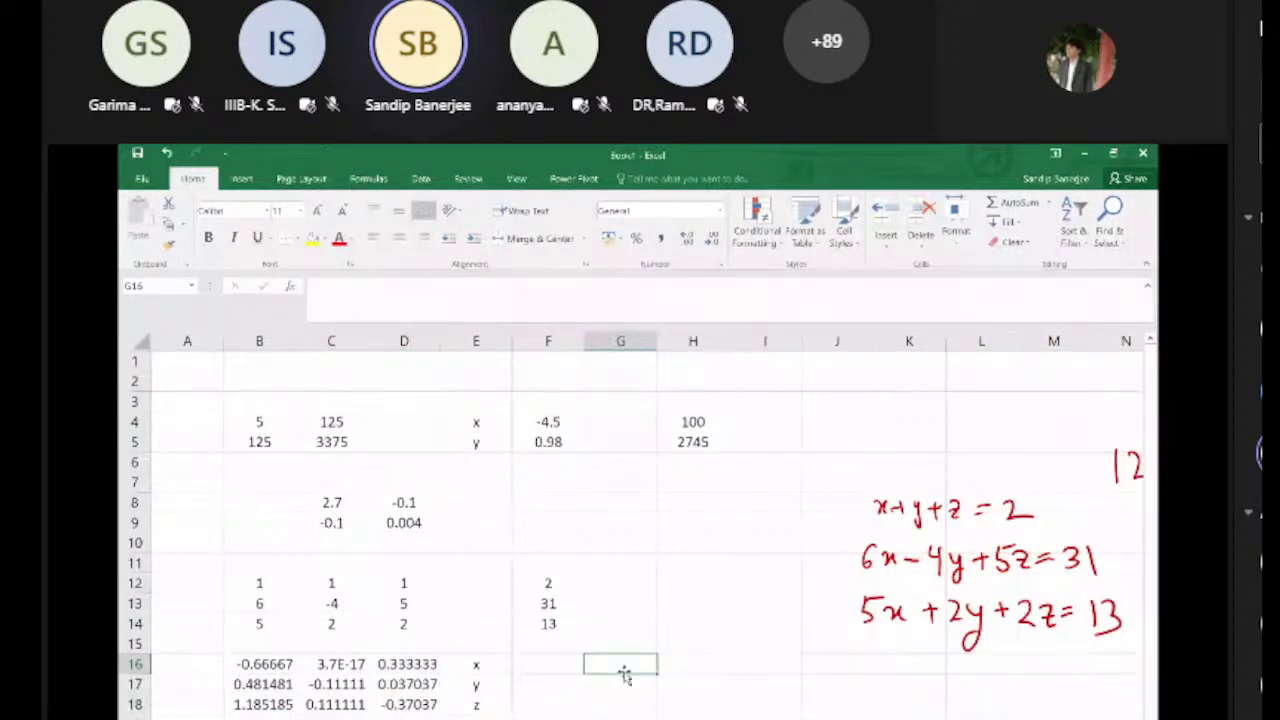
pyautogui.click(557, 665)
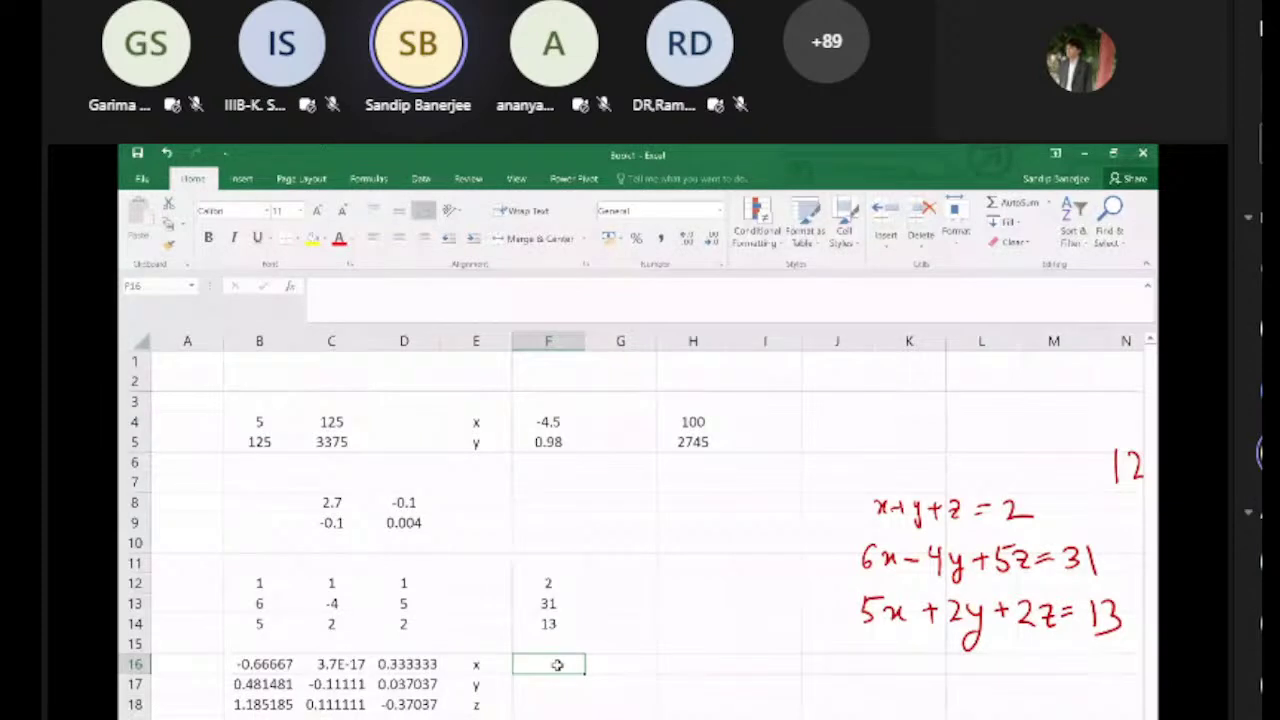
pyautogui.hotkey('shift', 'Down')
pyautogui.hotkey('shift', 'Down')
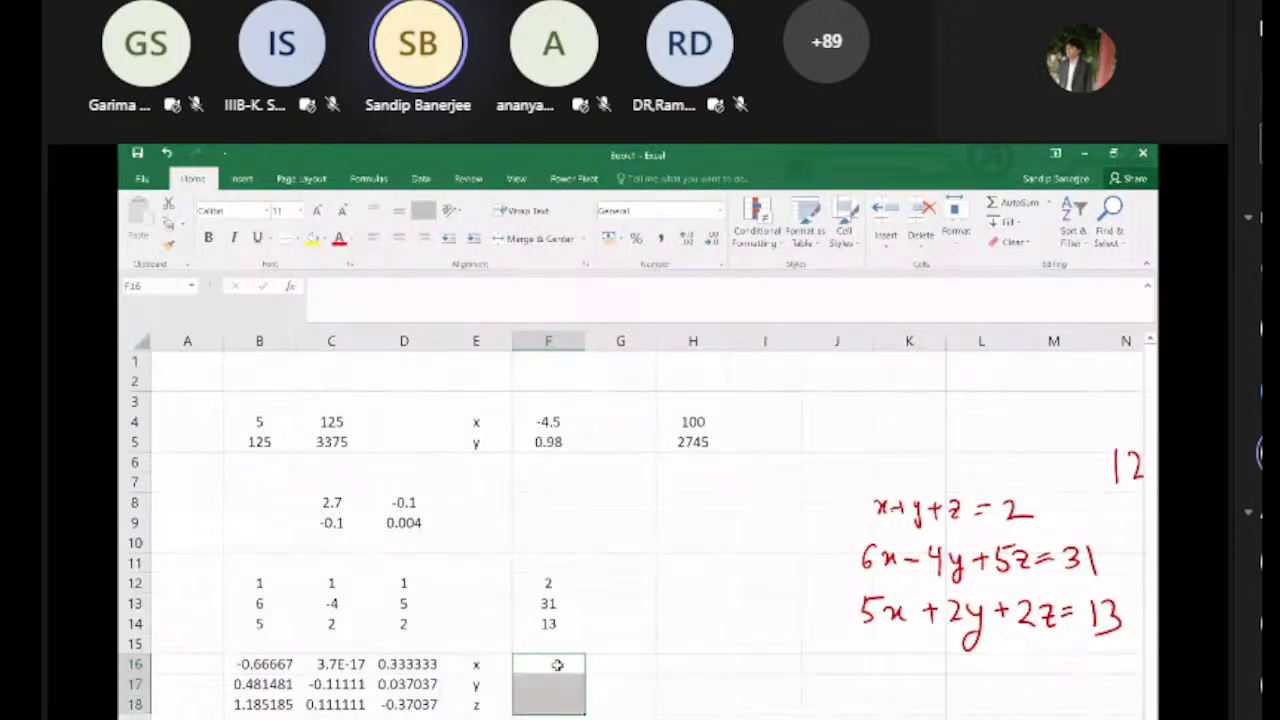
pyautogui.write('=')
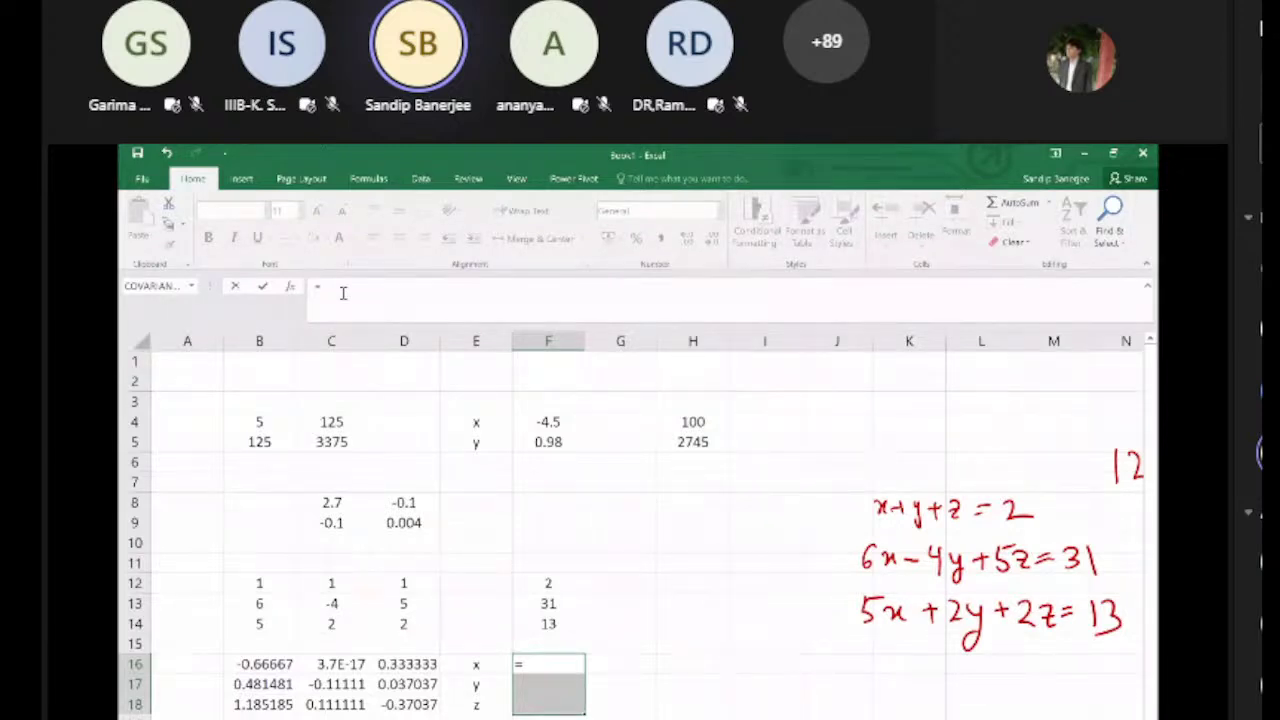
pyautogui.write('MM')
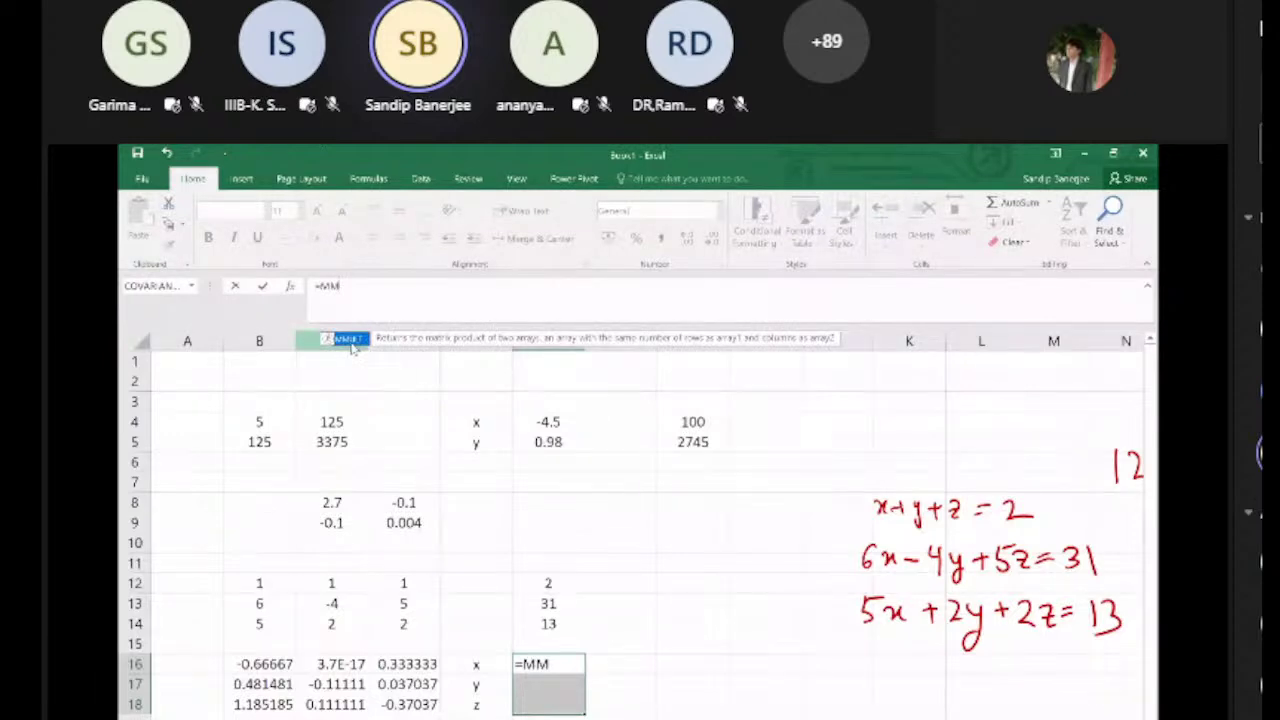
pyautogui.doubleClick(345, 339)
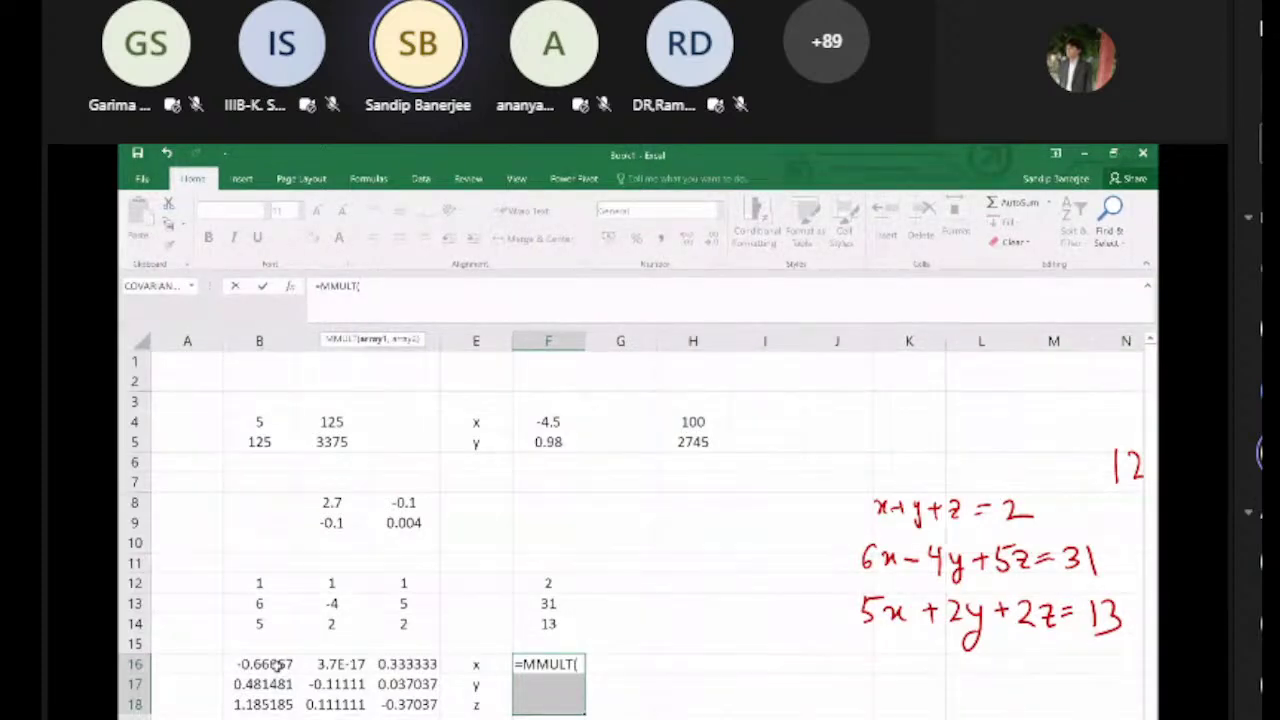
pyautogui.moveTo(278, 664); pyautogui.dragTo(381, 676)
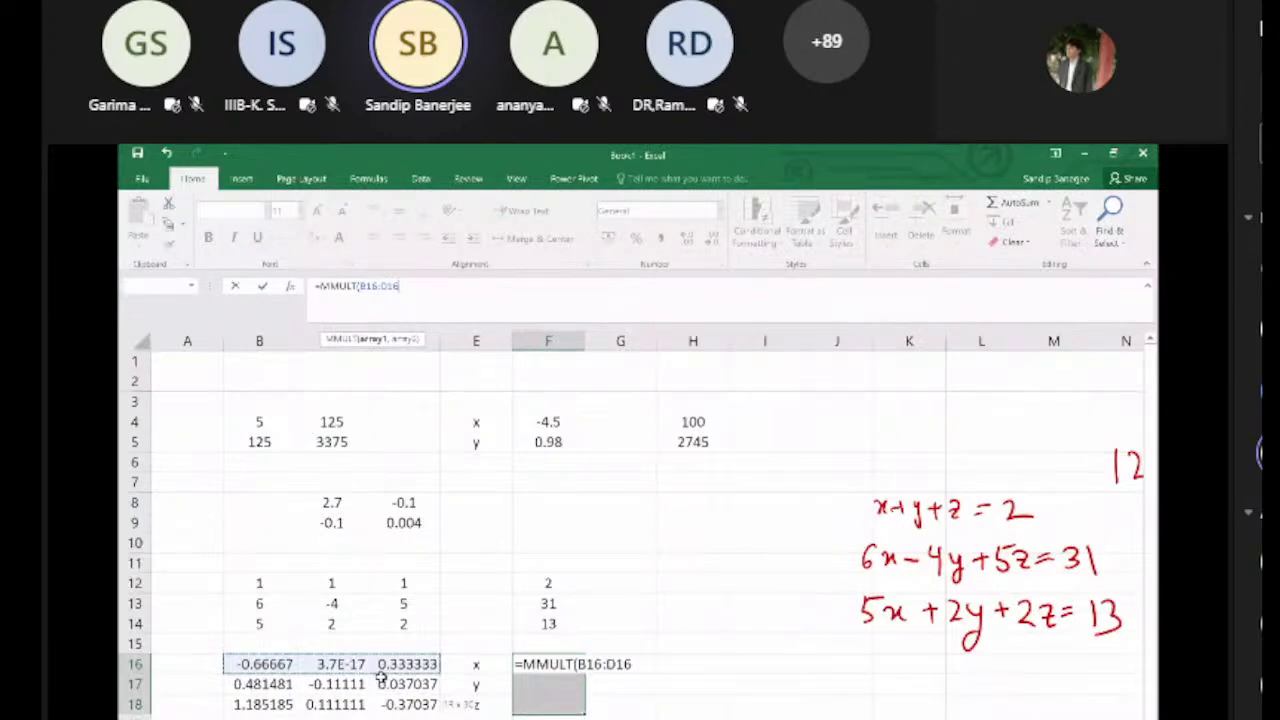
pyautogui.moveTo(381, 674); pyautogui.dragTo(398, 704)
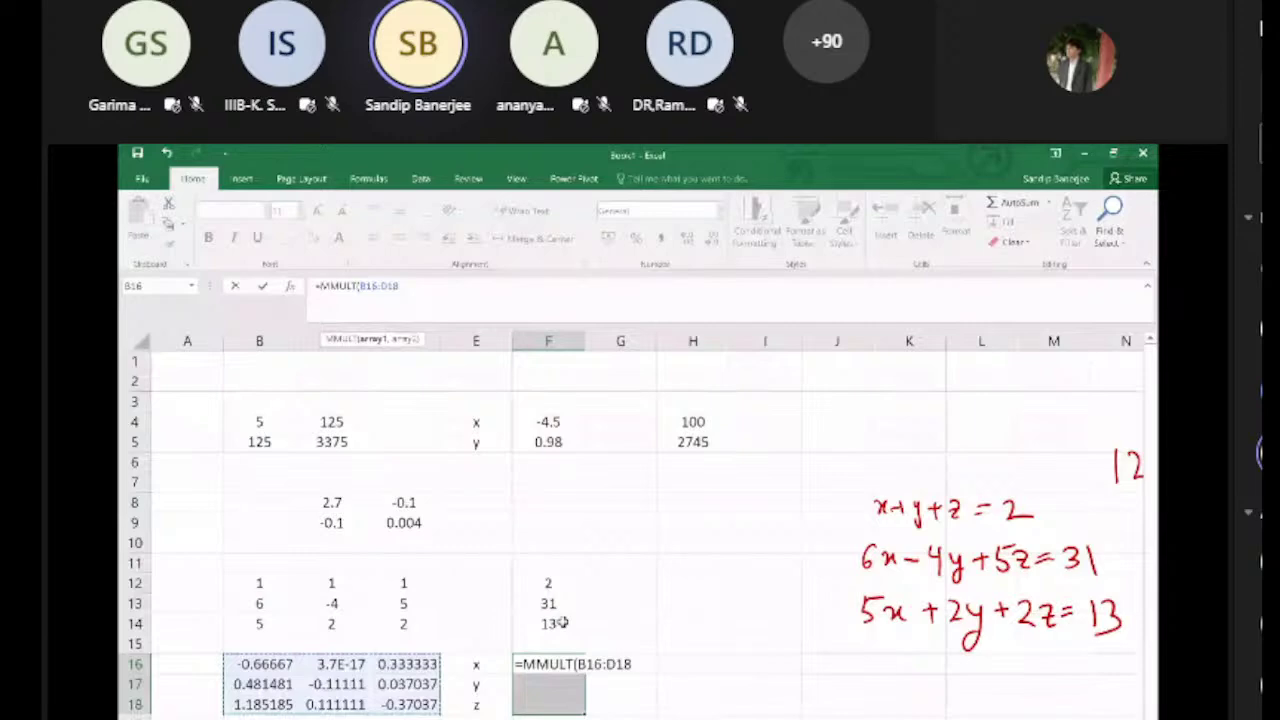
pyautogui.hotkey('ctrl', 'shift', 'Return')
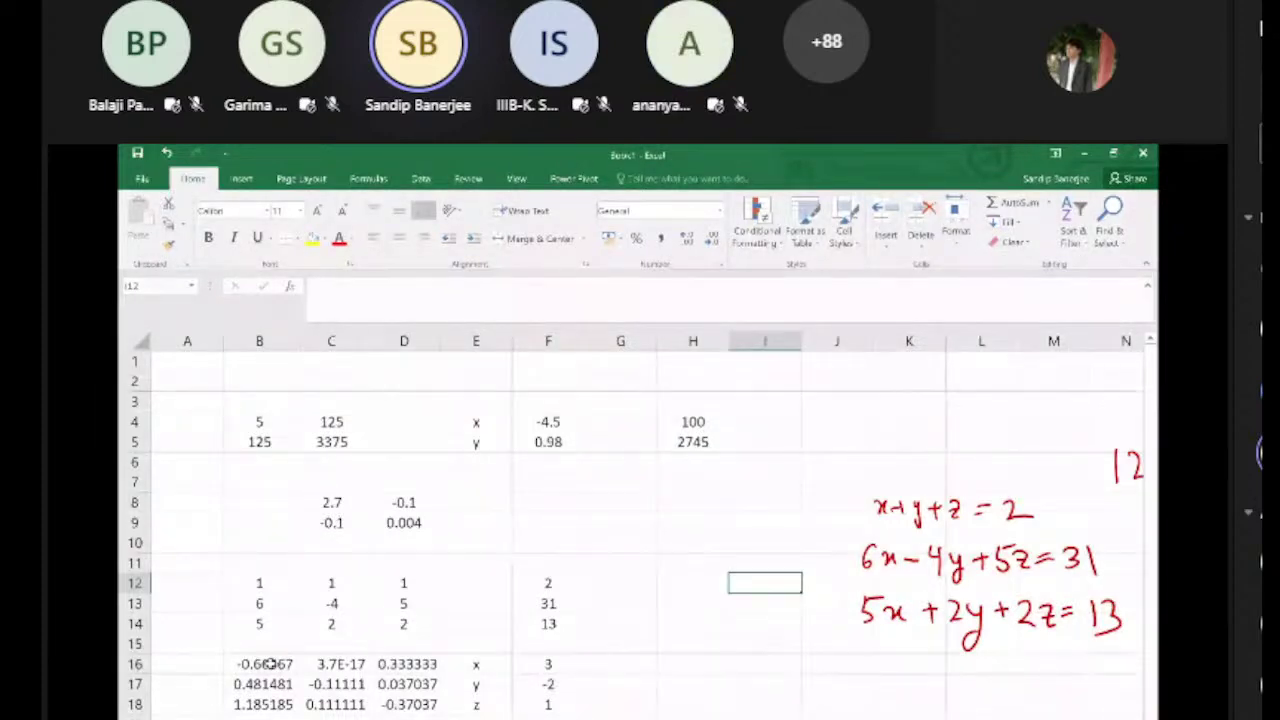
# Step: Select the inverse matrix results in B16:D18 so they can be cleared
pyautogui.moveTo(270, 663); pyautogui.dragTo(432, 705)
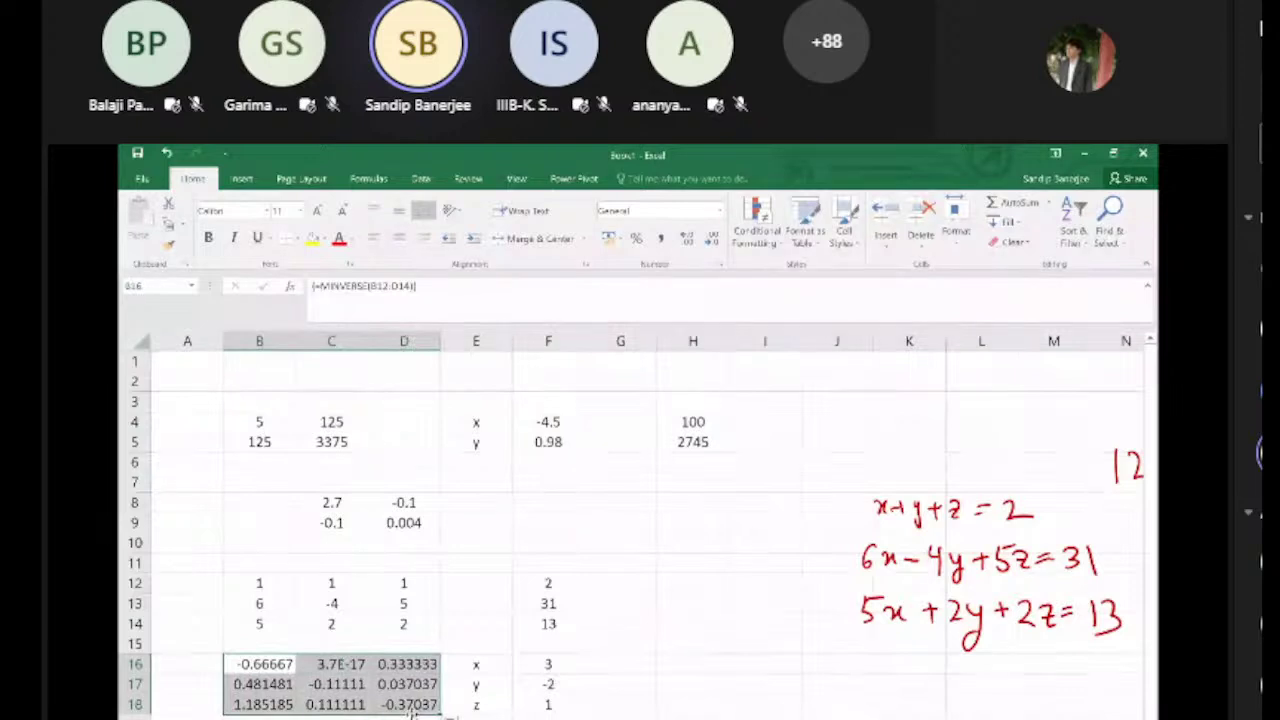
# Step: Clear the inverse values in B16:D18 and the #VALUE! results in F16:F18
pyautogui.press('Delete')
pyautogui.moveTo(548, 664); pyautogui.dragTo(565, 704)
pyautogui.press('Delete')
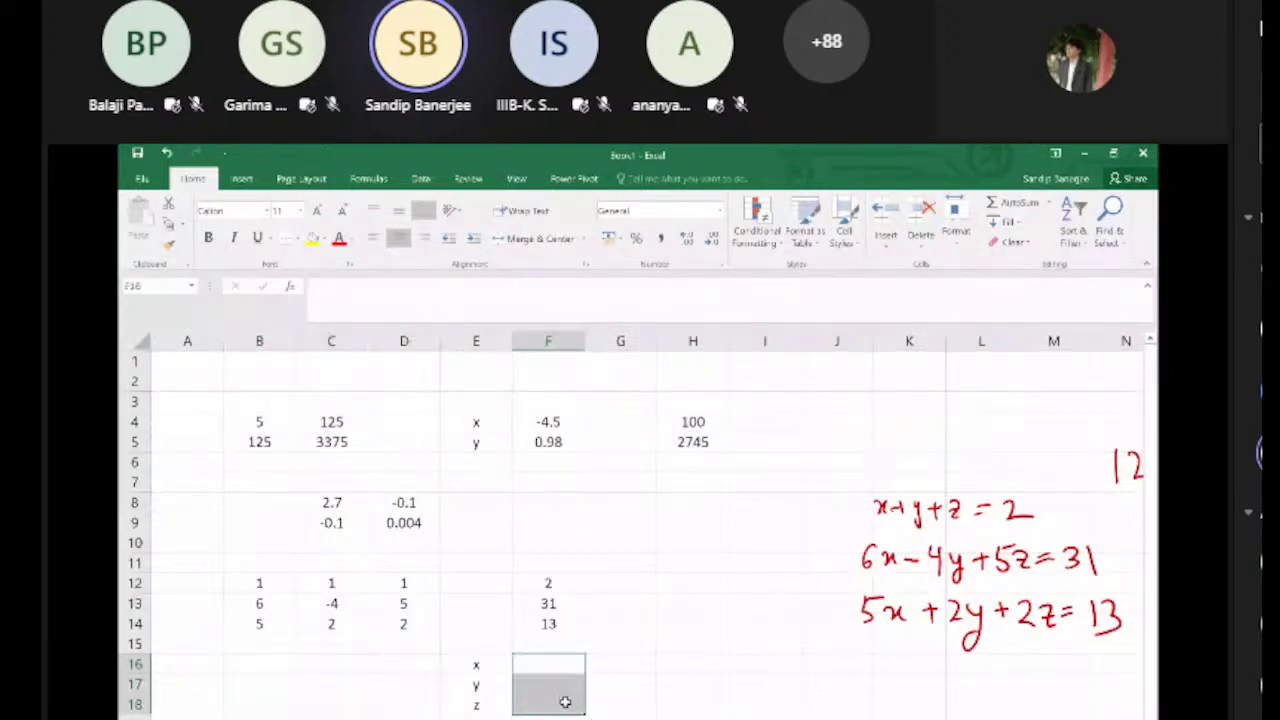
# Step: Label A13 as a centred 'A' and A17 as 'A^(-1)', then select B16:D16
pyautogui.click(189, 603)
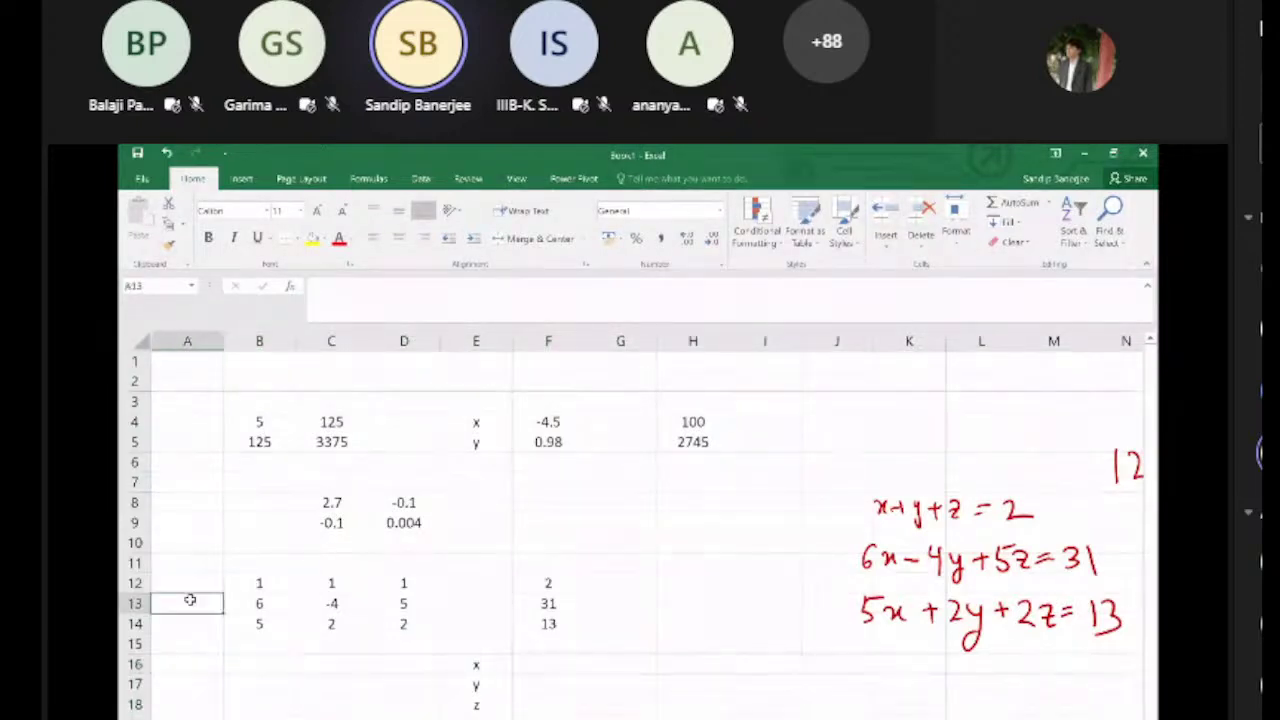
pyautogui.write('A')
pyautogui.click(398, 238)
pyautogui.click(264, 582)
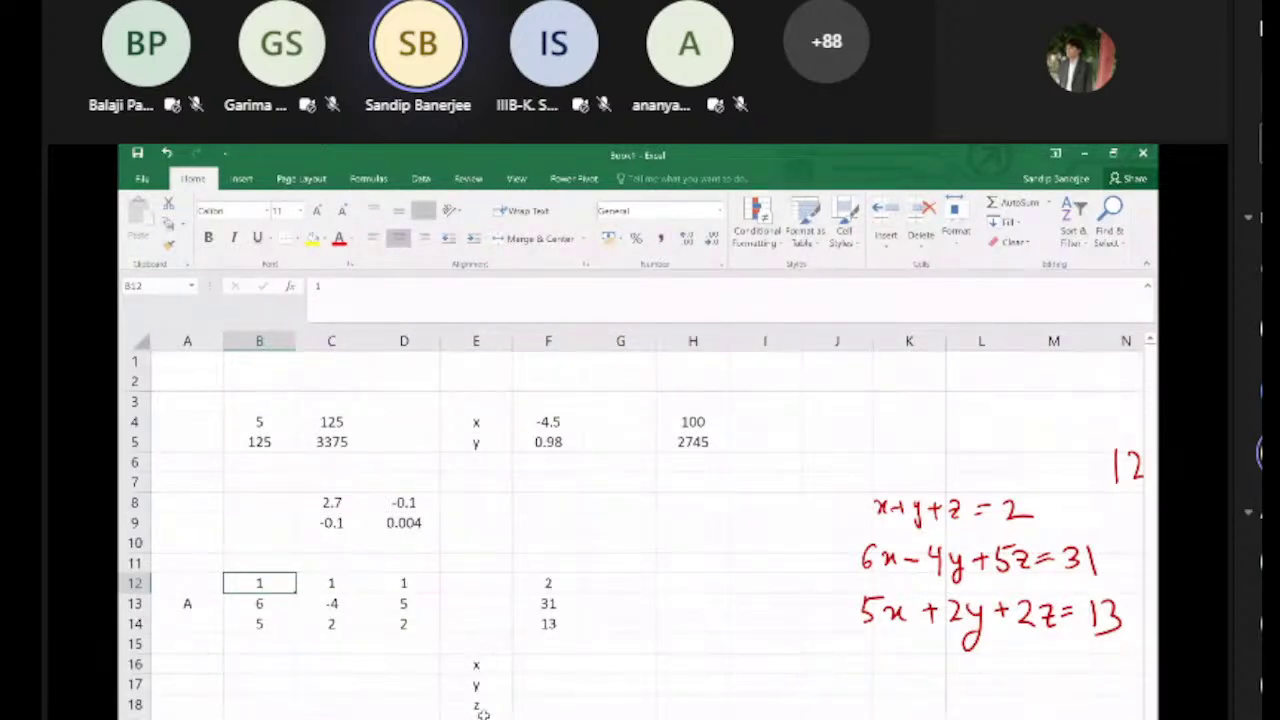
pyautogui.click(185, 684)
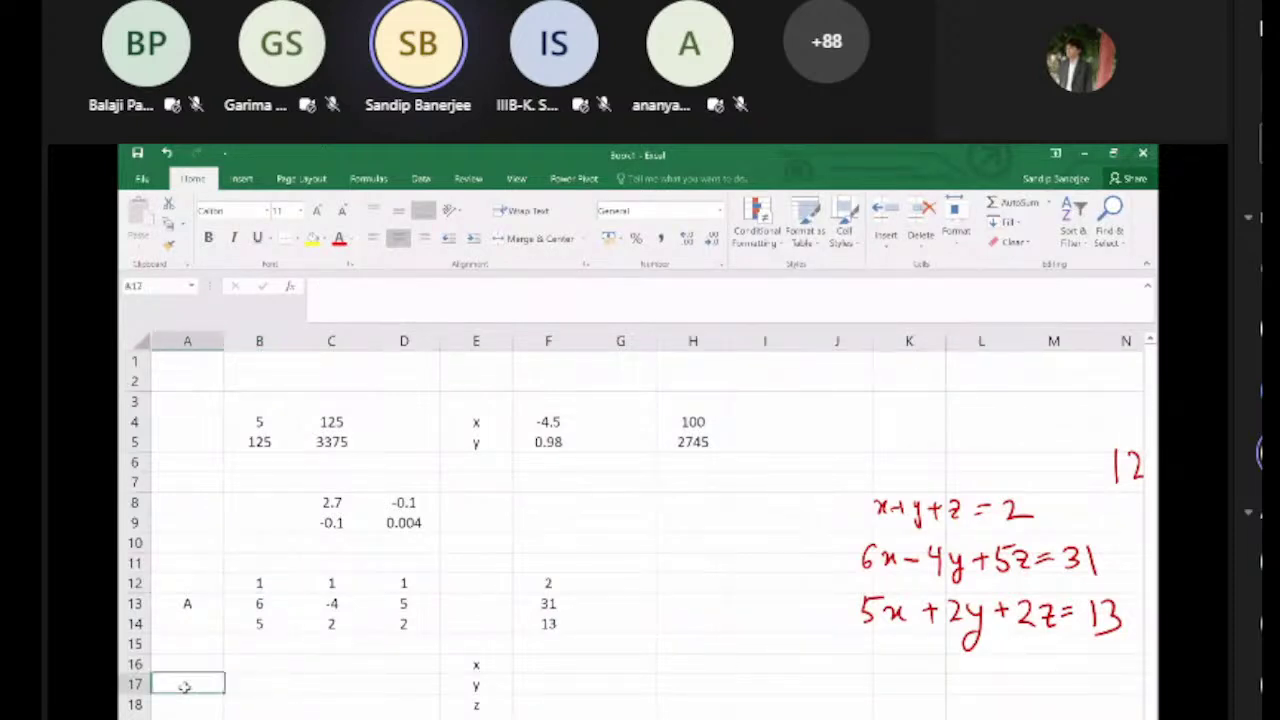
pyautogui.write('A')
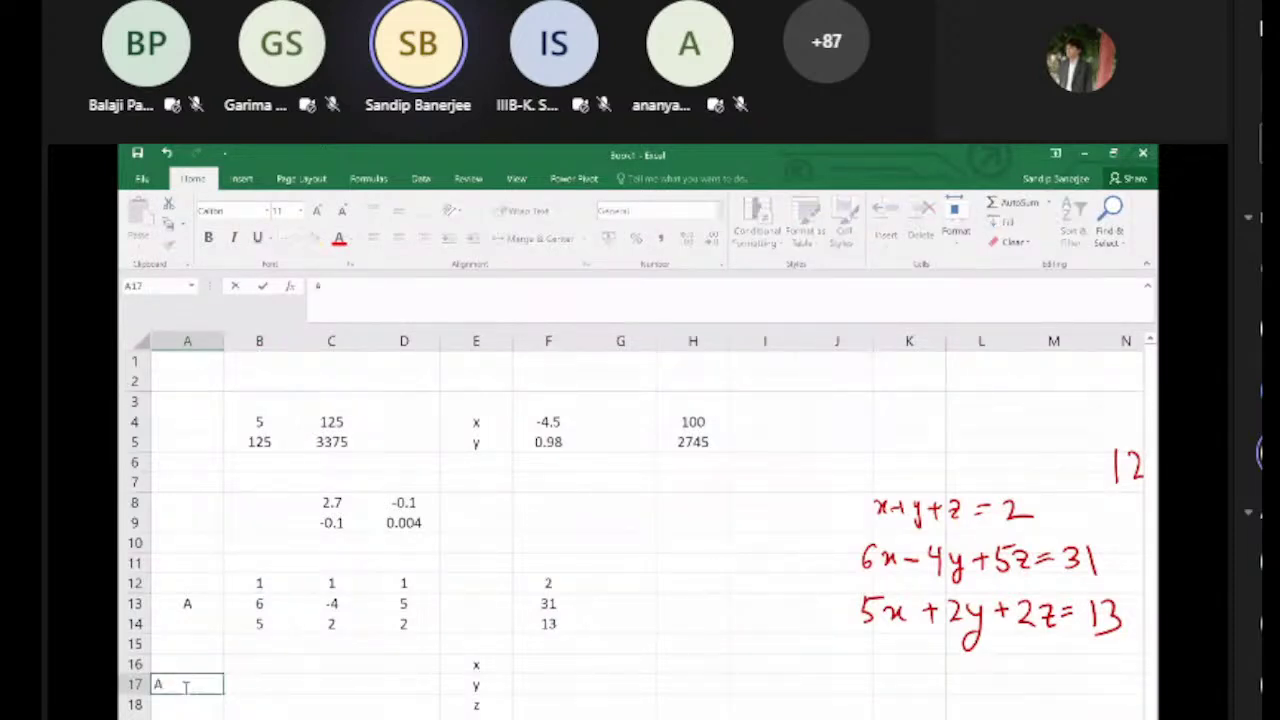
pyautogui.write('^(-1)')
pyautogui.press('Return')
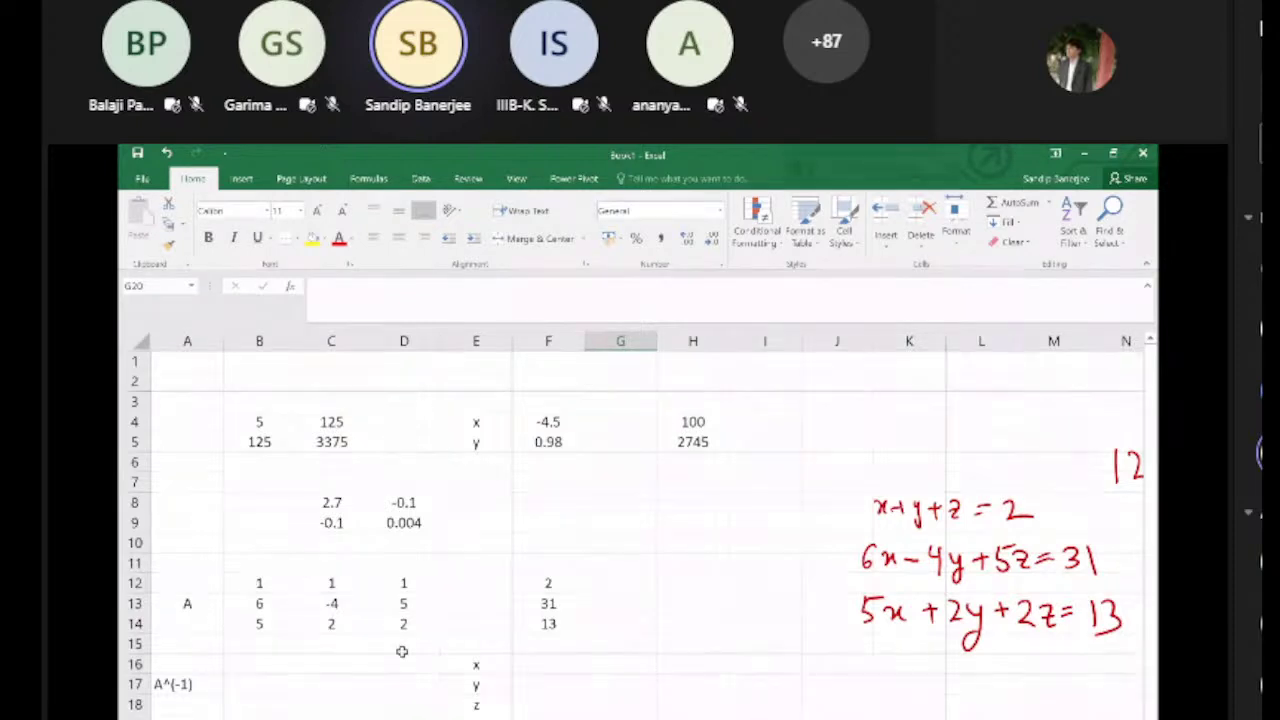
pyautogui.click(272, 664)
pyautogui.hotkey('shift', 'Right')
pyautogui.hotkey('shift', 'Right')
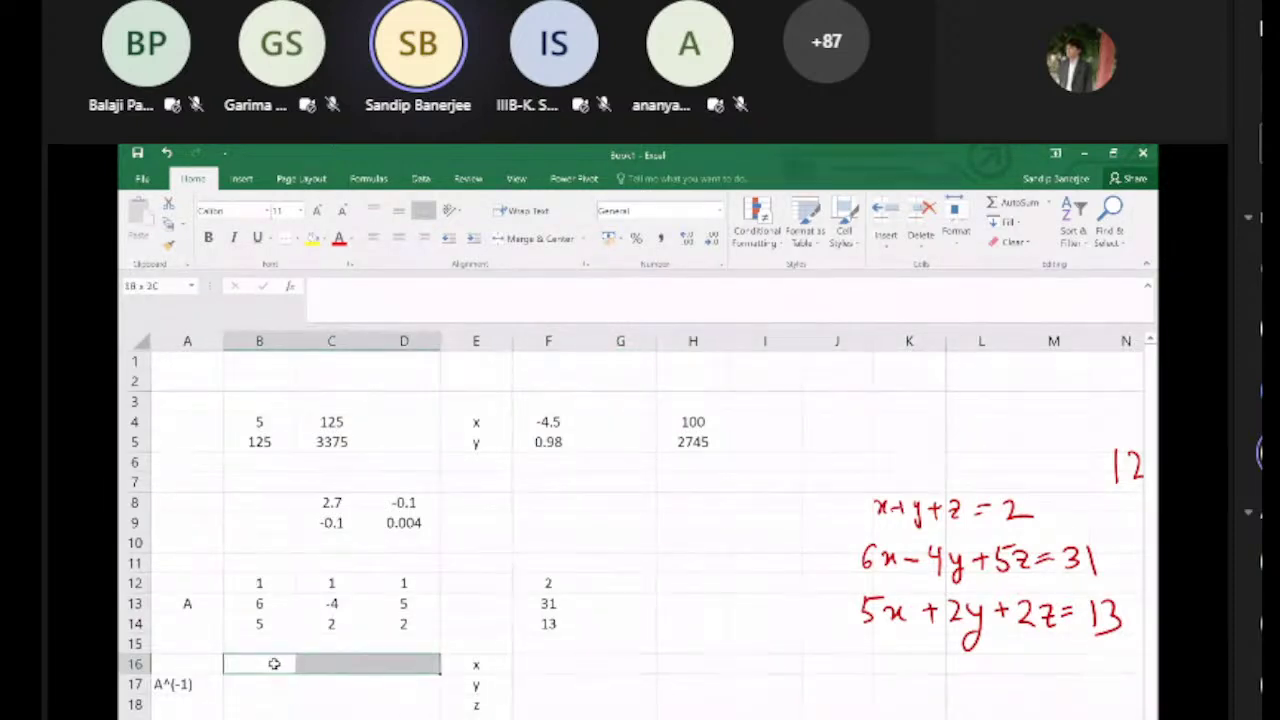
# Step: Extend the selection to B16:D18 and array-enter =MINVERSE(B12:D14)
pyautogui.hotkey('shift', 'Down')
pyautogui.hotkey('shift', 'Down')
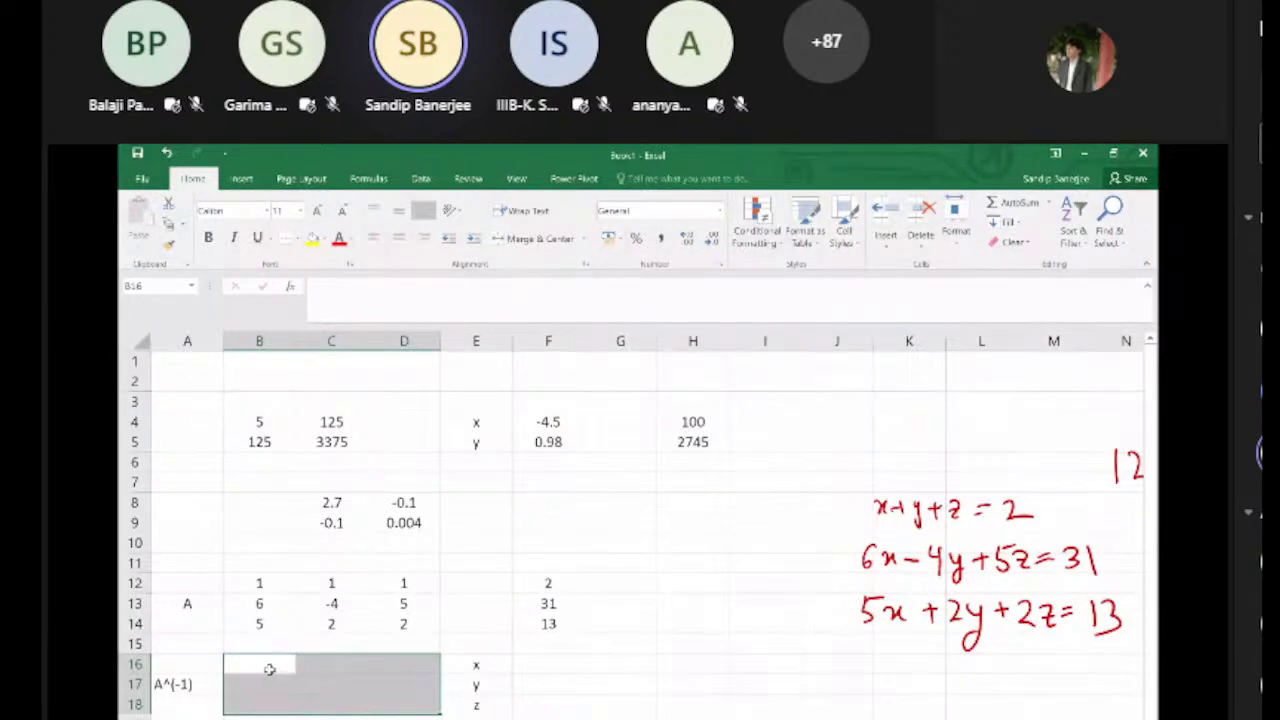
pyautogui.write('=')
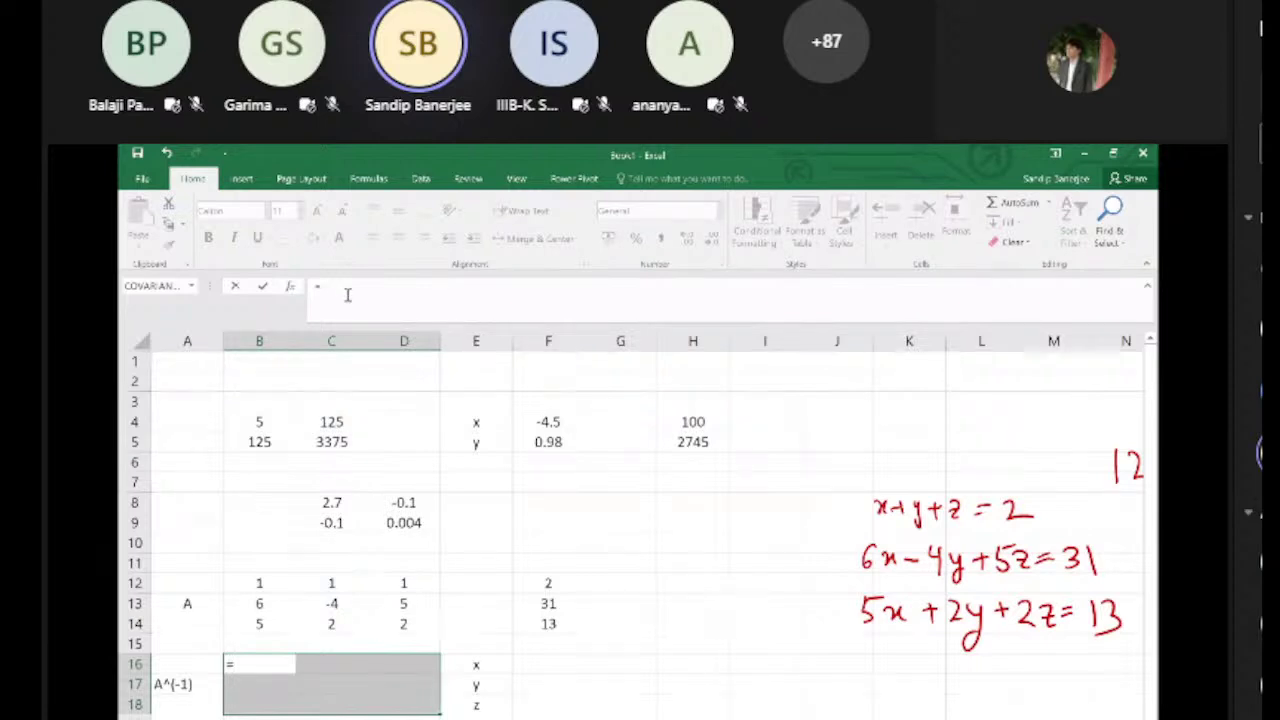
pyautogui.write('M')
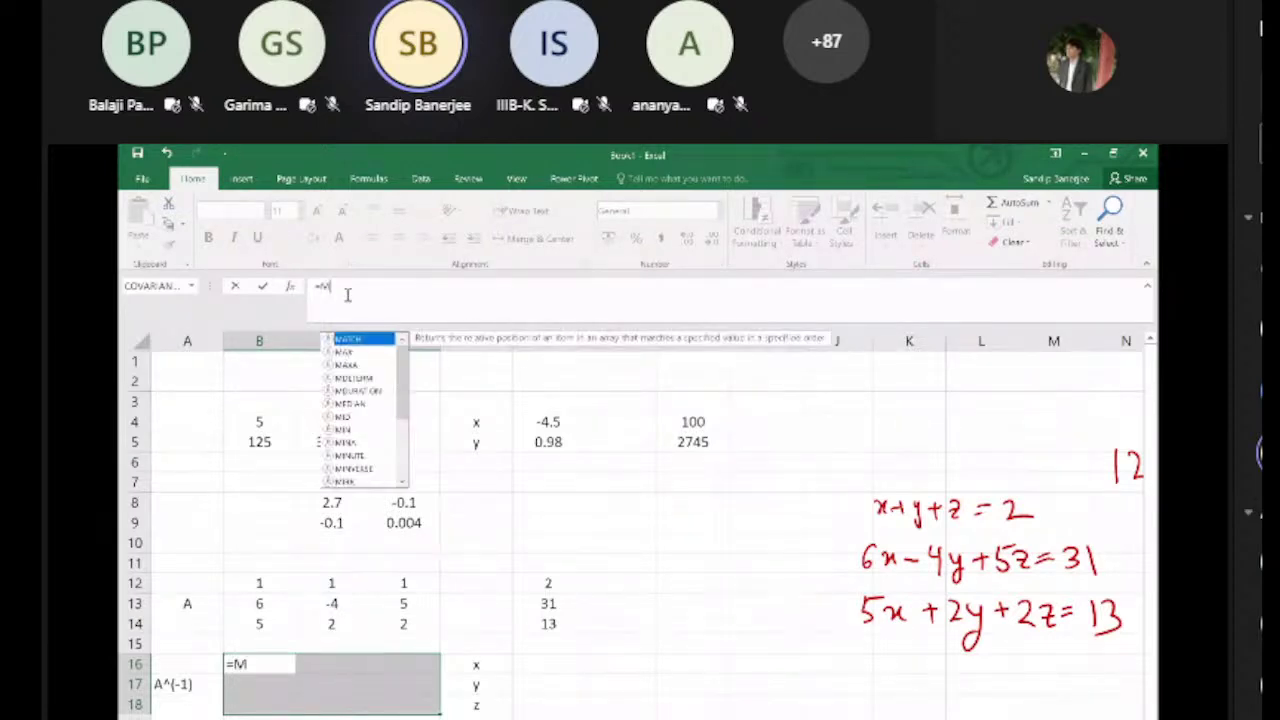
pyautogui.write('IN')
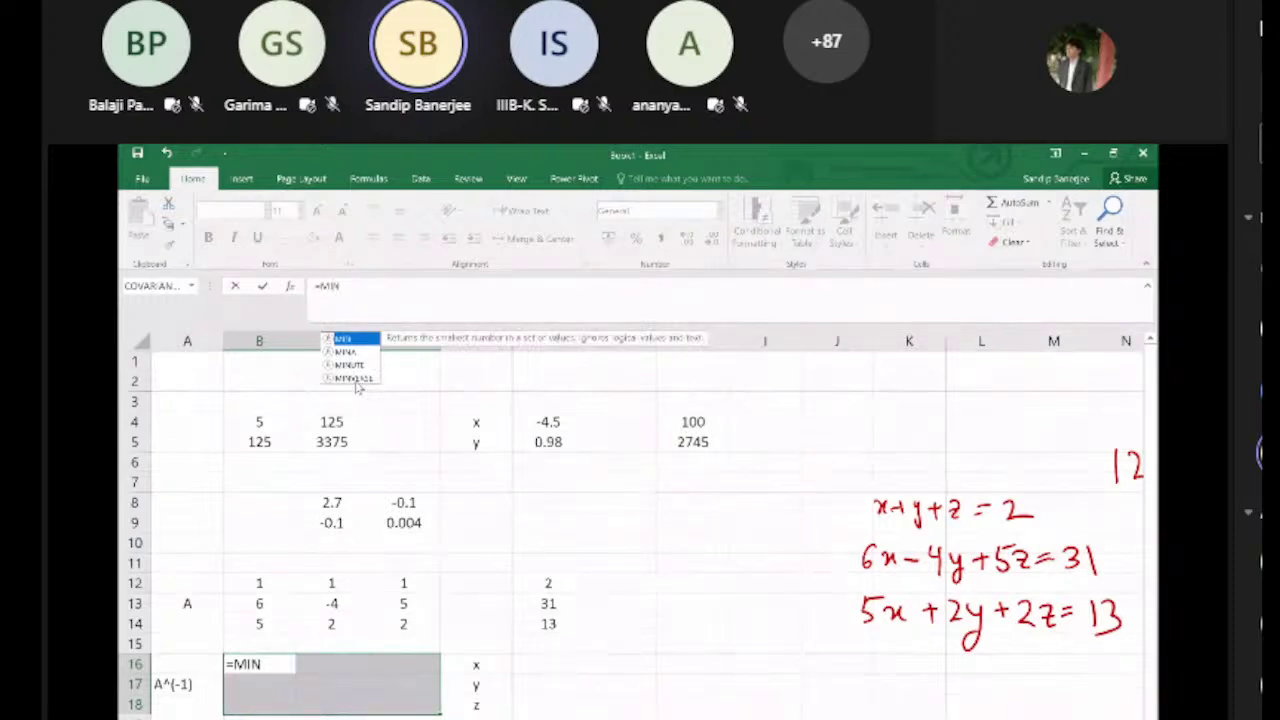
pyautogui.click(355, 380)
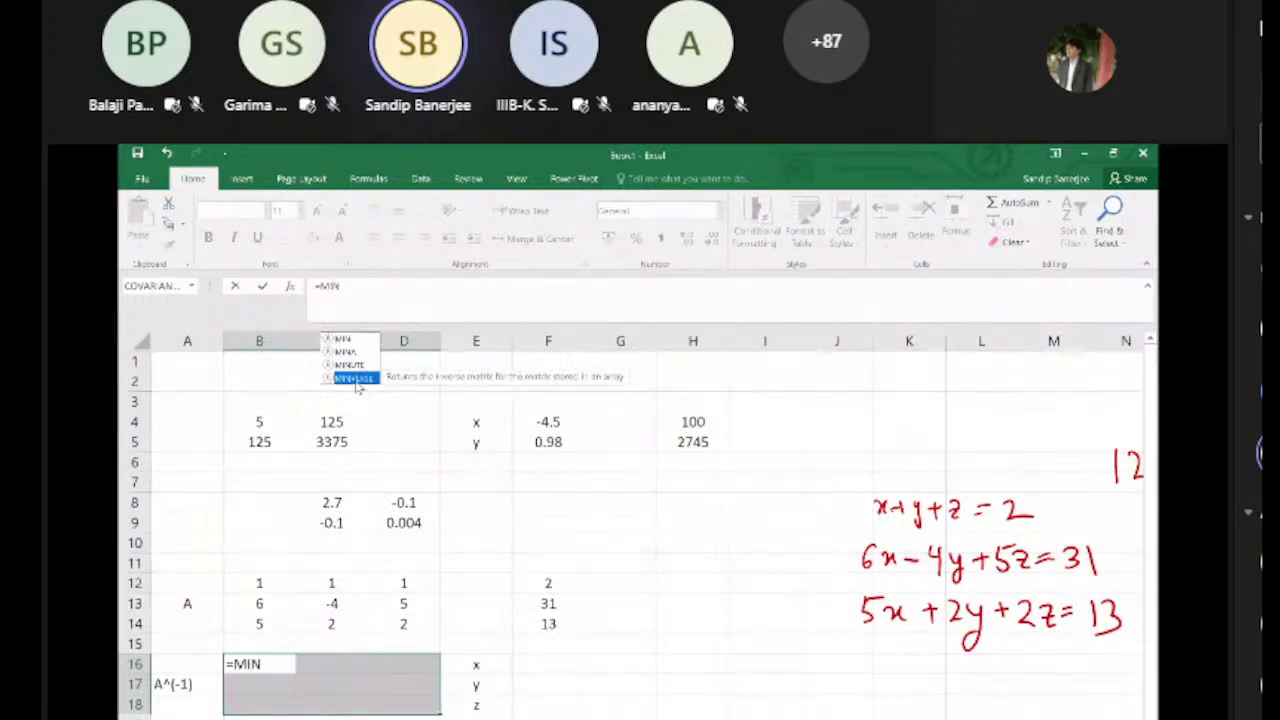
pyautogui.doubleClick(355, 380)
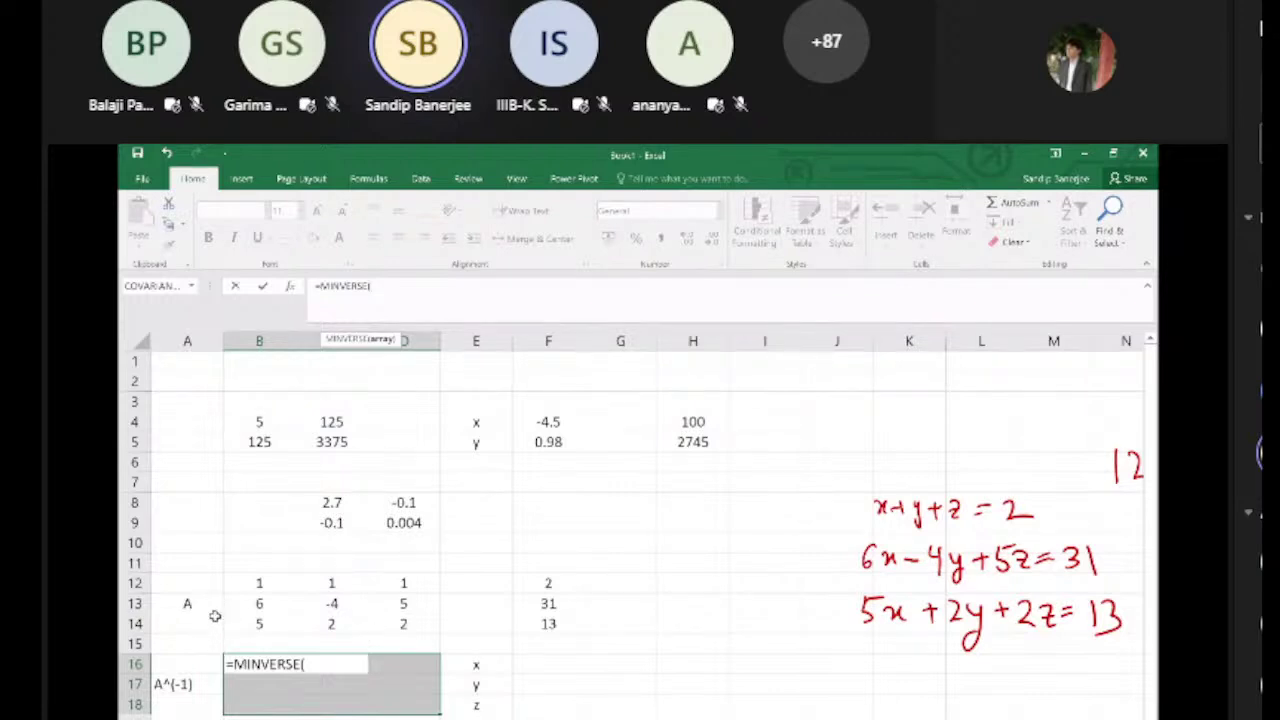
pyautogui.click(275, 583)
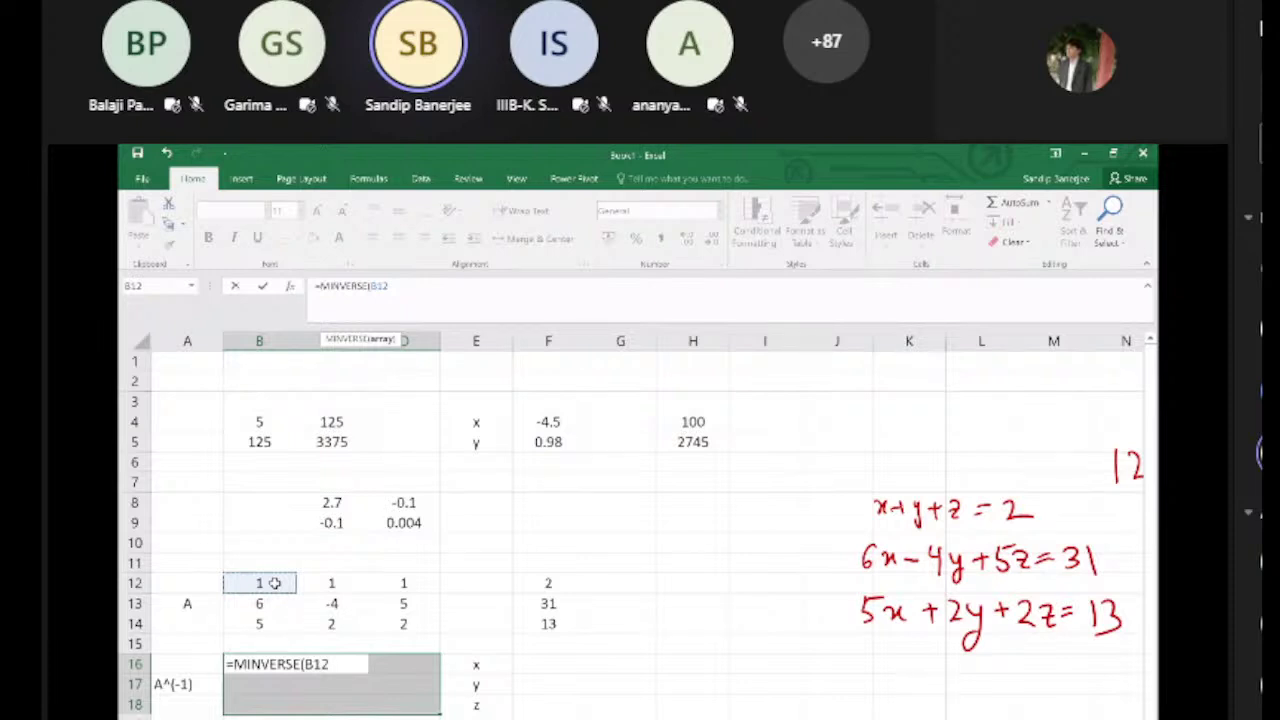
pyautogui.hotkey('shift', 'Right')
pyautogui.hotkey('shift', 'Right')
pyautogui.hotkey('shift', 'Down')
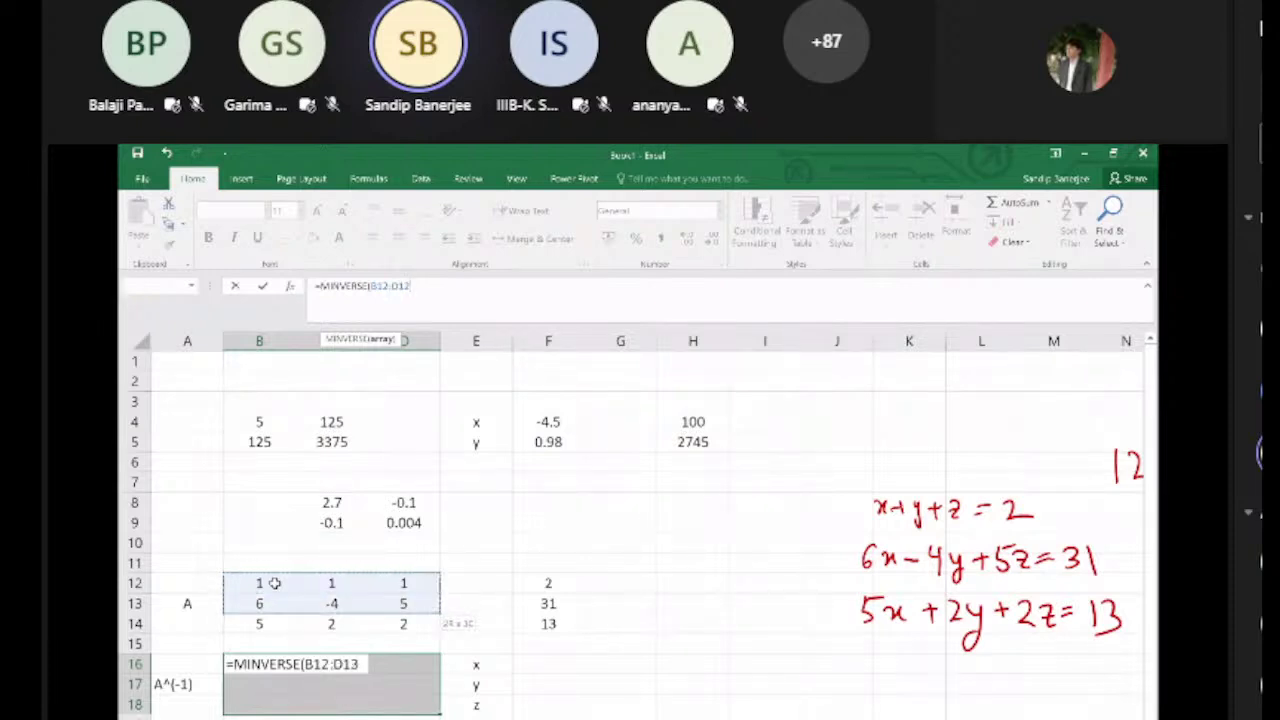
pyautogui.hotkey('shift', 'Down')
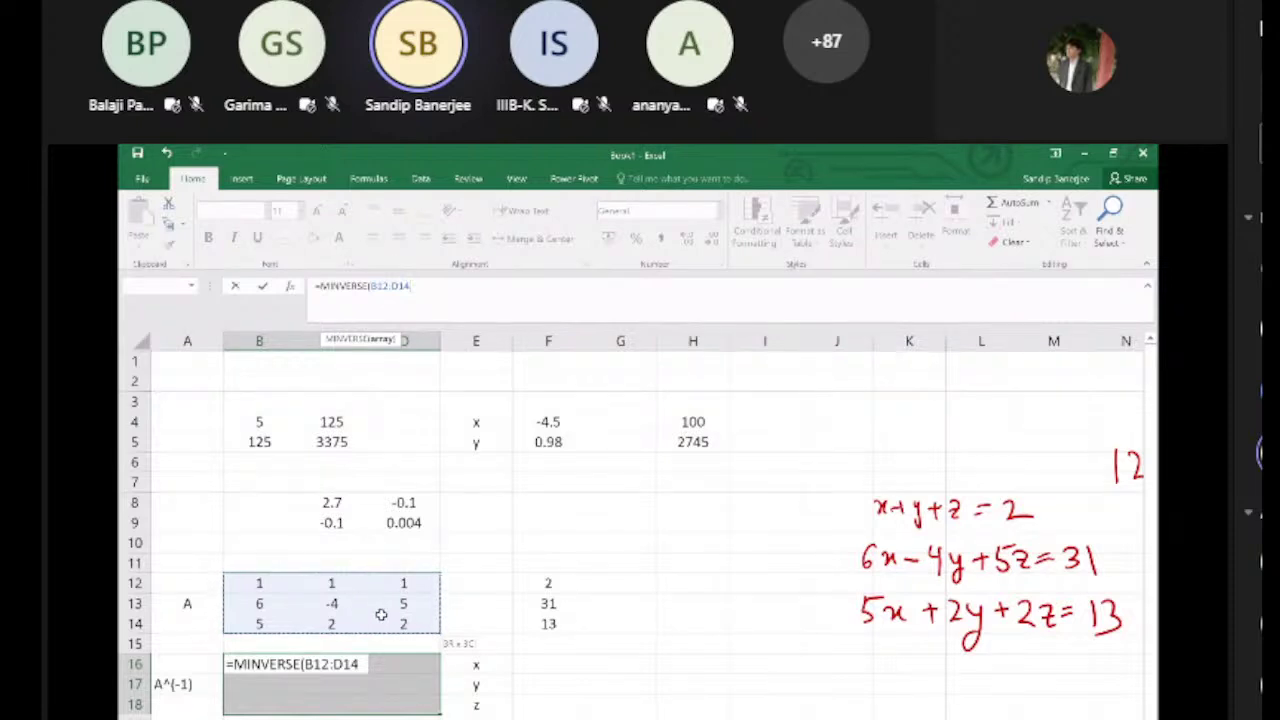
pyautogui.write(')')
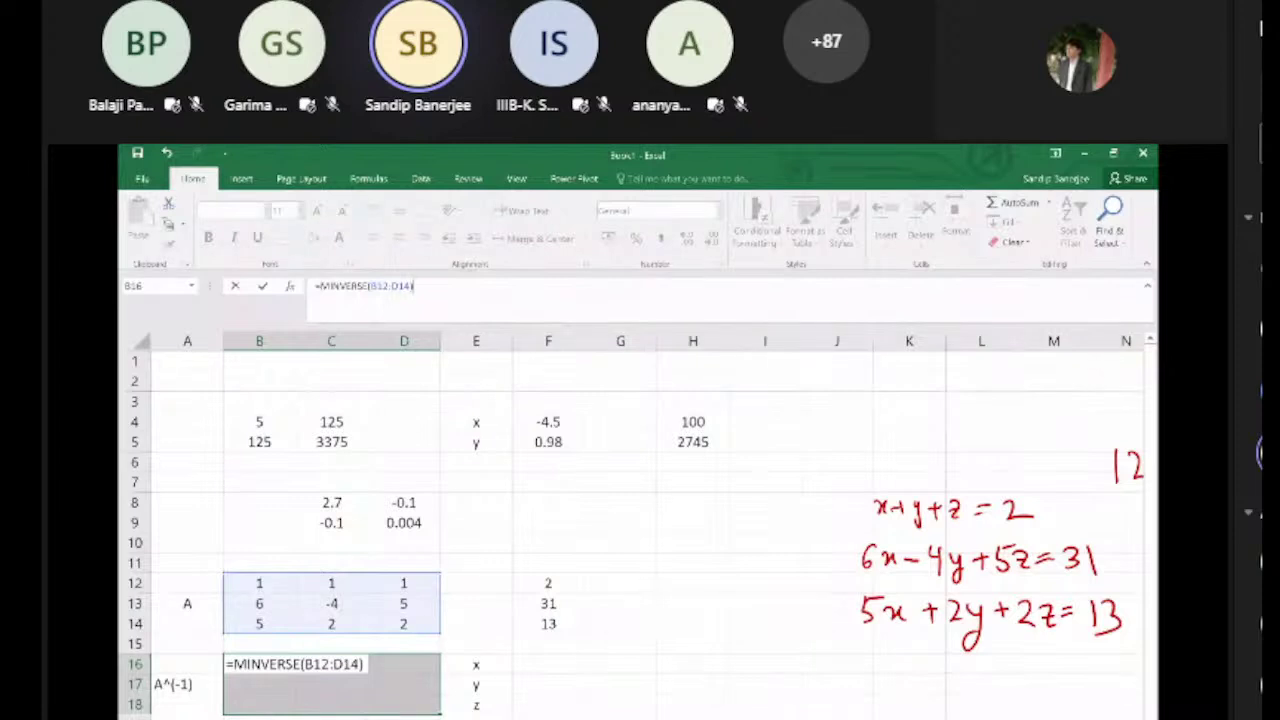
pyautogui.hotkey('ctrl', 'shift', 'Return')
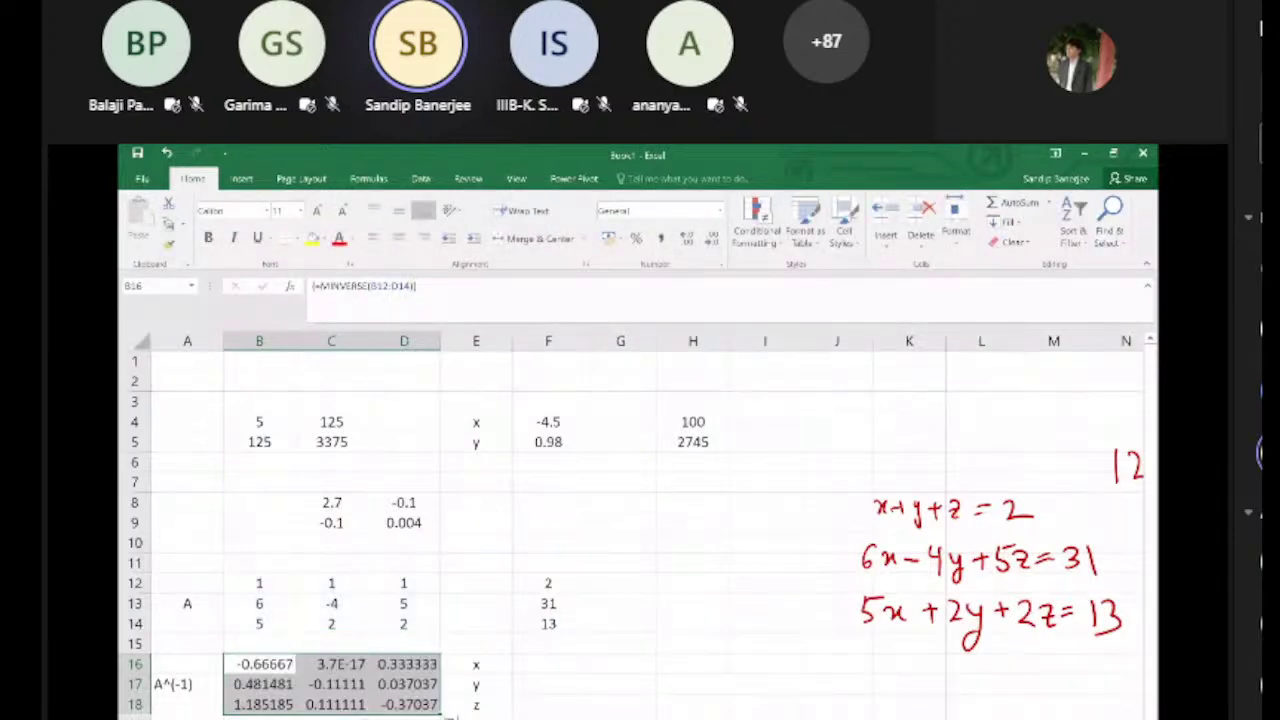
# Step: Make the x, y, z labels in E16:E18 bold
pyautogui.click(697, 689)
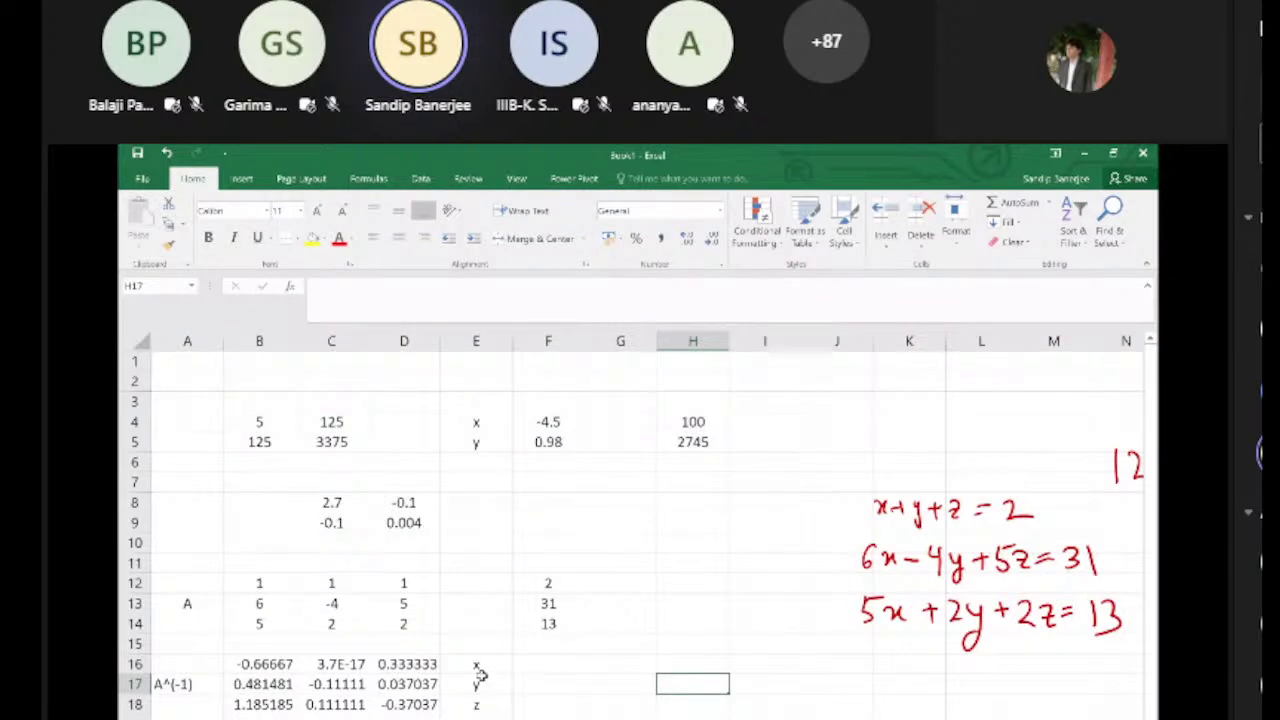
pyautogui.moveTo(480, 666); pyautogui.dragTo(480, 700)
pyautogui.click(208, 238)
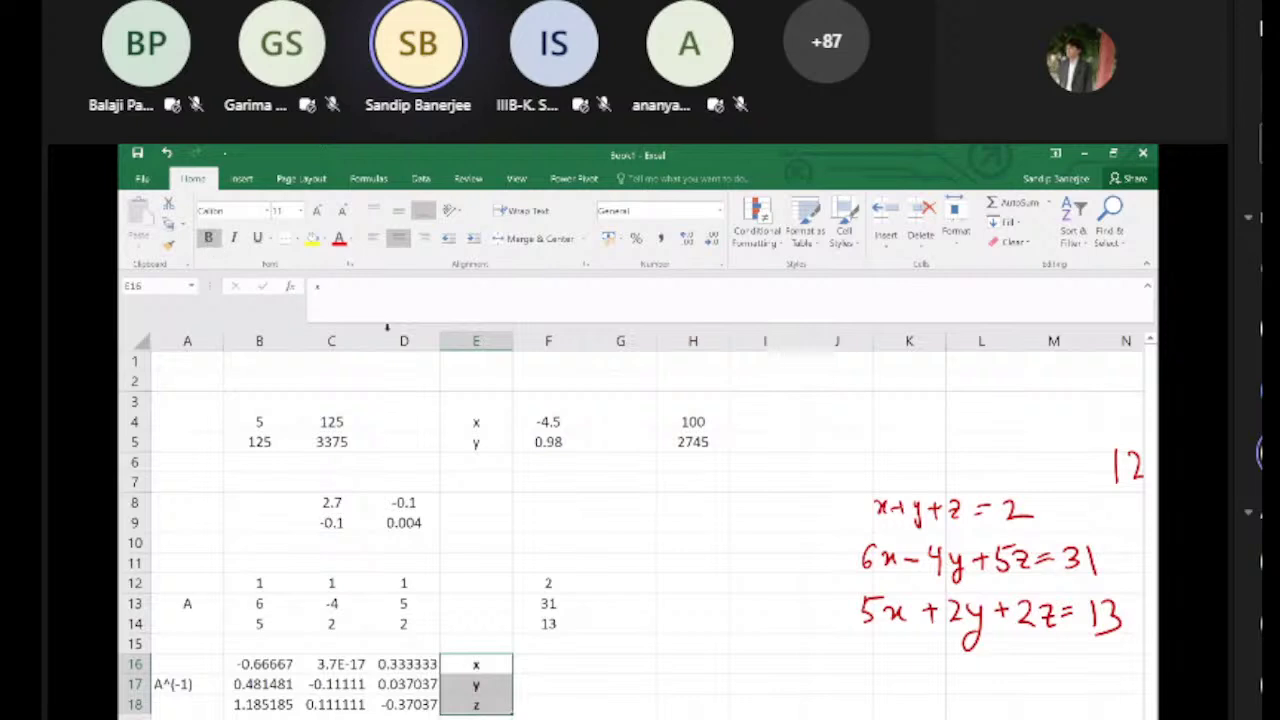
pyautogui.click(706, 620)
# Step: Select F16:F18 and type the formula =MMULT(B16:D18,F12:F14)
pyautogui.click(538, 667)
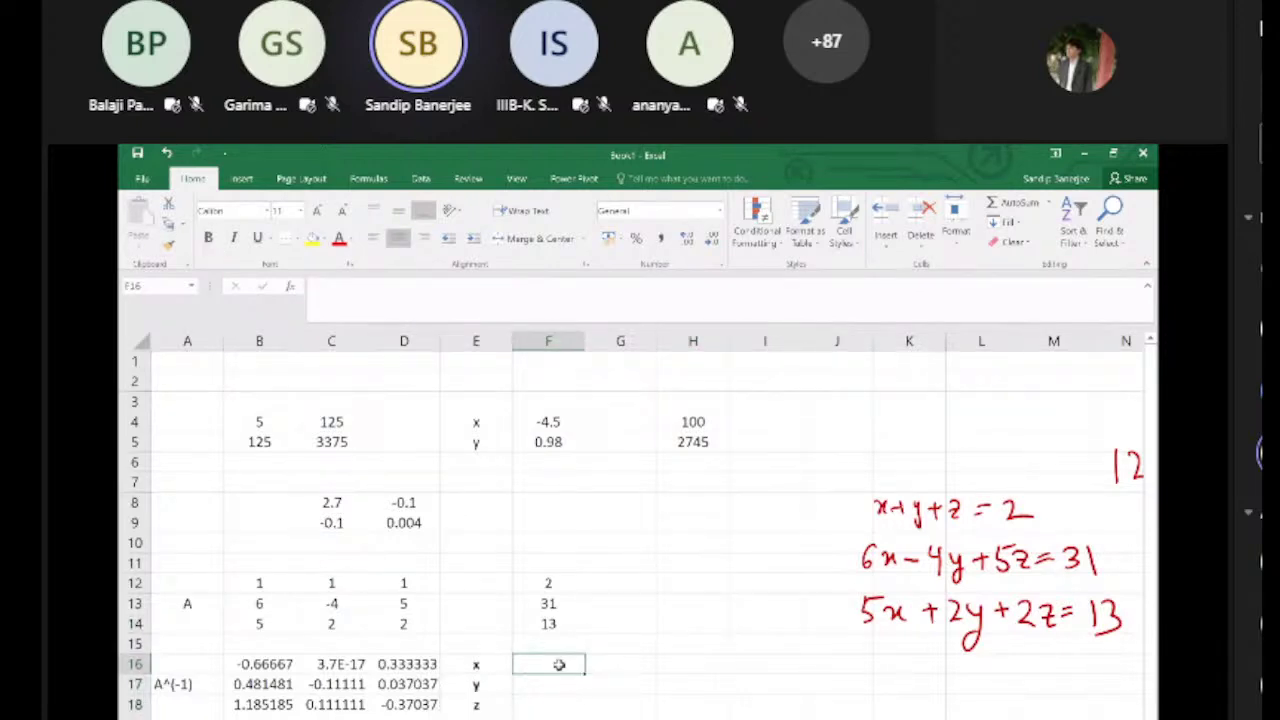
pyautogui.moveTo(558, 664); pyautogui.dragTo(558, 704)
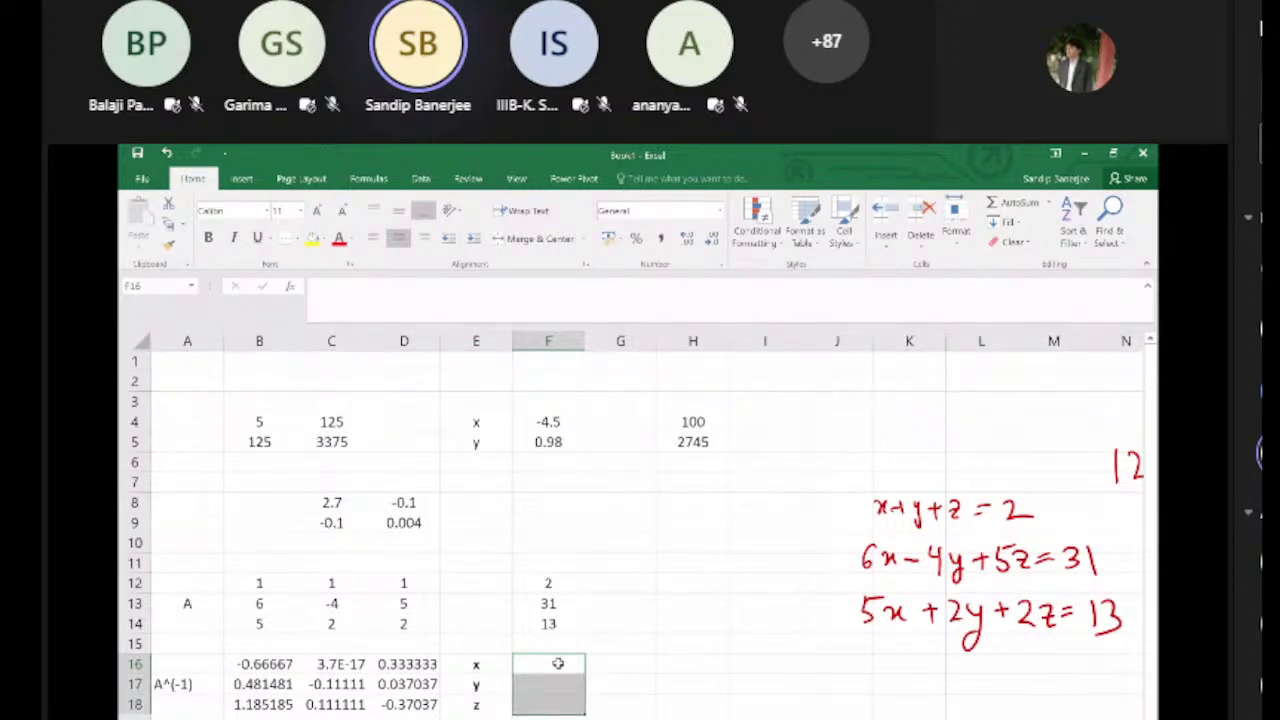
pyautogui.write('=')
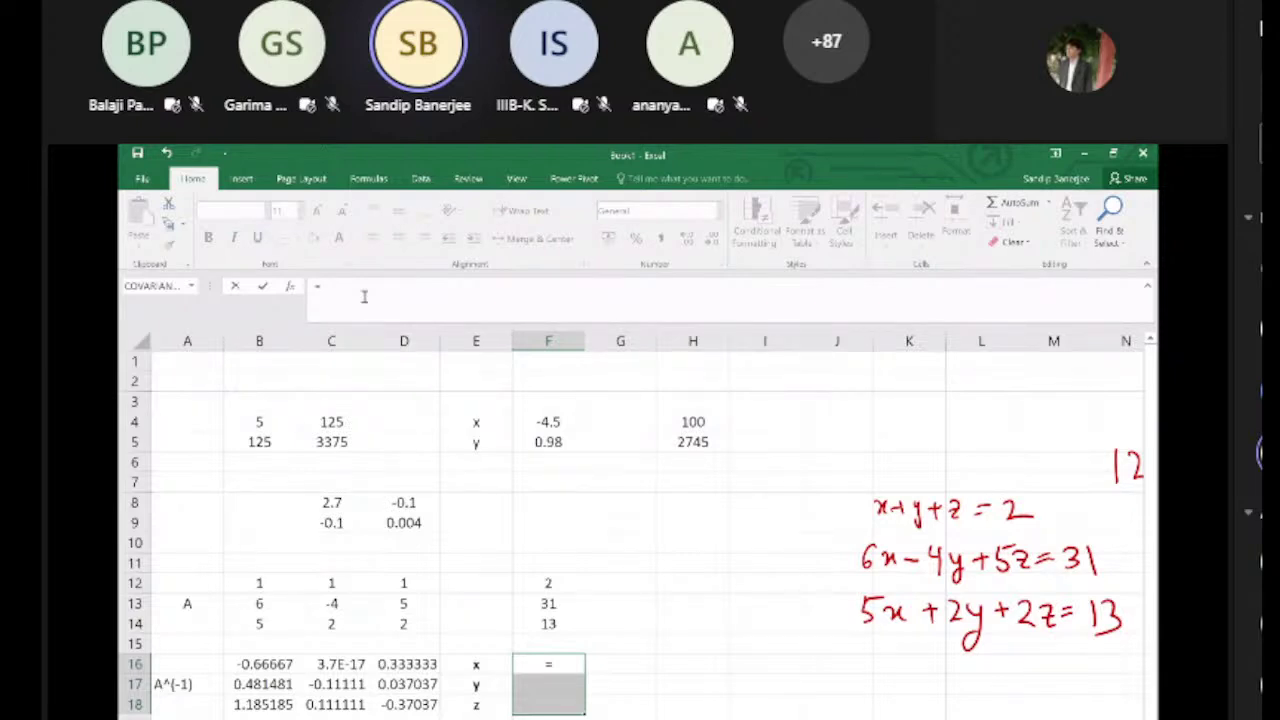
pyautogui.write('M')
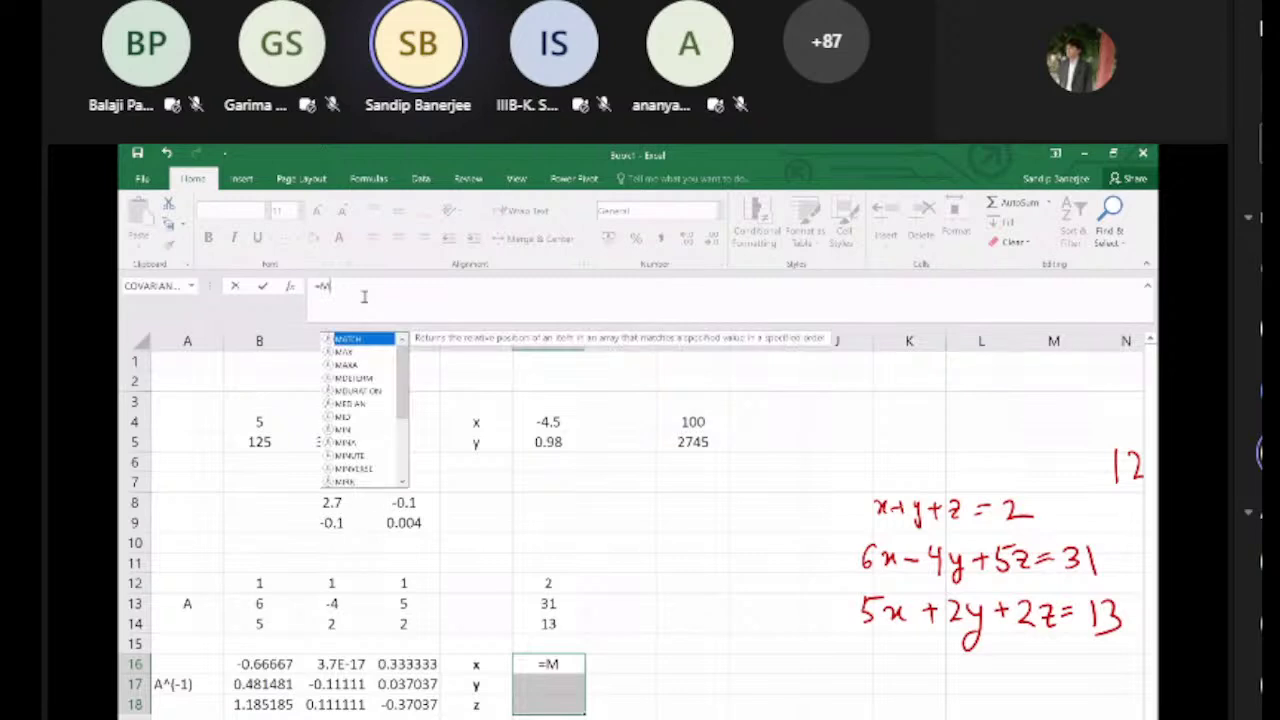
pyautogui.write('MULT')
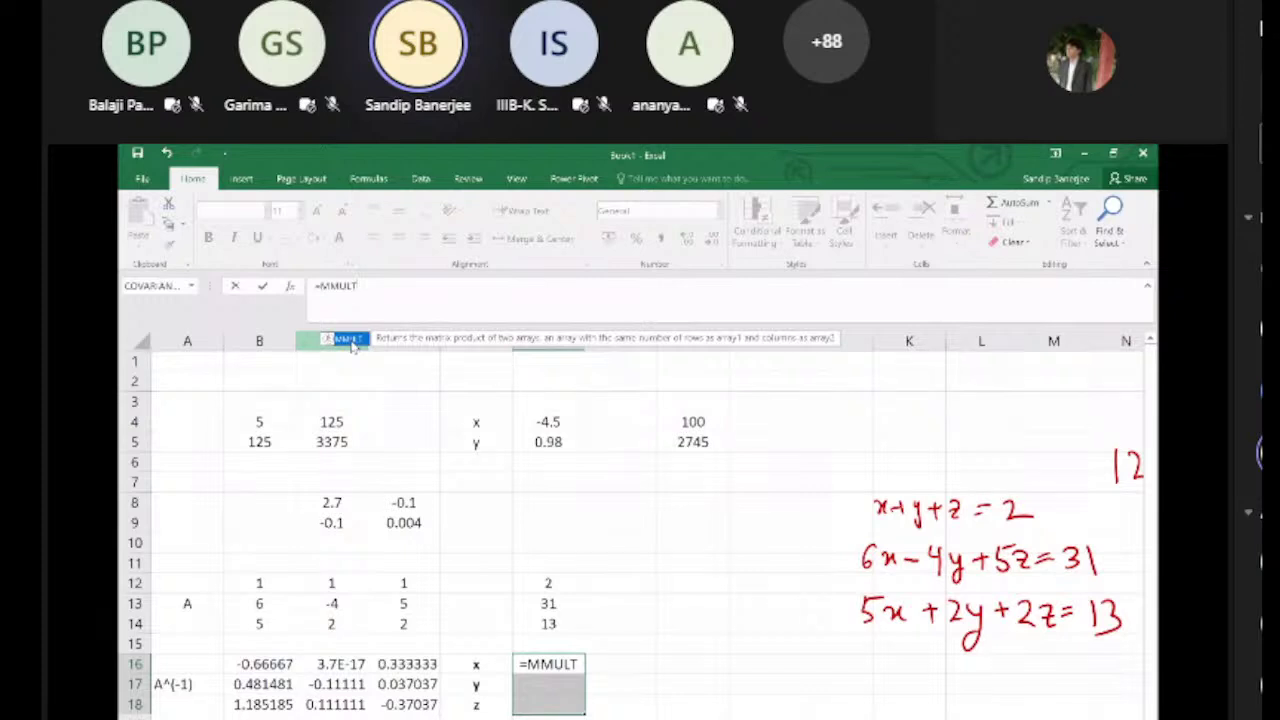
pyautogui.doubleClick(352, 345)
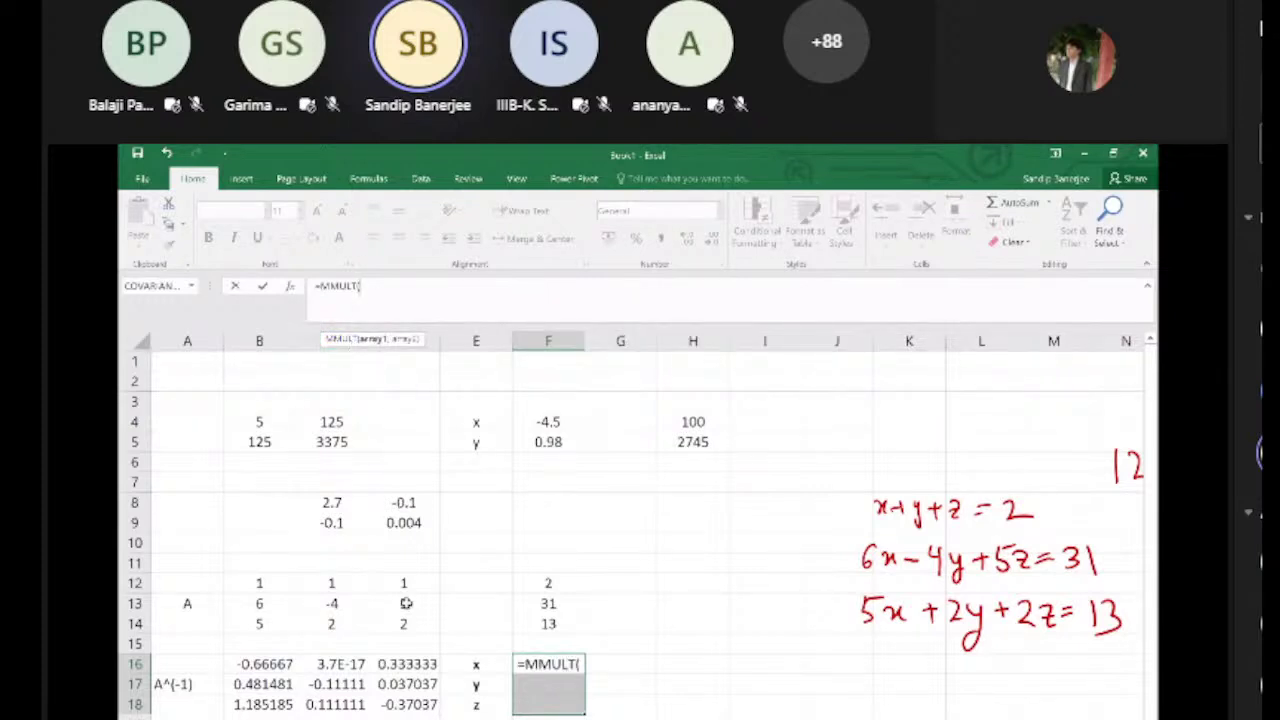
pyautogui.moveTo(274, 664); pyautogui.dragTo(398, 703)
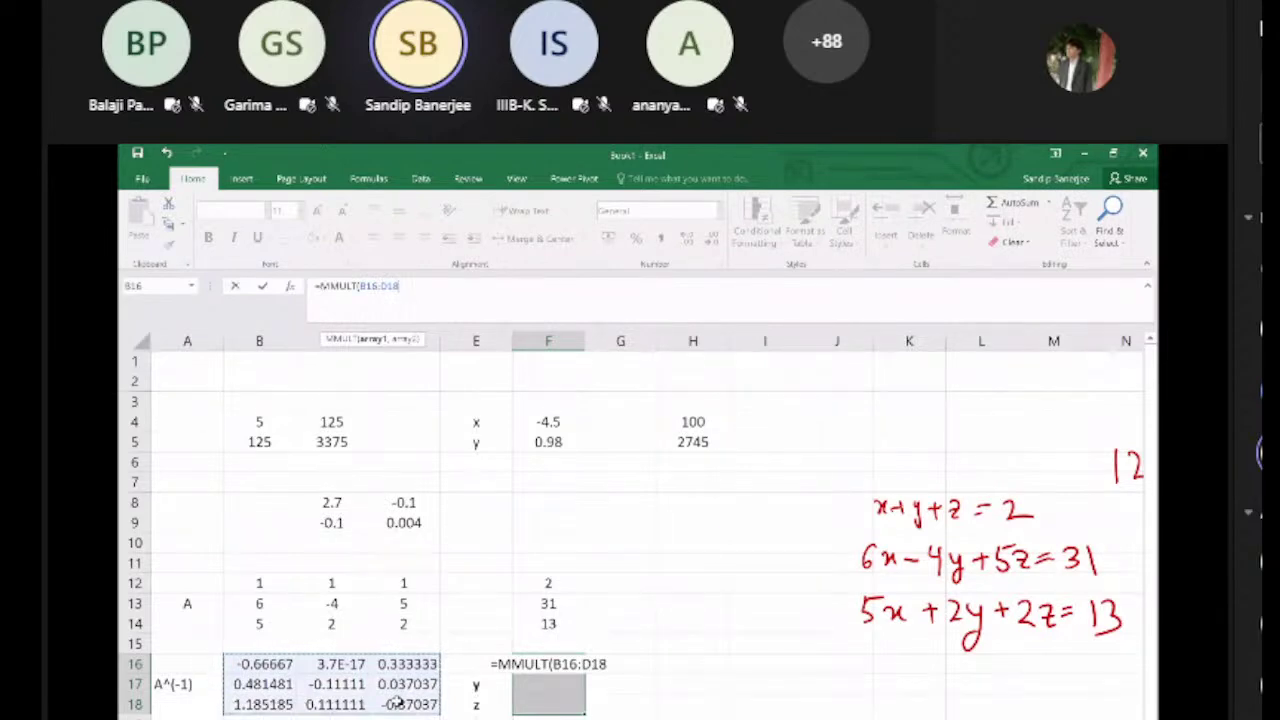
pyautogui.write(',')
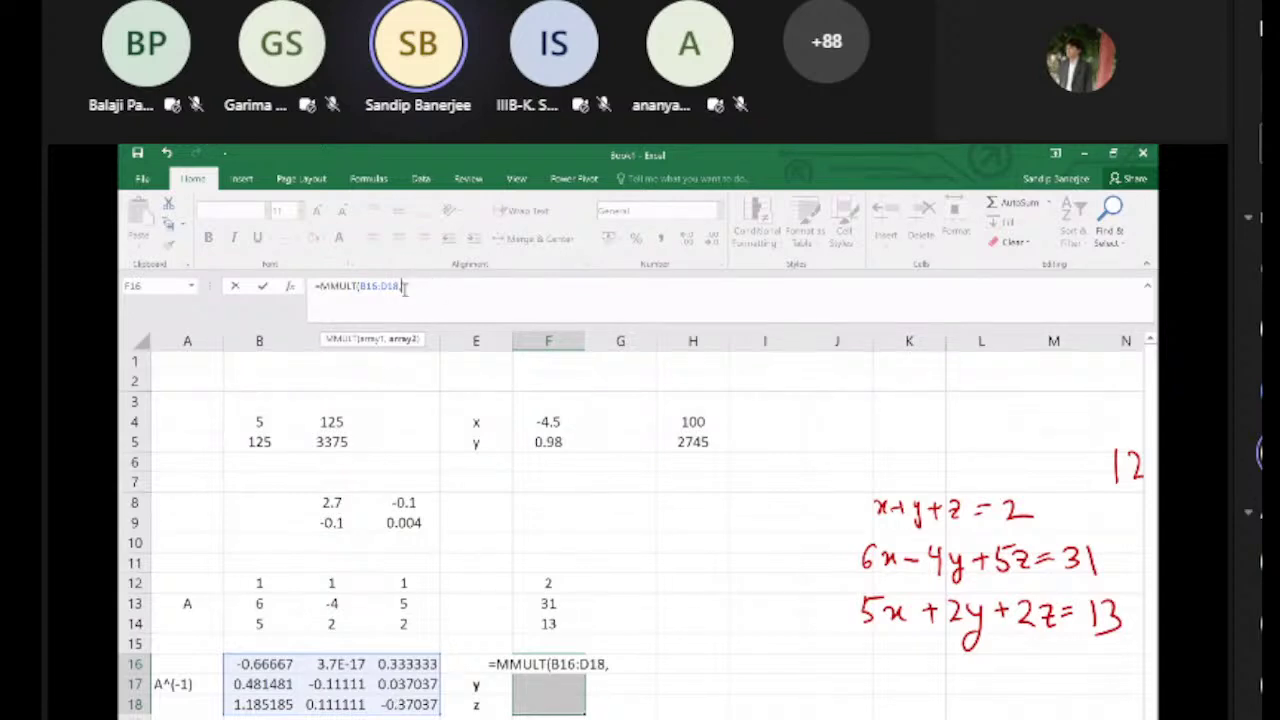
pyautogui.click(568, 581)
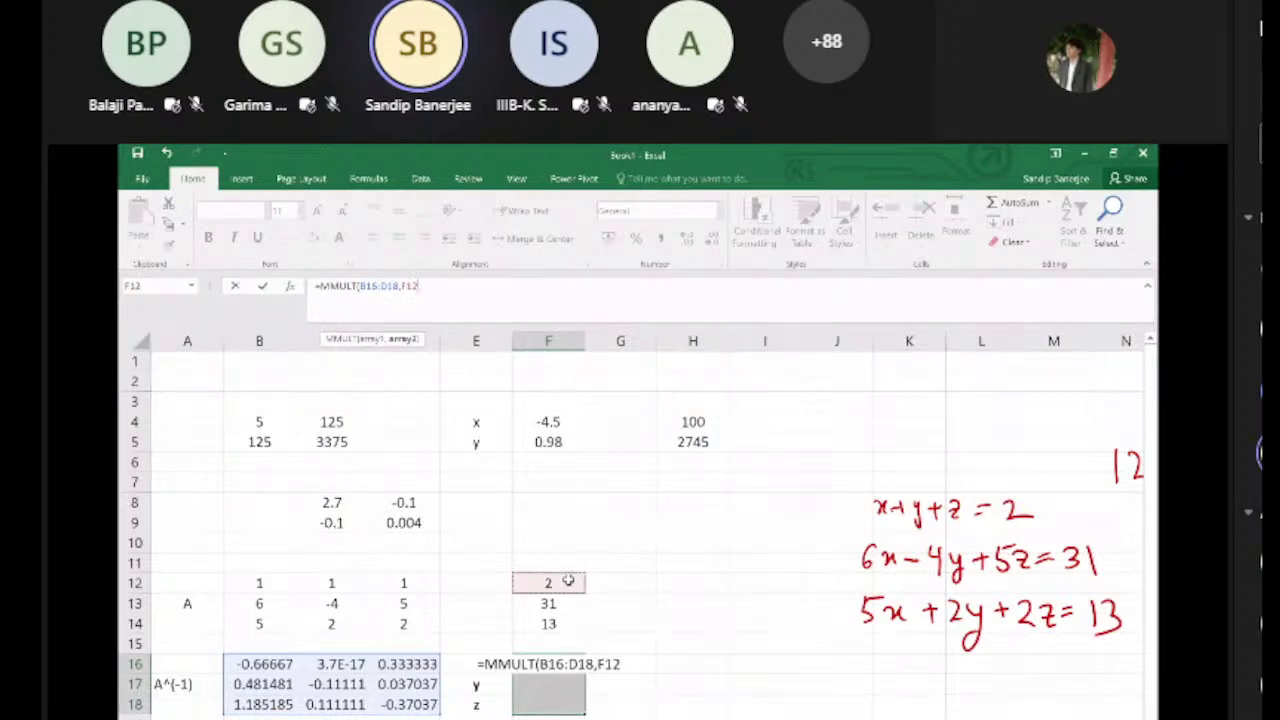
pyautogui.hotkey('shift', 'Down')
pyautogui.hotkey('shift', 'Down')
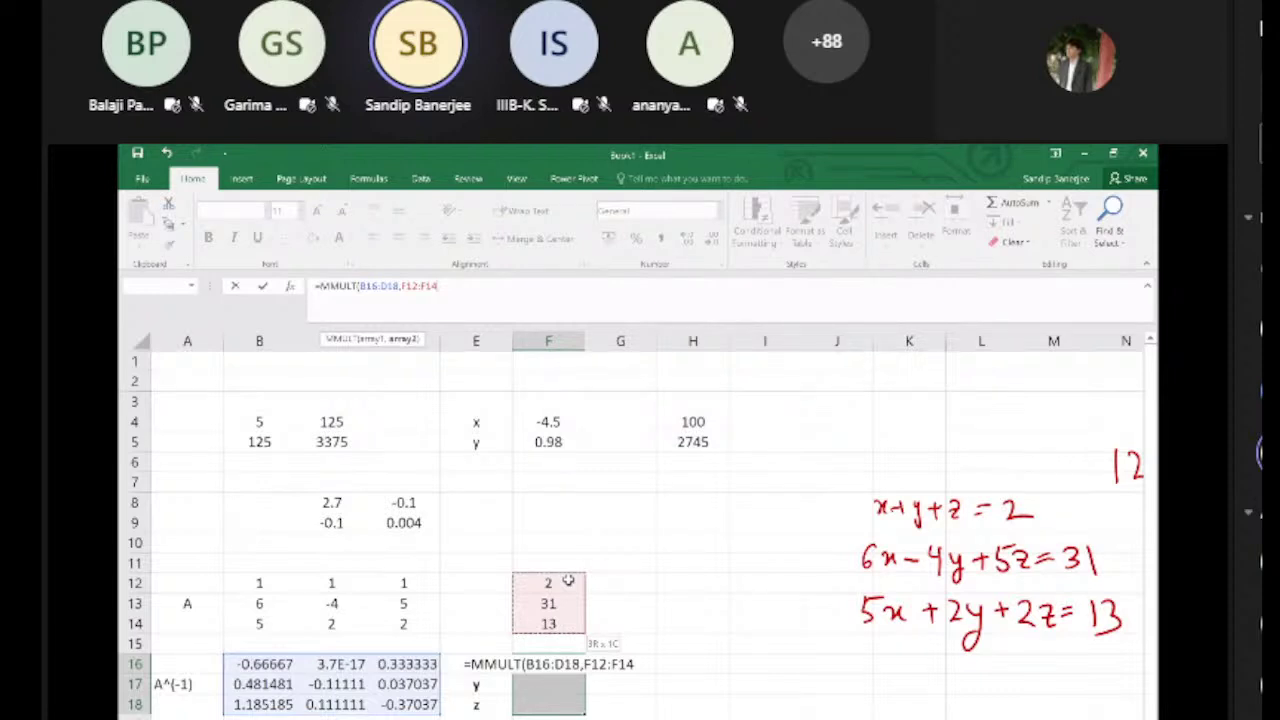
pyautogui.write(')')
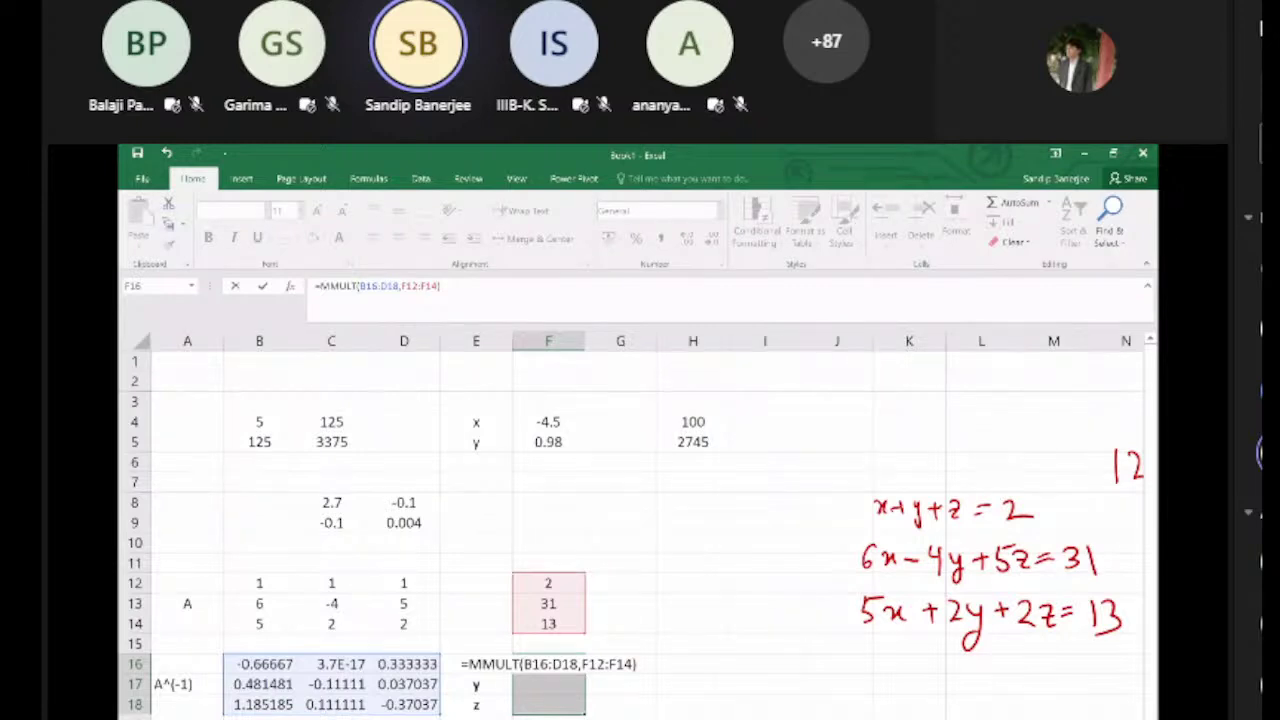
pyautogui.hotkey('ctrl', 'shift', 'Return')
pyautogui.click(765, 663)
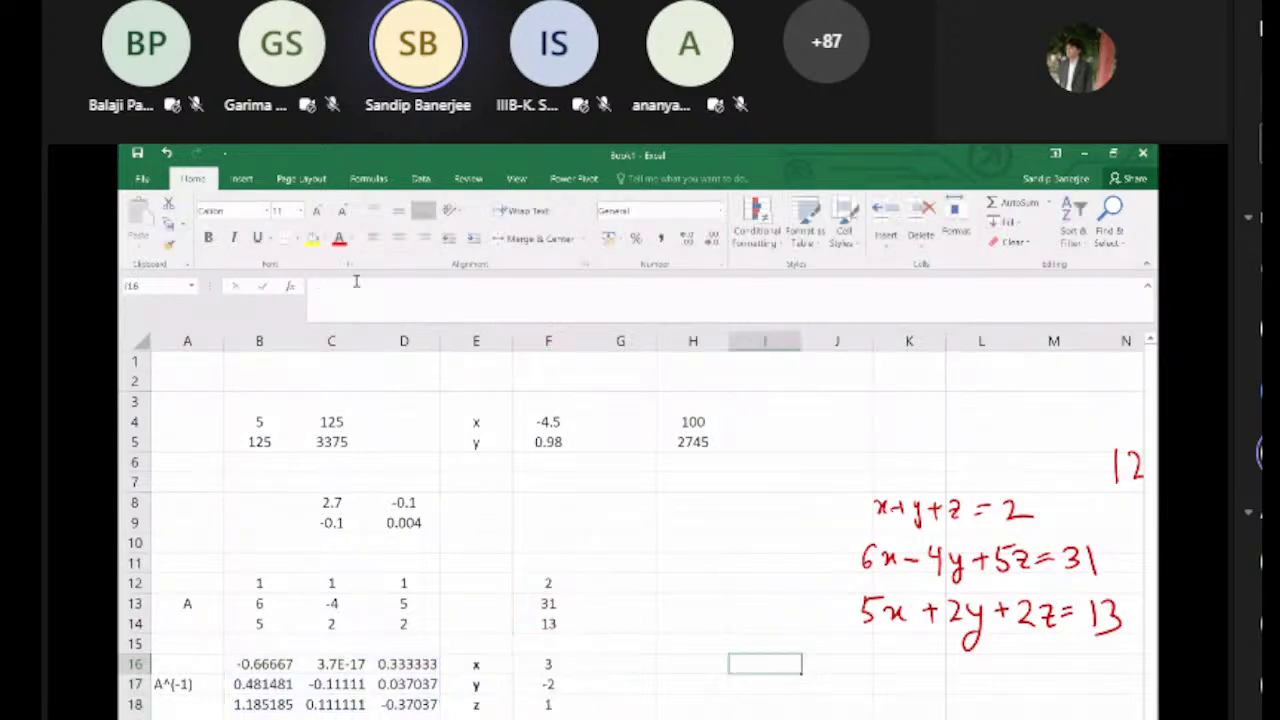
pyautogui.hotkey('ctrl', 's')
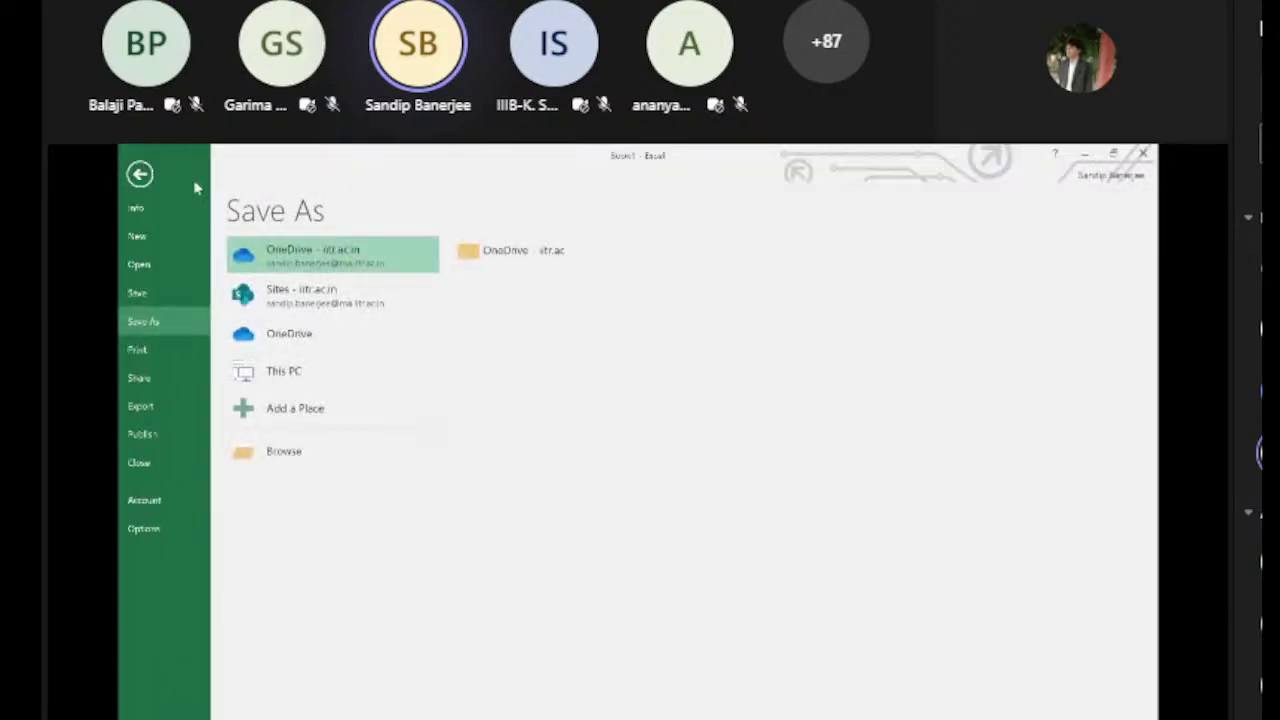
pyautogui.click(140, 176)
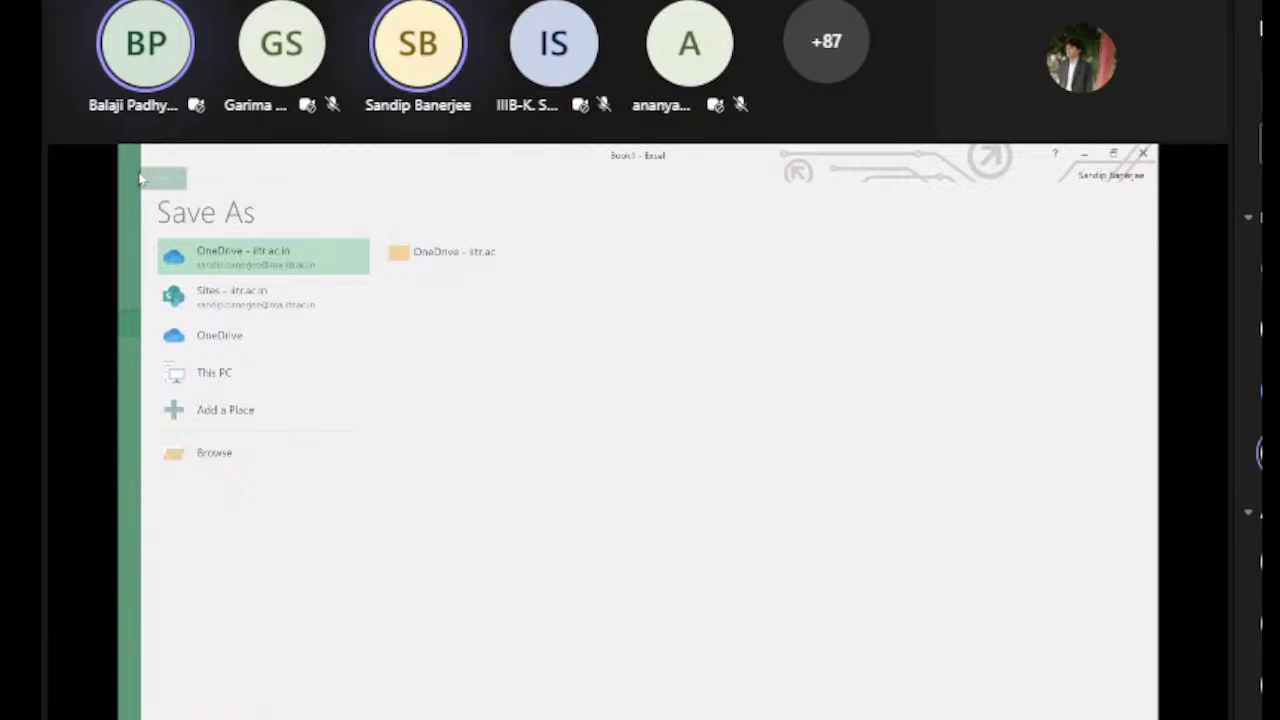
pyautogui.click(143, 178)
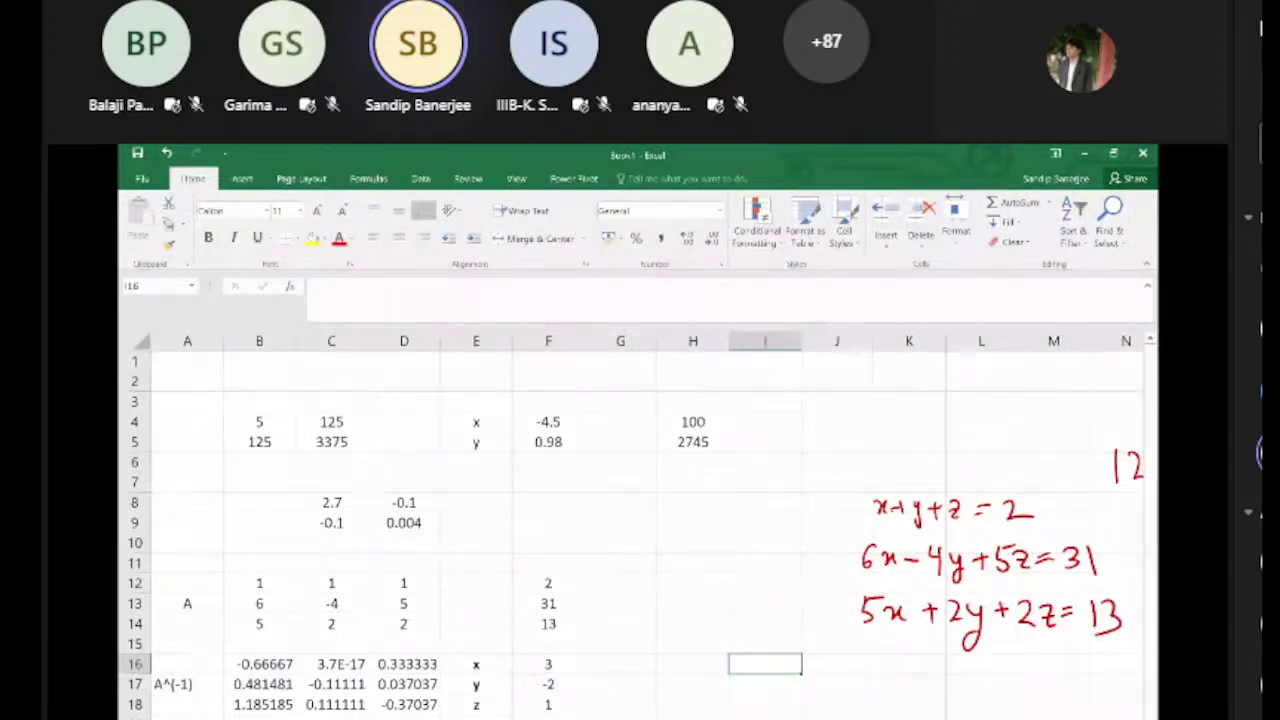
# Step: Copy the X - Values and Y - Values columns B3:C24 from the estimation workbook's data sheet
pyautogui.moveTo(697, 718)
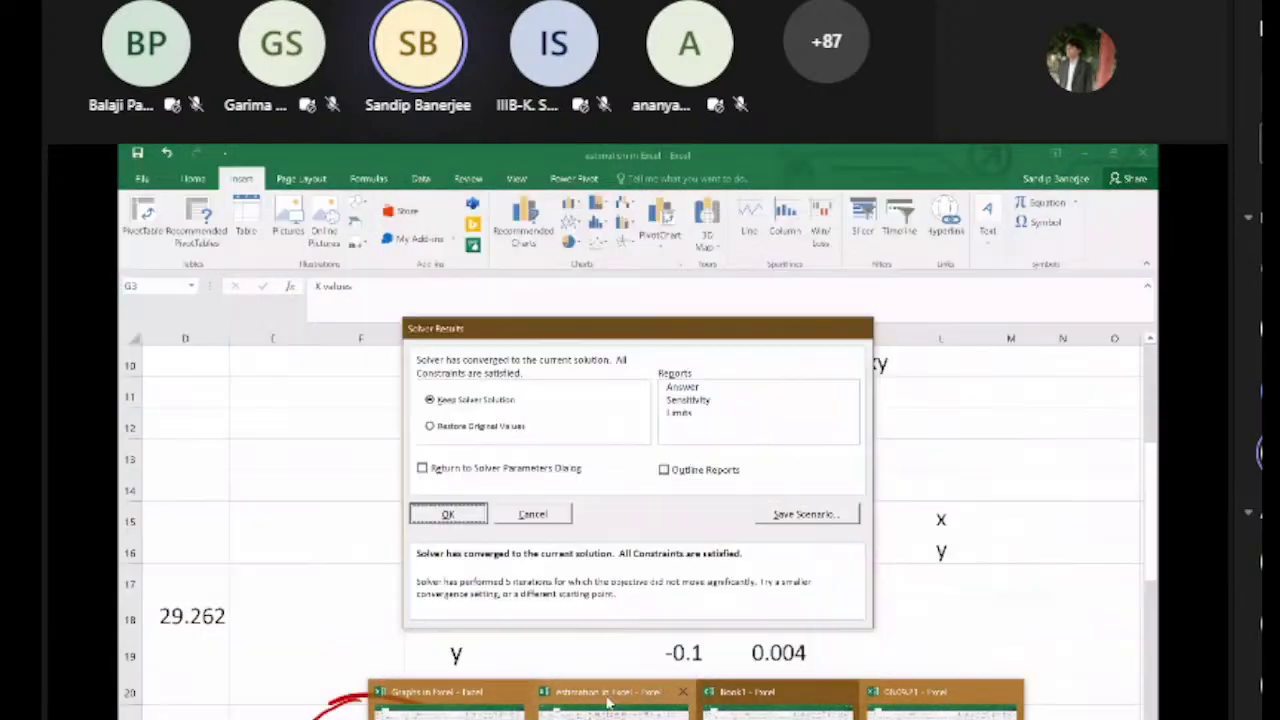
pyautogui.click(612, 705)
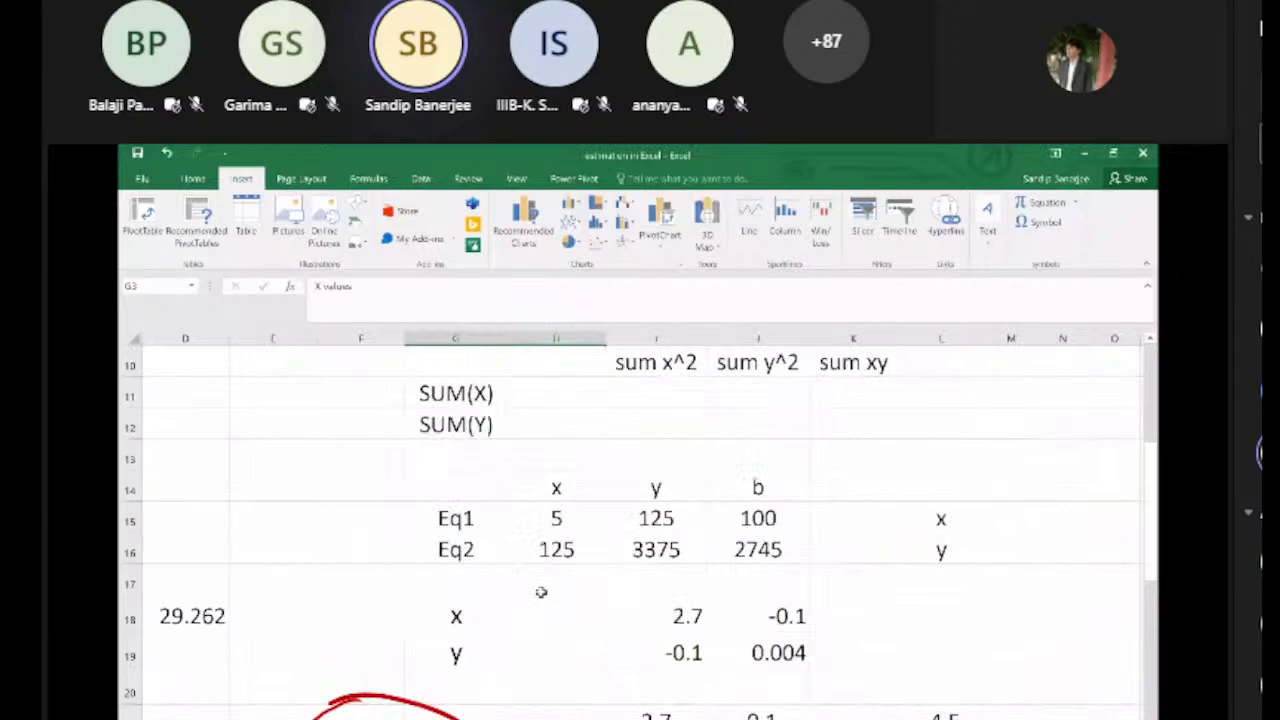
pyautogui.scroll(-3, 543, 588)
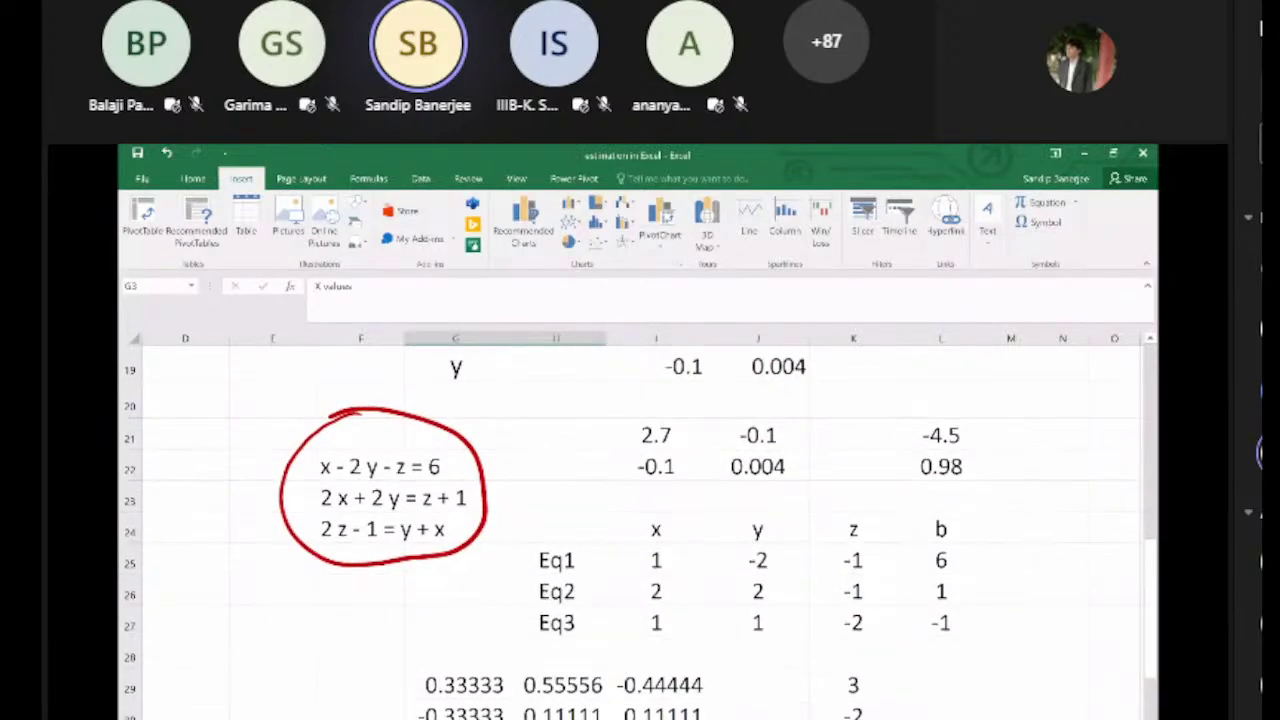
pyautogui.hotkey('ctrl', 'pageup')
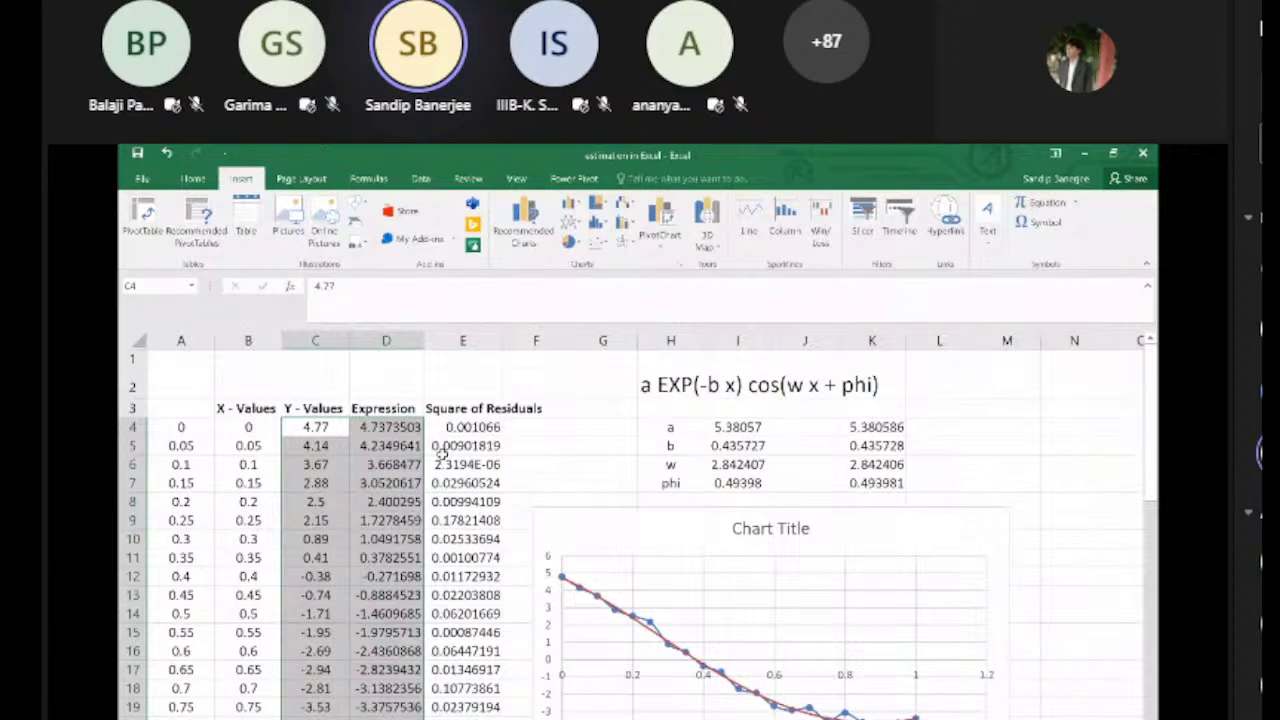
pyautogui.click(548, 385)
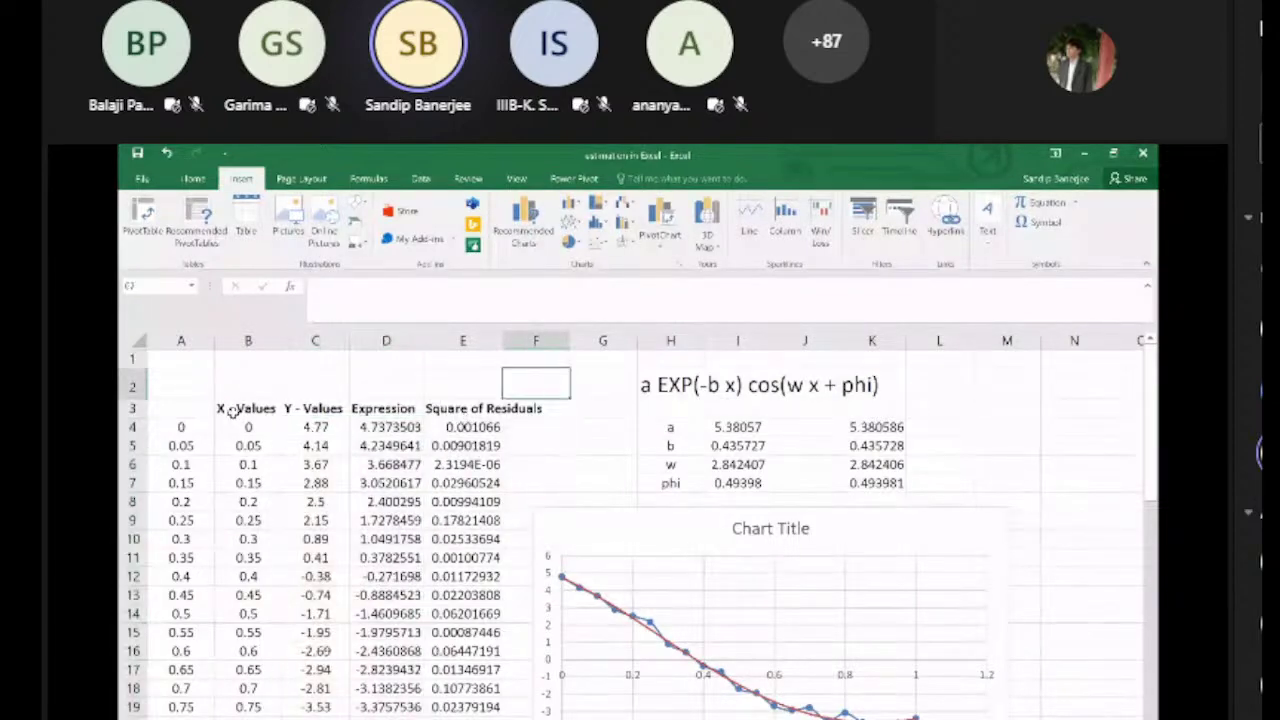
pyautogui.click(230, 411)
pyautogui.moveTo(230, 411); pyautogui.dragTo(297, 715)
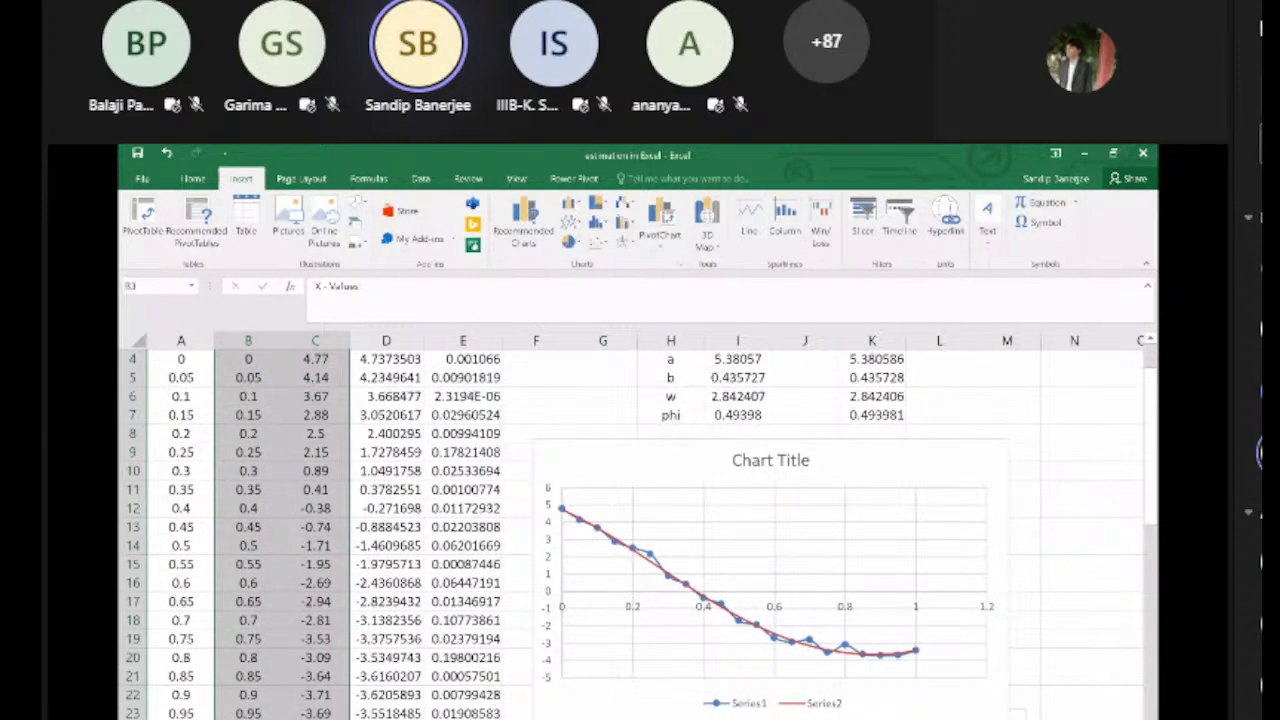
pyautogui.hotkey('ctrl', 'q')
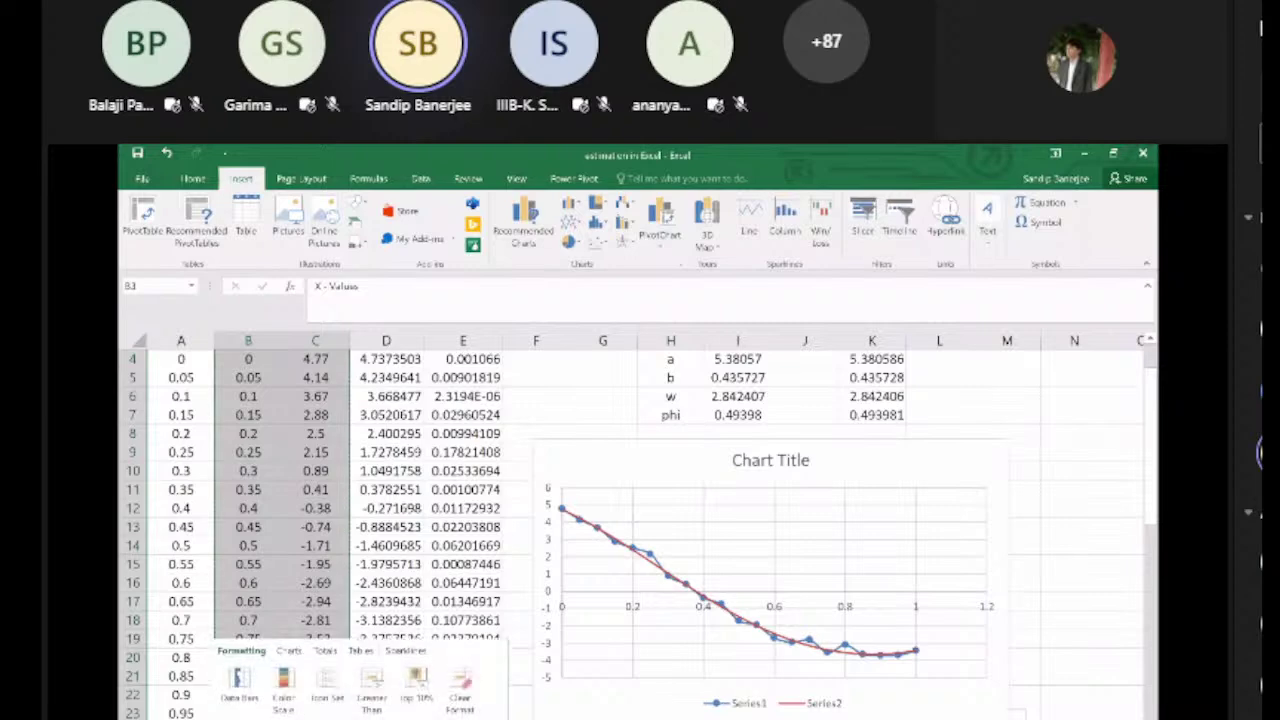
# Step: Paste the X and Y values at B3 in the blank workbook and autofit column C
pyautogui.hotkey('ctrl', 'Tab')
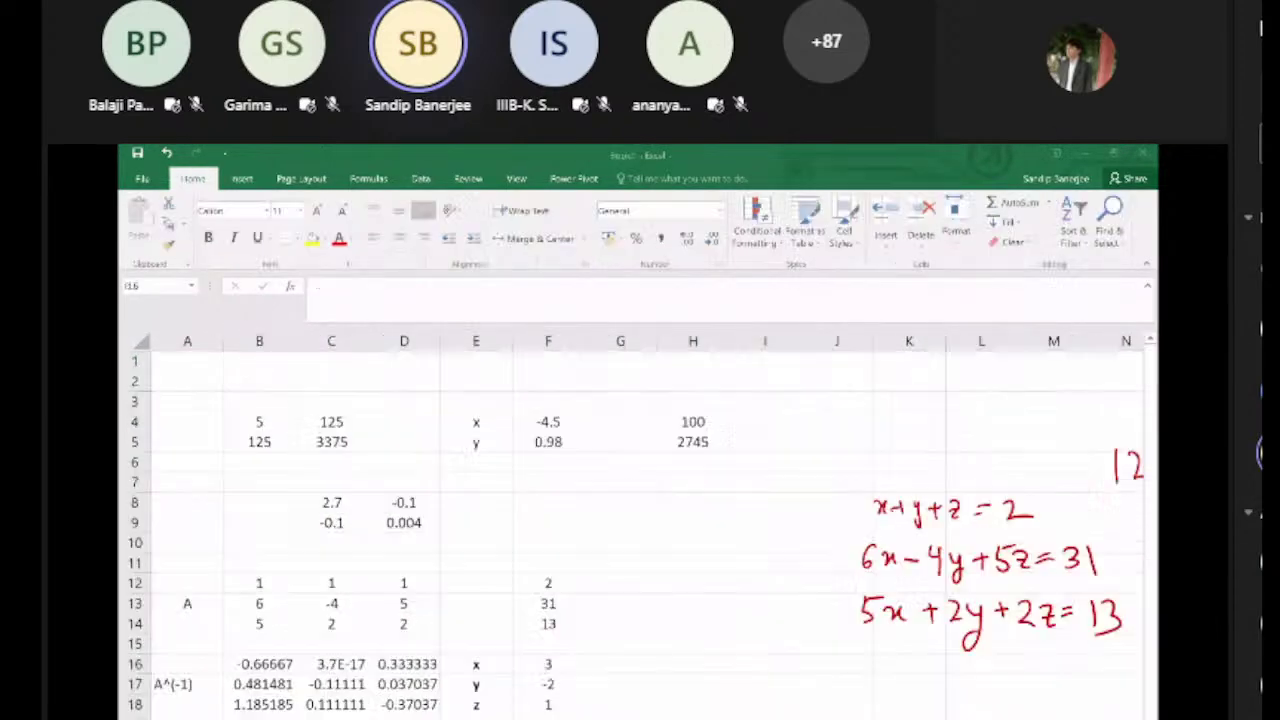
pyautogui.hotkey('ctrl', 'Tab')
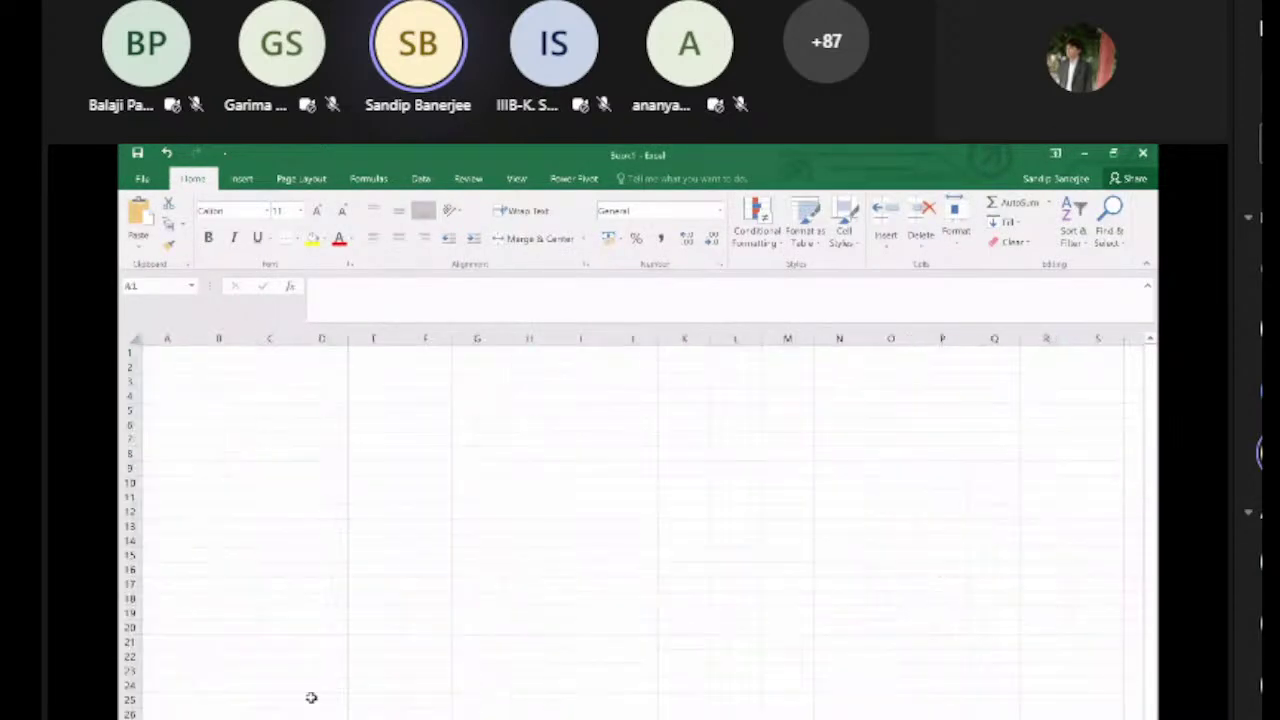
pyautogui.click(228, 384)
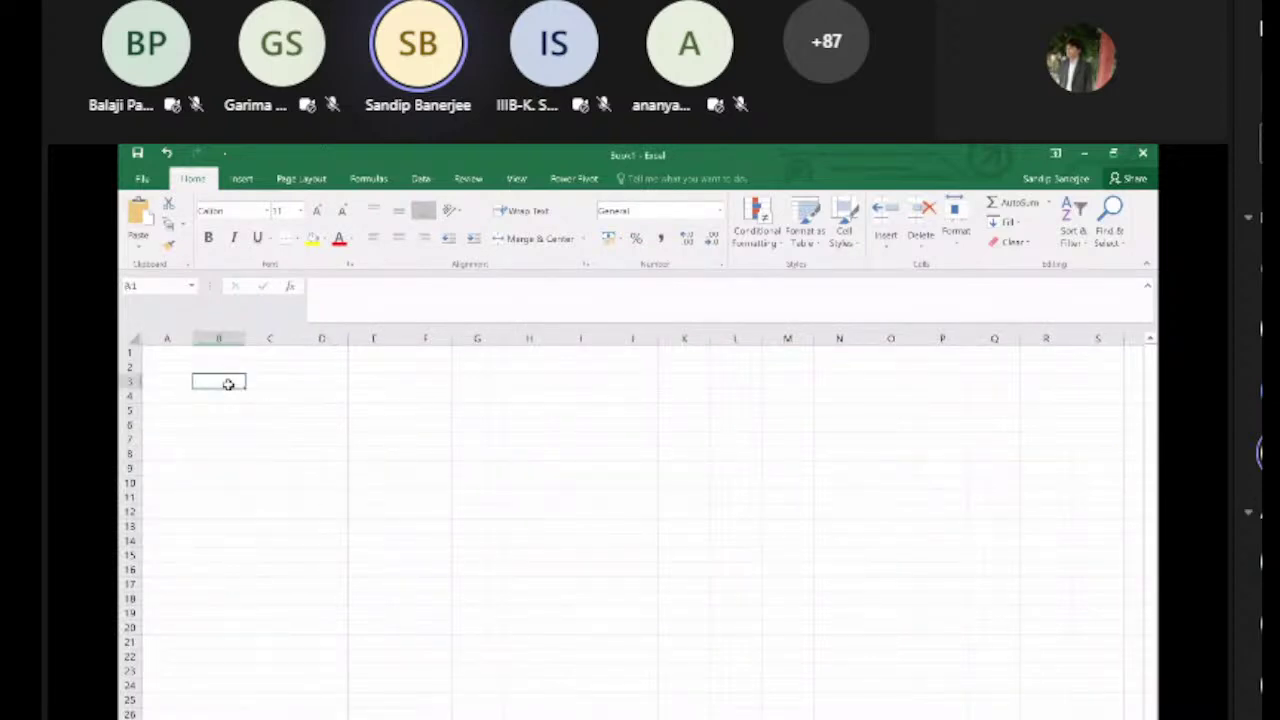
pyautogui.write('X - Values\tY - Values 0\t4.77 0.05\t4.14 0.1\t3.67 0.15\t2.88 0.2\t2.5 0.25\t2.15 0.3\t0.89 0.35\t0.41 0.4\t-0.38 0.45\t-0.74 0.5\t-1.71 0.55\t-1.95 0.6\t-2.69 0.65\t-2.94 0.7\t-2.81 0.75\t-3.53 0.8\t-3.09 0.85\t-3.64 0.9\t-3.71 0.95\t-3.09 1\t-3.41')
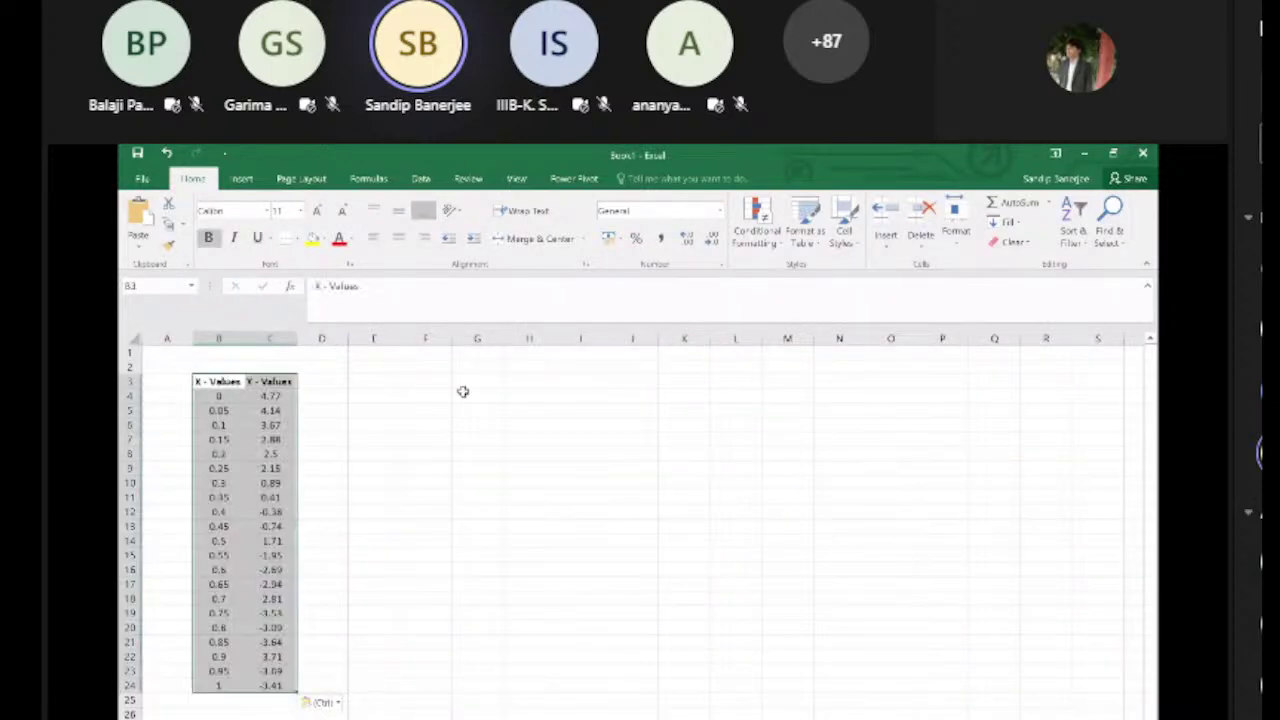
pyautogui.doubleClick(297, 338)
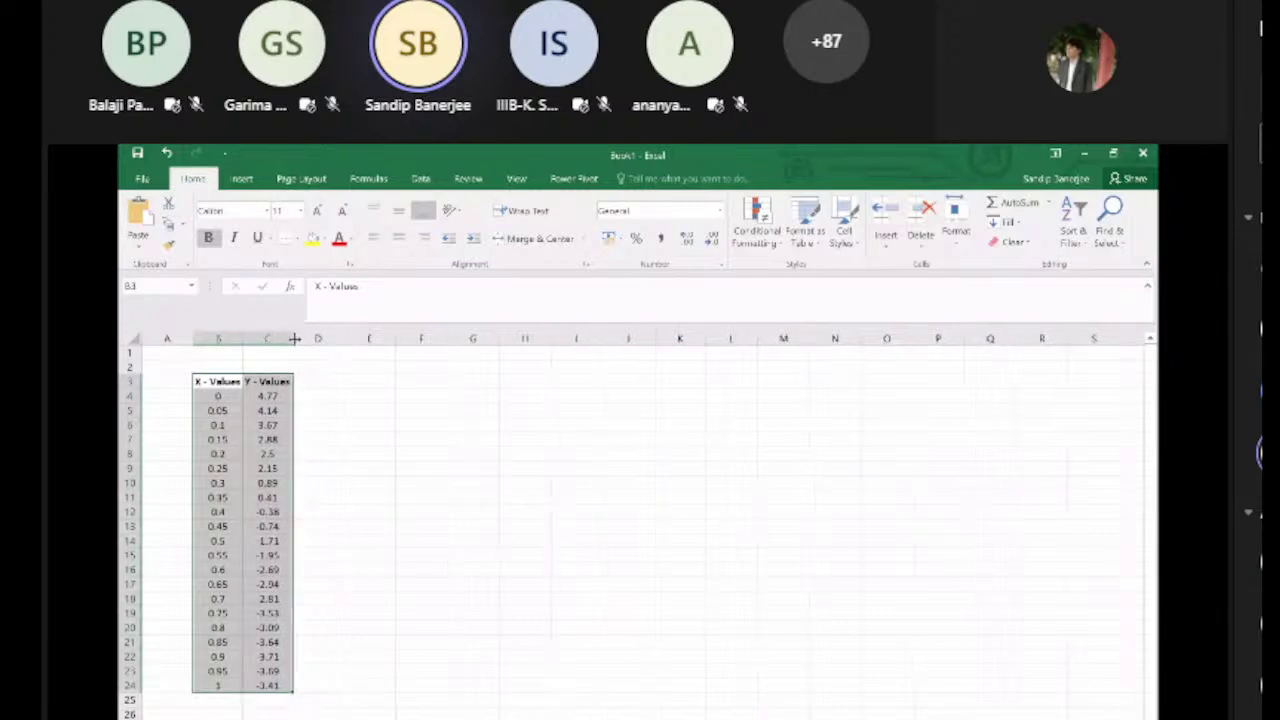
pyautogui.click(300, 212)
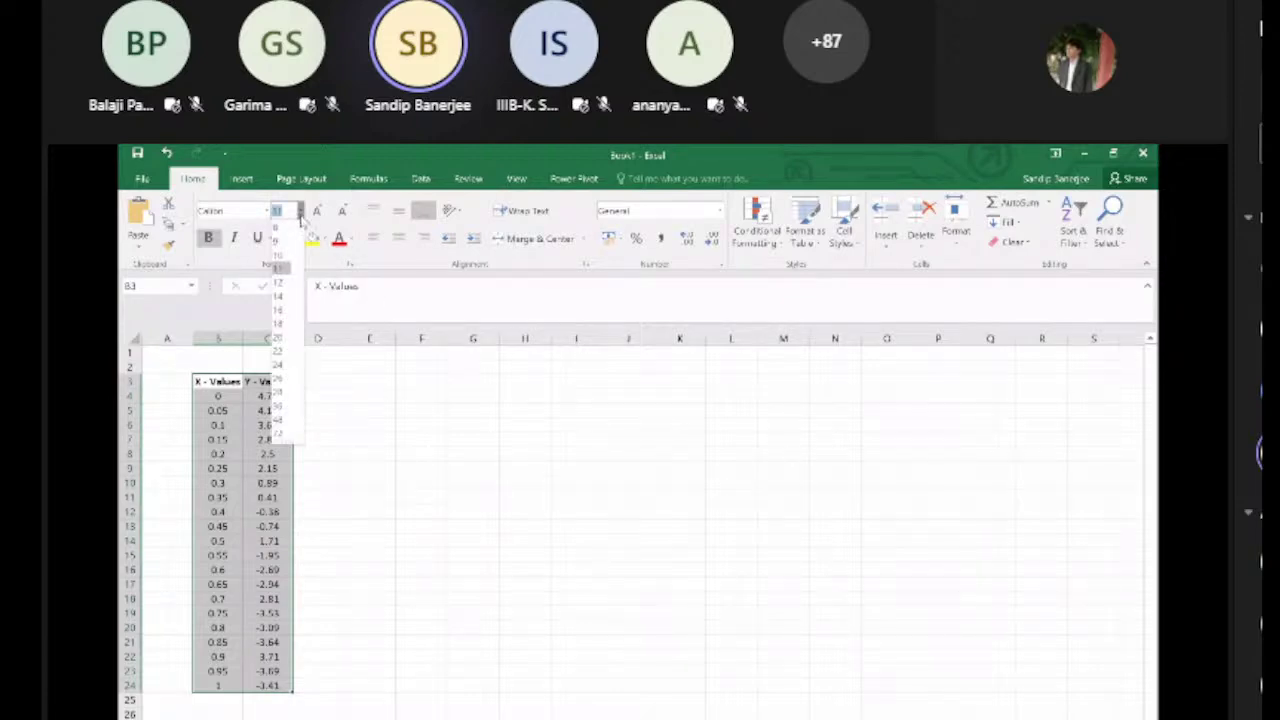
pyautogui.click(301, 213)
pyautogui.click(467, 497)
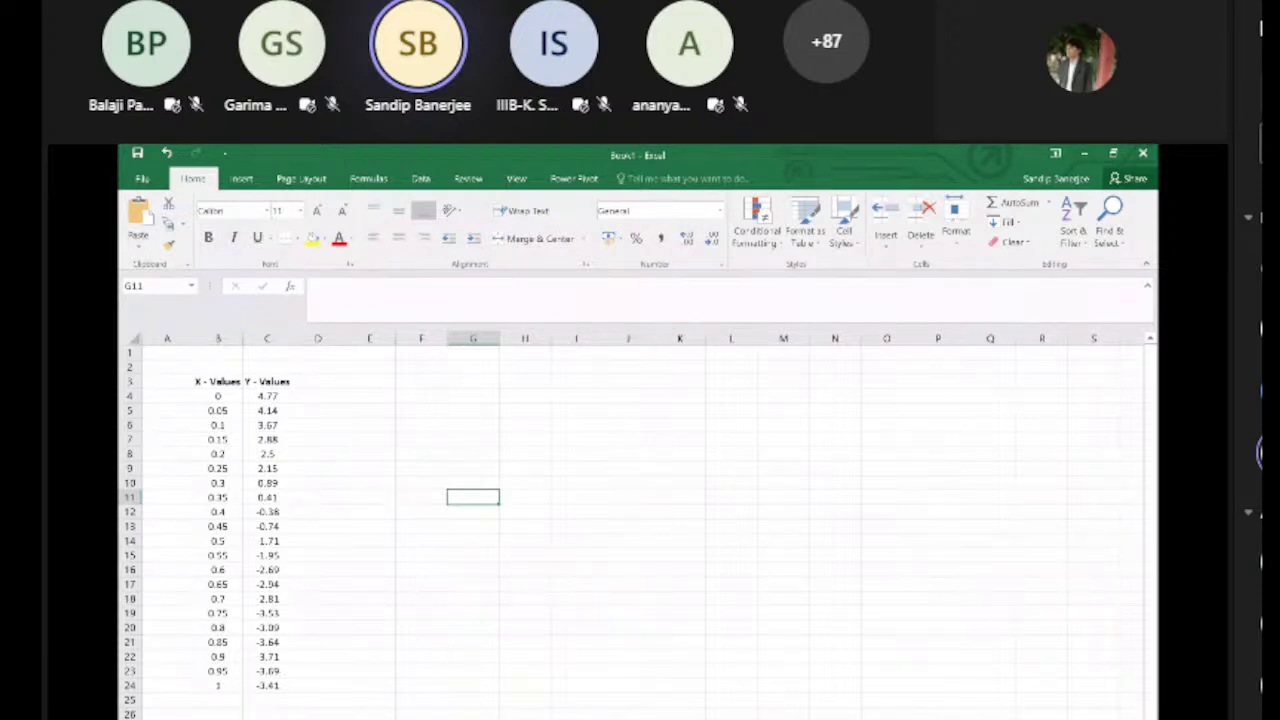
pyautogui.keyDown('ctrl'); pyautogui.scroll(1, 640, 520); pyautogui.keyUp('ctrl')
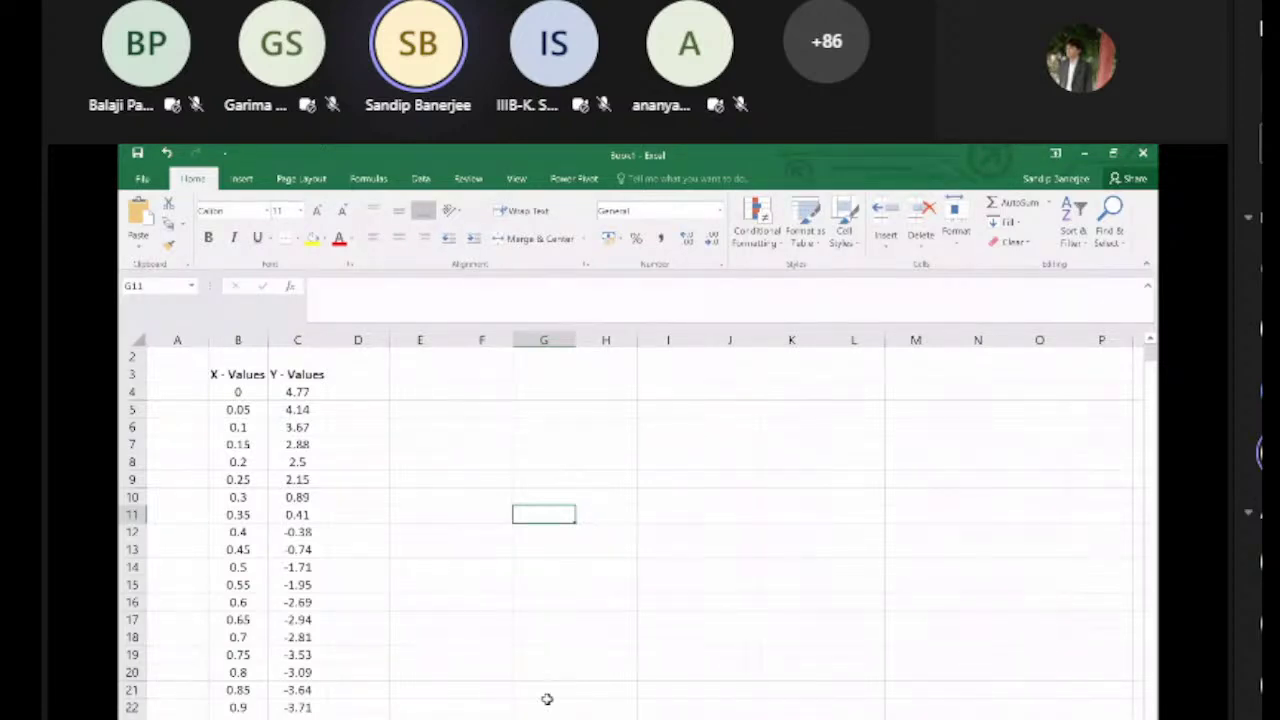
# Step: Move to the next worksheet, which is empty
pyautogui.hotkey('ctrl', 'pagedown')
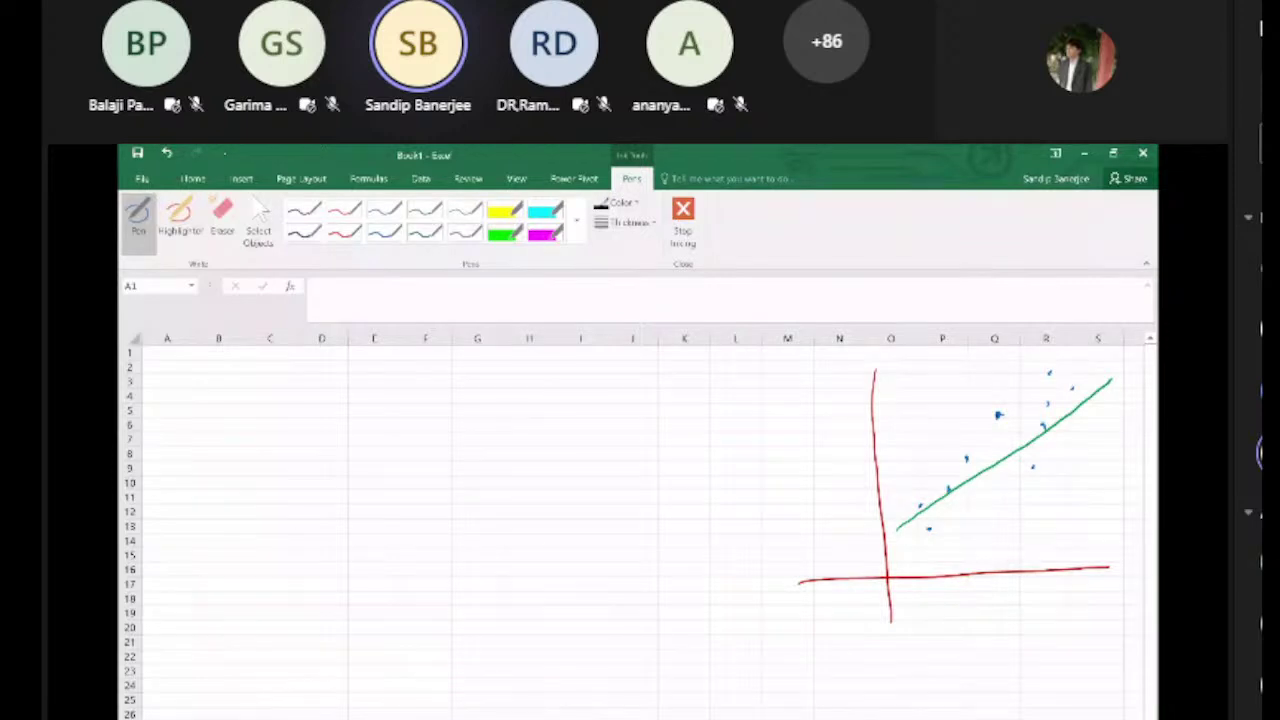
# Step: Ink a vertical residual line from a point to the x-axis and write y=a+bx beside the fitted line
pyautogui.moveTo(998, 413); pyautogui.dragTo(1002, 575)
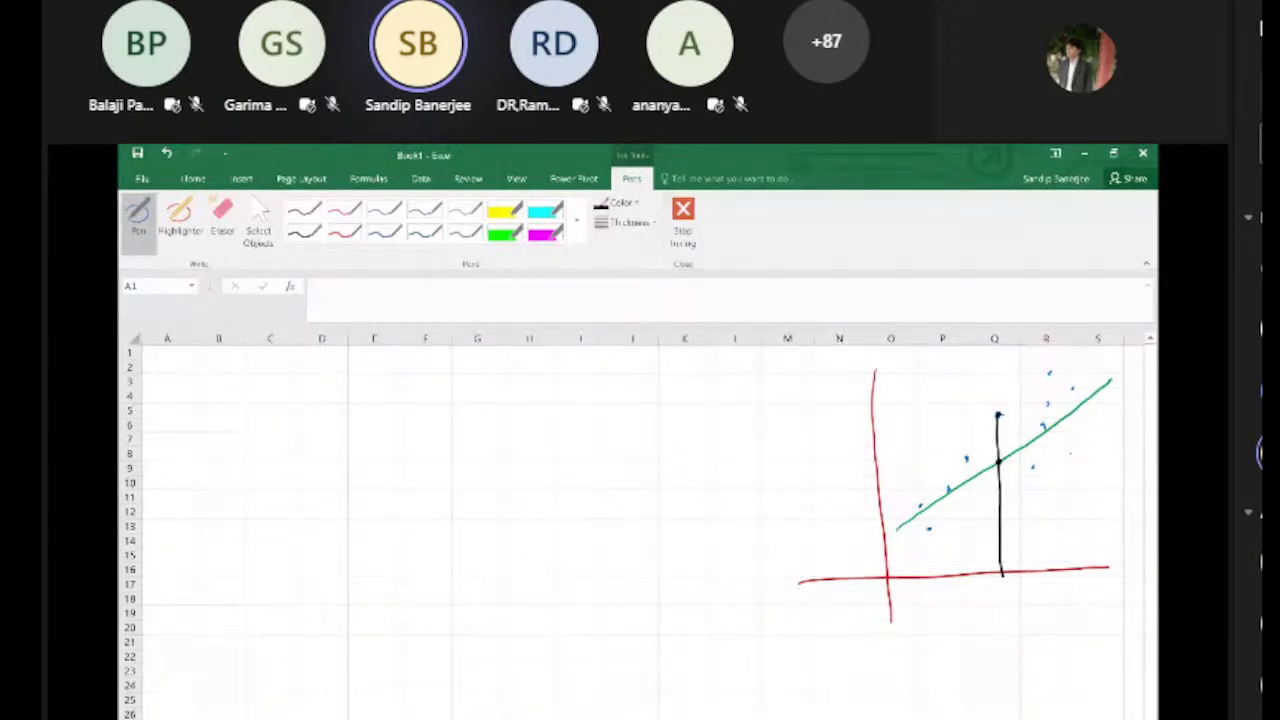
pyautogui.moveTo(1049, 442); pyautogui.dragTo(1056, 463)
pyautogui.moveTo(1062, 438); pyautogui.dragTo(1070, 436)
pyautogui.moveTo(1063, 444); pyautogui.dragTo(1068, 440)
pyautogui.moveTo(1072, 428); pyautogui.dragTo(1088, 423)
pyautogui.moveTo(1080, 419); pyautogui.dragTo(1082, 432)
pyautogui.moveTo(1101, 402); pyautogui.dragTo(1104, 420)
pyautogui.moveTo(1111, 397); pyautogui.dragTo(1124, 392)
pyautogui.moveTo(1116, 390); pyautogui.dragTo(1120, 402)
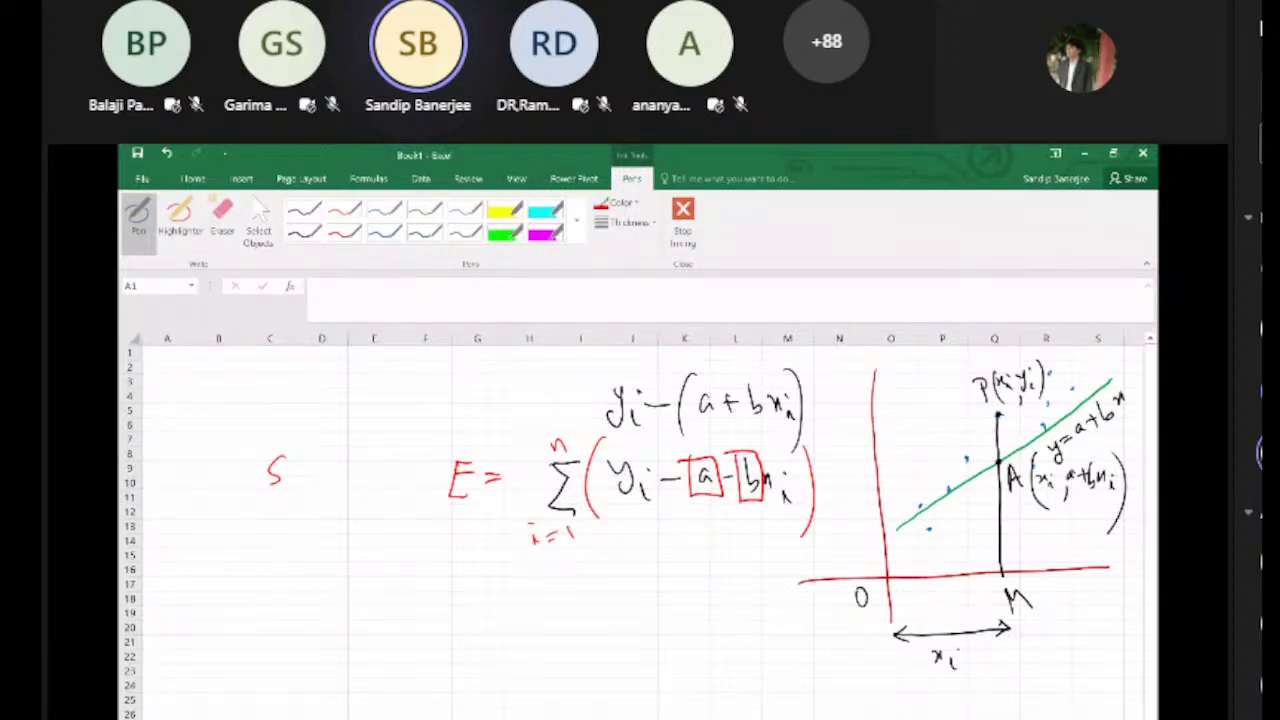
# Step: Add a superscript 2 after the bracketed error term so it is squared
pyautogui.moveTo(816, 443); pyautogui.dragTo(847, 437)
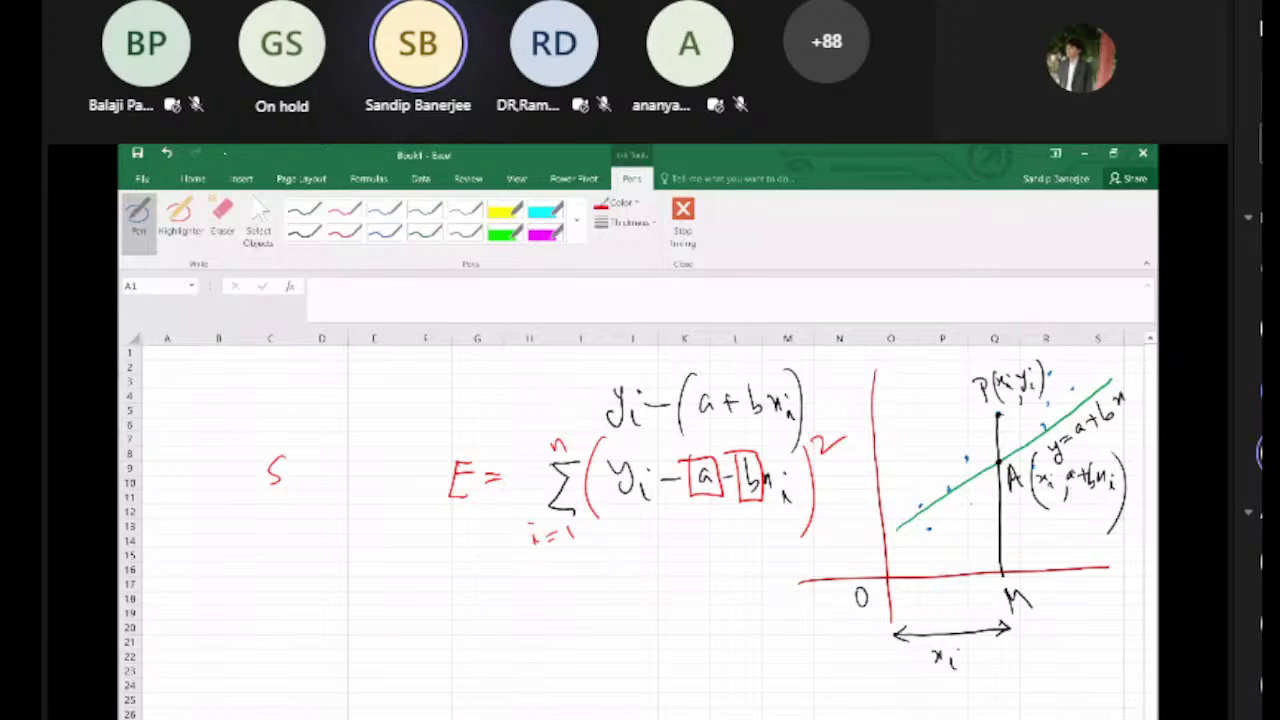
pyautogui.hotkey('alt', 'Tab')
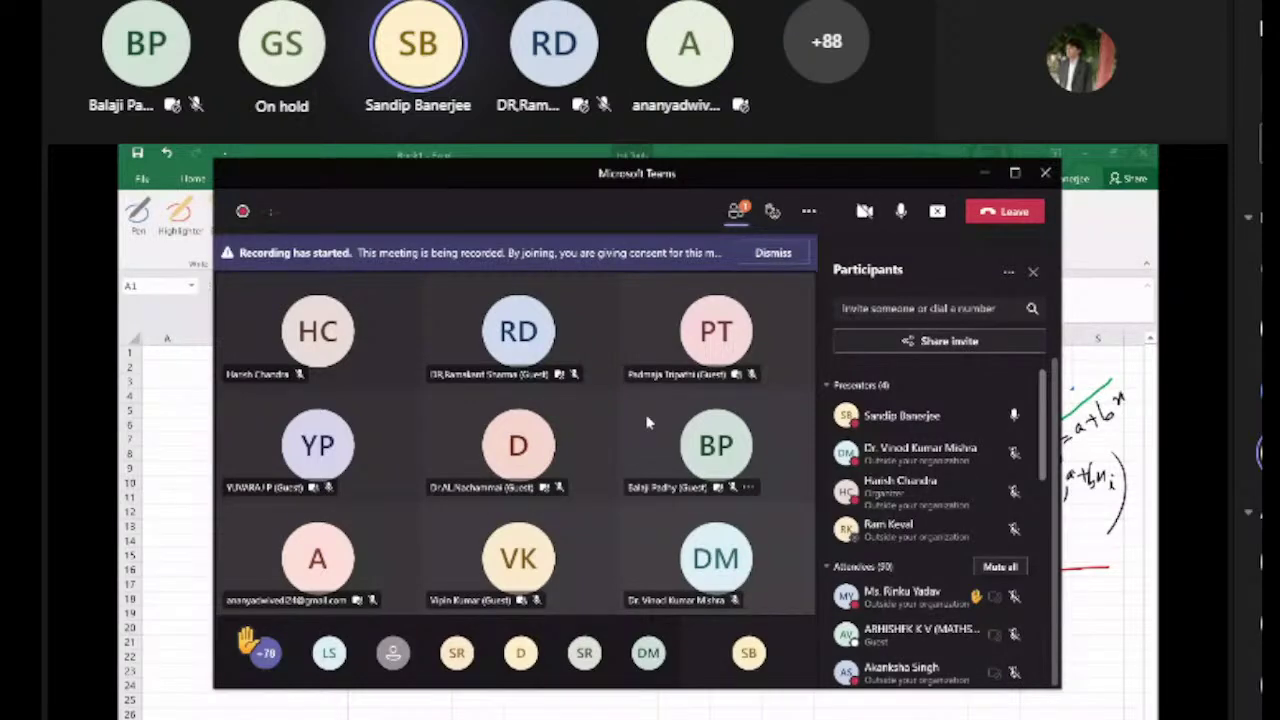
pyautogui.click(986, 174)
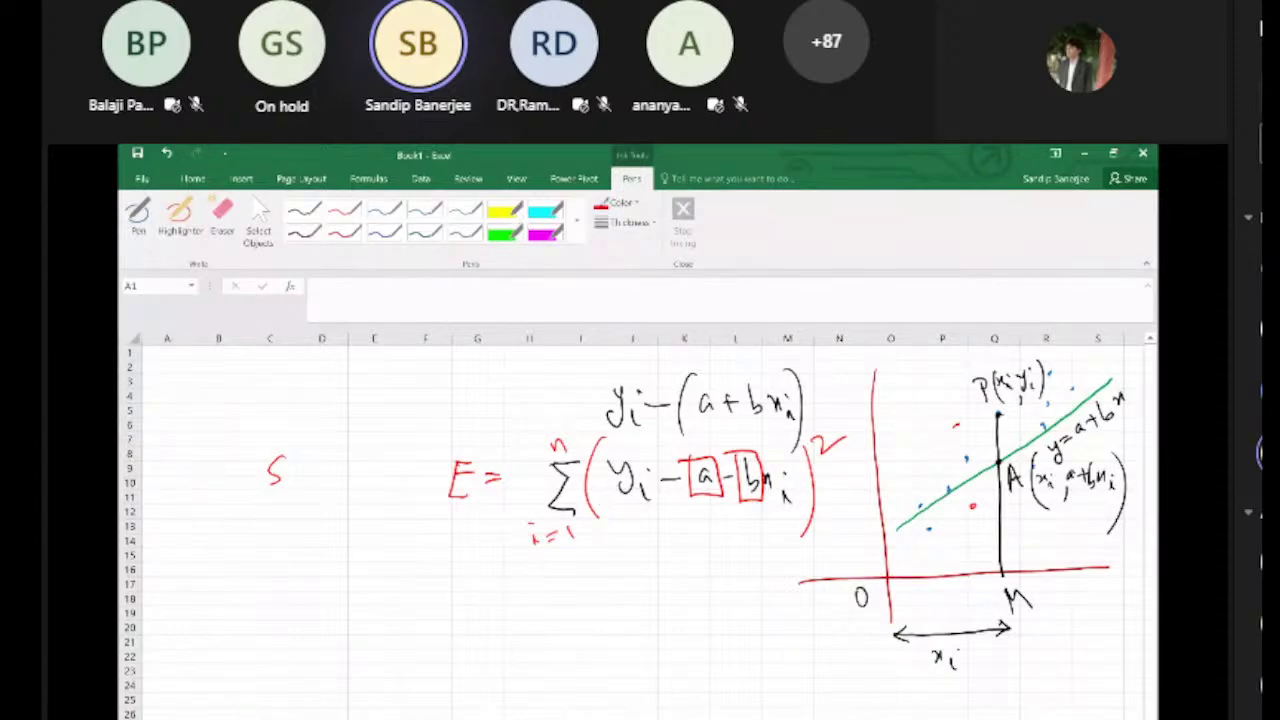
# Step: With the pen, double-underline E = and handwrite ∂E/∂a = 0 below the summation
pyautogui.click(138, 213)
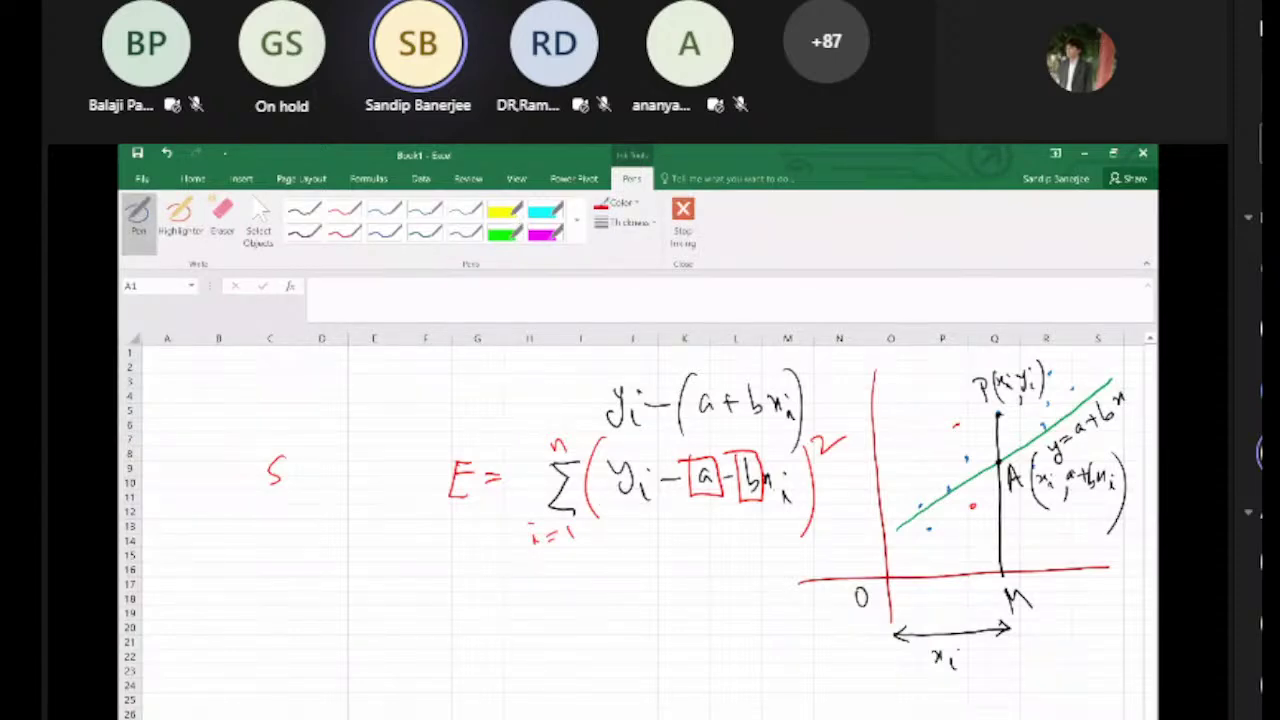
pyautogui.moveTo(446, 521); pyautogui.dragTo(488, 511)
pyautogui.moveTo(442, 531); pyautogui.dragTo(484, 520)
pyautogui.moveTo(556, 566); pyautogui.dragTo(542, 590)
pyautogui.moveTo(582, 562); pyautogui.dragTo(584, 588)
pyautogui.moveTo(534, 601)
pyautogui.mouseDown()
pyautogui.moveTo(598, 597)
pyautogui.moveTo(556, 634)
pyautogui.moveTo(597, 628)
pyautogui.mouseUp()
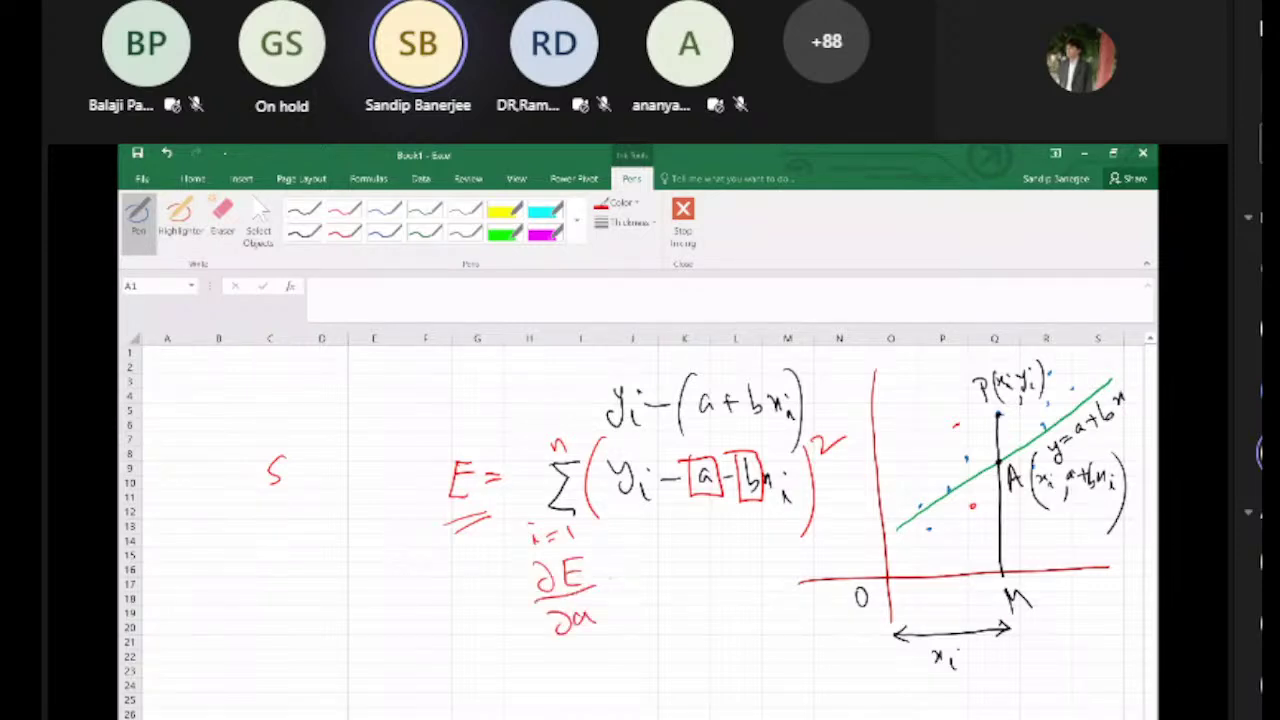
pyautogui.moveTo(612, 577); pyautogui.dragTo(628, 576)
pyautogui.moveTo(613, 587); pyautogui.dragTo(656, 564)
pyautogui.moveTo(622, 638); pyautogui.dragTo(622, 652)
# Step: Handwrite ∂E/∂b = 0, tick both conditions, and return to the spreadsheet window
pyautogui.moveTo(648, 628); pyautogui.dragTo(645, 646)
pyautogui.moveTo(610, 668); pyautogui.dragTo(666, 657)
pyautogui.moveTo(630, 676); pyautogui.dragTo(622, 694)
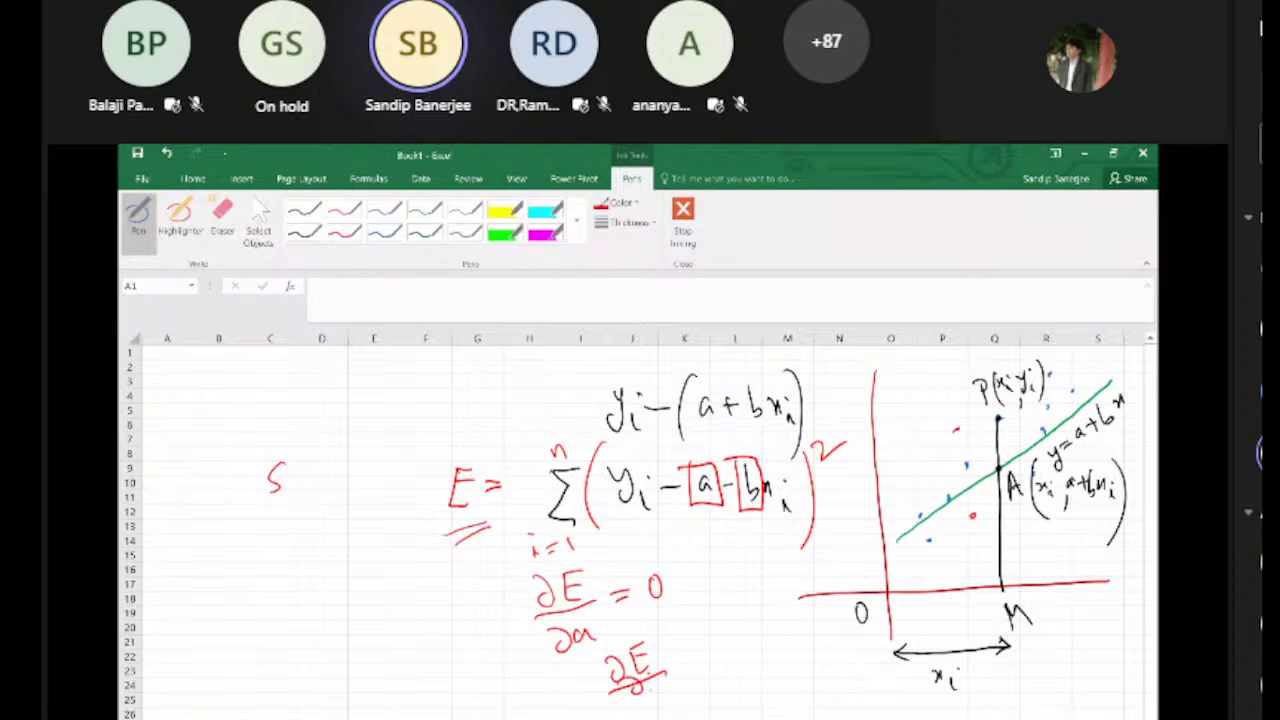
pyautogui.moveTo(620, 680); pyautogui.dragTo(716, 640)
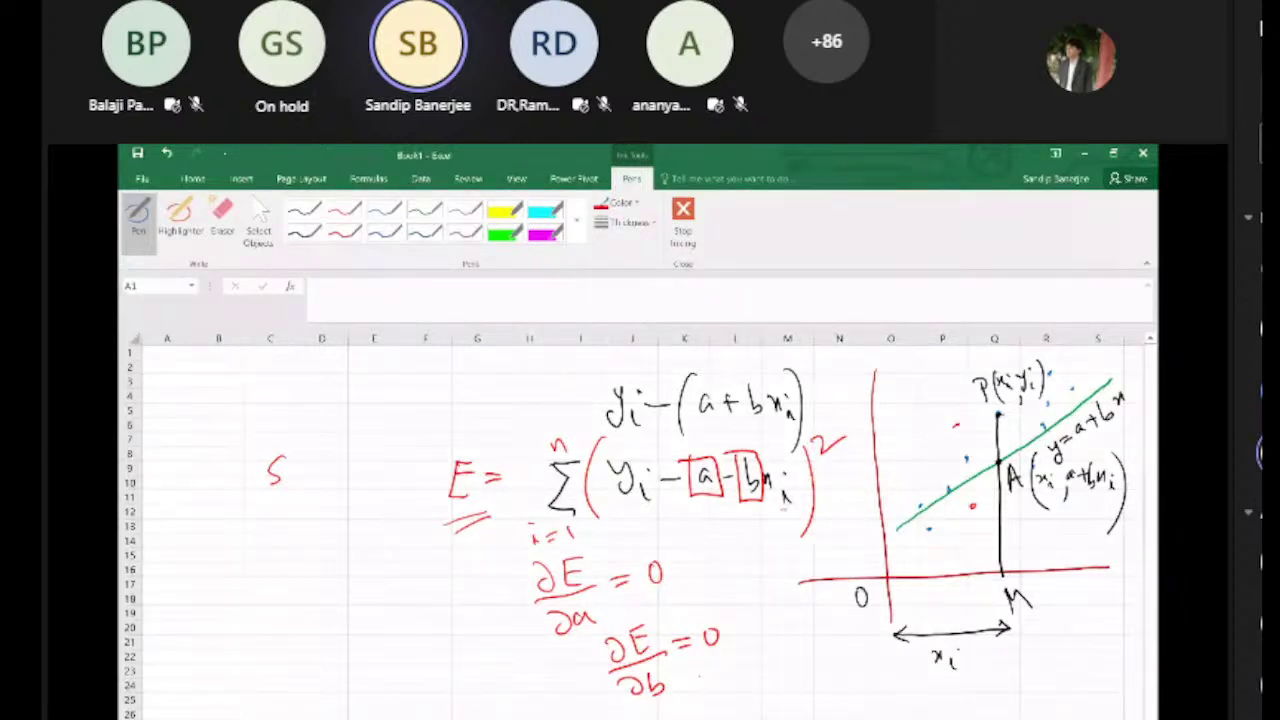
pyautogui.moveTo(650, 601); pyautogui.dragTo(702, 577)
pyautogui.moveTo(707, 683); pyautogui.dragTo(749, 665)
pyautogui.hotkey('alt', 'Tab')
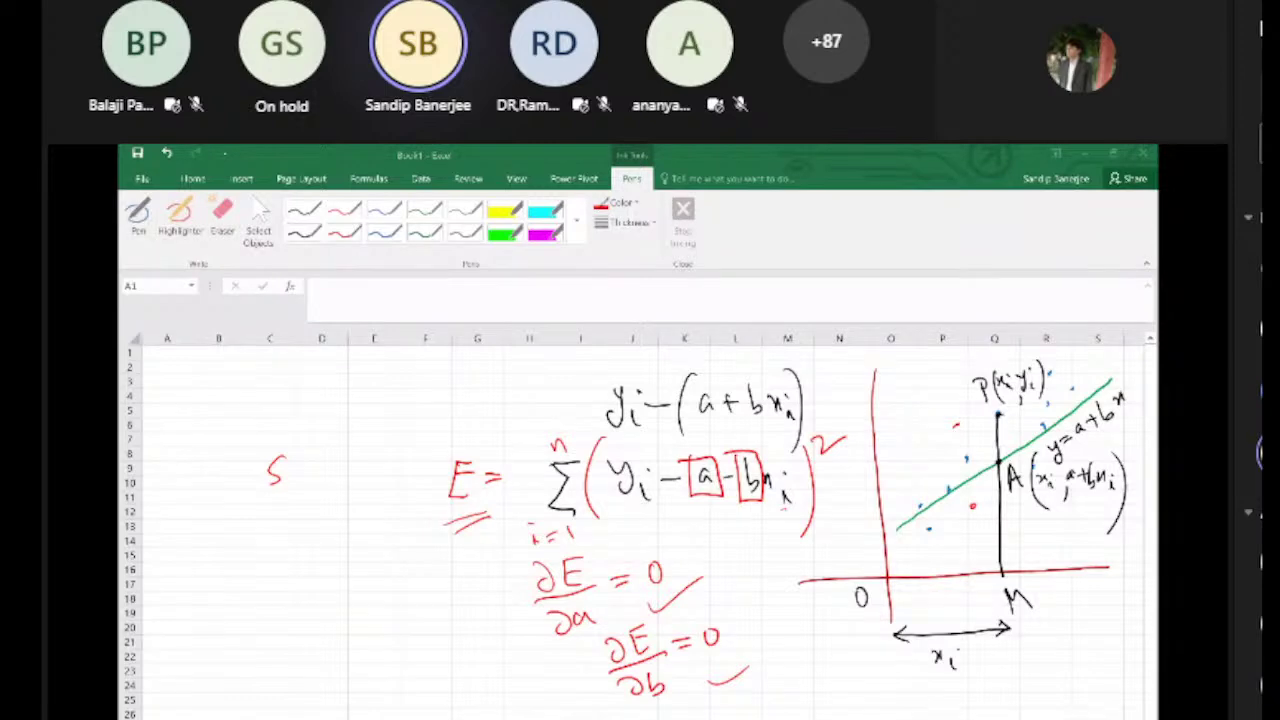
pyautogui.hotkey('alt', 'Tab')
# Step: Switch to the Book1 sheet holding the X - Values and Y - Values columns
pyautogui.hotkey('ctrl', 'pageup')
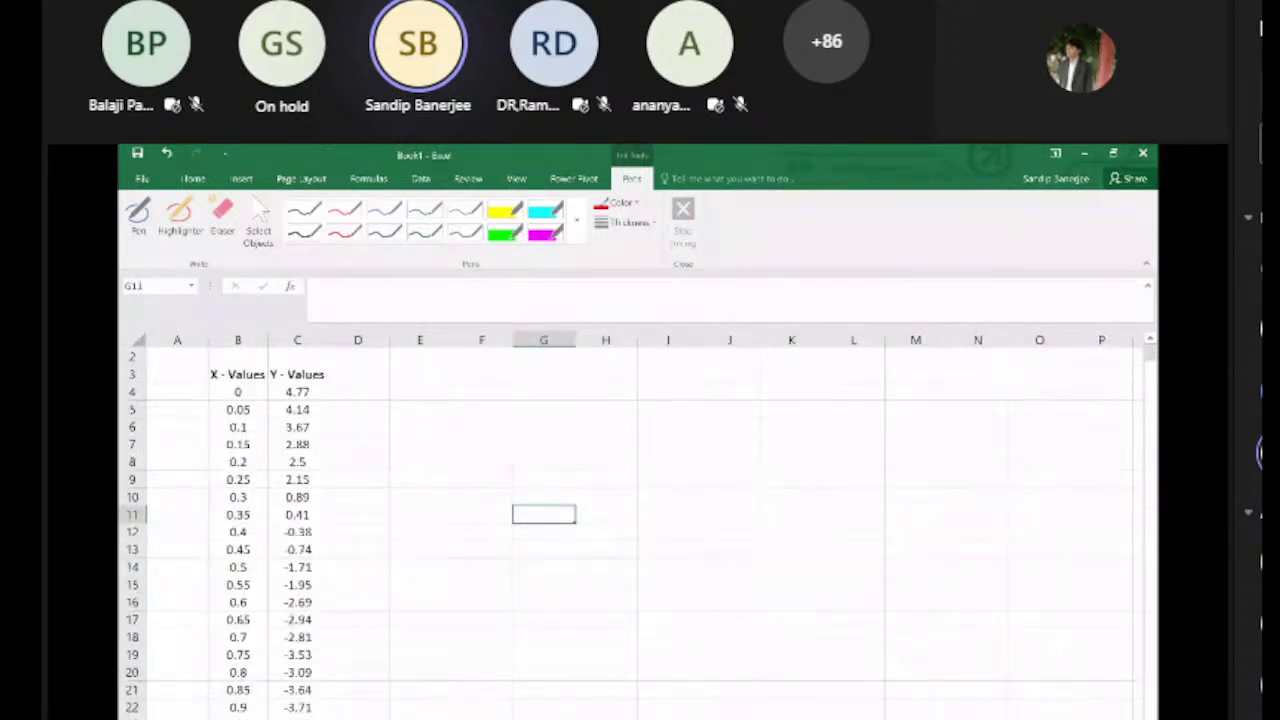
pyautogui.click(696, 719)
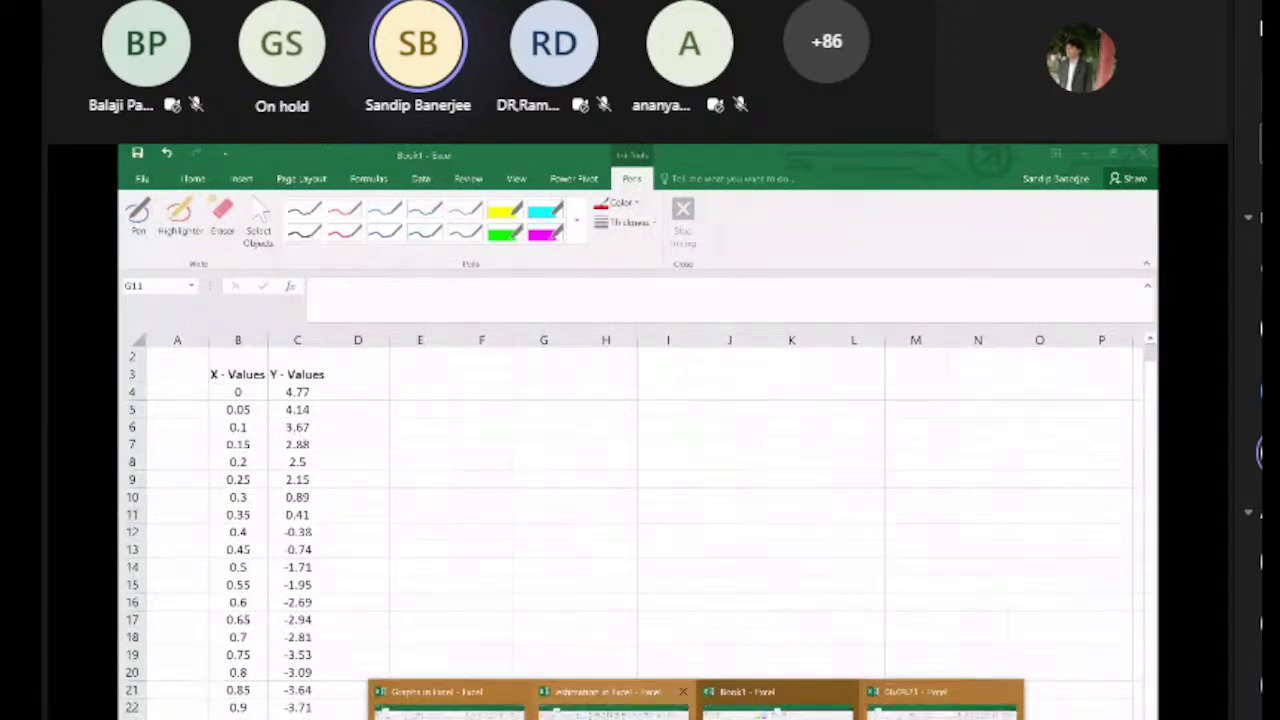
# Step: Bring up the estimation workbook, keep the Solver solution, and inspect the formula in D4
pyautogui.click(610, 705)
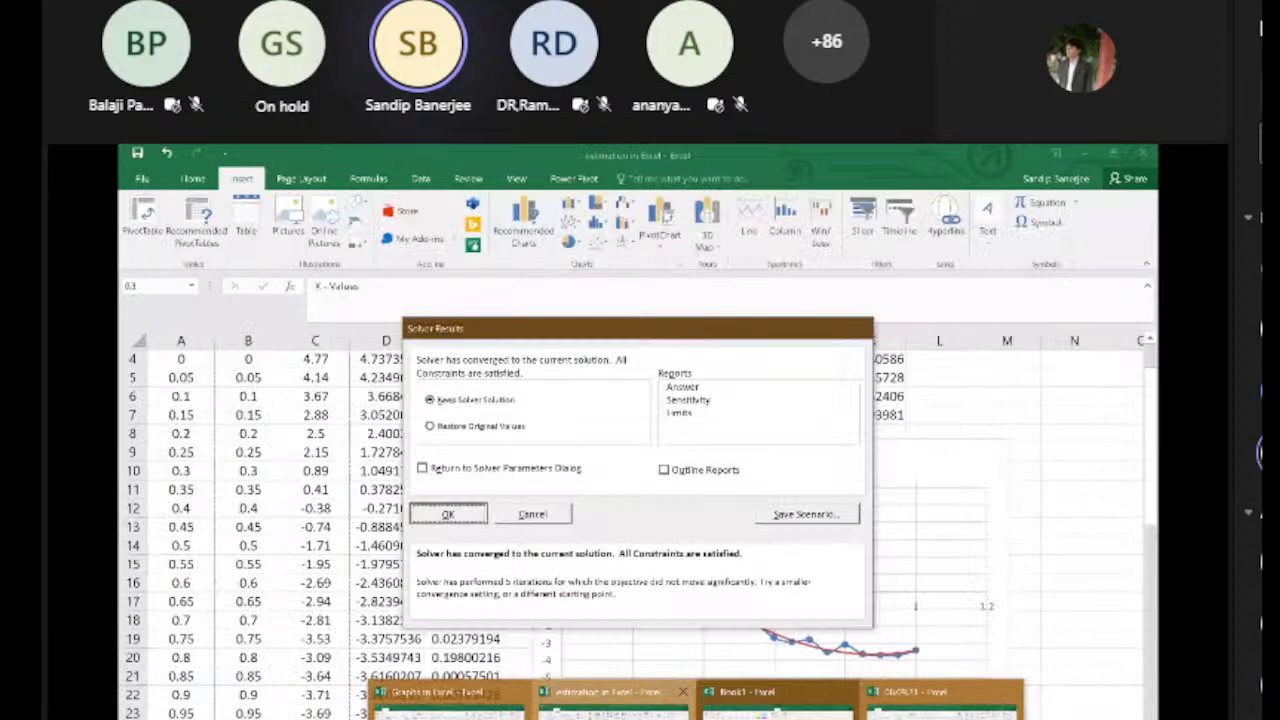
pyautogui.press('Return')
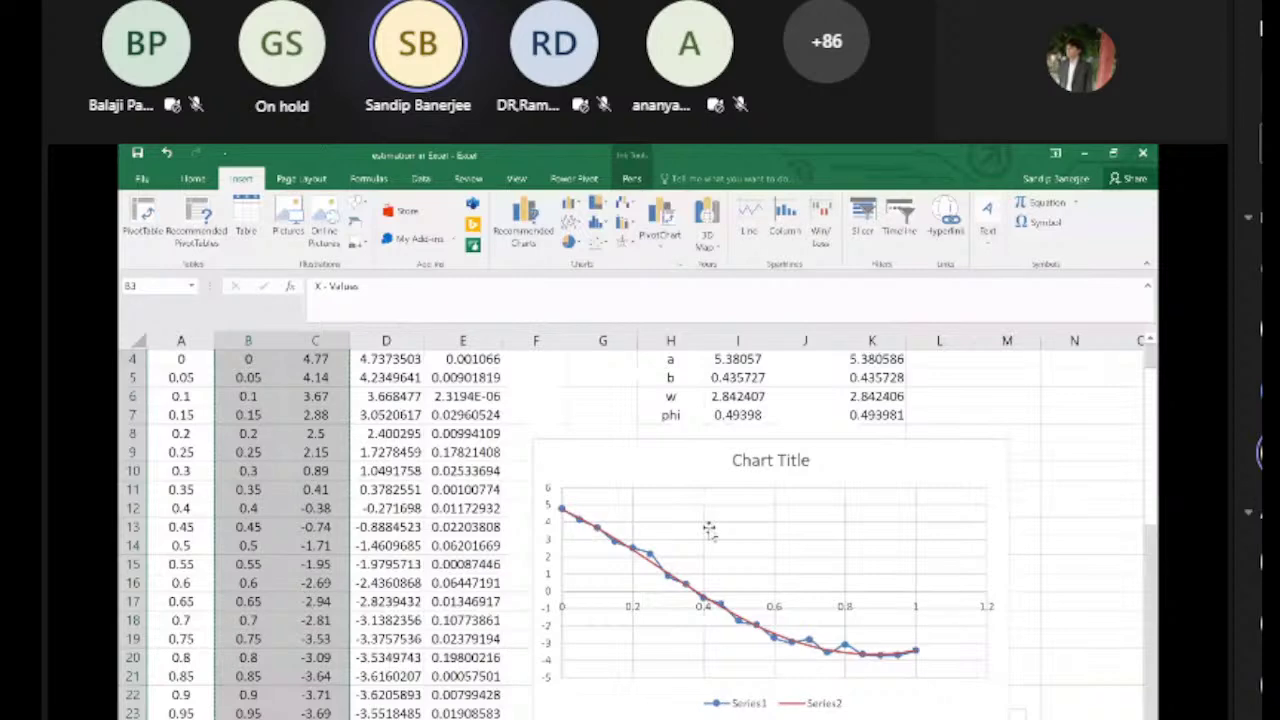
pyautogui.scroll(1, 709, 530)
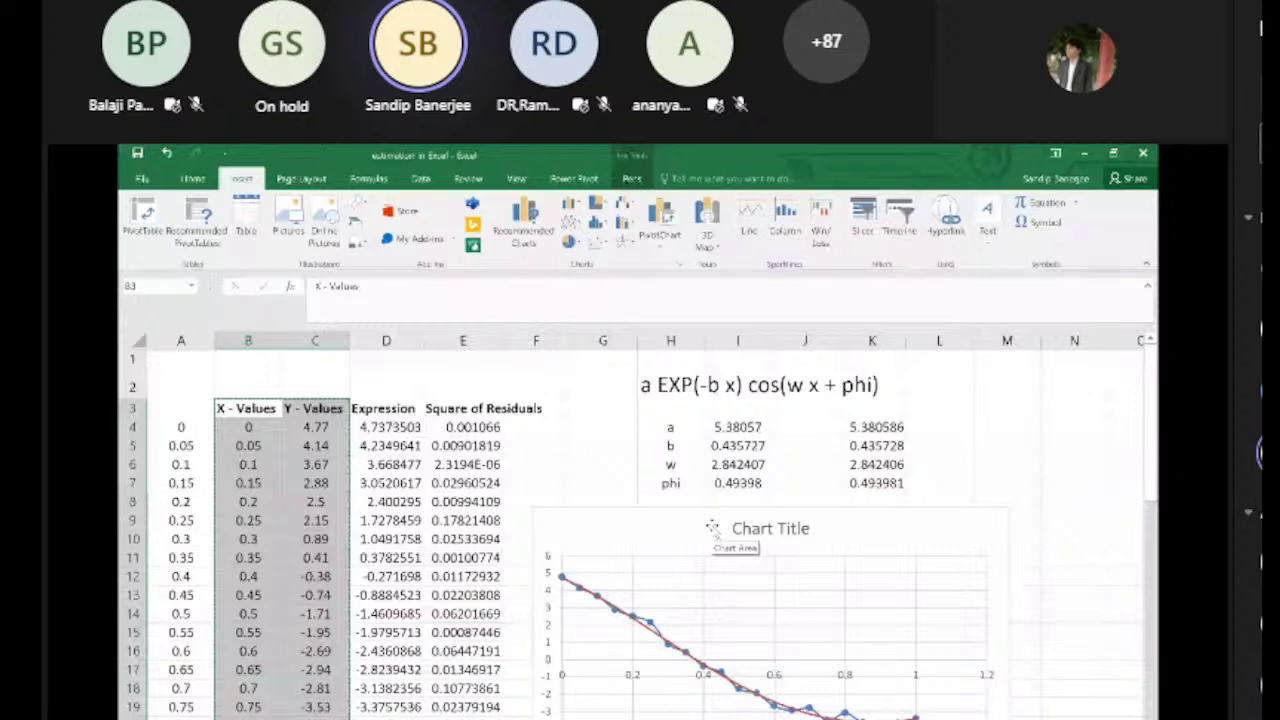
pyautogui.click(402, 427)
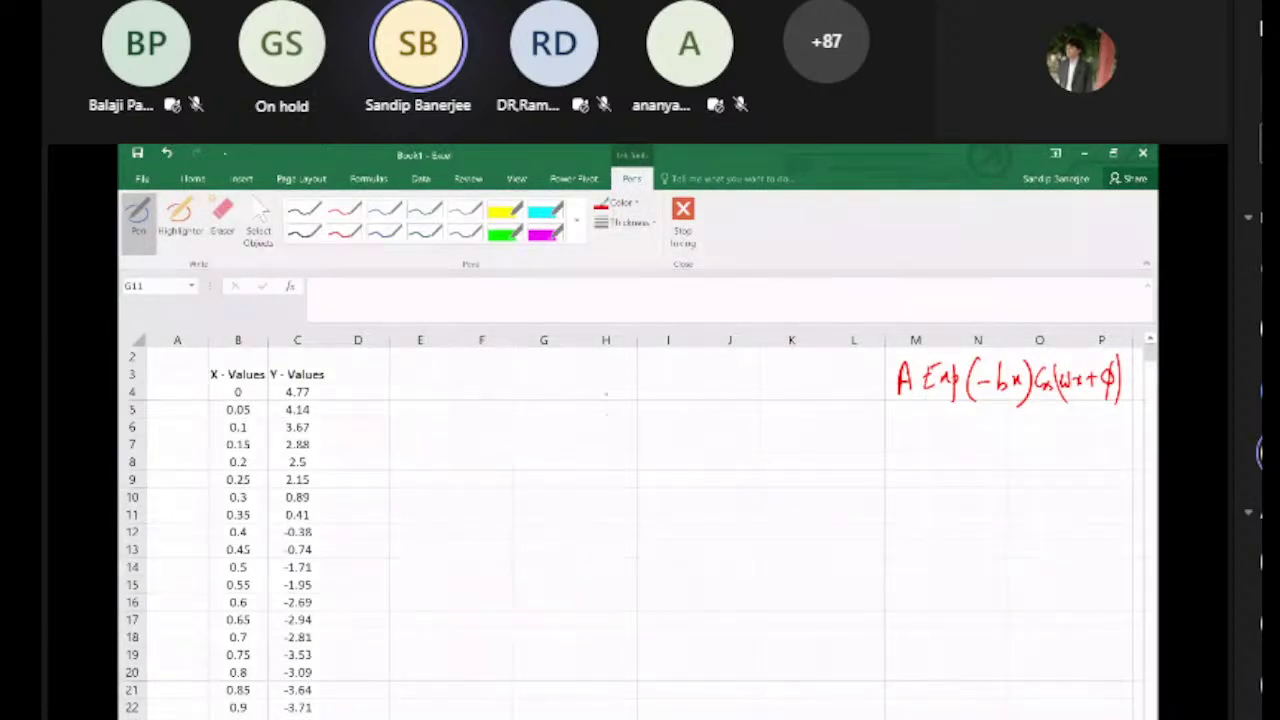
# Step: Stop inking, enter the labels A, B, W and Phi in H4:H7, and centre them
pyautogui.press('Escape')
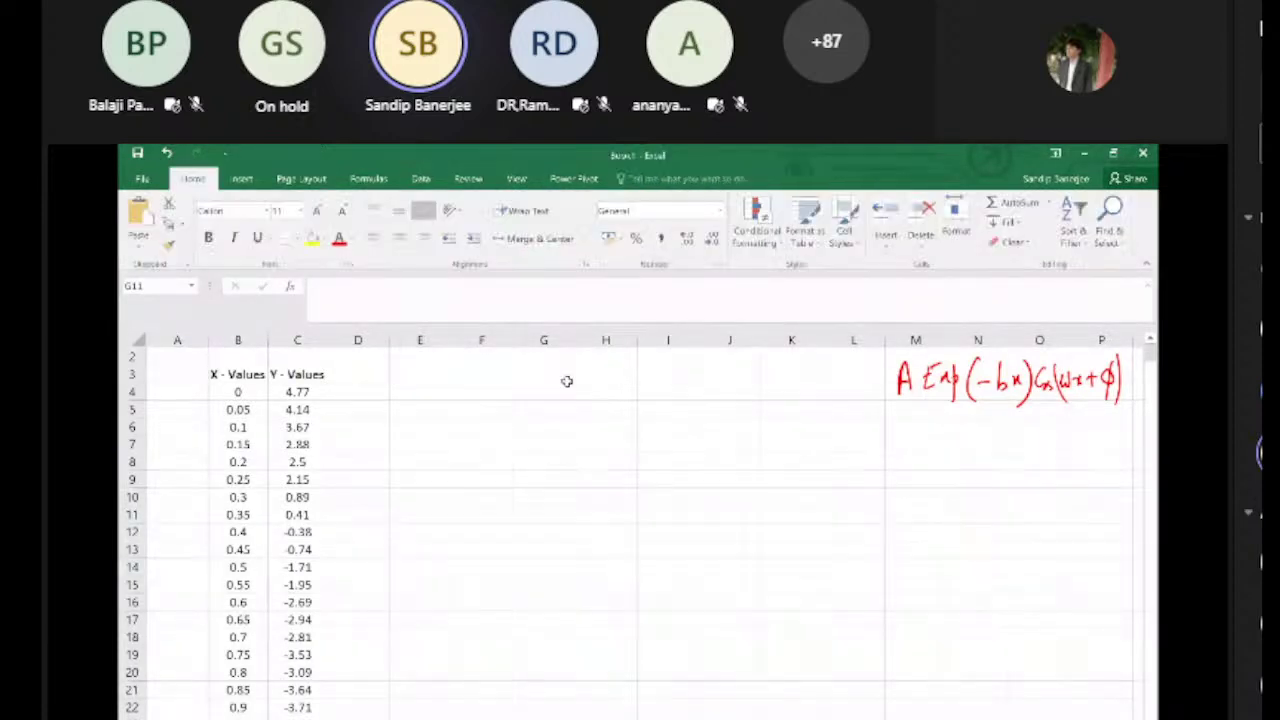
pyautogui.click(618, 399)
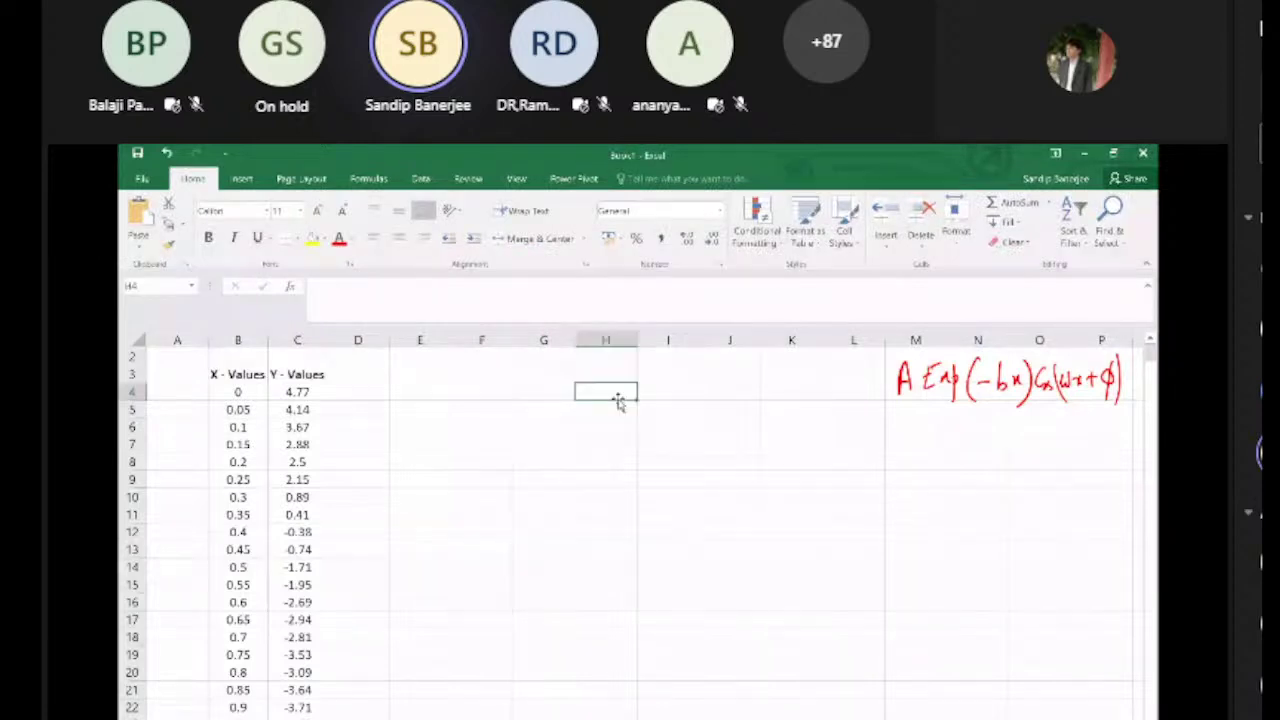
pyautogui.write('A')
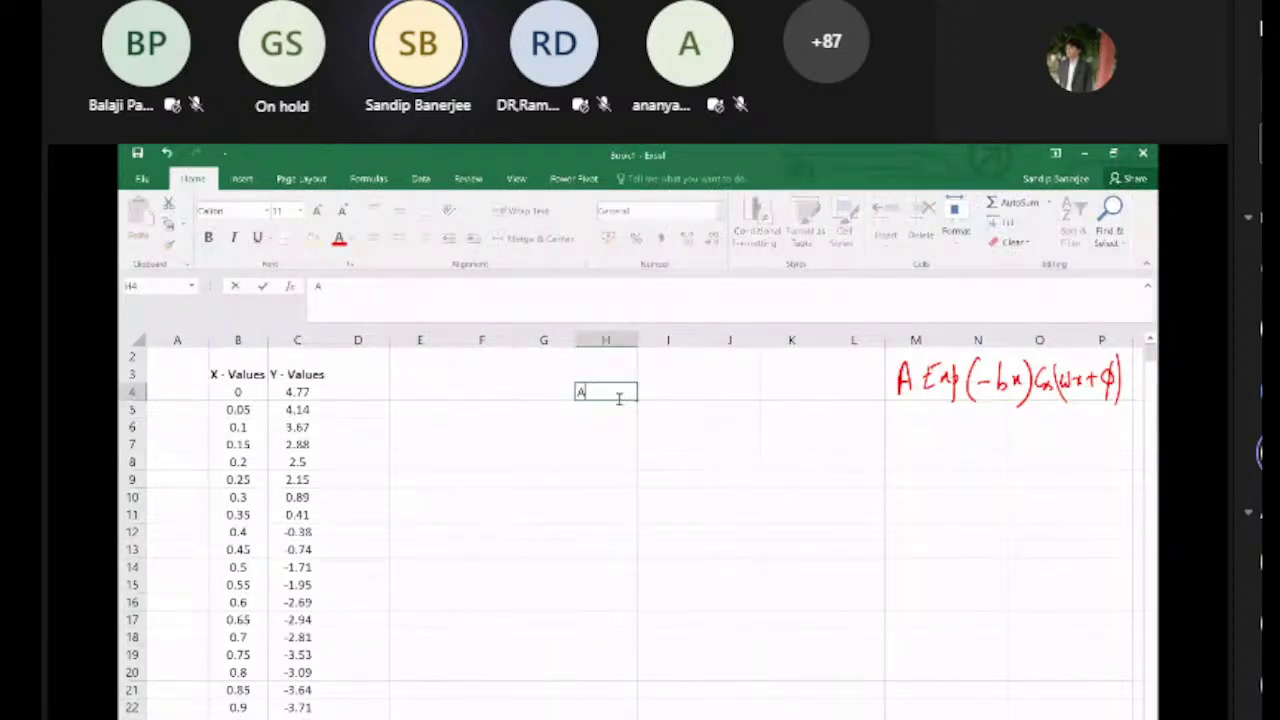
pyautogui.press('Return')
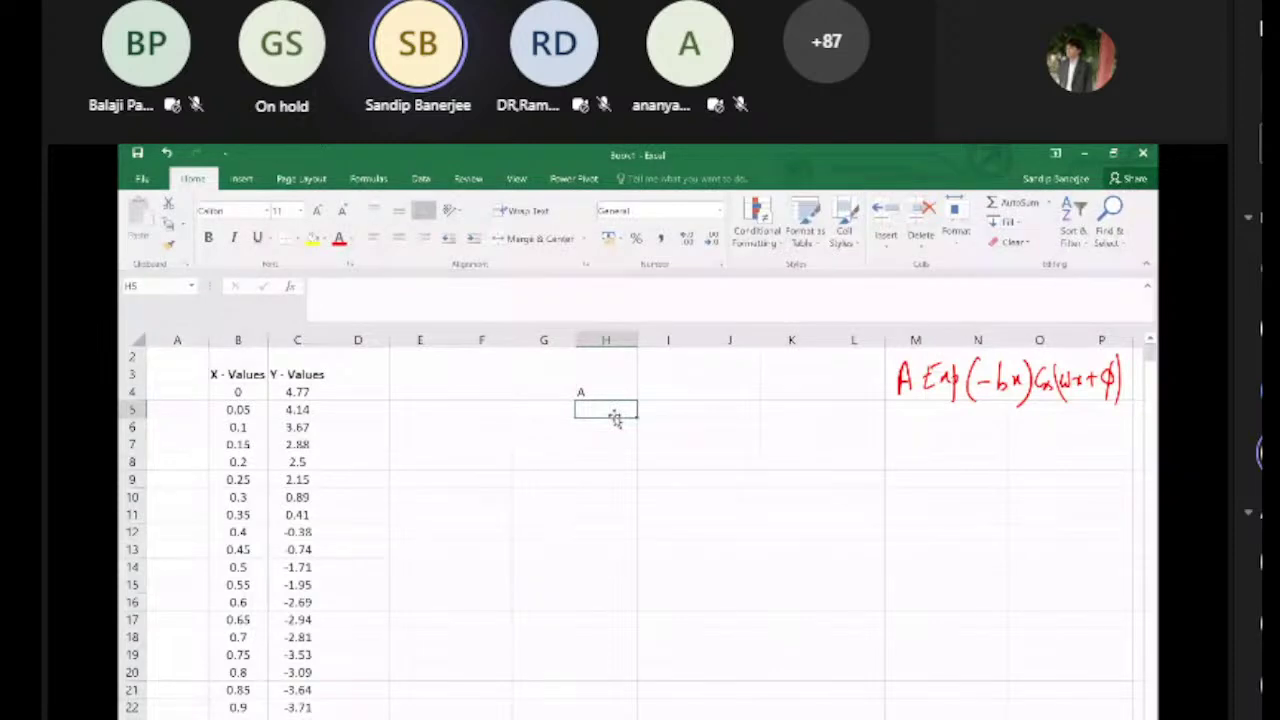
pyautogui.write('B')
pyautogui.press('Return')
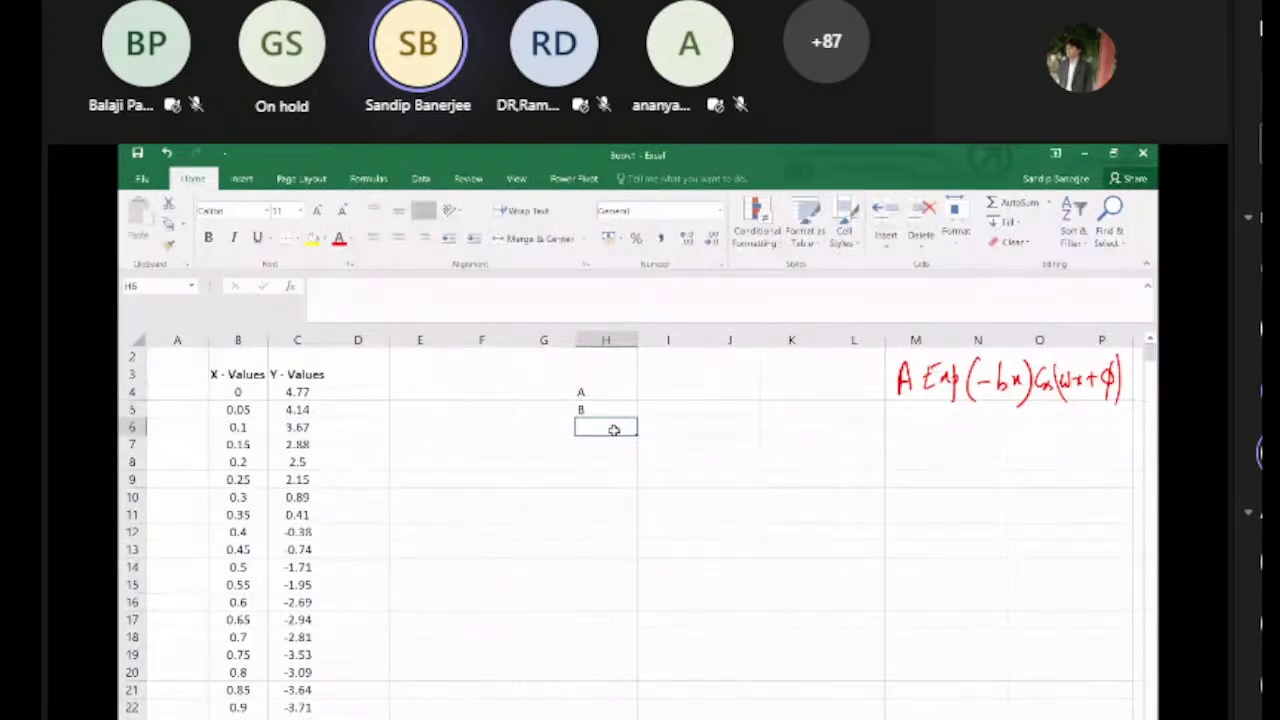
pyautogui.write('W')
pyautogui.press('Return')
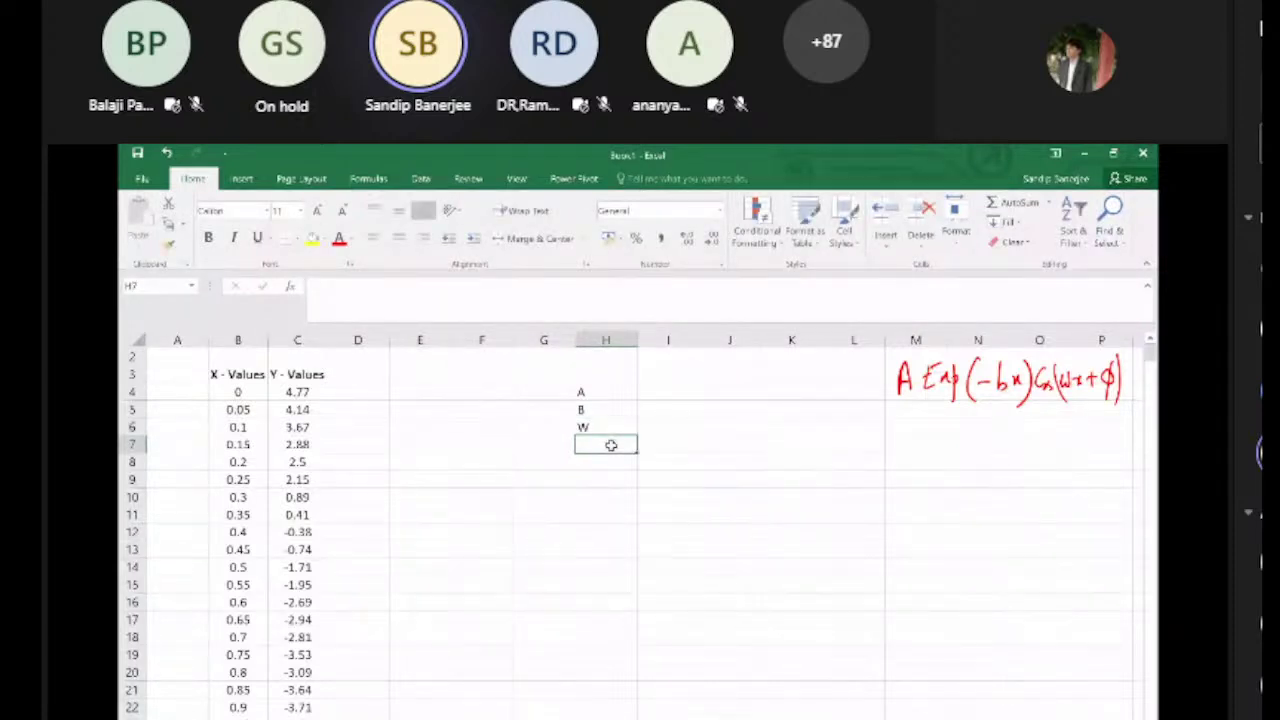
pyautogui.write('Phi')
pyautogui.click(655, 565)
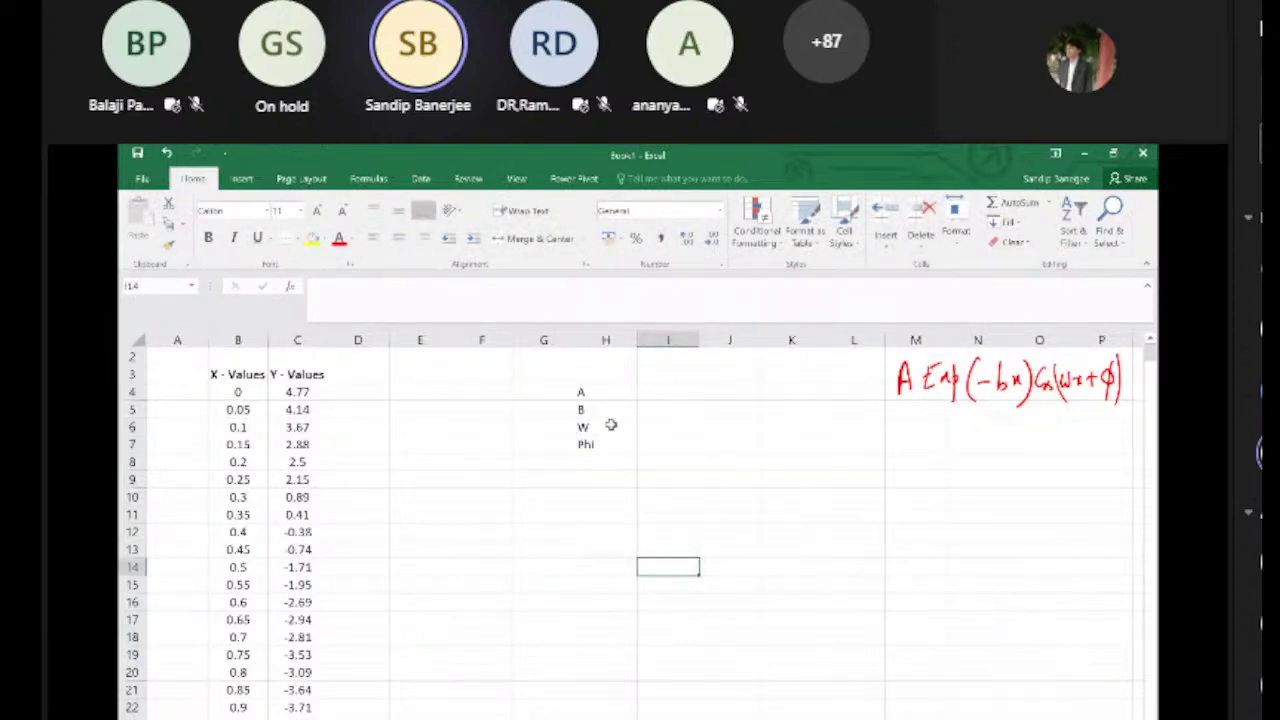
pyautogui.moveTo(605, 392); pyautogui.dragTo(606, 443)
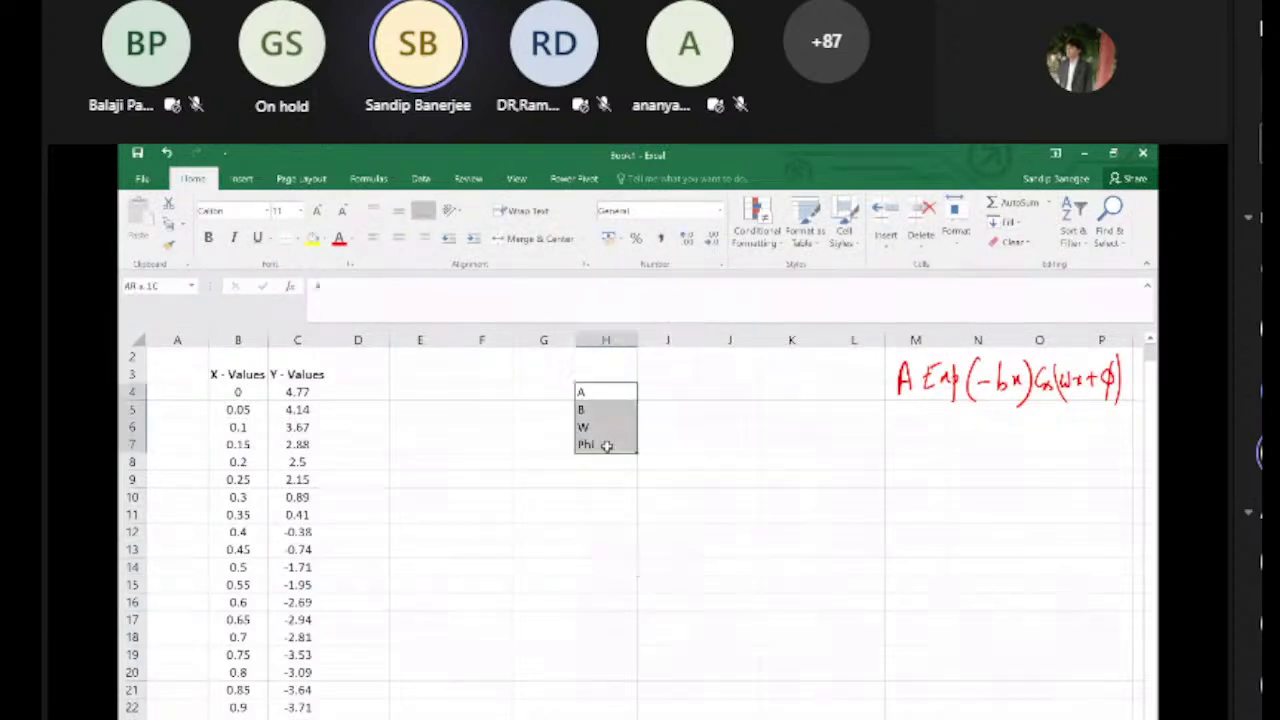
pyautogui.click(398, 238)
# Step: Give each parameter a starting value of 1 in I4:I7
pyautogui.click(681, 388)
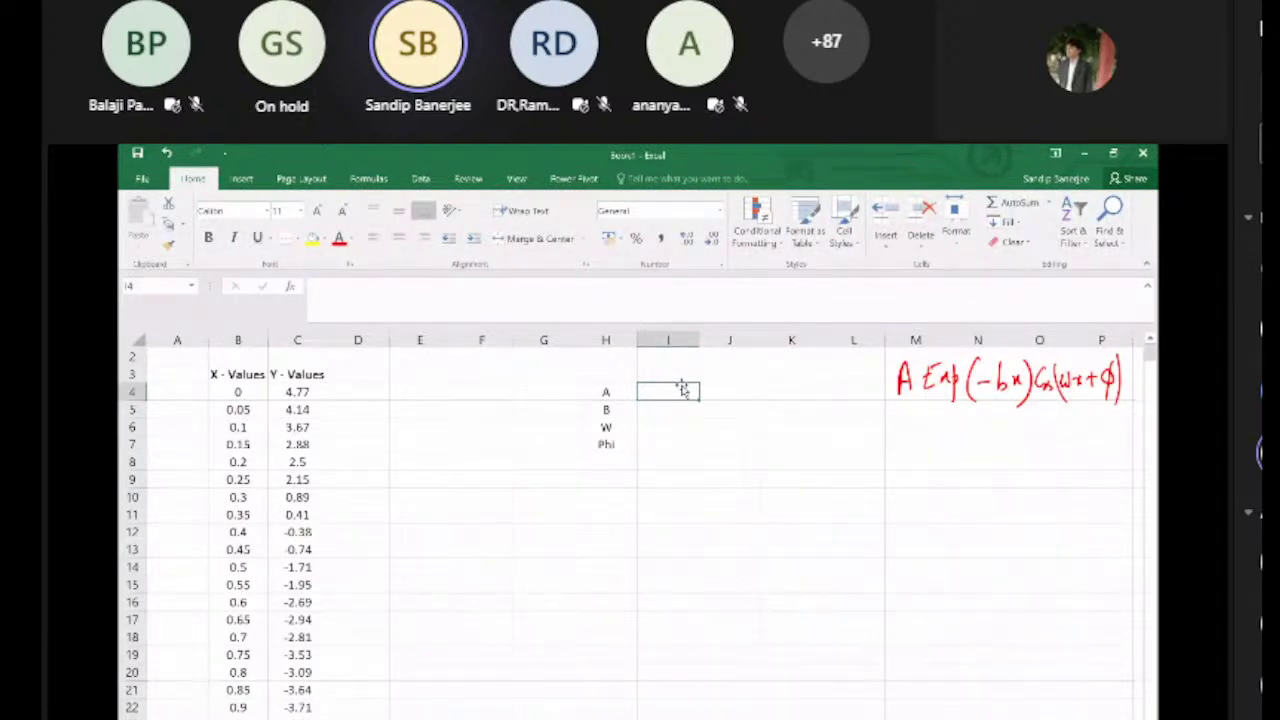
pyautogui.write('1')
pyautogui.press('Return')
pyautogui.write('1')
pyautogui.press('Return')
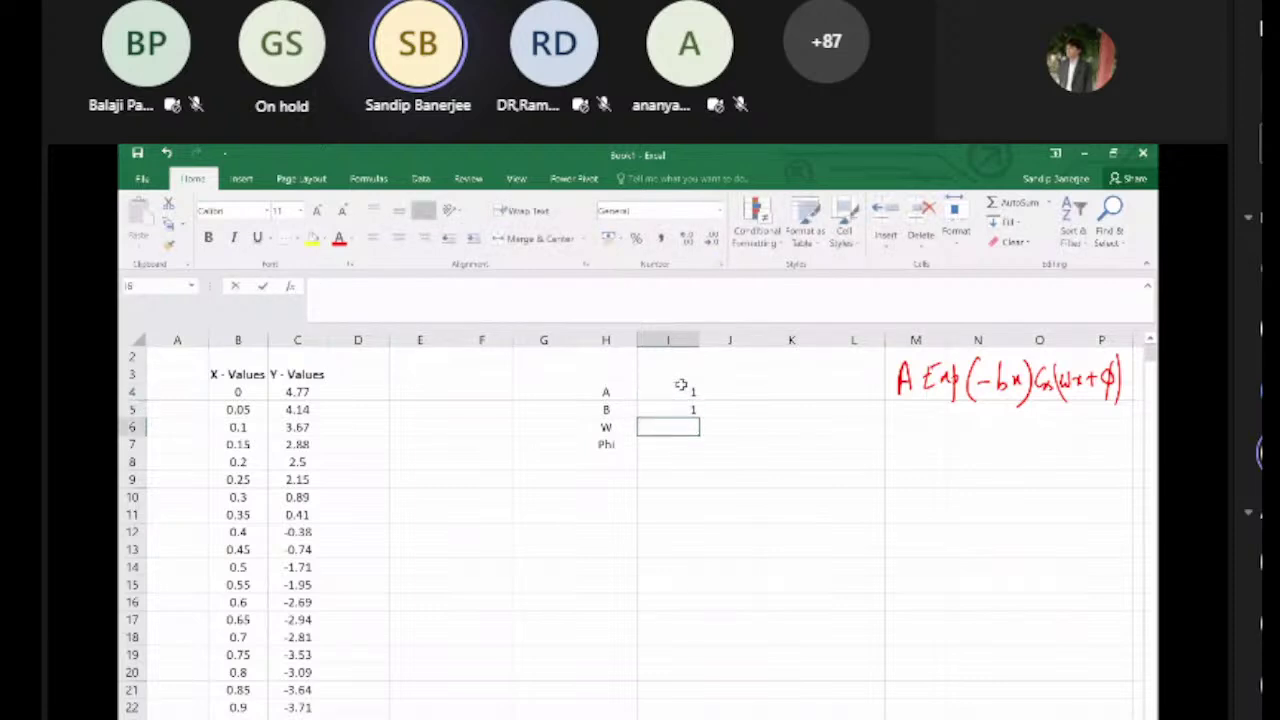
pyautogui.write('1')
pyautogui.press('Return')
pyautogui.write('1')
pyautogui.press('Return')
pyautogui.click(670, 391)
pyautogui.hotkey('shift', 'Down')
pyautogui.hotkey('shift', 'Down')
pyautogui.hotkey('shift', 'Down')
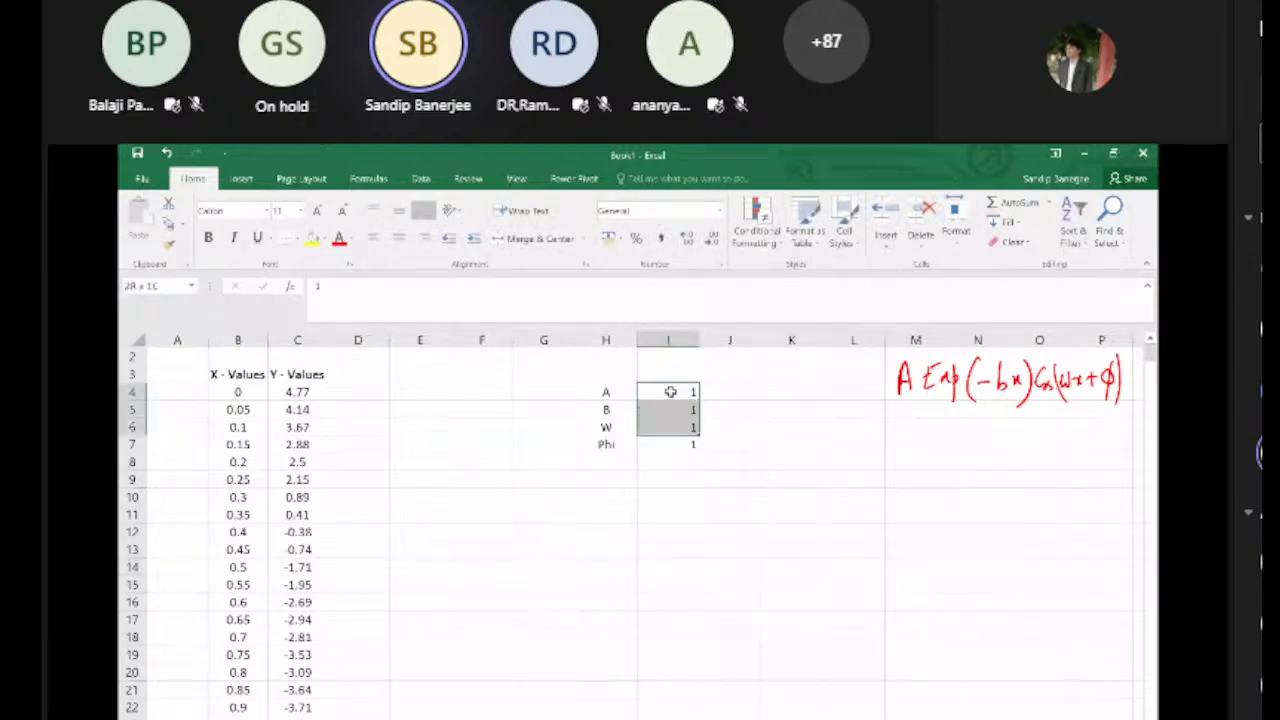
pyautogui.click(855, 574)
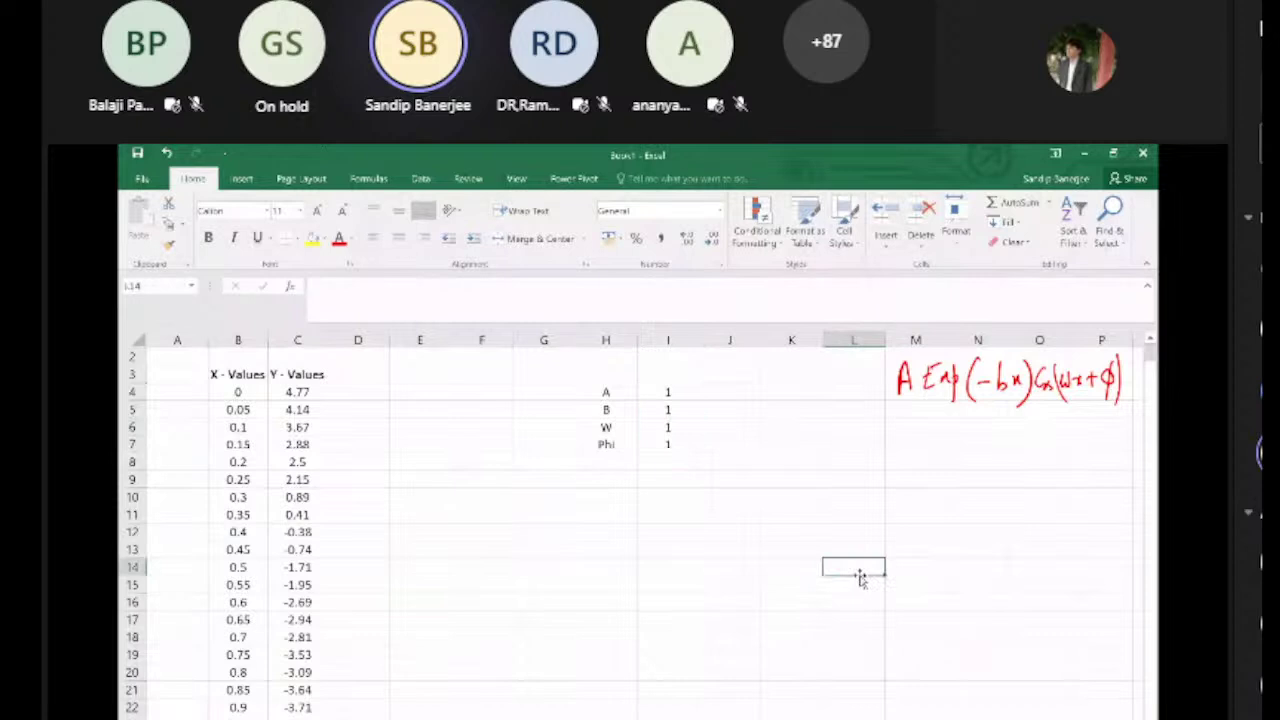
# Step: Begin the estimated-Y formula in D4 with an equals sign
pyautogui.click(369, 389)
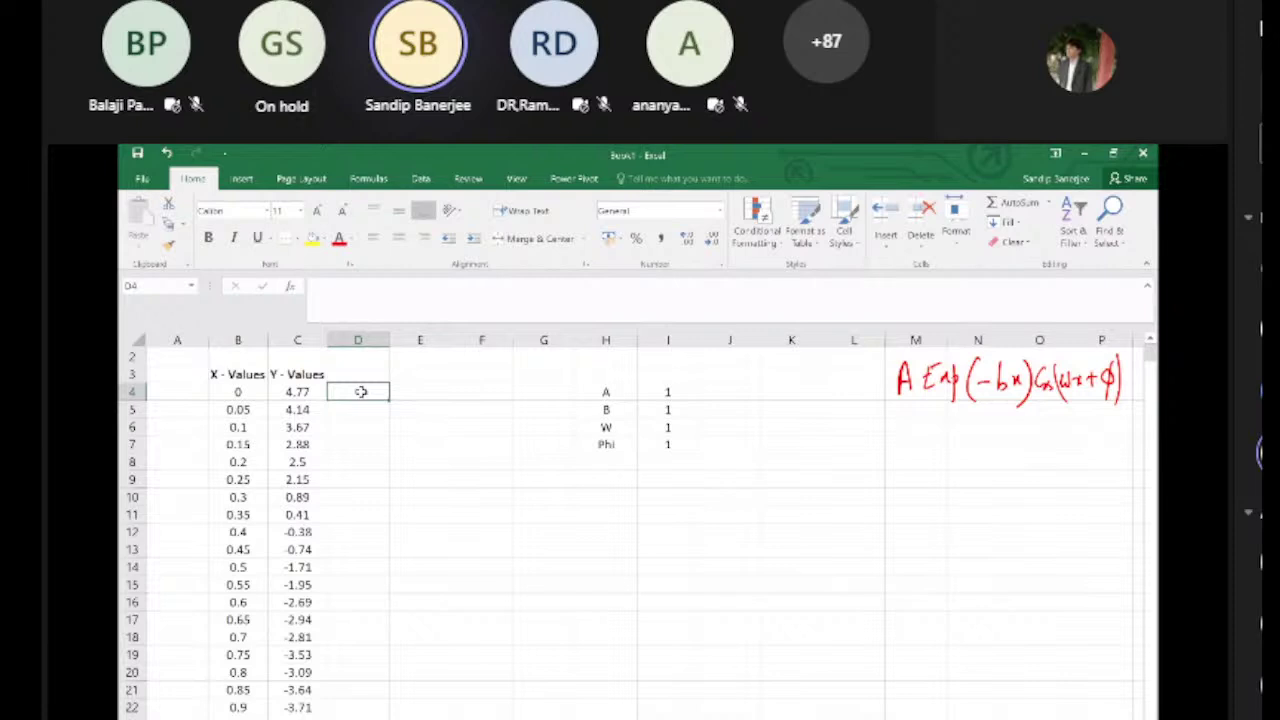
pyautogui.write('=')
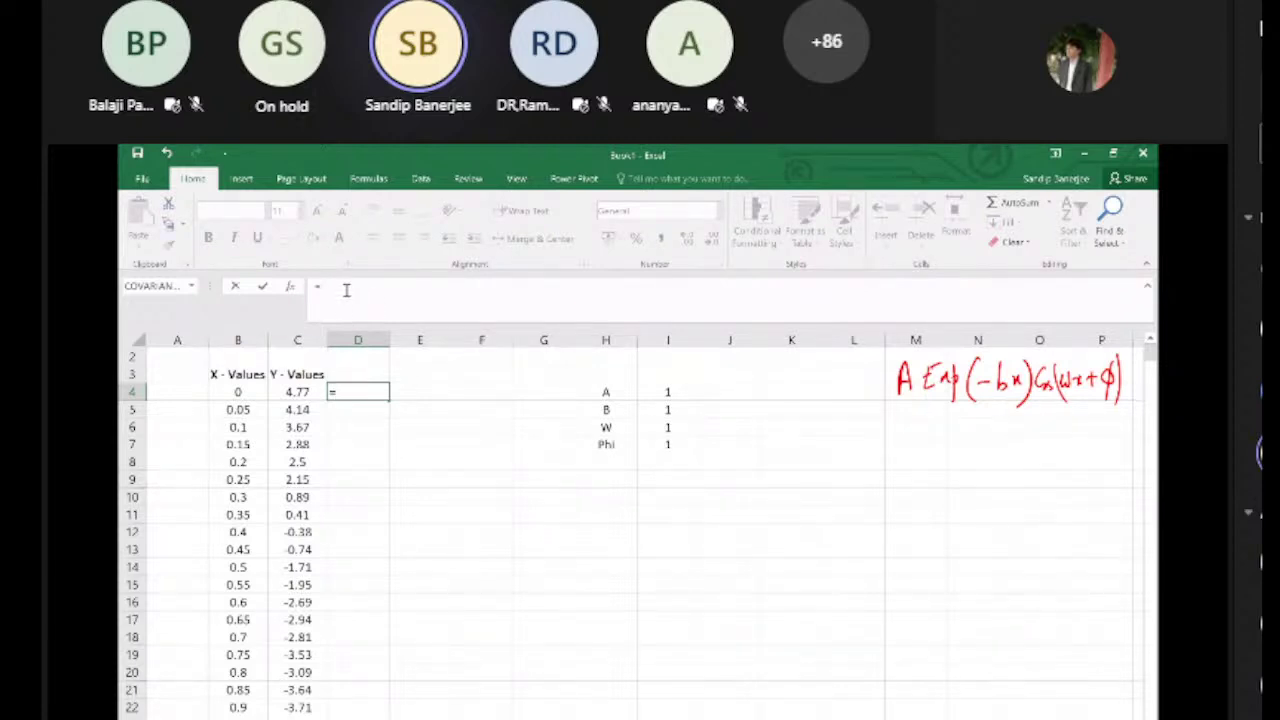
# Step: Complete D4 as =I4*EXP(-I5*B4)*COS(I6*B4+I7), giving 0.540302306
pyautogui.click(680, 392)
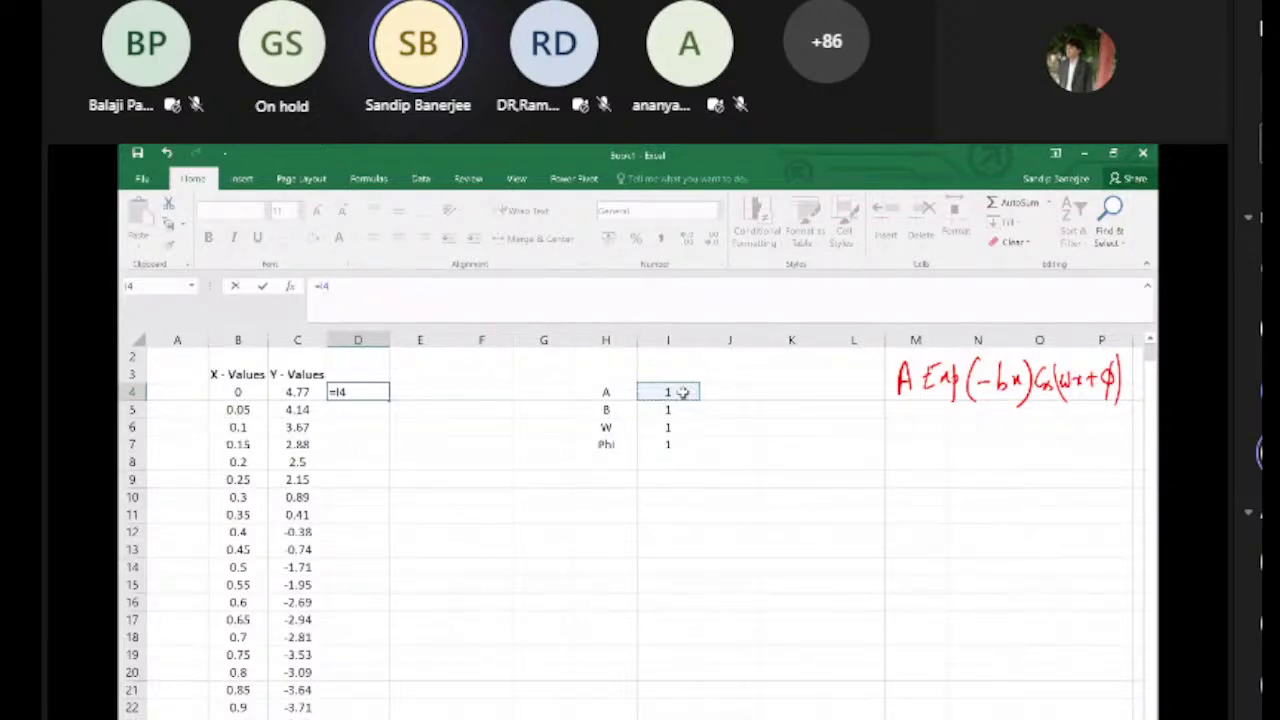
pyautogui.write('*E')
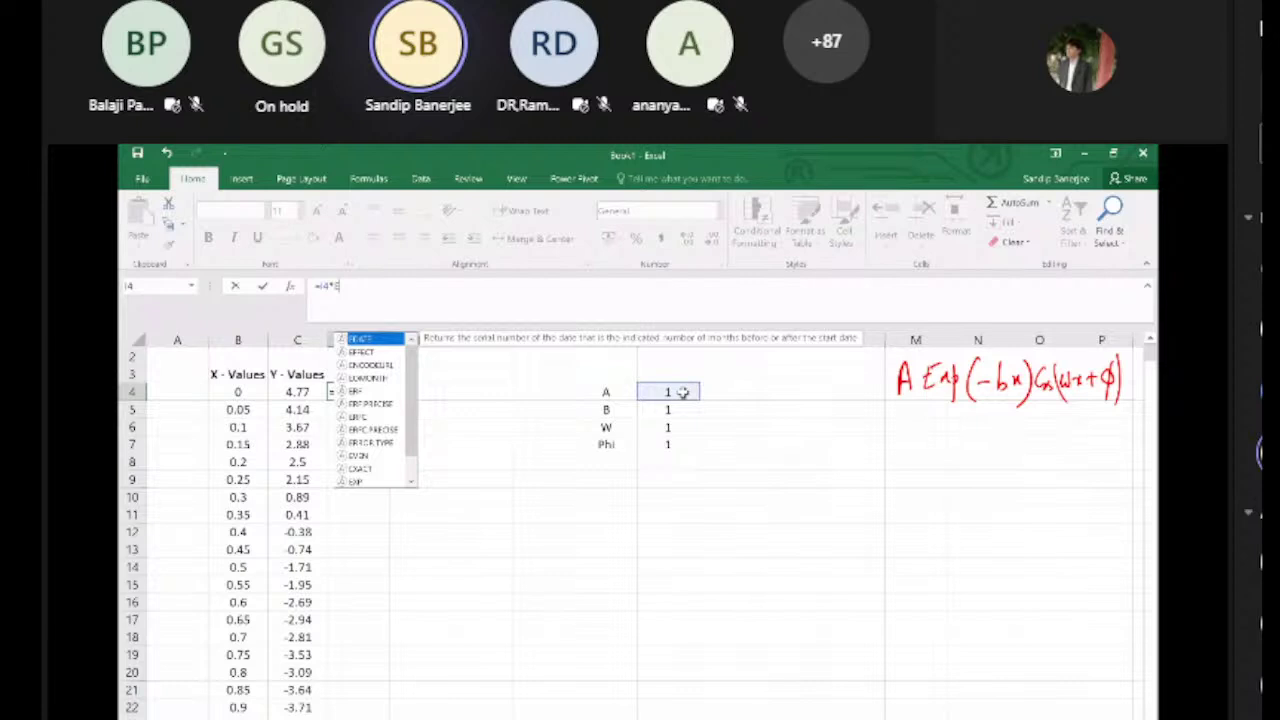
pyautogui.write('XP')
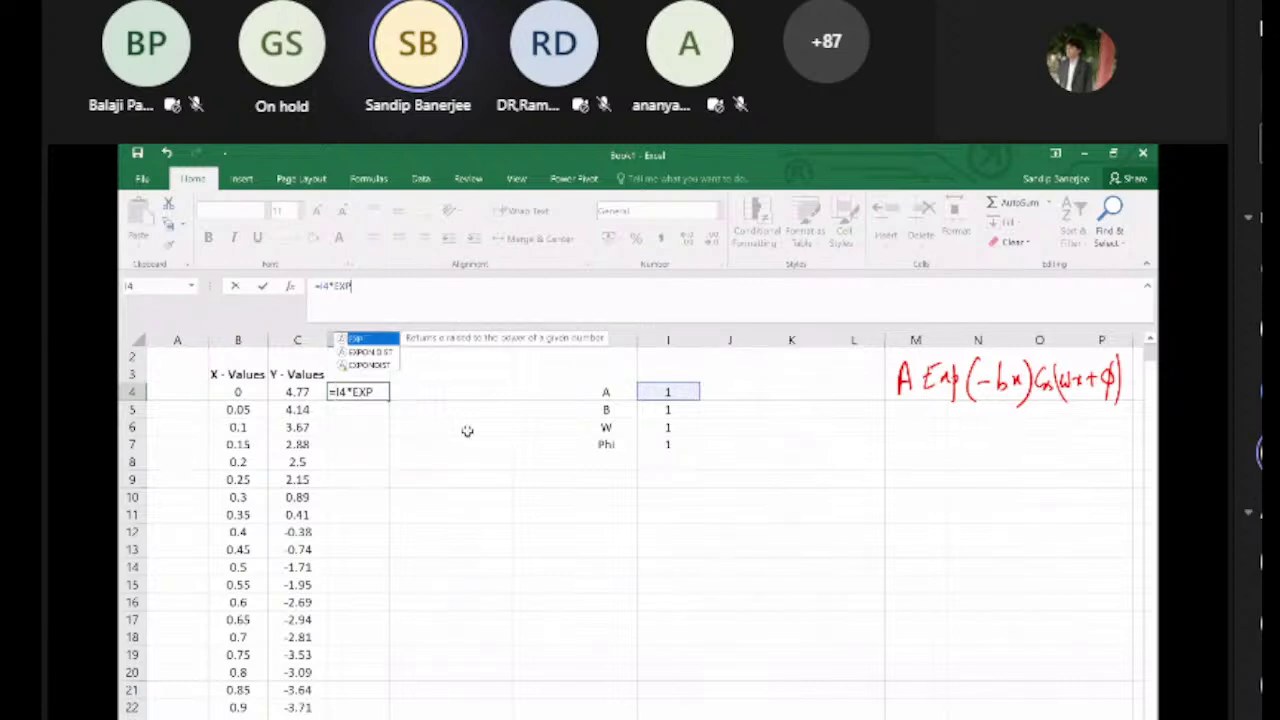
pyautogui.doubleClick(357, 341)
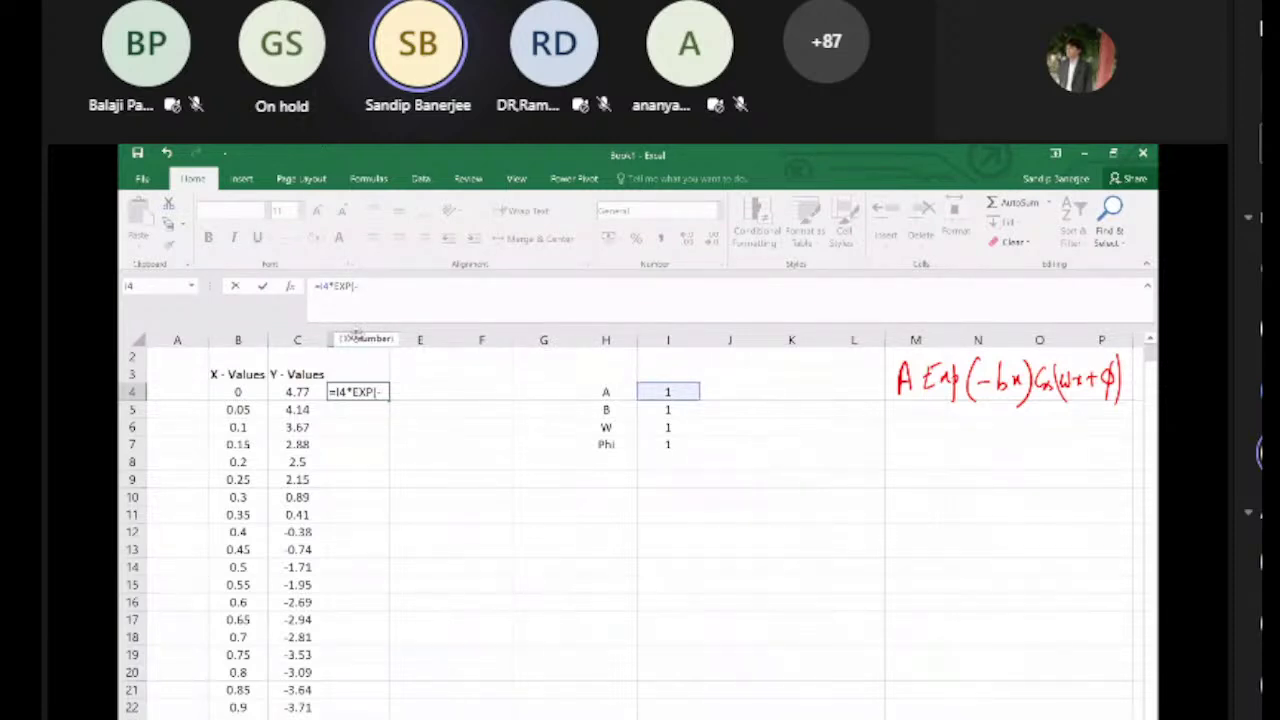
pyautogui.click(677, 410)
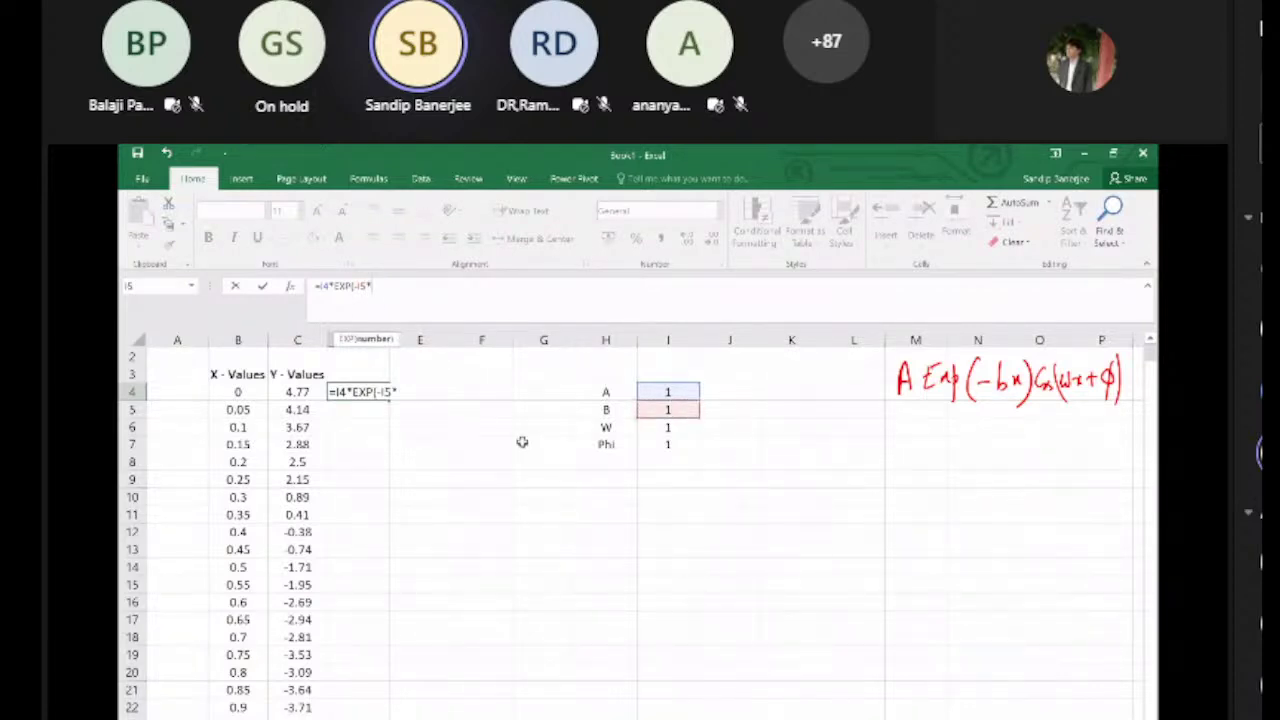
pyautogui.click(254, 393)
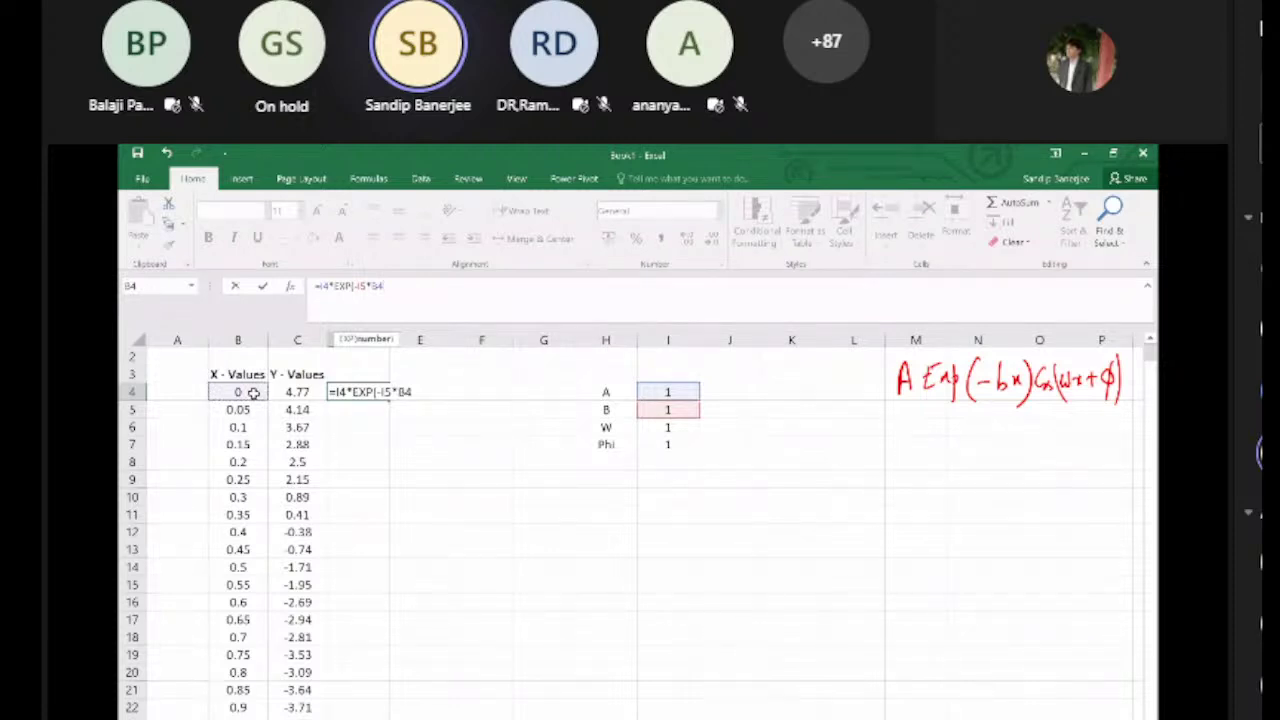
pyautogui.write(')')
pyautogui.write('*COS(')
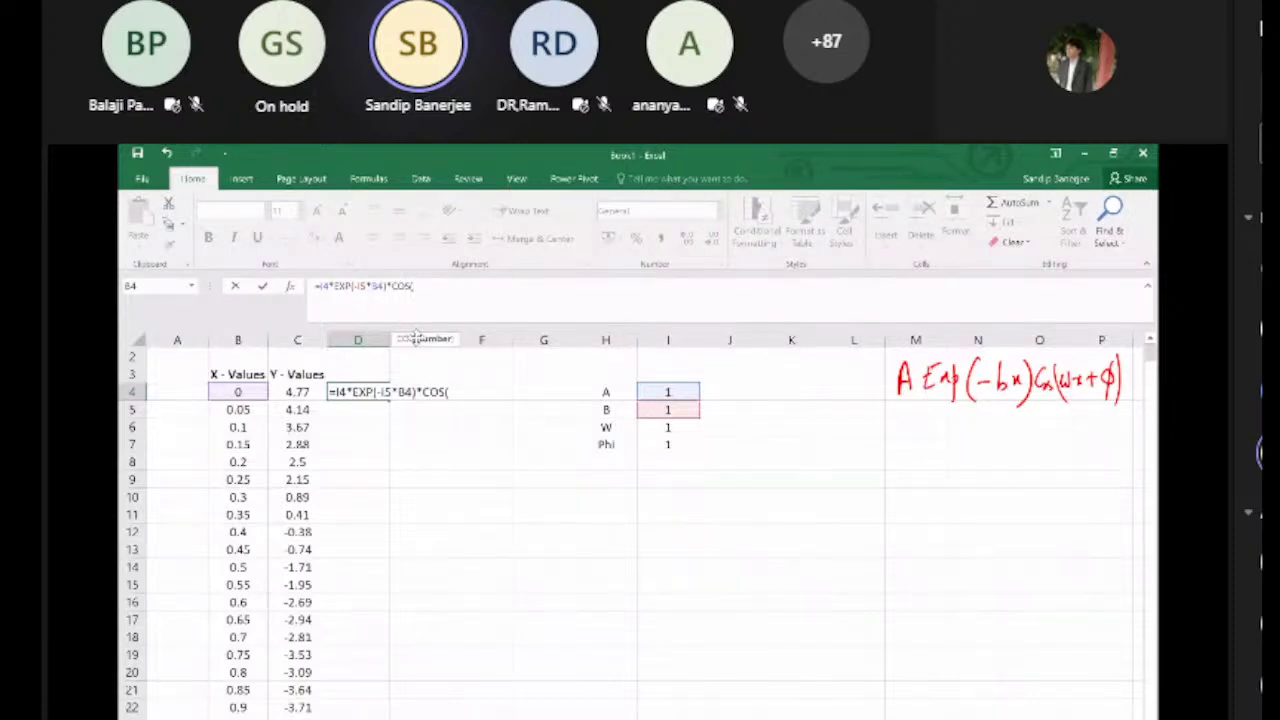
pyautogui.click(672, 428)
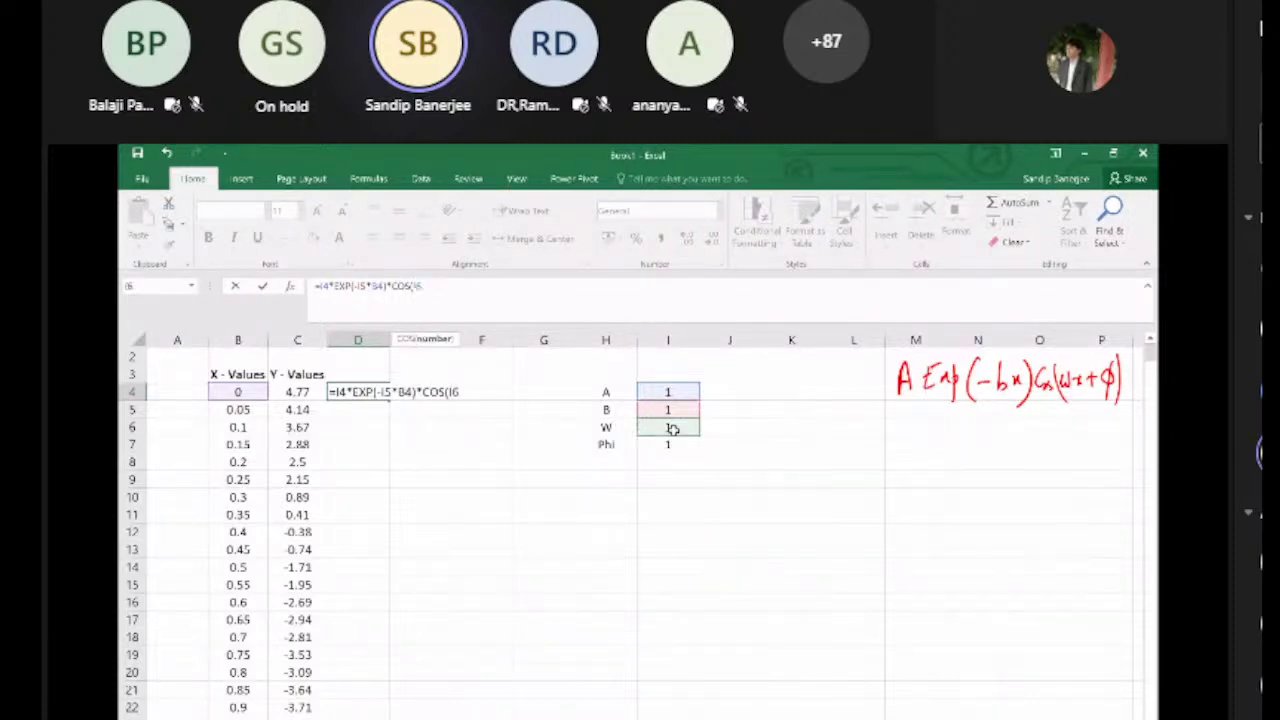
pyautogui.write('*')
pyautogui.click(246, 391)
pyautogui.write('+')
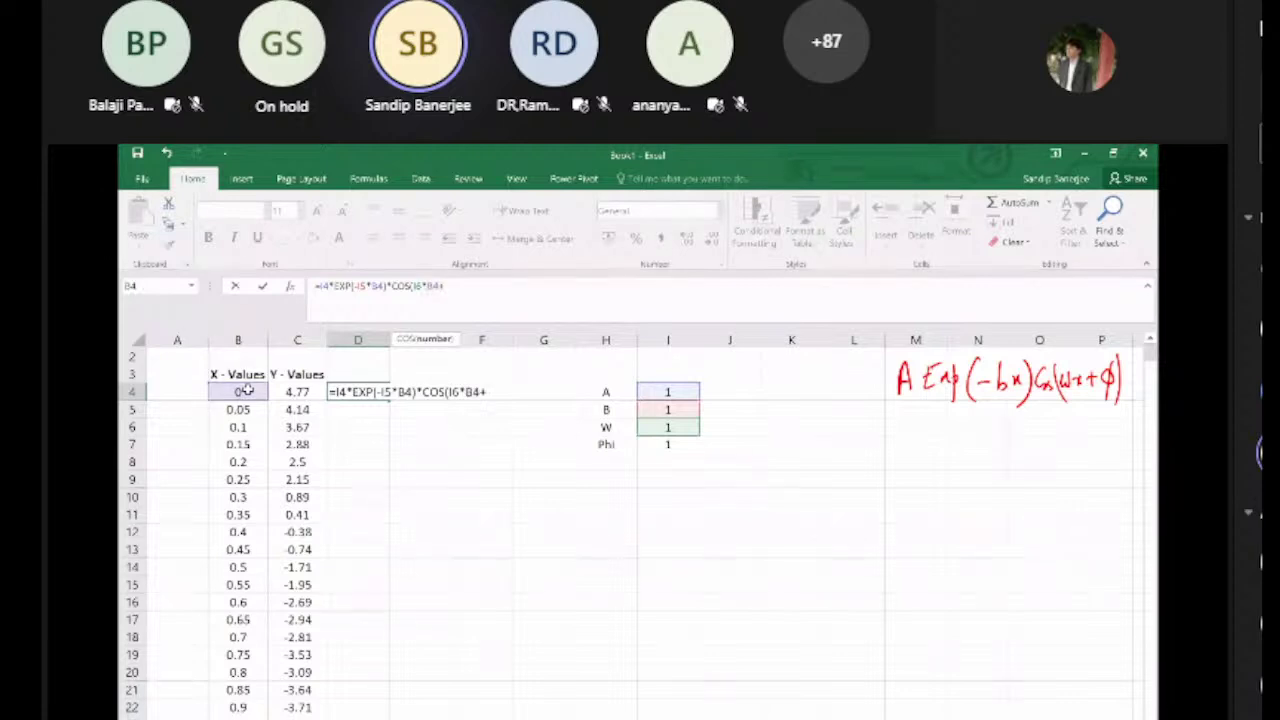
pyautogui.click(662, 447)
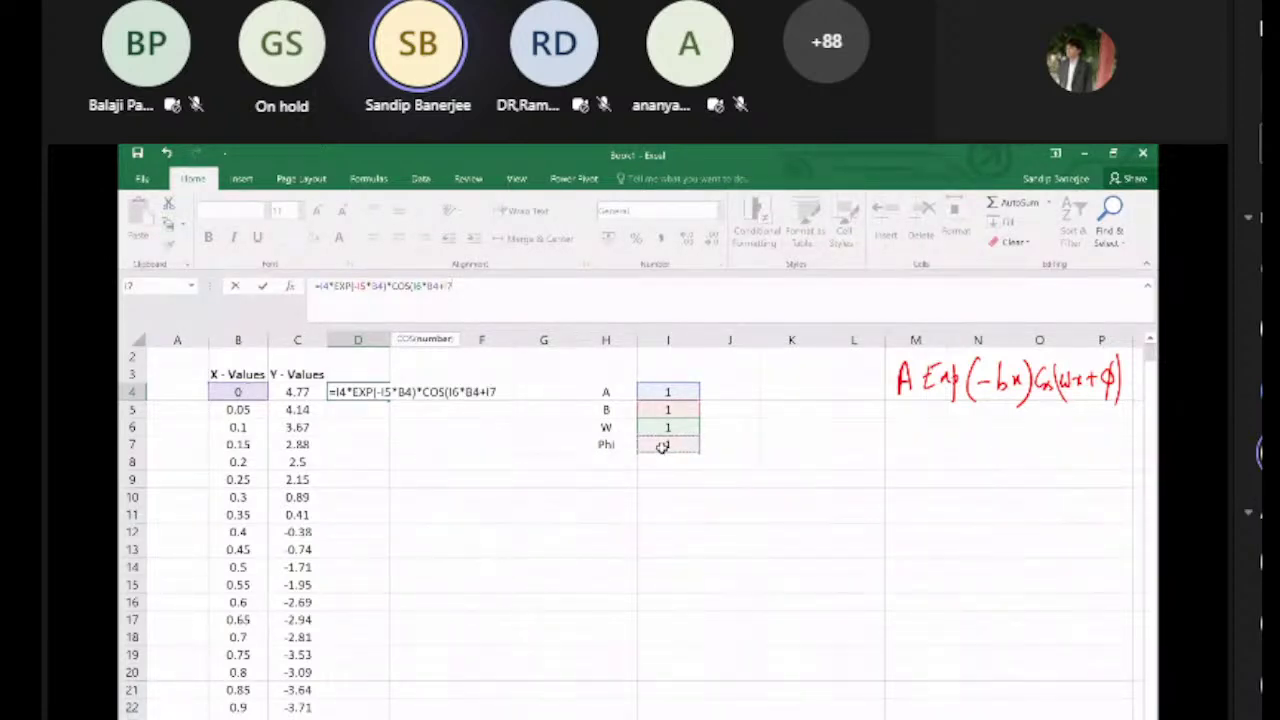
pyautogui.write(')')
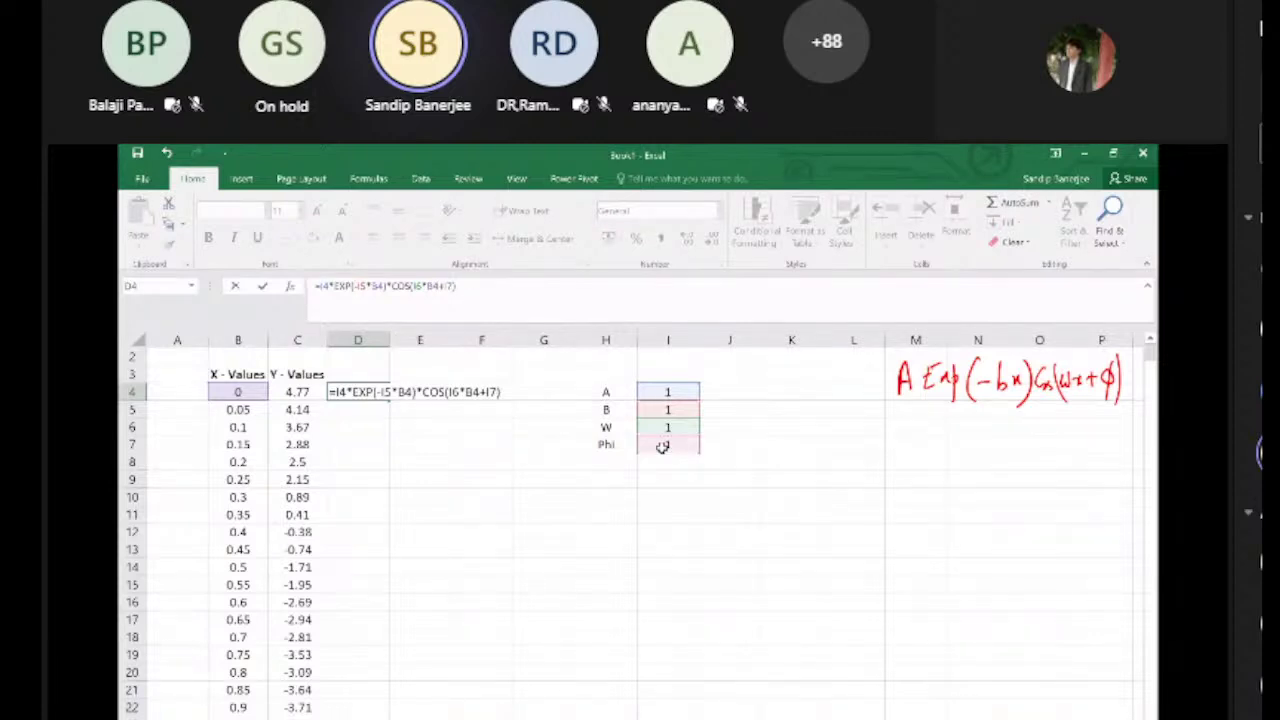
pyautogui.press('Return')
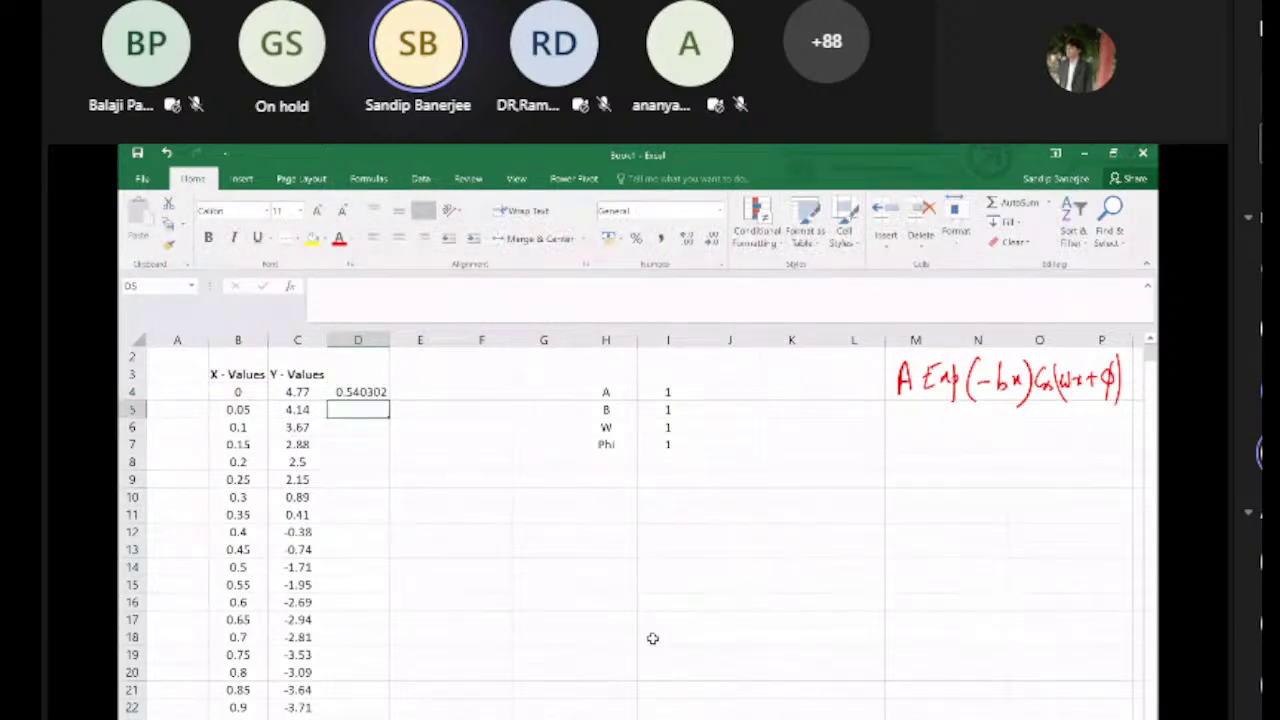
# Step: Head column D with 'Y-estimated' in D3 and autofit the column width
pyautogui.click(374, 373)
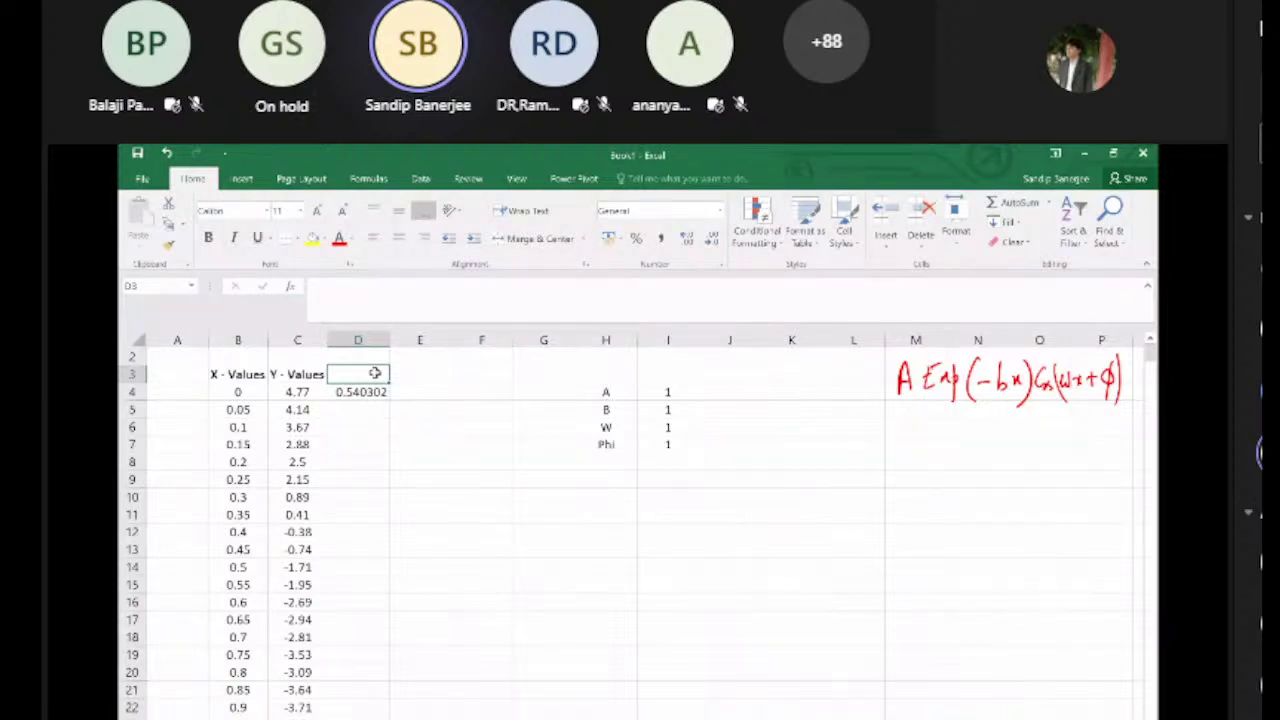
pyautogui.write('Y-')
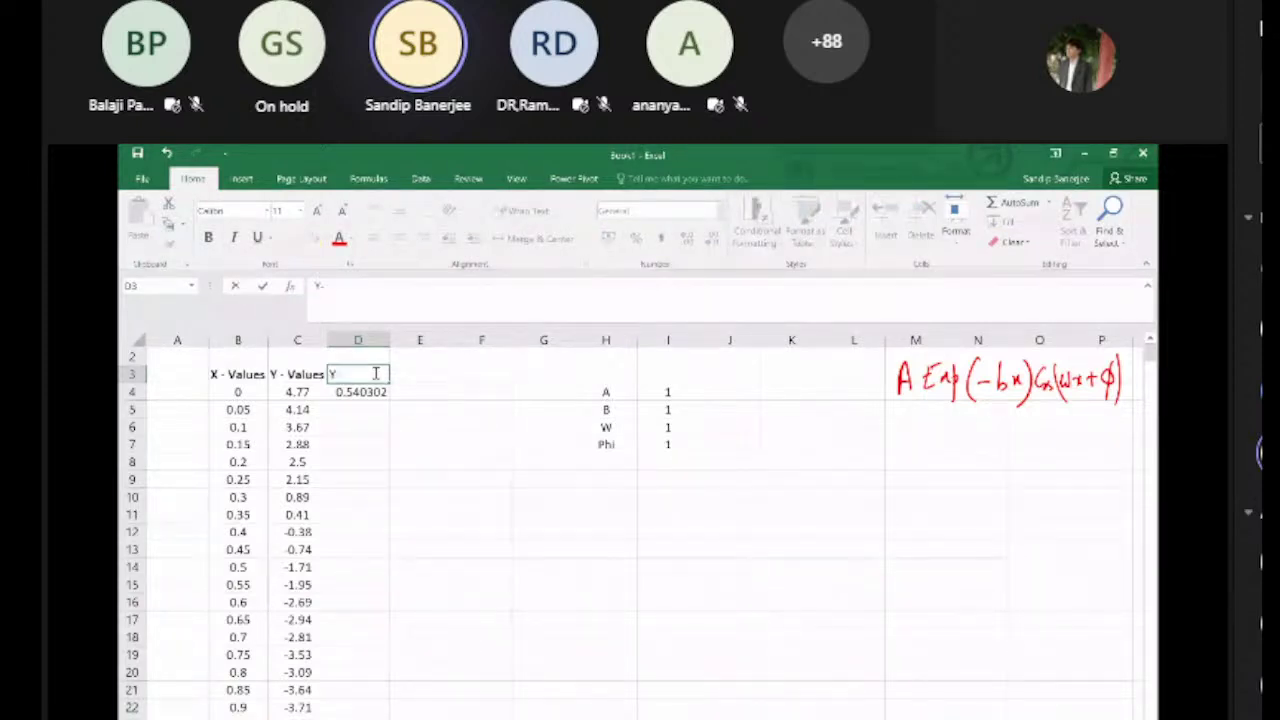
pyautogui.write('estimated')
pyautogui.click(491, 495)
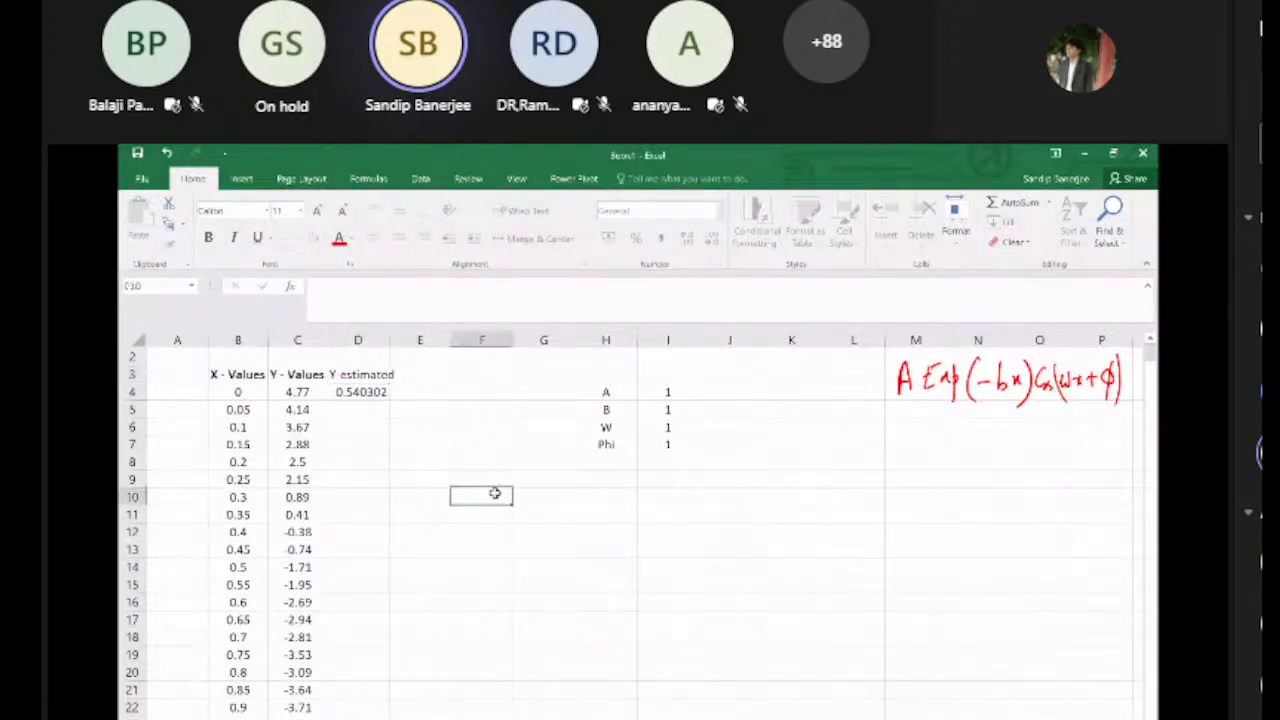
pyautogui.doubleClick(388, 340)
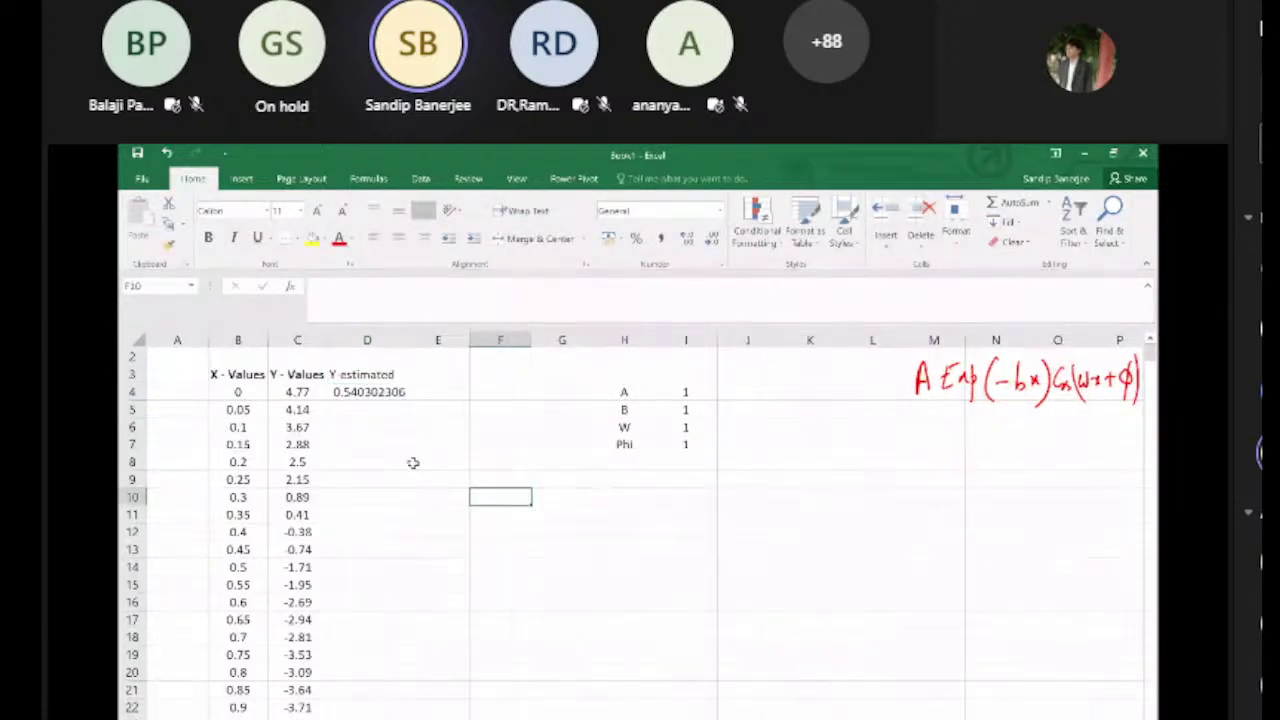
pyautogui.click(388, 393)
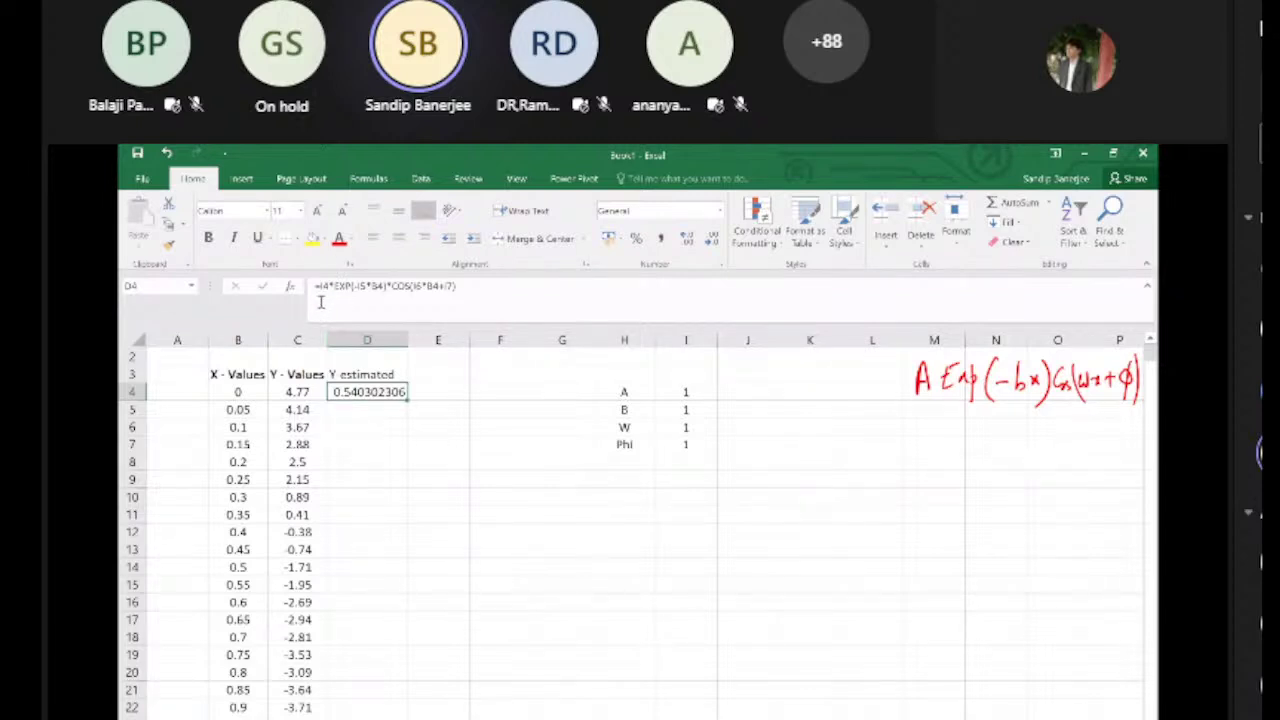
pyautogui.click(707, 390)
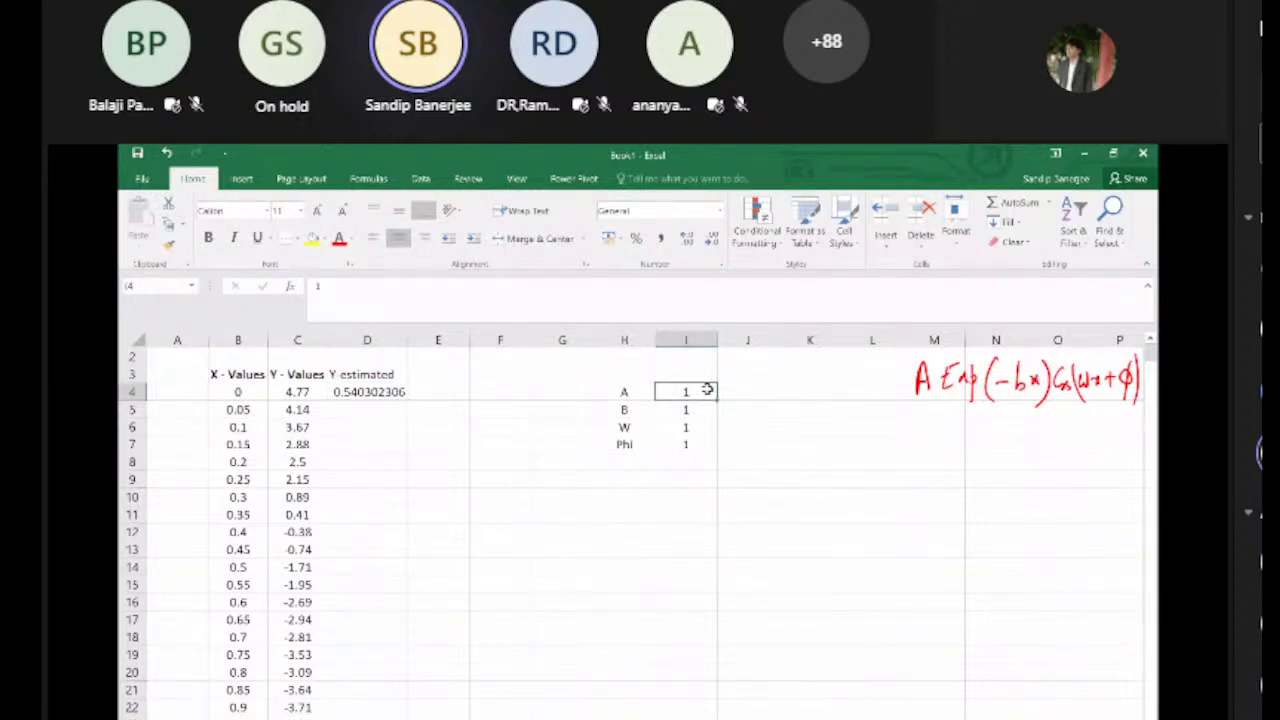
pyautogui.click(359, 392)
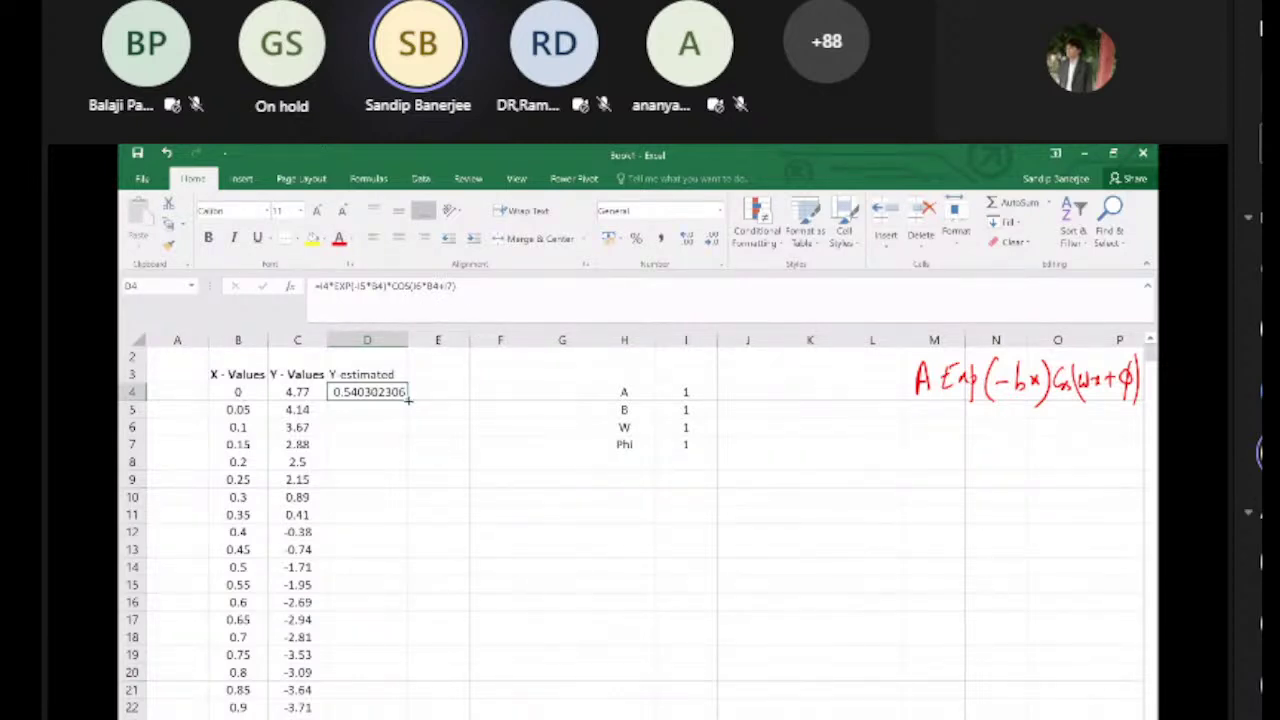
# Step: Fill the D4 formula down column D and centre the Y-estimated values
pyautogui.moveTo(408, 399); pyautogui.dragTo(408, 716)
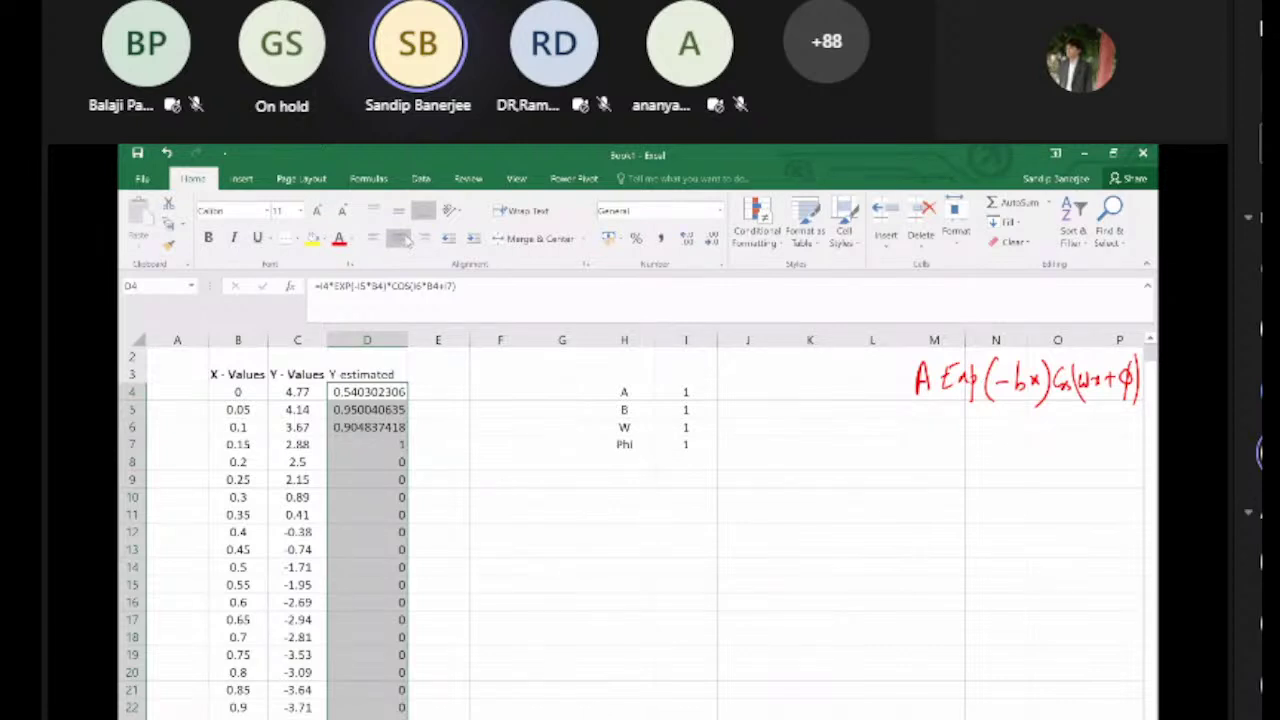
pyautogui.click(400, 238)
pyautogui.click(741, 617)
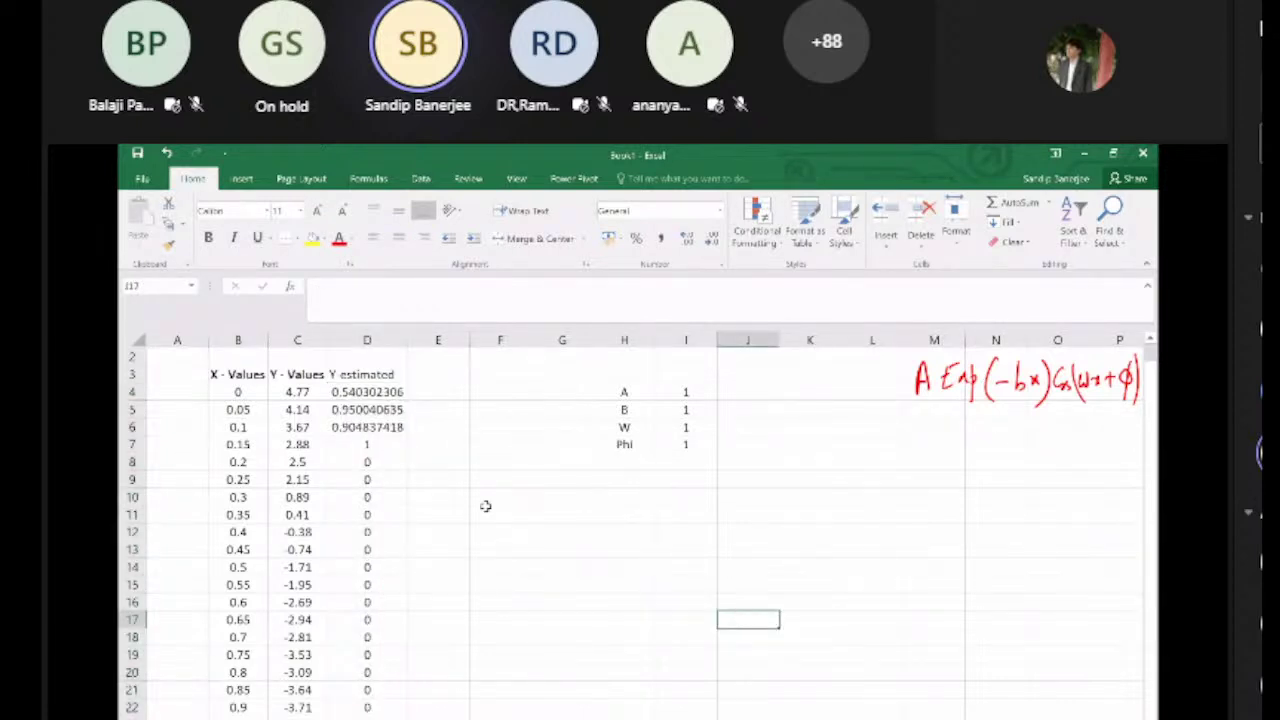
# Step: Check the copied formulas in D5 through D8 to see the shifted parameter references
pyautogui.click(392, 390)
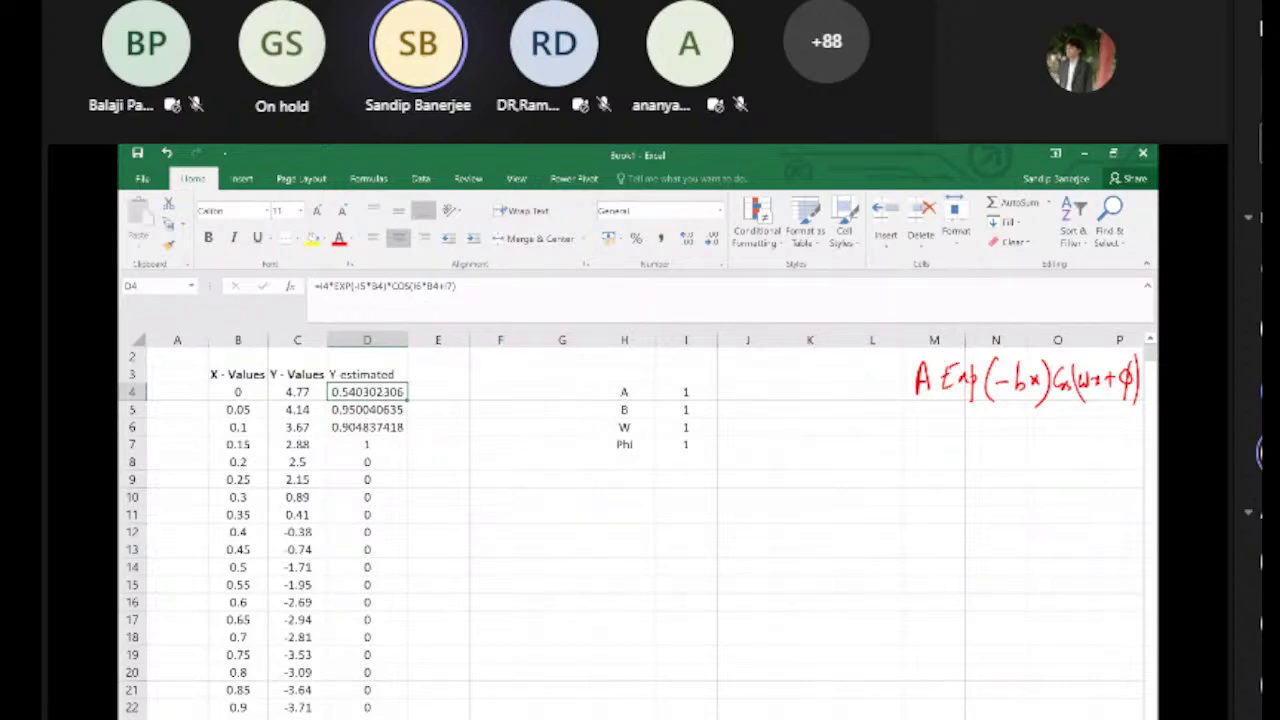
pyautogui.scroll(1, 640, 530)
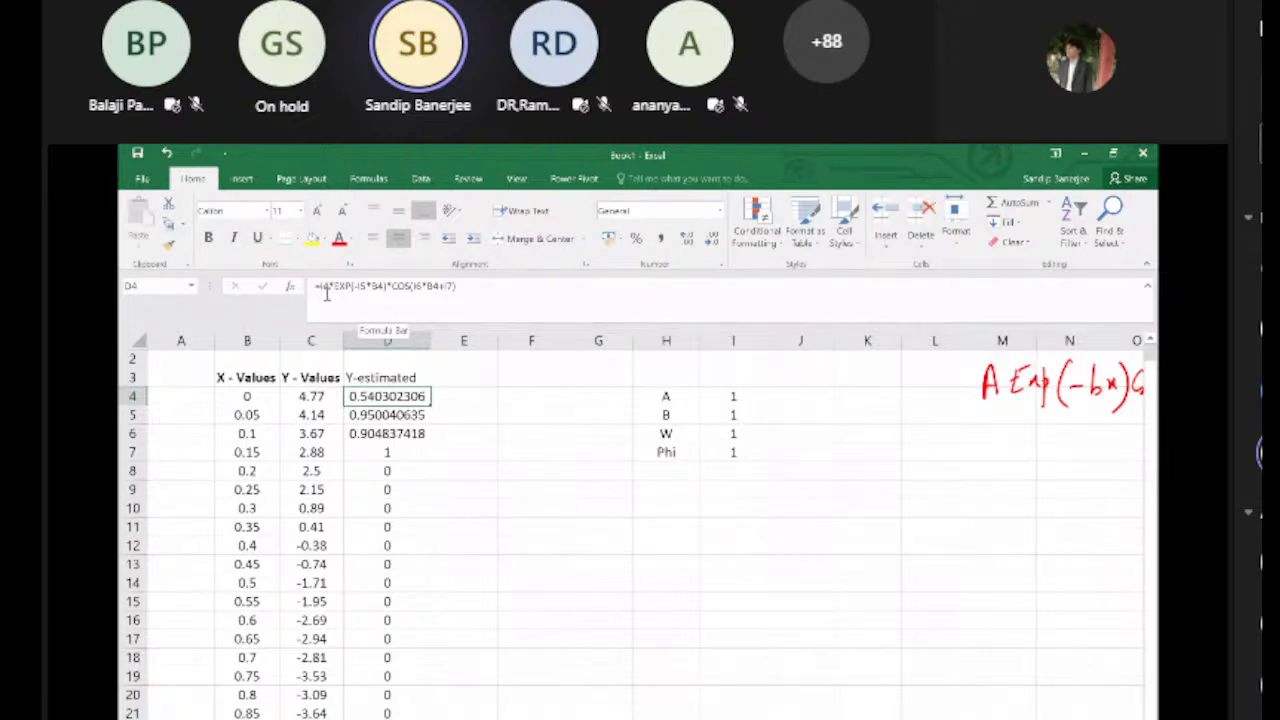
pyautogui.click(415, 417)
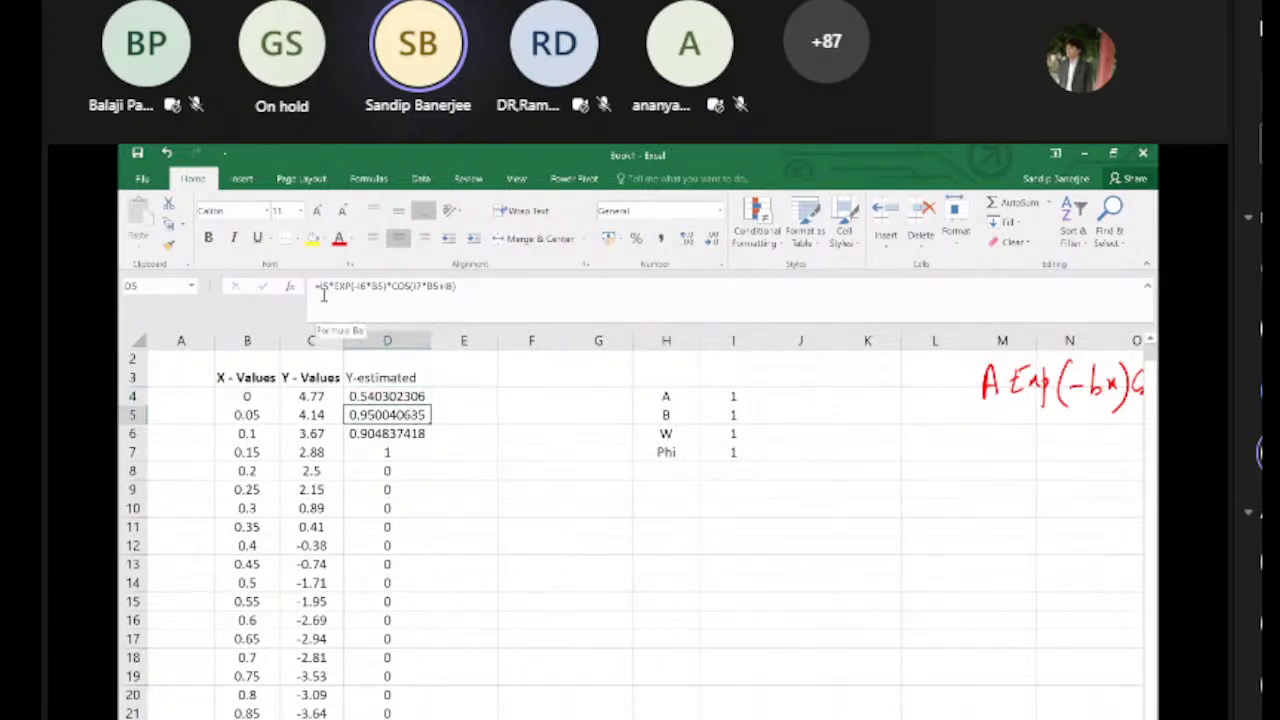
pyautogui.click(385, 433)
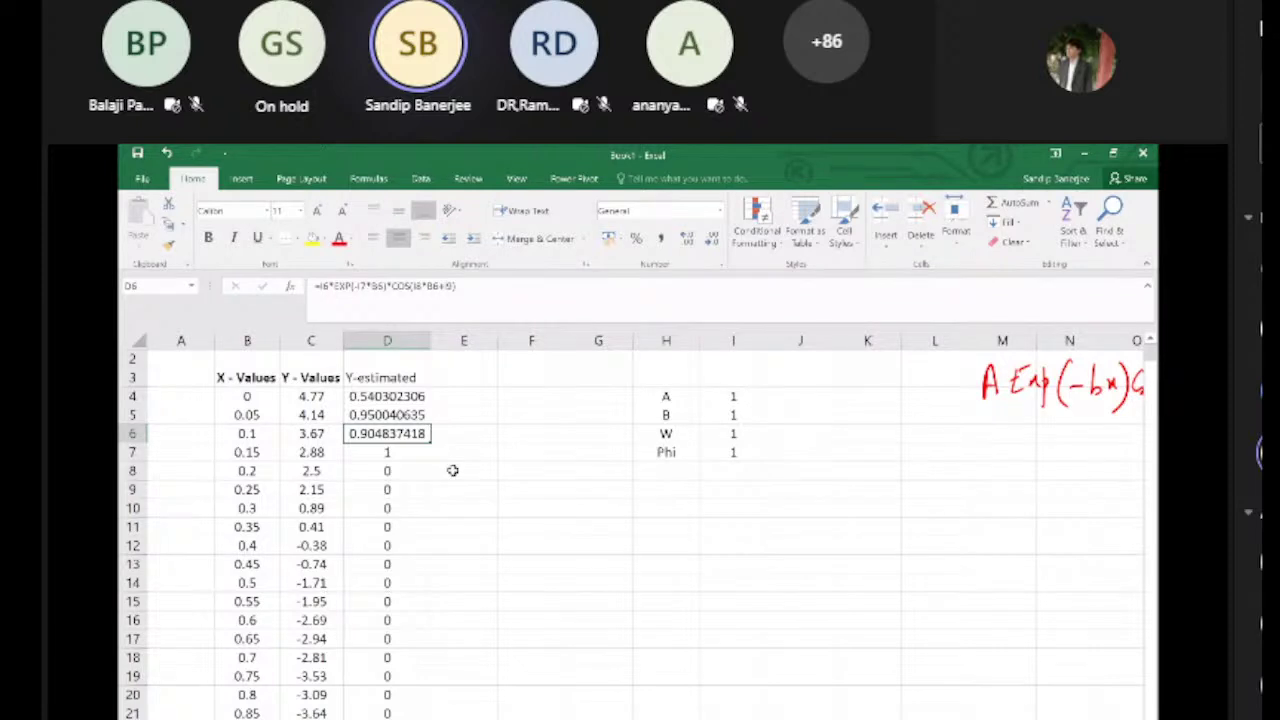
pyautogui.click(395, 452)
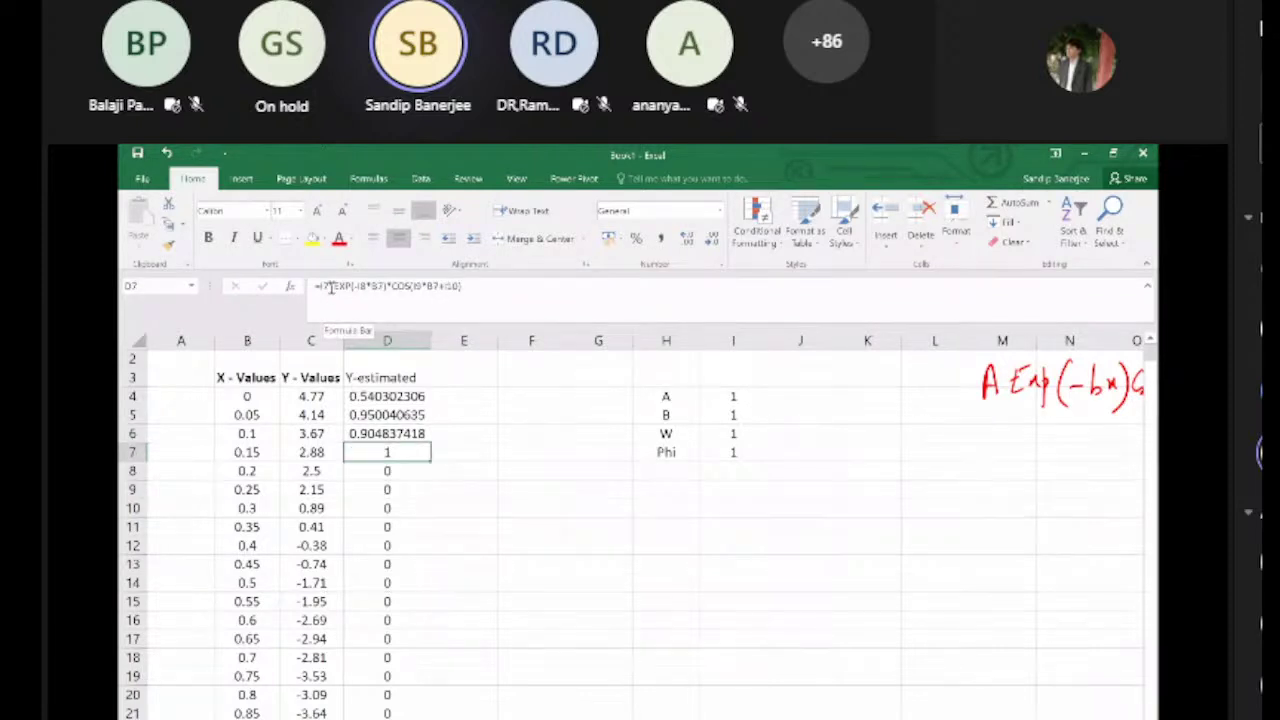
pyautogui.click(403, 470)
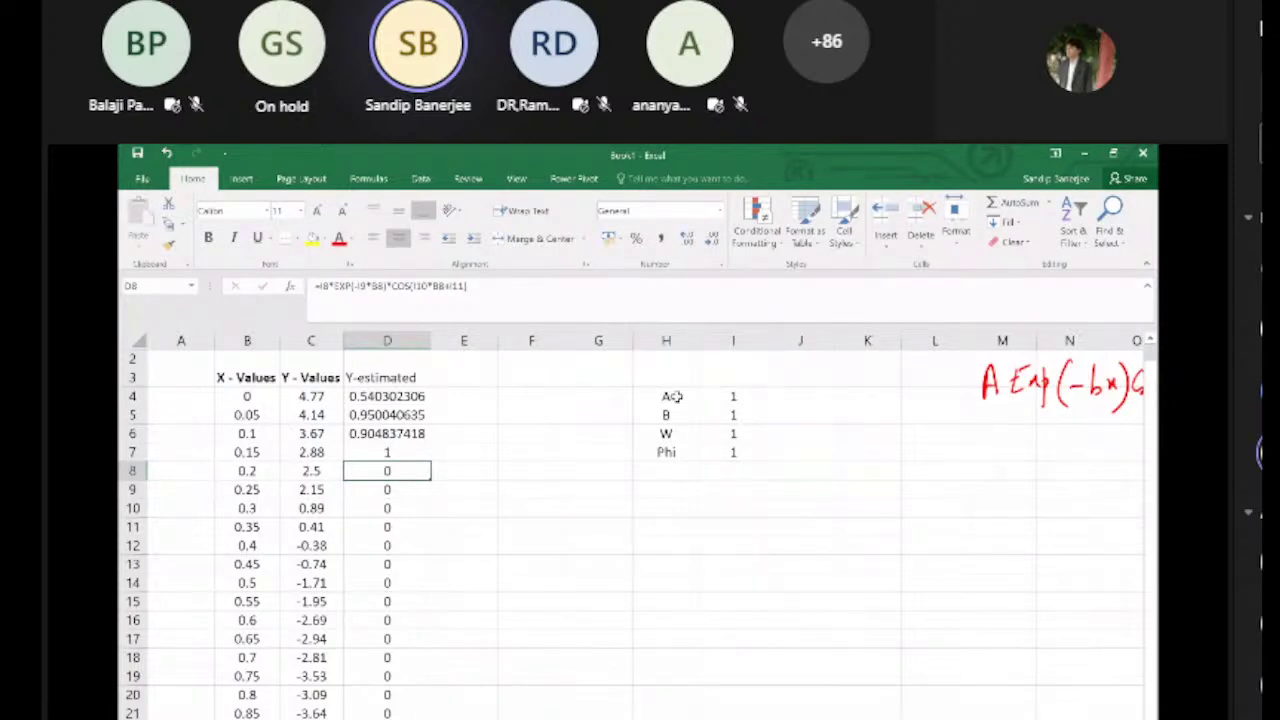
pyautogui.press('Up')
pyautogui.press('Up')
pyautogui.press('Up')
pyautogui.press('Up')
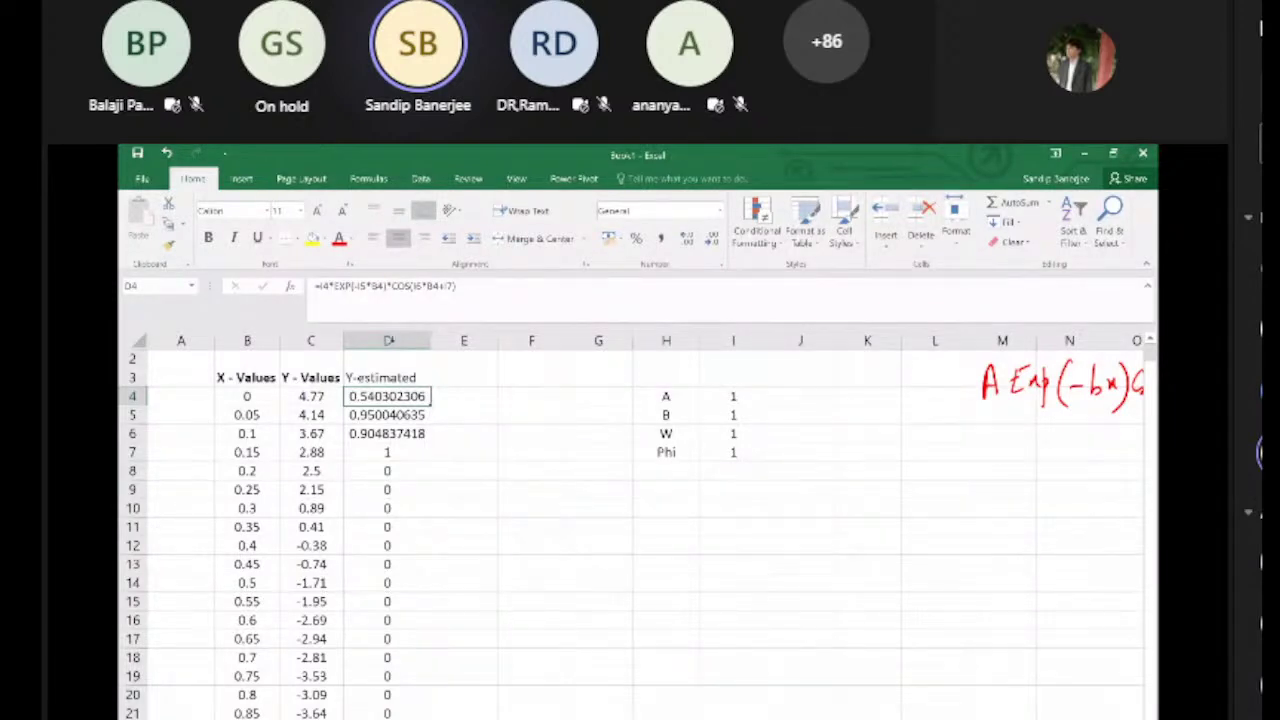
# Step: Make D4's parameter references absolute: =$I$4*EXP(-$I$5*B4)*COS($I$6*B4+$I$7)
pyautogui.click(324, 287)
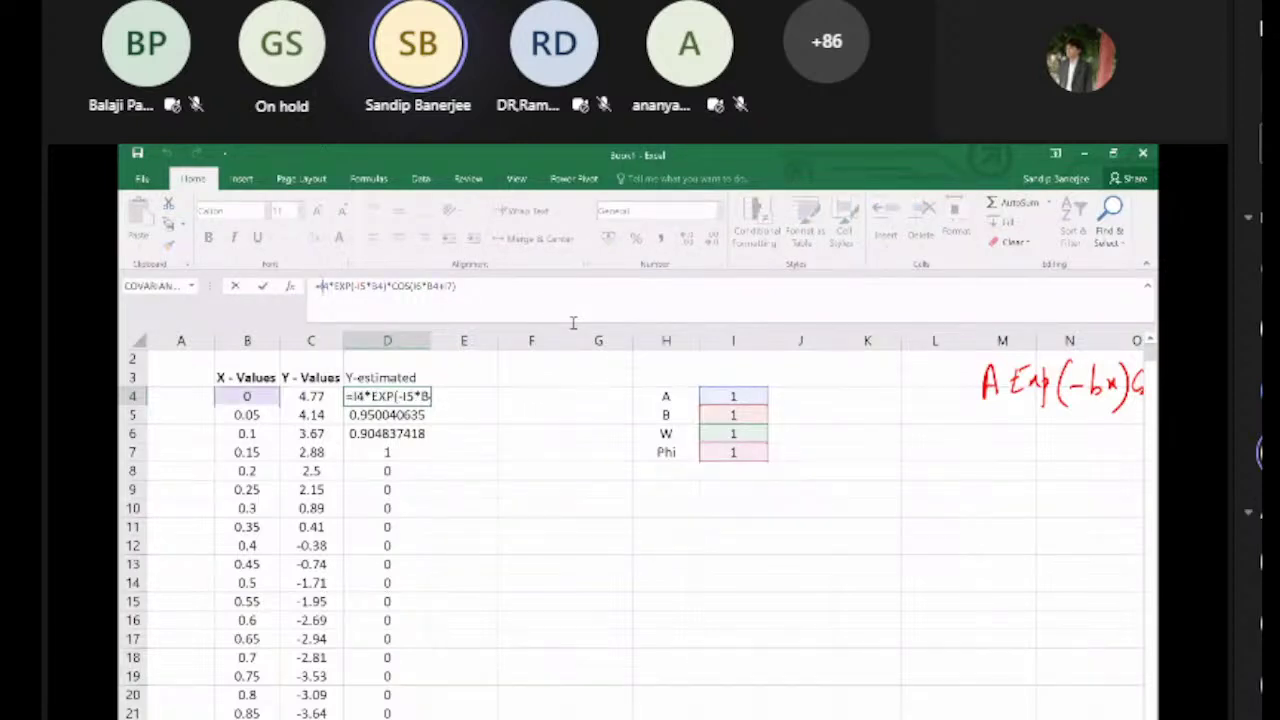
pyautogui.write('$')
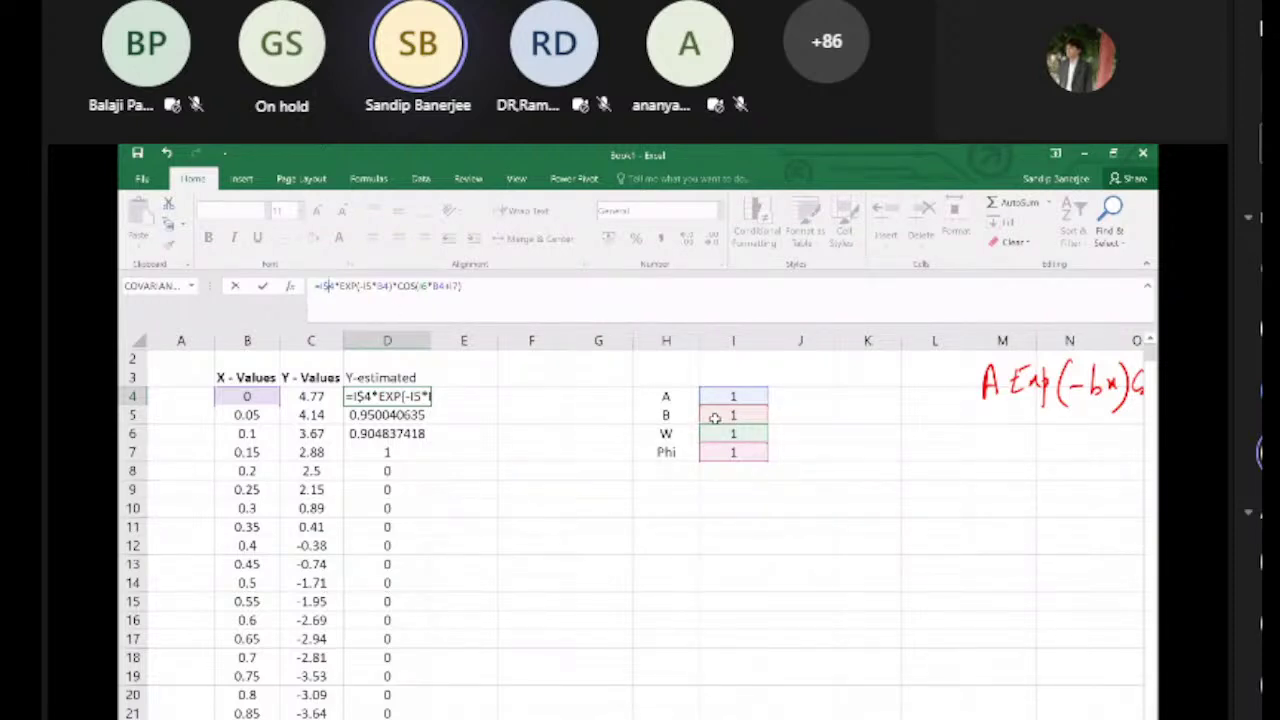
pyautogui.click(367, 287)
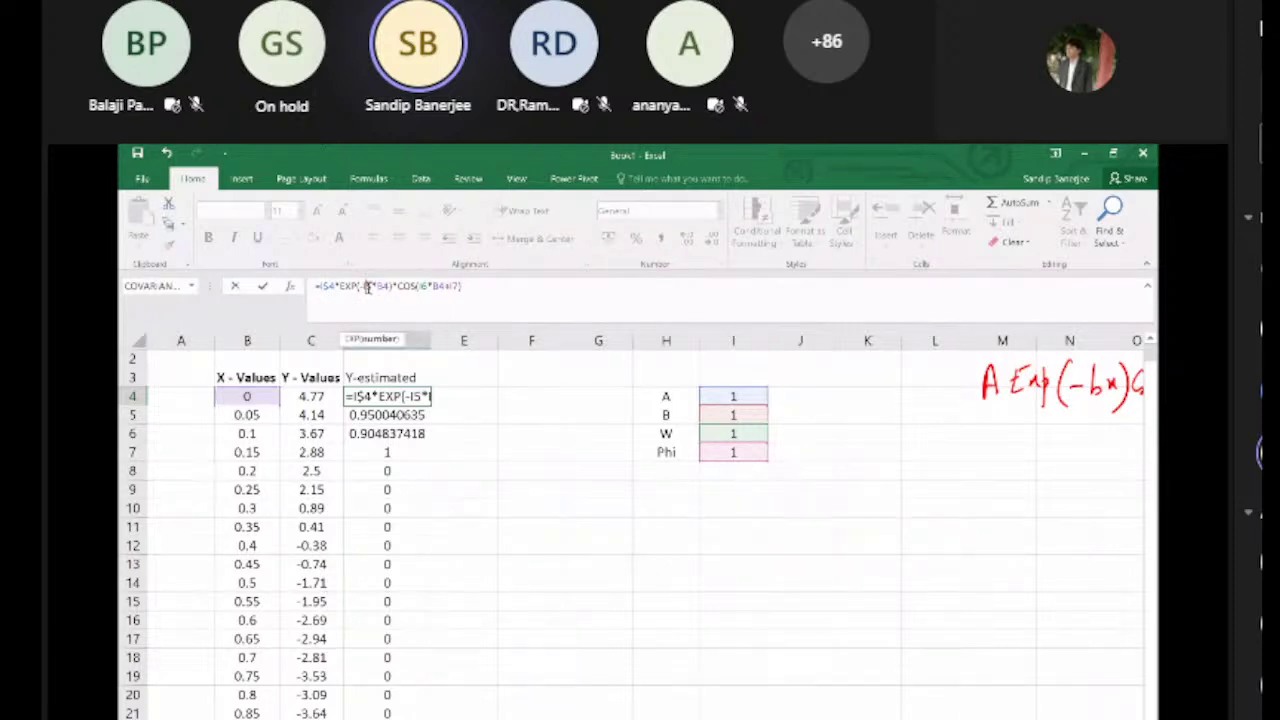
pyautogui.write('$')
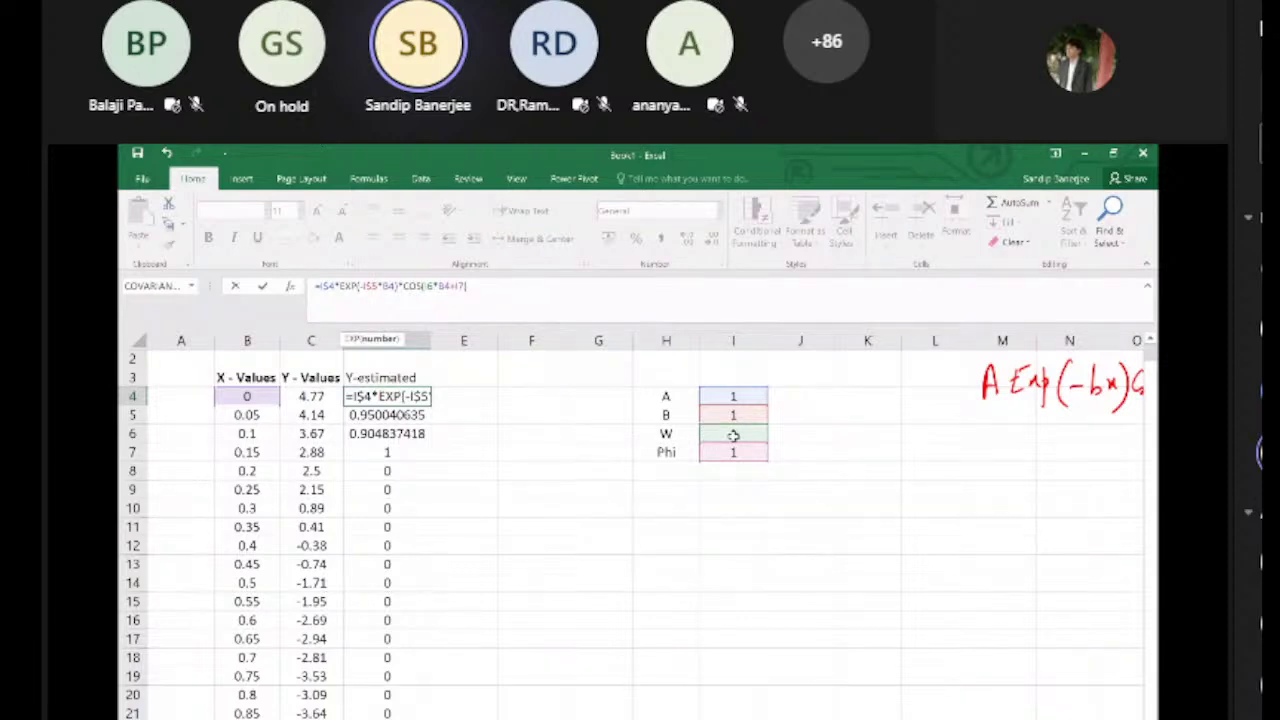
pyautogui.click(428, 287)
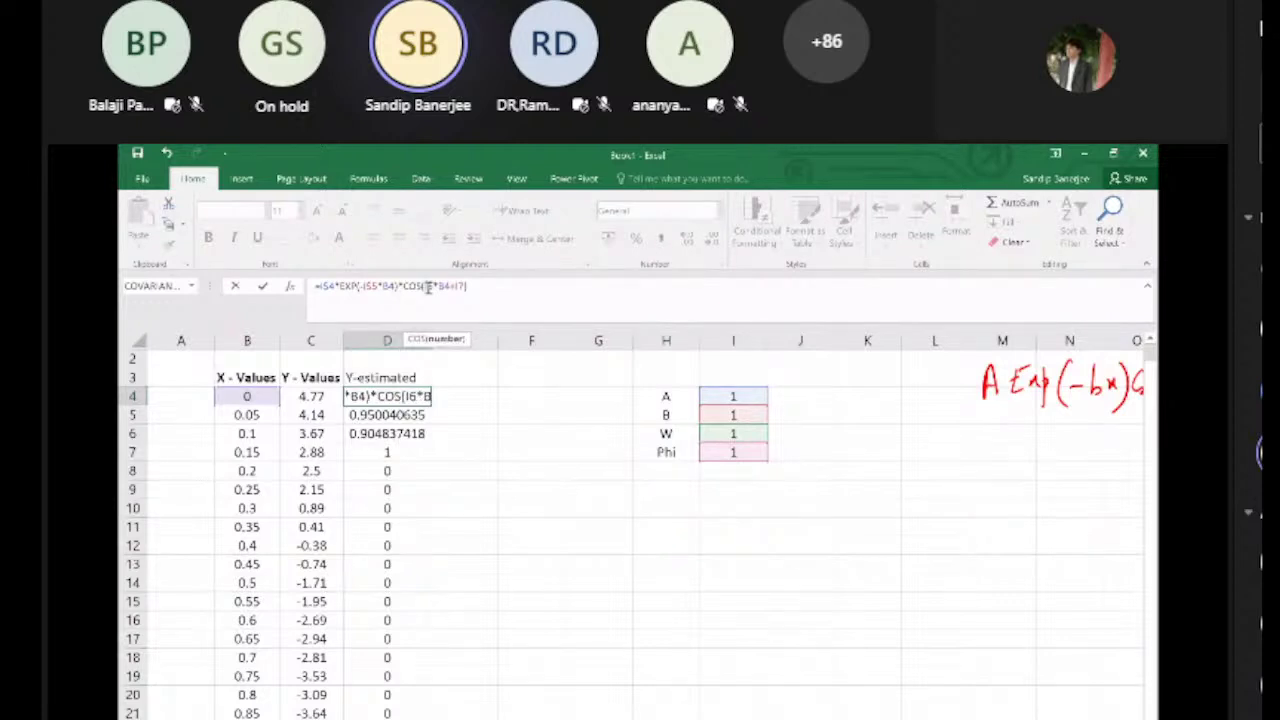
pyautogui.write('$')
pyautogui.click(465, 286)
pyautogui.write('$')
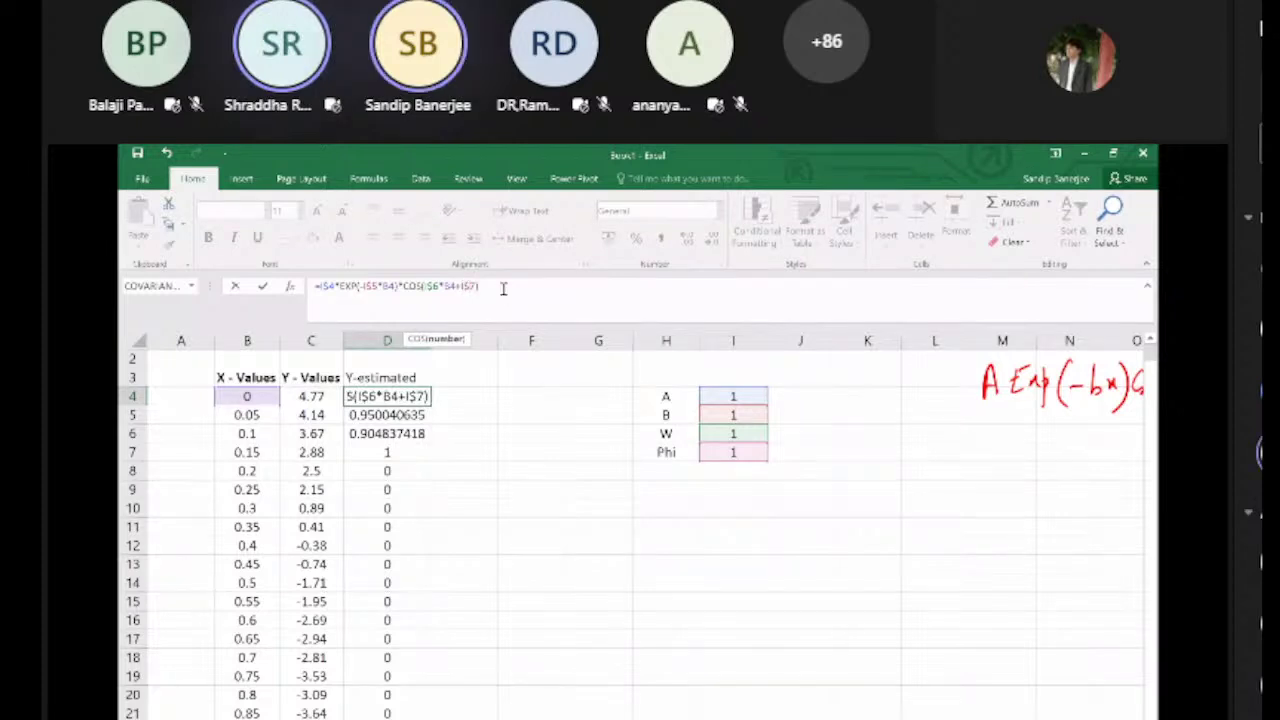
pyautogui.press('Return')
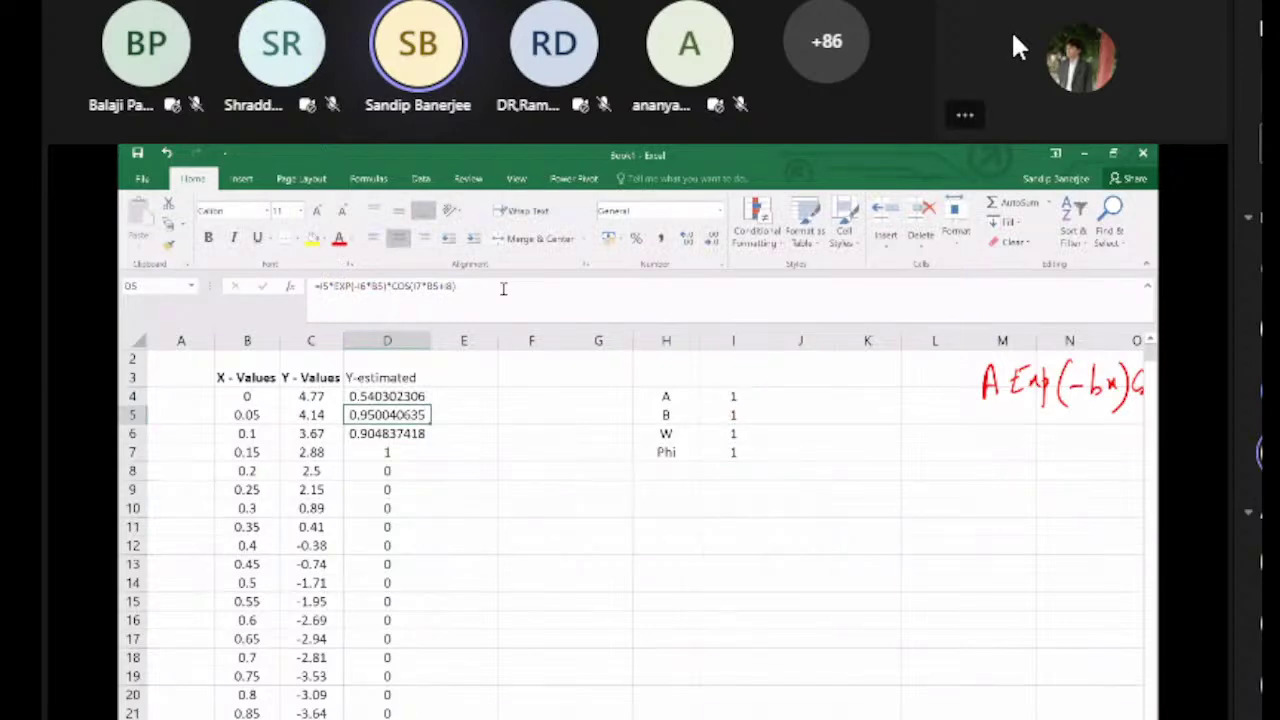
pyautogui.press('Up')
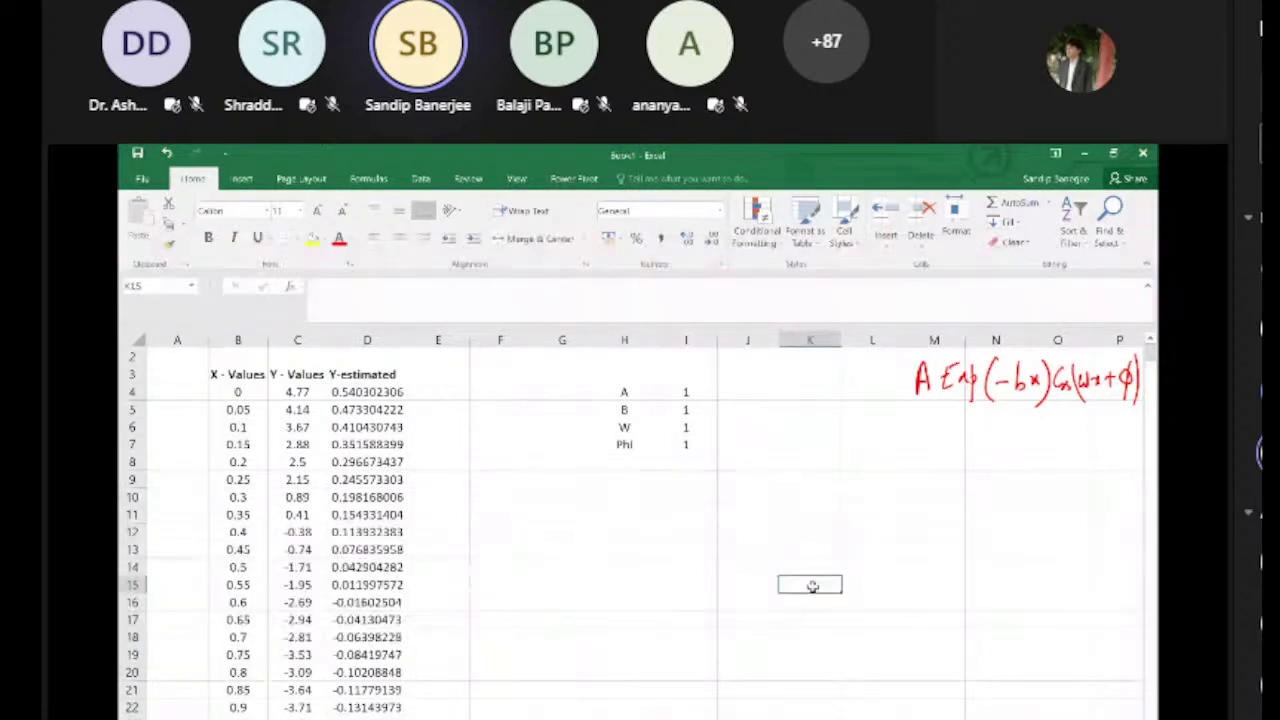
pyautogui.click(305, 393)
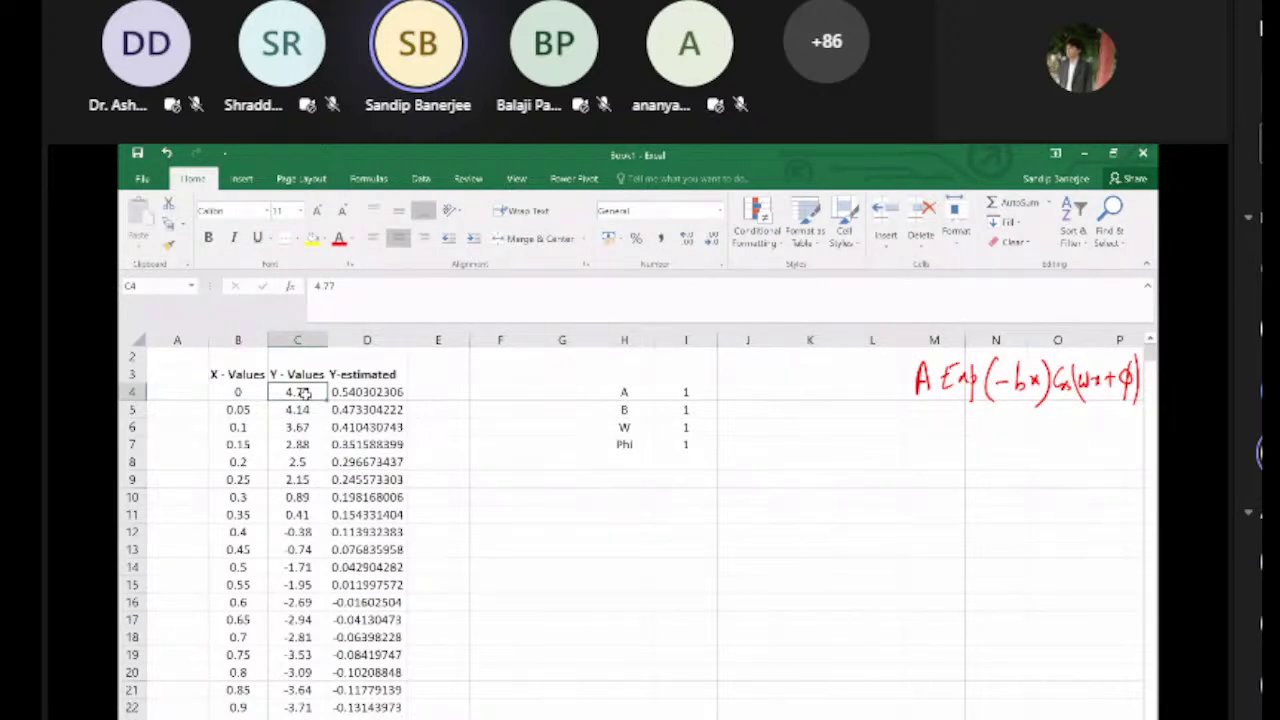
pyautogui.hotkey('shift', 'Right')
pyautogui.hotkey('shift', 'Down')
pyautogui.hotkey('shift', 'Down')
pyautogui.hotkey('shift', 'Down')
pyautogui.hotkey('shift', 'Down')
pyautogui.hotkey('shift', 'Down')
pyautogui.hotkey('shift', 'Down')
pyautogui.hotkey('shift', 'Down')
pyautogui.hotkey('shift', 'Down')
pyautogui.hotkey('shift', 'Down')
pyautogui.hotkey('shift', 'Down')
pyautogui.hotkey('shift', 'Down')
pyautogui.hotkey('shift', 'Down')
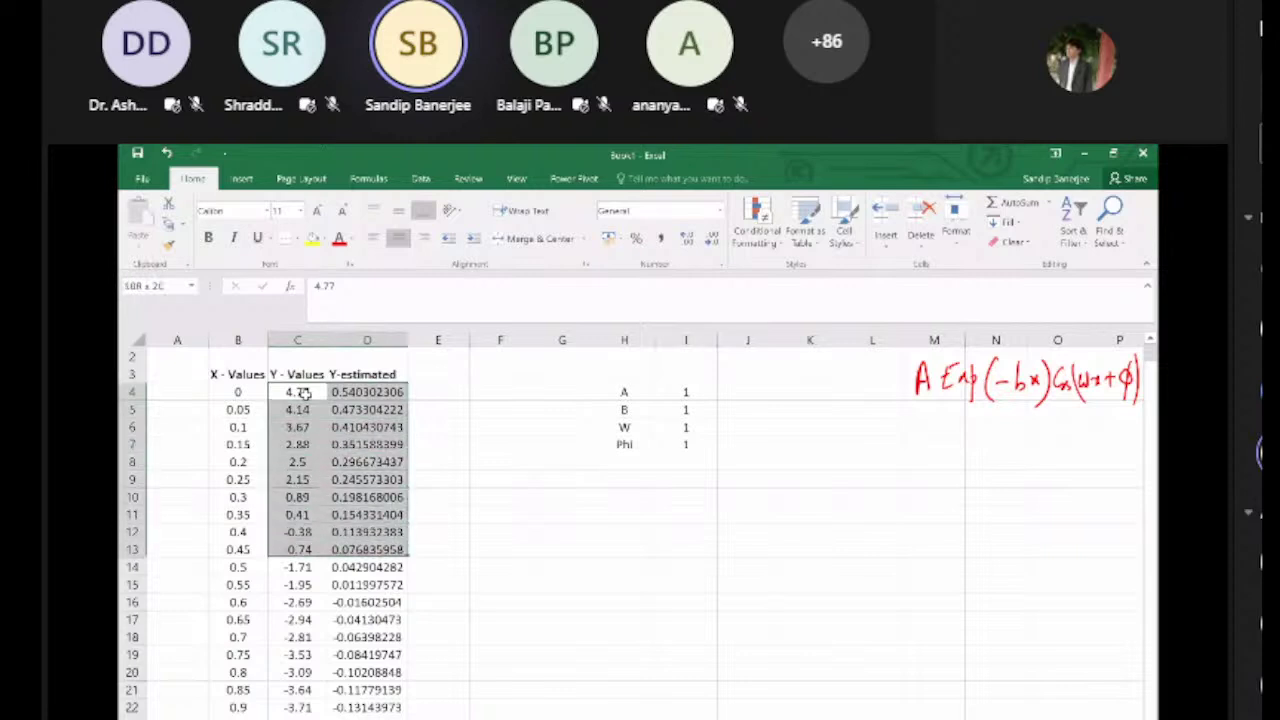
pyautogui.hotkey('shift', 'Down')
pyautogui.hotkey('shift', 'Down')
pyautogui.hotkey('shift', 'Down')
pyautogui.hotkey('shift', 'Down')
pyautogui.hotkey('shift', 'Down')
pyautogui.hotkey('shift', 'Down')
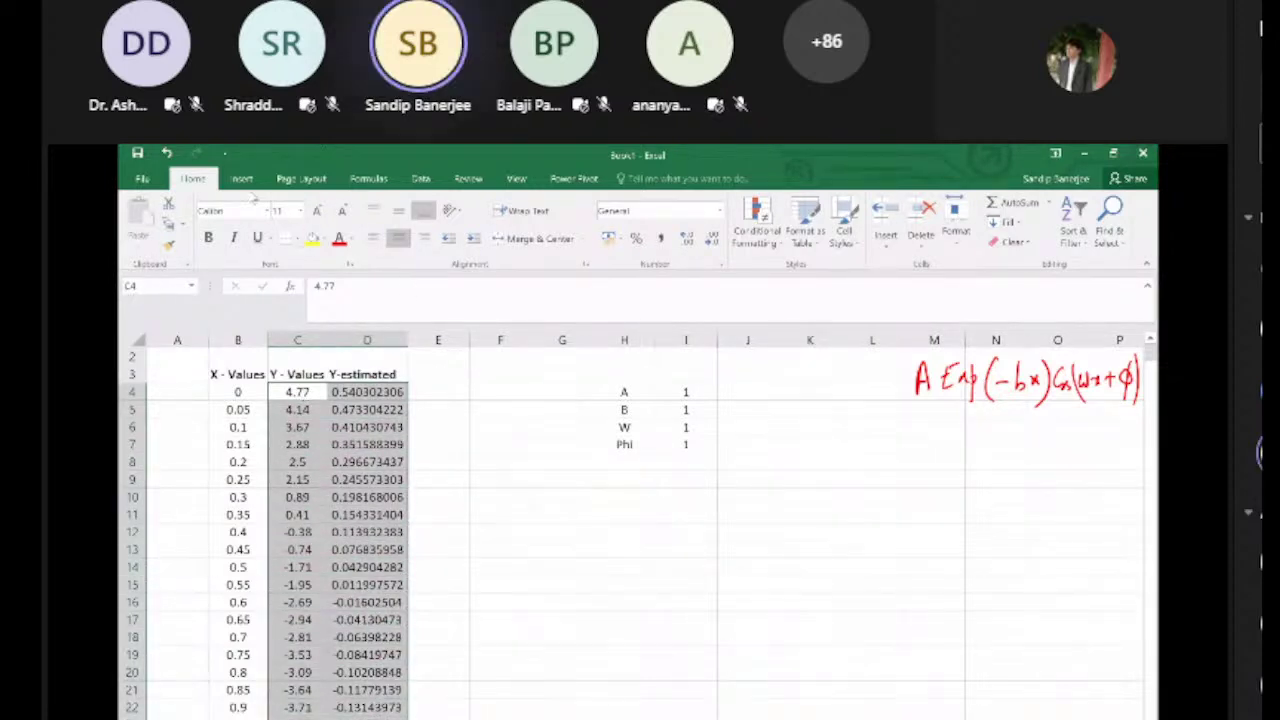
pyautogui.click(242, 179)
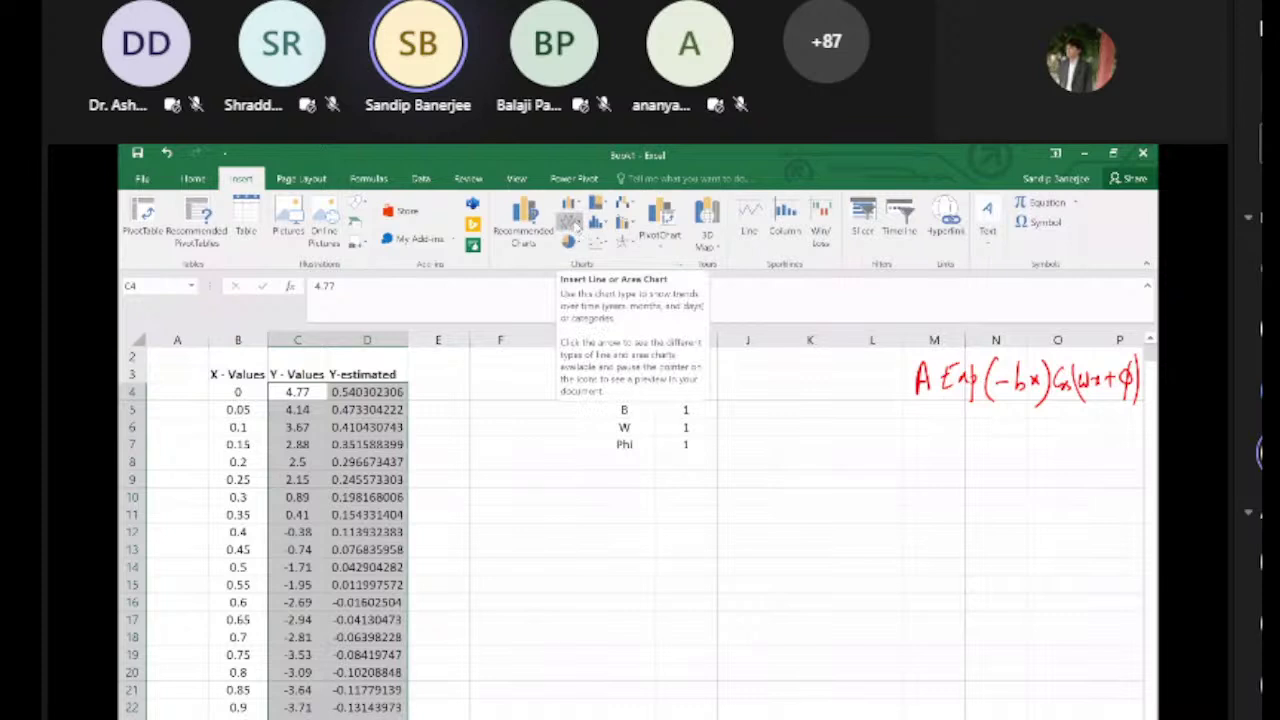
pyautogui.click(572, 222)
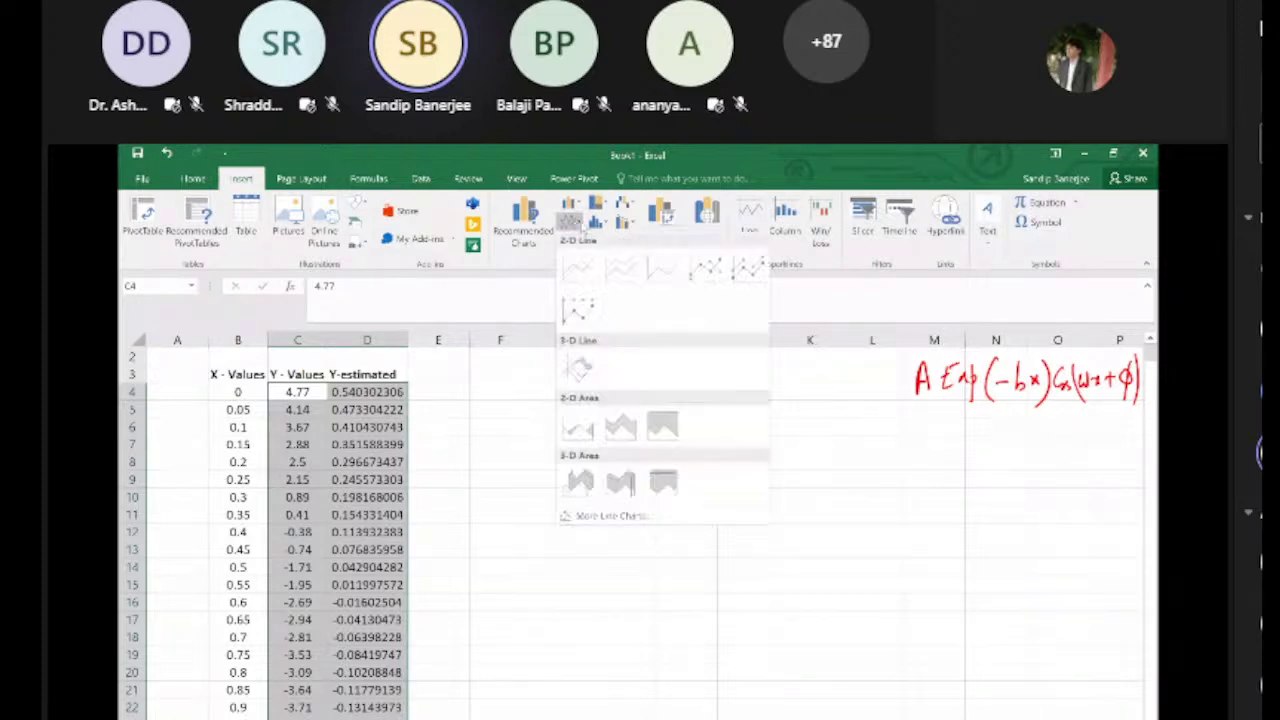
pyautogui.click(591, 267)
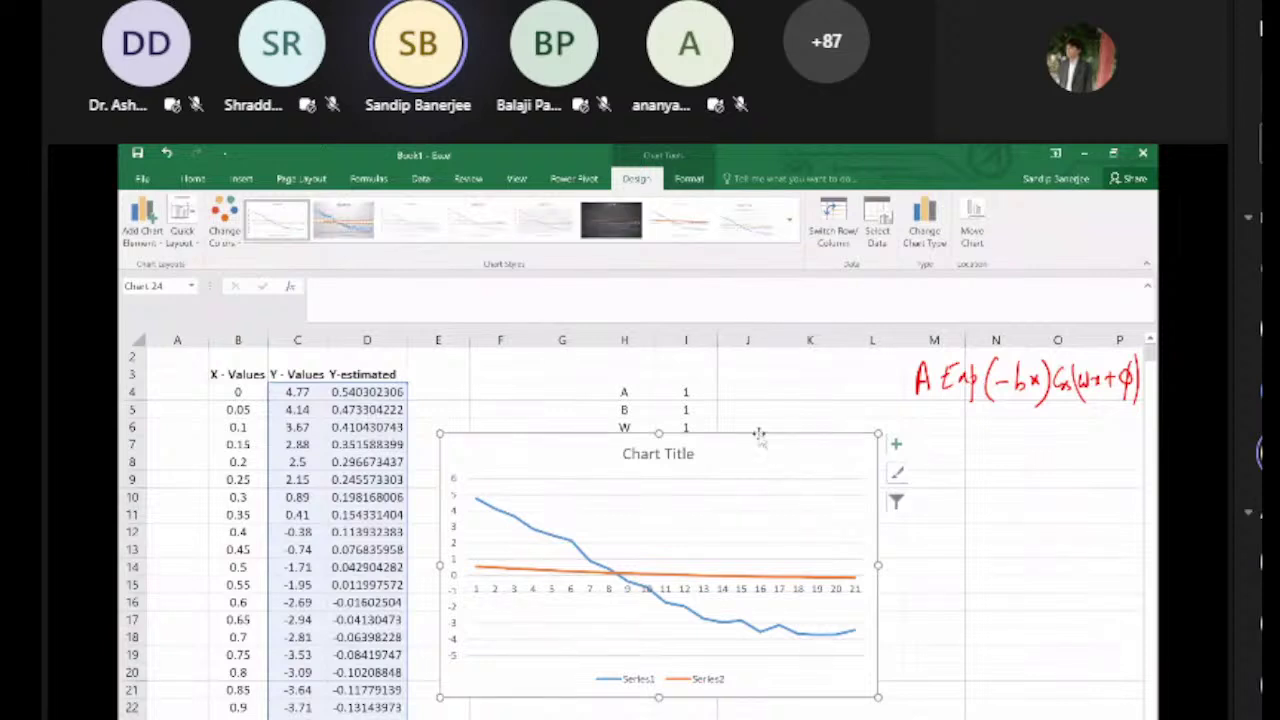
pyautogui.moveTo(783, 455); pyautogui.dragTo(912, 468)
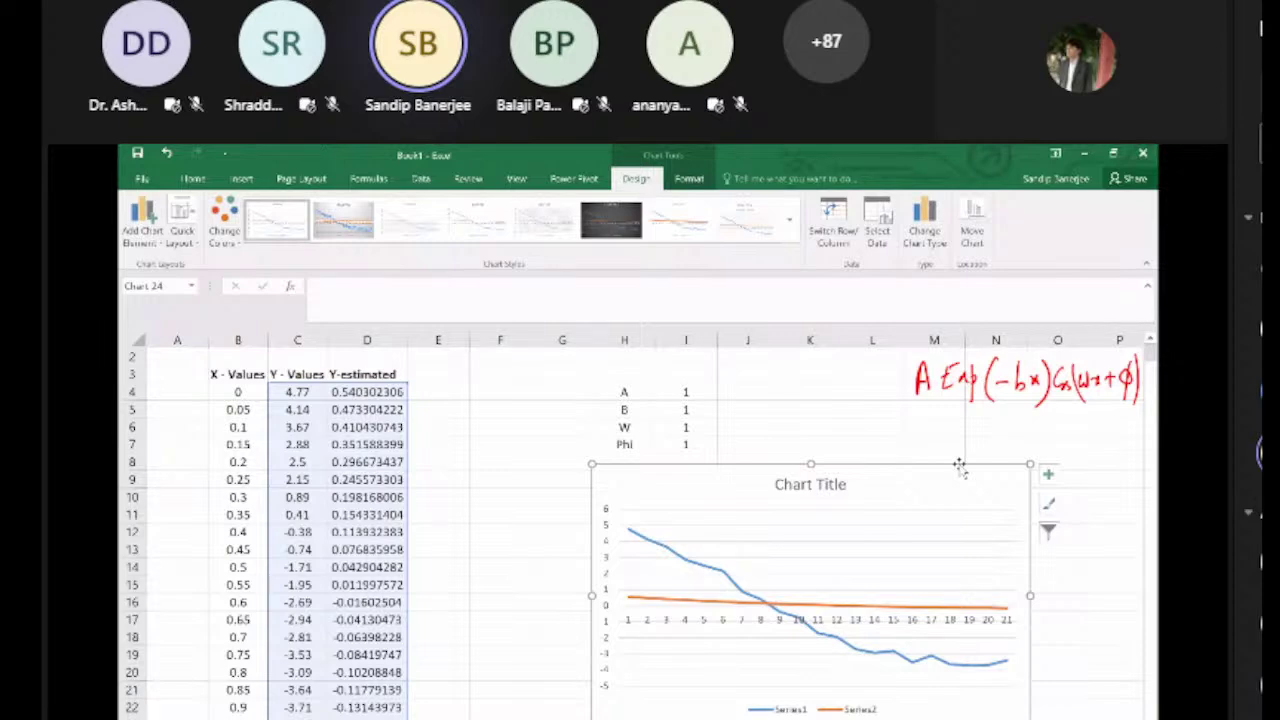
pyautogui.press('Delete')
pyautogui.moveTo(238, 392); pyautogui.dragTo(370, 638)
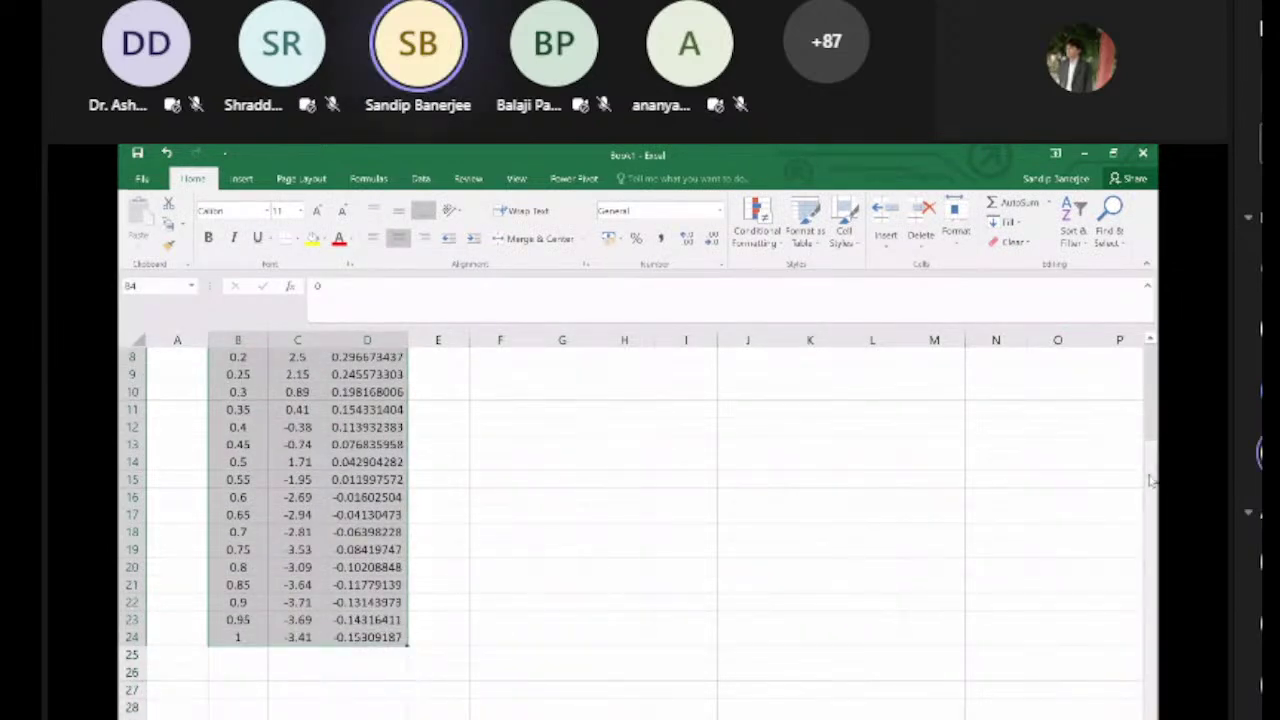
# Step: Show the Insert ribbon and cancel the accidentally started Create Sparklines dialog
pyautogui.scroll(2, 1150, 480)
pyautogui.click(241, 178)
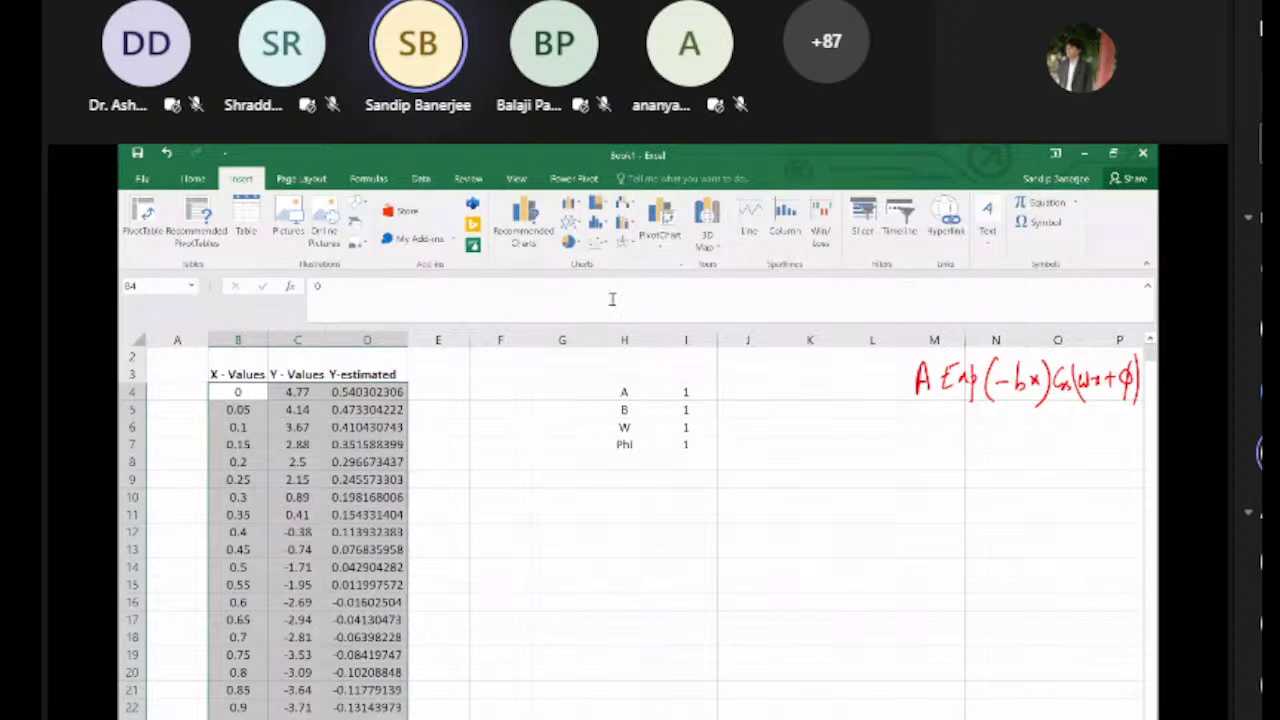
pyautogui.click(569, 208)
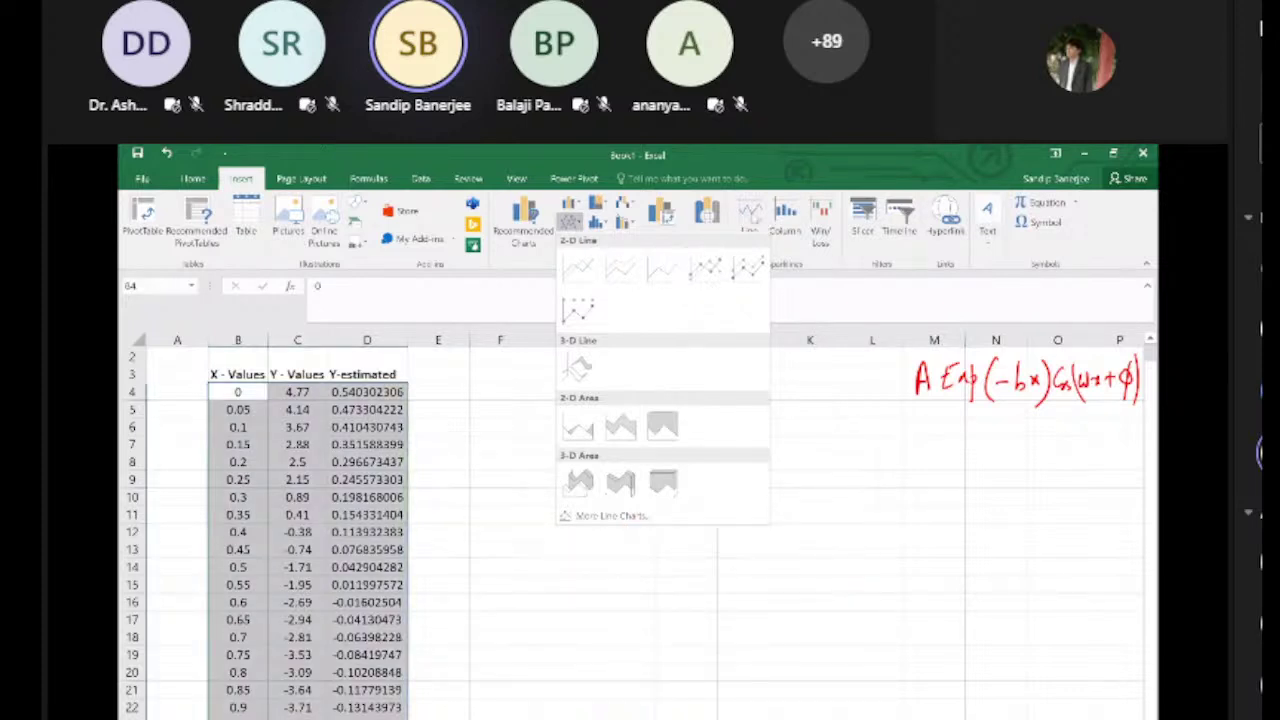
pyautogui.click(749, 215)
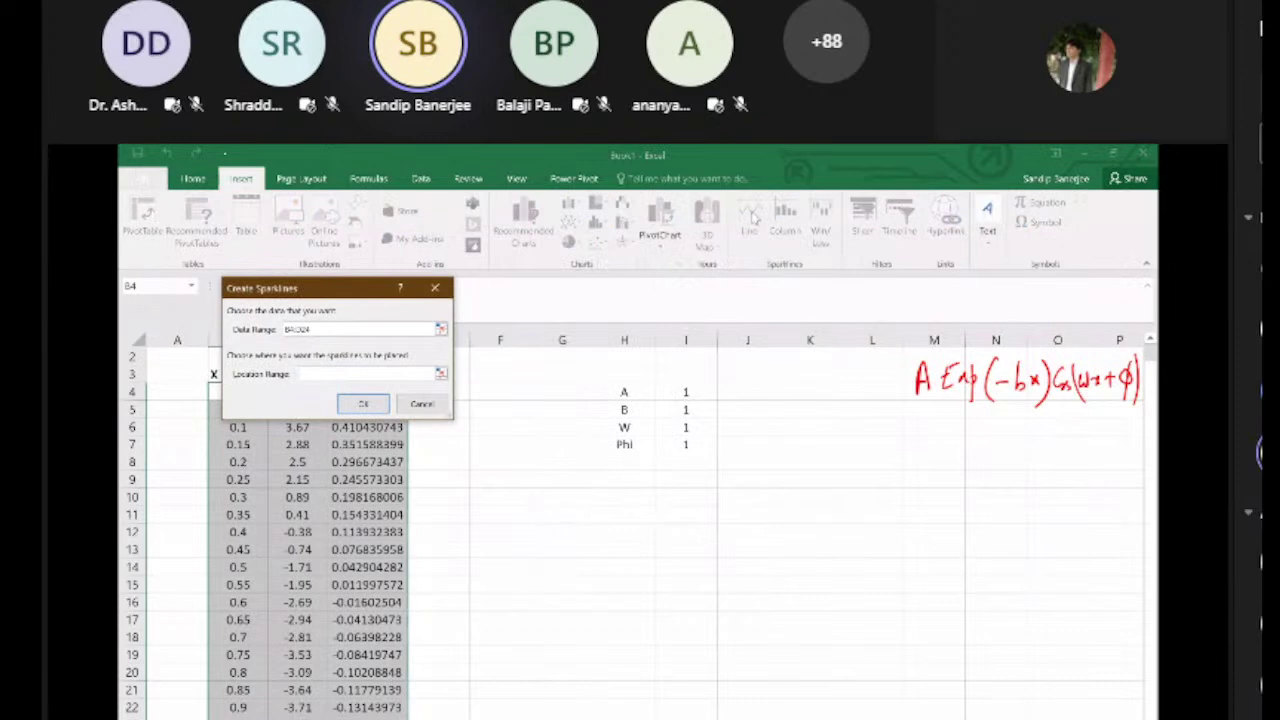
pyautogui.click(422, 404)
# Step: Select the Y-values and Y-estimated range C4:D24 for charting
pyautogui.click(507, 507)
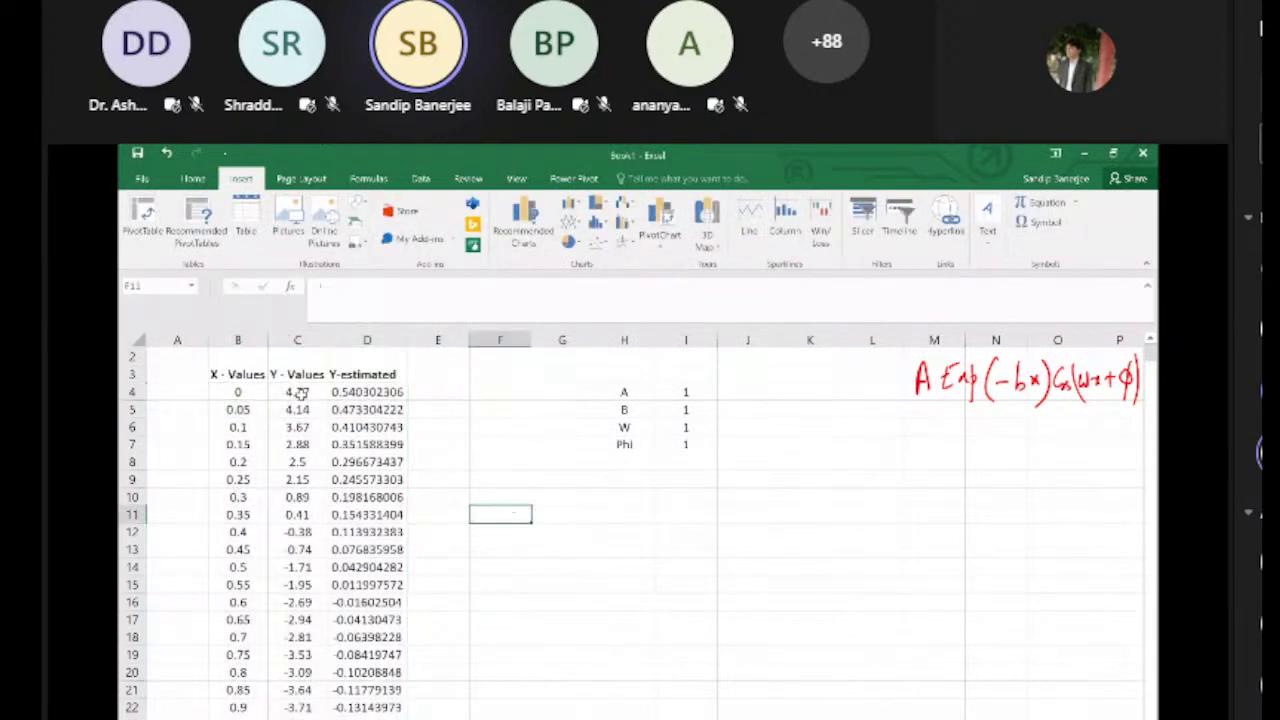
pyautogui.click(300, 394)
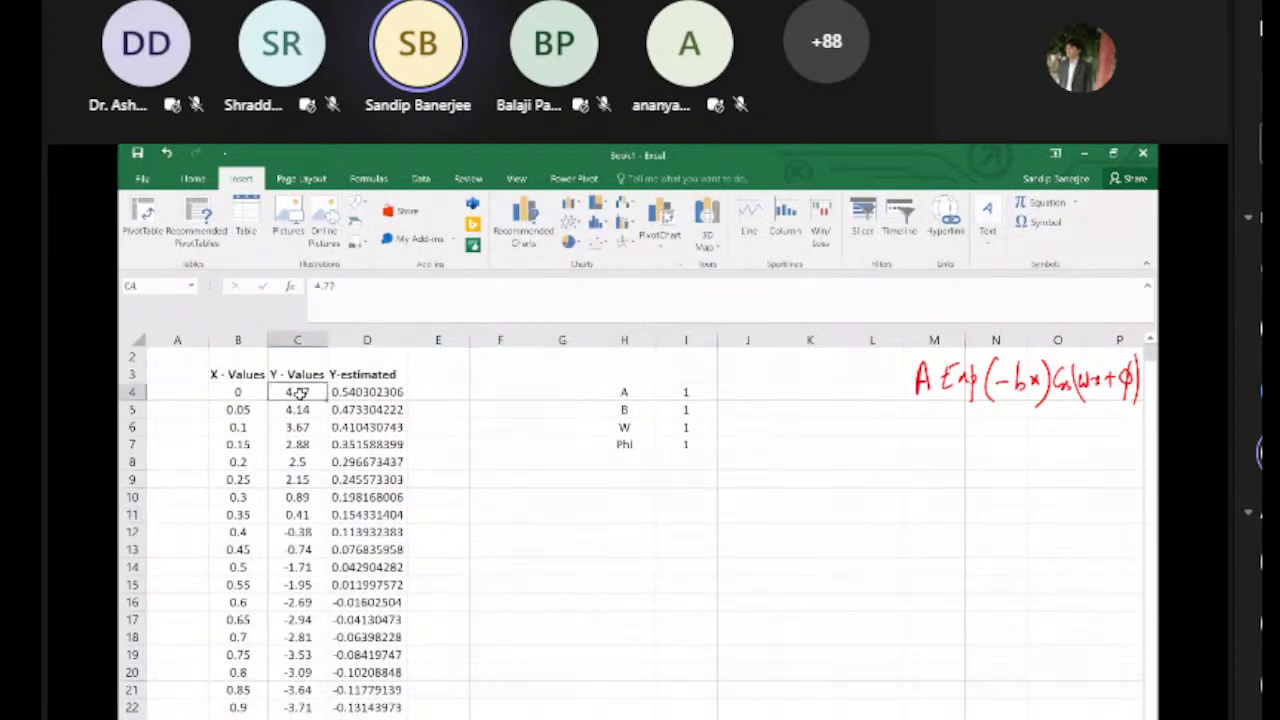
pyautogui.hotkey('shift', 'Right')
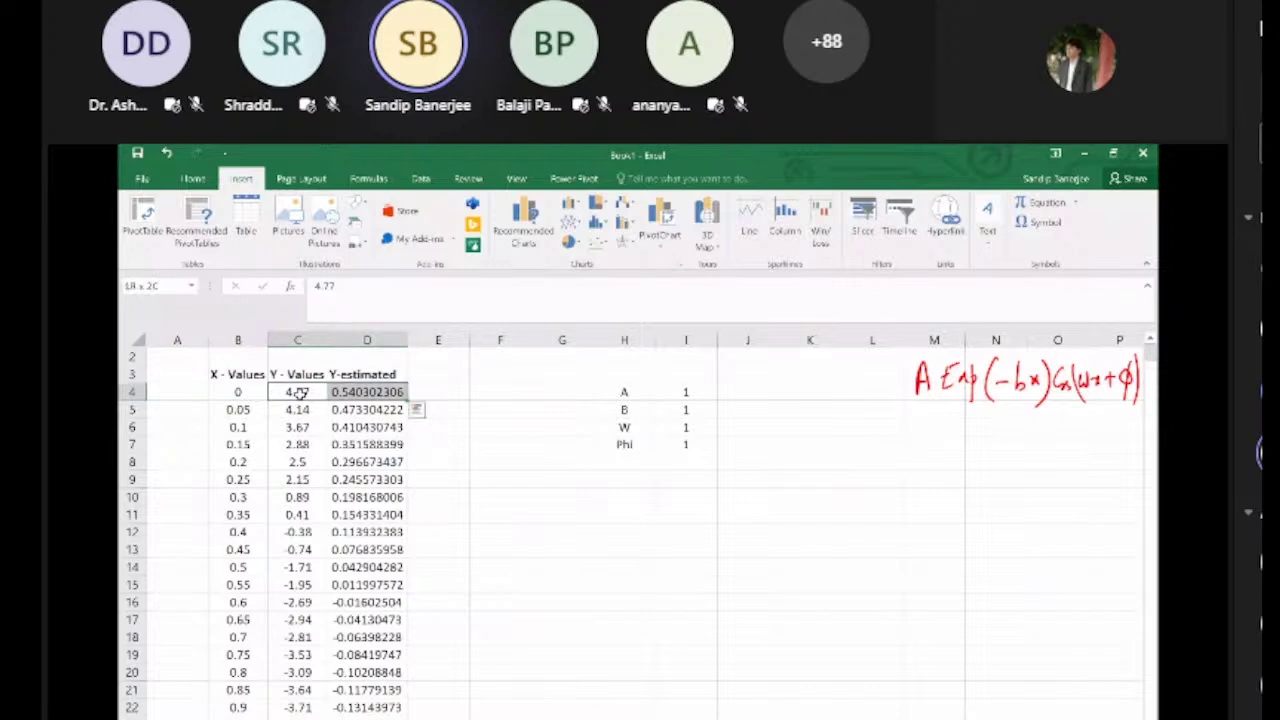
pyautogui.hotkey('ctrl', 'shift', 'Down')
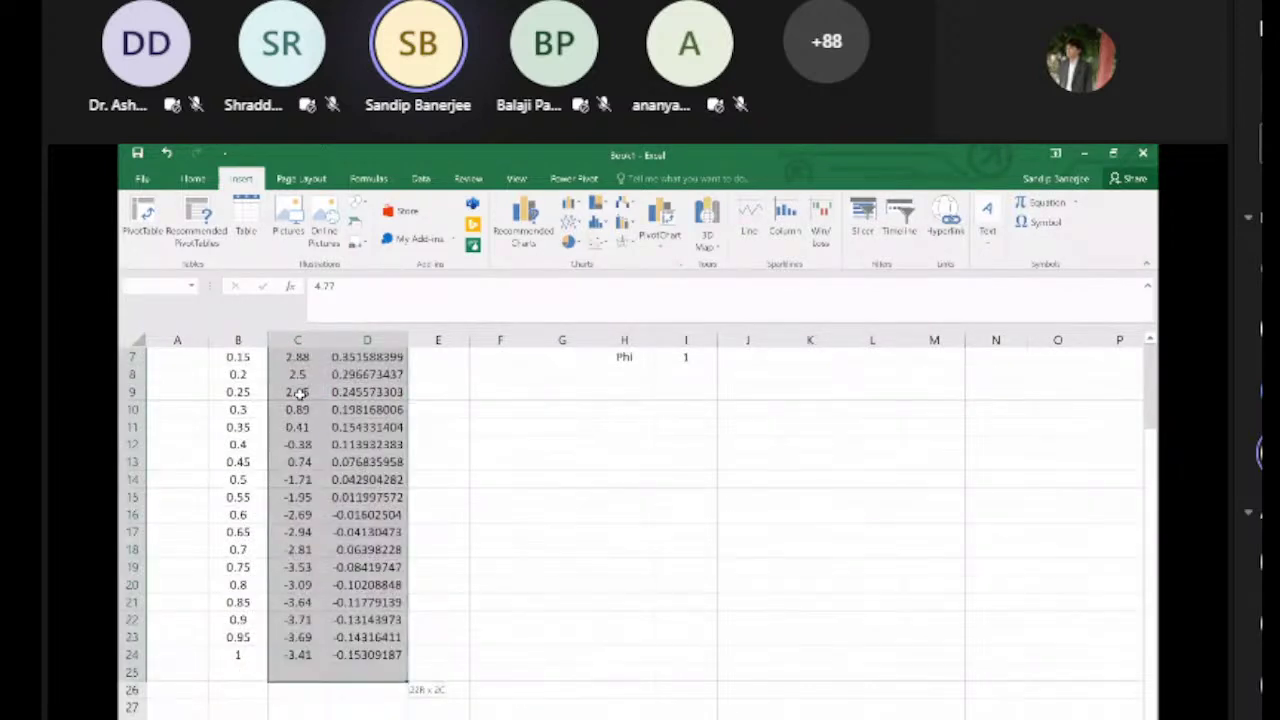
# Step: Insert a 2-D line chart of C4:D24 and move it to the right of the data
pyautogui.scroll(2, 839, 501)
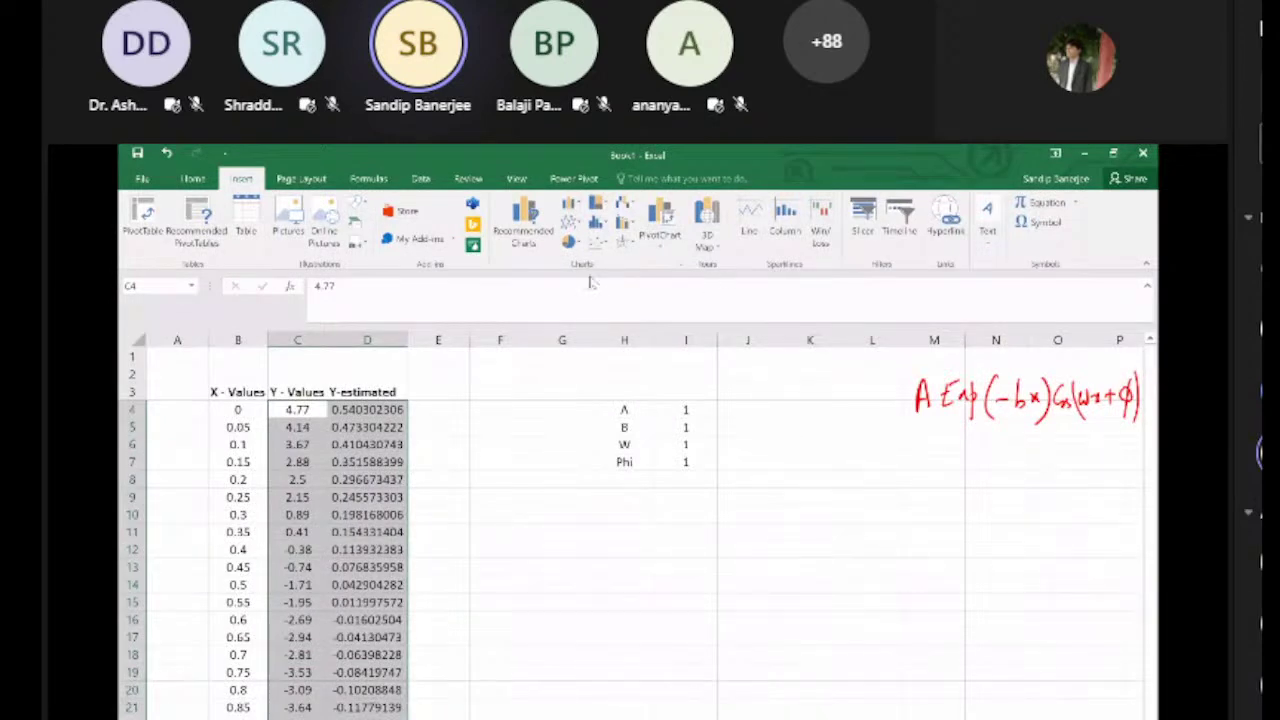
pyautogui.click(575, 228)
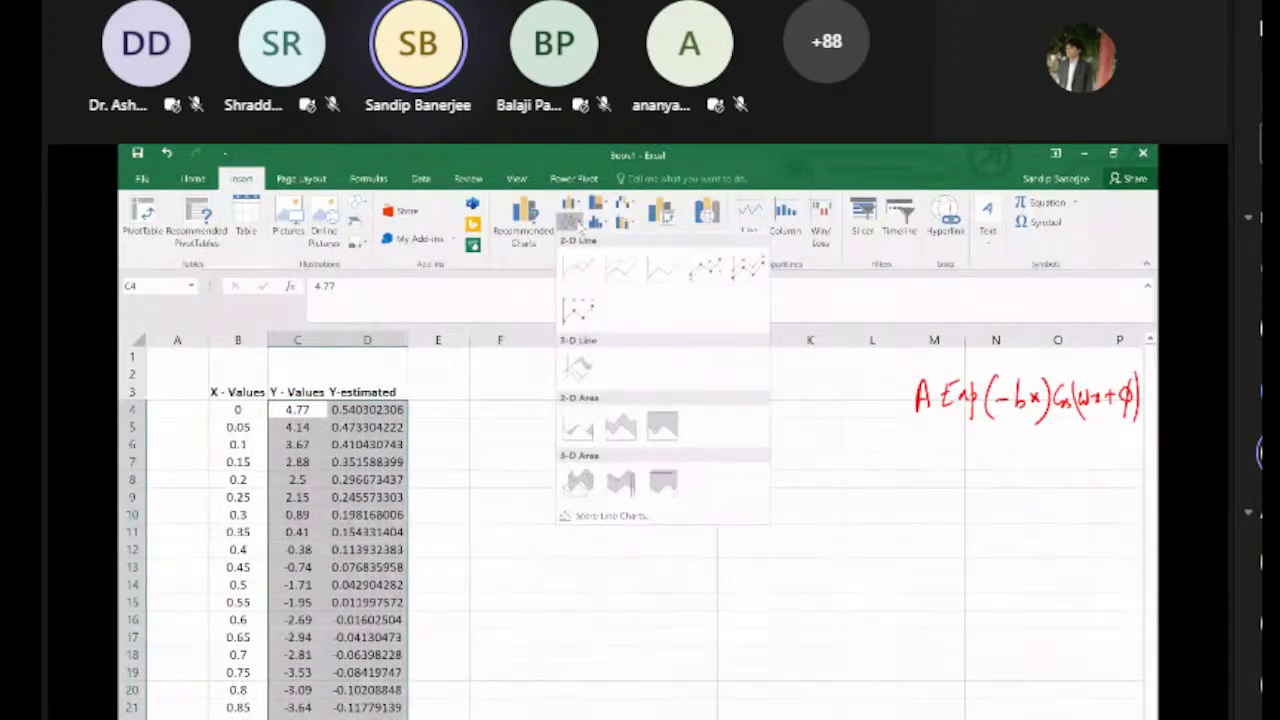
pyautogui.click(580, 277)
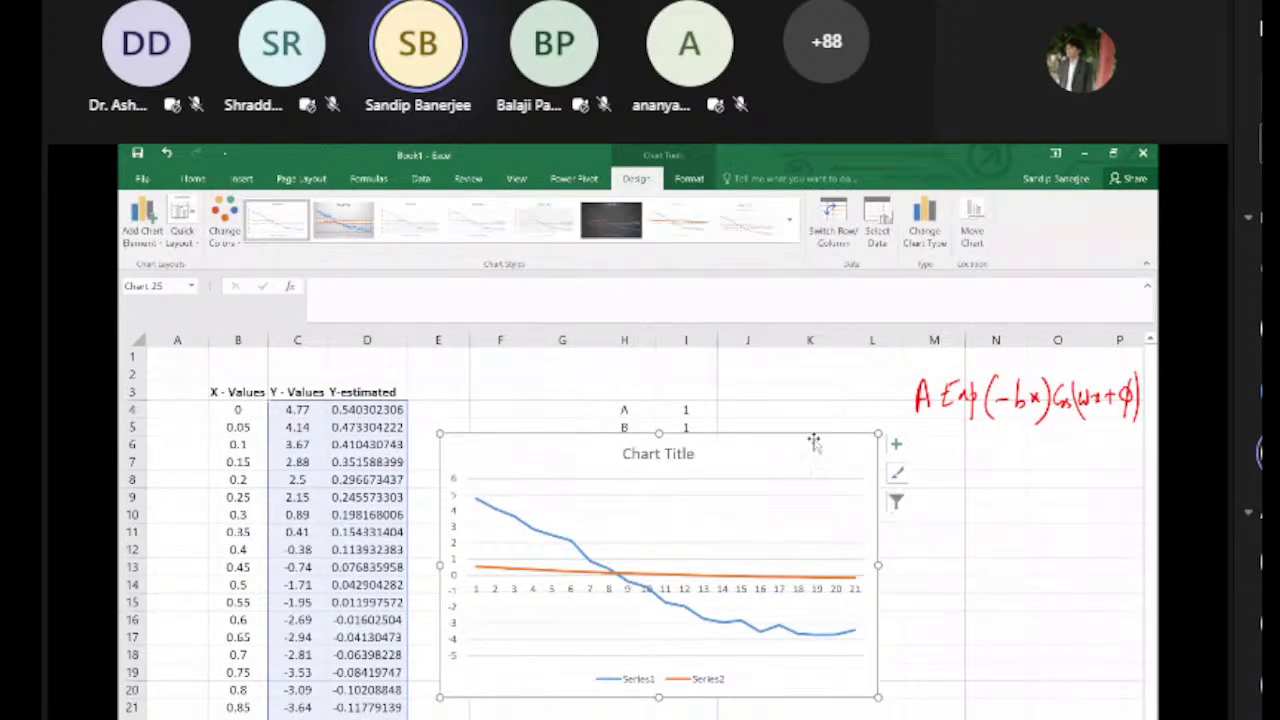
pyautogui.moveTo(814, 443); pyautogui.dragTo(922, 487)
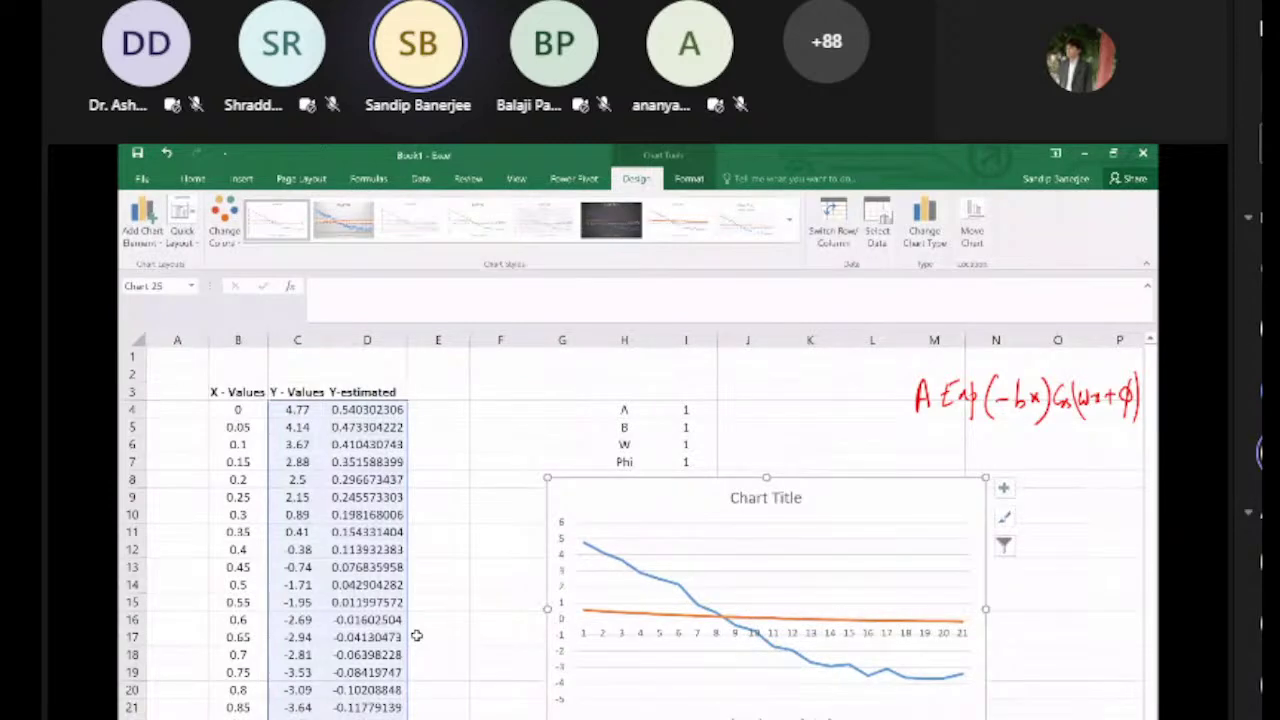
pyautogui.click(500, 602)
# Step: Select the observed-values Series1 line in the chart
pyautogui.scroll(-1, 500, 600)
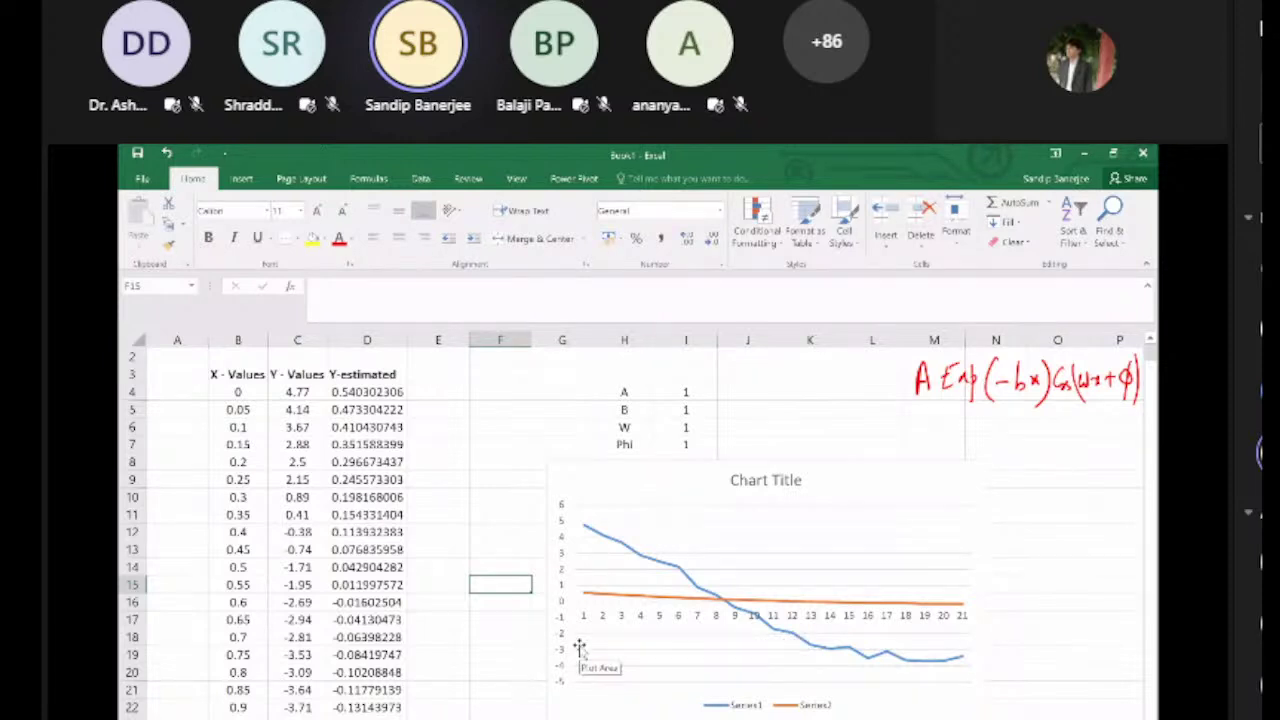
pyautogui.moveTo(626, 553)
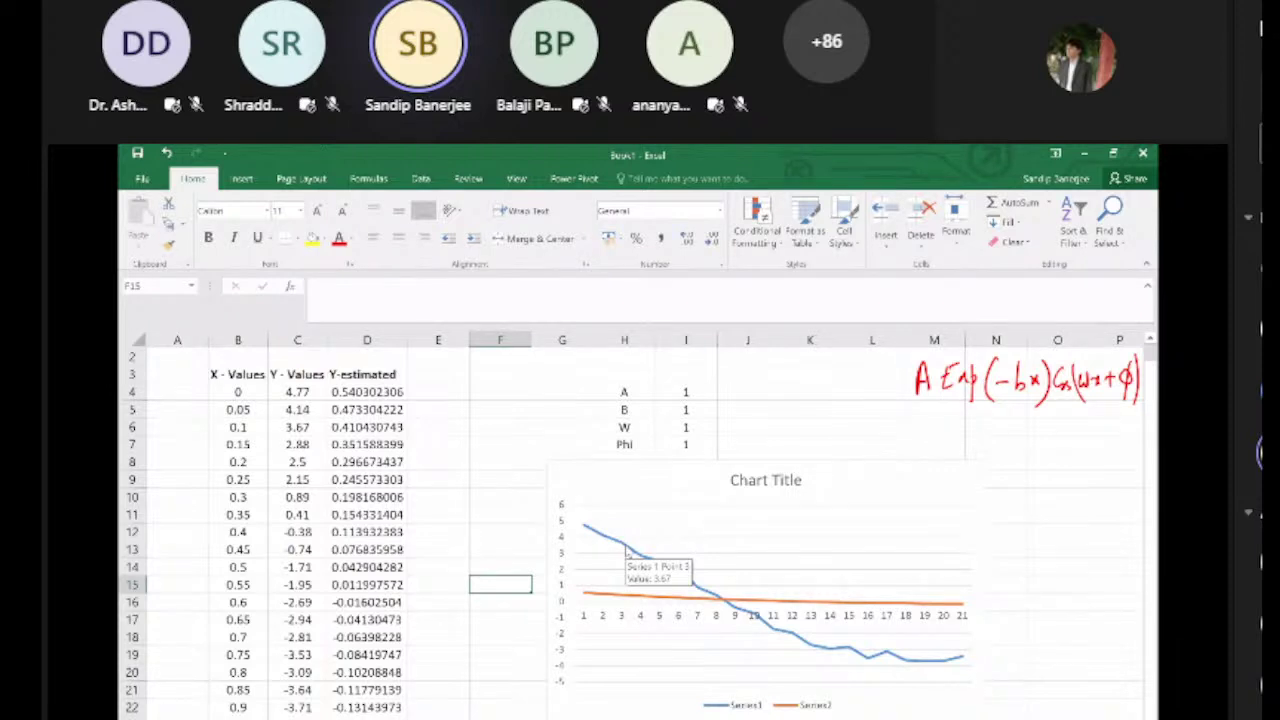
pyautogui.click(626, 550)
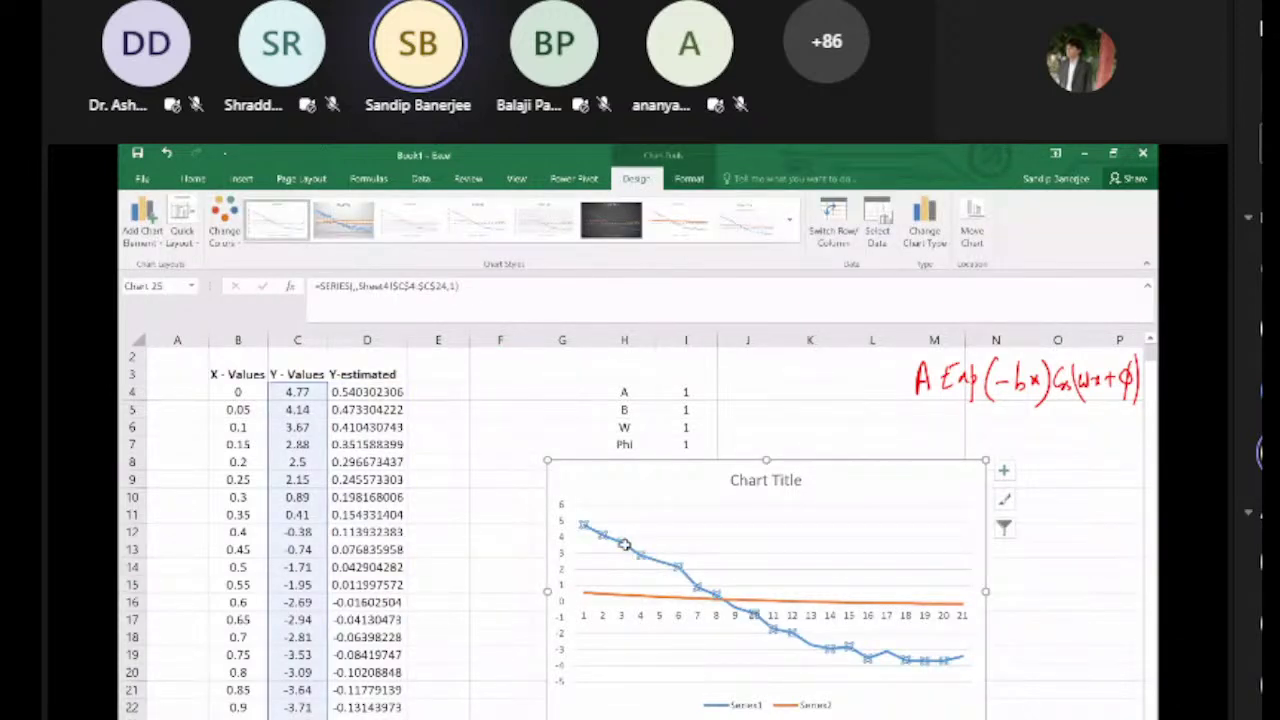
# Step: Change Series1 to Scatter with only Markers, keeping the estimated Y as an orange line
pyautogui.click(241, 178)
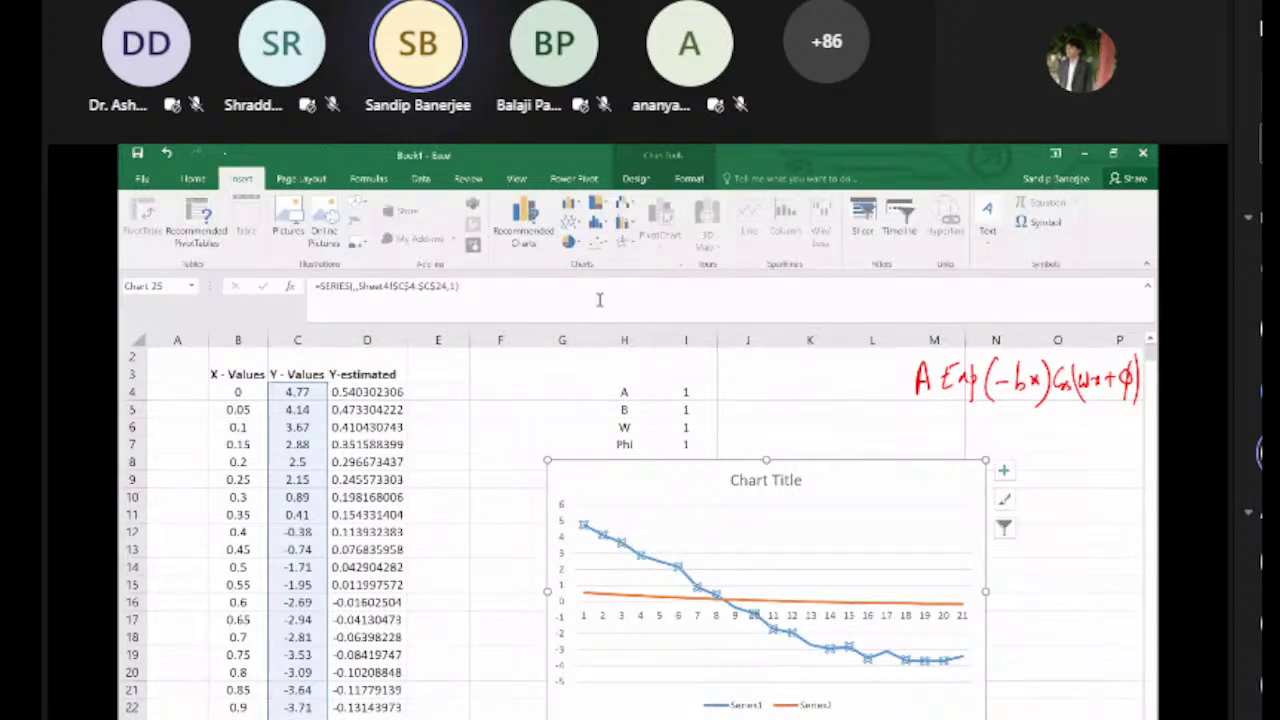
pyautogui.click(597, 242)
pyautogui.click(608, 280)
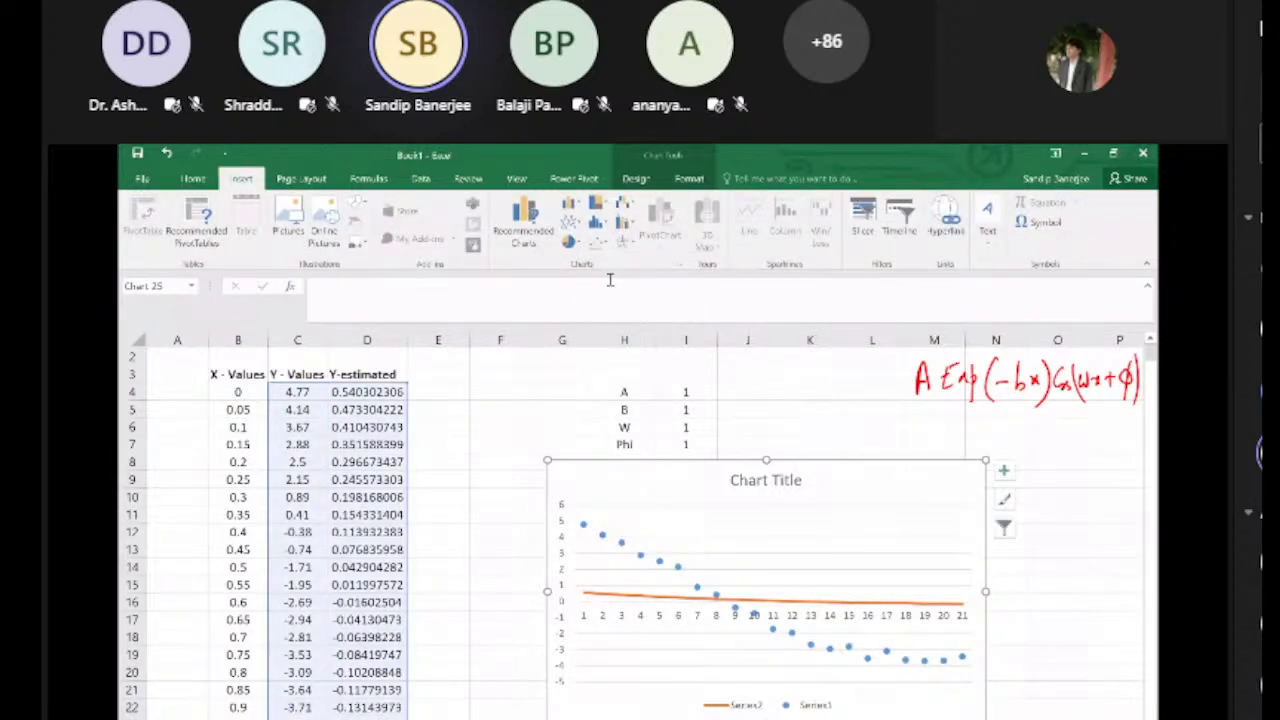
pyautogui.click(1108, 624)
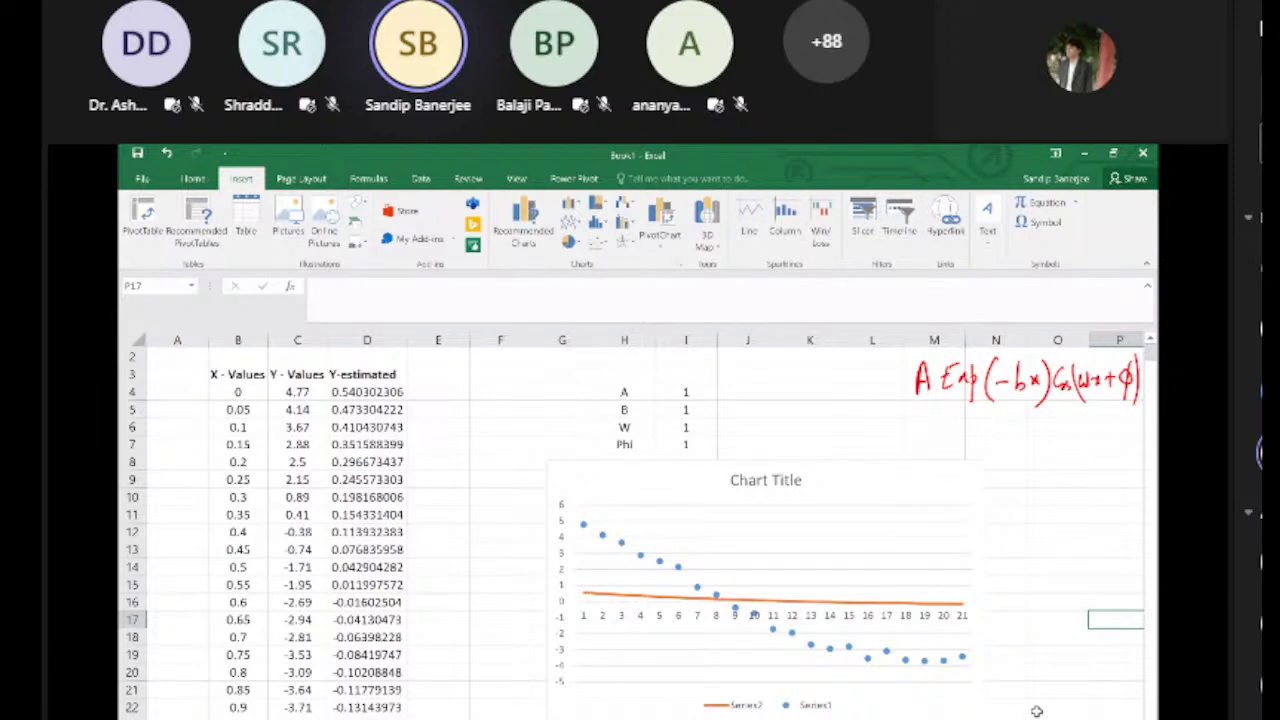
pyautogui.scroll(-1, 1037, 711)
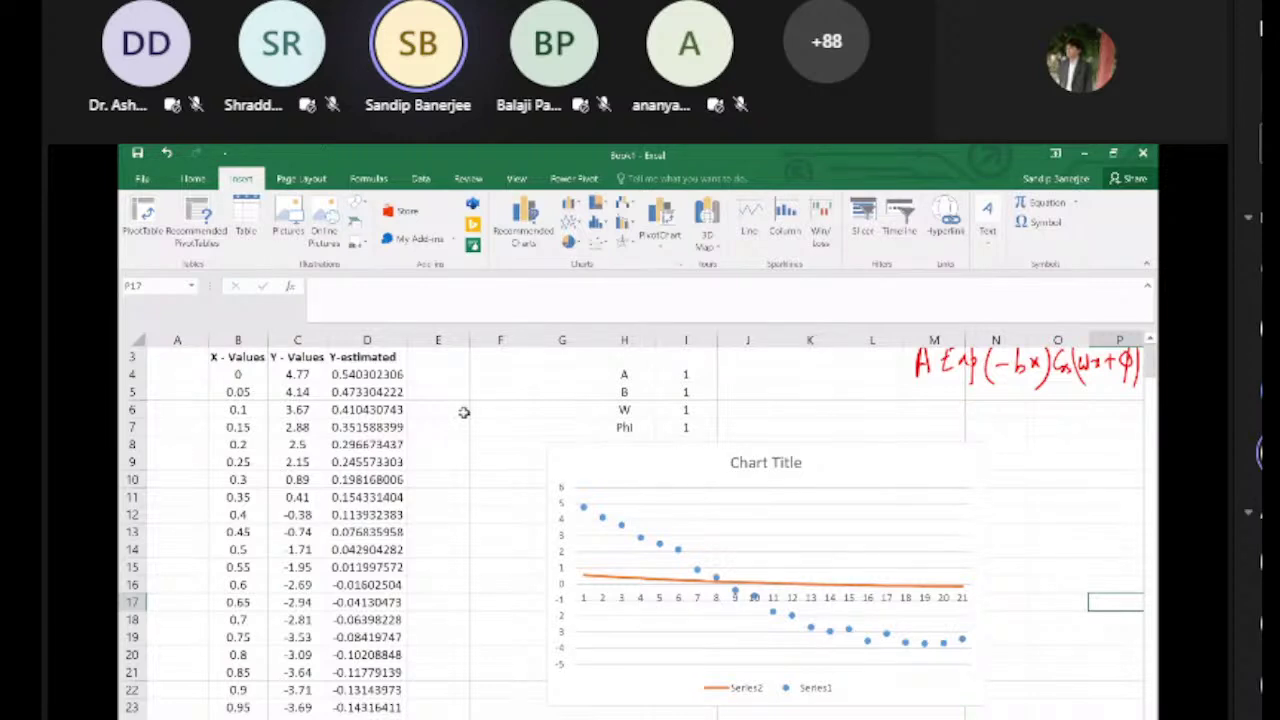
# Step: Enter the header Difference^2 in cell E3
pyautogui.click(450, 358)
pyautogui.write('Di')
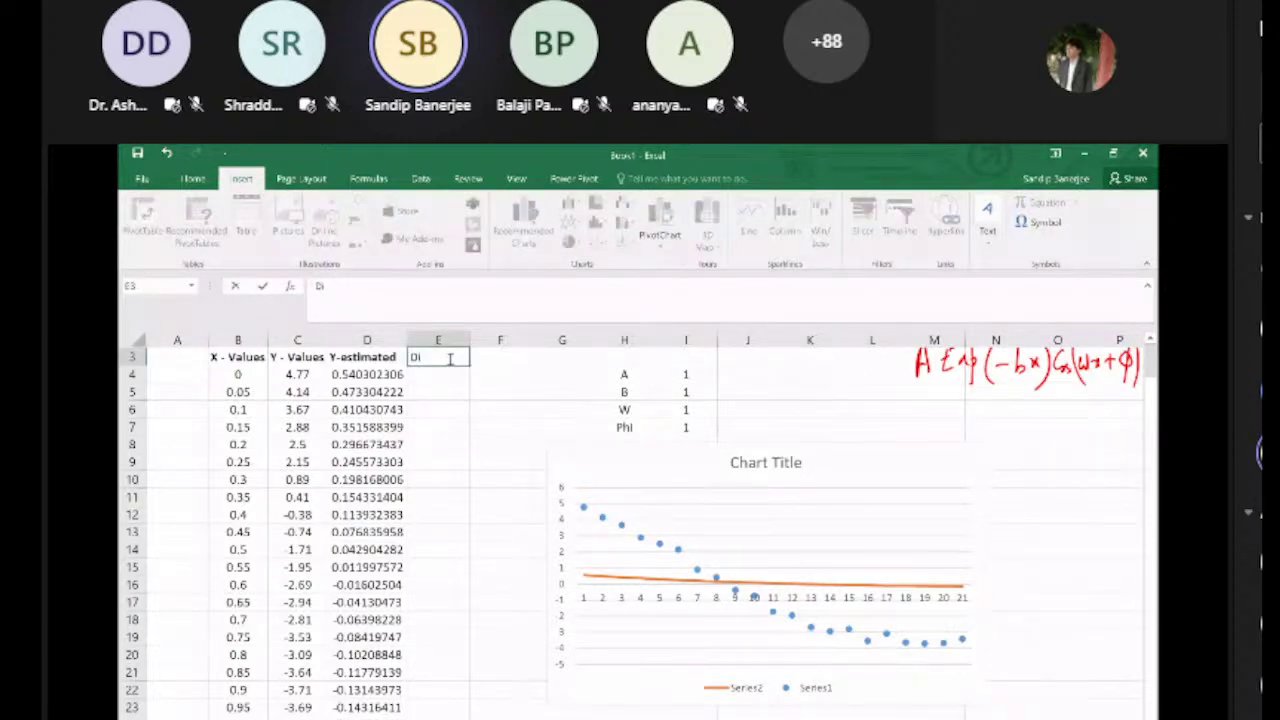
pyautogui.write('fference^2')
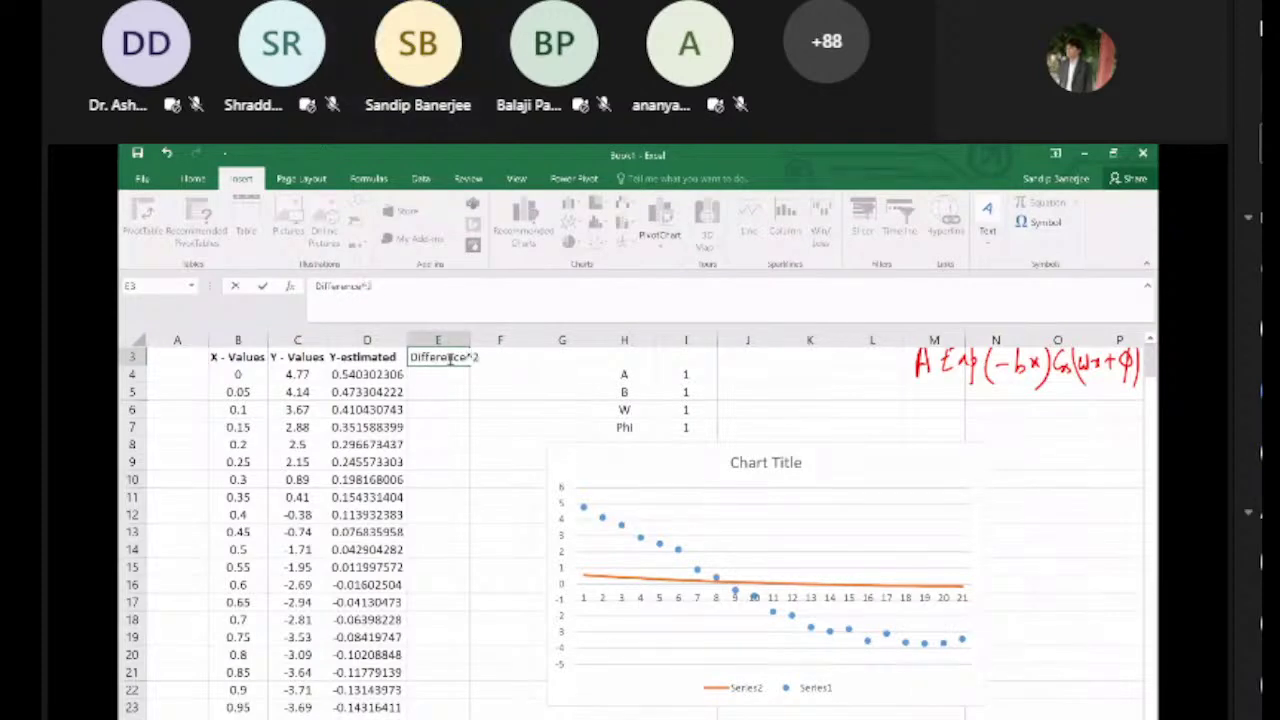
pyautogui.click(536, 405)
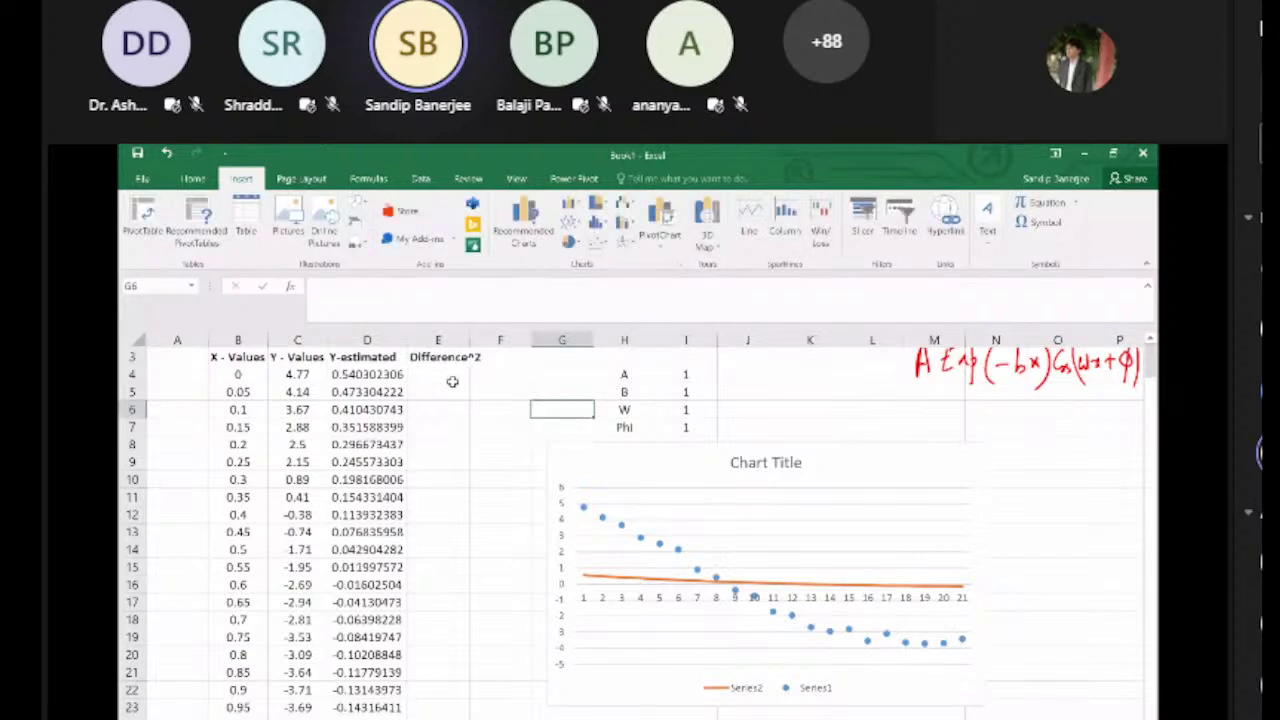
# Step: Enter =(C4-D4)^2 in E4 and fill it down to E24
pyautogui.click(452, 379)
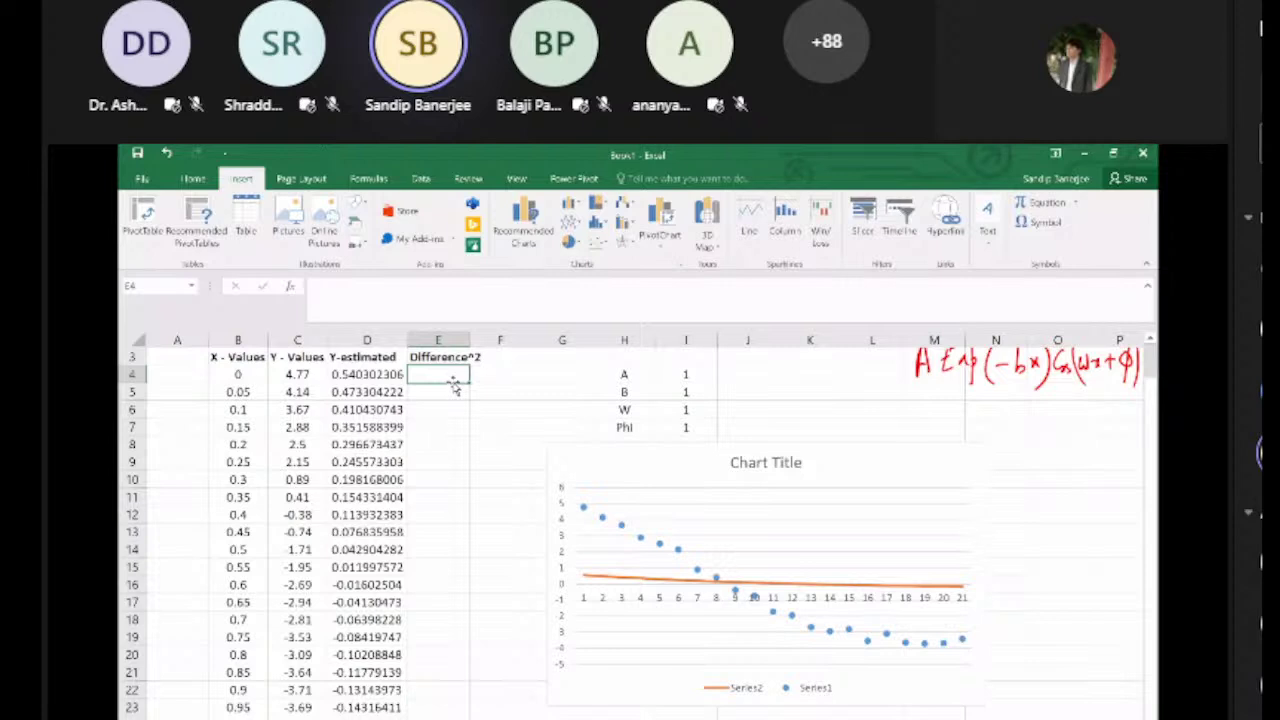
pyautogui.write('=')
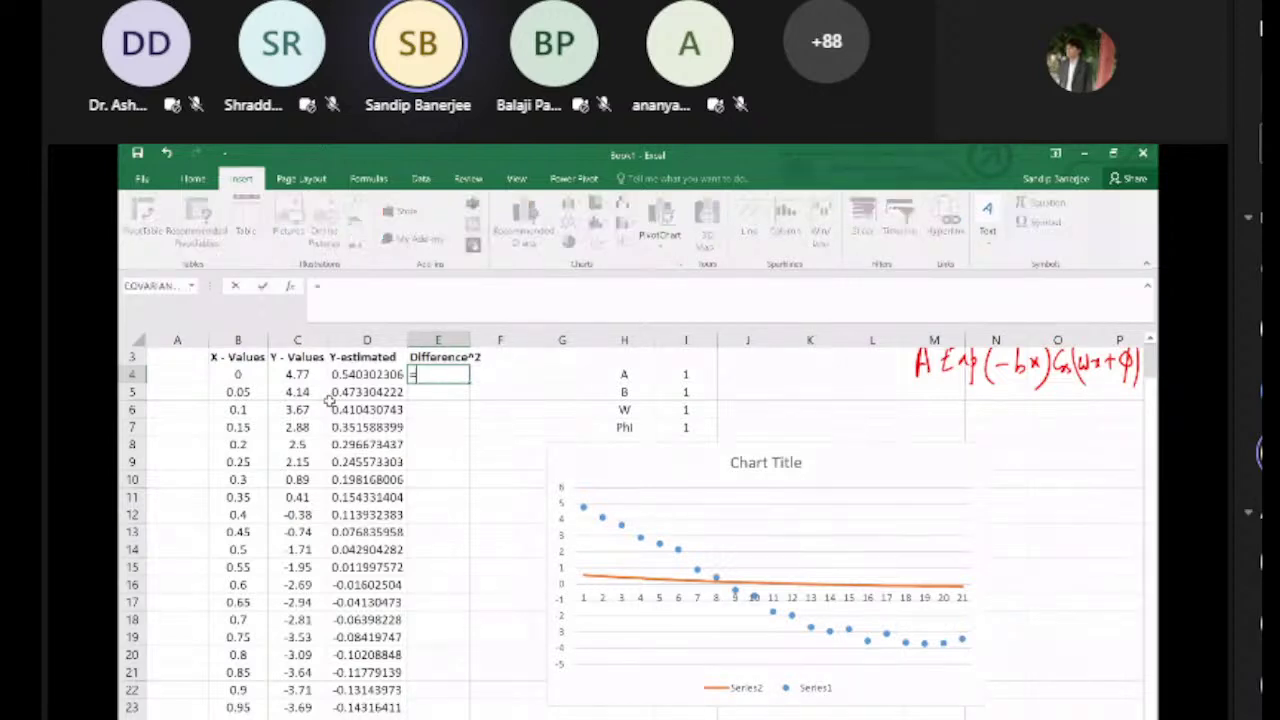
pyautogui.click(303, 374)
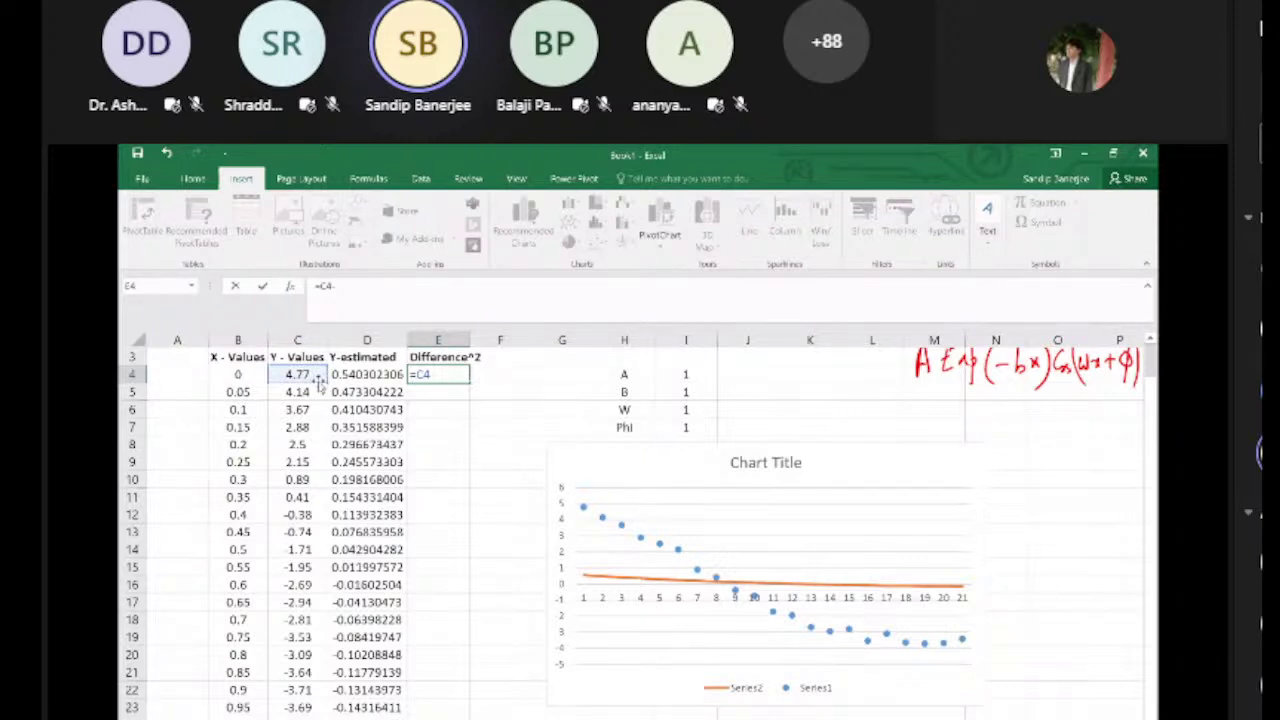
pyautogui.write('-')
pyautogui.click(367, 374)
pyautogui.click(318, 286)
pyautogui.write('(')
pyautogui.write(')')
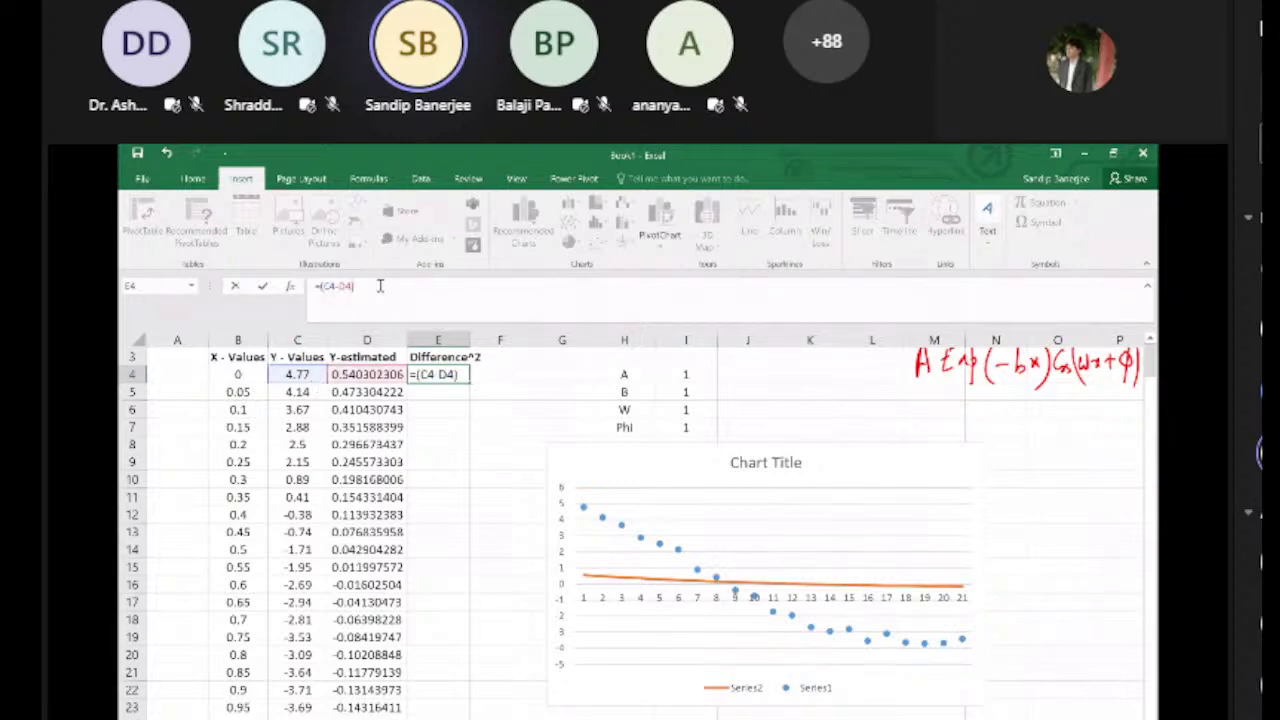
pyautogui.write('^2')
pyautogui.press('Return')
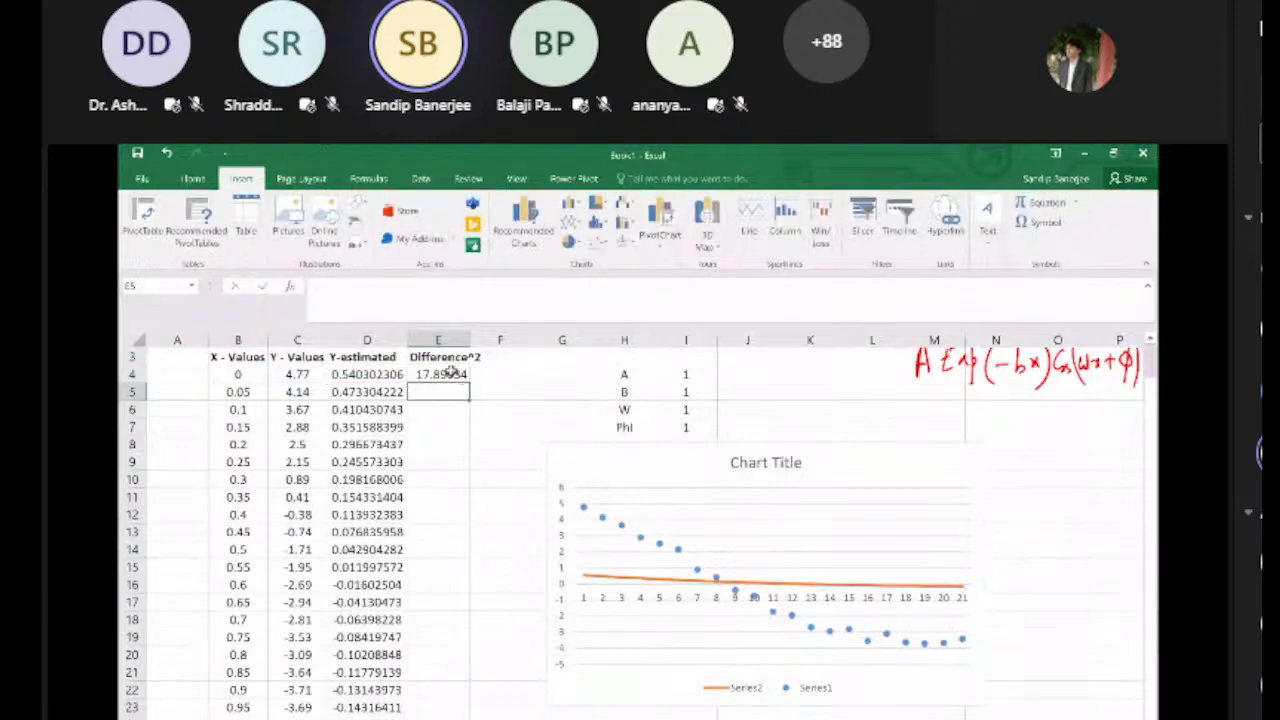
pyautogui.click(455, 376)
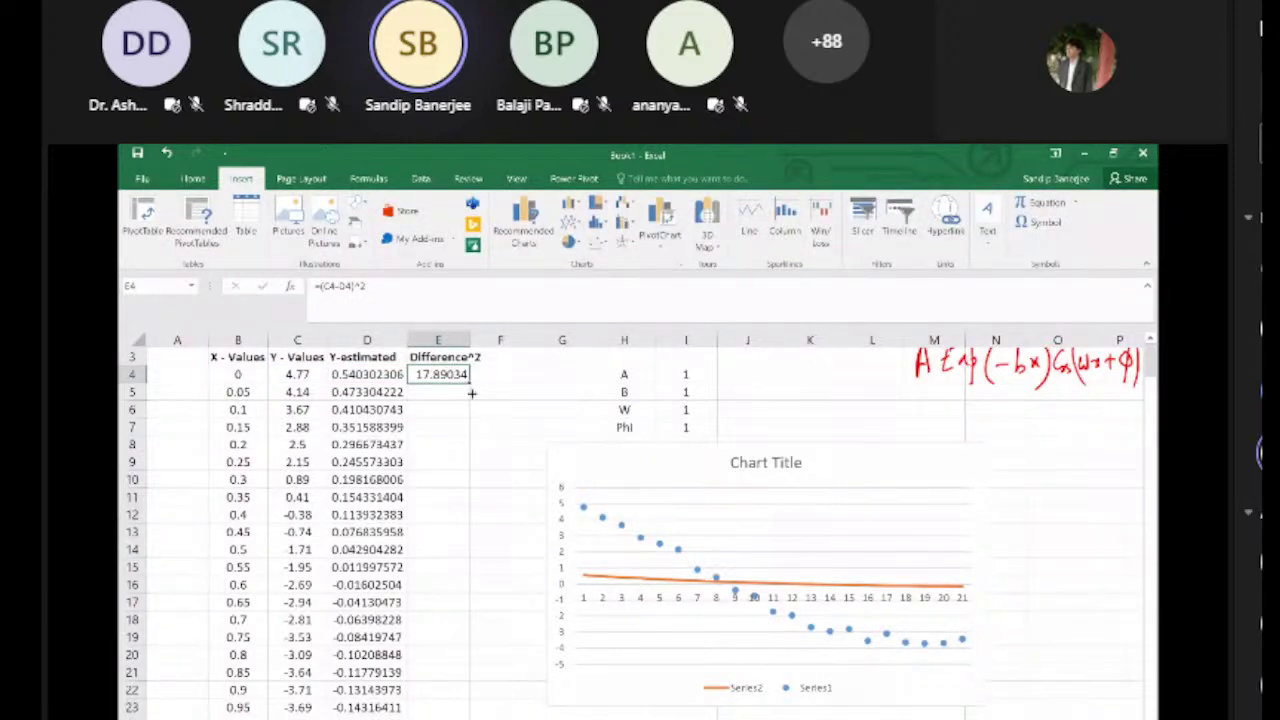
pyautogui.moveTo(469, 384); pyautogui.dragTo(466, 714)
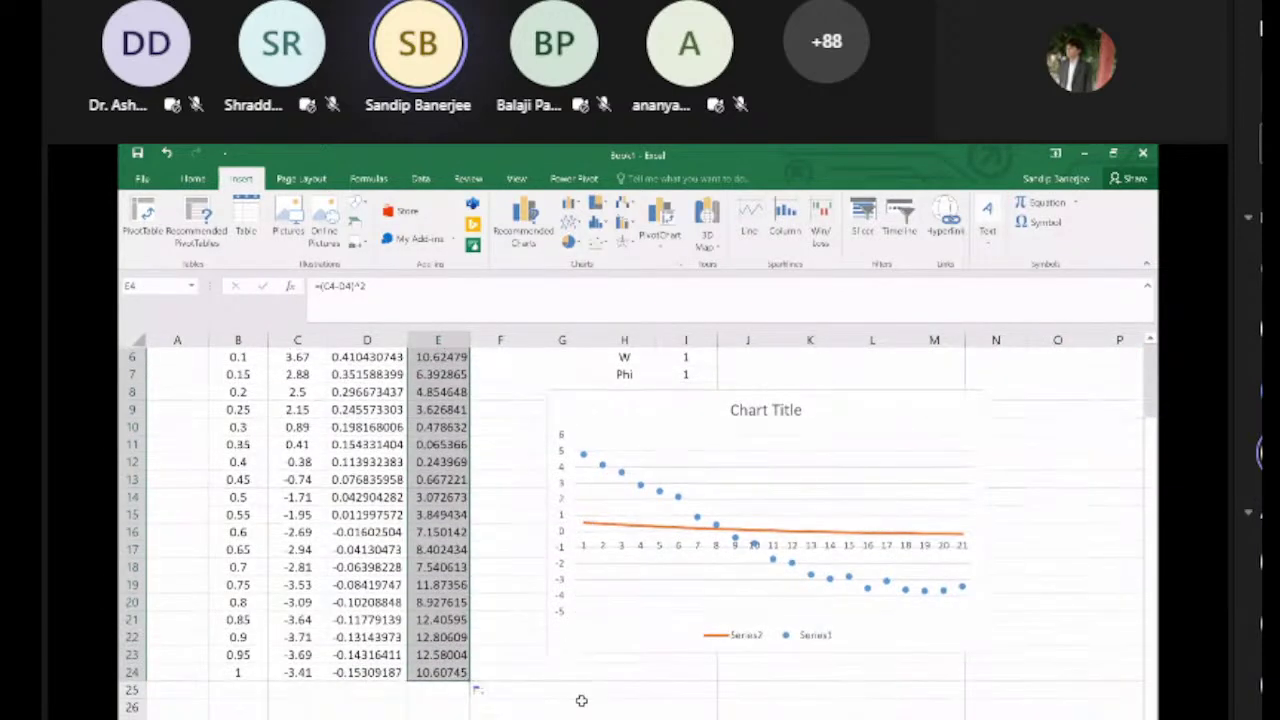
# Step: Total the squared differences in E26 with =SUM(E4:E24)
pyautogui.click(433, 705)
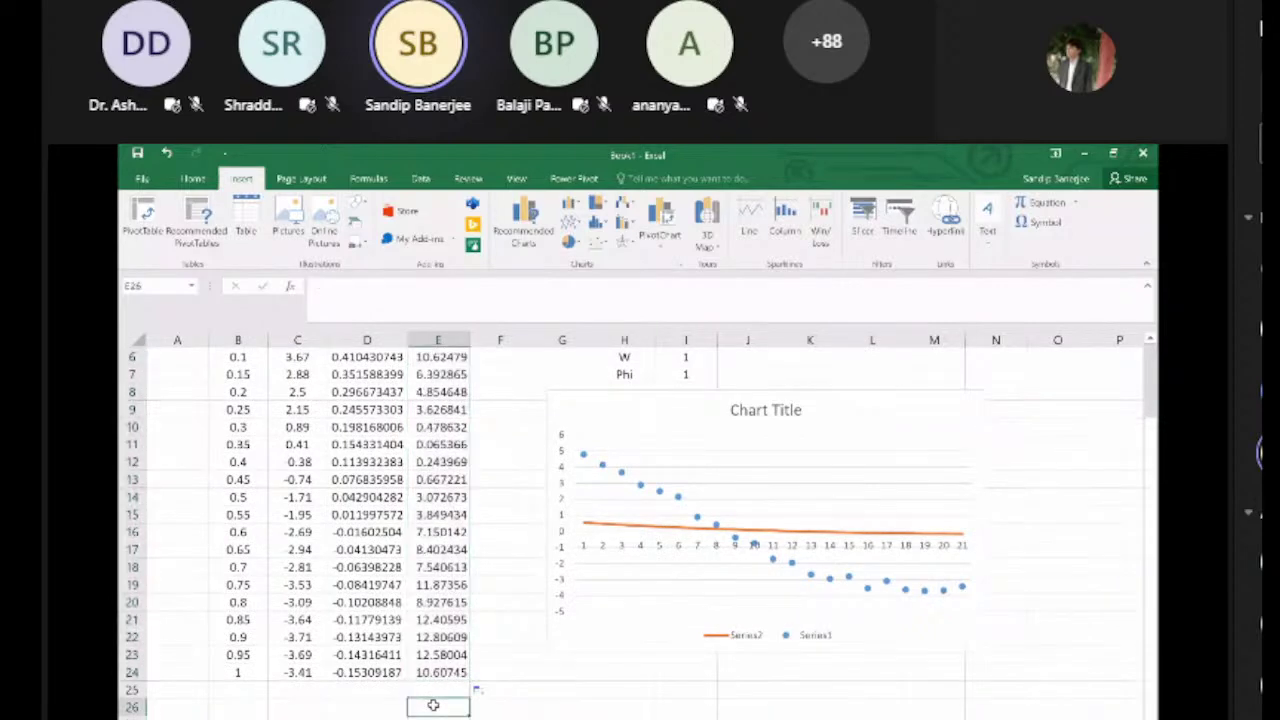
pyautogui.write('=SU')
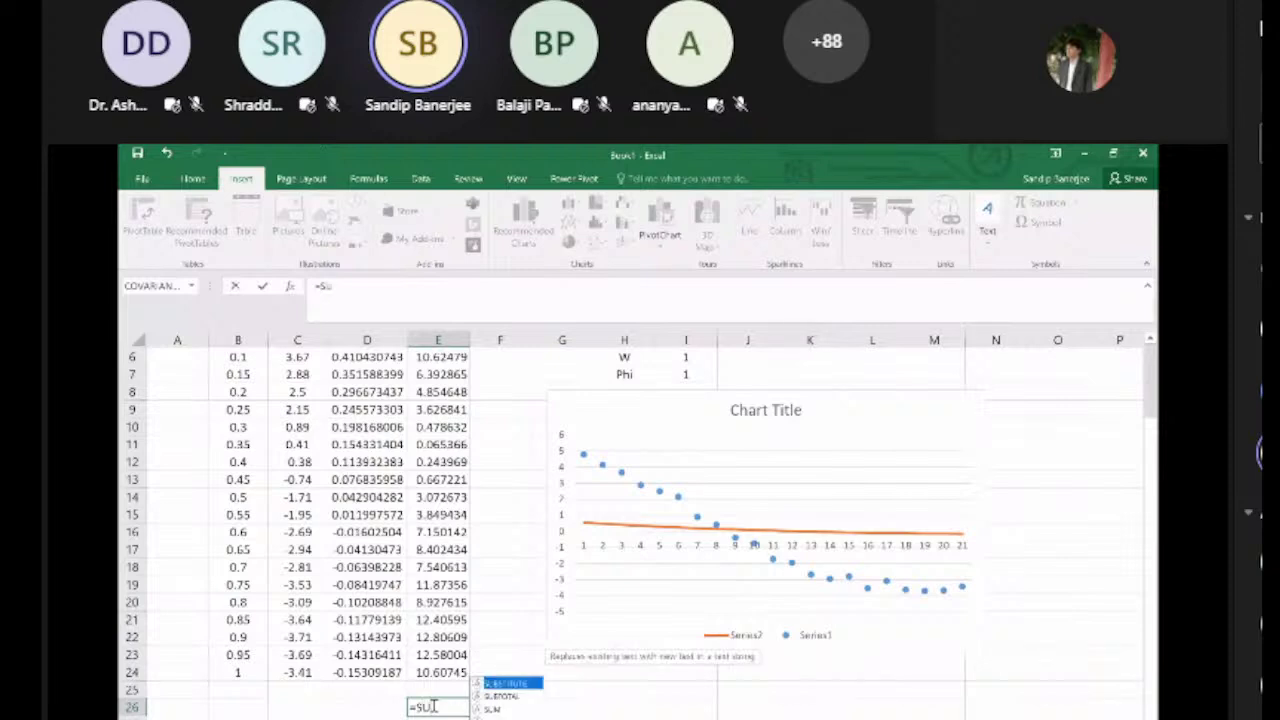
pyautogui.press('Down')
pyautogui.press('Down')
pyautogui.press('Tab')
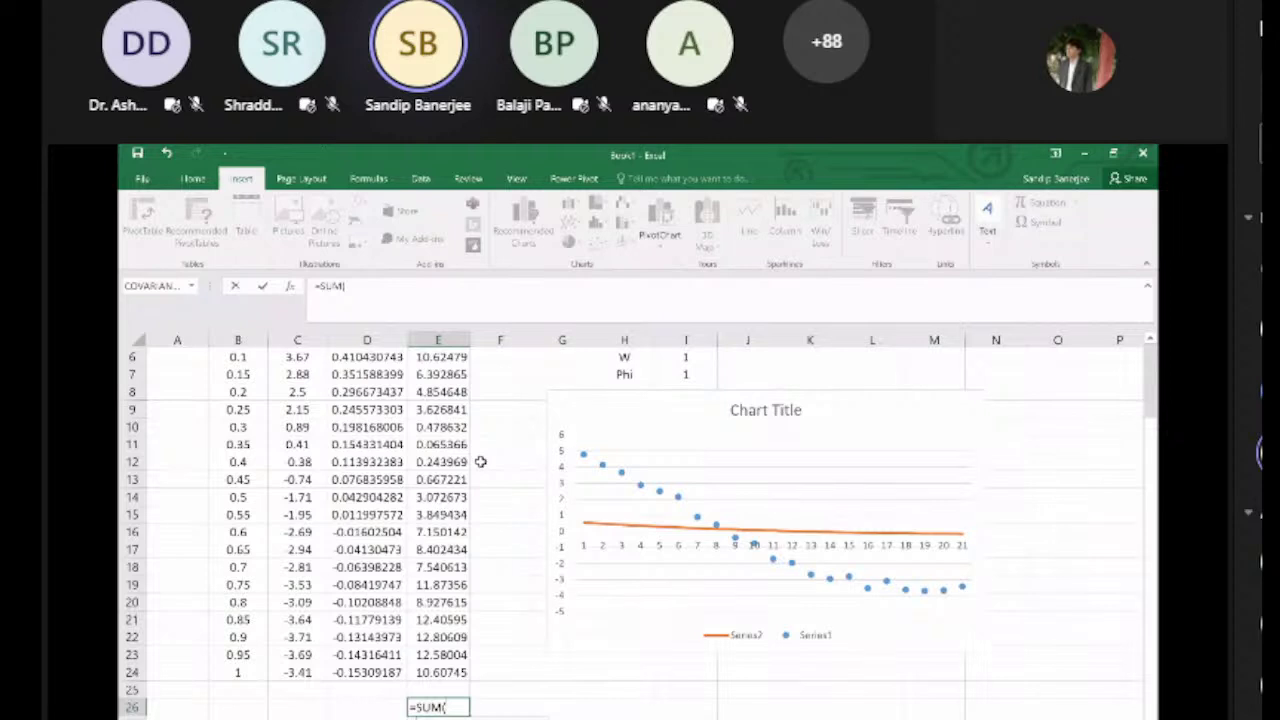
pyautogui.scroll(1, 1150, 340)
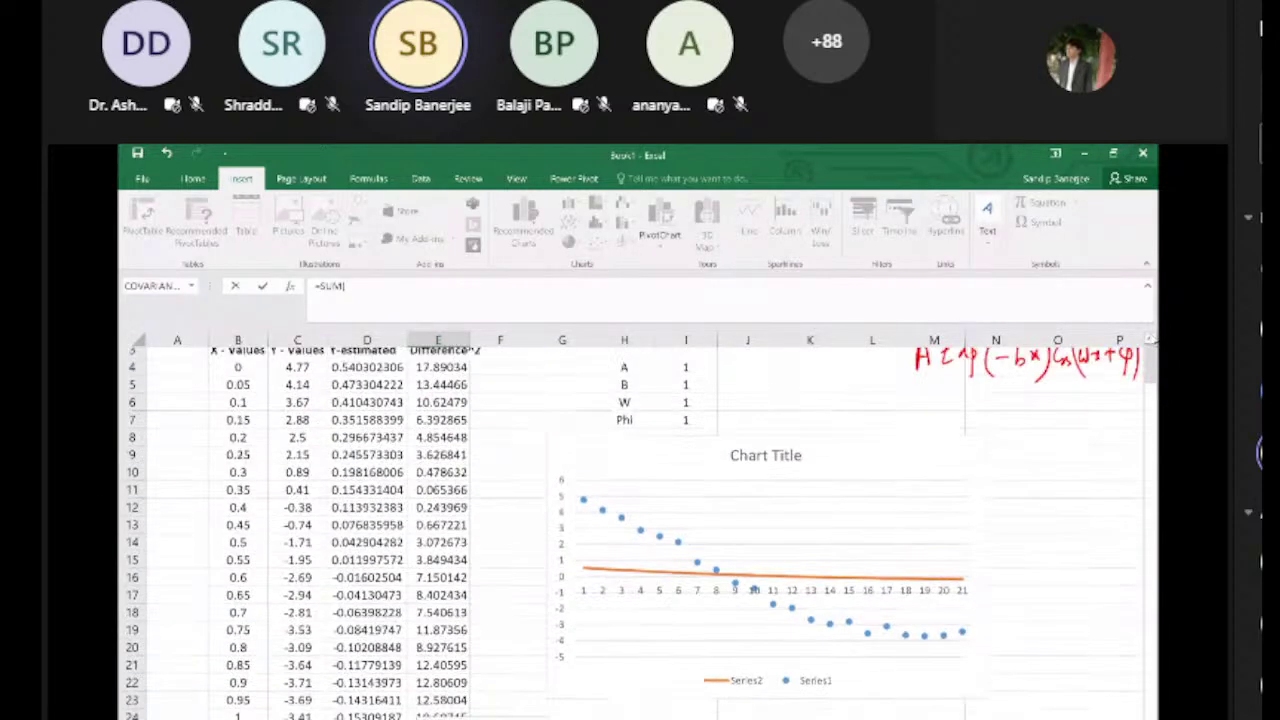
pyautogui.scroll(1, 1150, 340)
pyautogui.click(445, 410)
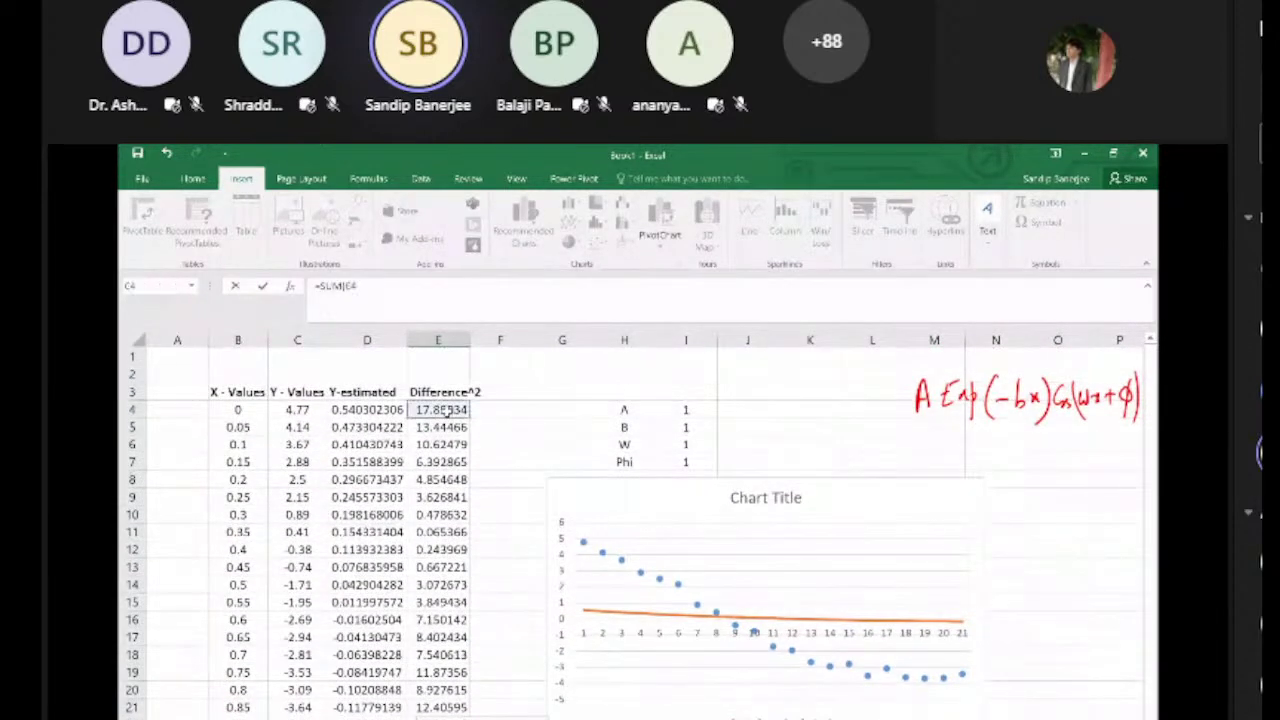
pyautogui.hotkey('shift', 'Down')
pyautogui.hotkey('shift', 'Down')
pyautogui.hotkey('shift', 'Down')
pyautogui.hotkey('shift', 'Down')
pyautogui.hotkey('shift', 'Down')
pyautogui.hotkey('shift', 'Down')
pyautogui.hotkey('shift', 'Down')
pyautogui.hotkey('shift', 'Down')
pyautogui.hotkey('shift', 'Down')
pyautogui.hotkey('shift', 'Down')
pyautogui.hotkey('shift', 'Down')
pyautogui.hotkey('shift', 'Down')
pyautogui.hotkey('shift', 'Down')
pyautogui.hotkey('shift', 'Down')
pyautogui.hotkey('shift', 'Down')
pyautogui.hotkey('shift', 'Down')
pyautogui.hotkey('shift', 'Down')
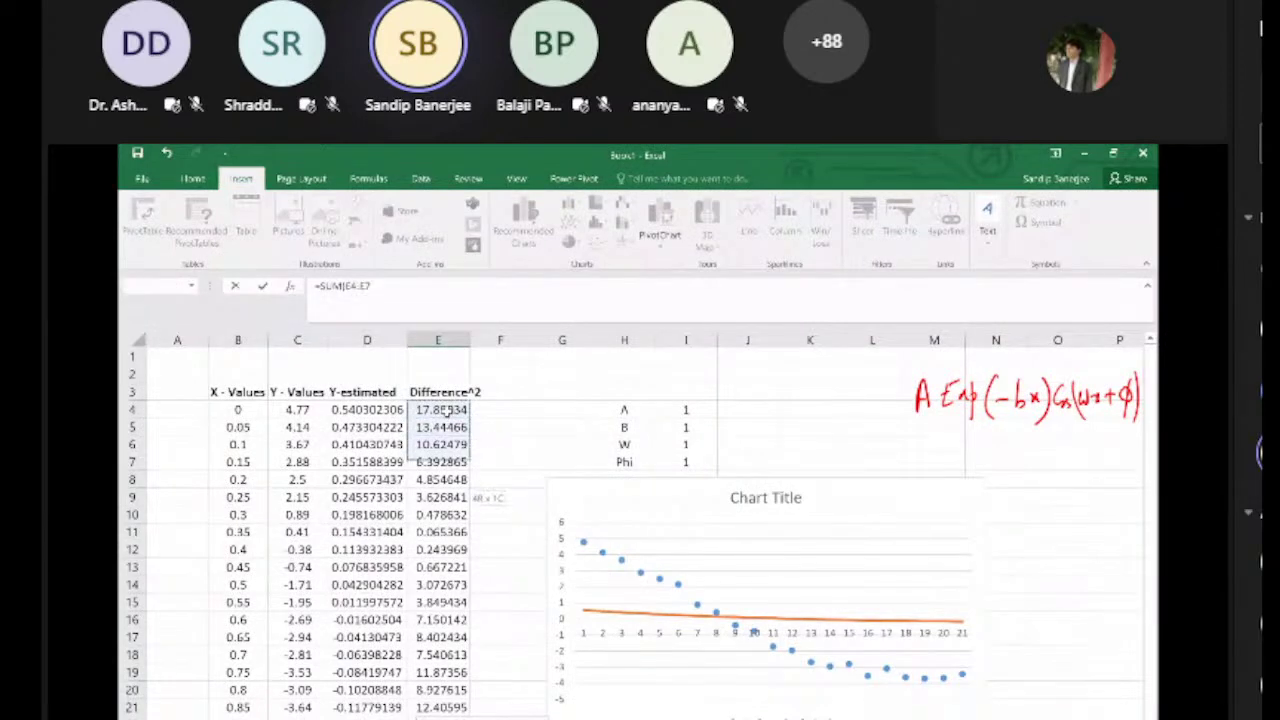
pyautogui.hotkey('shift', 'Down')
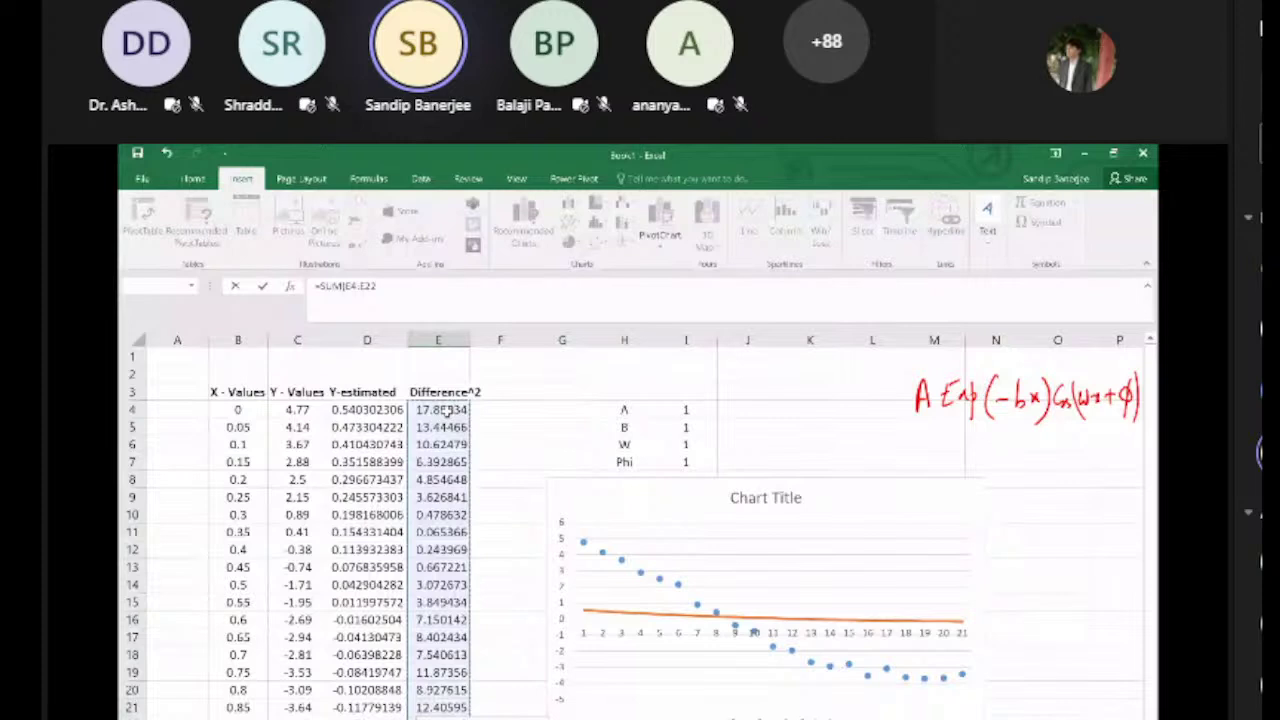
pyautogui.hotkey('shift', 'Down')
pyautogui.hotkey('shift', 'Down')
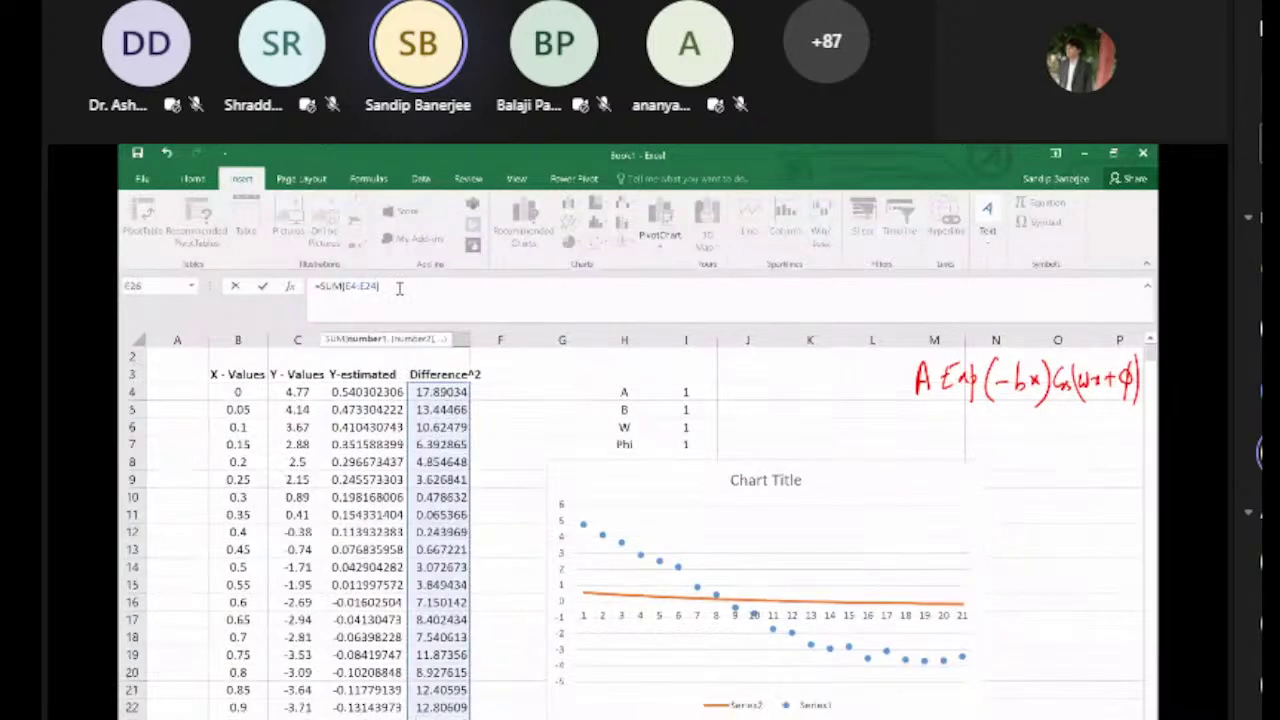
pyautogui.press('Return')
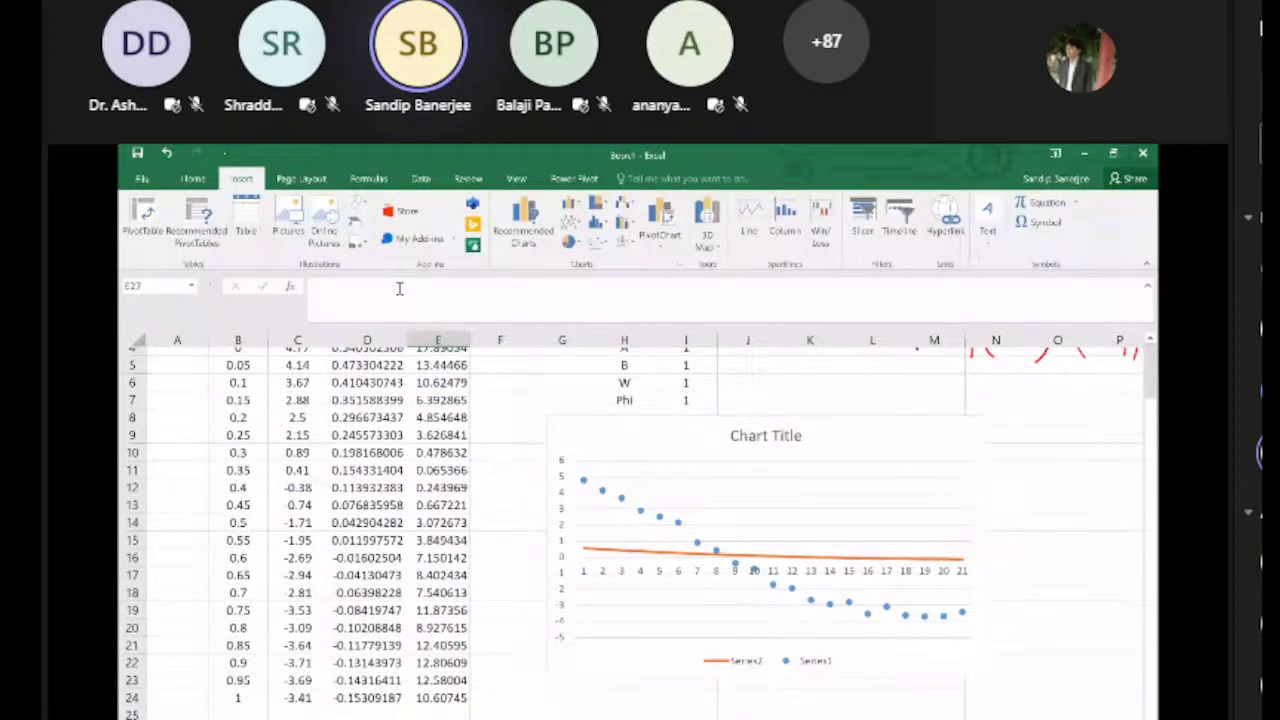
pyautogui.press('Up')
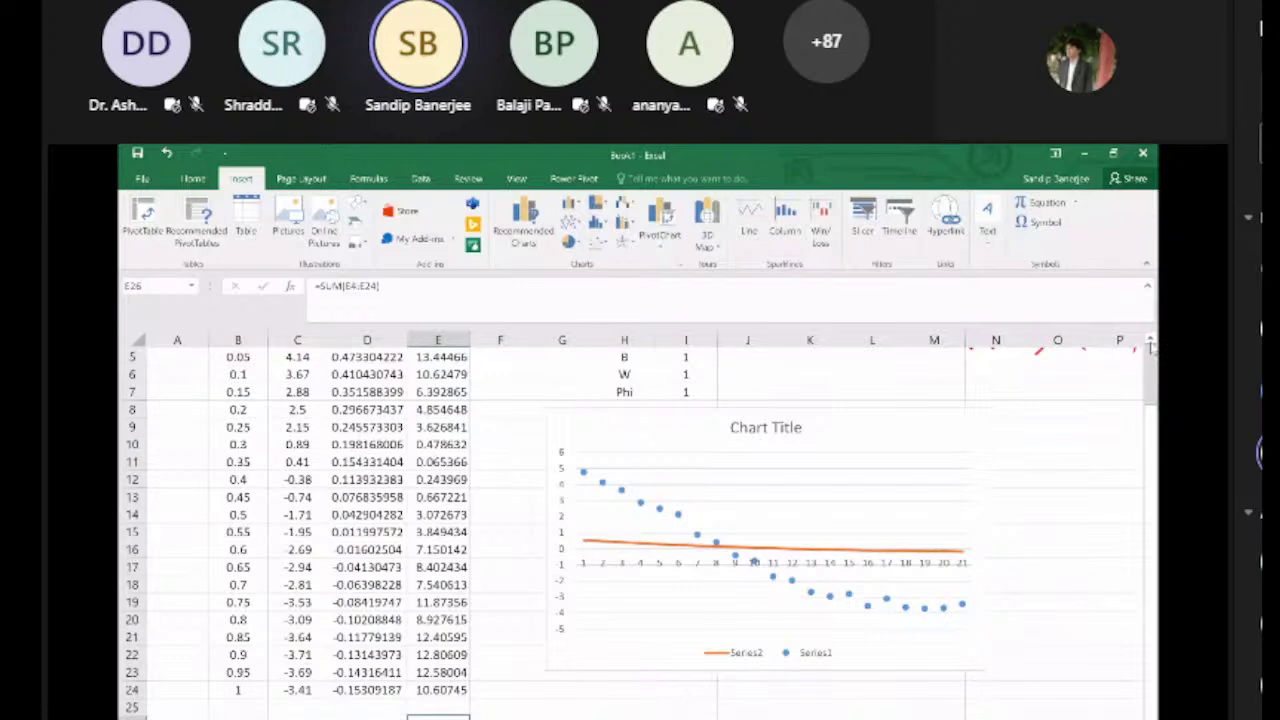
pyautogui.scroll(2, 1150, 344)
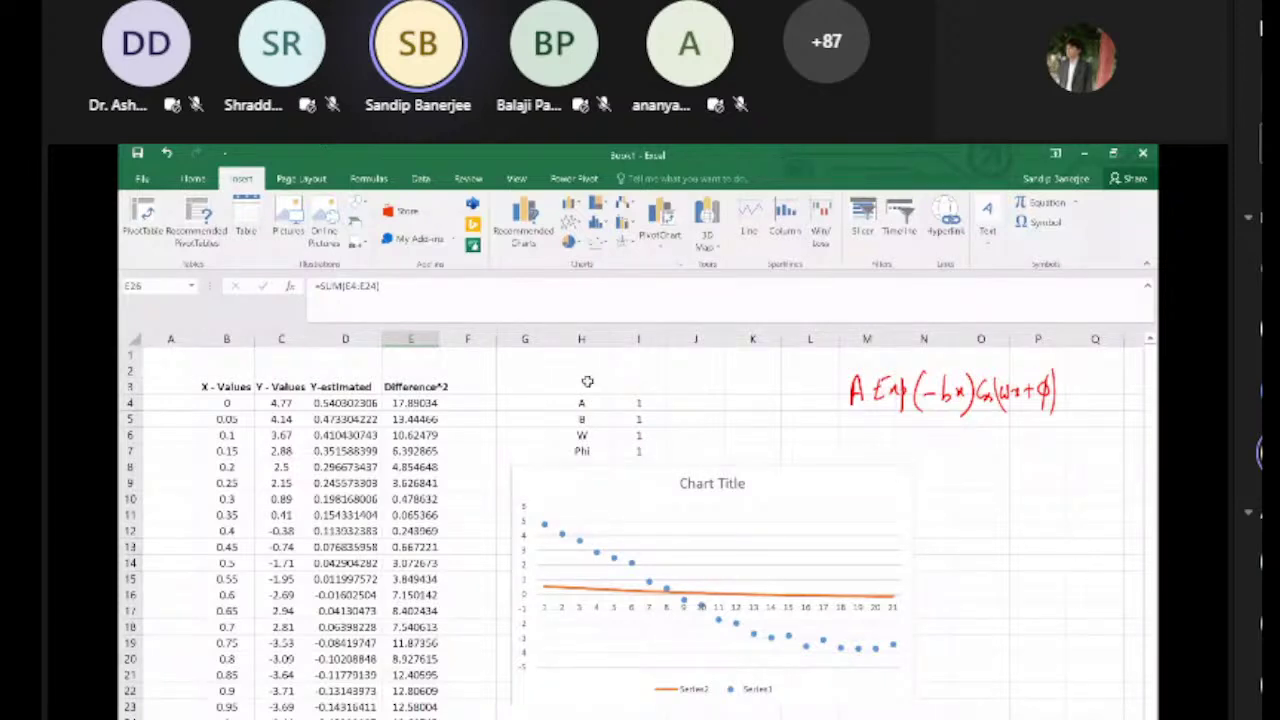
# Step: Switch to the Data tab to reach Solver and Data Analysis
pyautogui.click(423, 178)
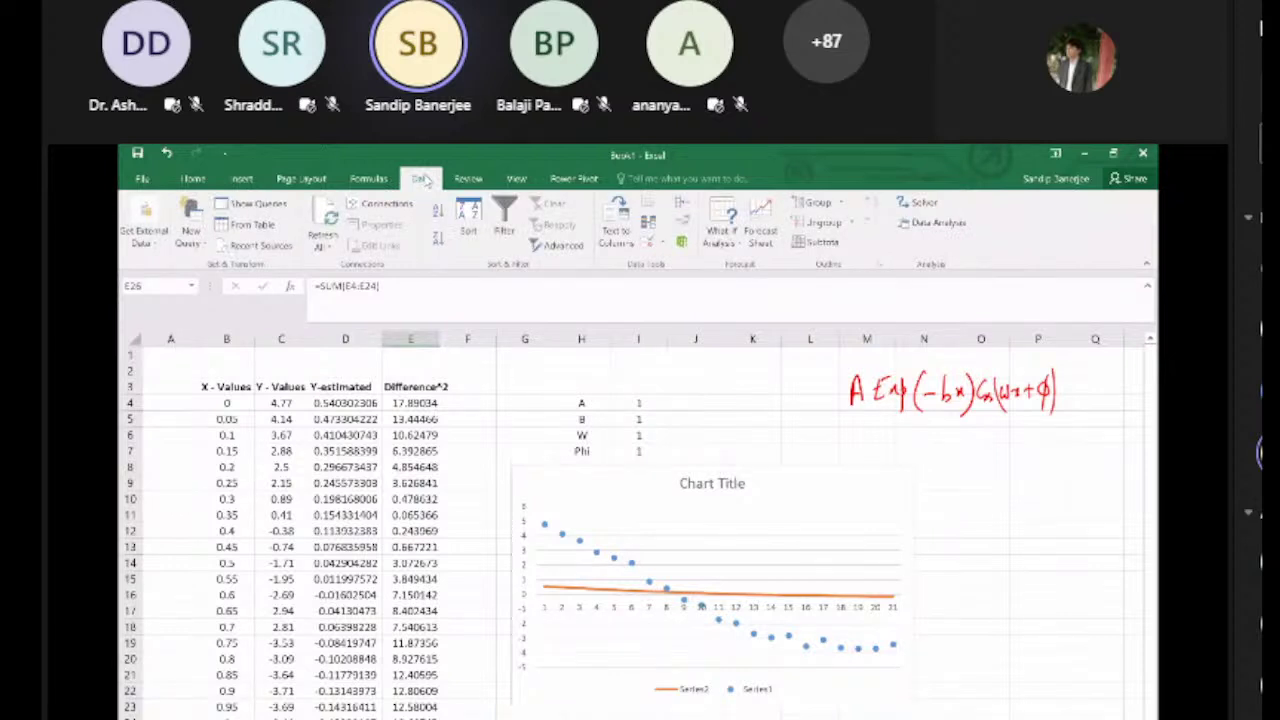
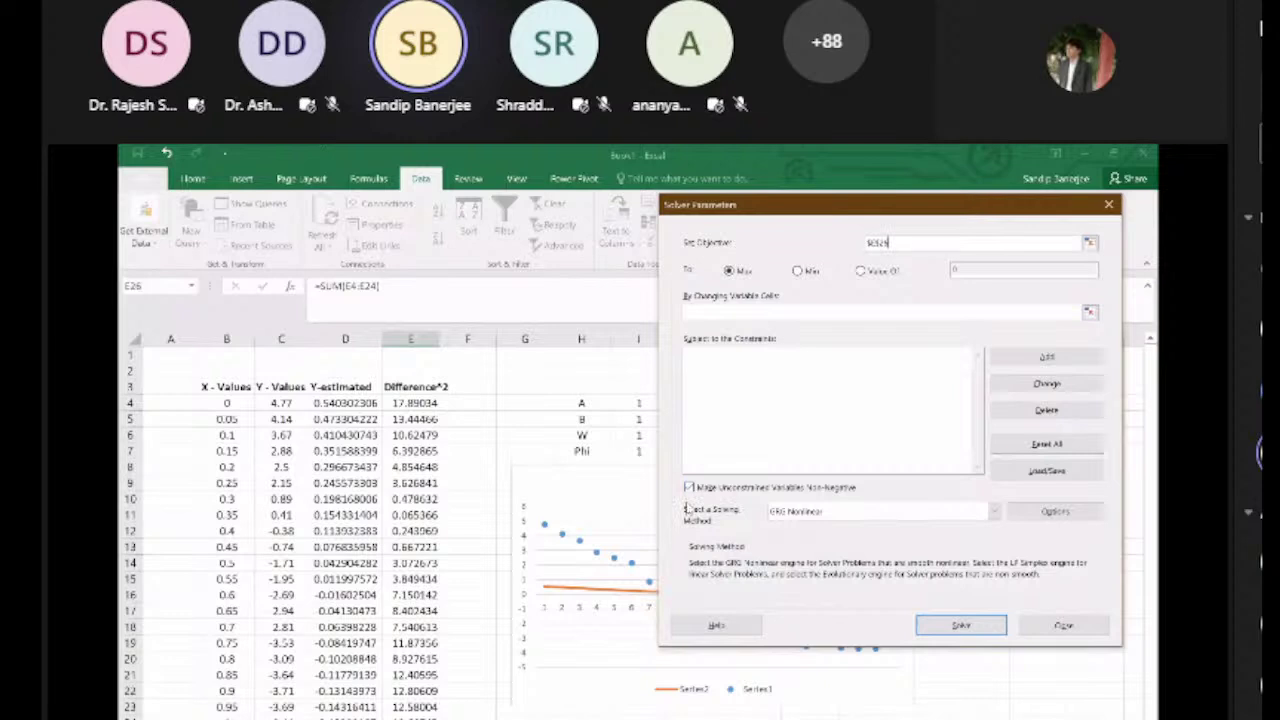
# Step: Set Solver to Min with variable cells $I$4:$I$7, allowing negative values
pyautogui.click(799, 272)
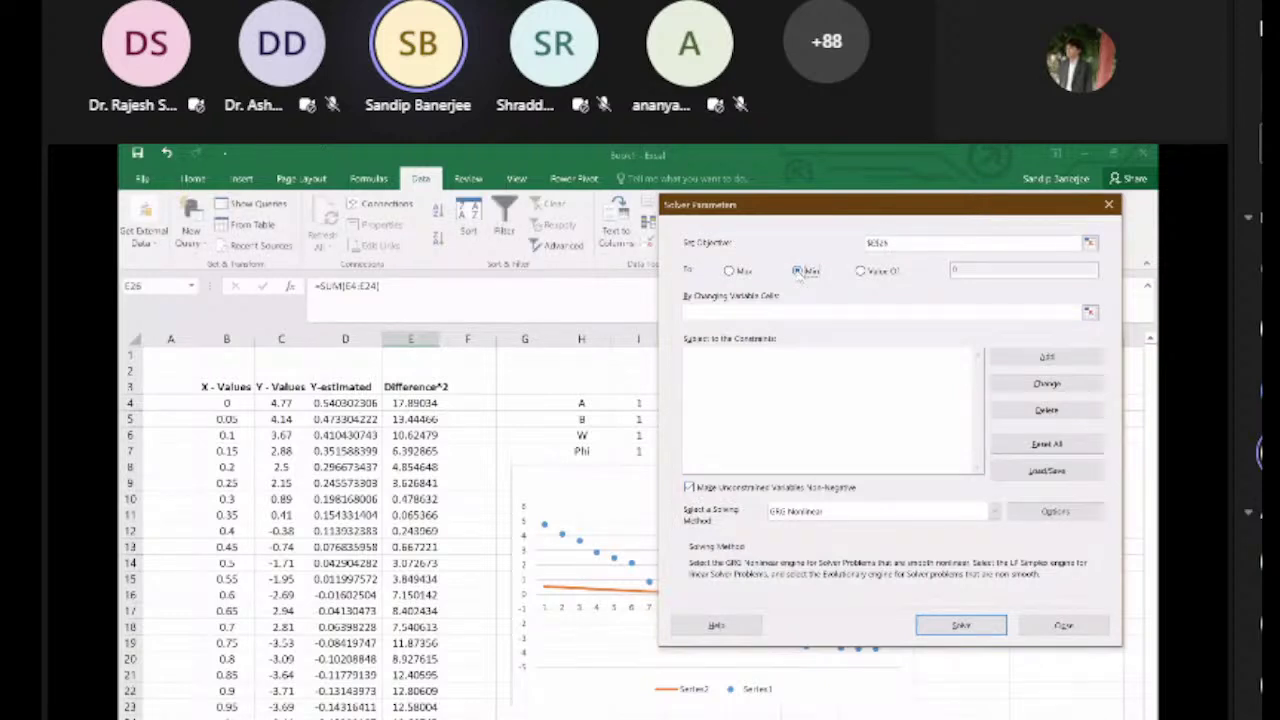
pyautogui.click(758, 316)
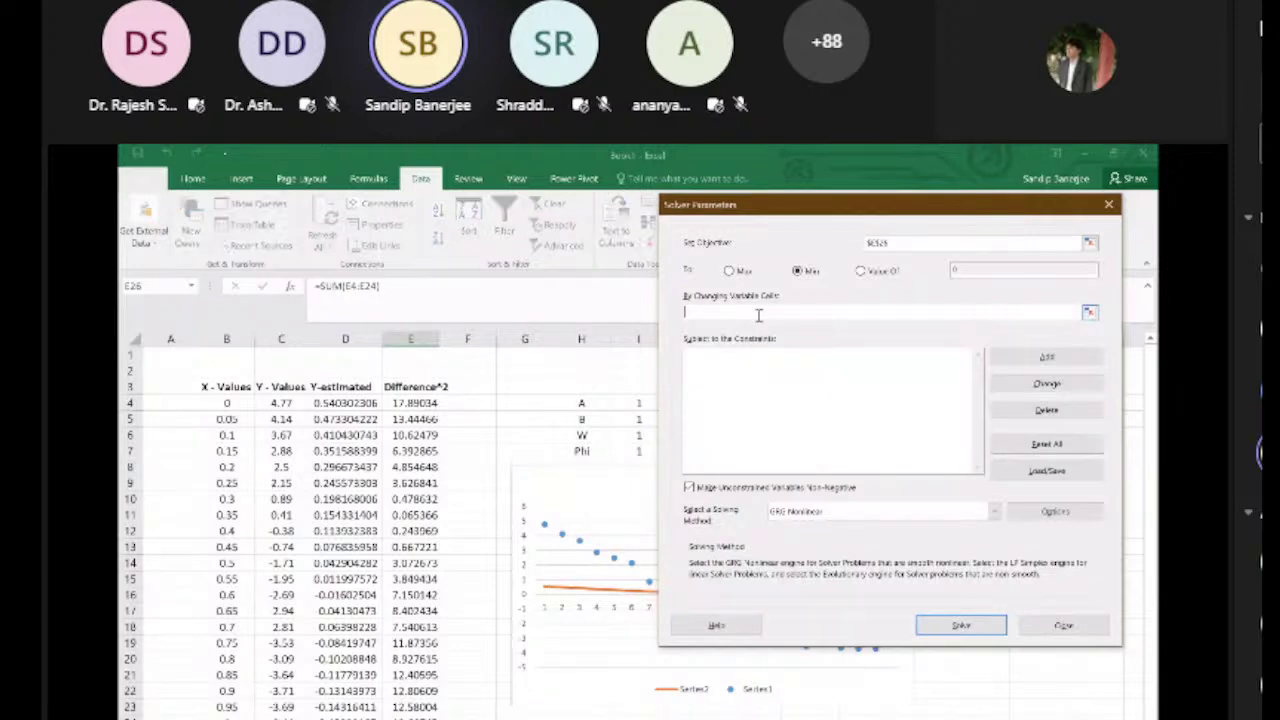
pyautogui.click(640, 401)
pyautogui.hotkey('shift', 'Down')
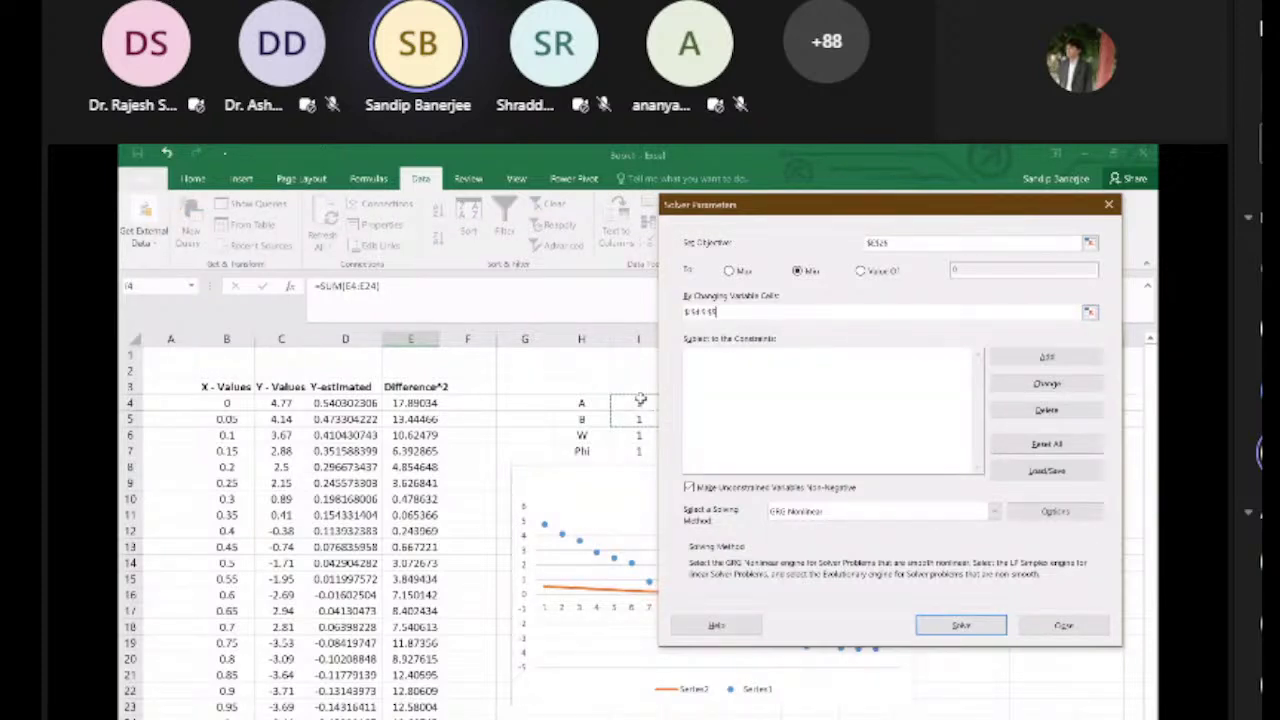
pyautogui.hotkey('shift', 'Down')
pyautogui.hotkey('shift', 'Down')
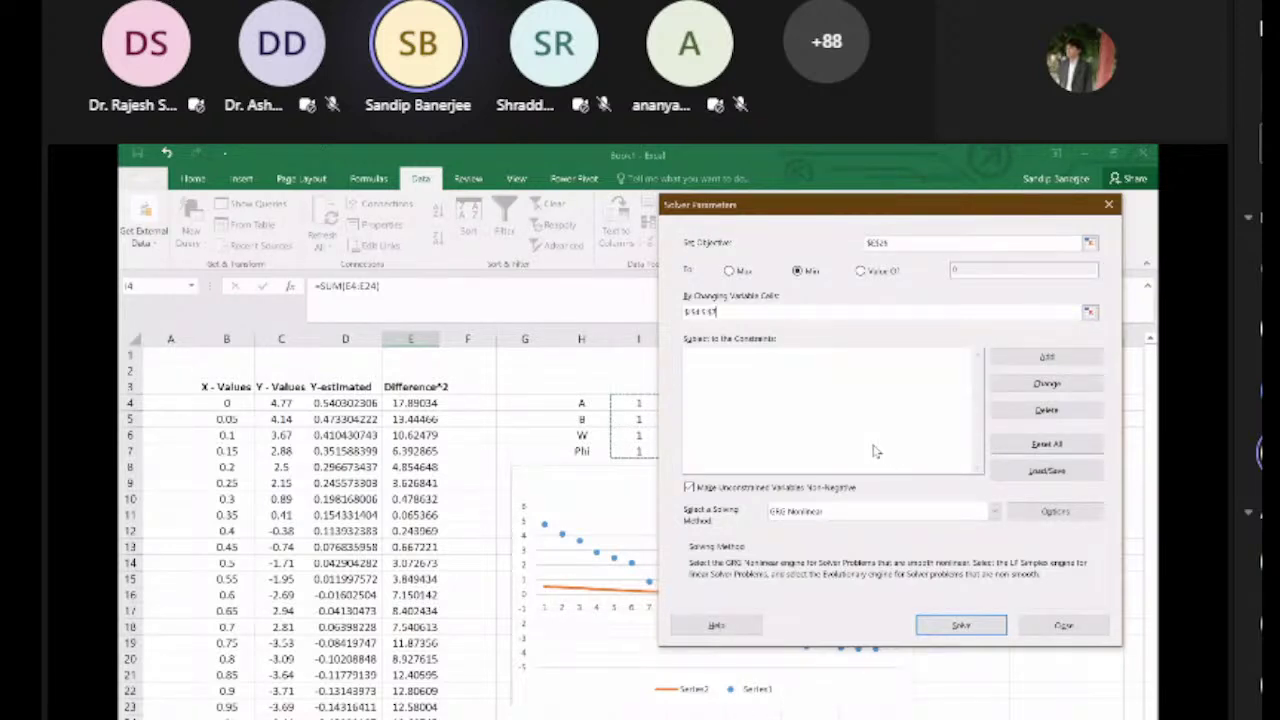
pyautogui.click(689, 488)
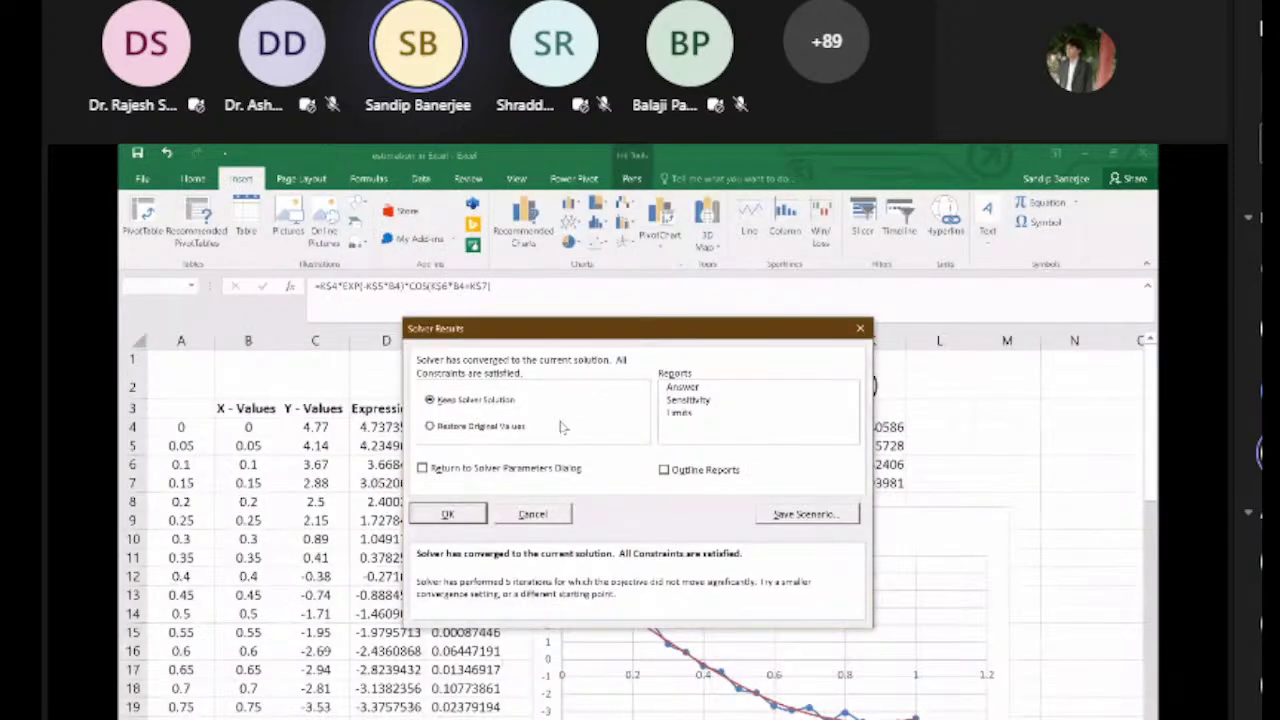
# Step: Keep the Solver solution, review the fitted curve, and switch to the Book1 workbook
pyautogui.click(462, 512)
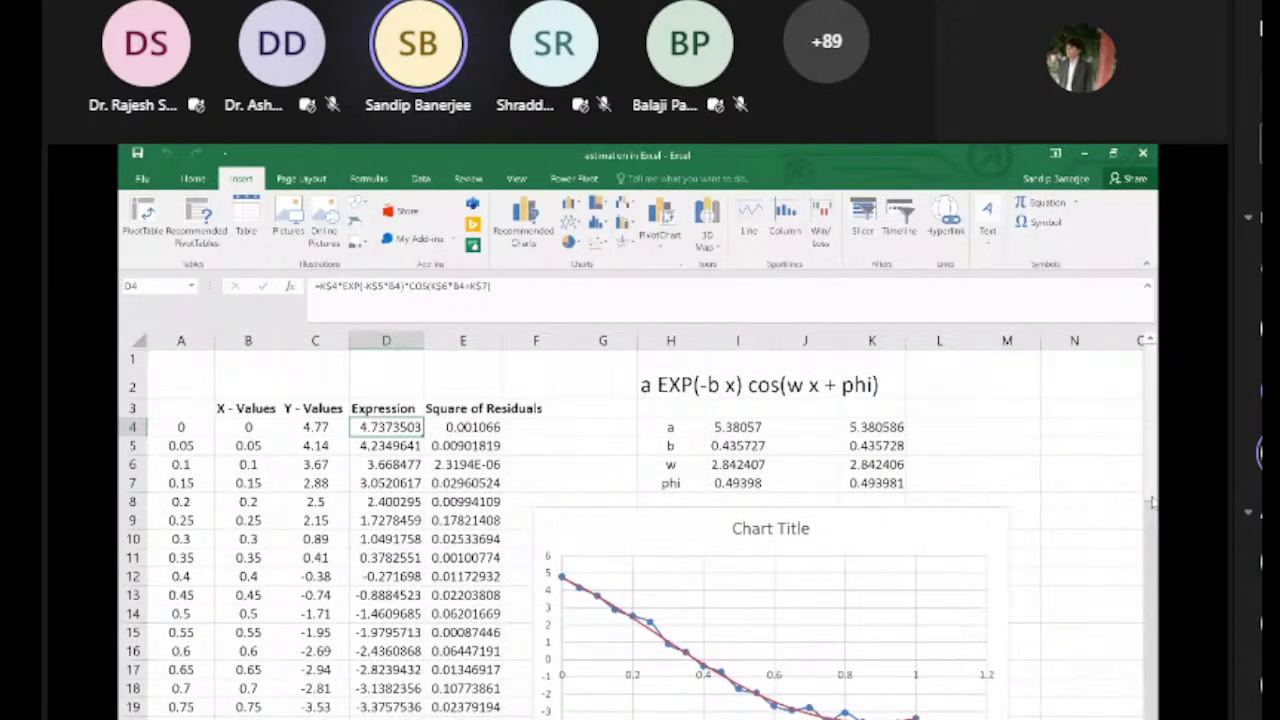
pyautogui.moveTo(1152, 503); pyautogui.dragTo(1152, 537)
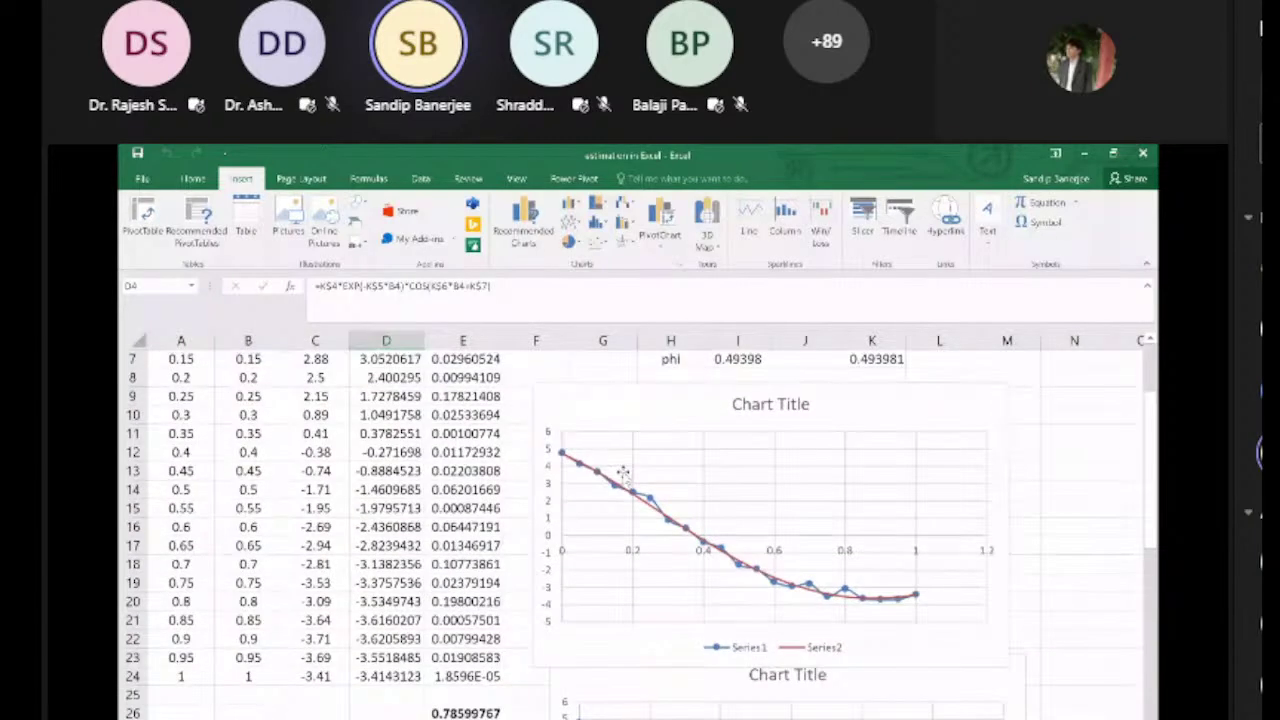
pyautogui.scroll(1, 800, 500)
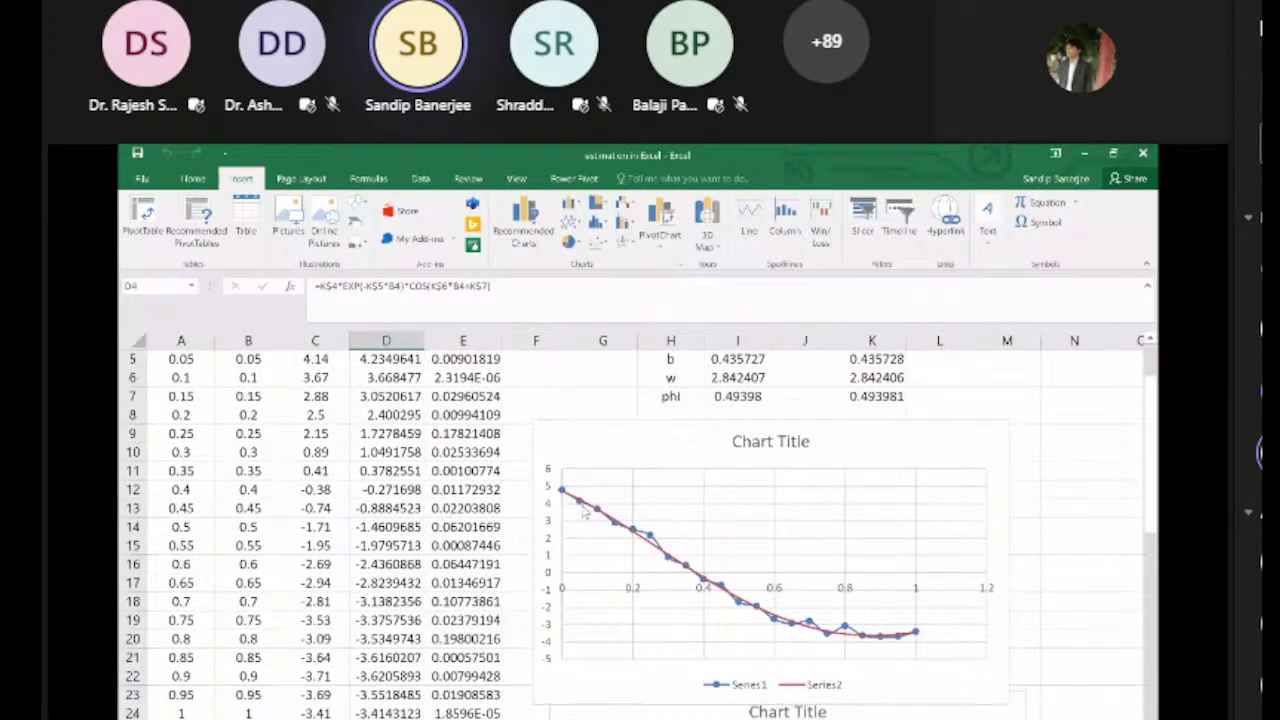
pyautogui.scroll(1, 860, 592)
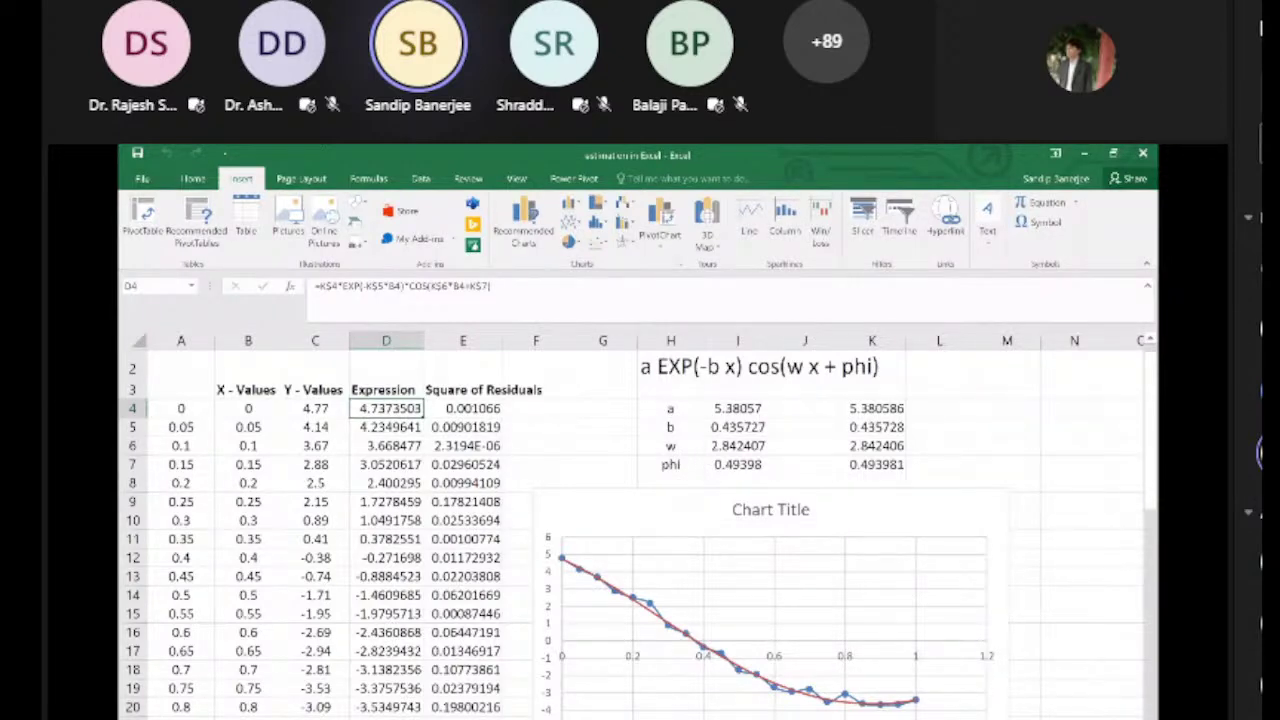
pyautogui.click(775, 705)
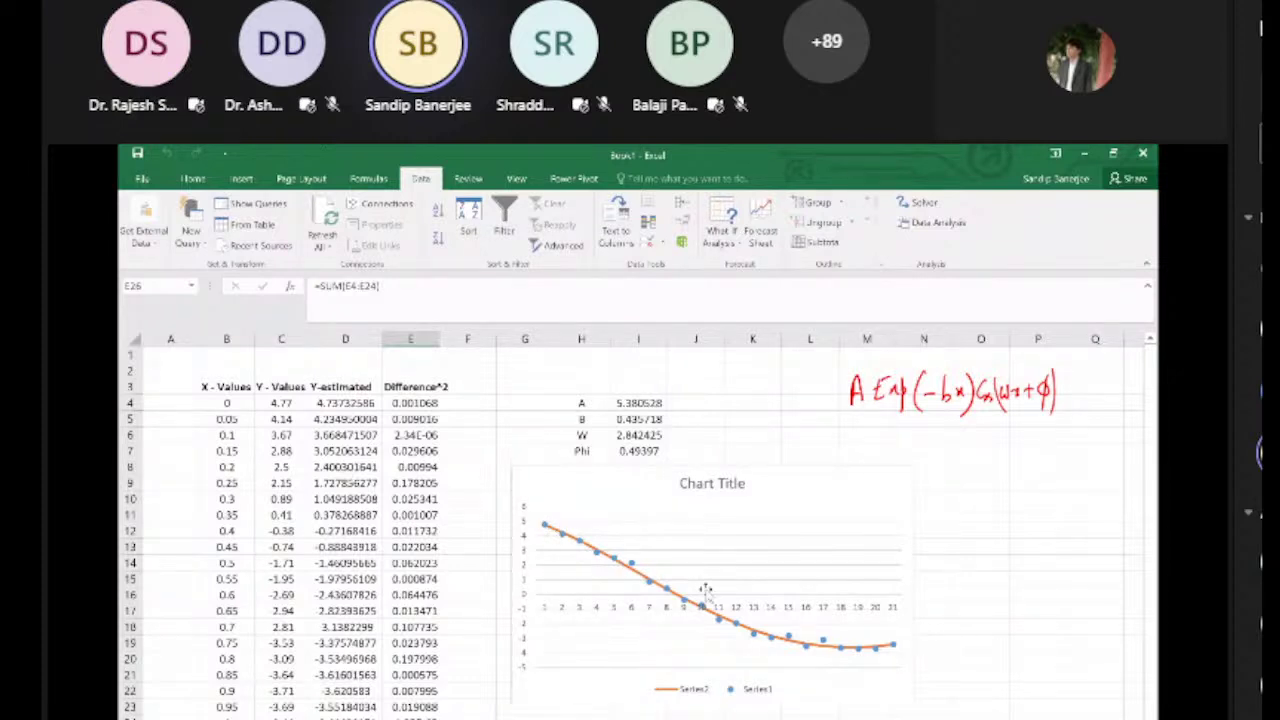
pyautogui.click(655, 402)
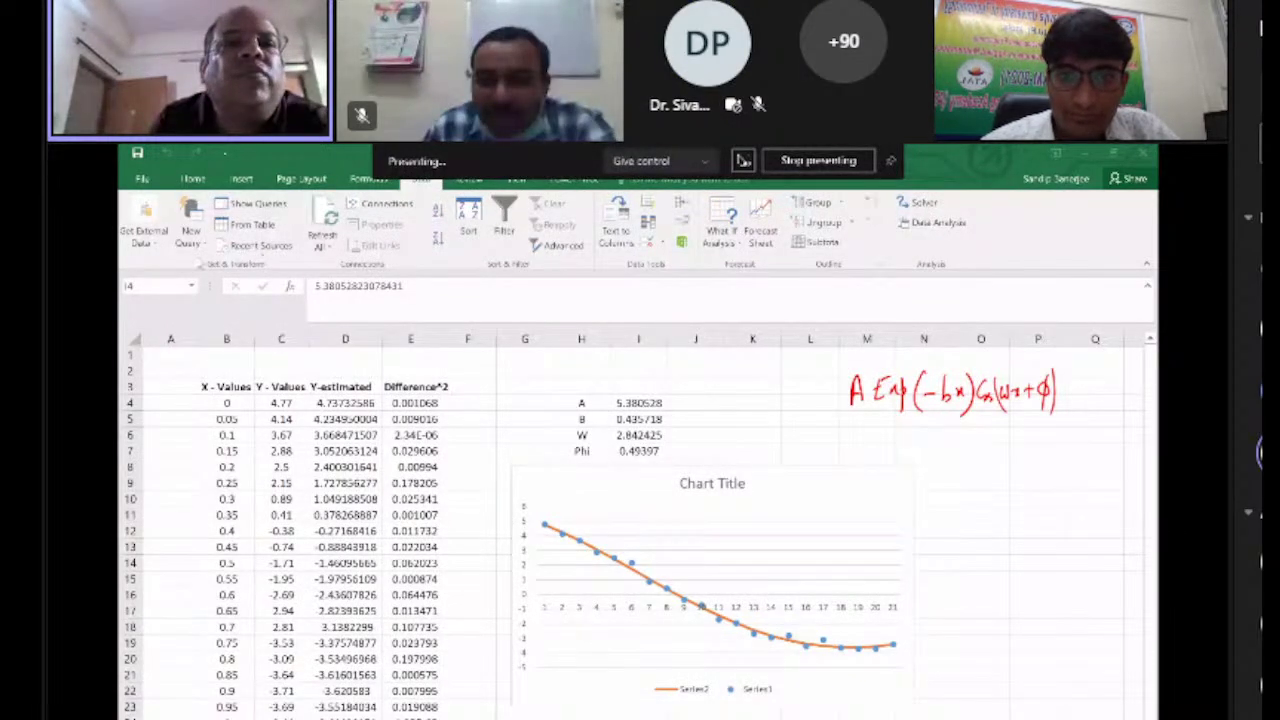
# Step: Enable the Solver Add-in through Excel Options > Add-ins > Excel Add-ins
pyautogui.click(142, 179)
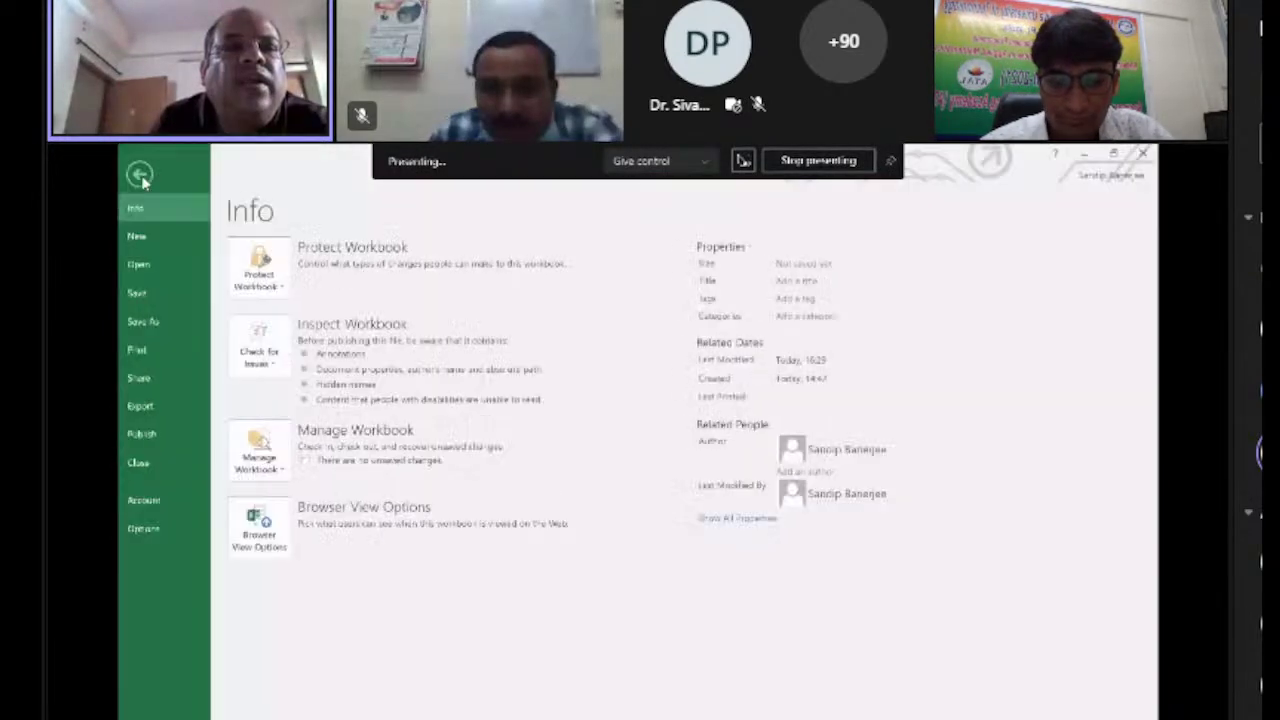
pyautogui.click(145, 529)
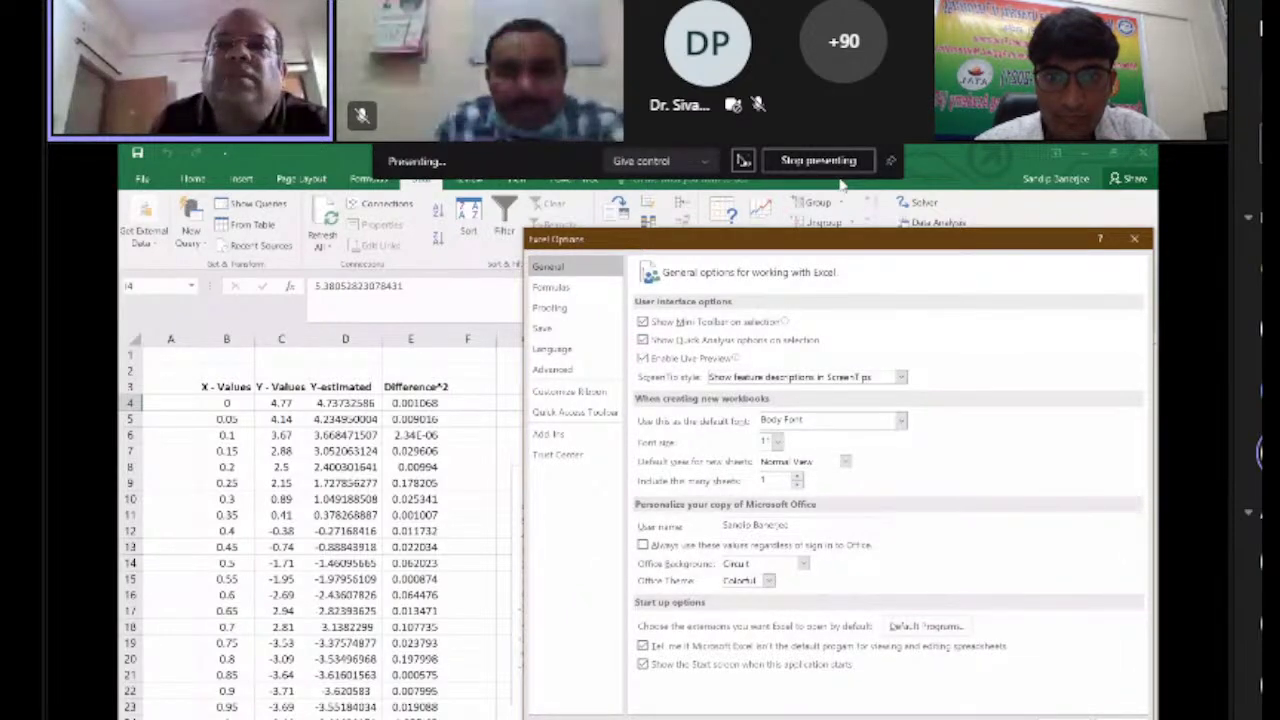
pyautogui.moveTo(890, 240); pyautogui.dragTo(636, 219)
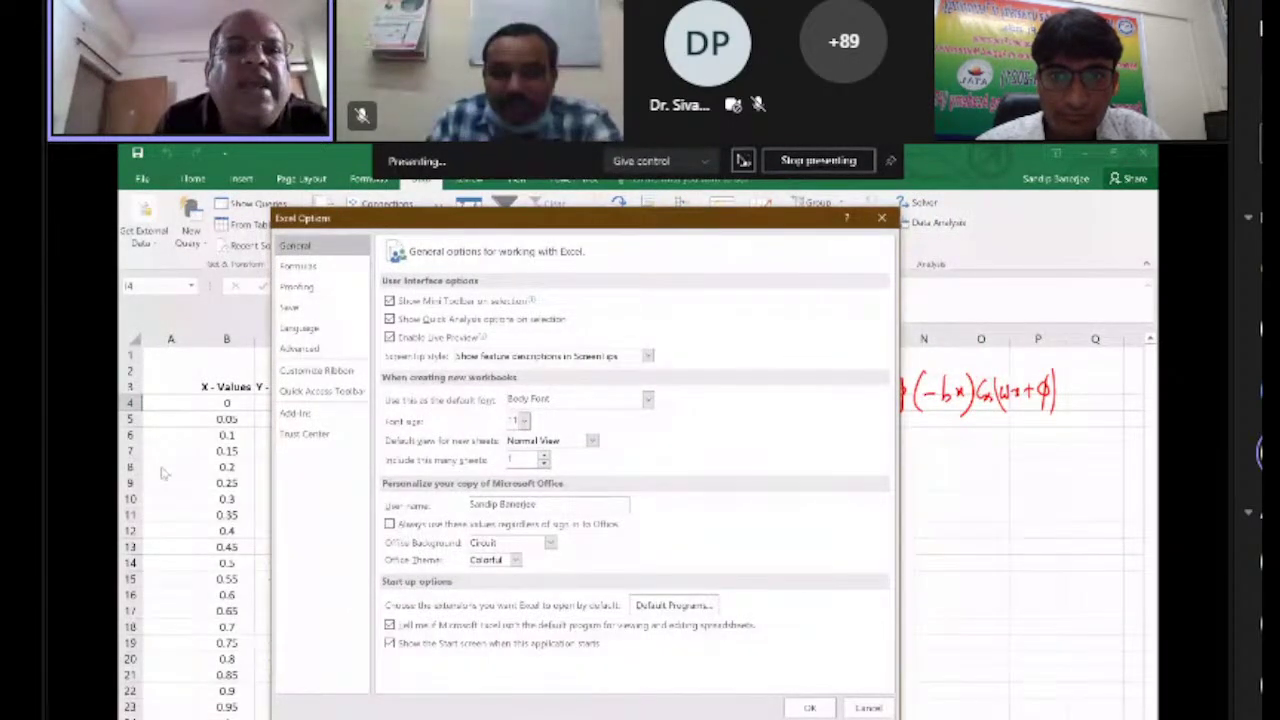
pyautogui.click(297, 413)
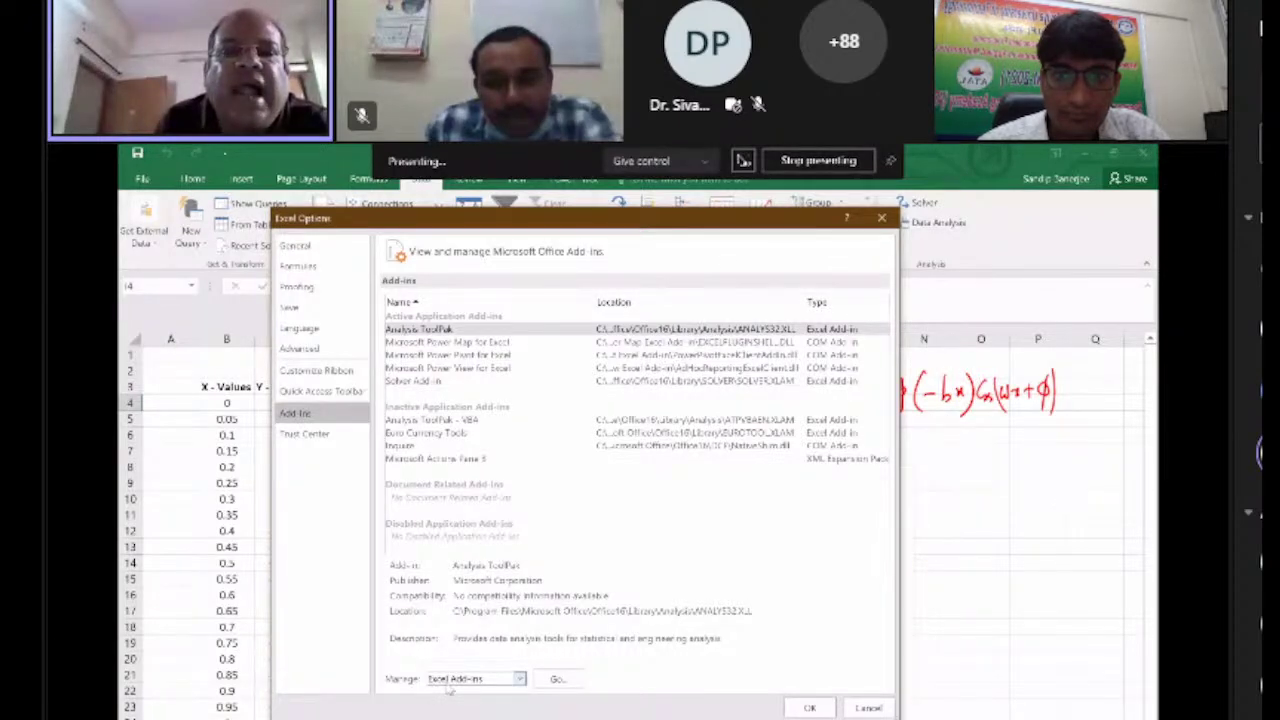
pyautogui.click(519, 679)
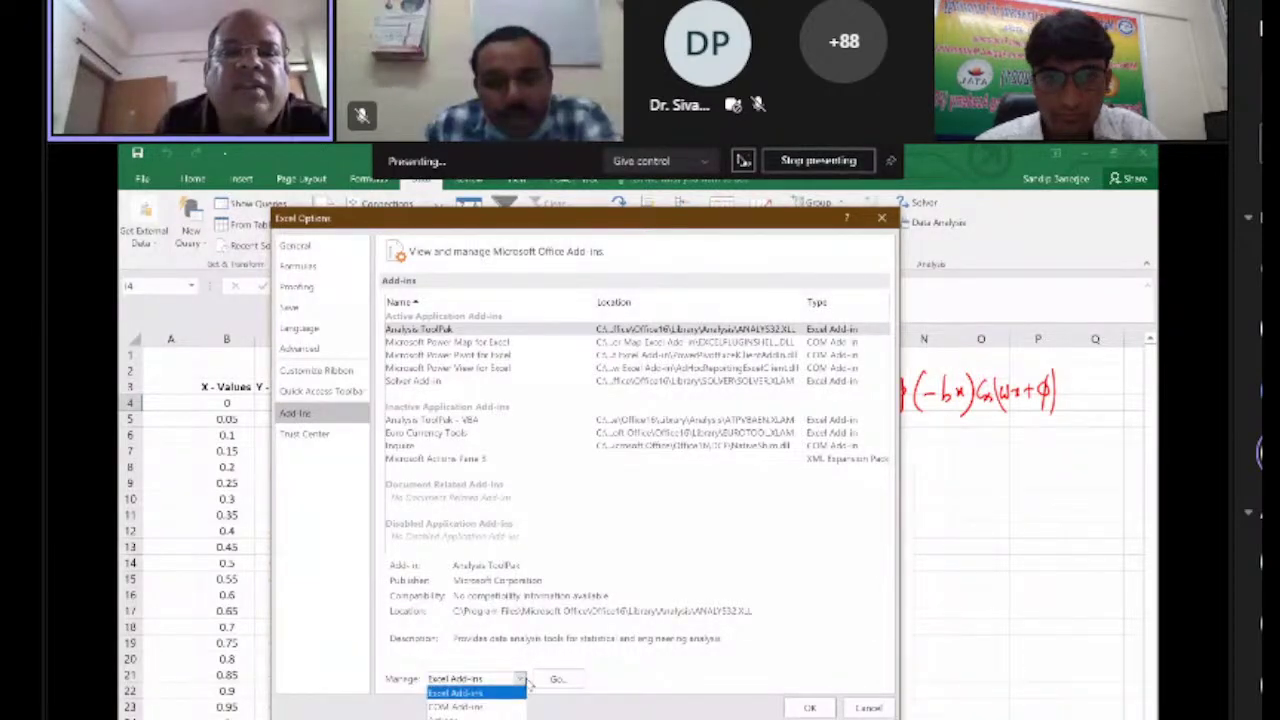
pyautogui.click(464, 691)
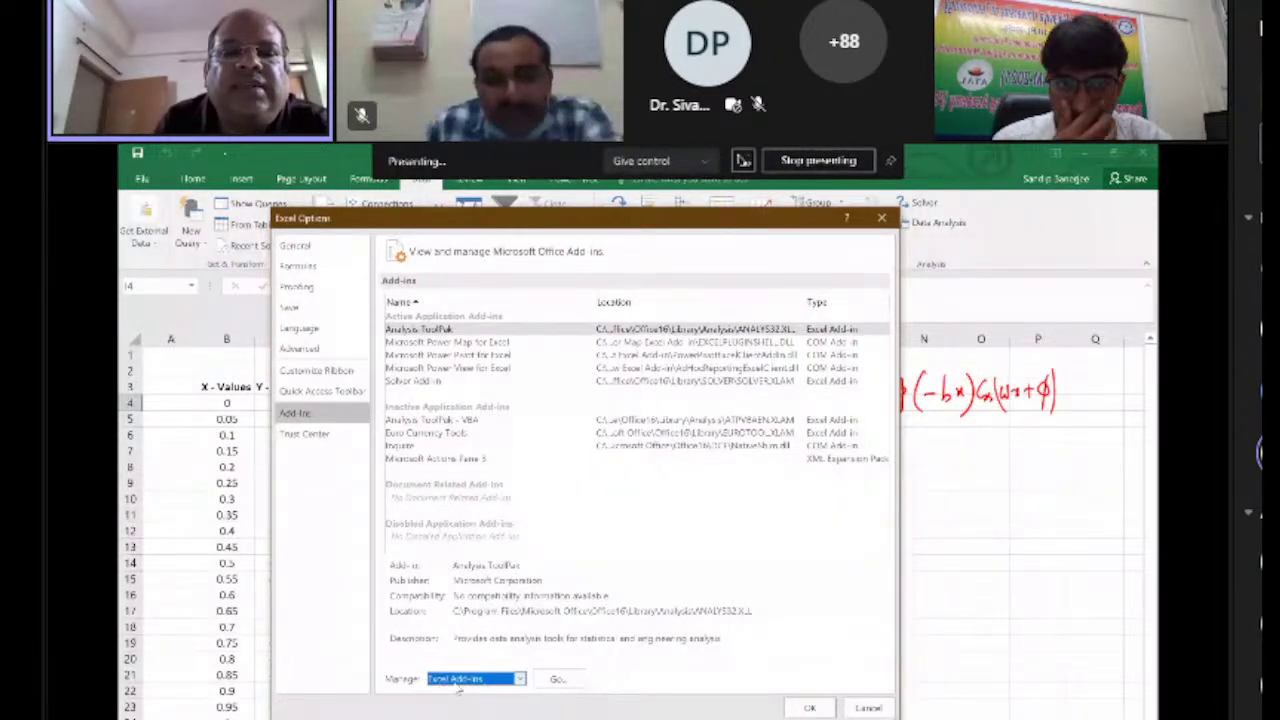
pyautogui.click(553, 680)
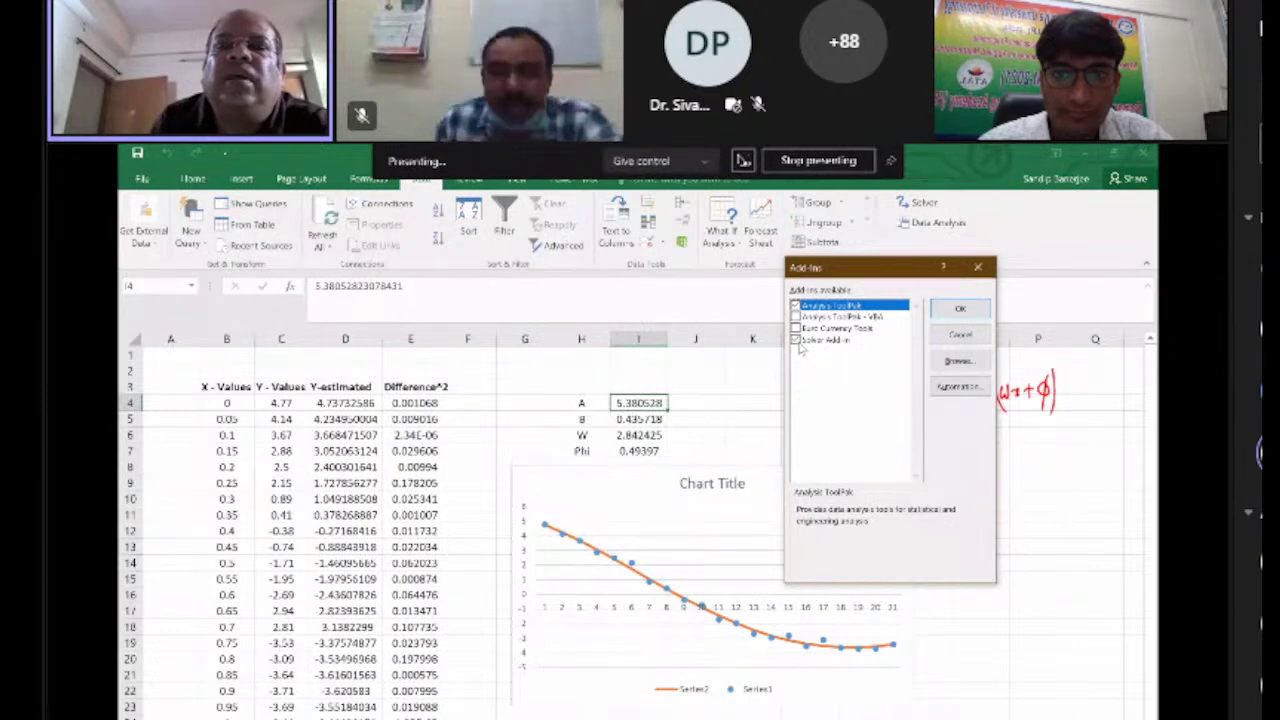
pyautogui.click(955, 315)
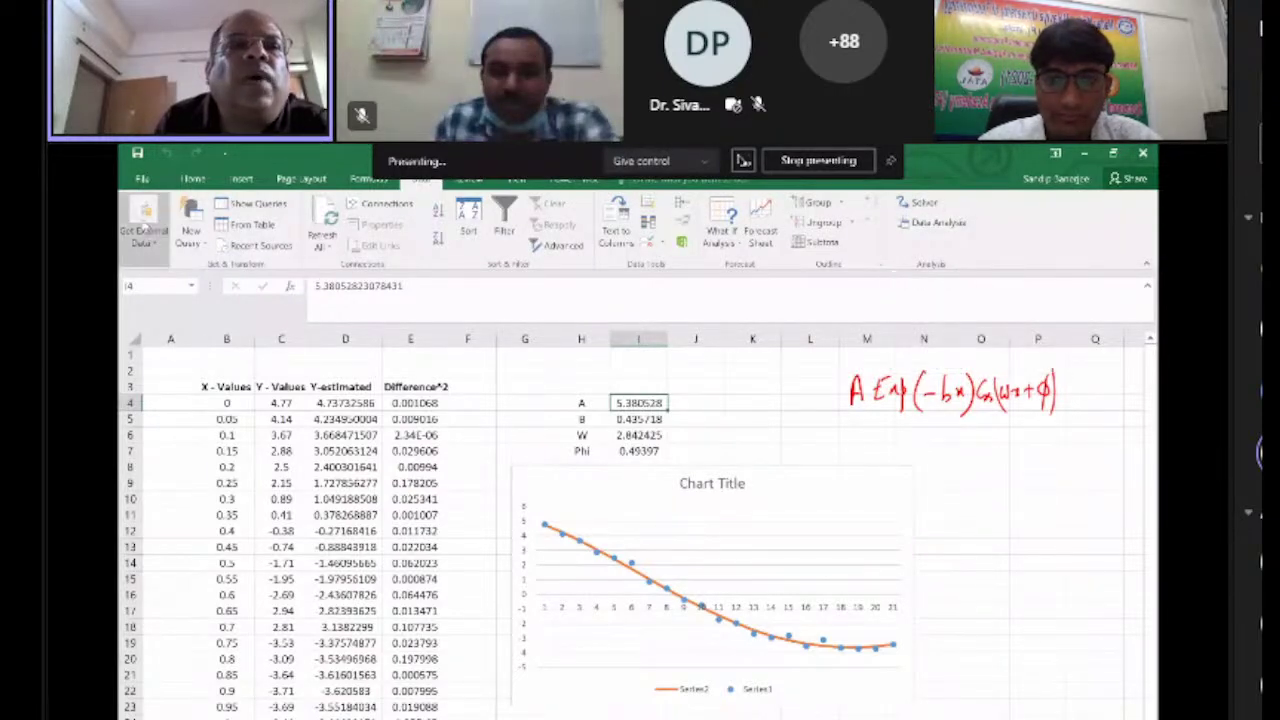
# Step: Reopen the Excel Add-ins list and confirm Solver Add-in remains enabled
pyautogui.click(142, 178)
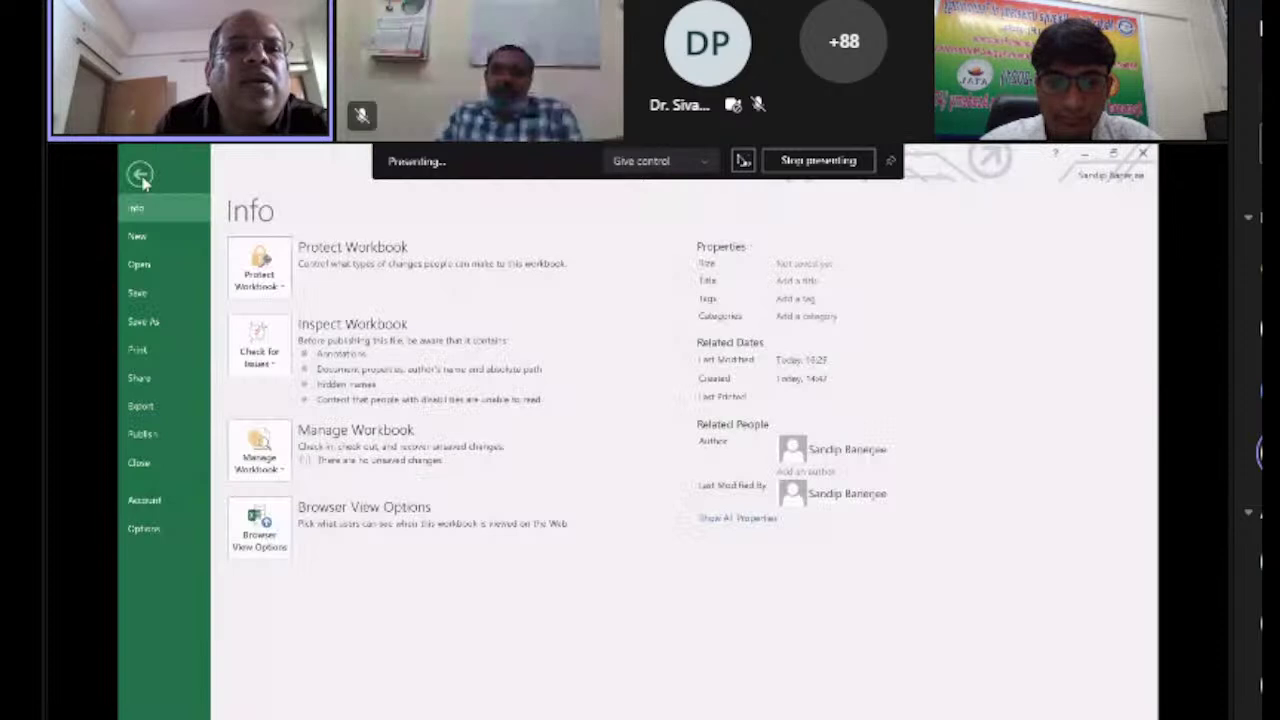
pyautogui.click(143, 530)
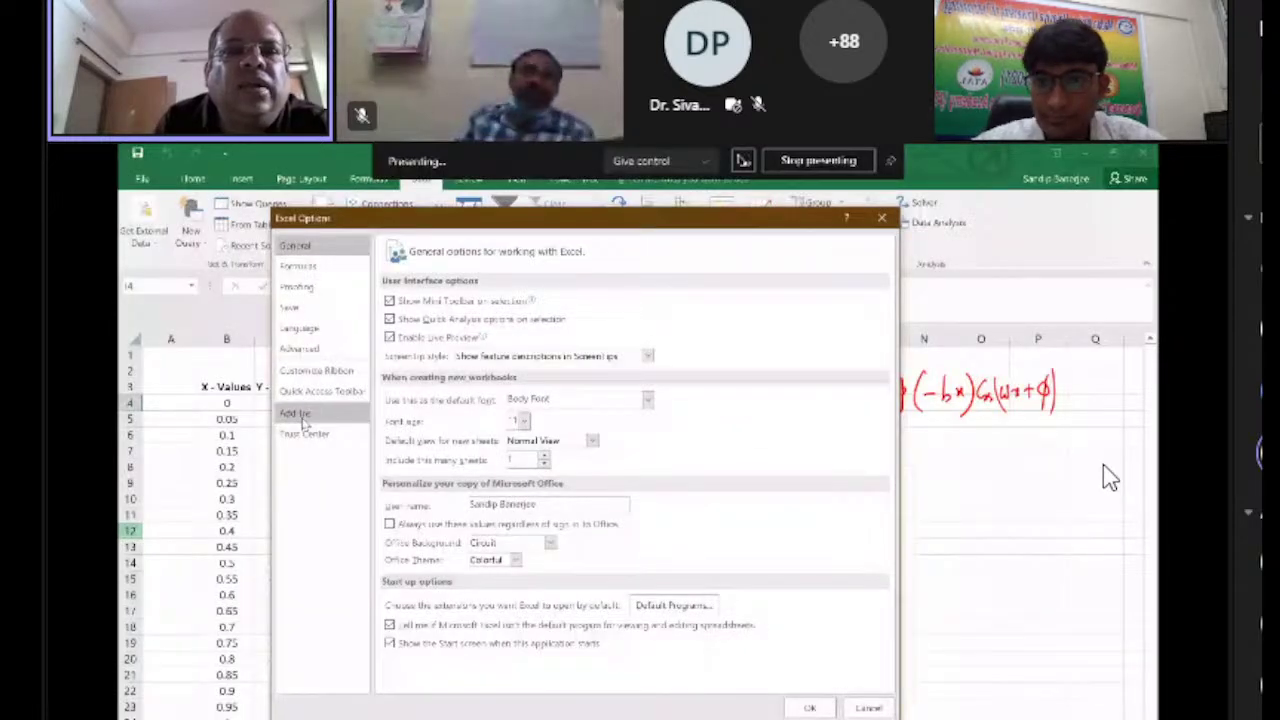
pyautogui.click(302, 416)
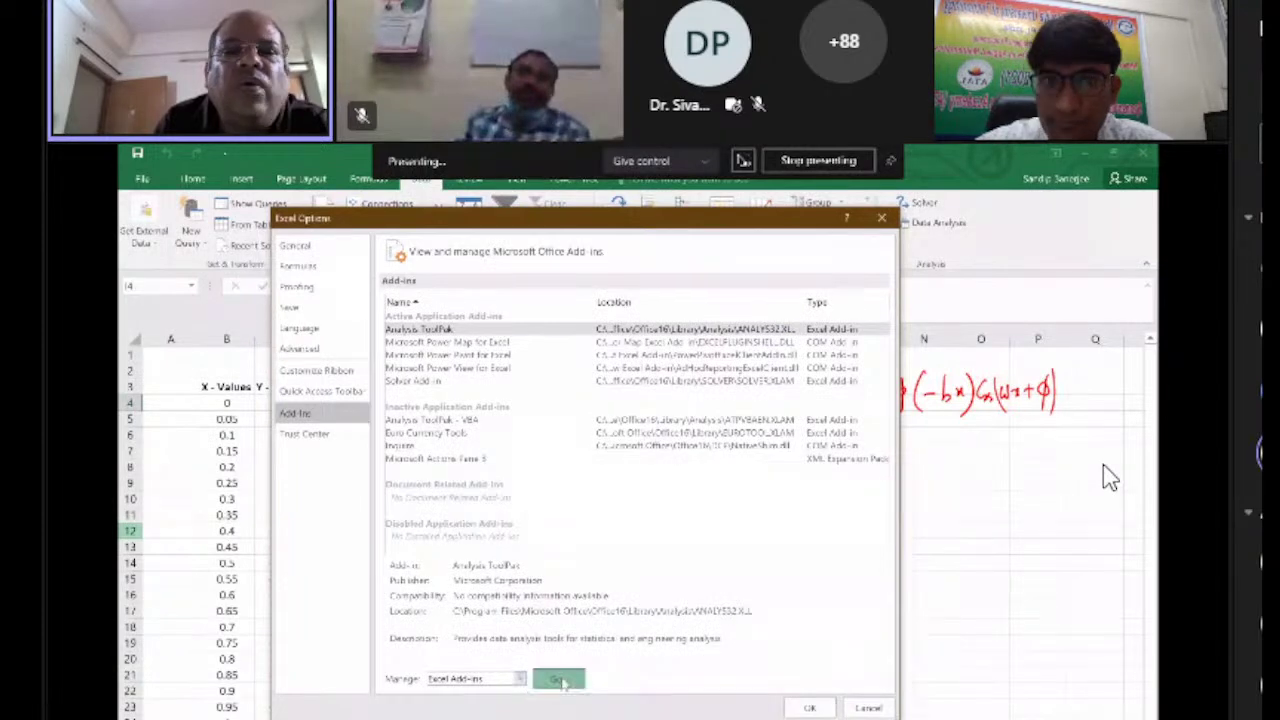
pyautogui.click(559, 679)
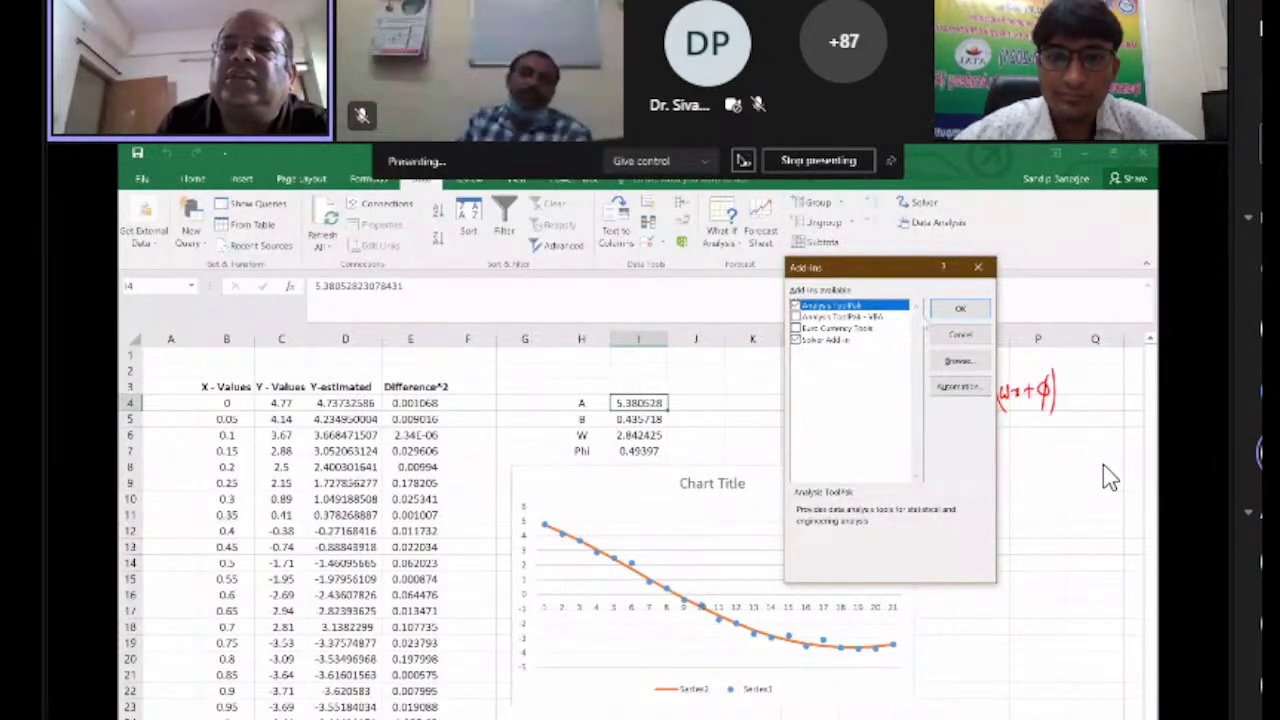
pyautogui.click(952, 310)
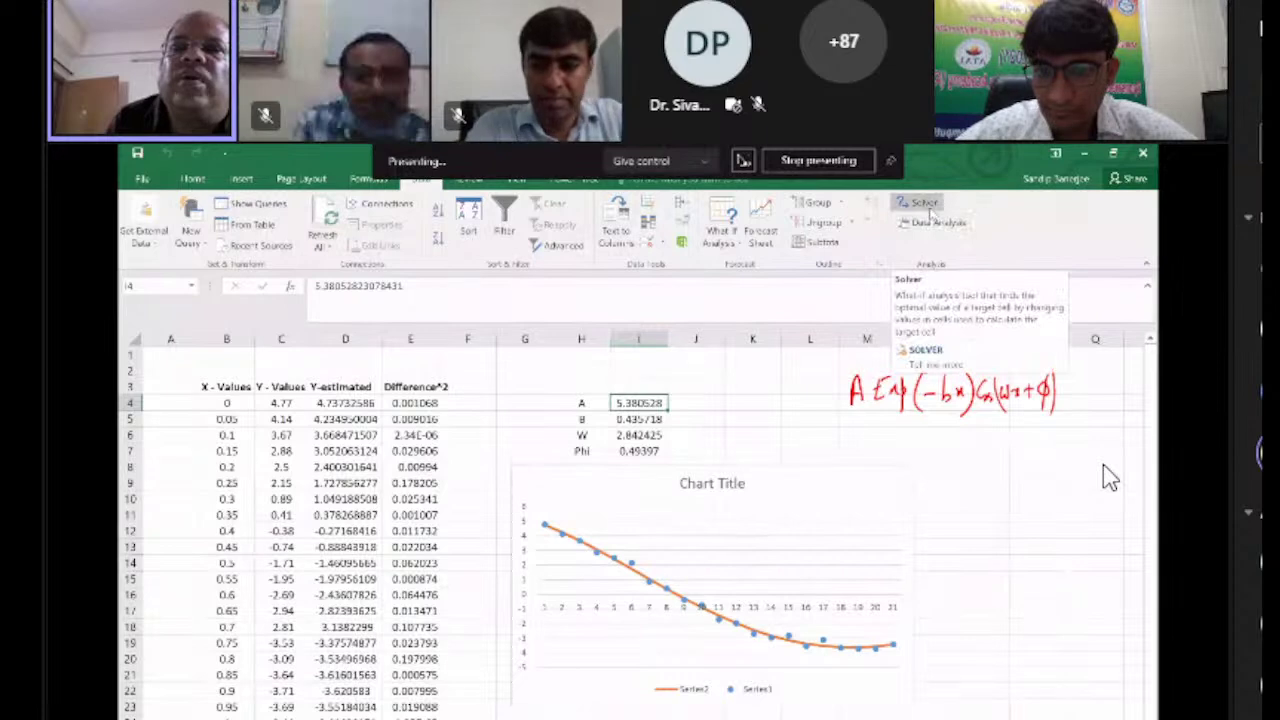
# Step: Run Solver minimising the sum cell over $I$4:$I$7 using GRG Nonlinear
pyautogui.click(929, 210)
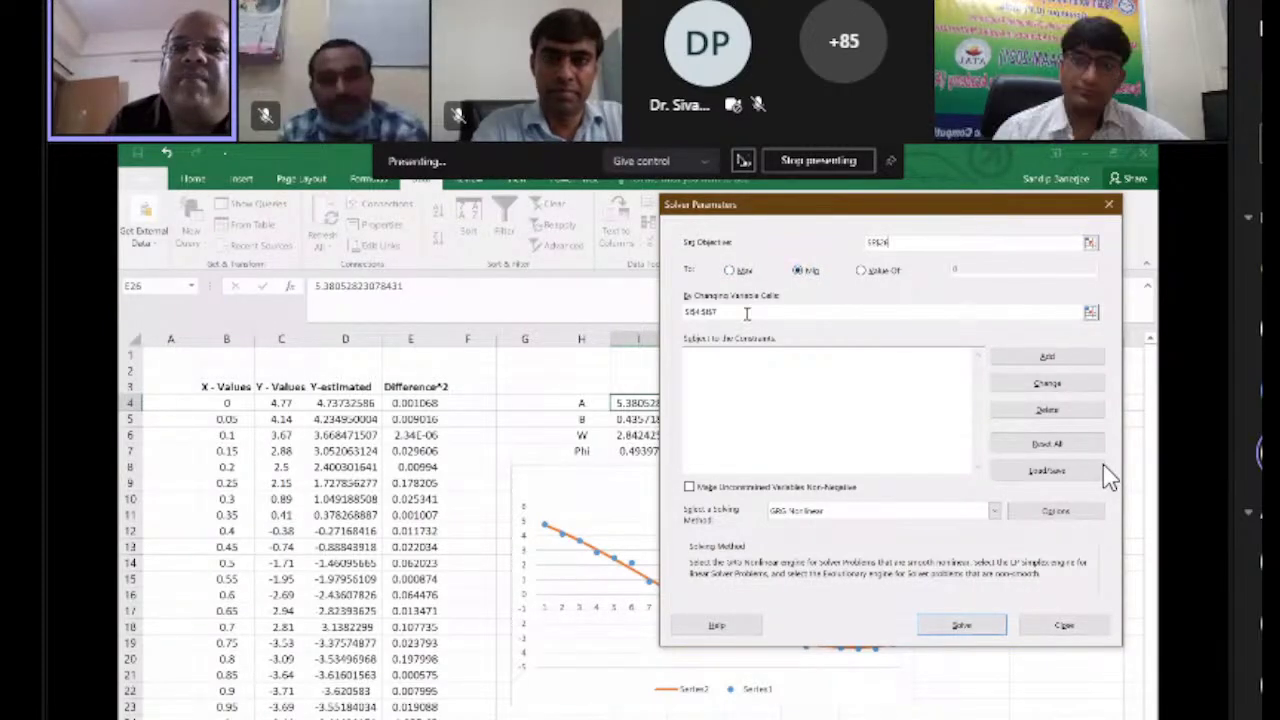
pyautogui.click(746, 313)
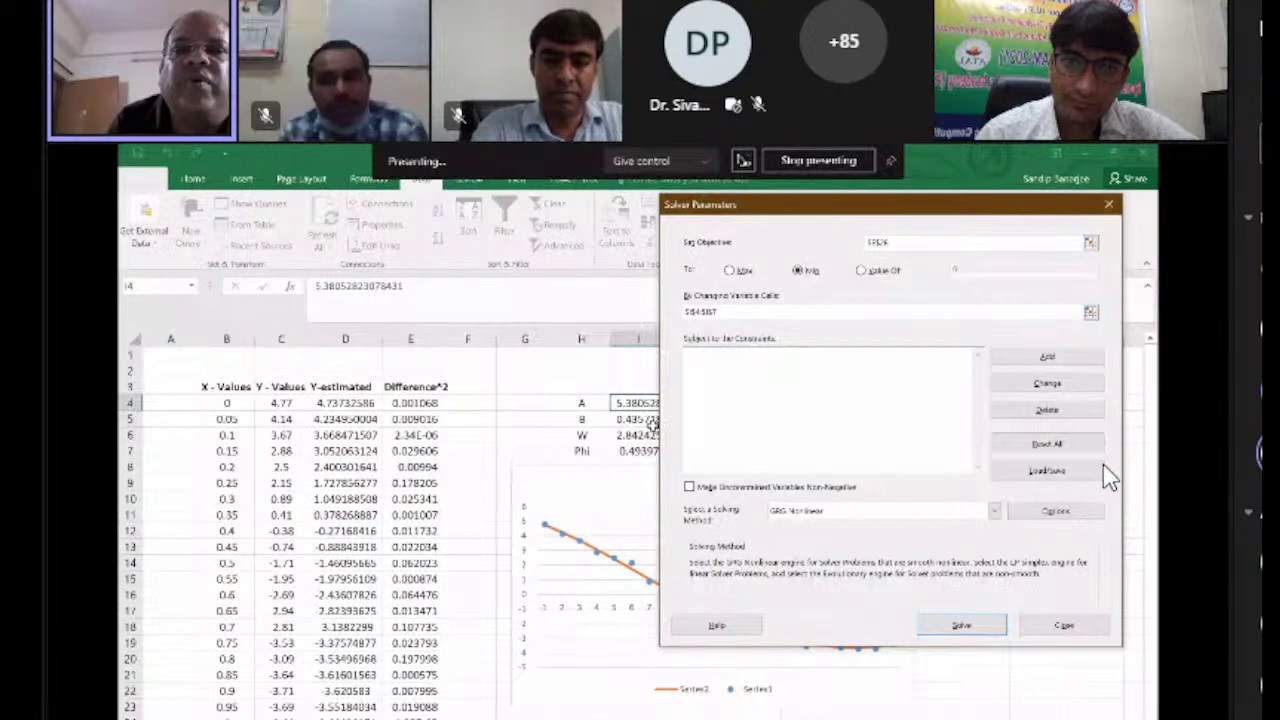
pyautogui.click(638, 402)
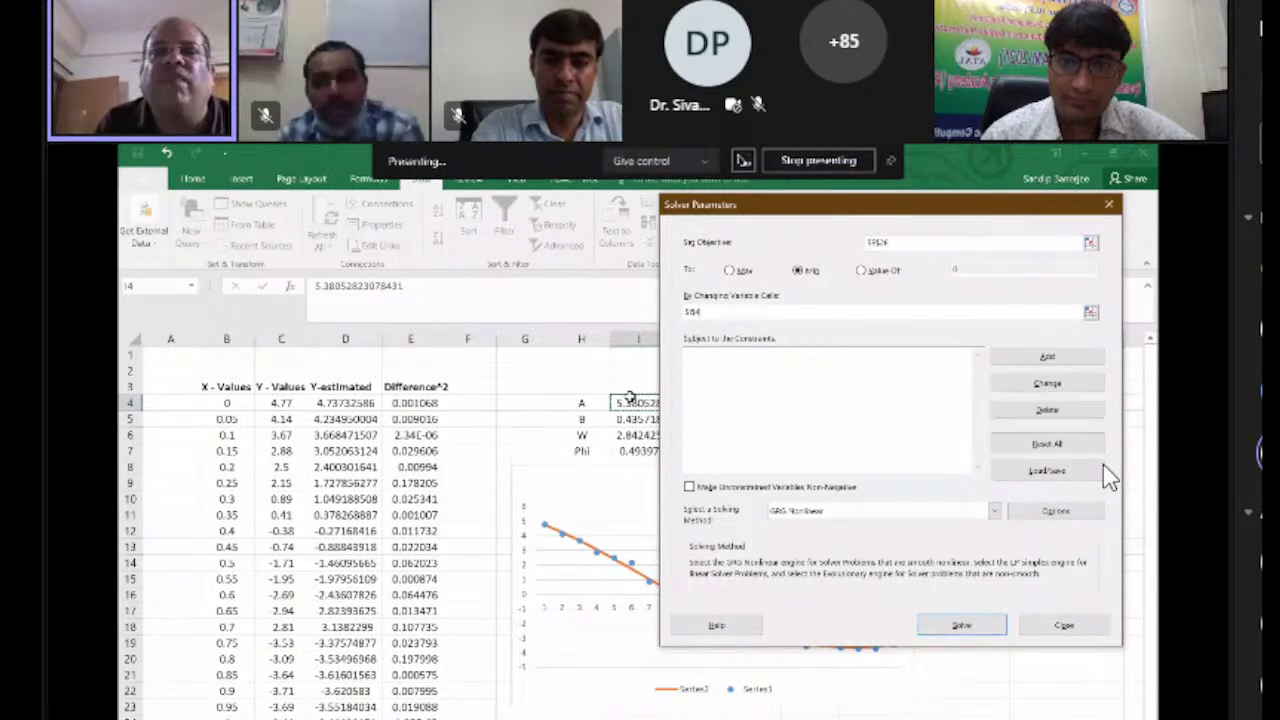
pyautogui.write(':$I$7')
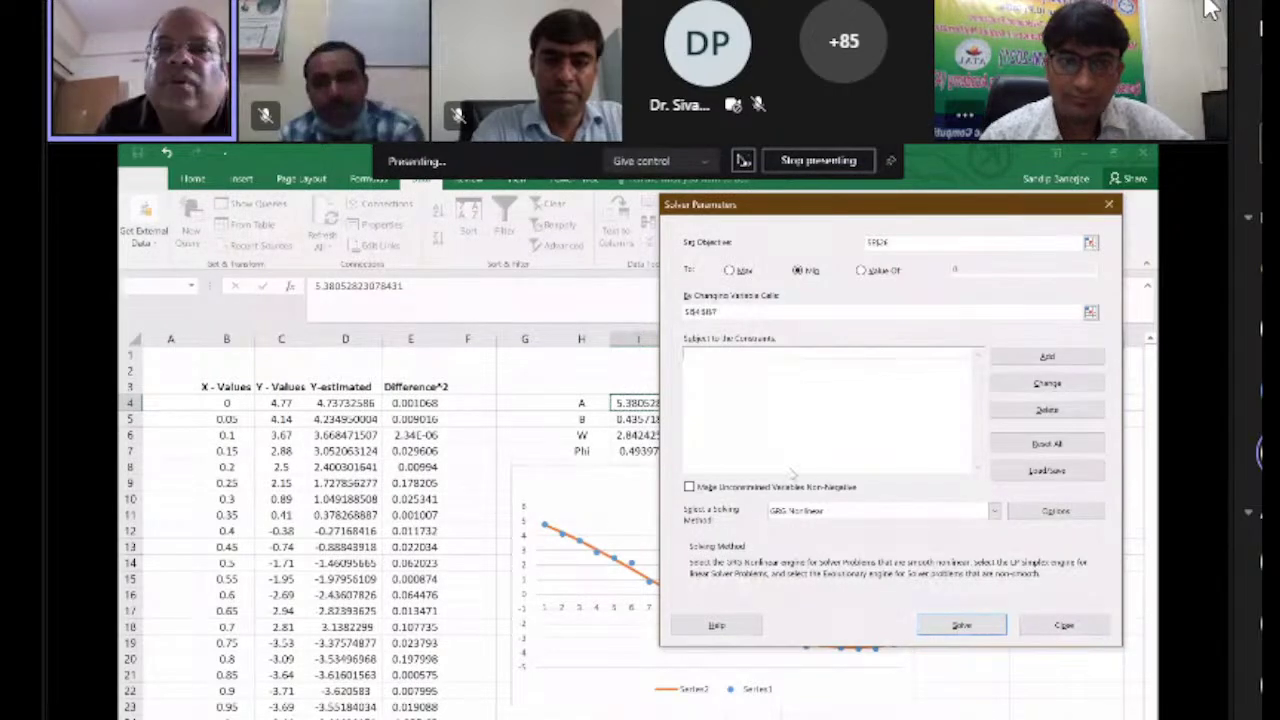
pyautogui.click(1210, 10)
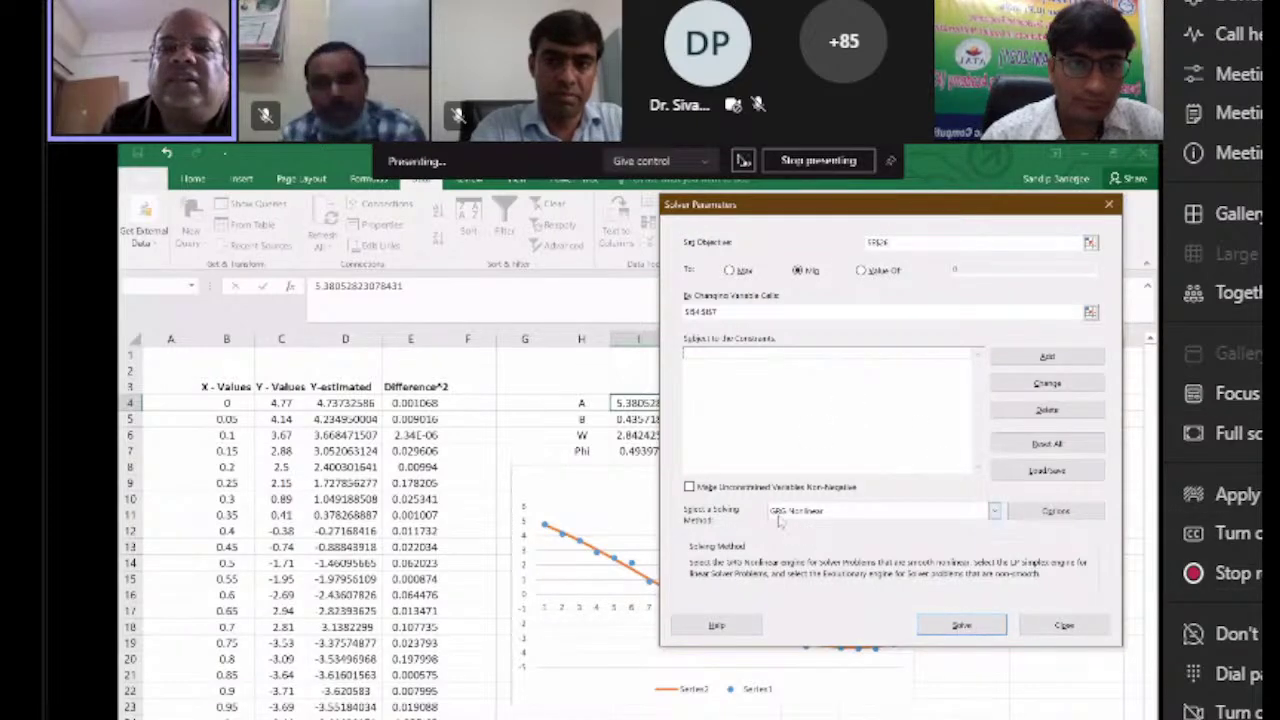
pyautogui.press('Escape')
pyautogui.click(995, 511)
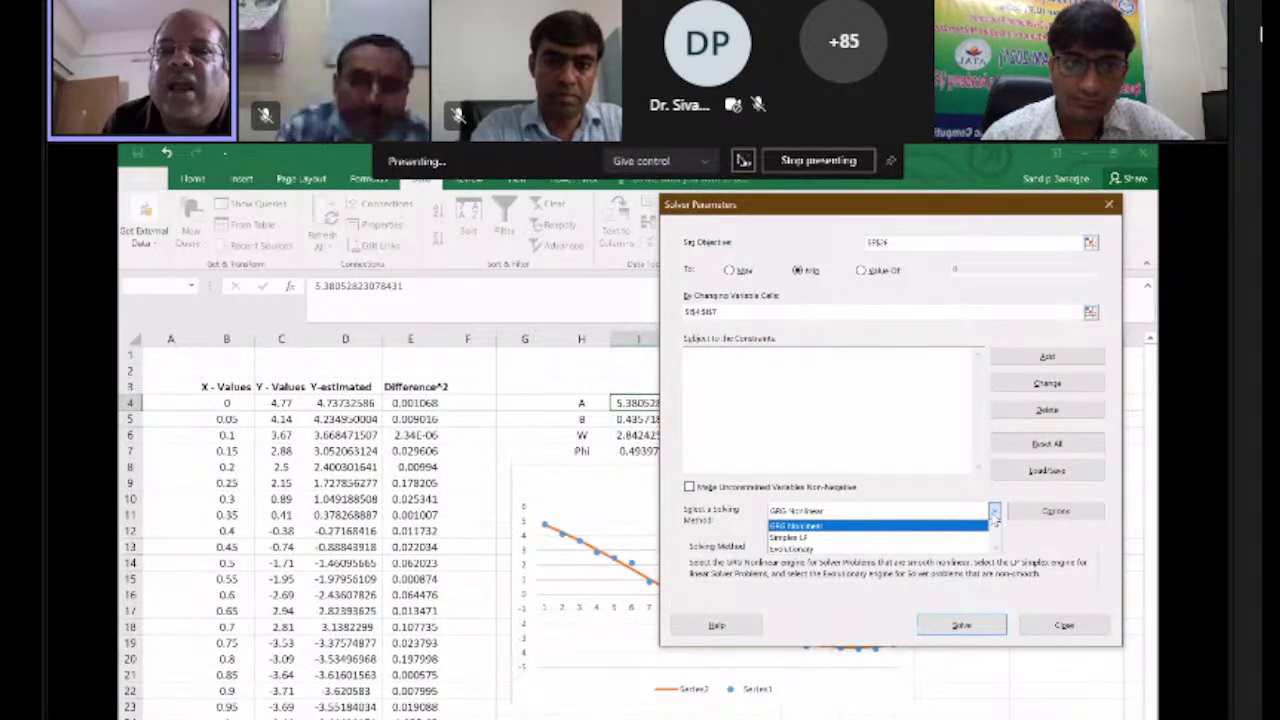
pyautogui.click(990, 525)
pyautogui.click(951, 625)
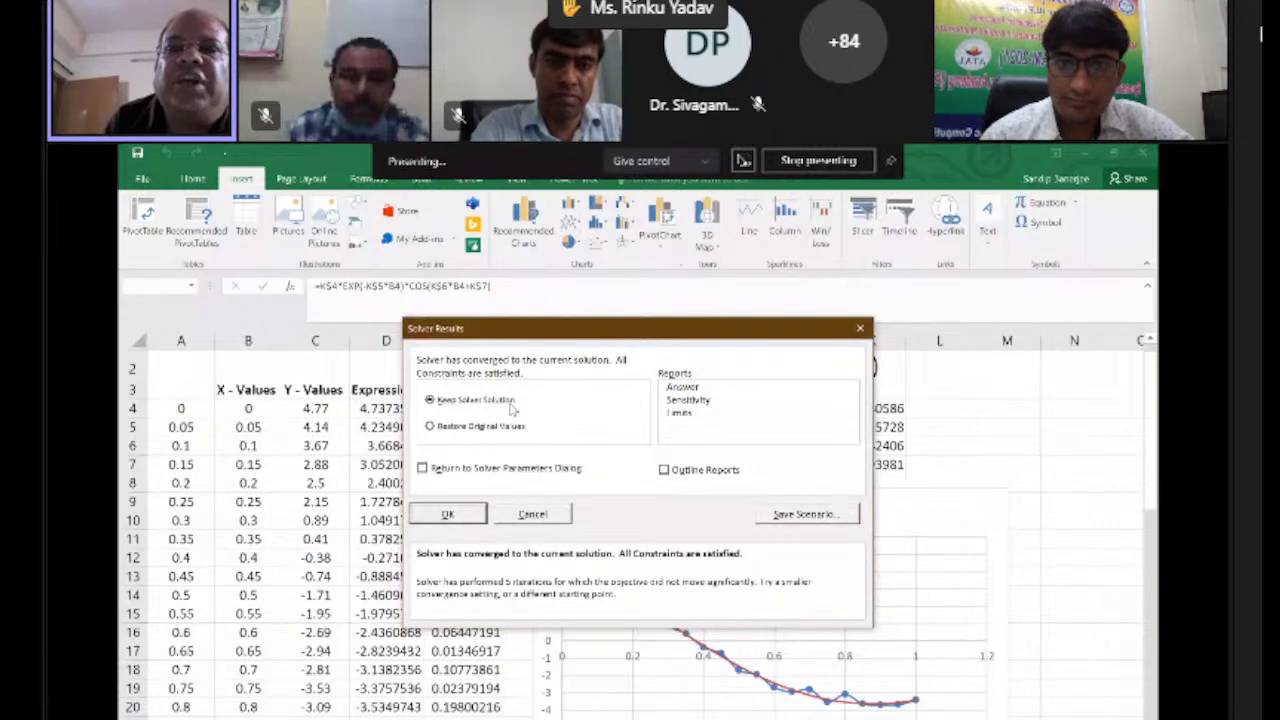
# Step: Keep the solution (A 5.380535, B 0.435718, W 2.842424, Phi 0.493971) and return to Book1
pyautogui.press('Return')
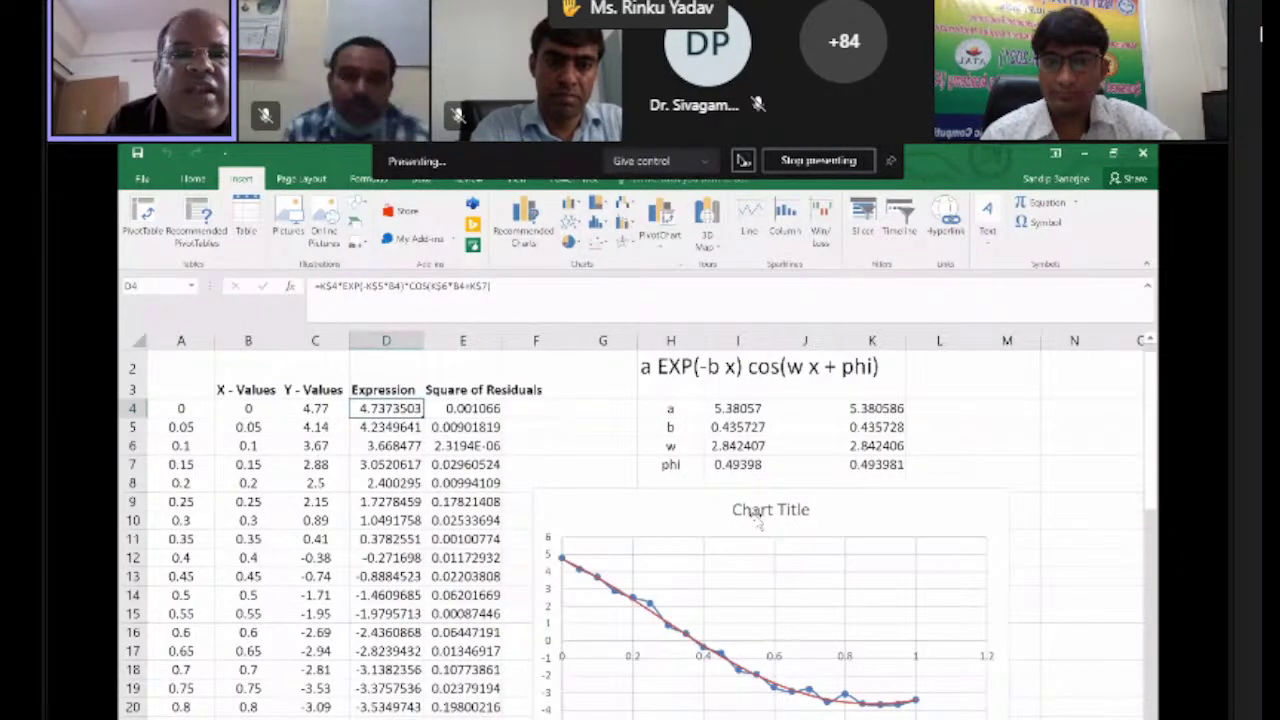
pyautogui.click(695, 719)
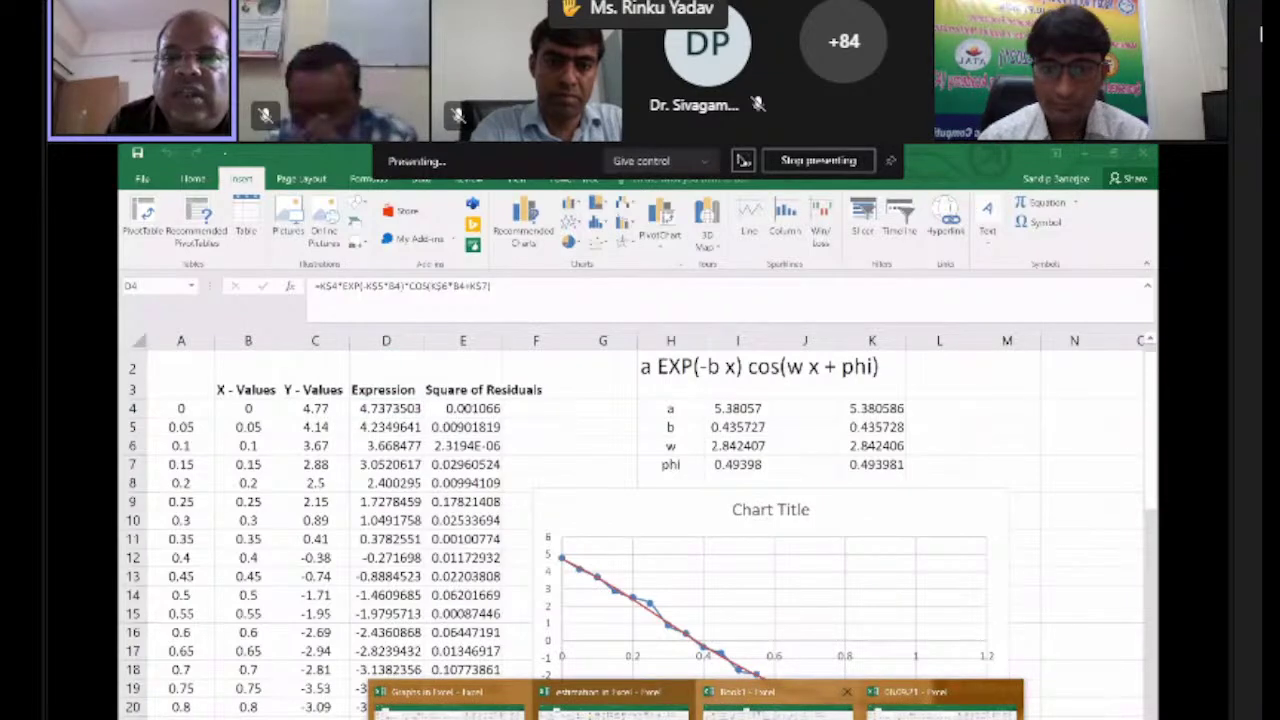
pyautogui.click(770, 705)
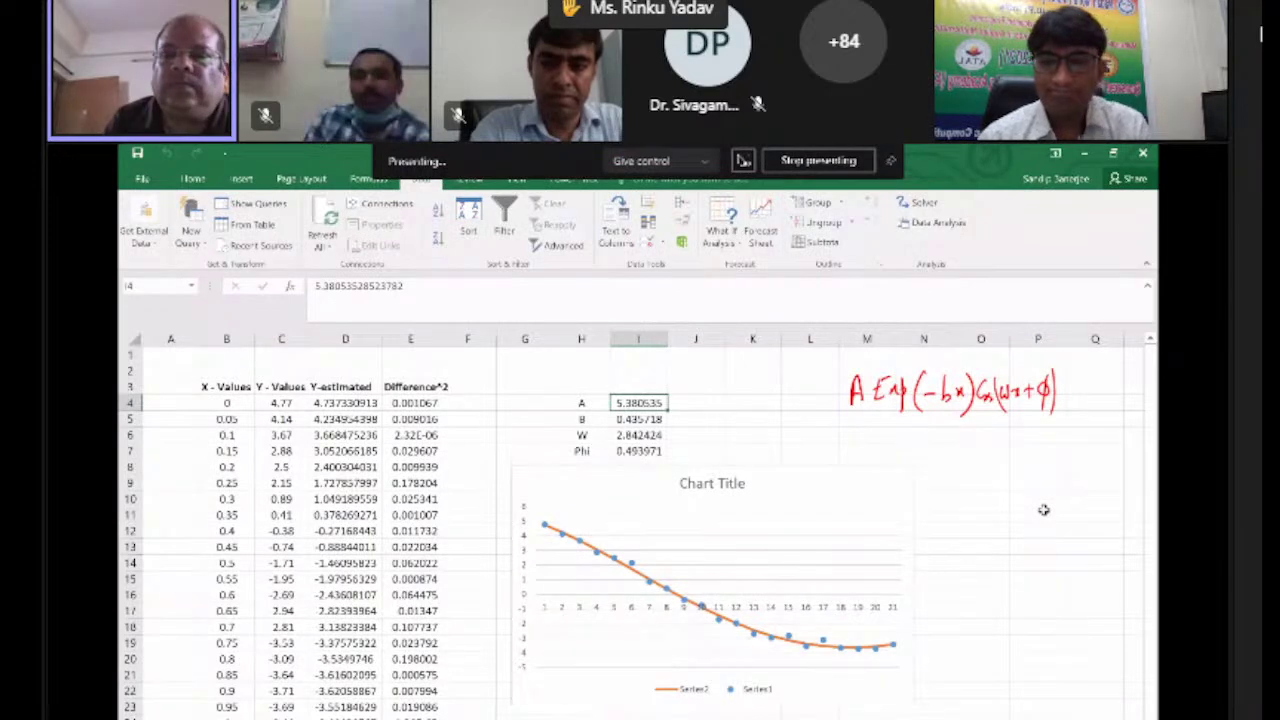
pyautogui.moveTo(733, 715)
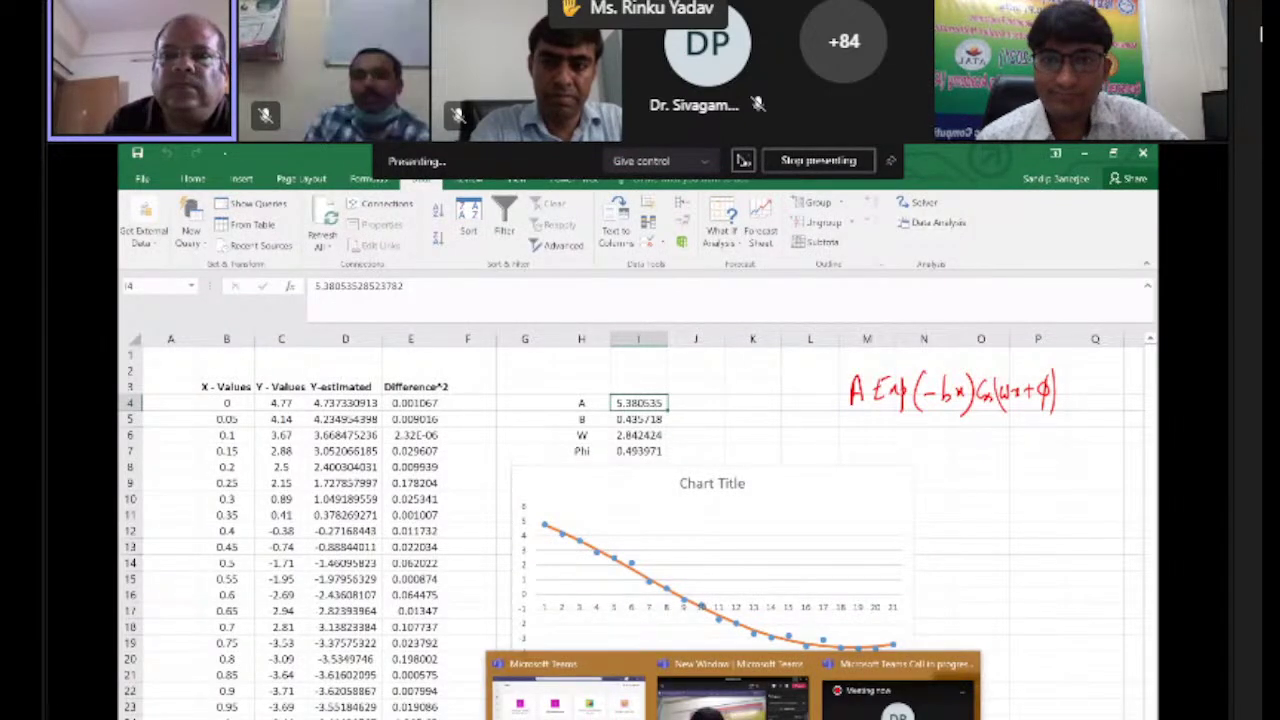
# Step: Bring the Teams meeting window with participants' video tiles to the front
pyautogui.click(733, 690)
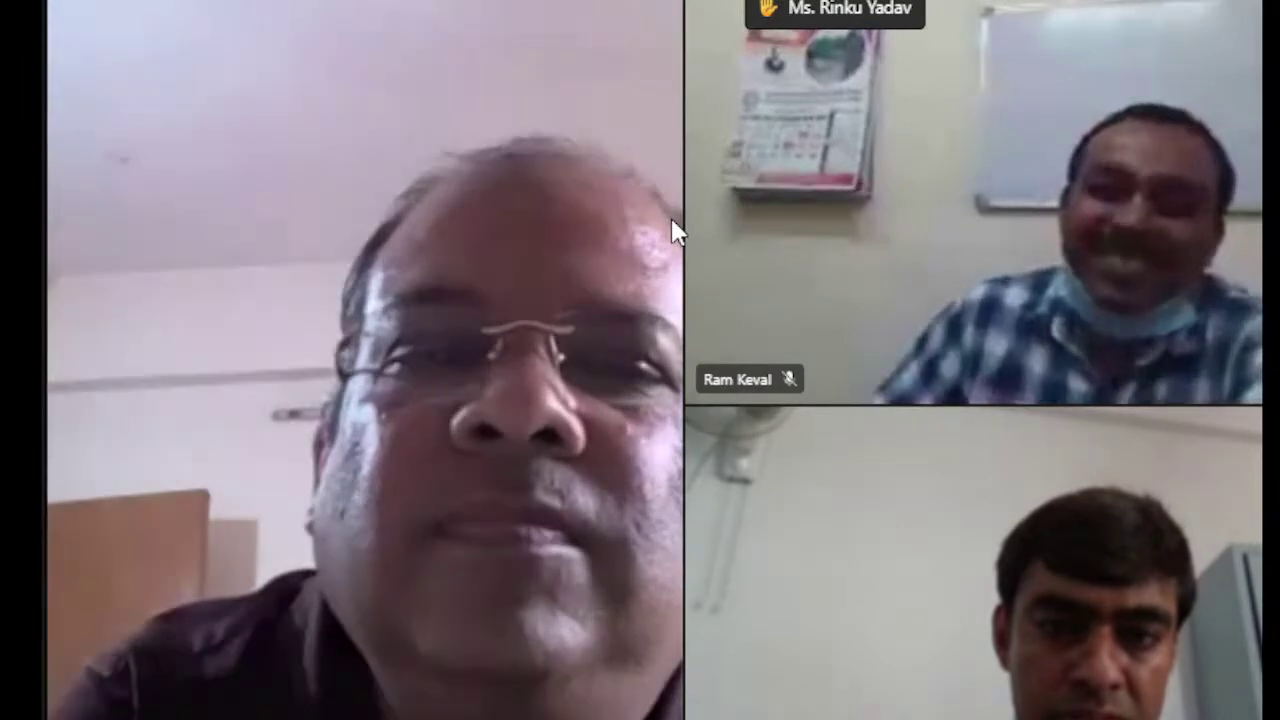
pyautogui.moveTo(962, 300)
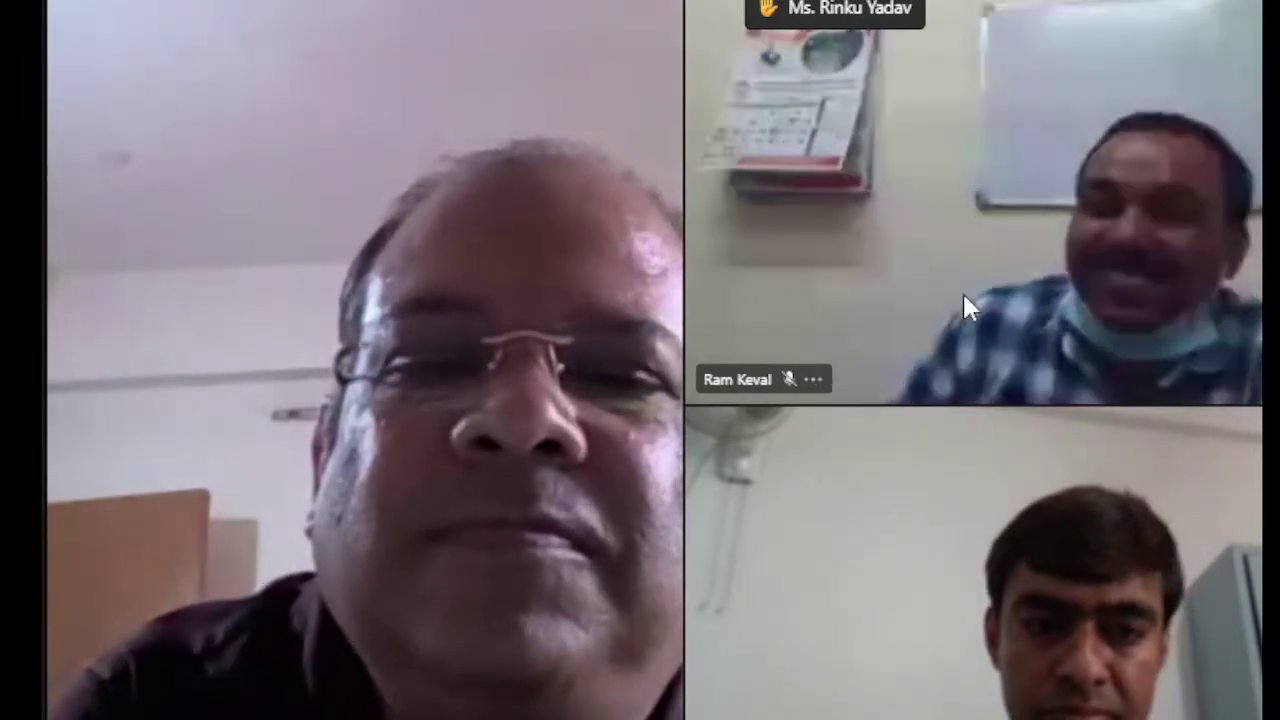